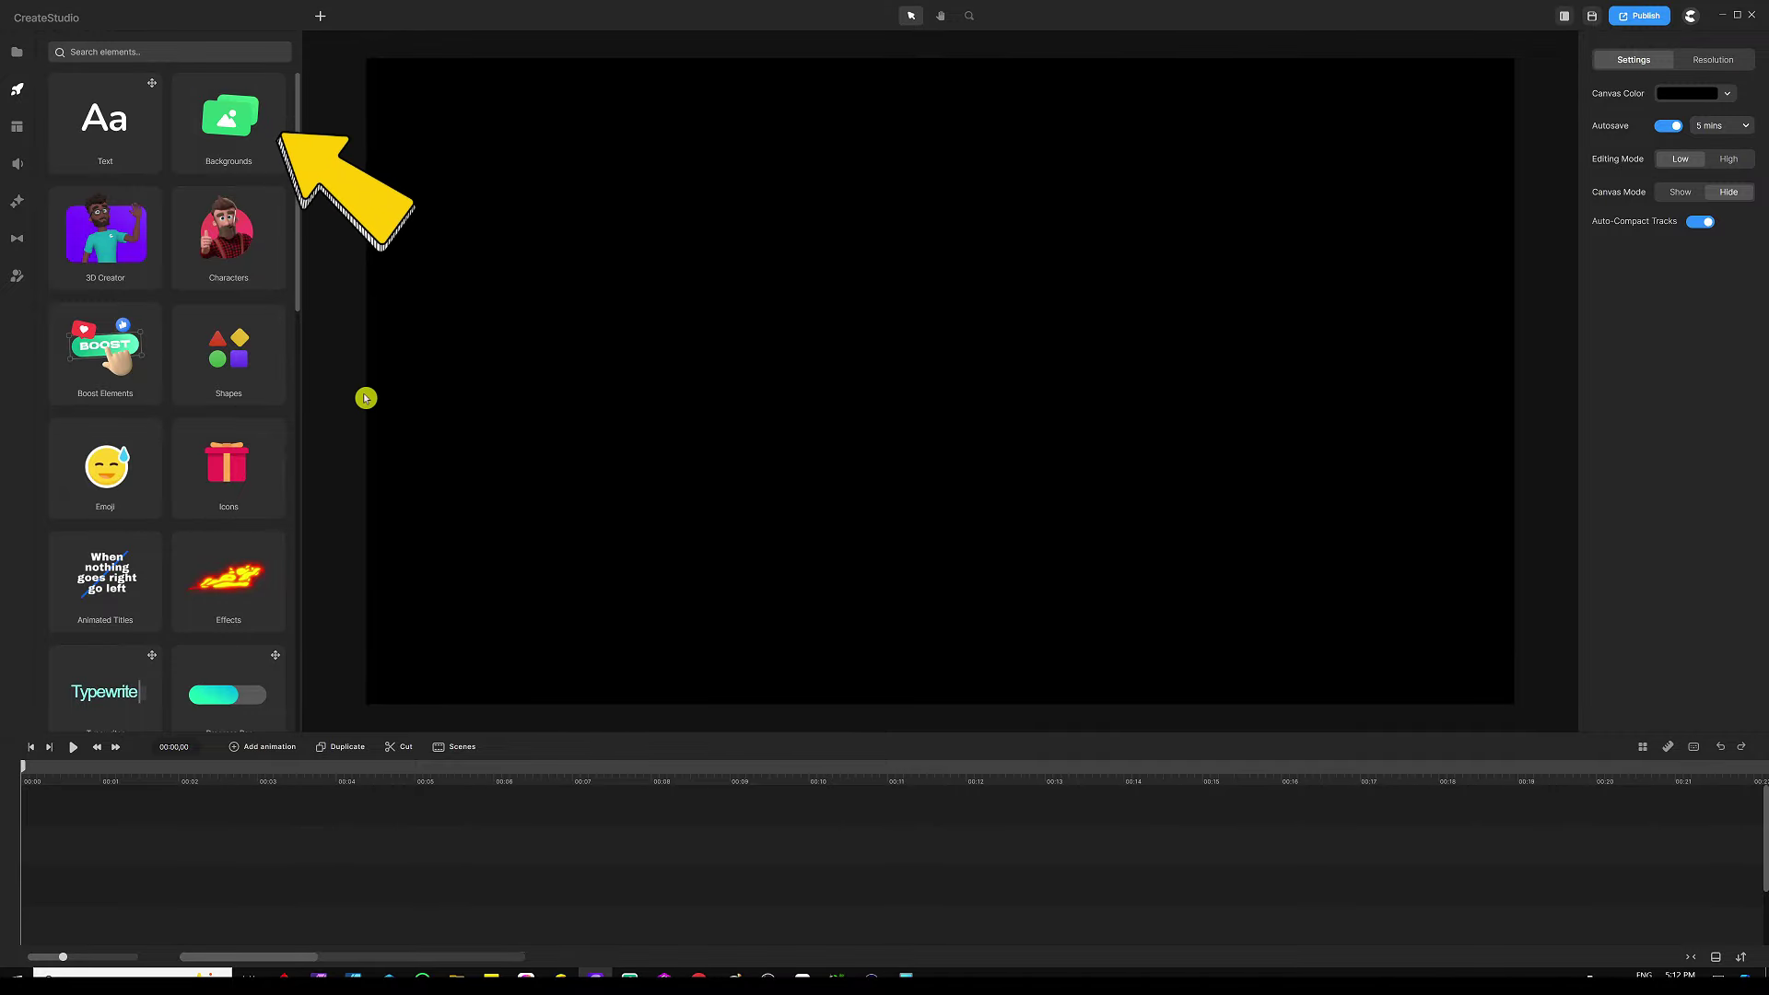
# Step: Search the 3D backgrounds for "market" and add the Market 2 background to the canvas
pyautogui.click(231, 107)
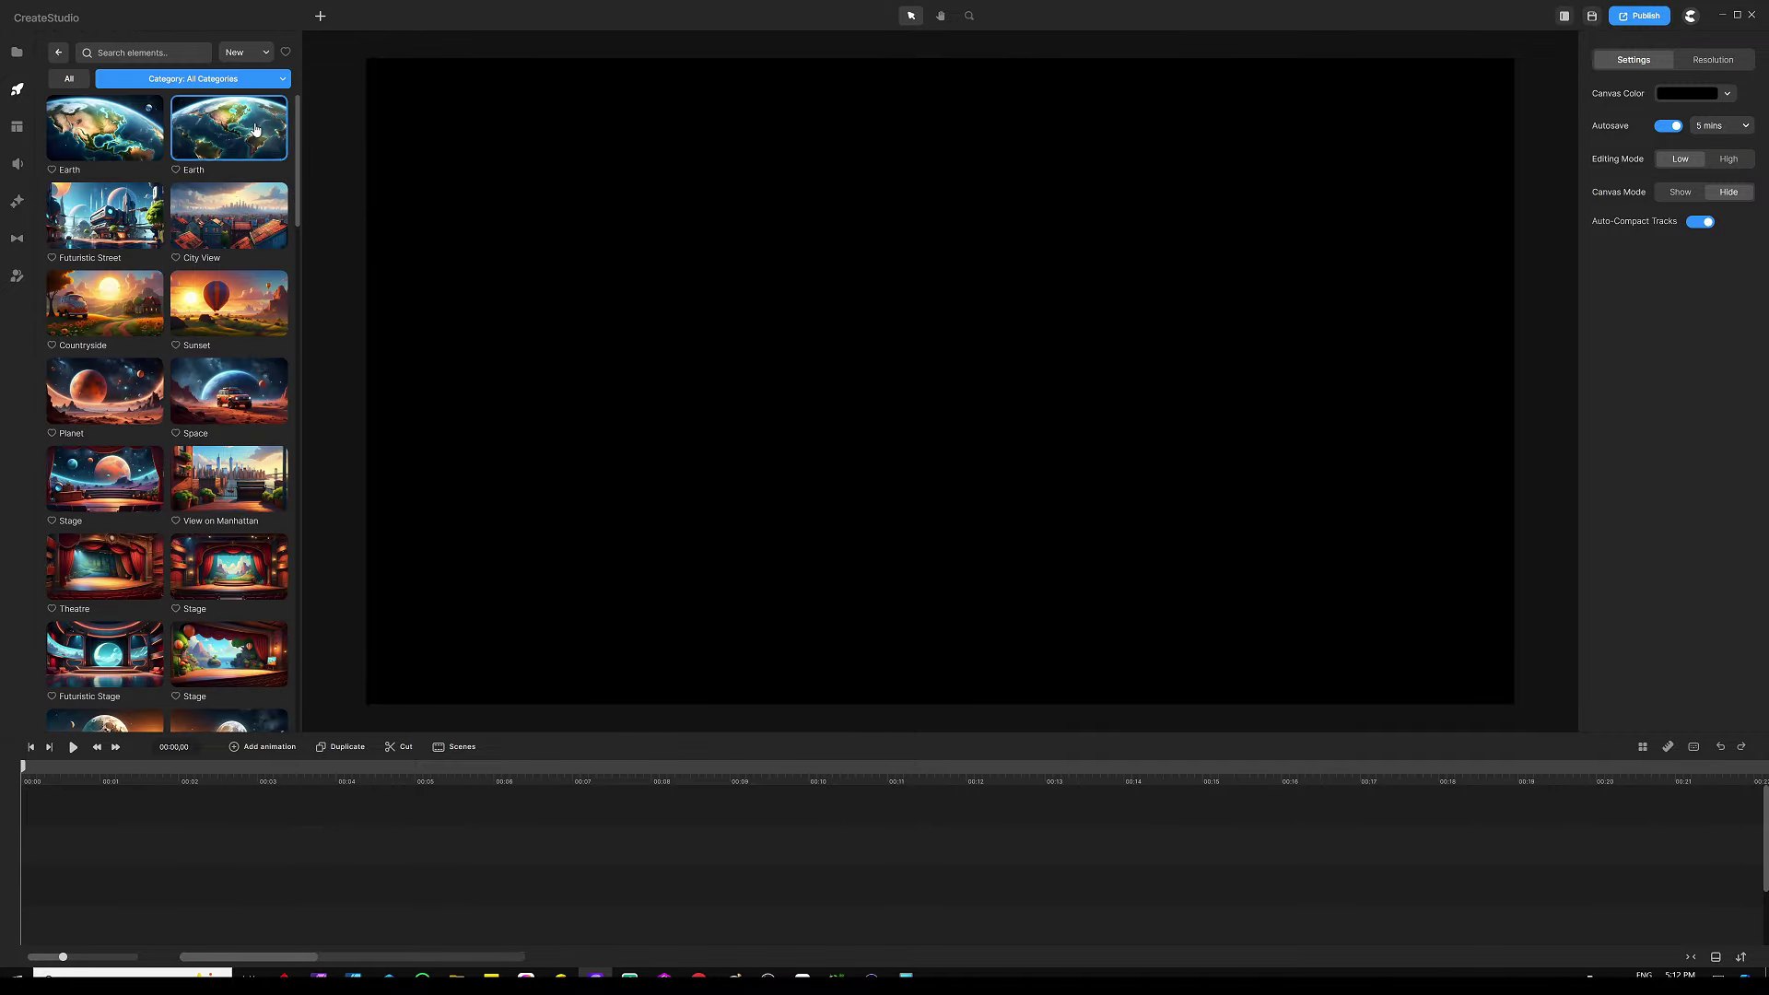
pyautogui.click(246, 80)
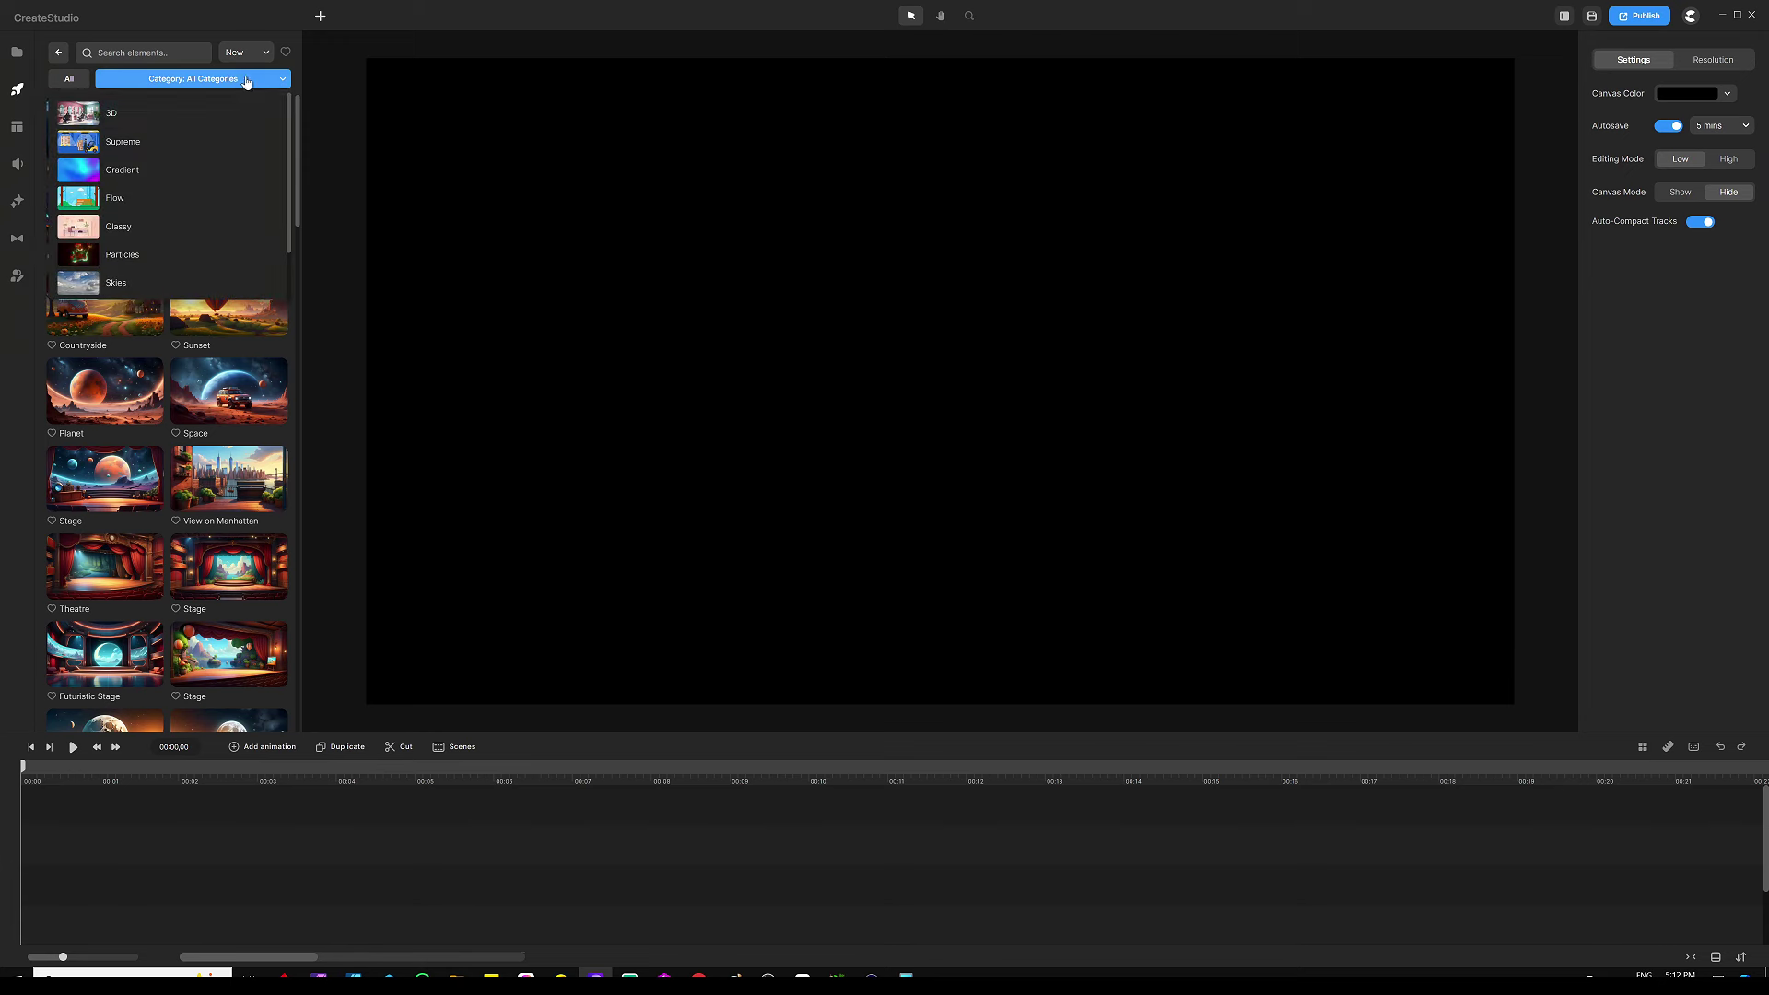
pyautogui.click(197, 117)
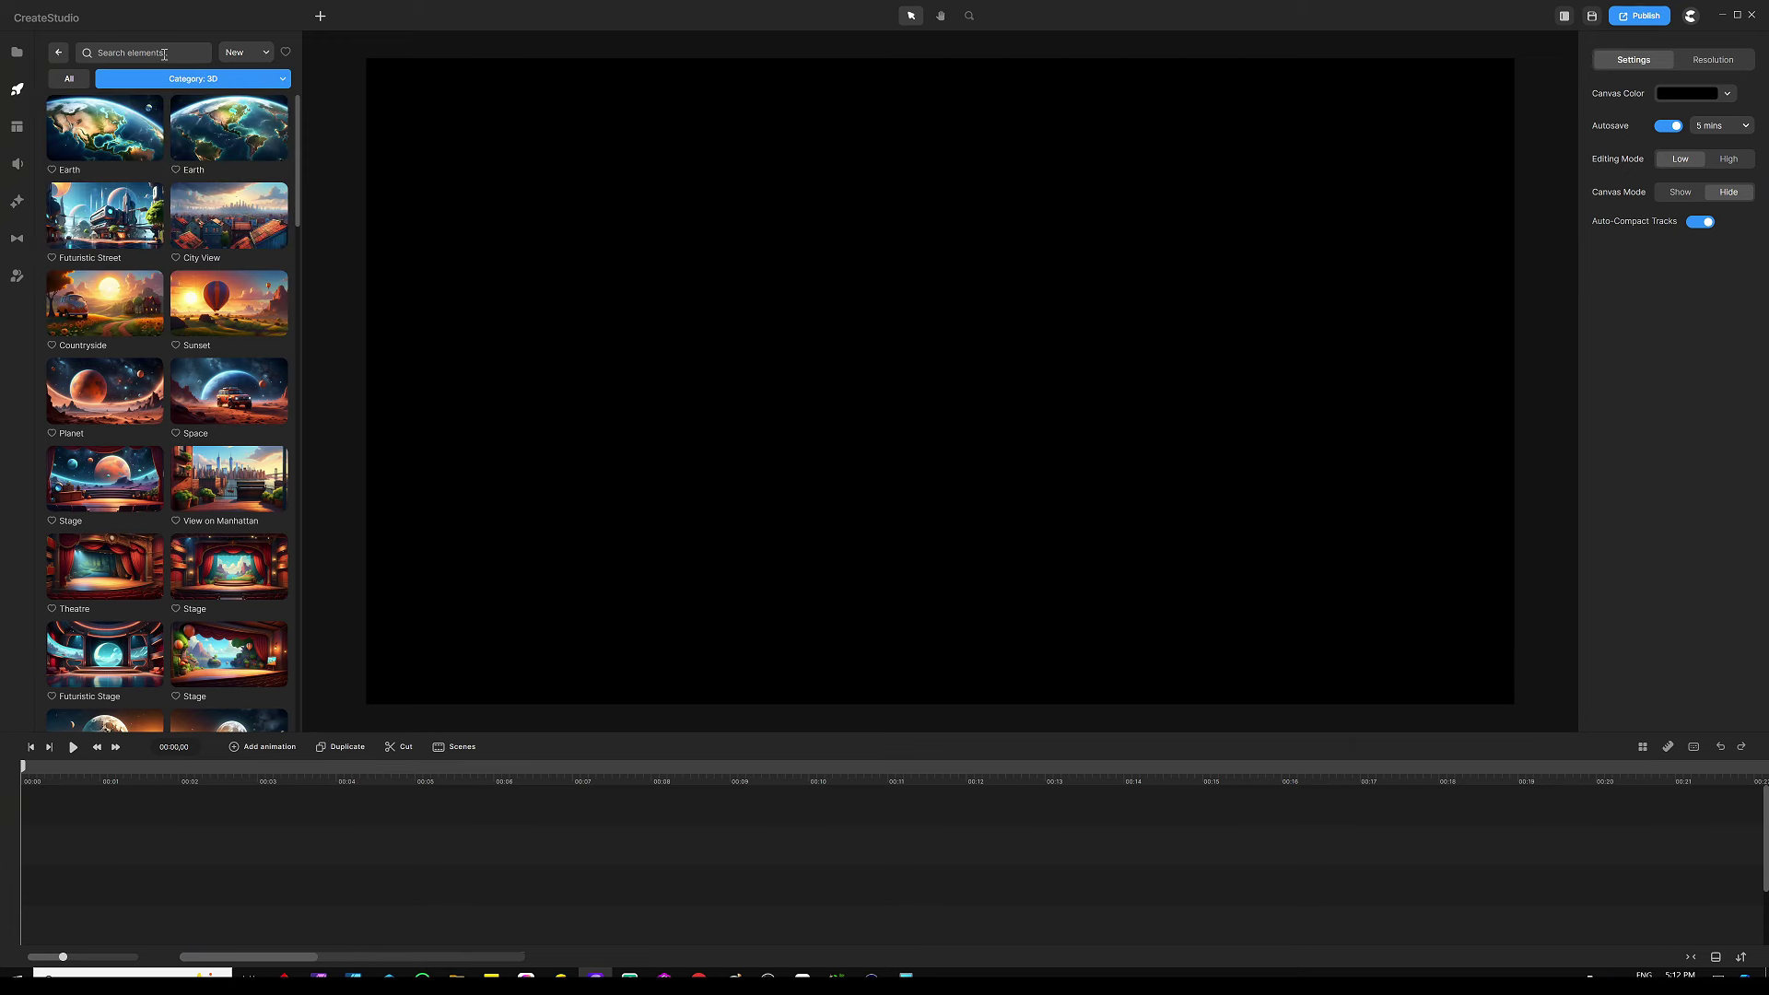
pyautogui.write('marketi')
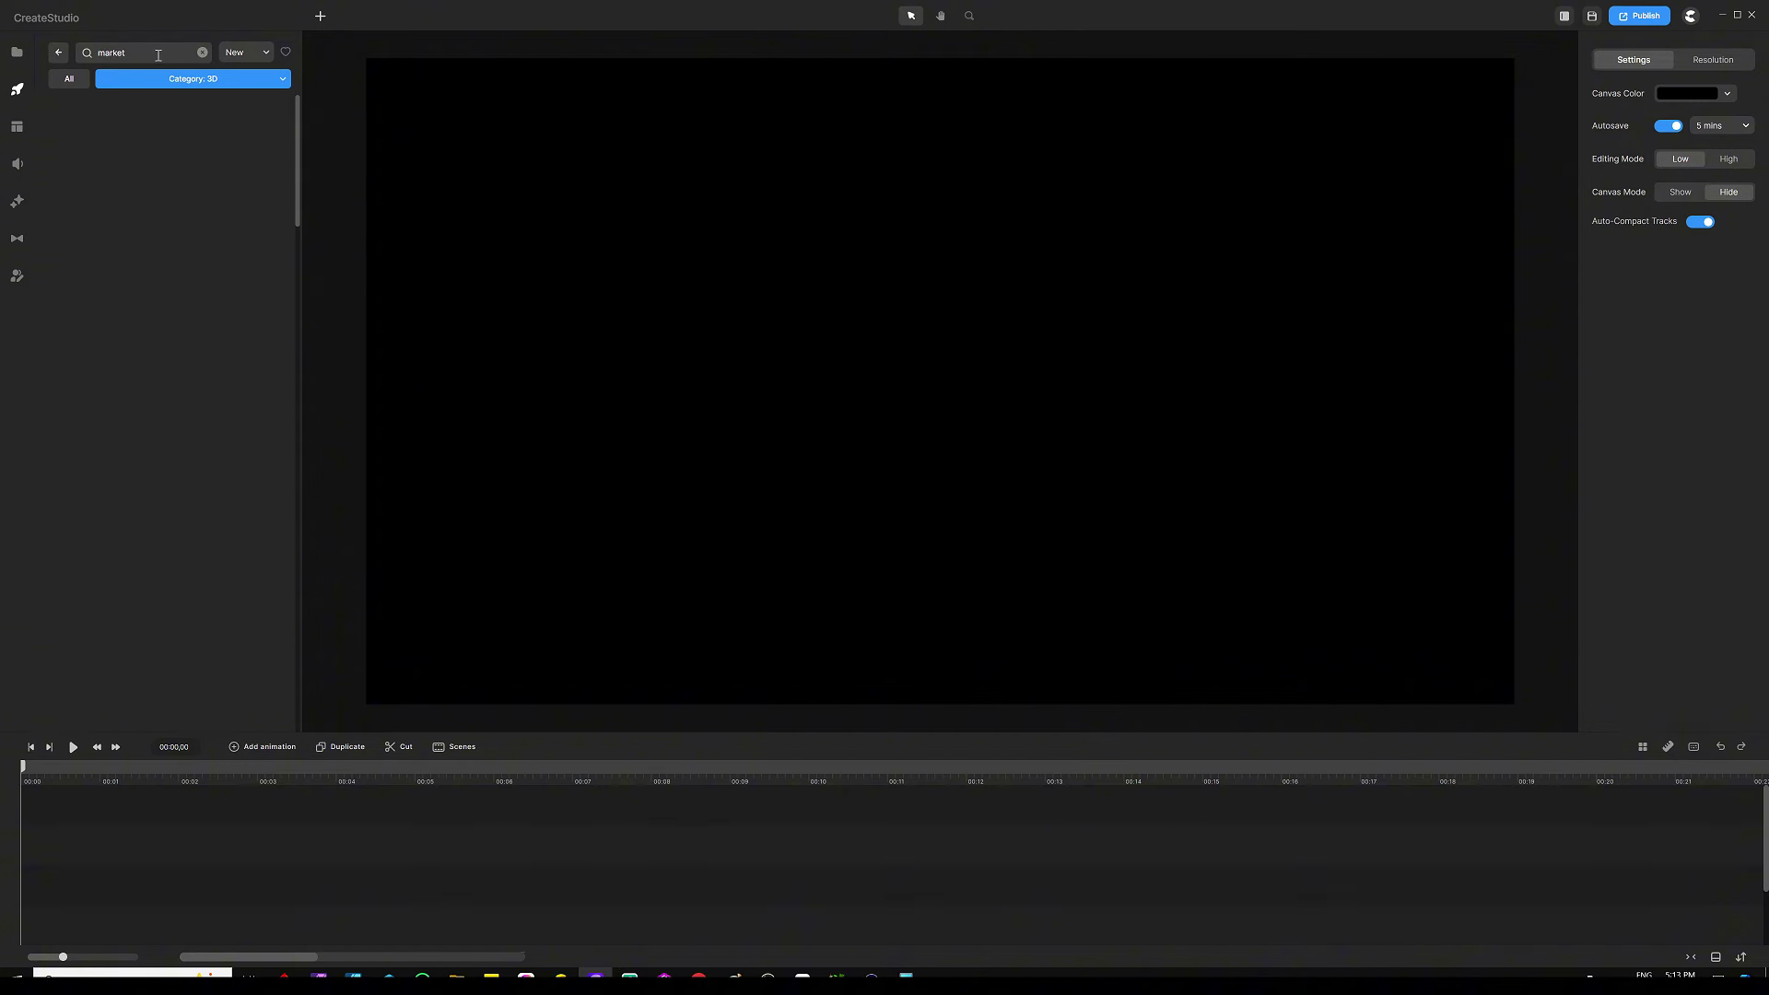
pyautogui.scroll(-8, 147, 406)
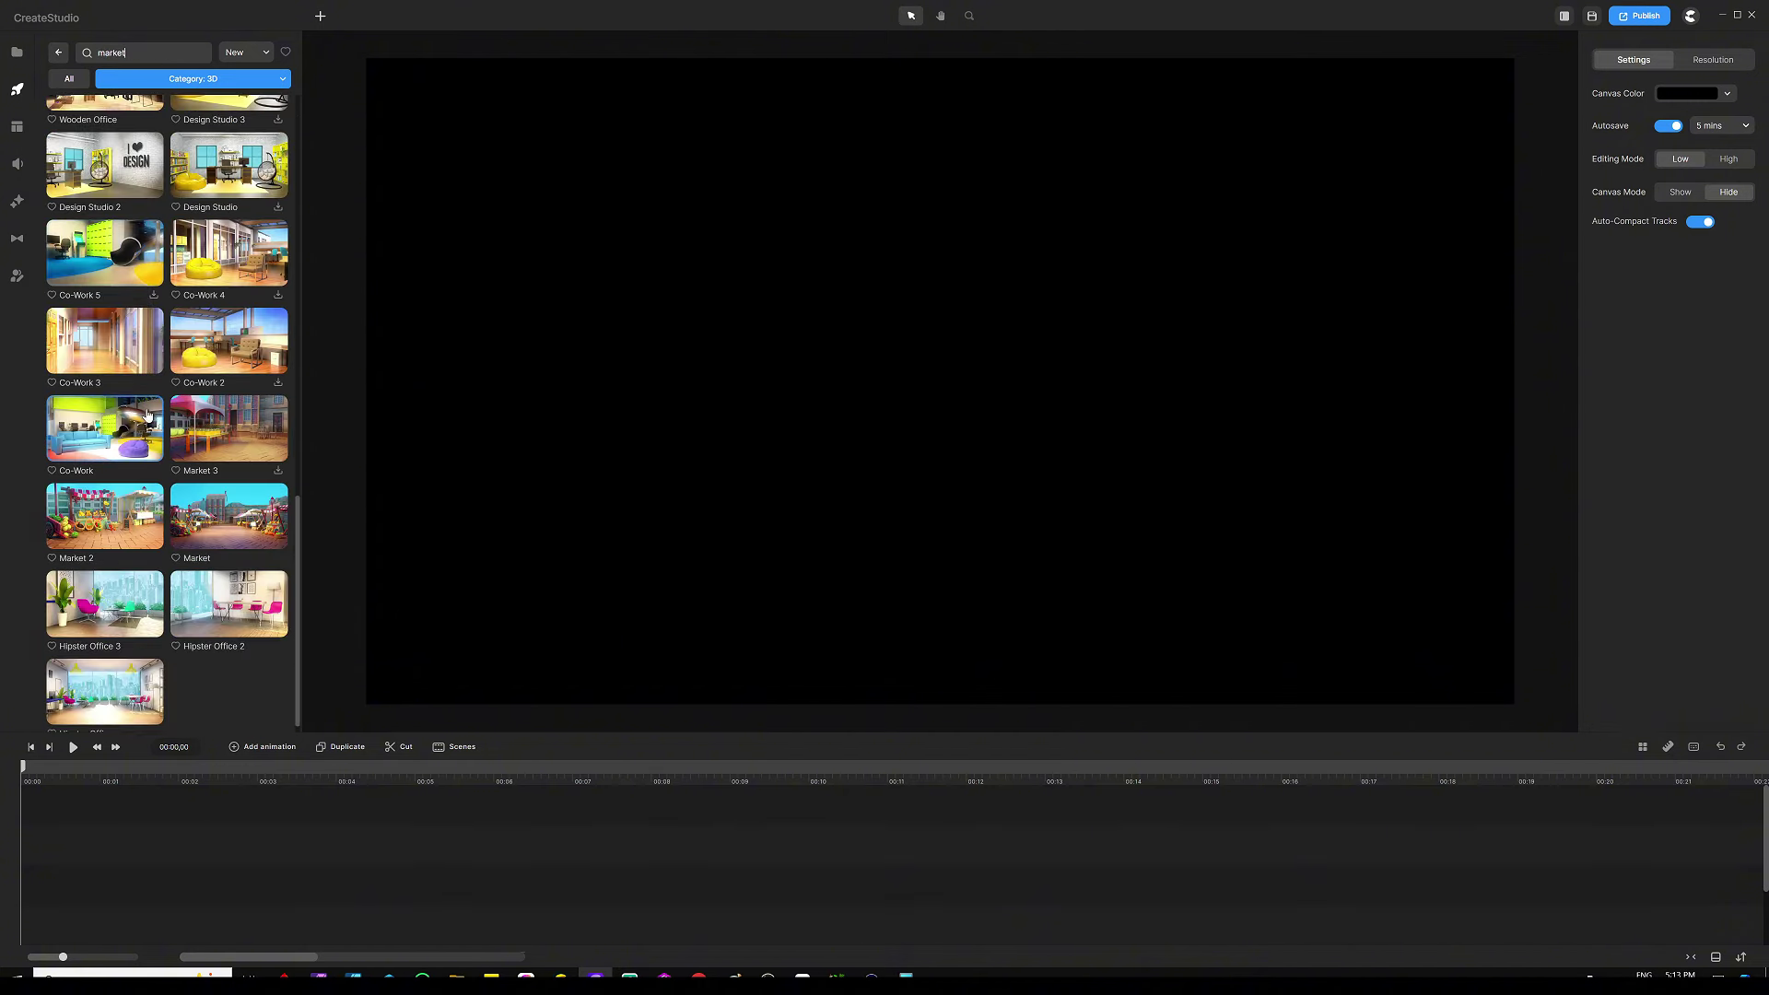
pyautogui.moveTo(103, 516); pyautogui.dragTo(515, 320)
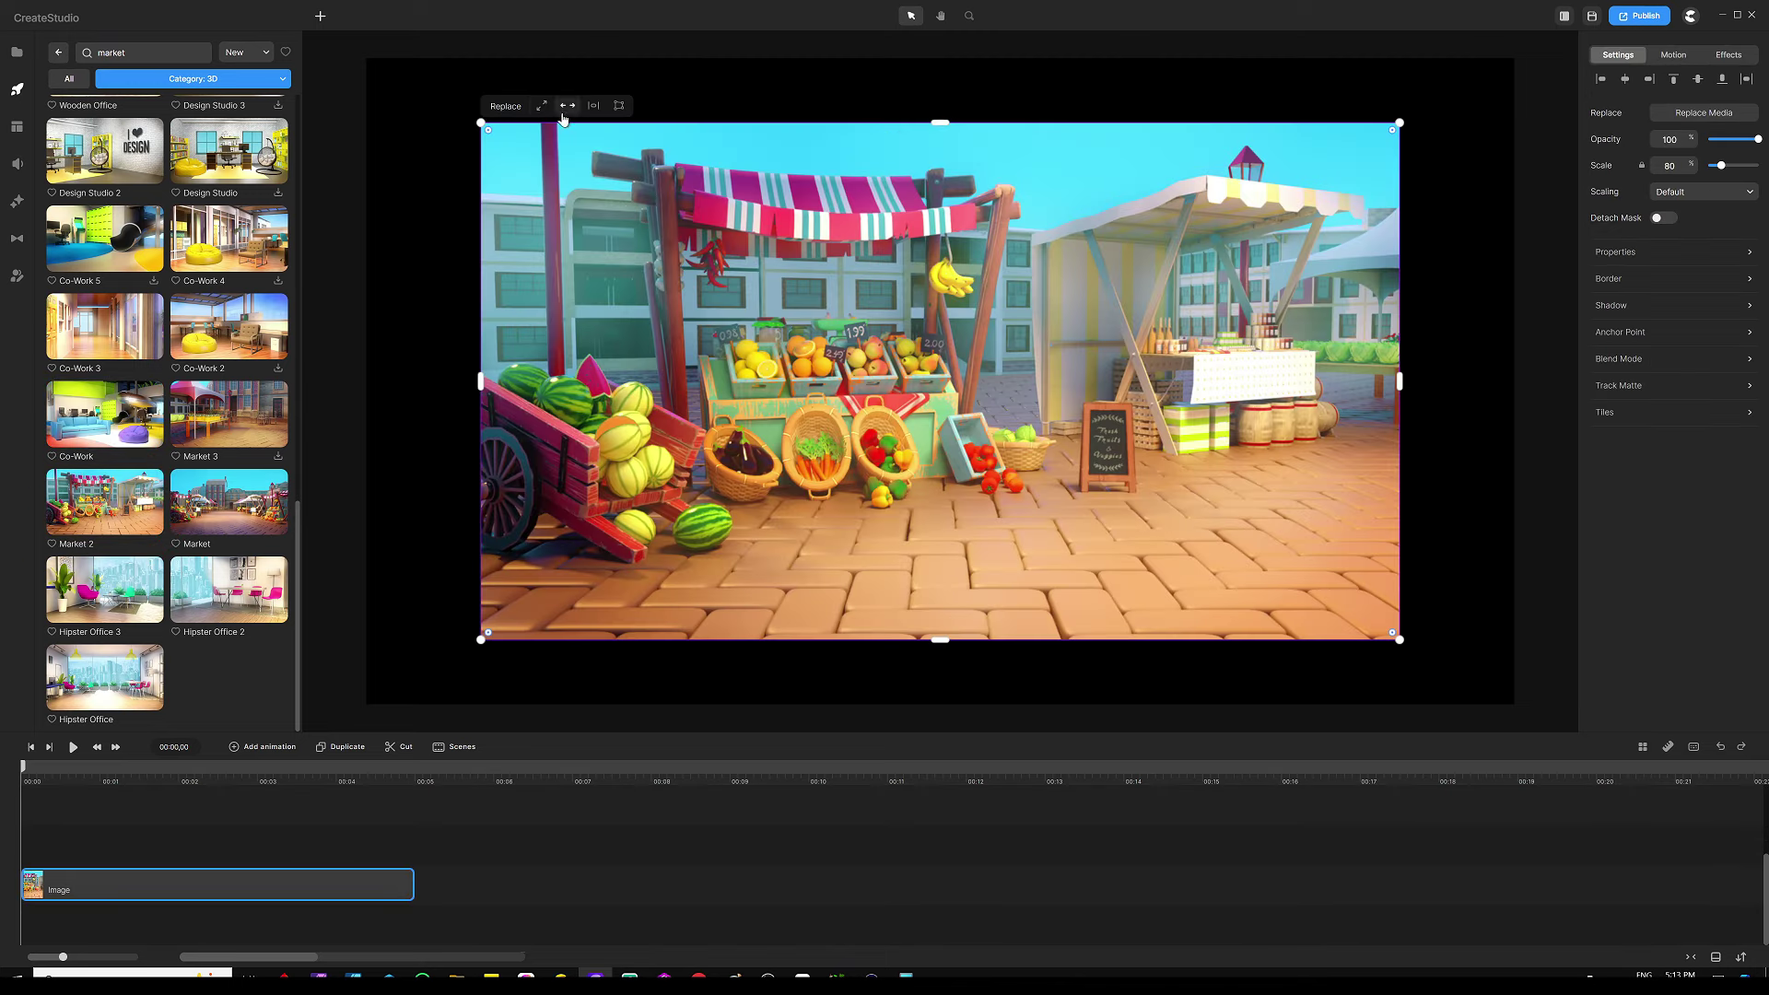
# Step: Fit the market background to the full canvas and extend its clip to about 20 seconds
pyautogui.click(565, 110)
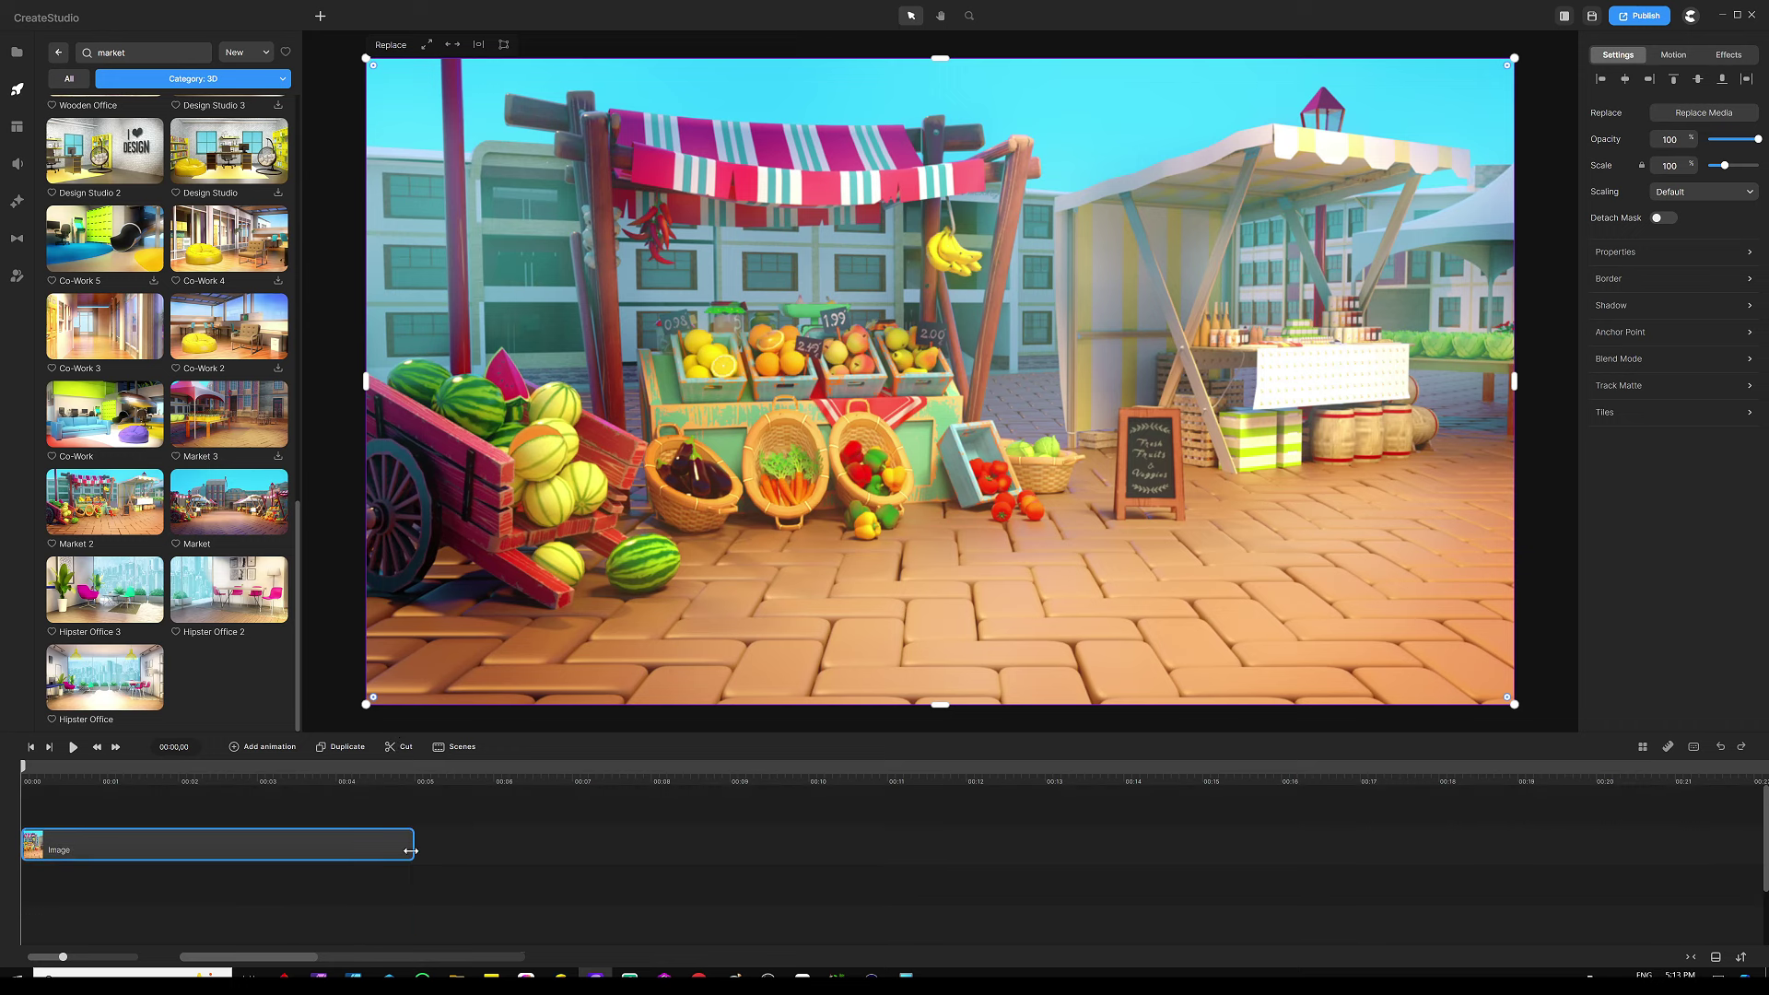
pyautogui.moveTo(411, 845); pyautogui.dragTo(1613, 823)
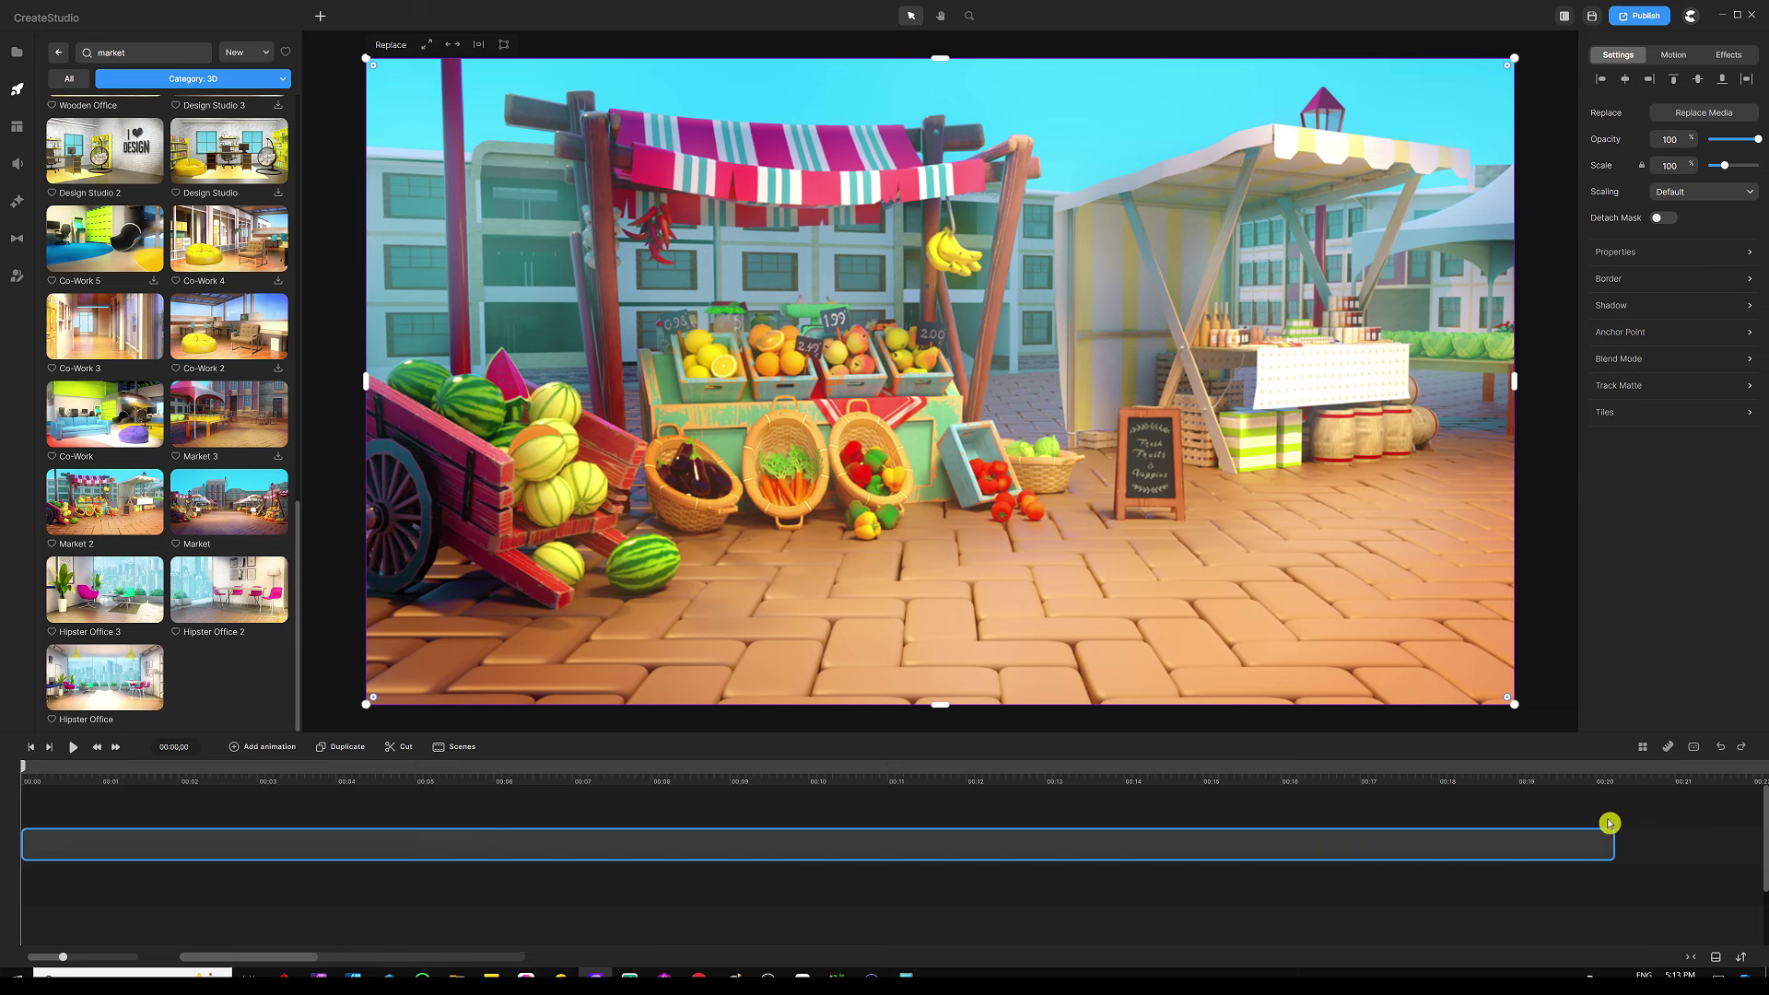
pyautogui.click(816, 845)
pyautogui.click(758, 815)
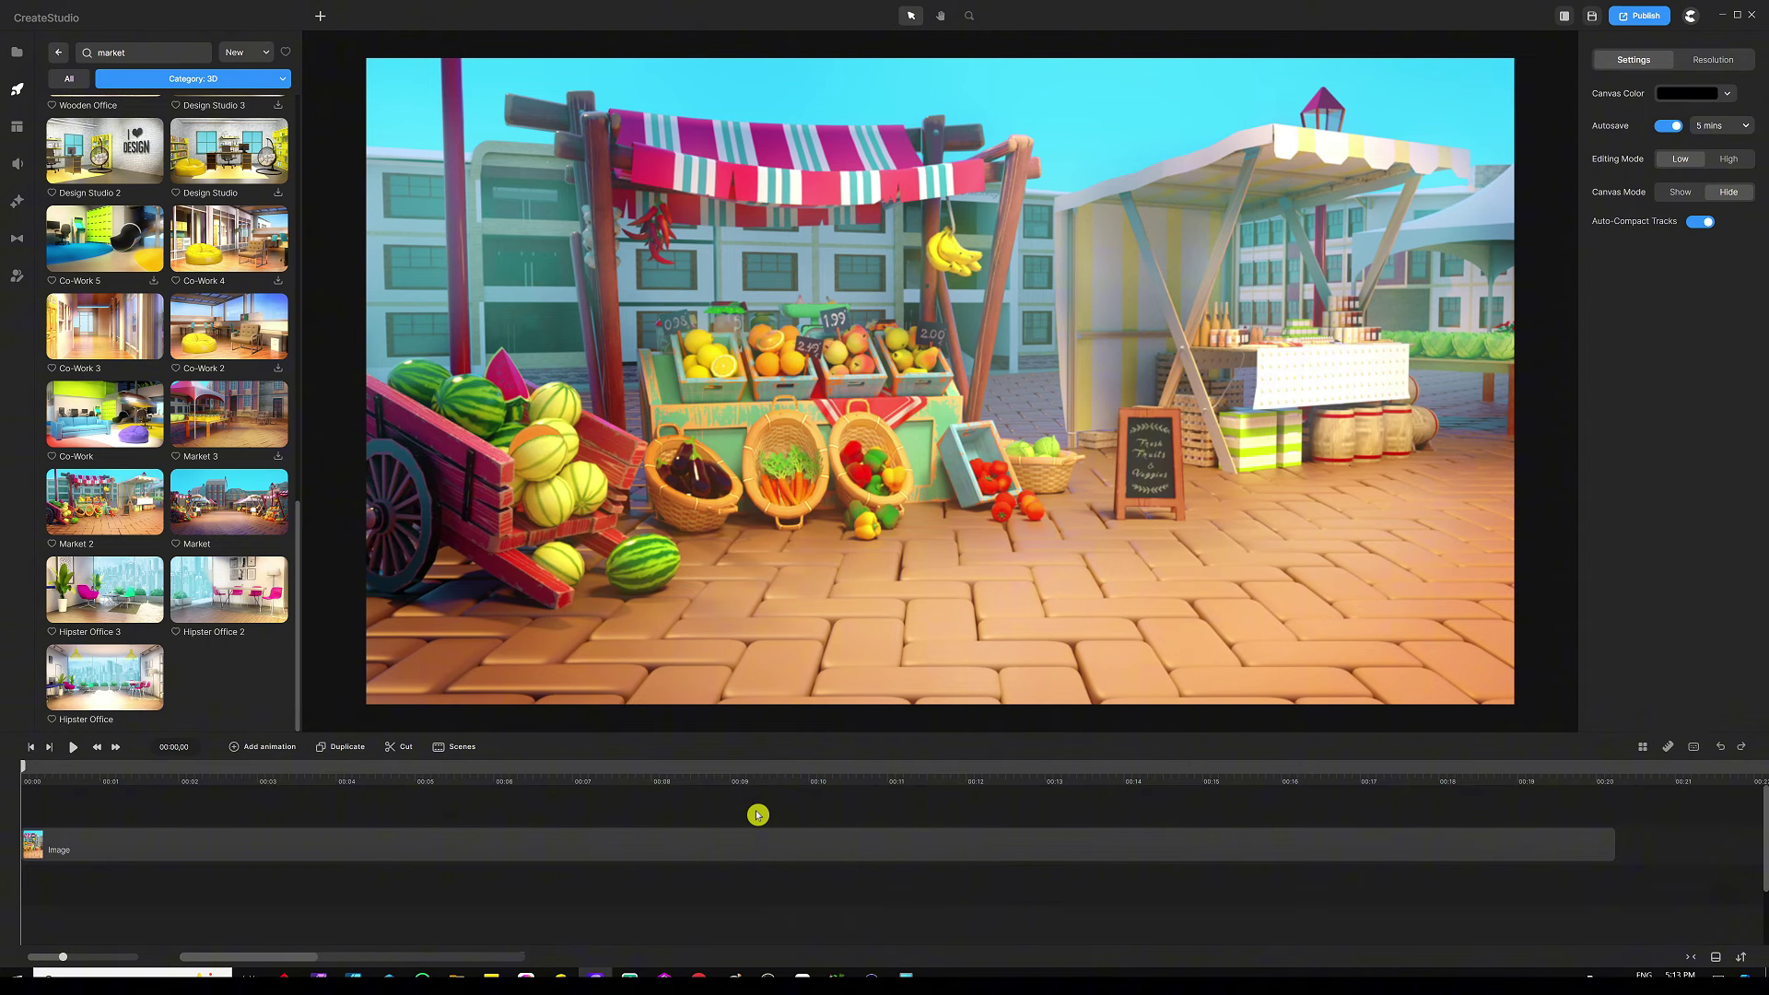
# Step: Search the 3D characters for "mike" and place the Mike character in front of the fruit stall, right of the baskets
pyautogui.click(57, 56)
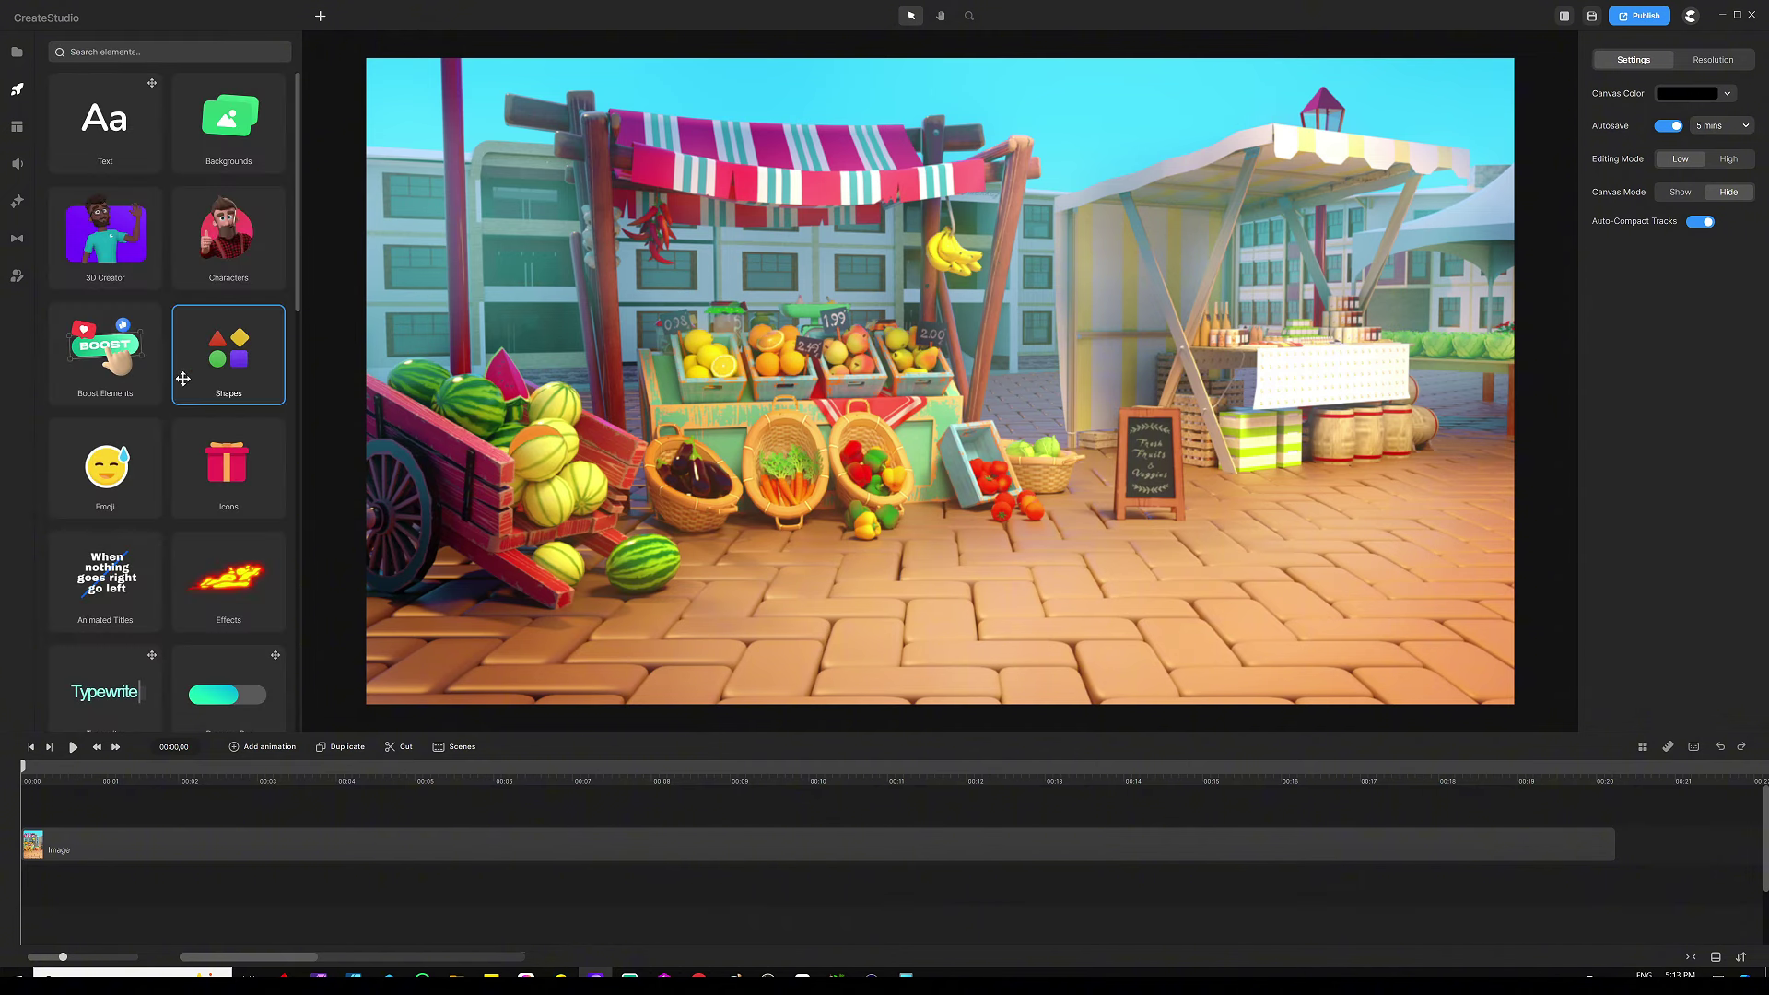
pyautogui.click(227, 236)
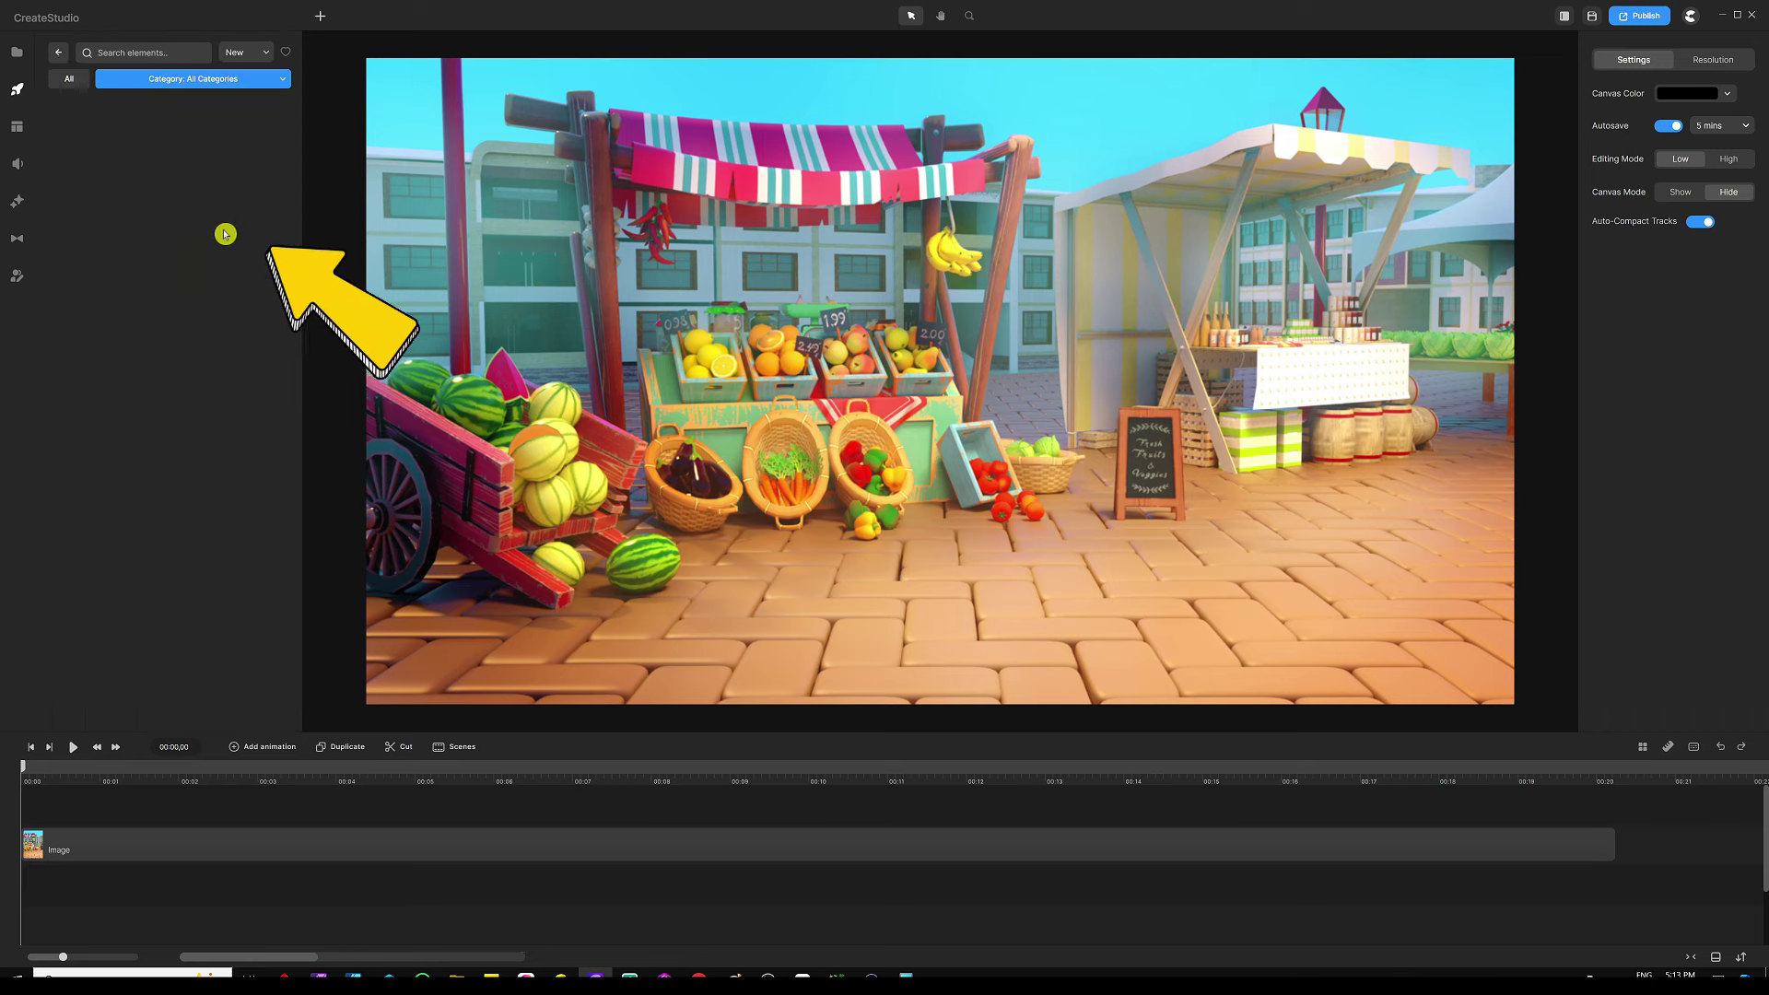
pyautogui.click(194, 81)
pyautogui.click(188, 103)
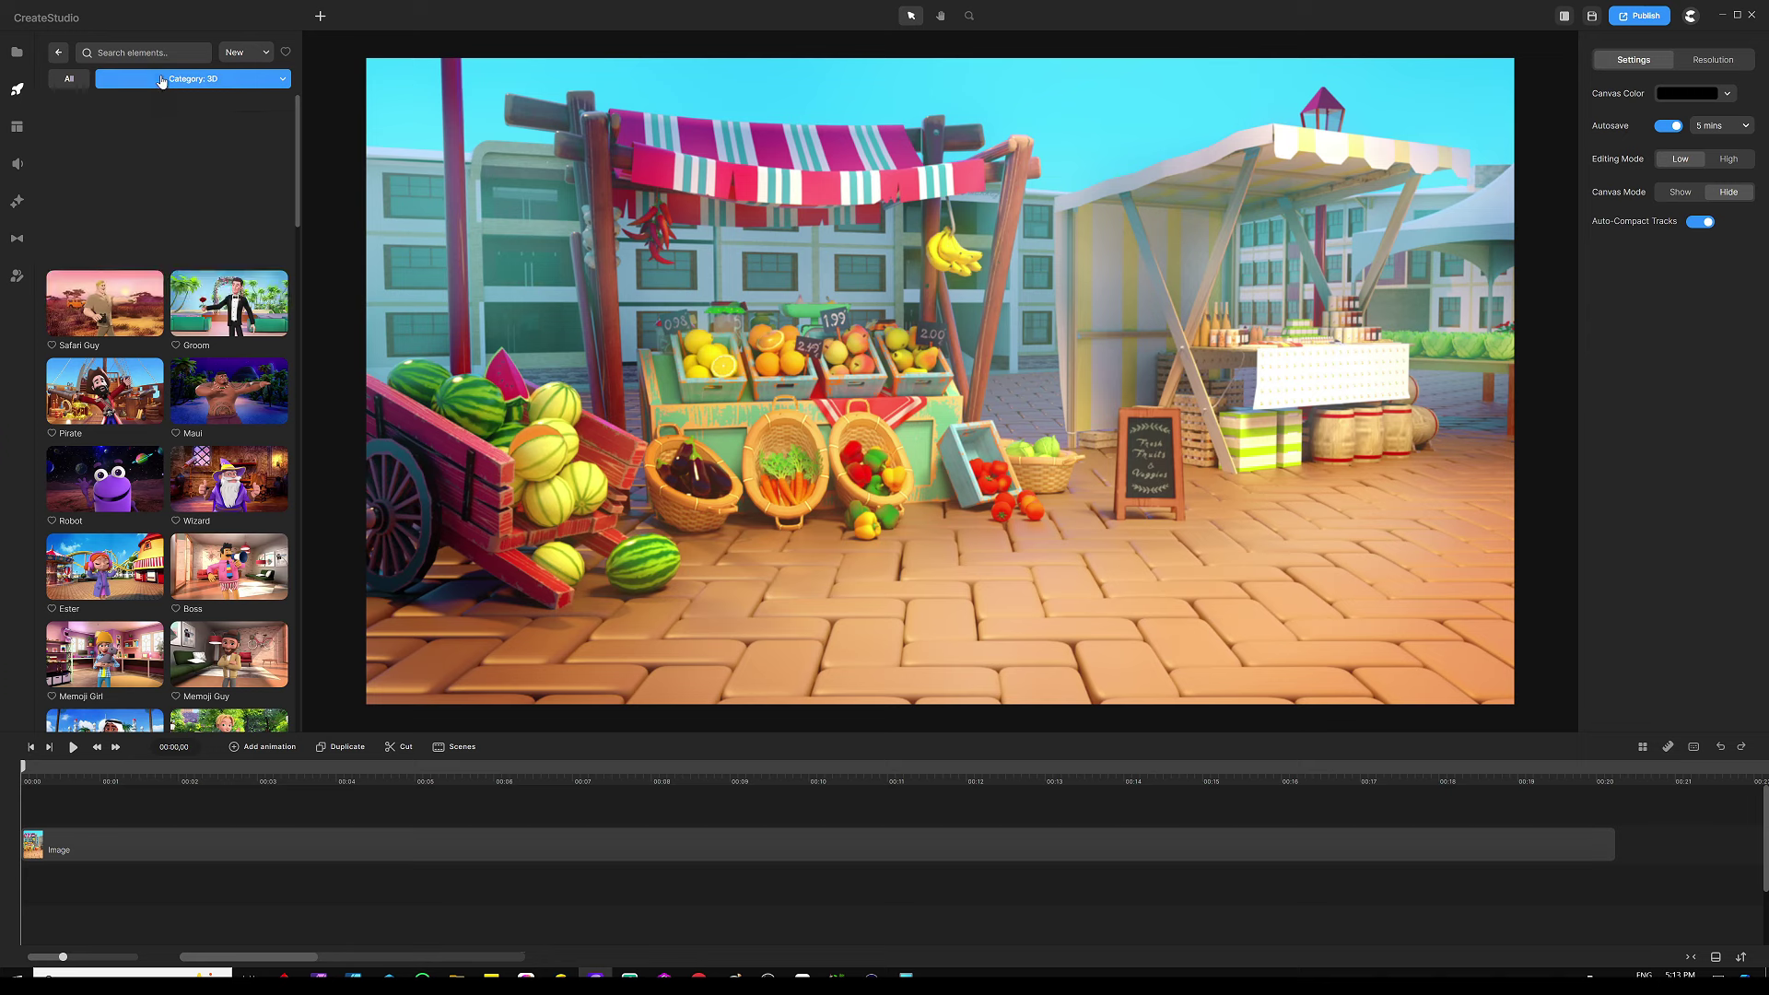
pyautogui.click(163, 52)
pyautogui.write('mike')
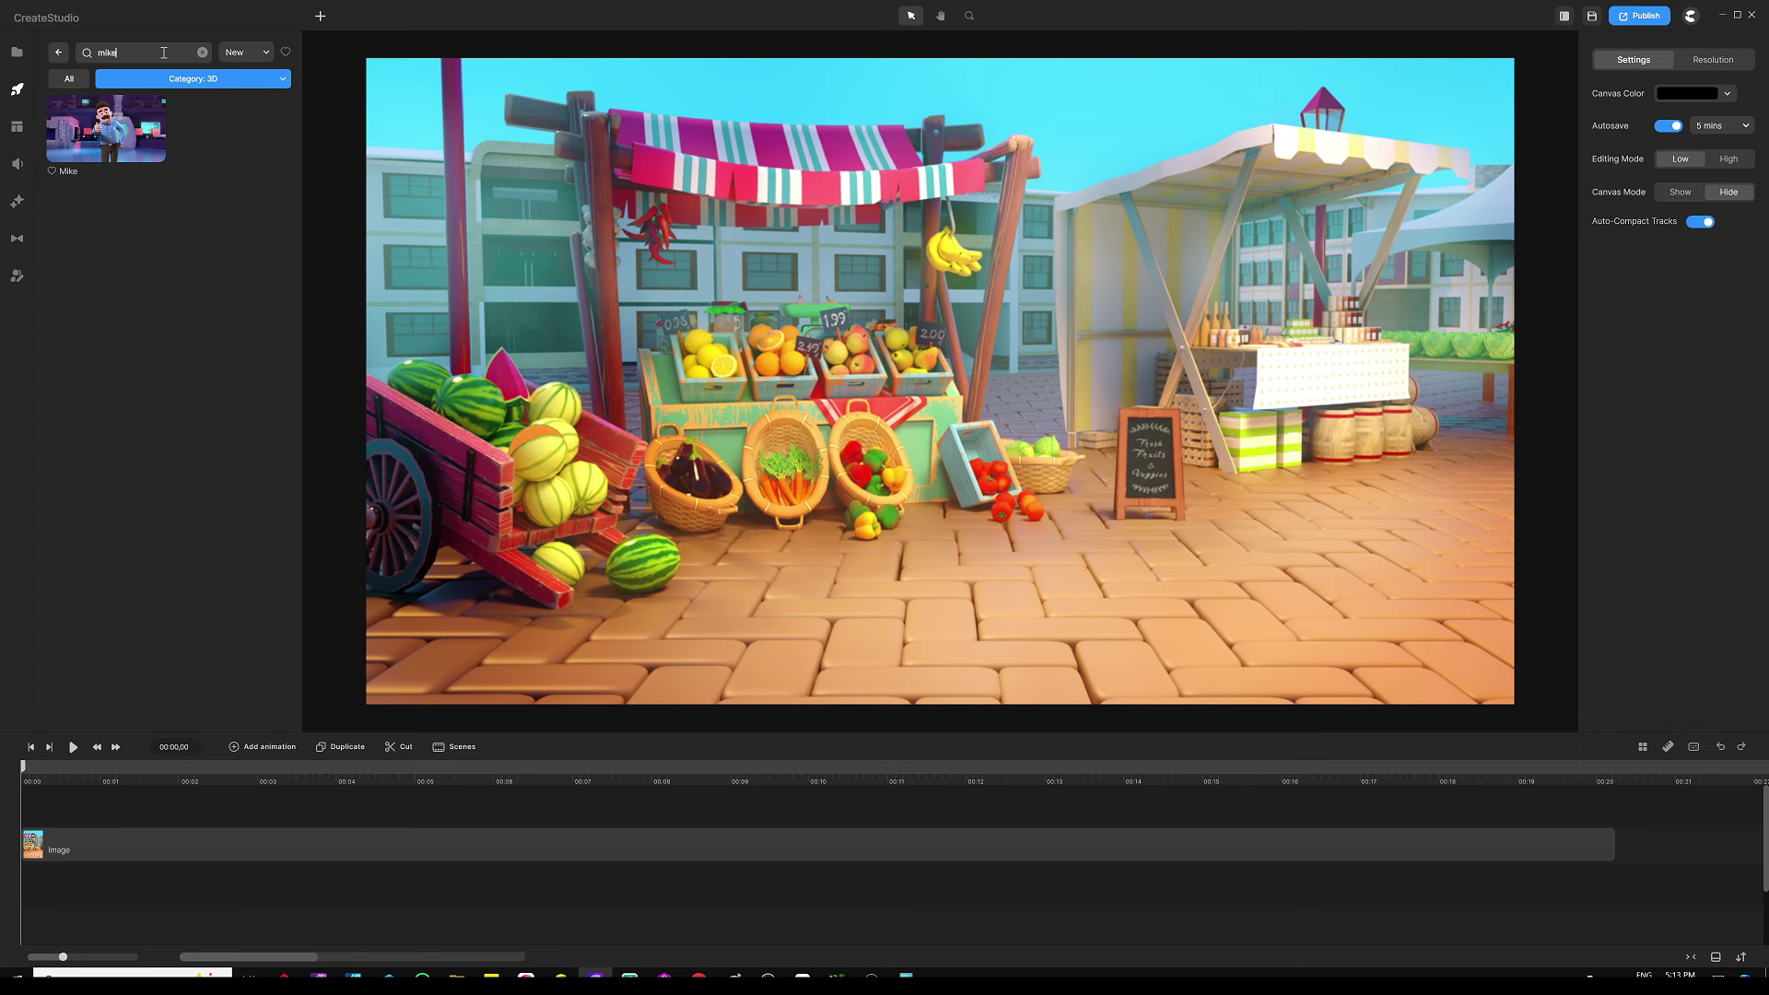
pyautogui.click(199, 227)
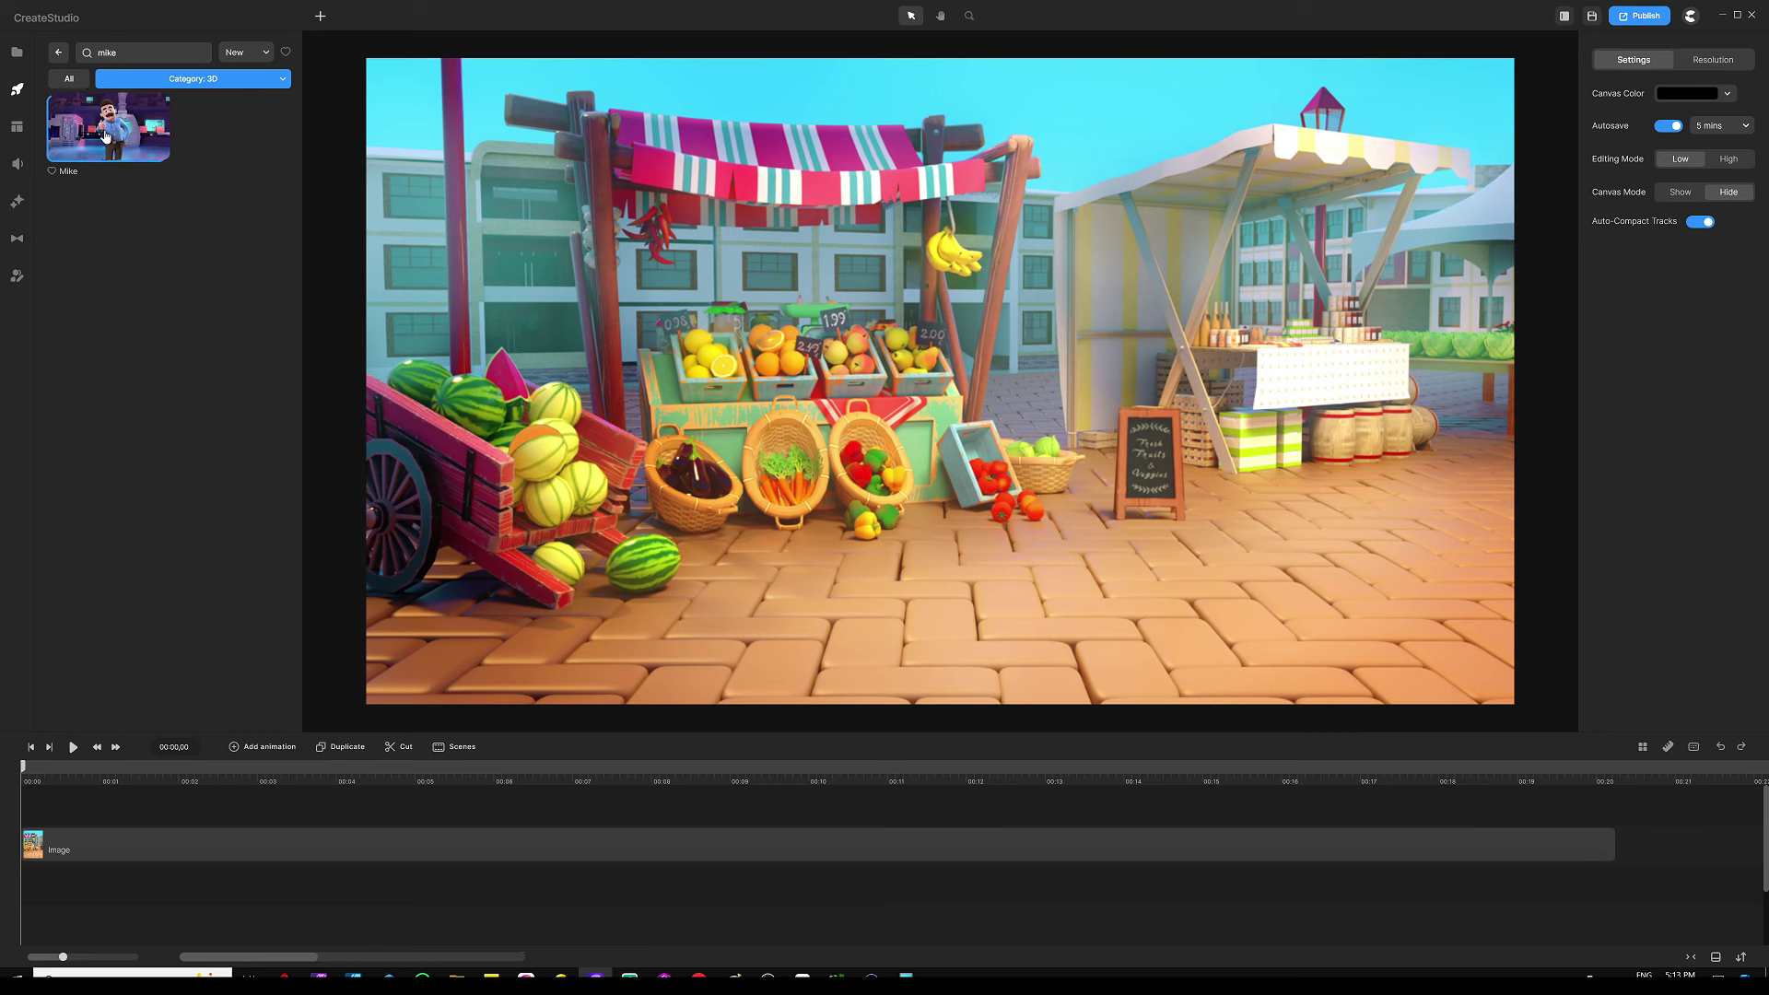
pyautogui.moveTo(105, 136); pyautogui.dragTo(743, 445)
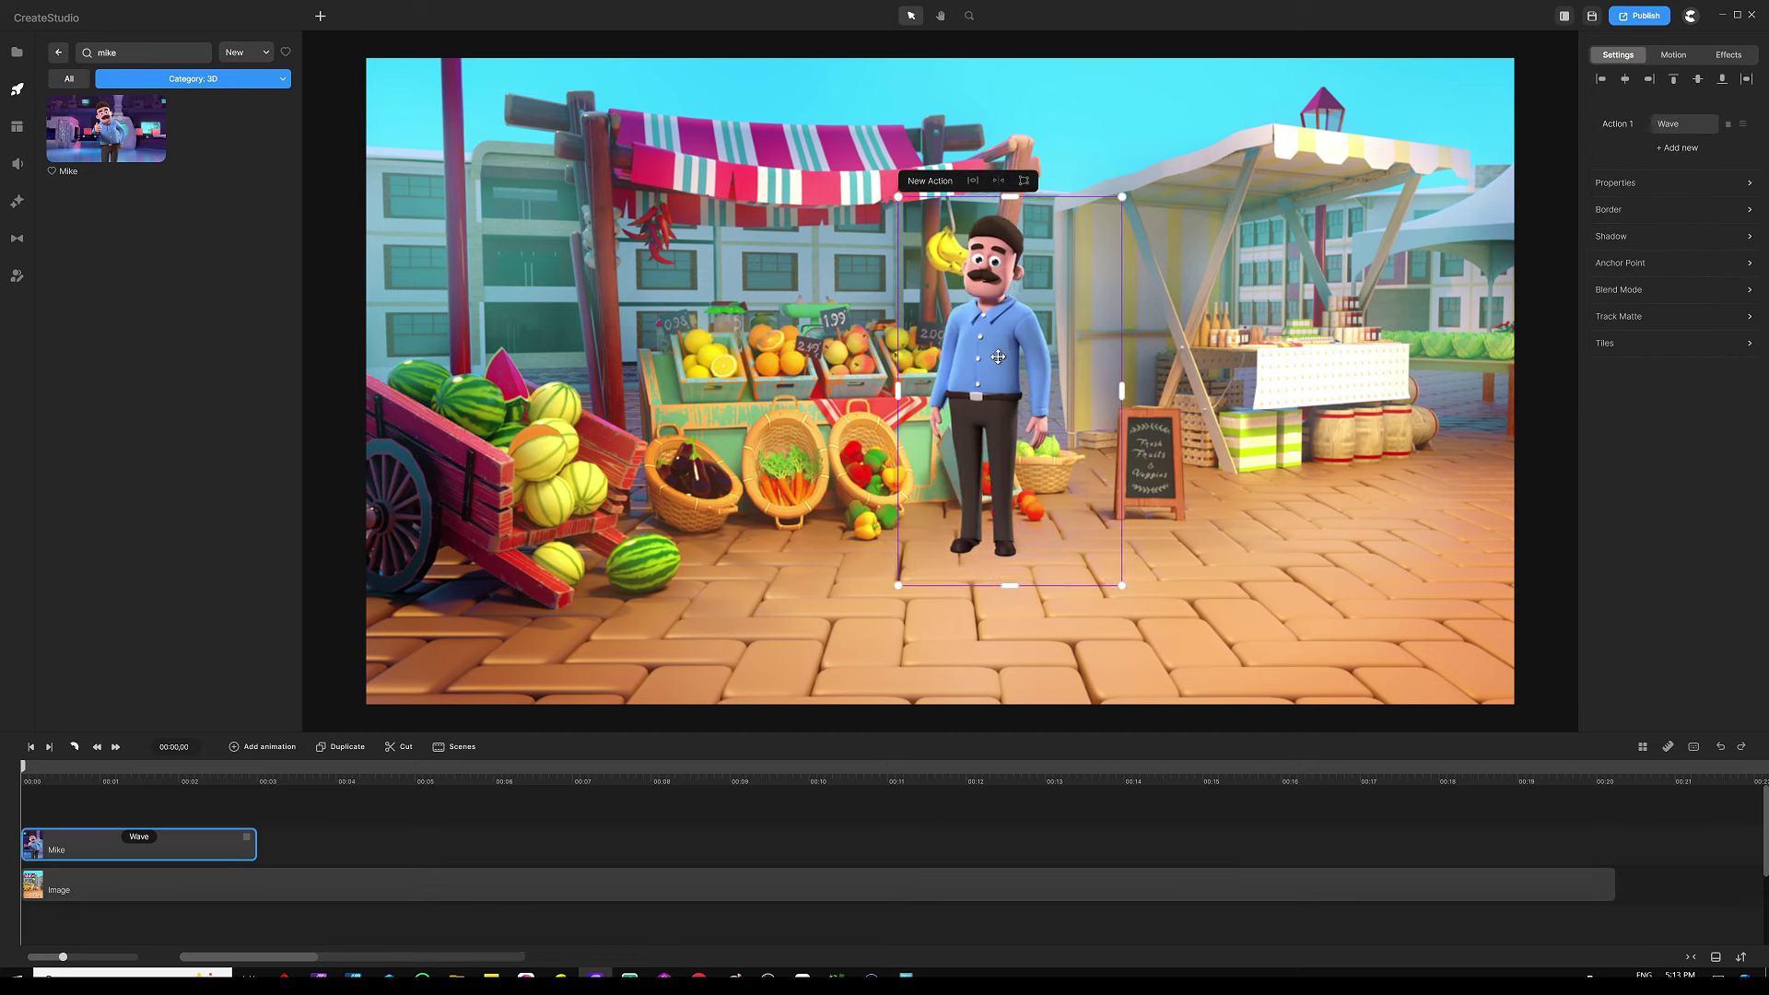
pyautogui.moveTo(998, 357); pyautogui.dragTo(1011, 351)
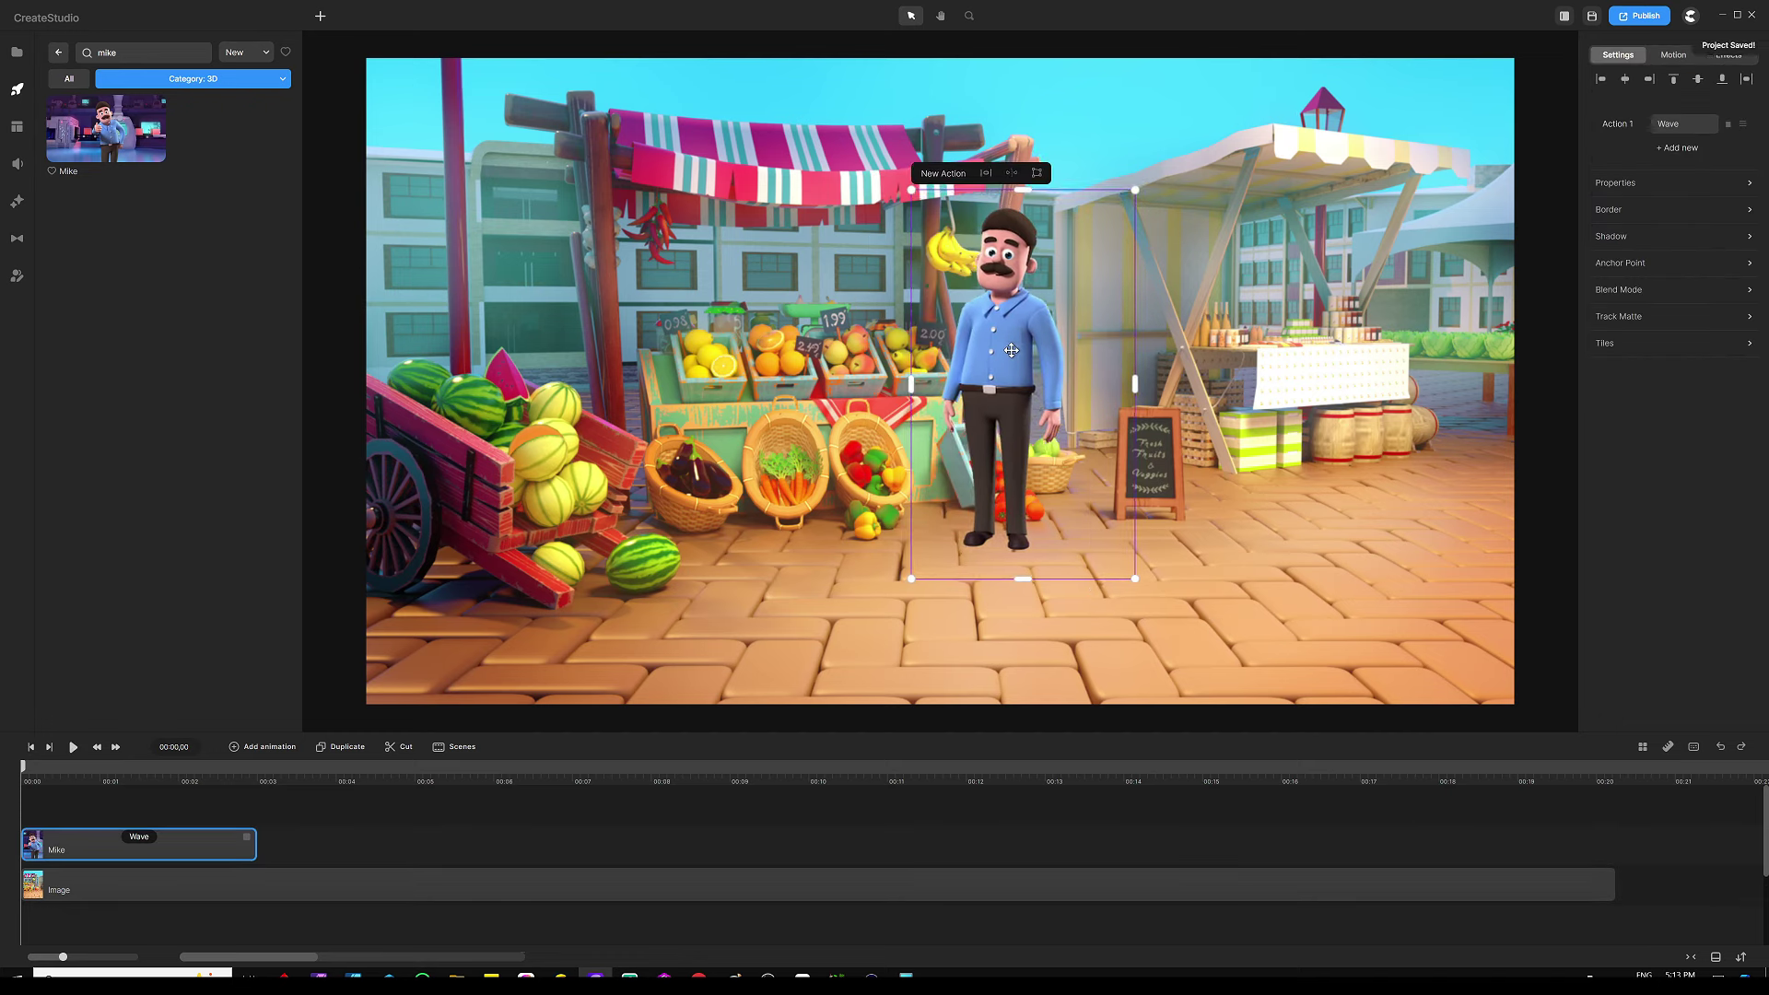
# Step: Change Mike's action to Talking And Listening and extend his clip to the end of the background clip
pyautogui.click(139, 840)
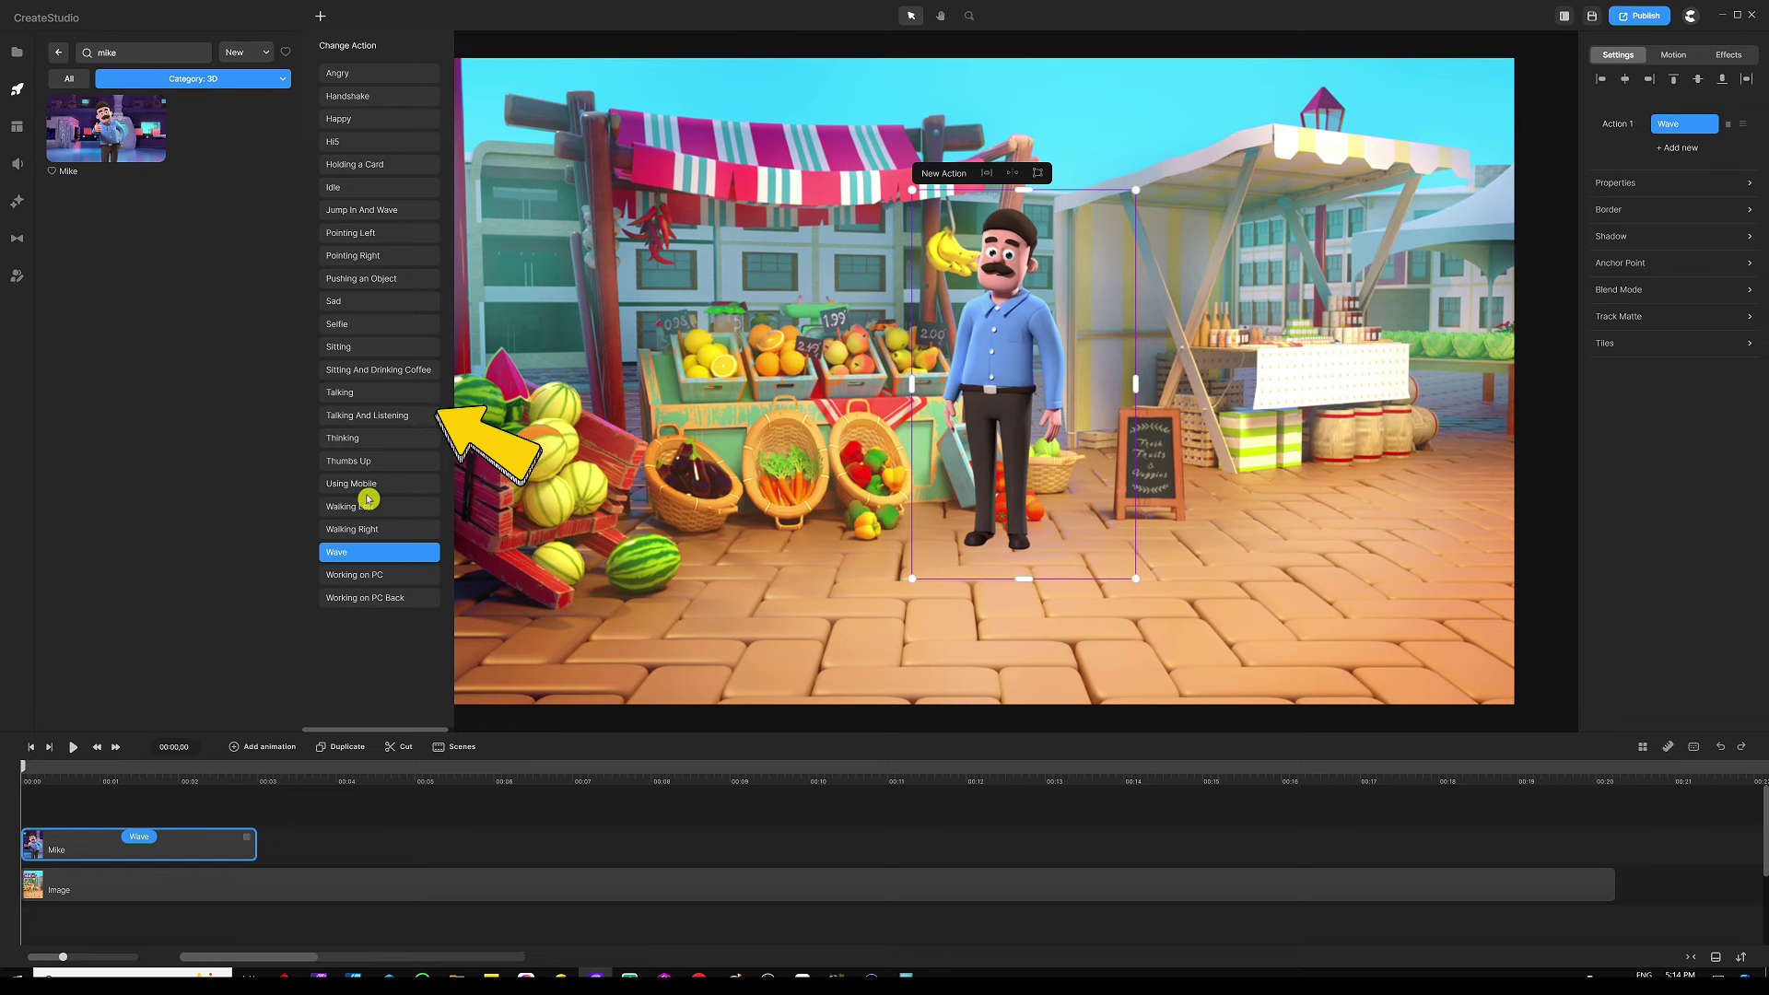
pyautogui.click(363, 417)
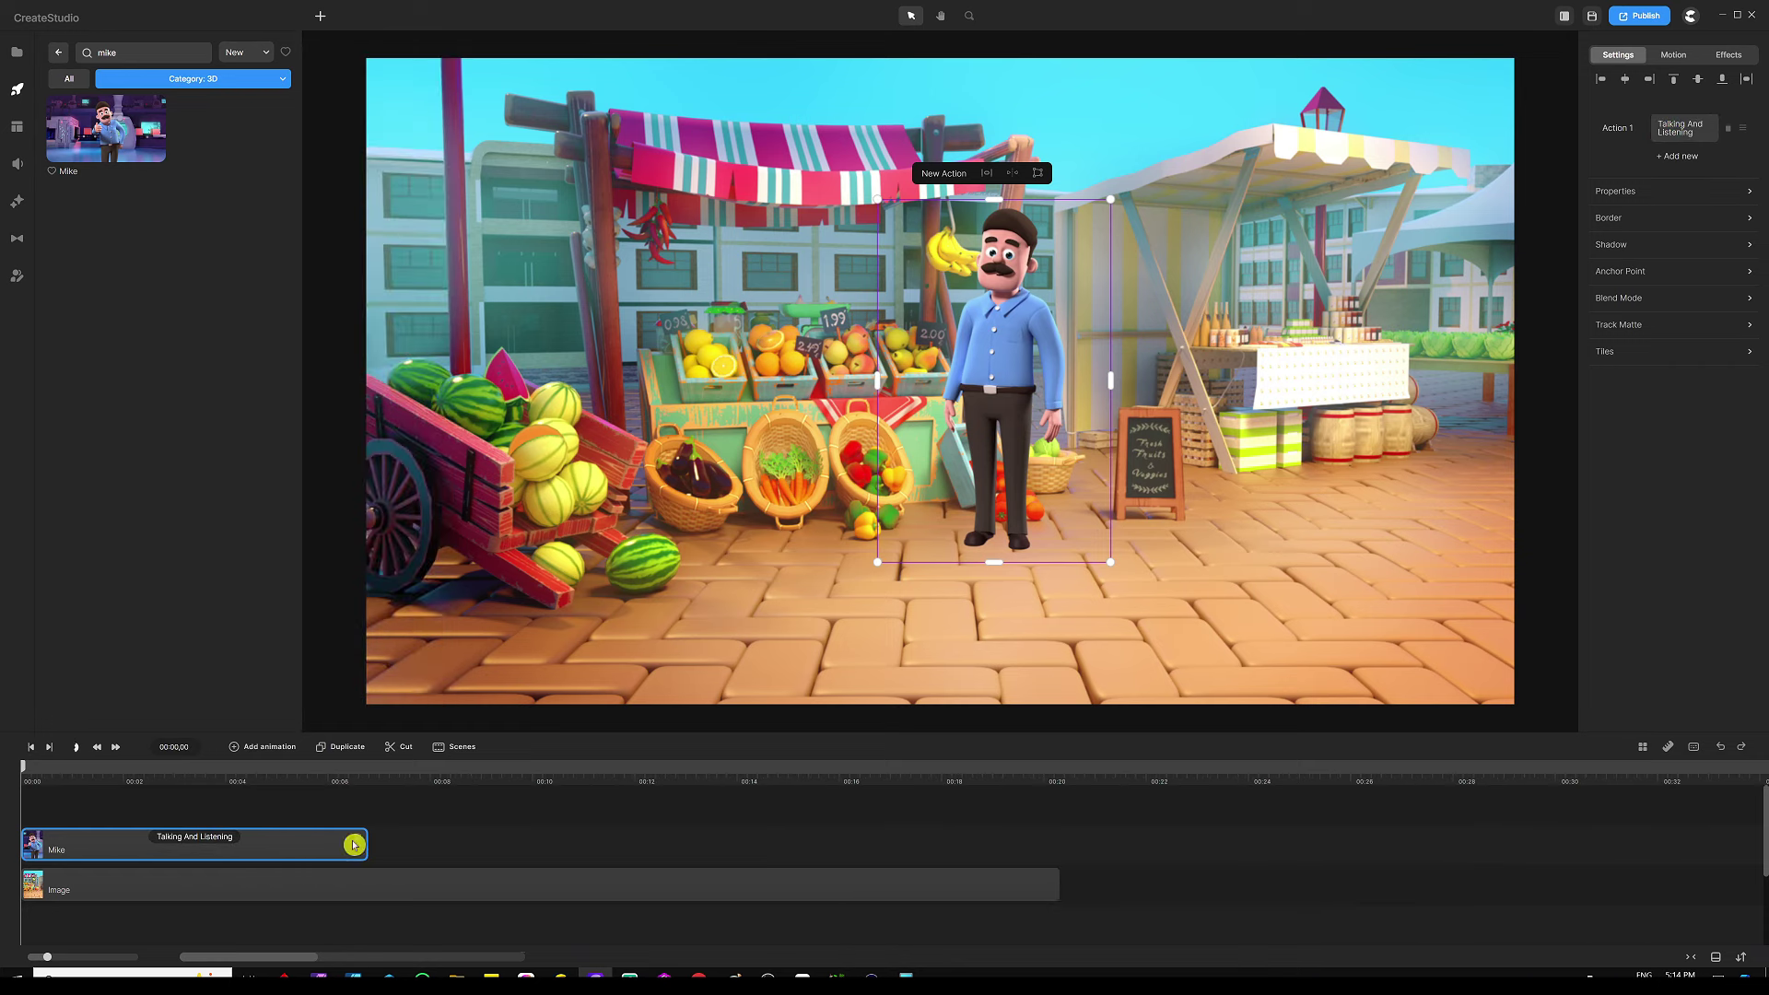
pyautogui.moveTo(356, 838); pyautogui.dragTo(1044, 849)
pyautogui.click(671, 808)
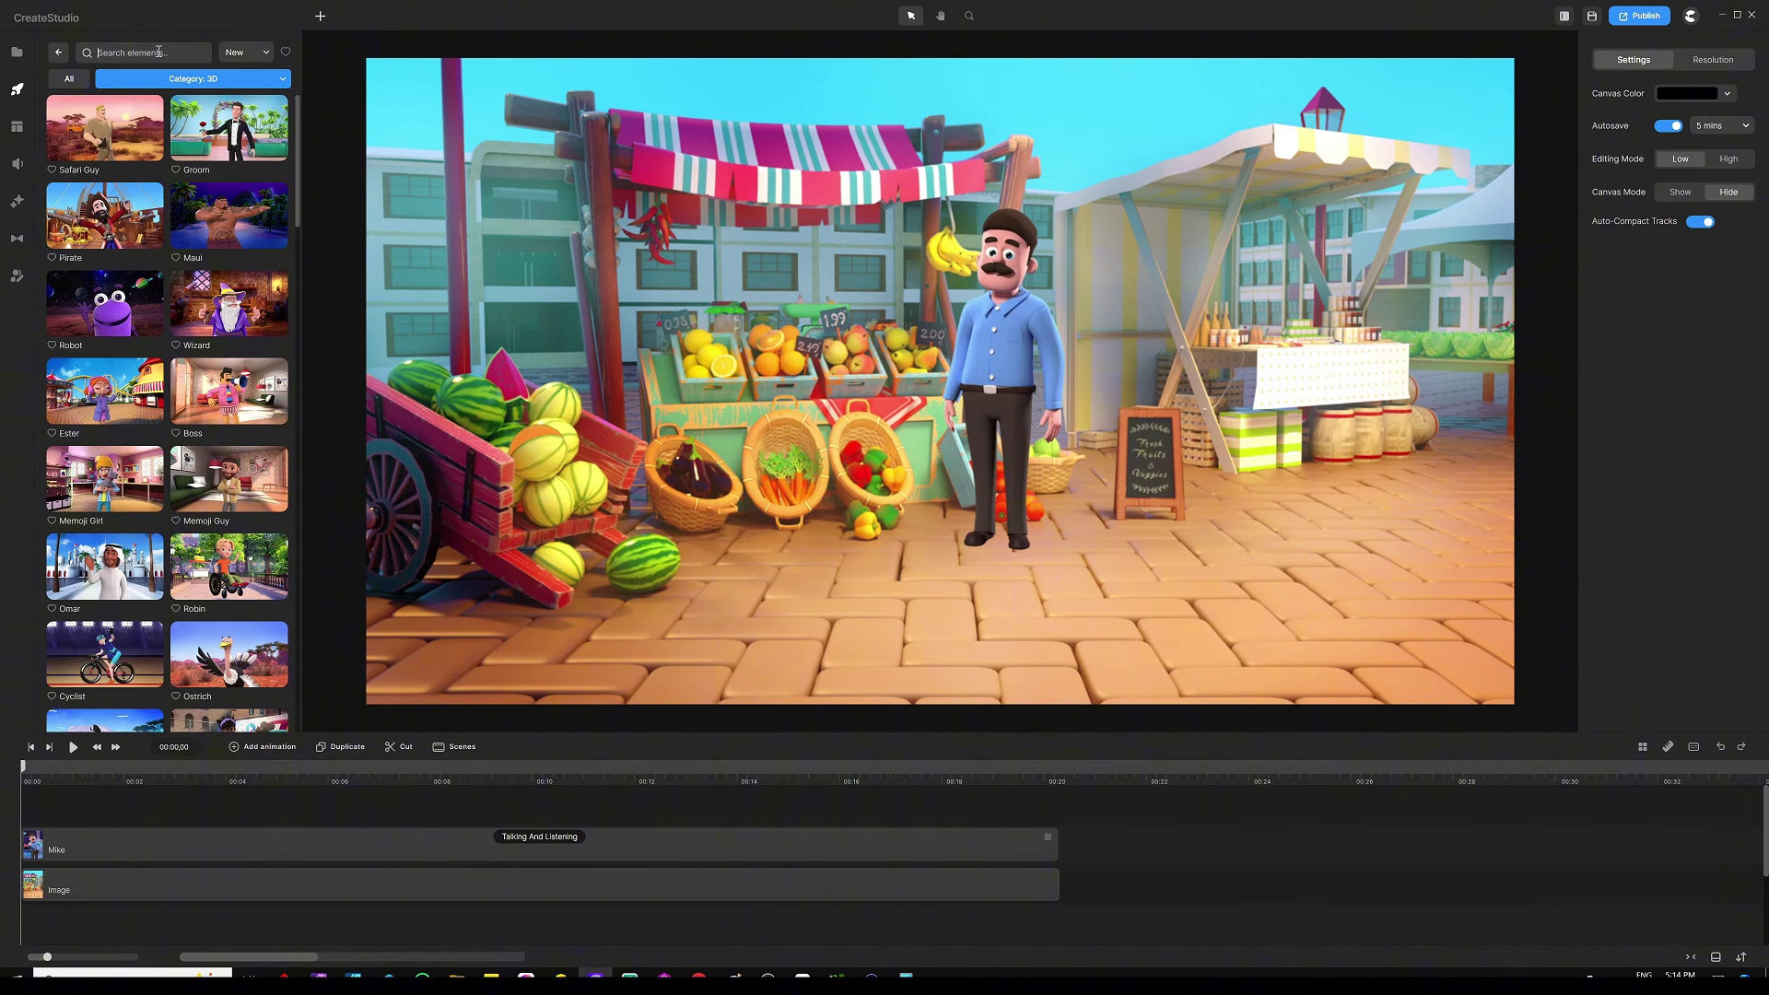
# Step: Search the 3D characters for "gran" and place the Grand Pa character to the left of Mike
pyautogui.write('gi')
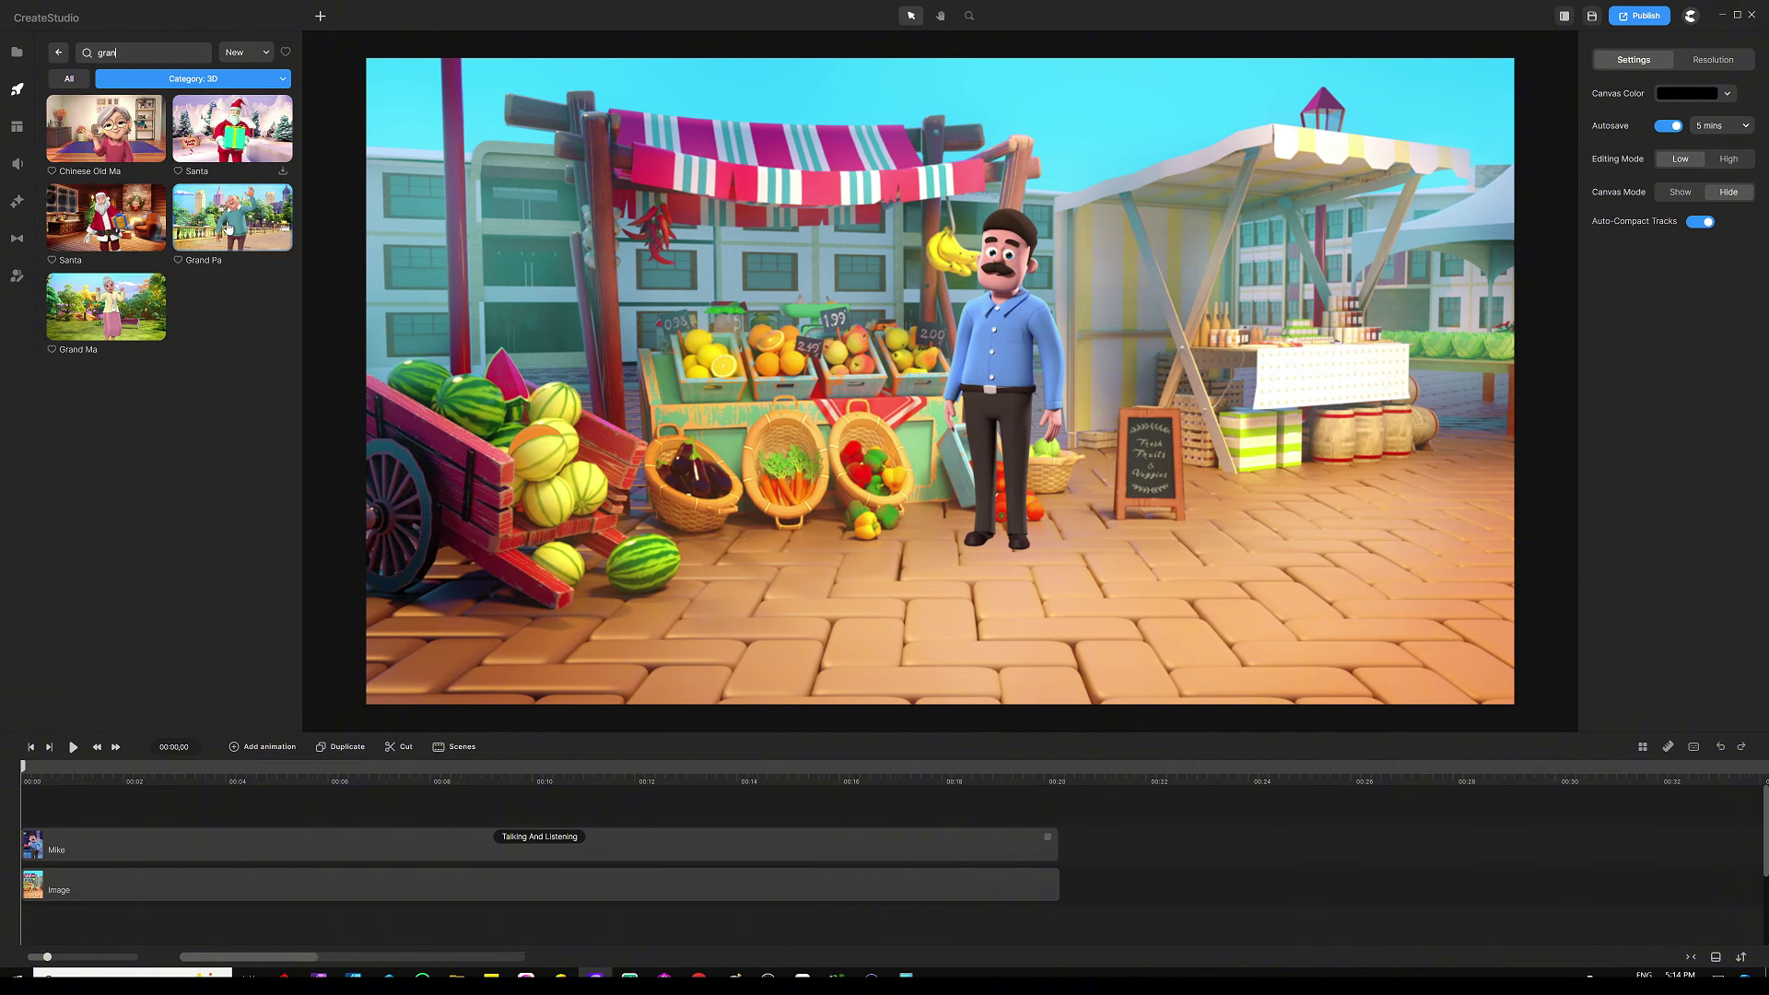
pyautogui.moveTo(232, 217); pyautogui.dragTo(702, 373)
pyautogui.moveTo(948, 372); pyautogui.dragTo(785, 353)
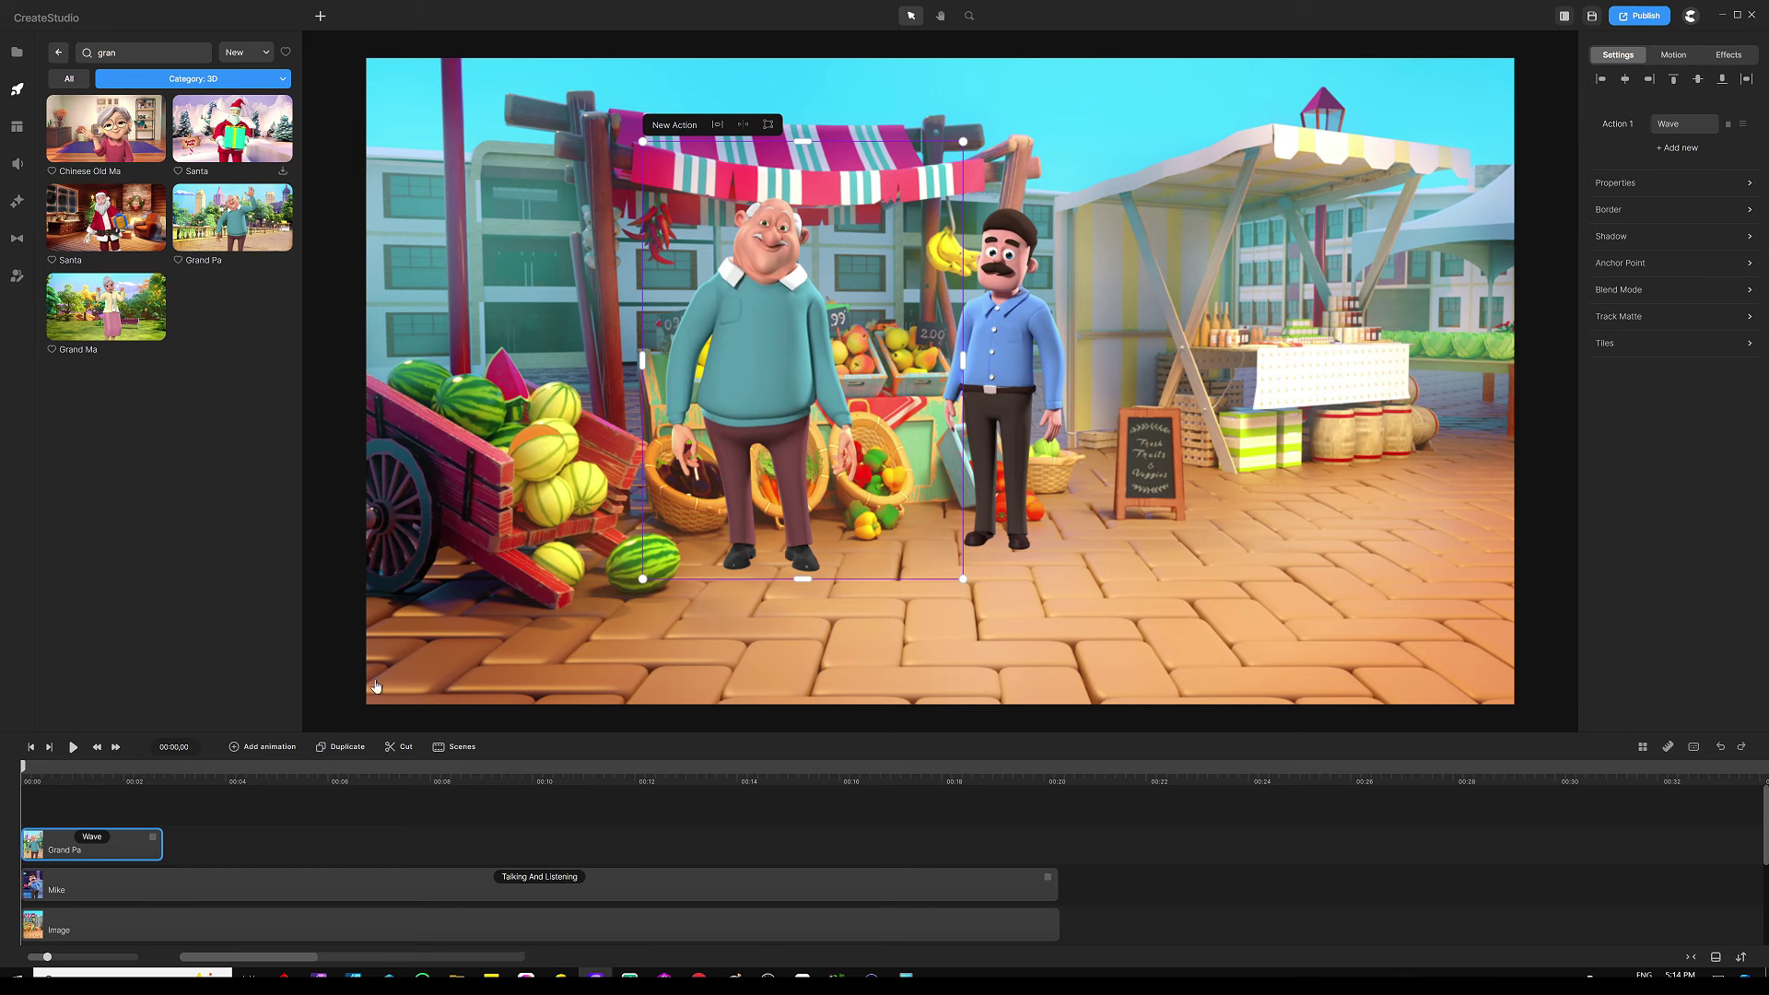
# Step: Change Grand Pa's first action to Idle
pyautogui.click(117, 814)
pyautogui.click(92, 837)
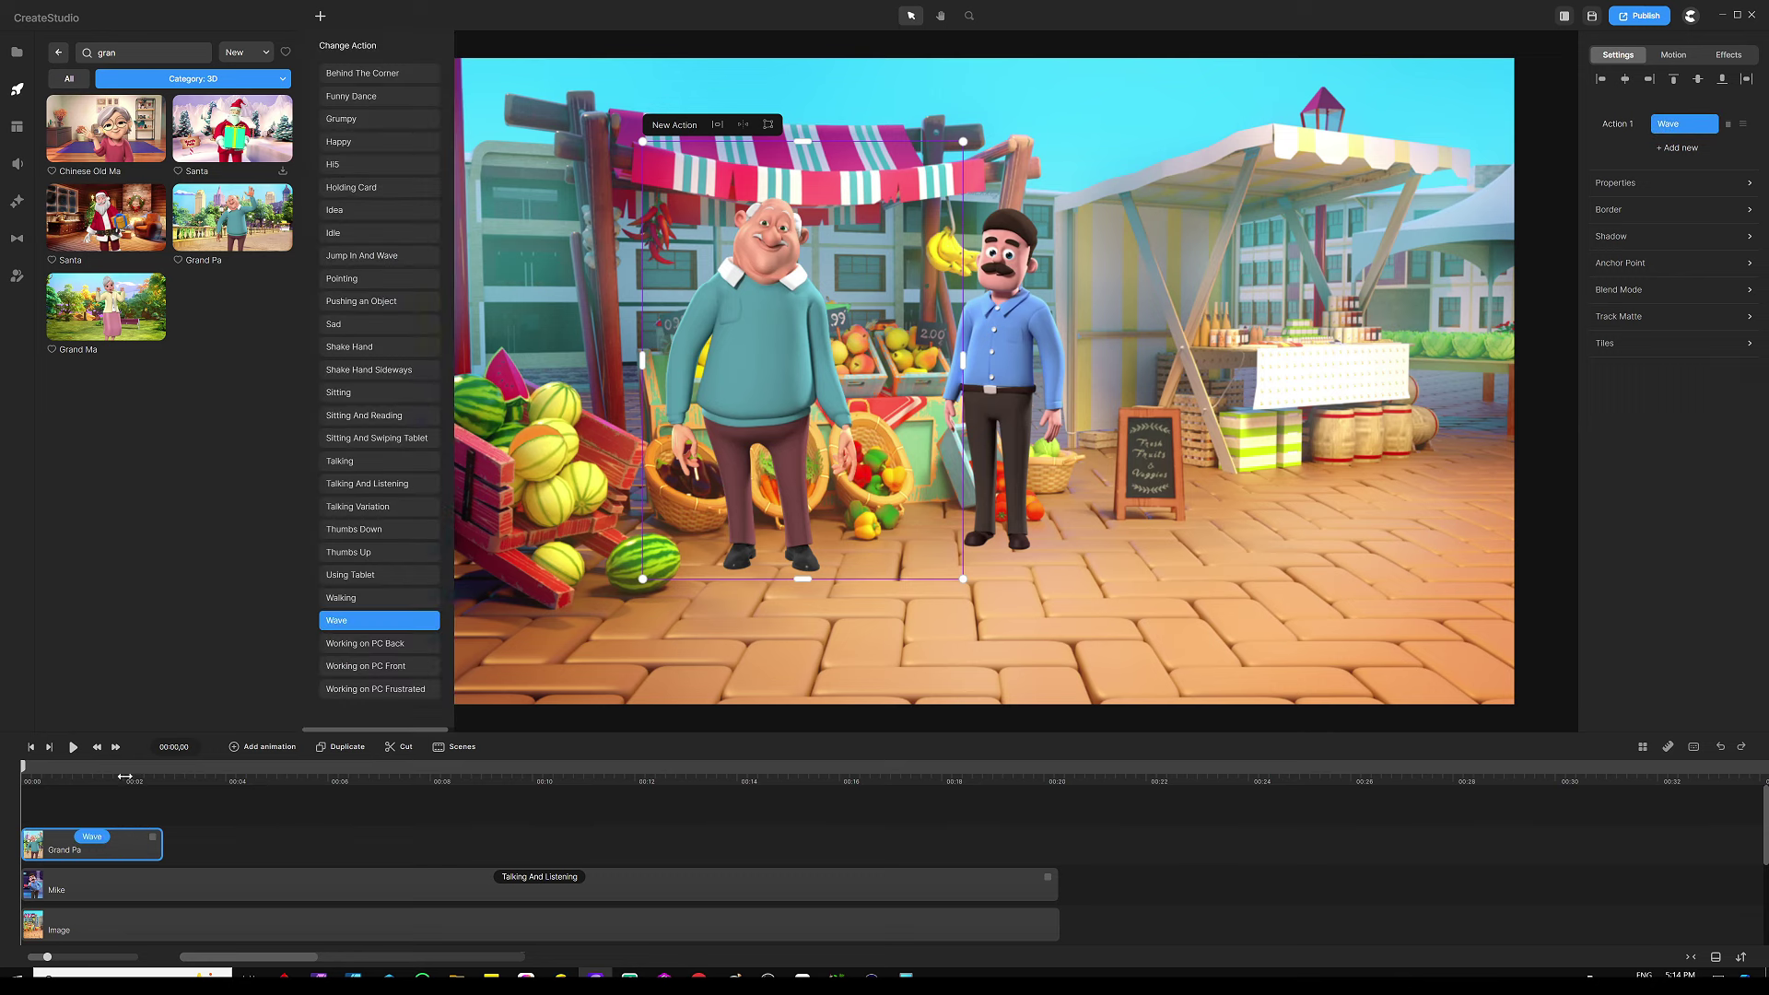
pyautogui.click(344, 238)
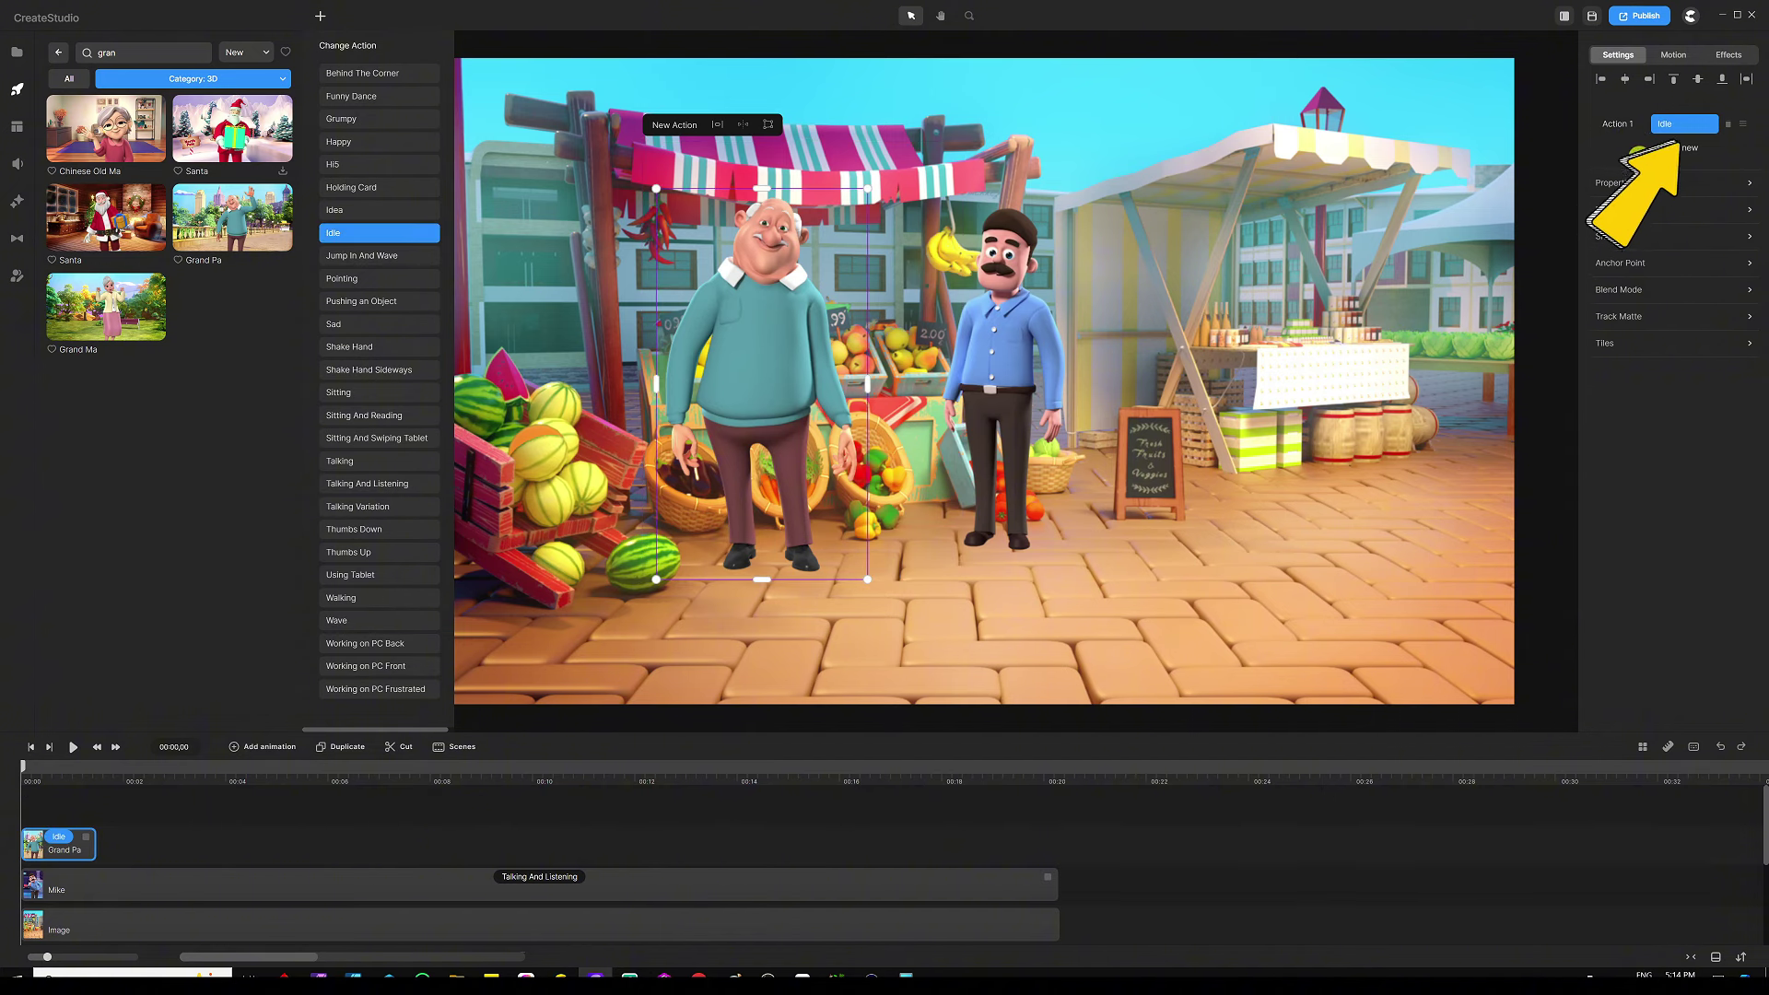
# Step: Add Talking And Listening as Grand Pa's second action and extend it to the end of Mike's clip
pyautogui.click(1684, 150)
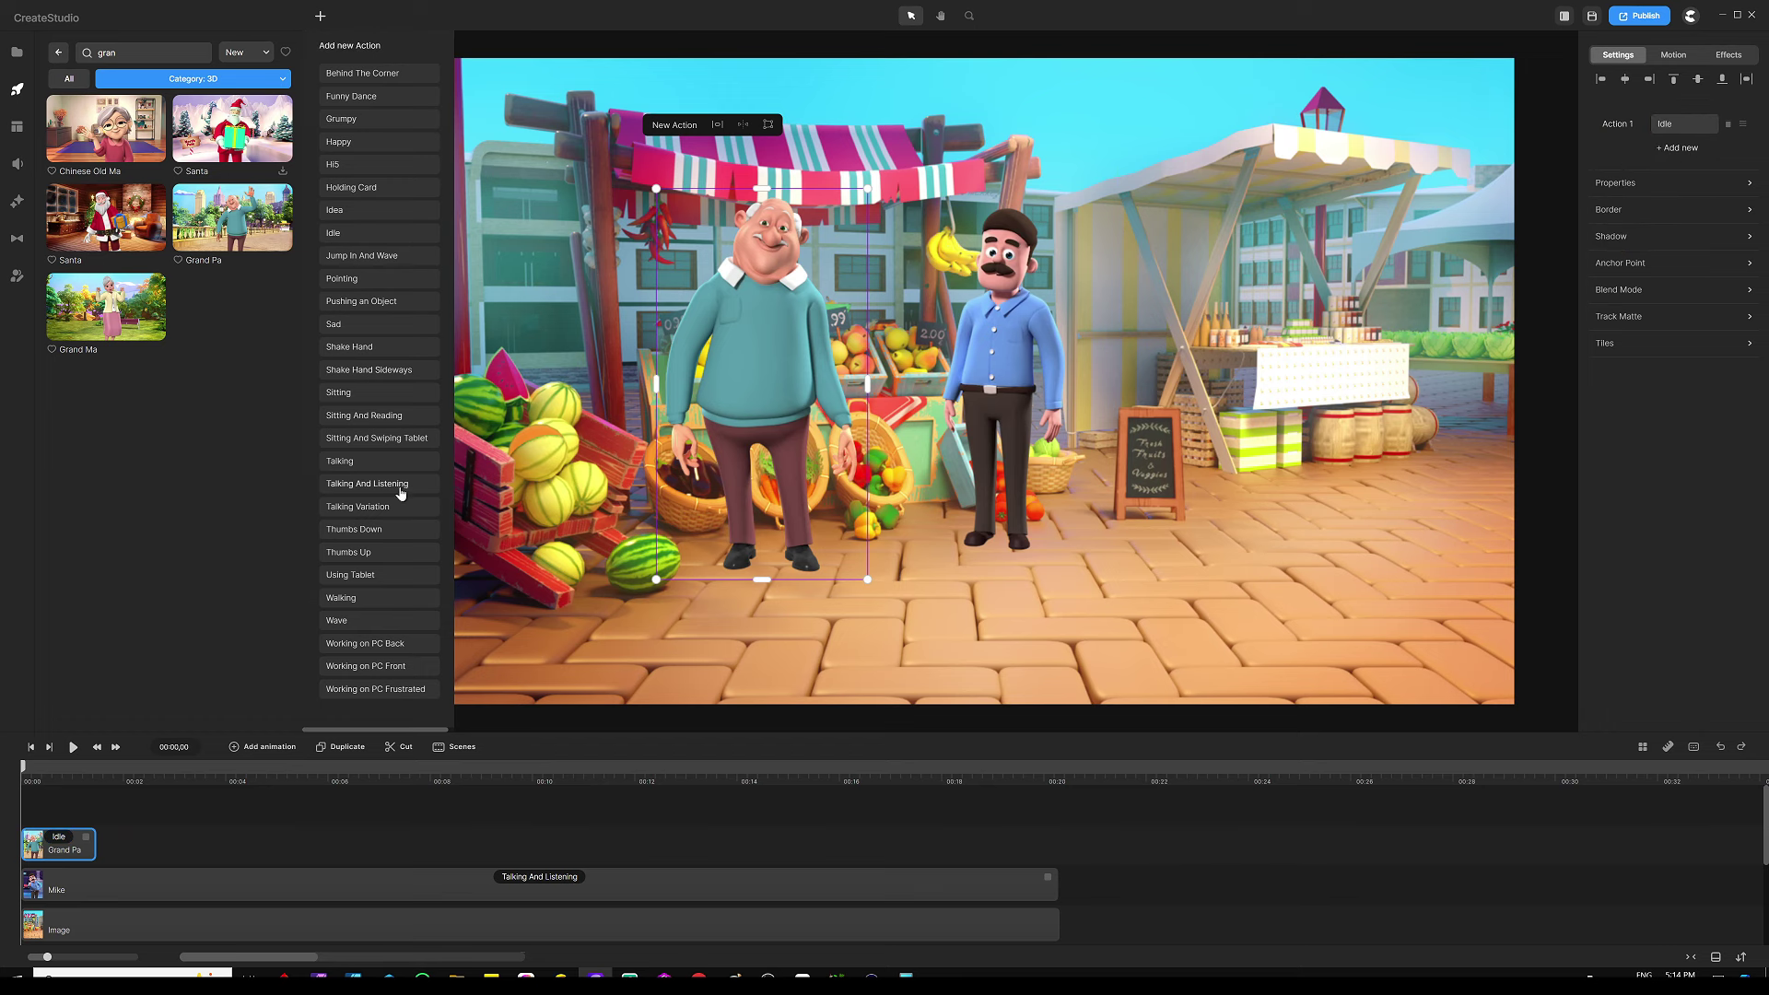
pyautogui.click(374, 486)
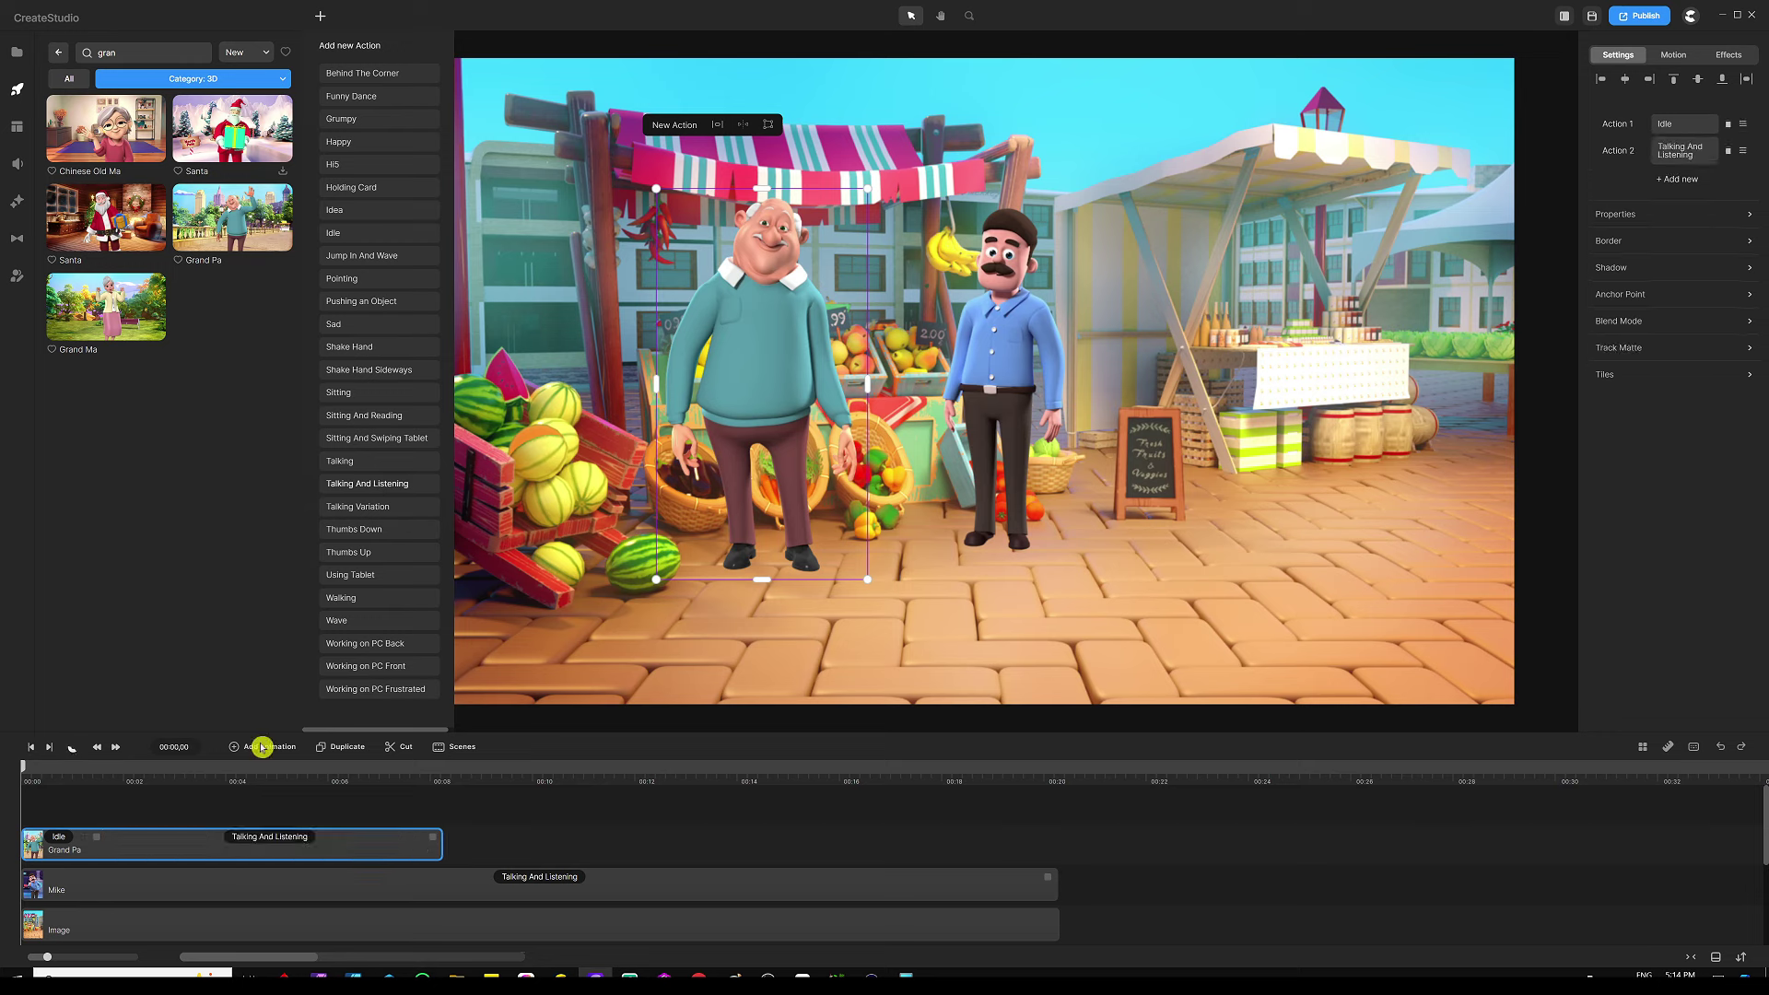
pyautogui.click(234, 803)
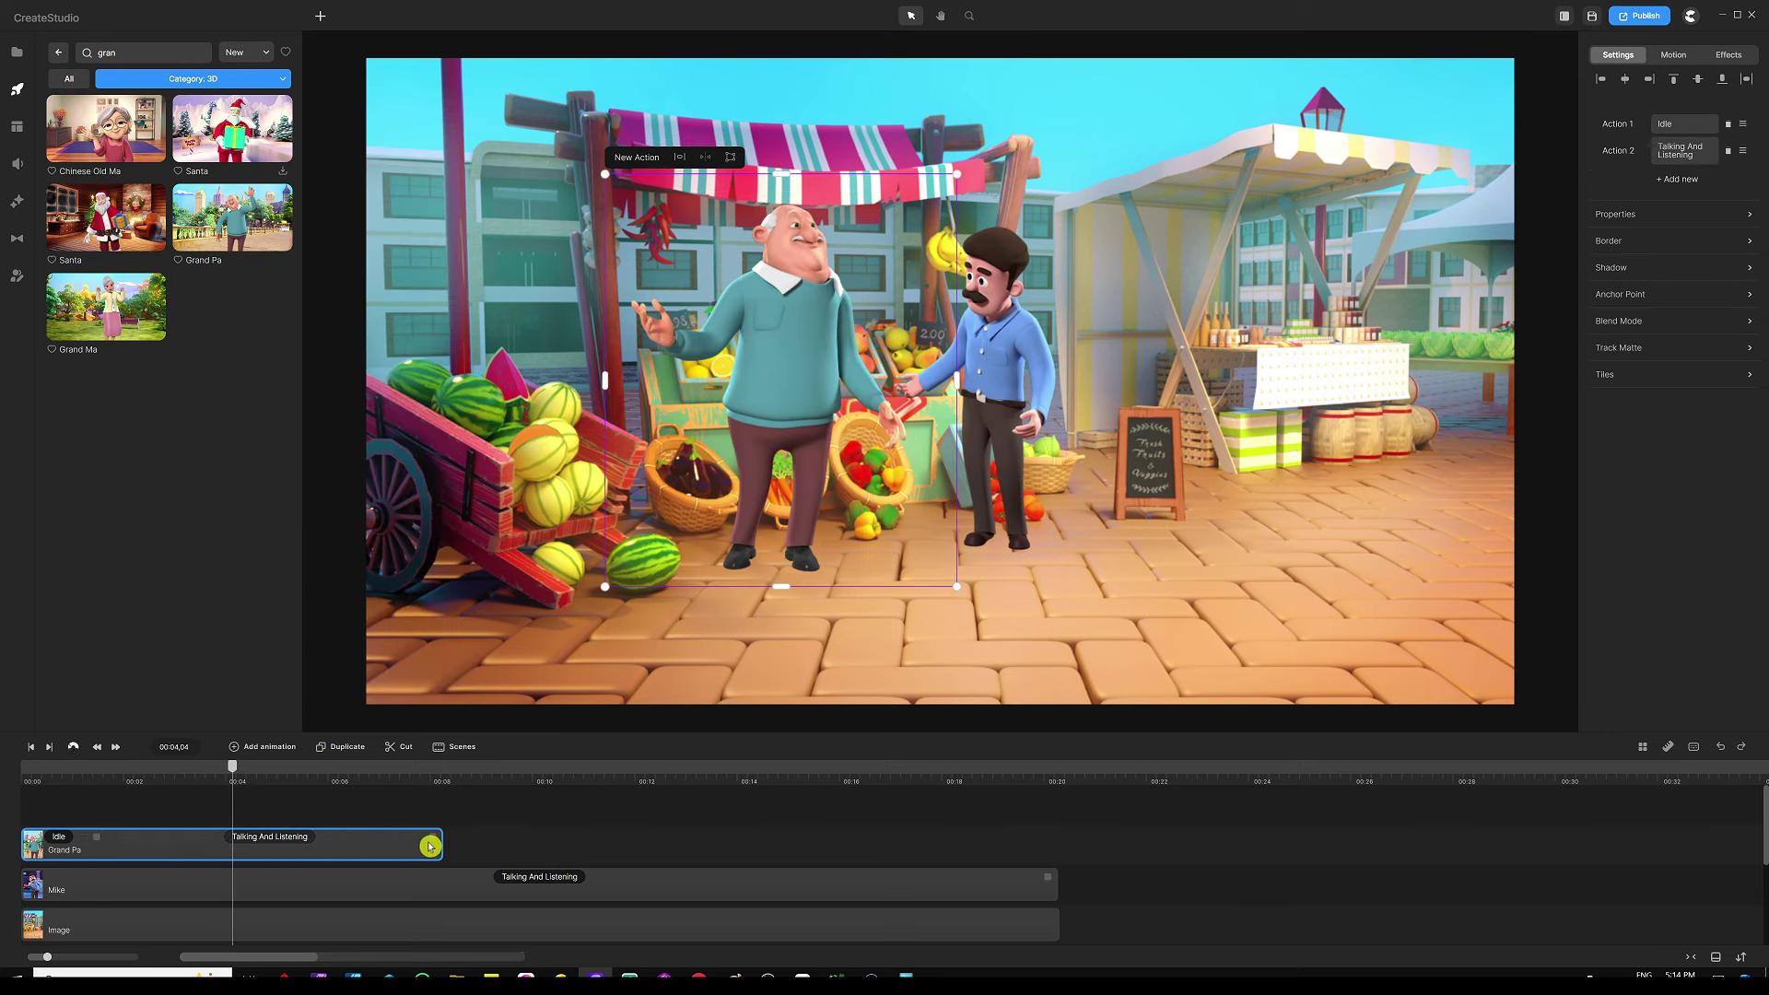
pyautogui.moveTo(431, 846); pyautogui.dragTo(1045, 833)
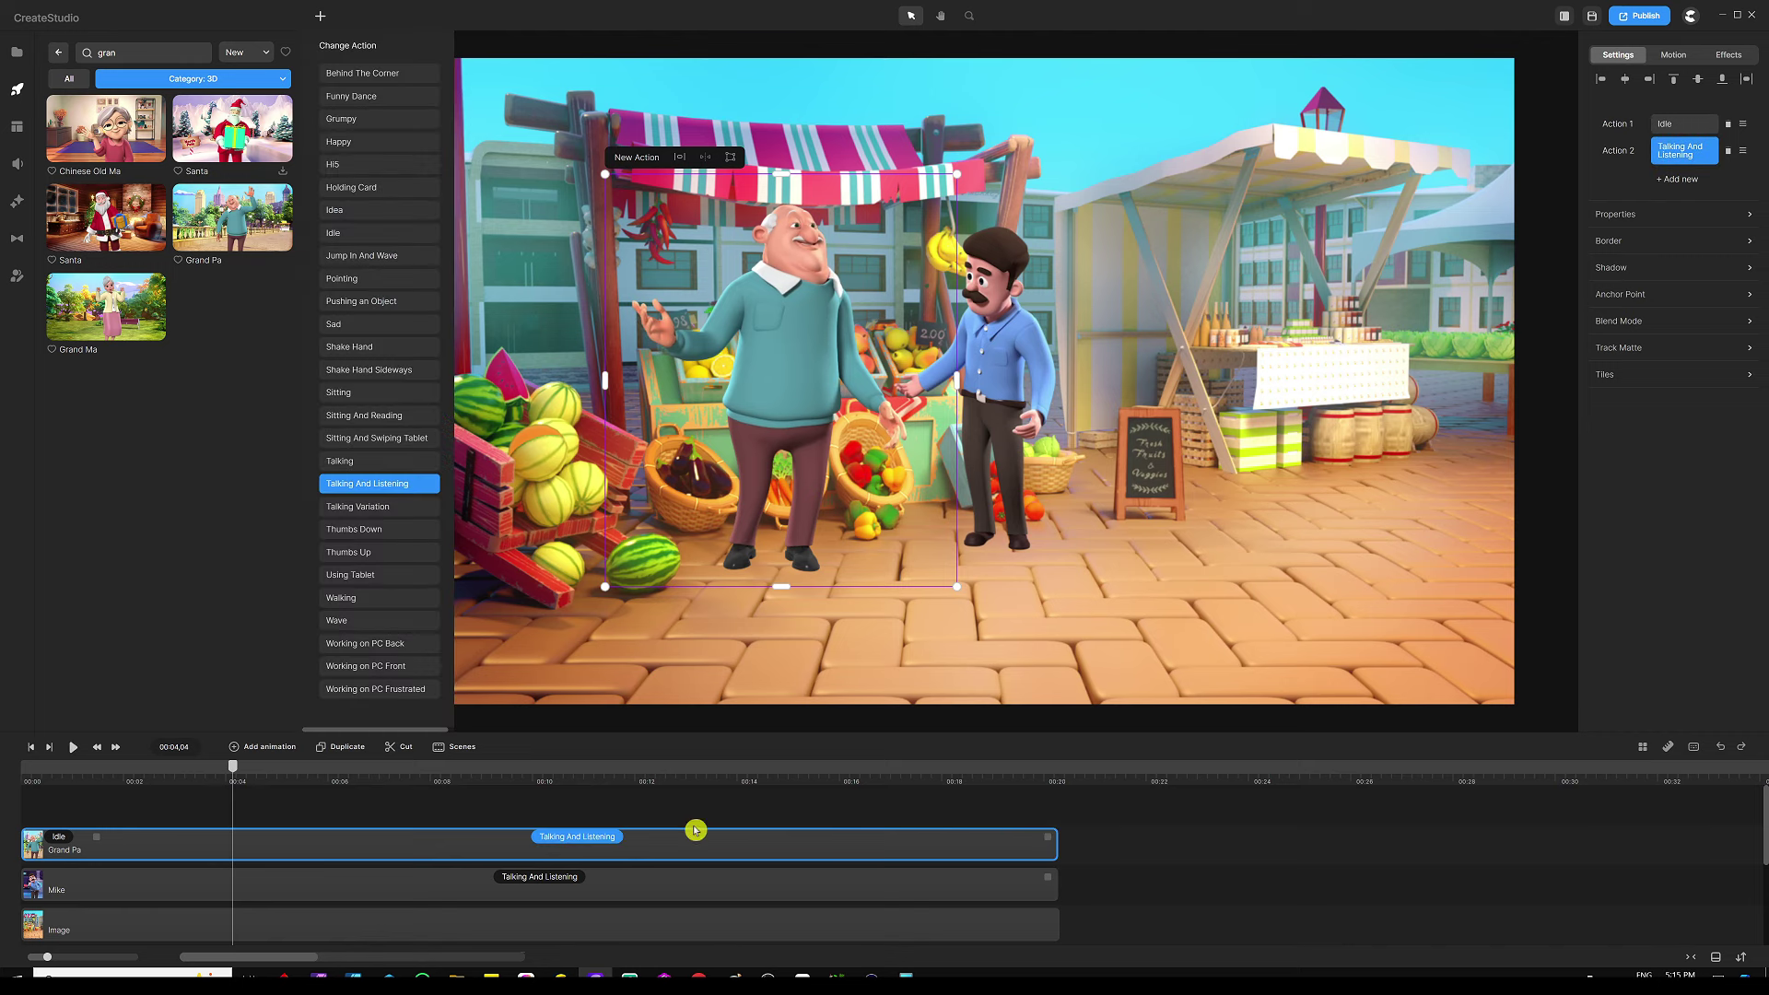
pyautogui.click(497, 805)
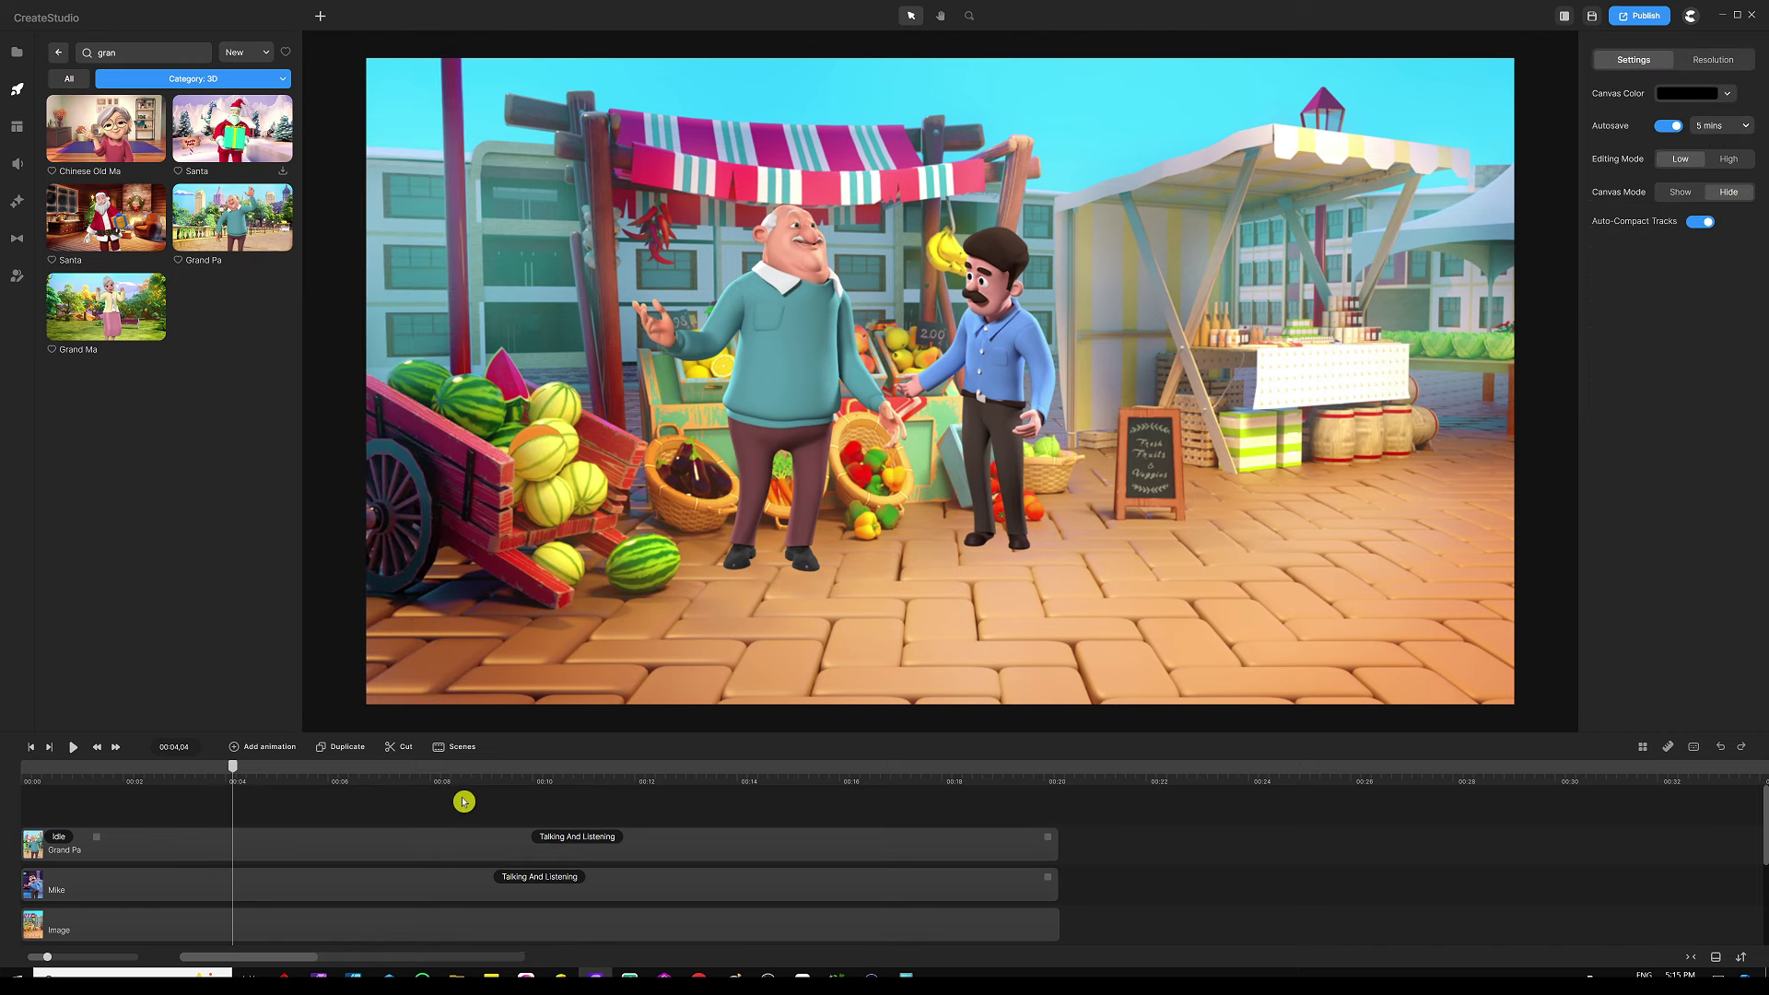
# Step: Move Grand Pa left and scale him down slightly, and lower Mike so both stand at about the same ground level
pyautogui.click(903, 217)
pyautogui.moveTo(814, 330); pyautogui.dragTo(742, 352)
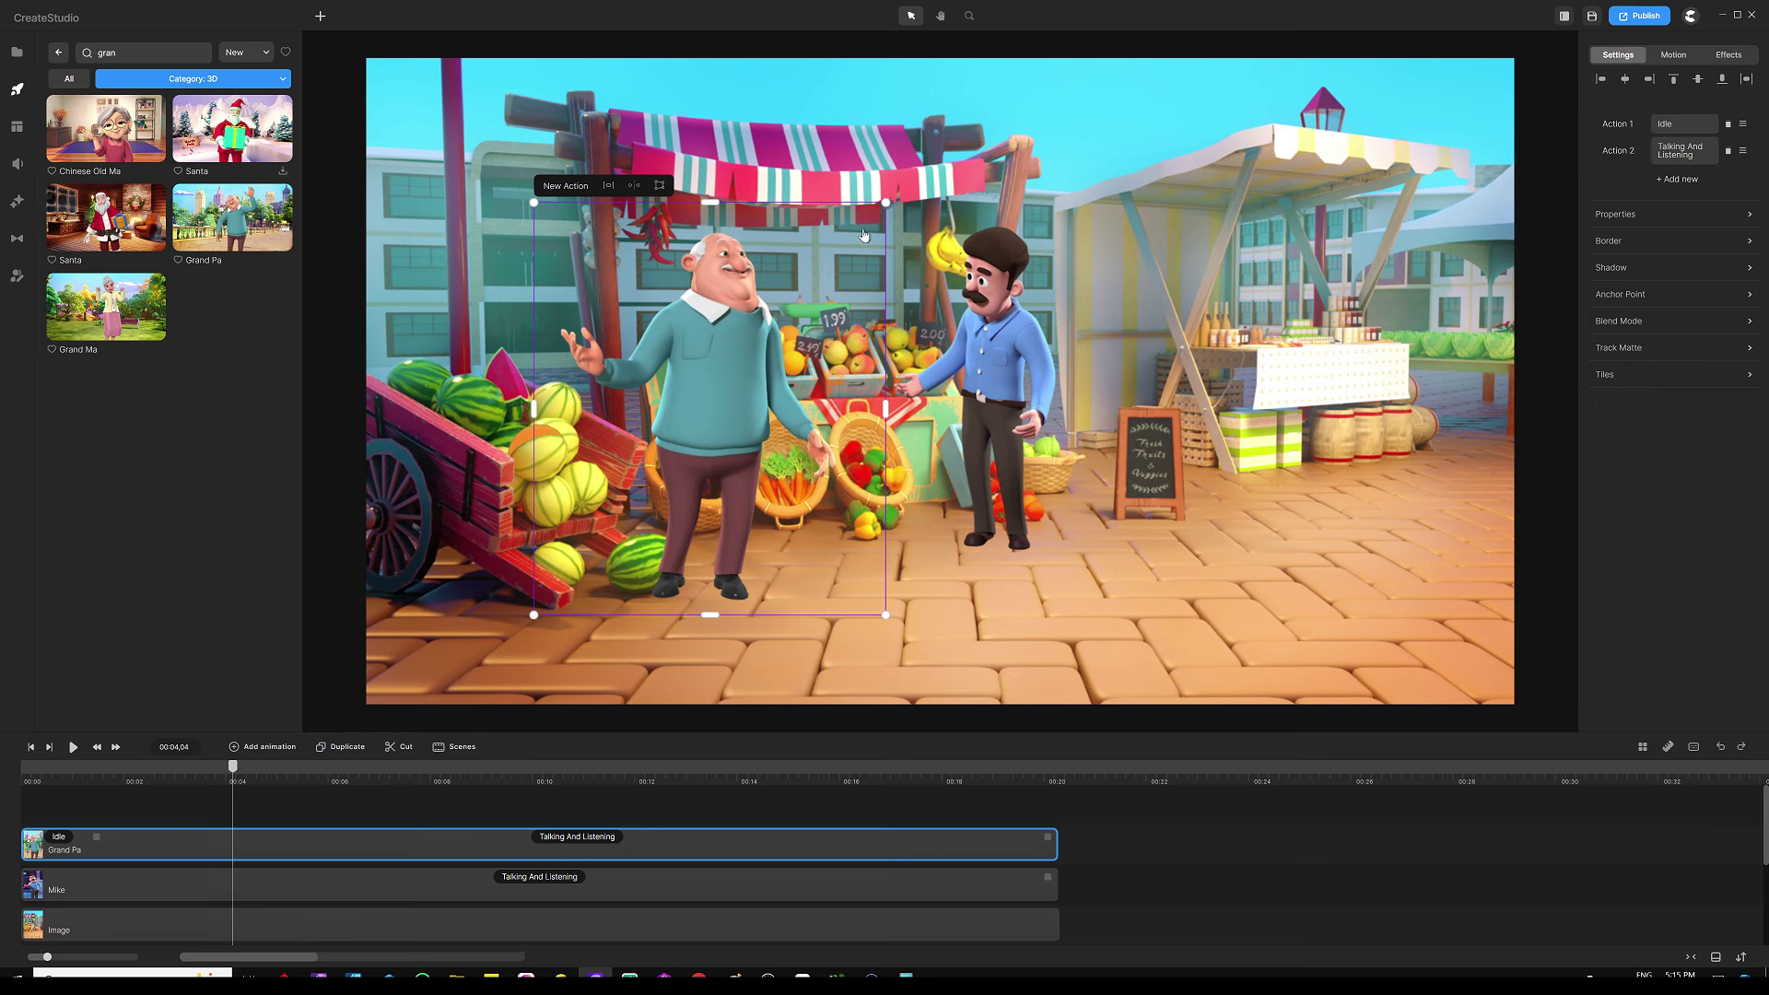
pyautogui.moveTo(886, 201); pyautogui.dragTo(848, 230)
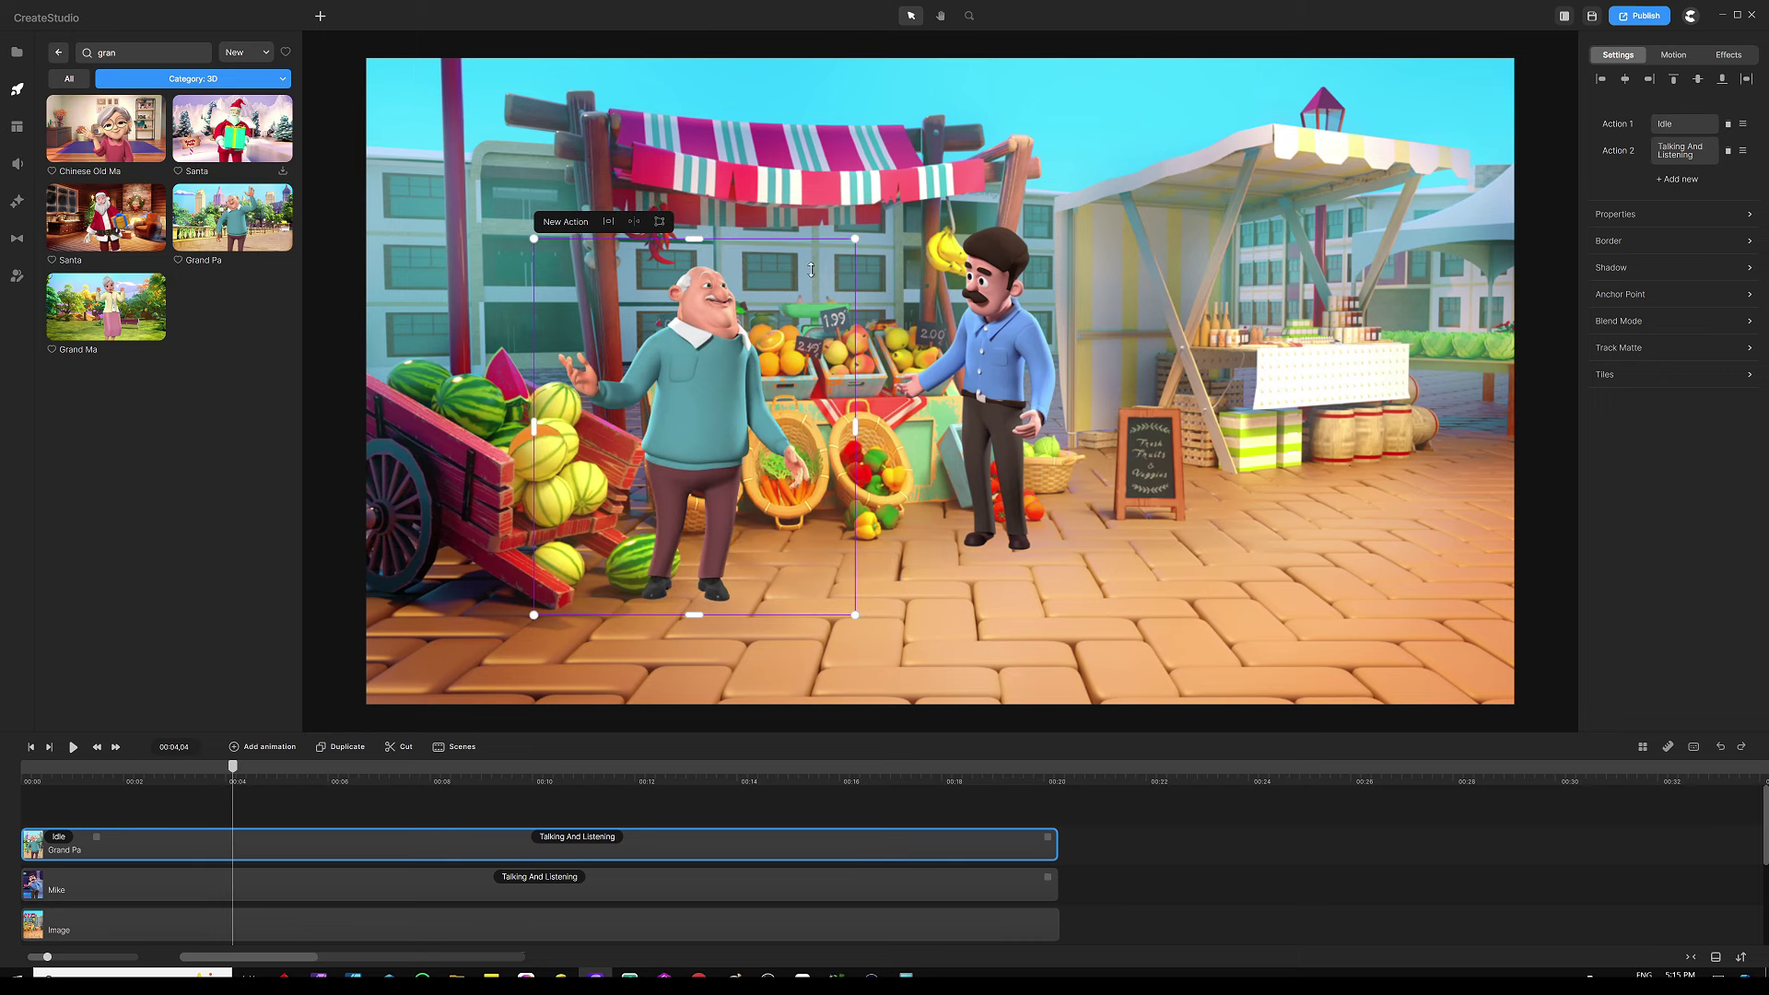
pyautogui.moveTo(709, 447); pyautogui.dragTo(726, 443)
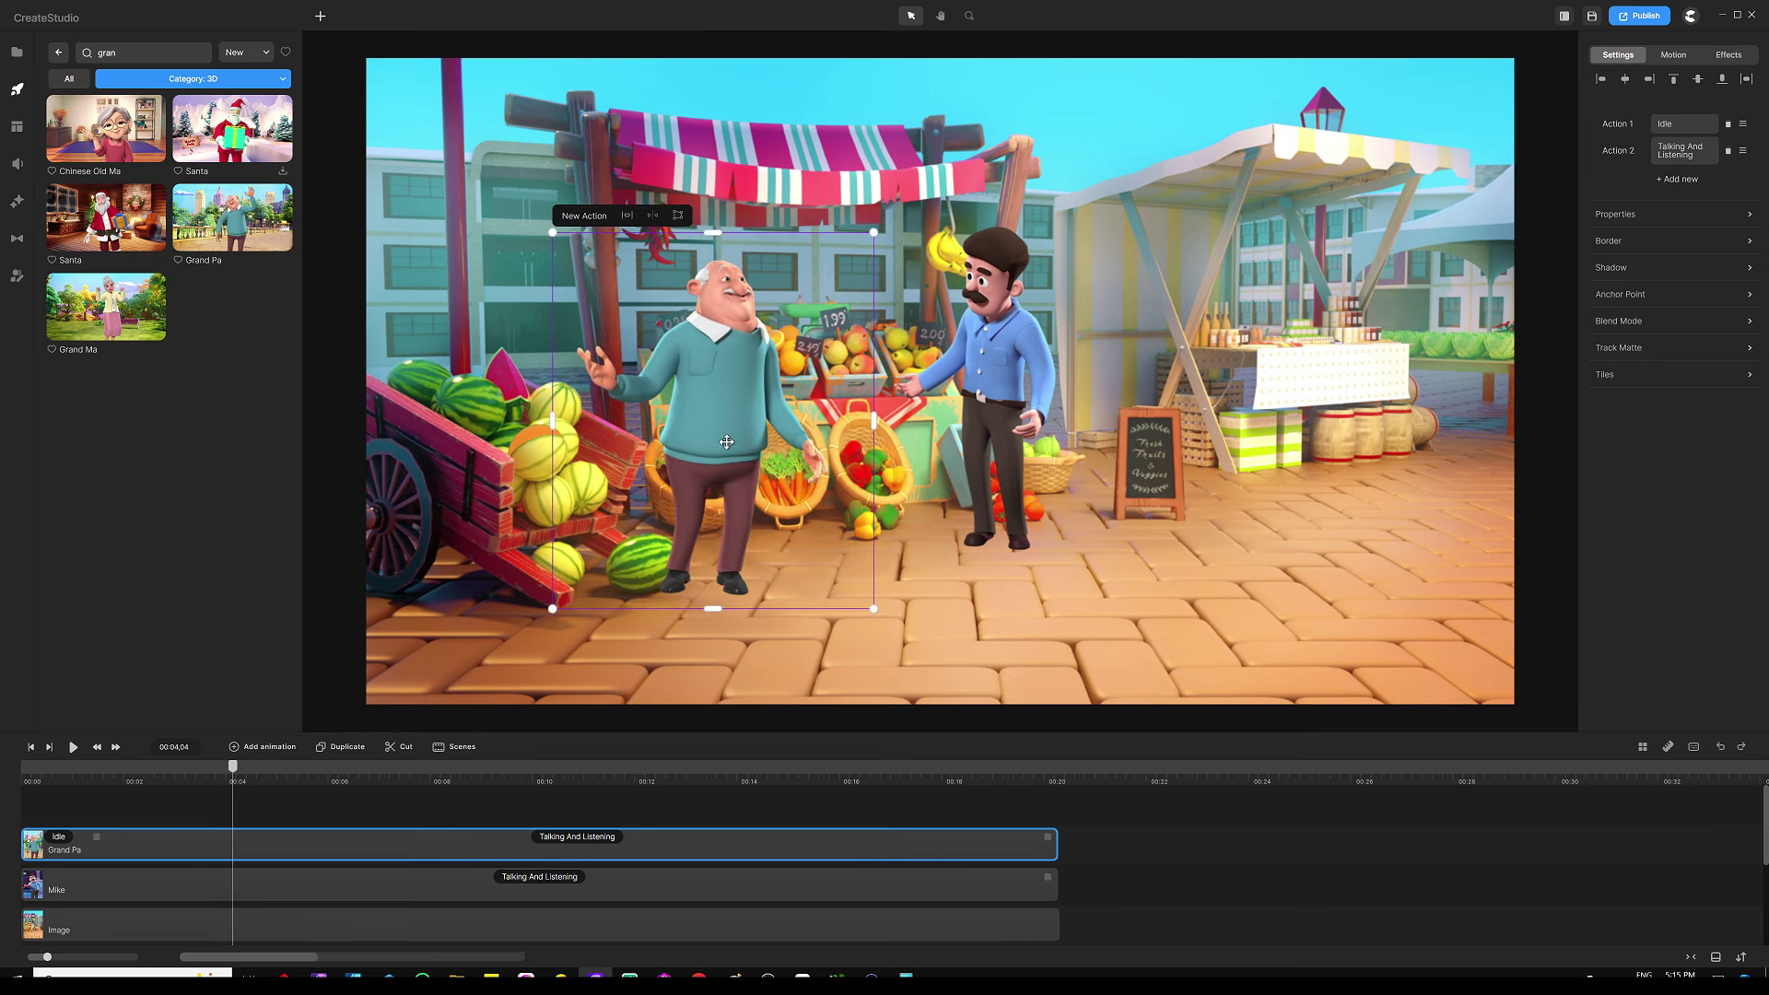
pyautogui.click(1031, 395)
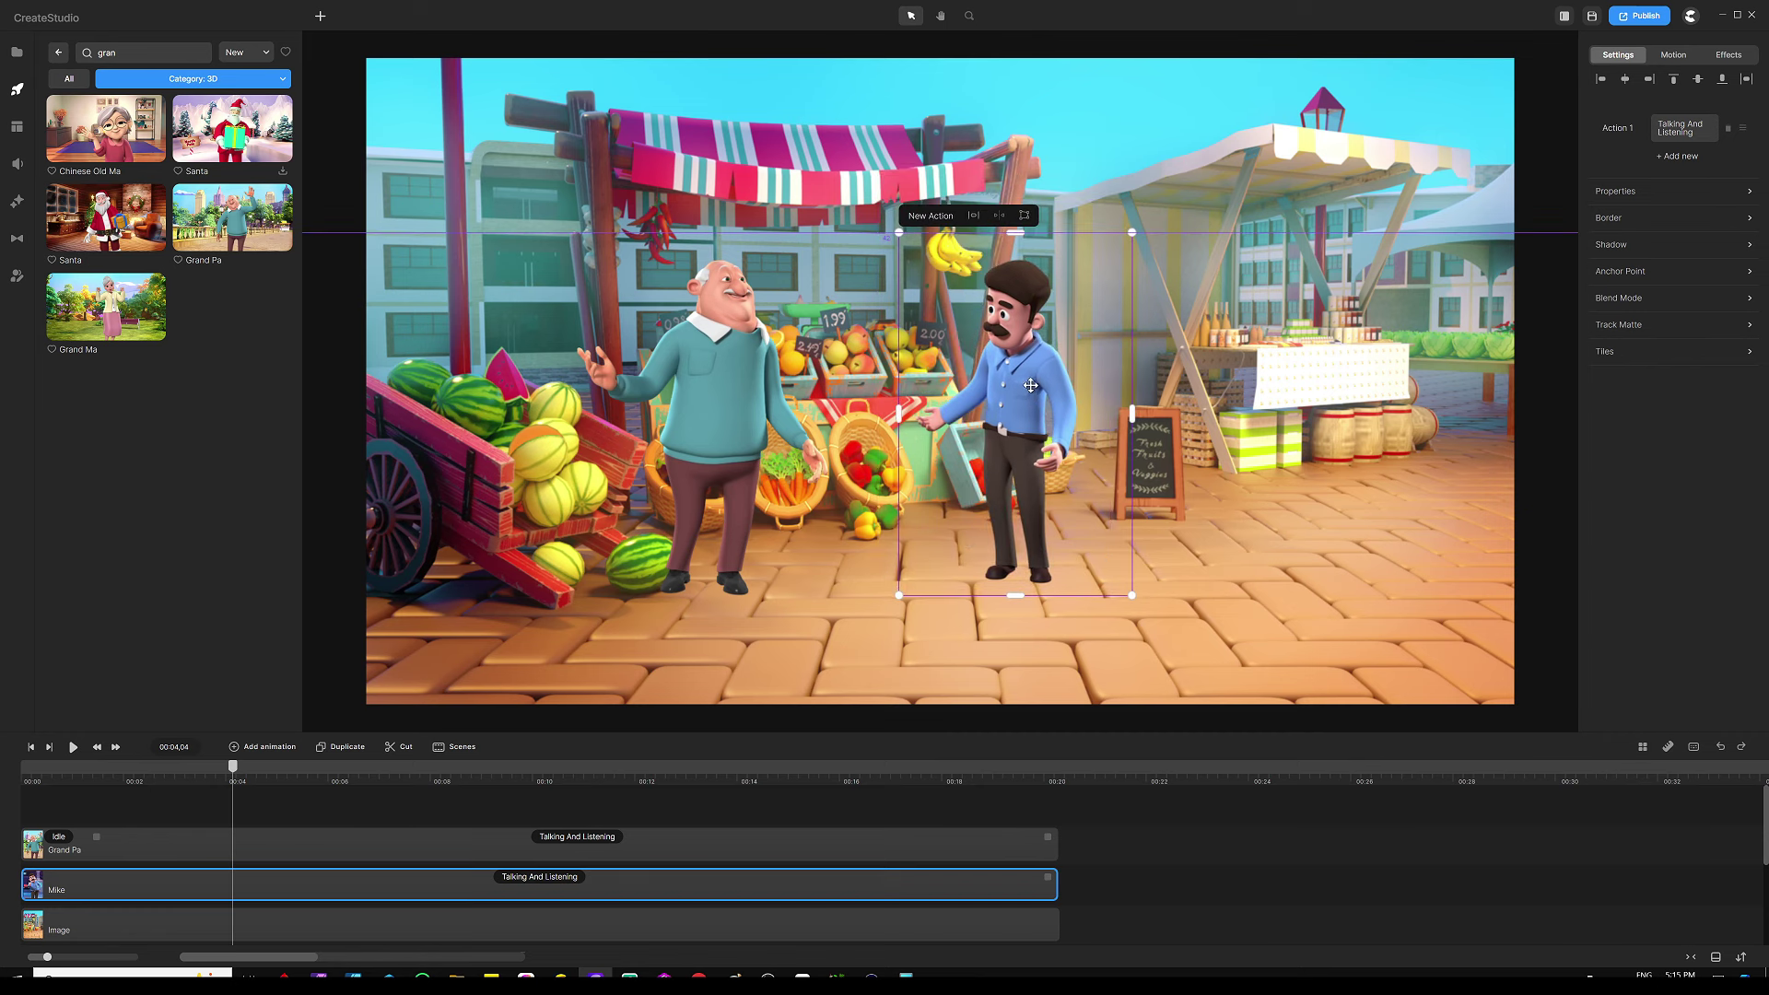
pyautogui.moveTo(1031, 387); pyautogui.dragTo(991, 377)
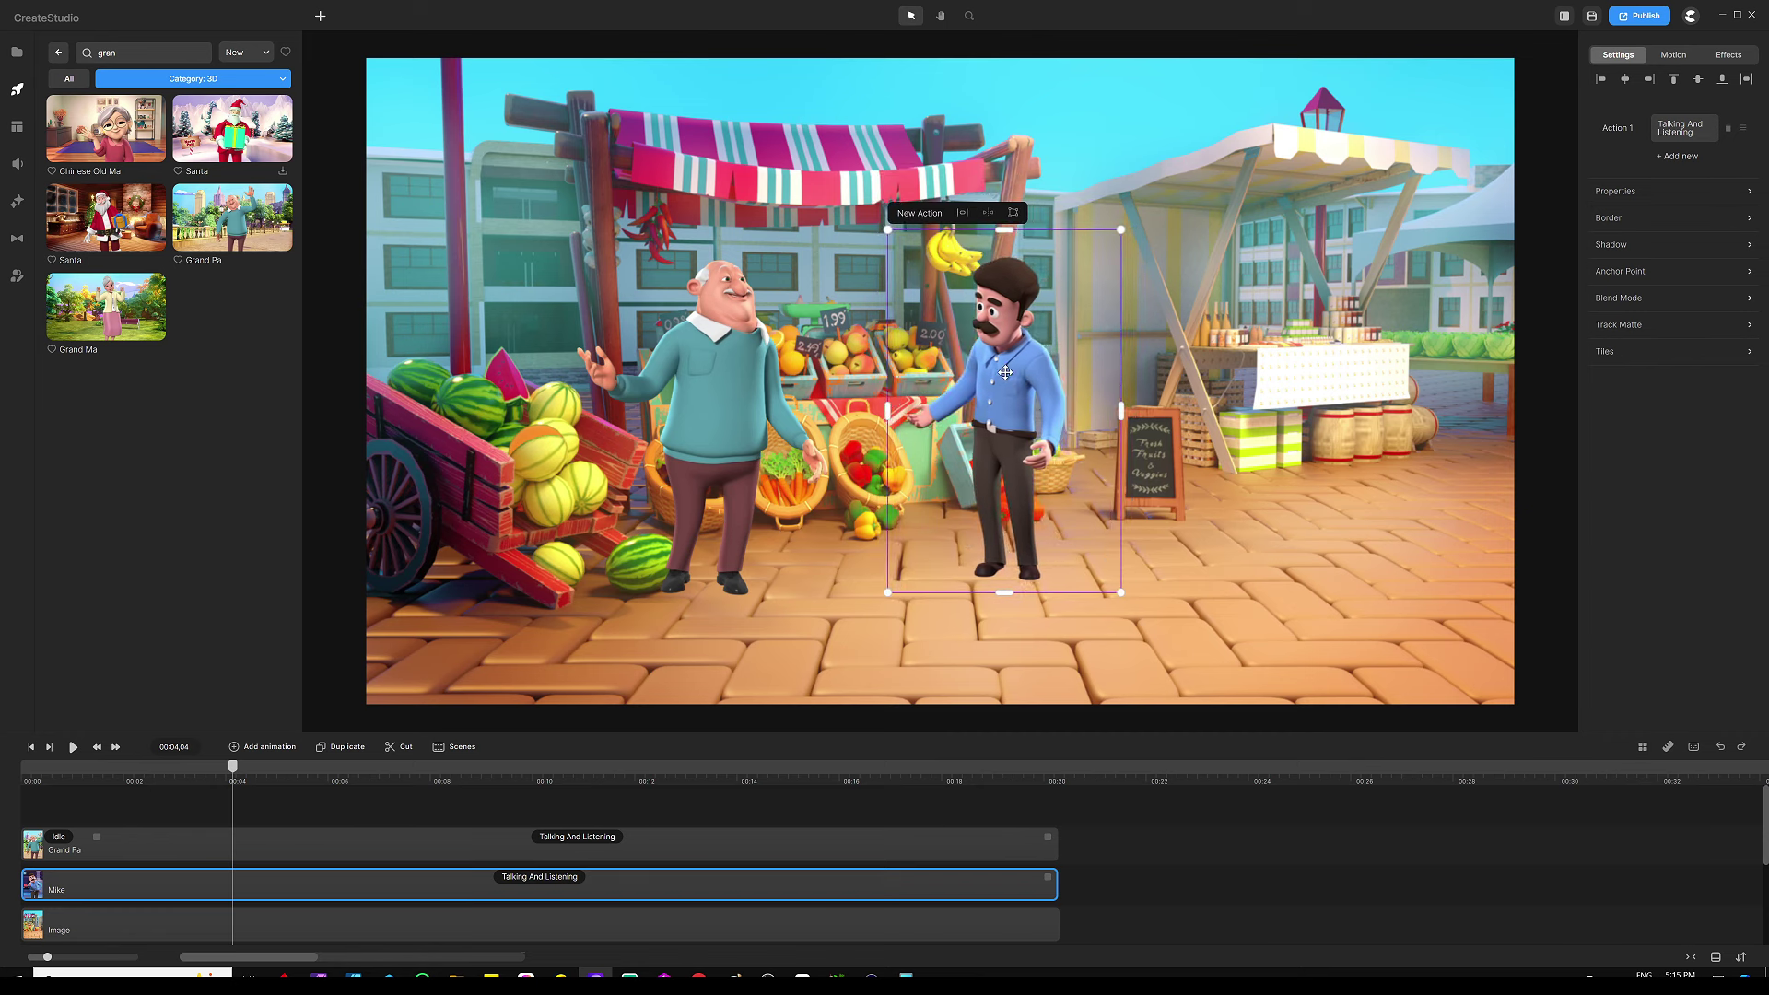
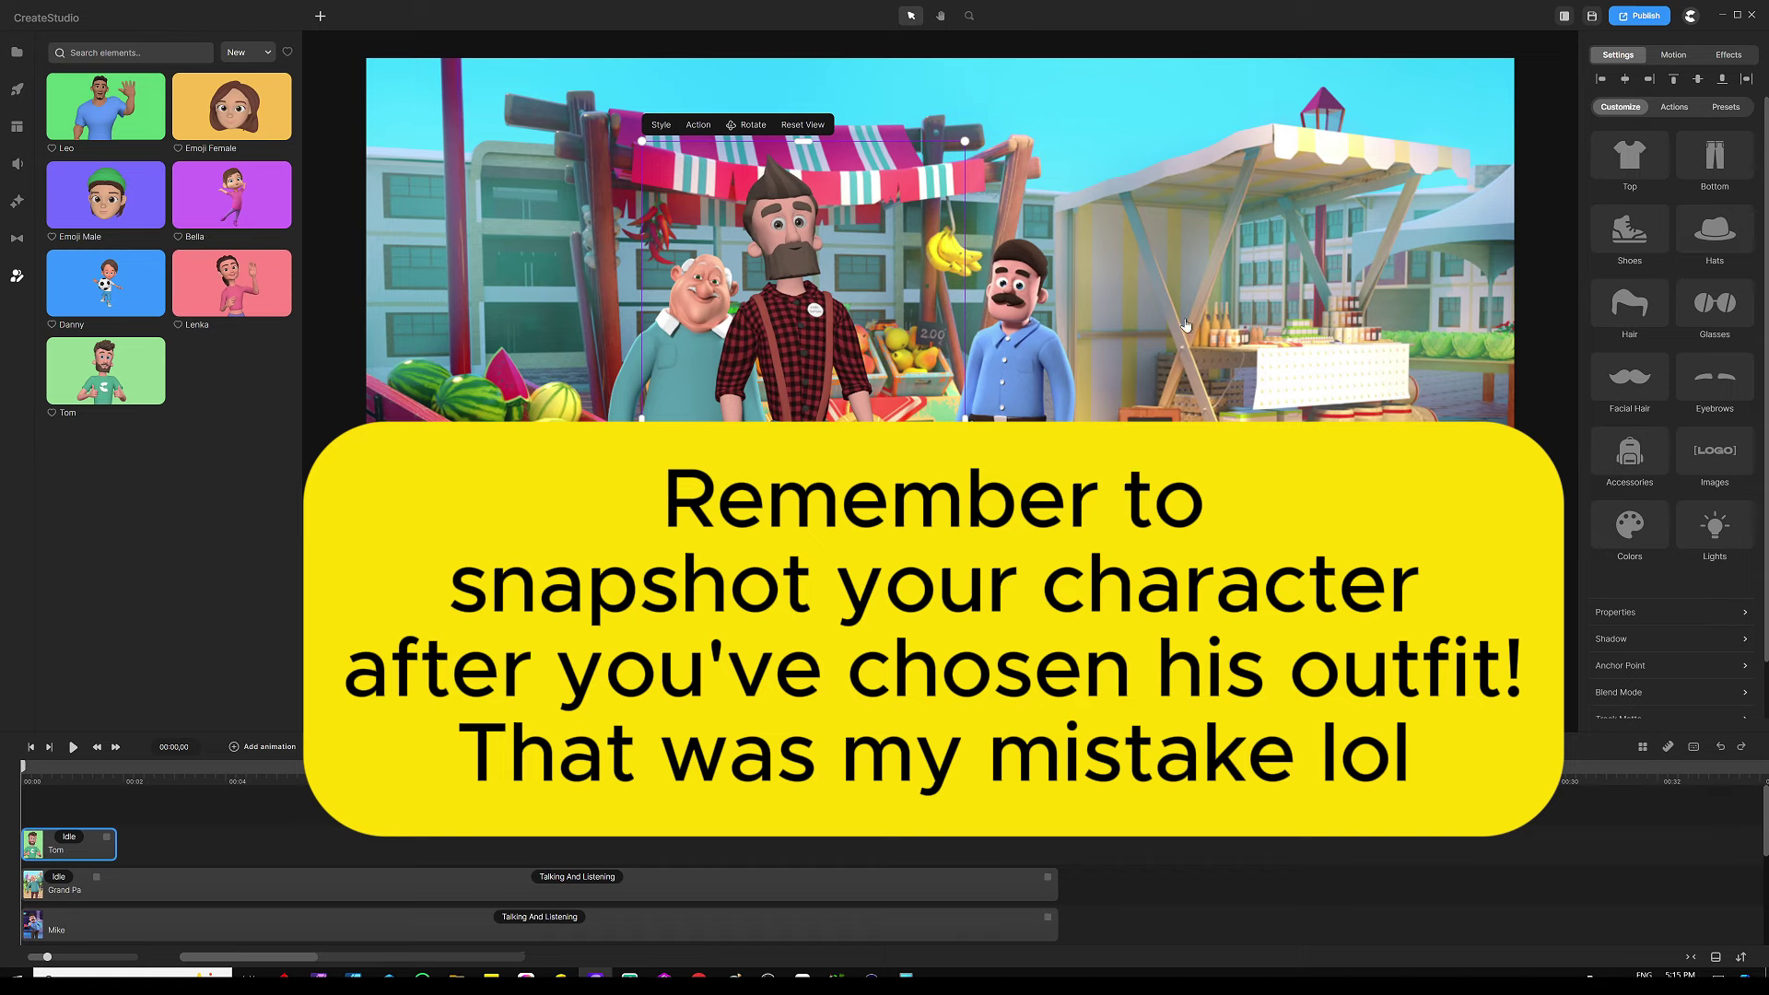
# Step: Apply the Tom character preset with the yellow shirt, blue jeans and yellow shoes
pyautogui.click(1726, 107)
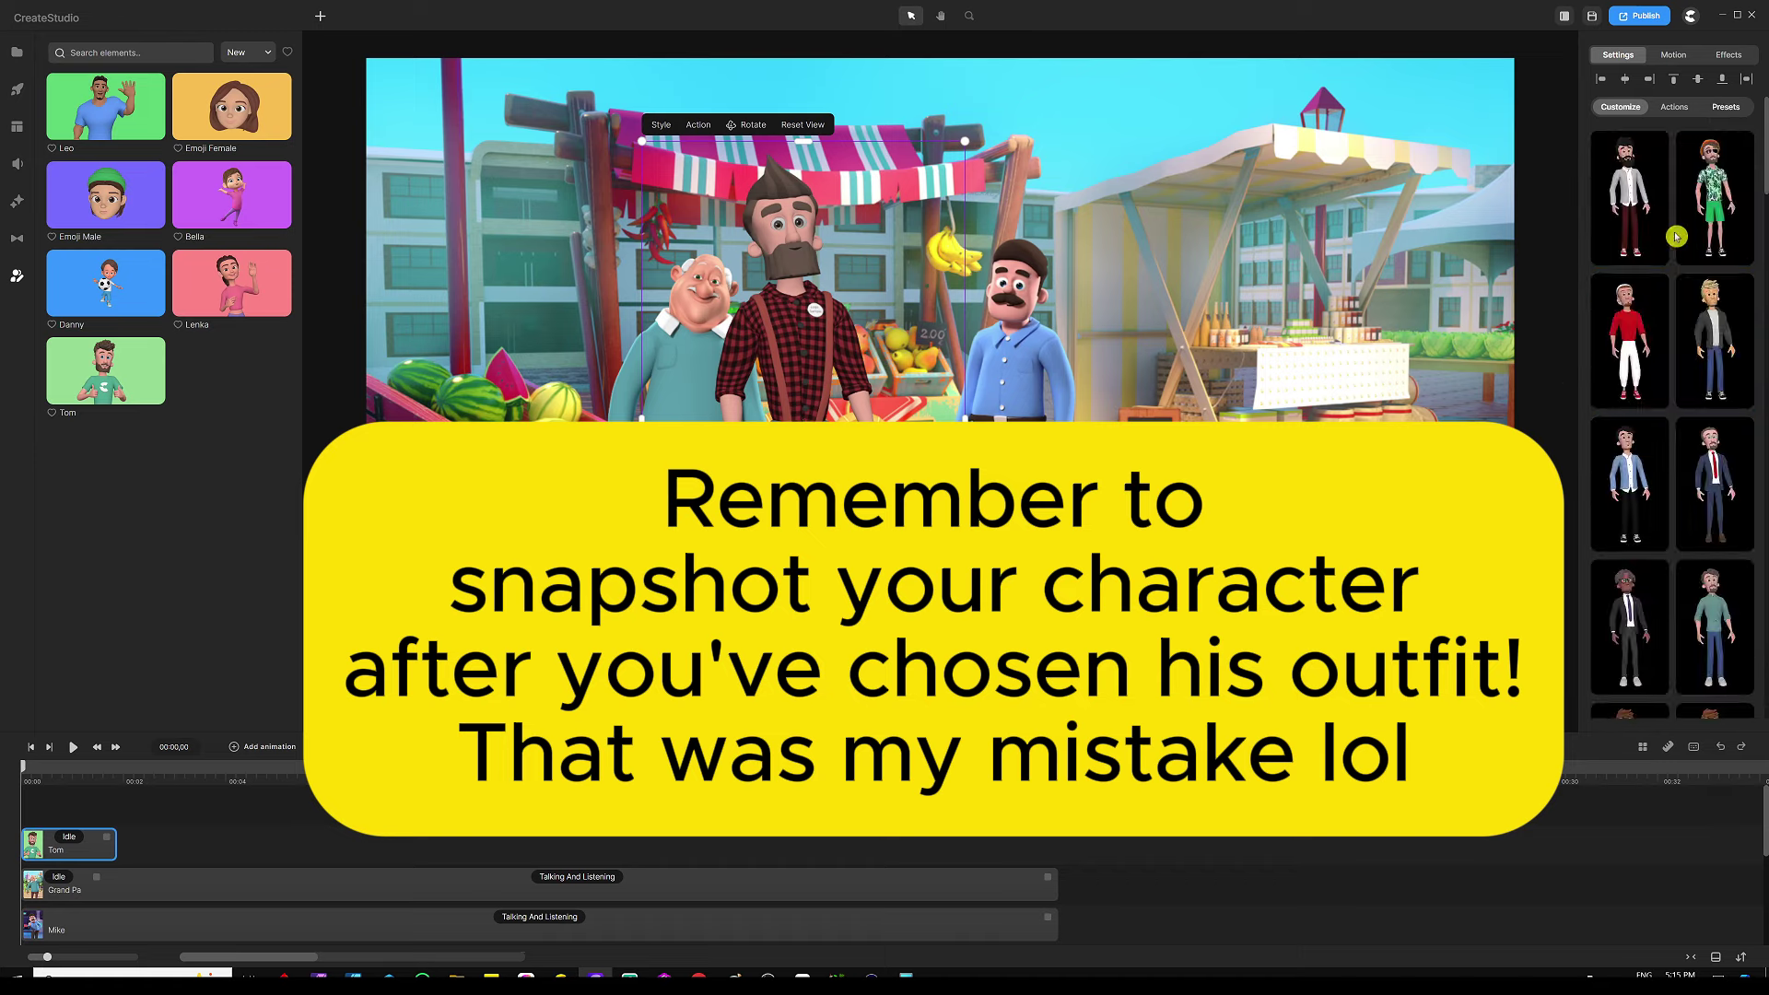
pyautogui.click(1677, 237)
pyautogui.scroll(-10, 1659, 304)
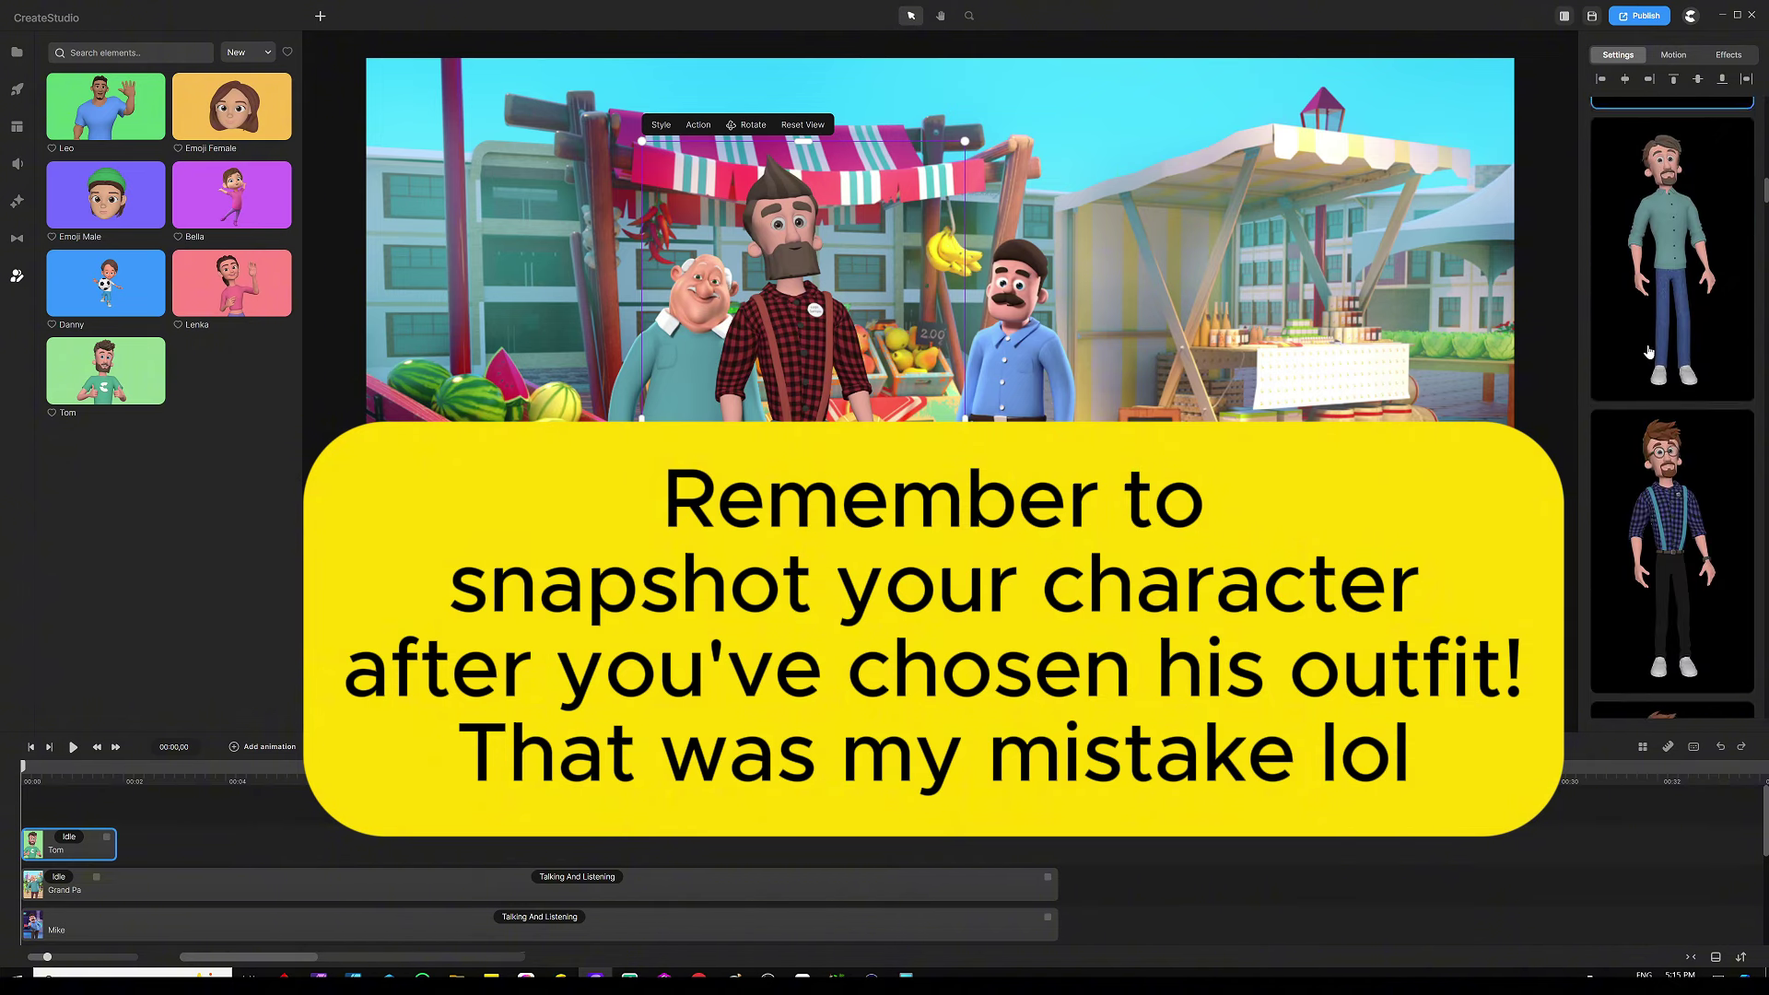
pyautogui.scroll(-10, 1649, 352)
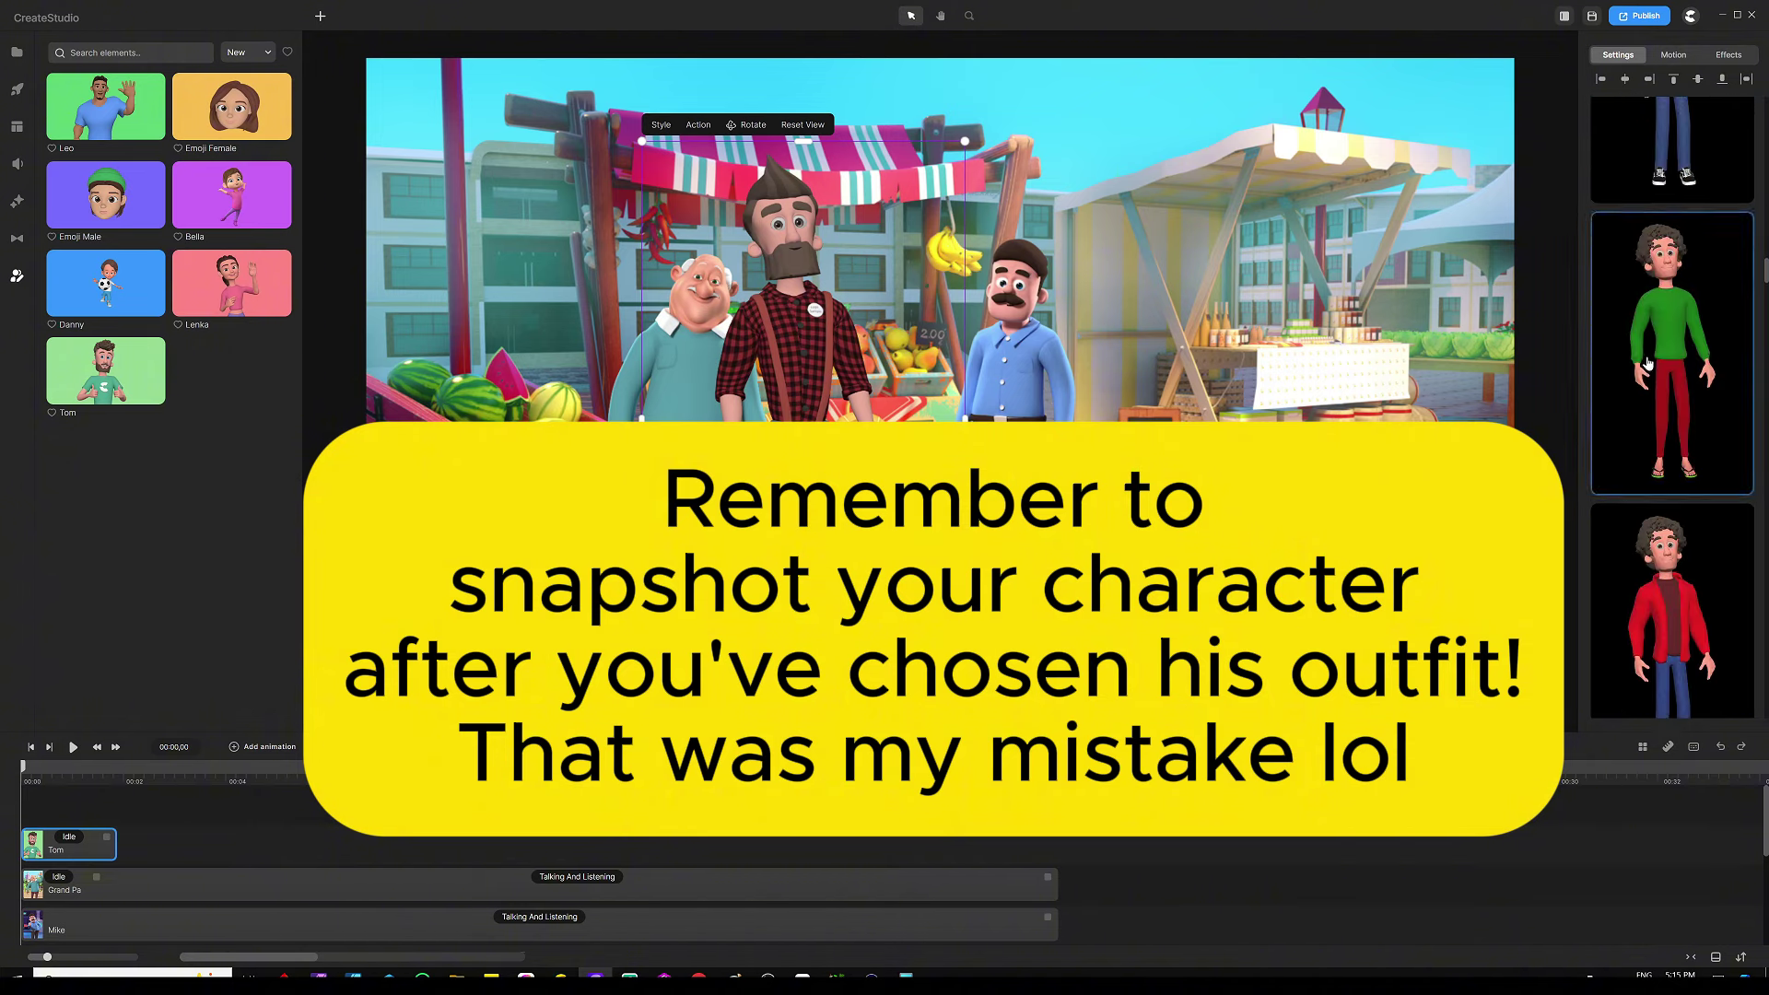
pyautogui.scroll(-5, 1649, 364)
pyautogui.click(1656, 364)
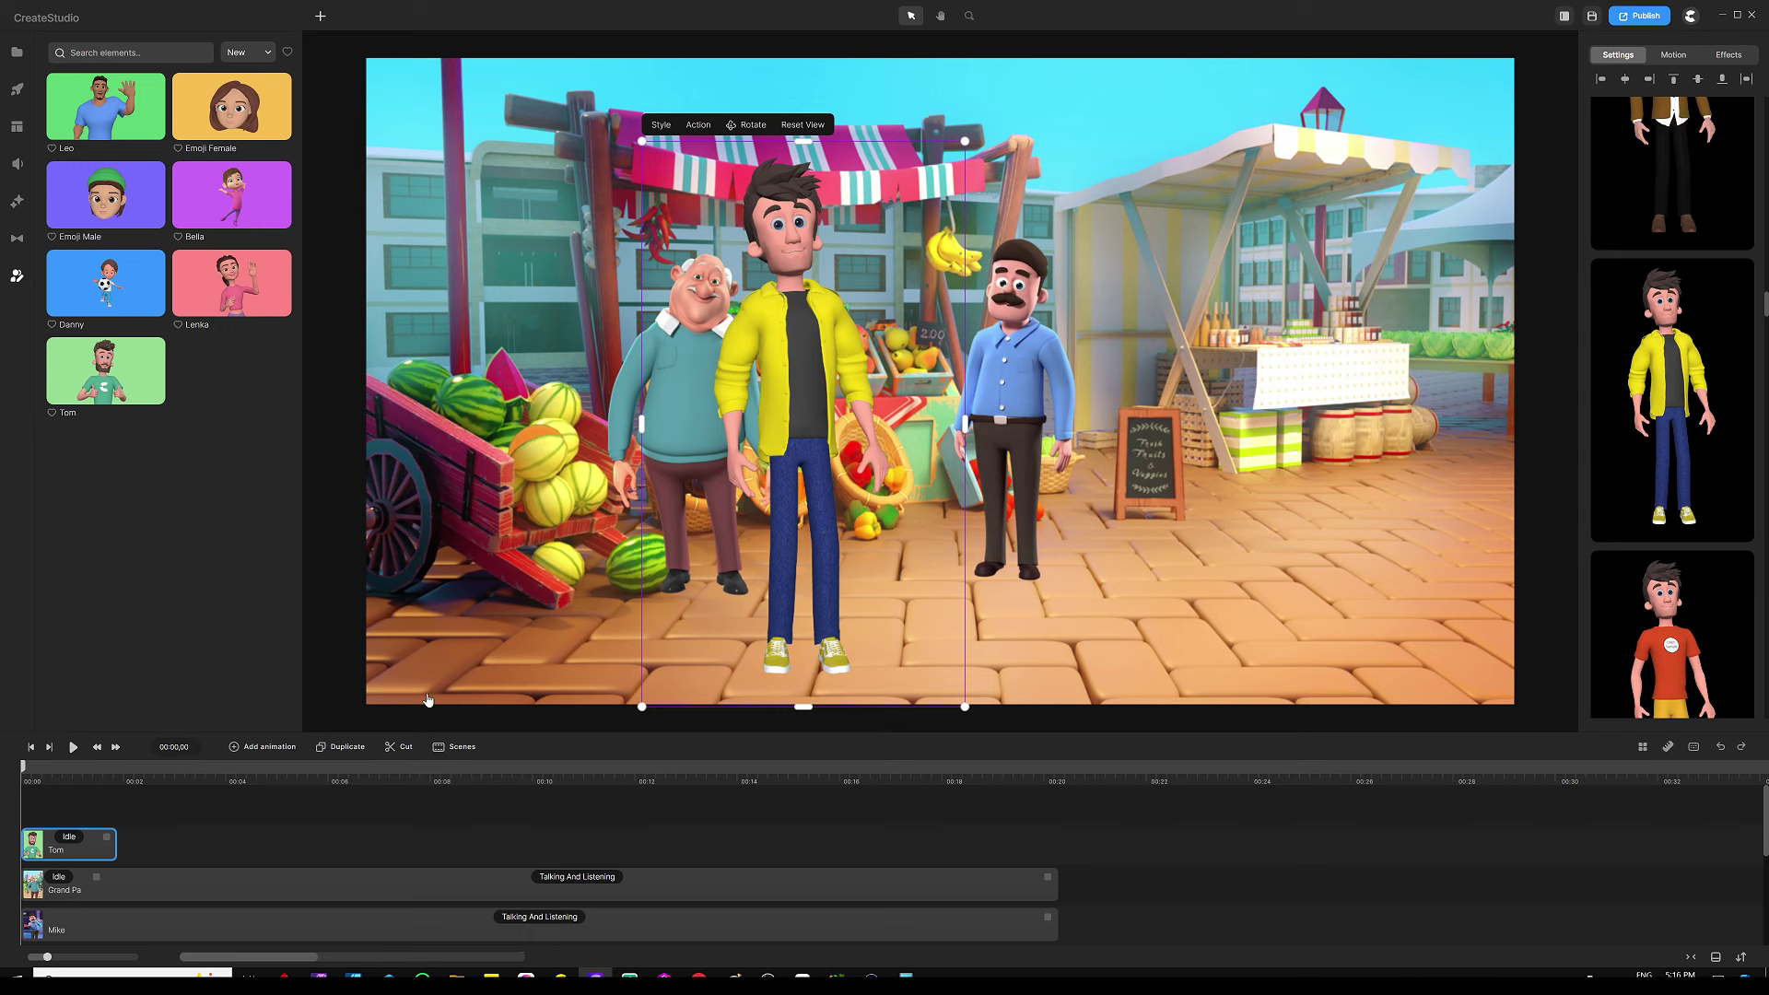
# Step: Change Tom's Idle action to Walking
pyautogui.click(70, 838)
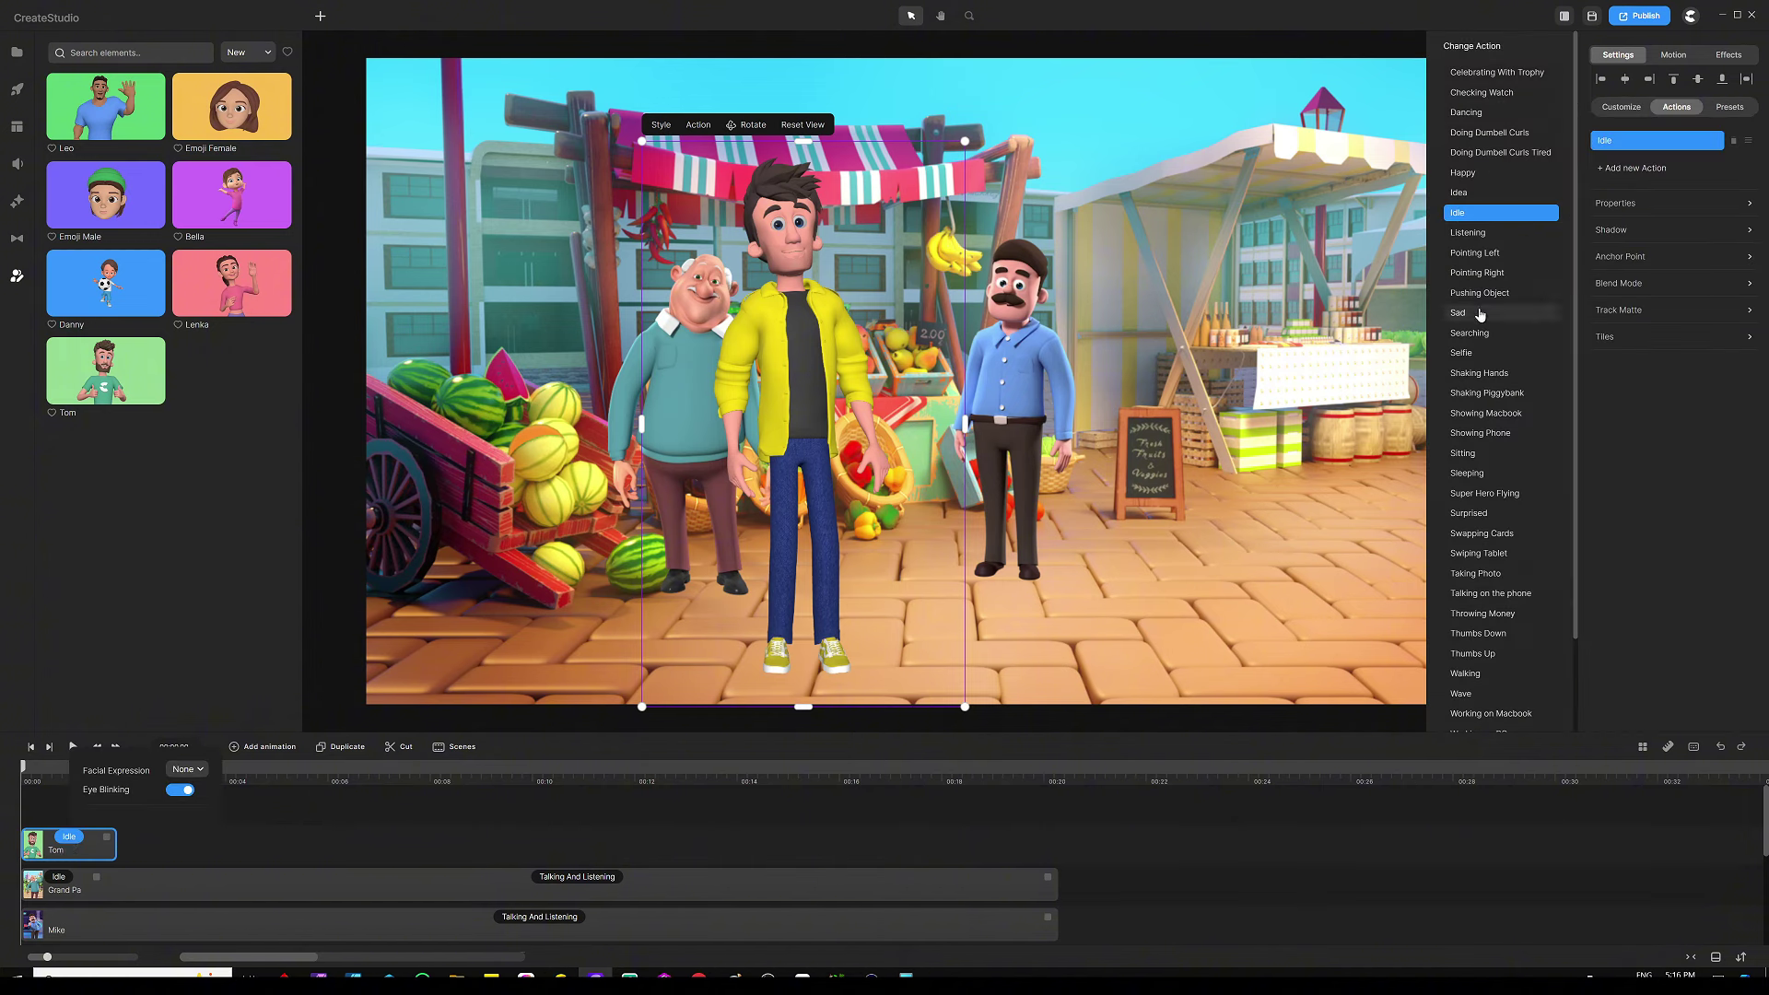
pyautogui.scroll(-2, 1485, 249)
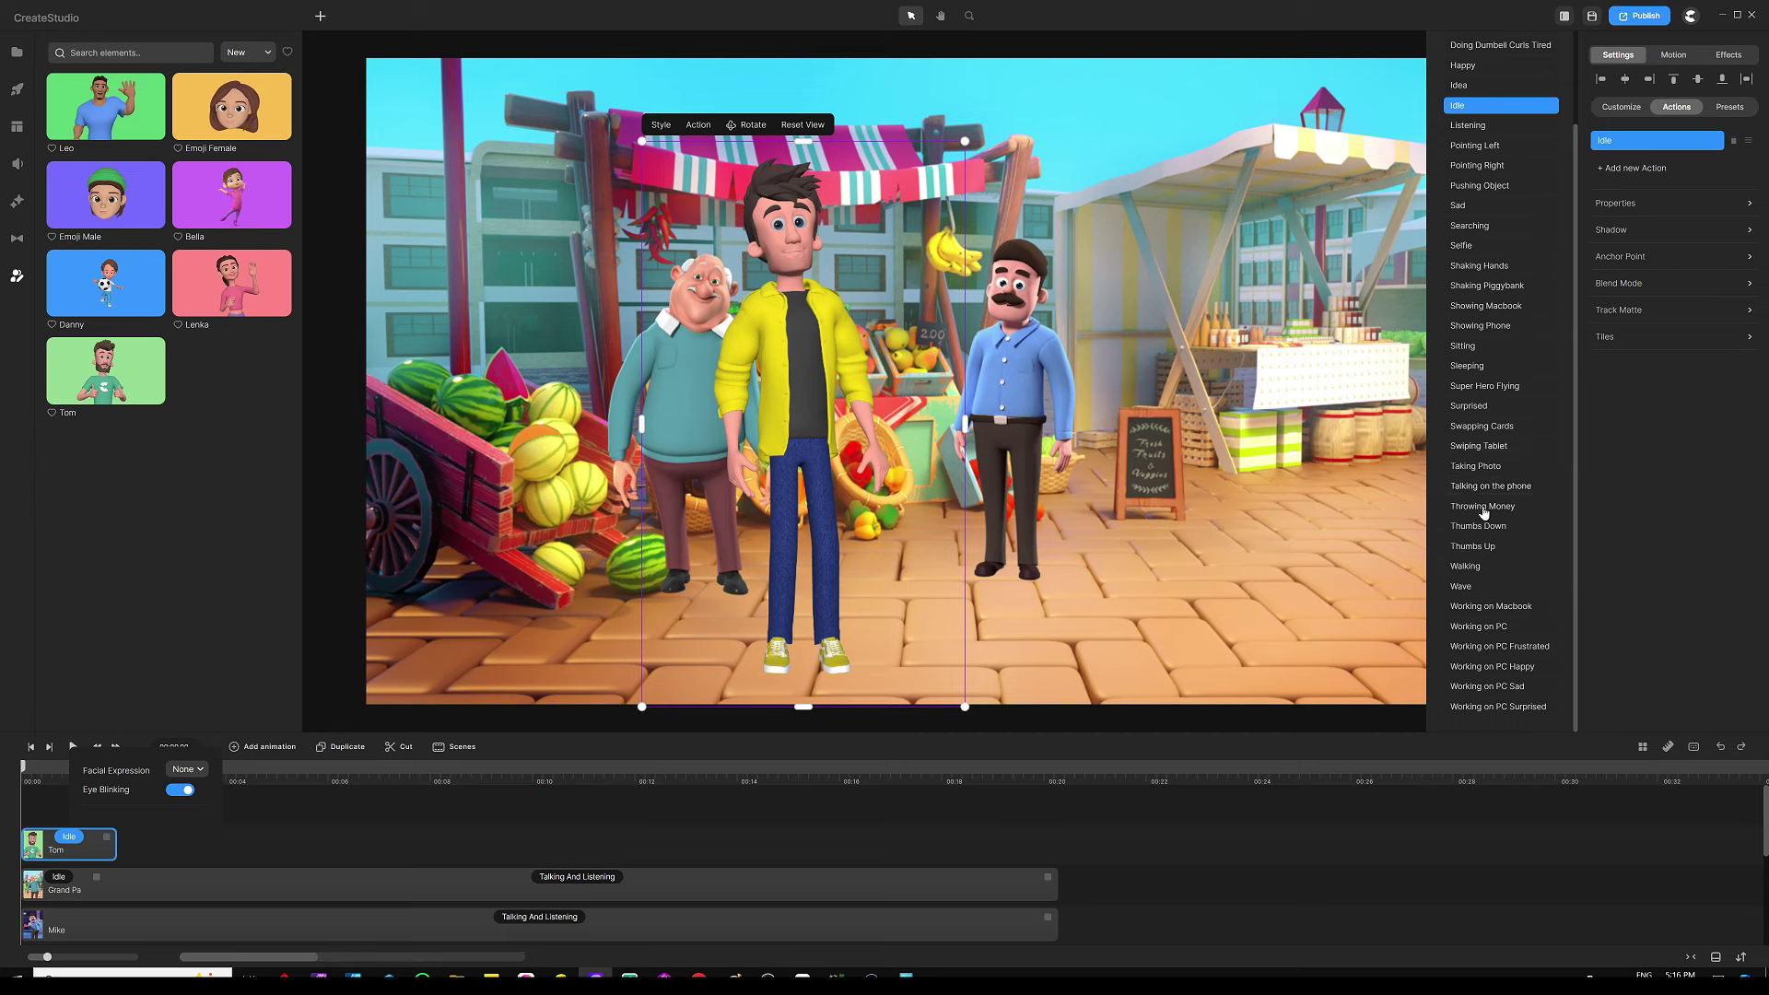
pyautogui.click(1477, 567)
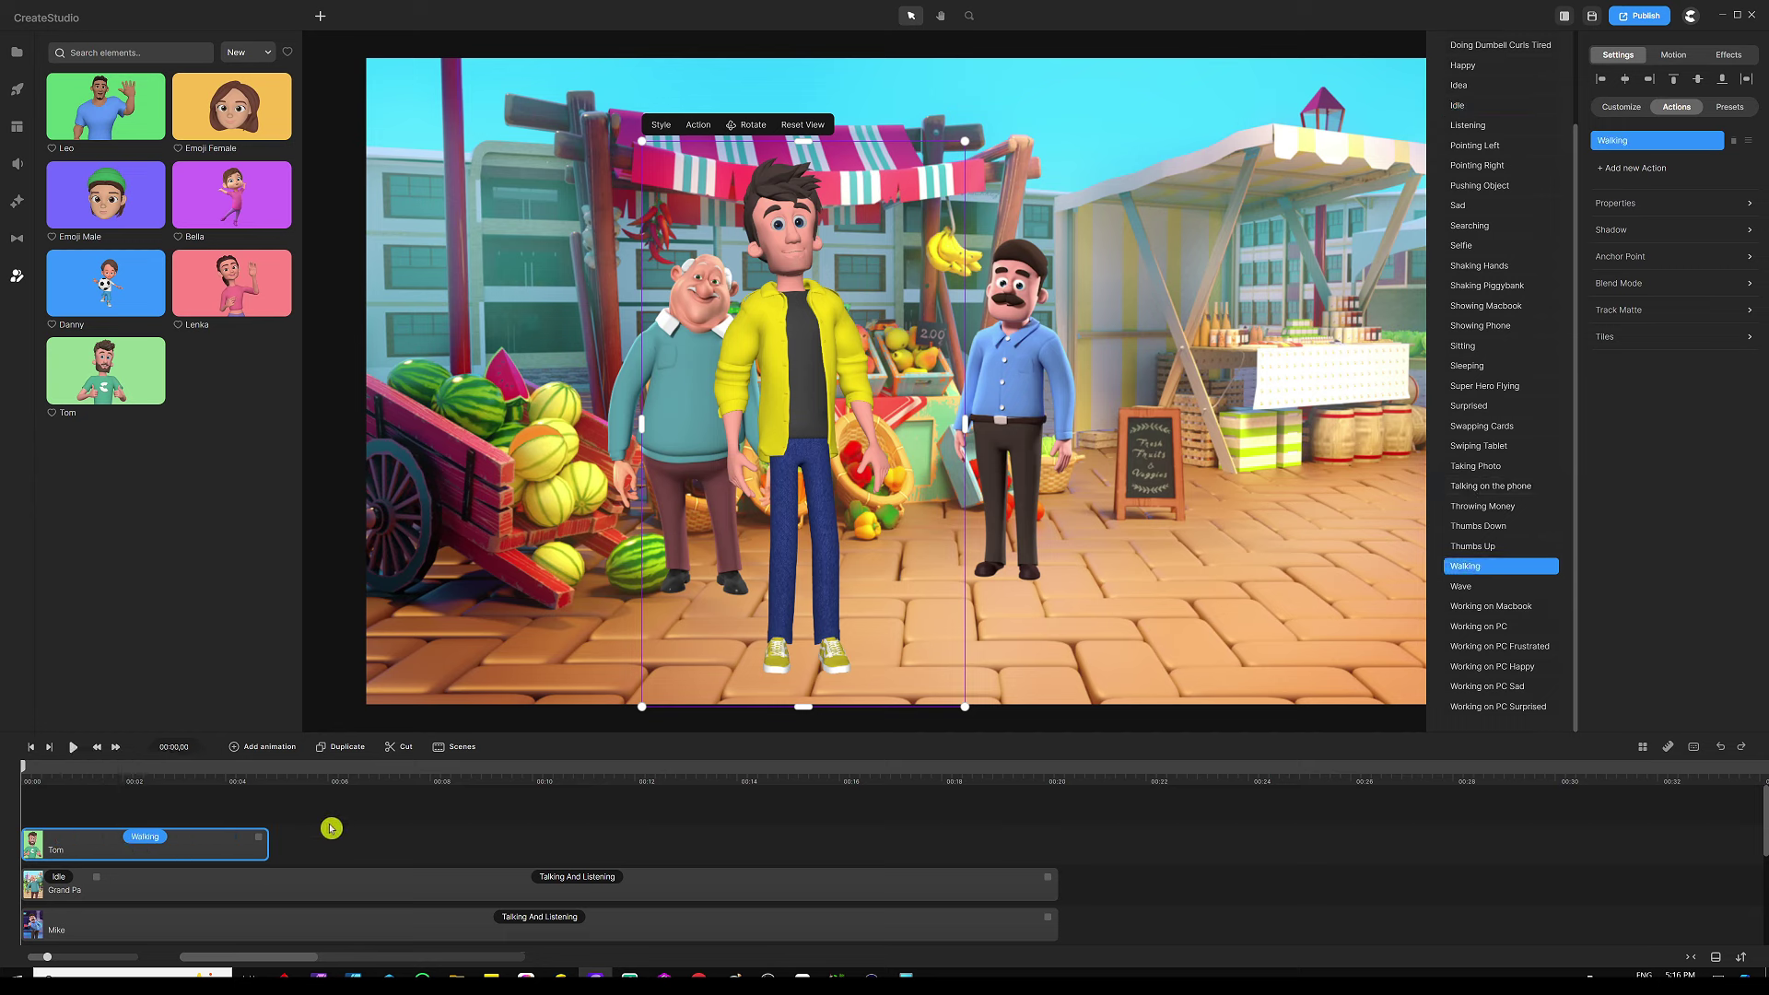
pyautogui.click(222, 809)
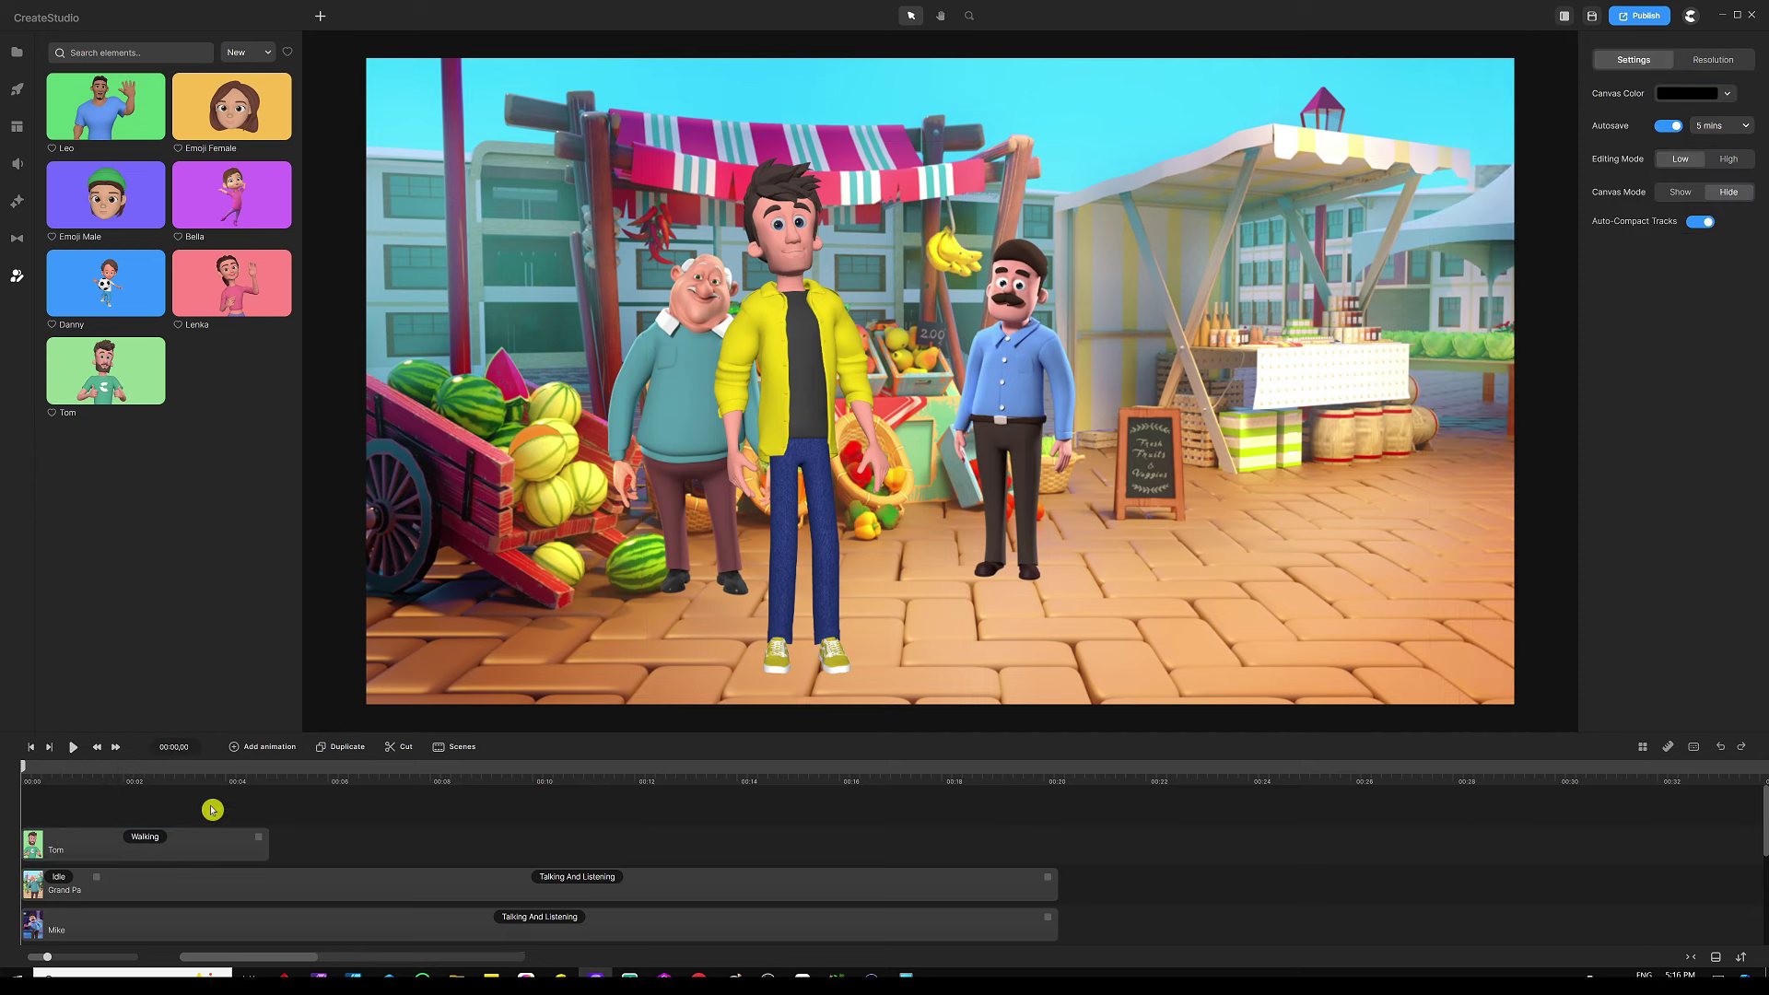
# Step: Enable Disable Start and Disable End for Tom's Walking action
pyautogui.click(144, 839)
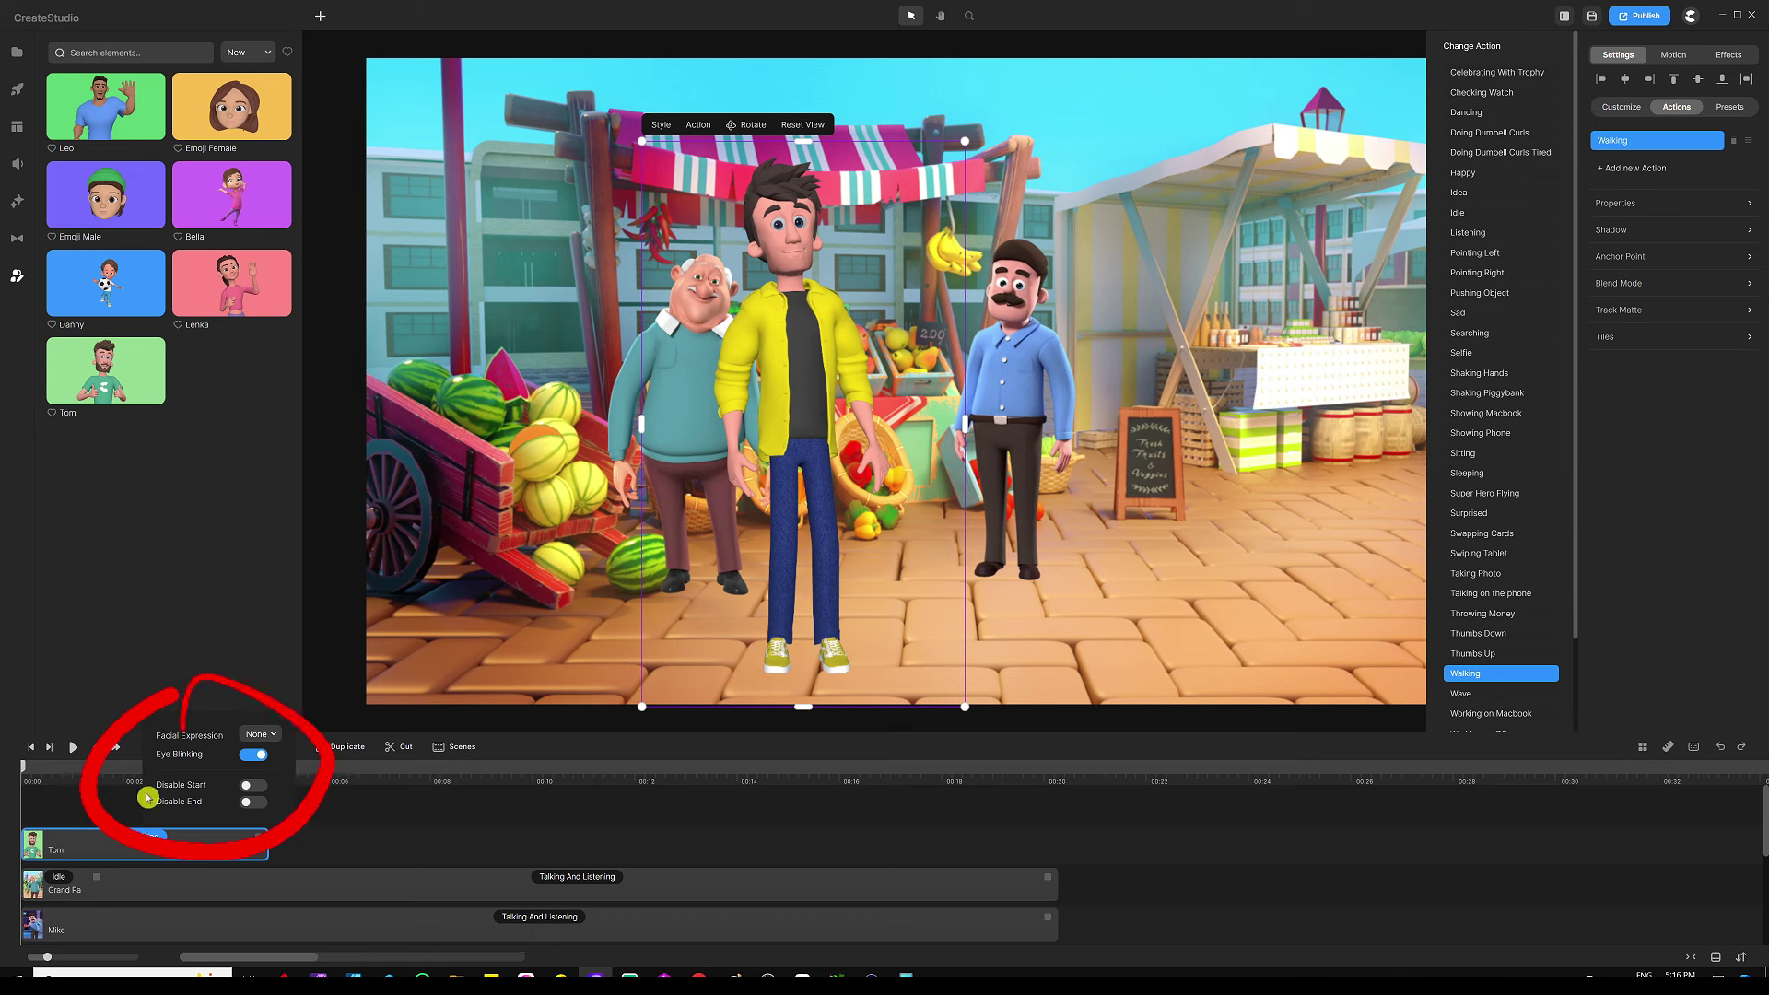
pyautogui.click(249, 785)
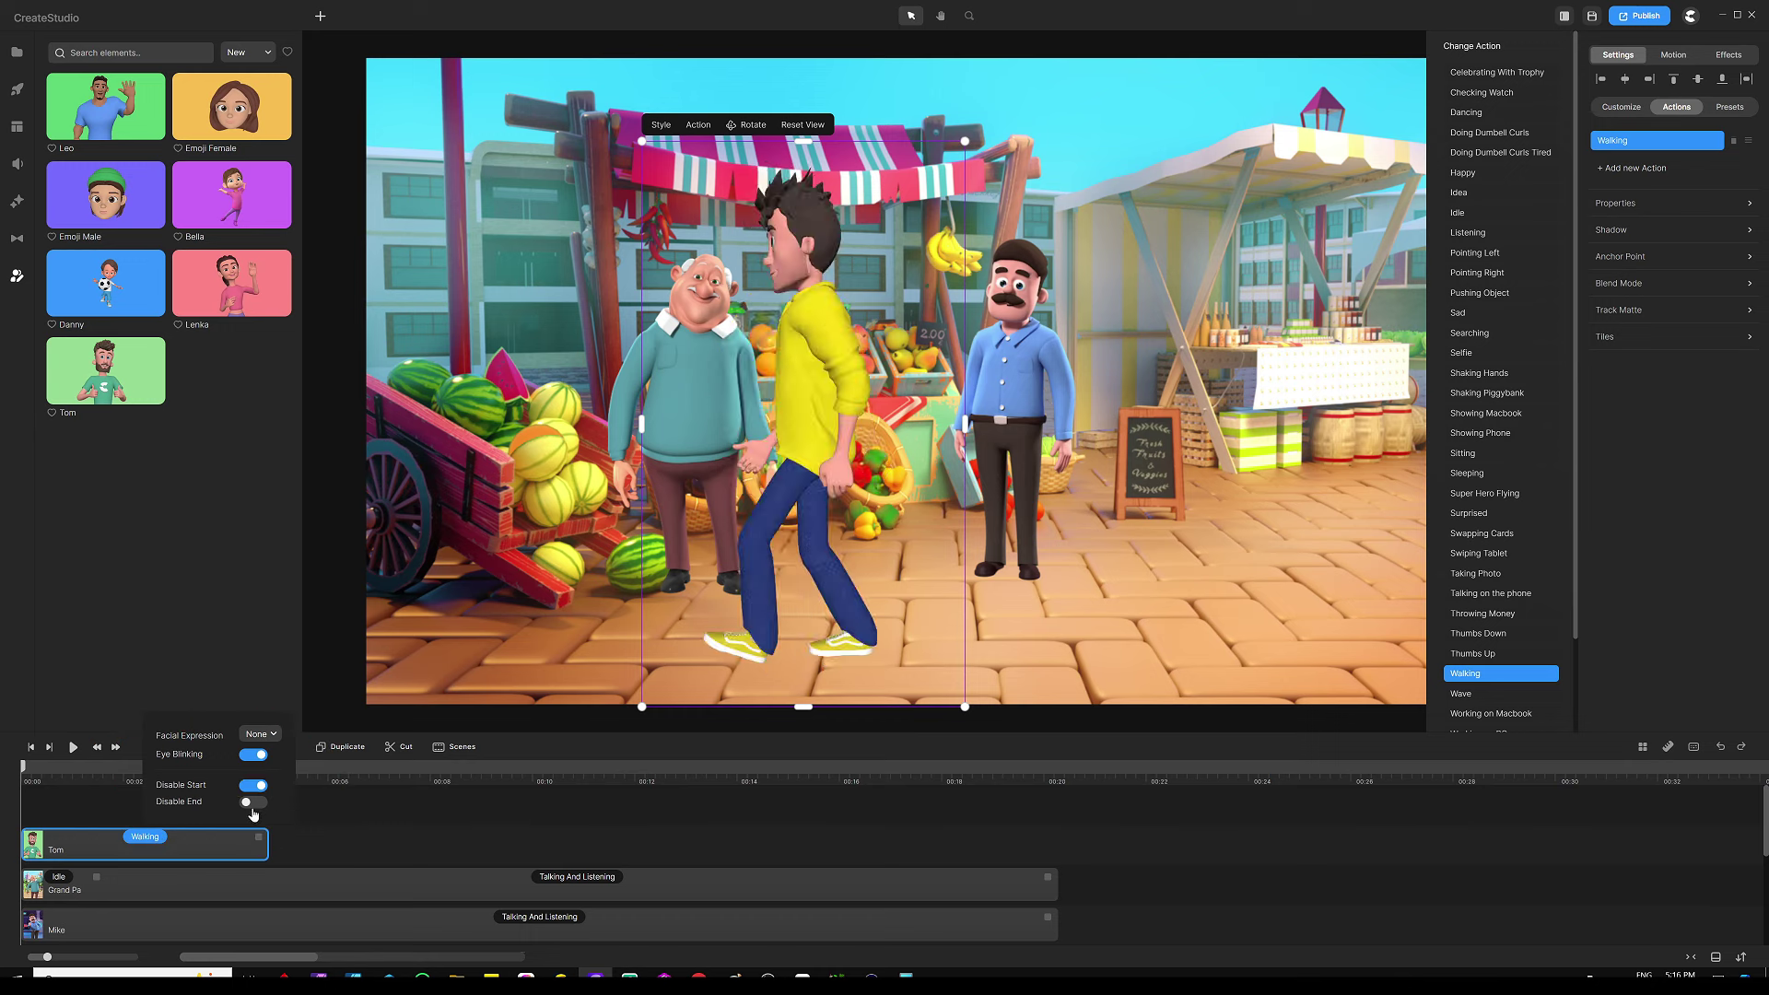
pyautogui.click(254, 802)
pyautogui.click(356, 828)
# Step: Rotate Tom's 3D view so he walks toward the right, facing slightly away from the camera
pyautogui.click(237, 842)
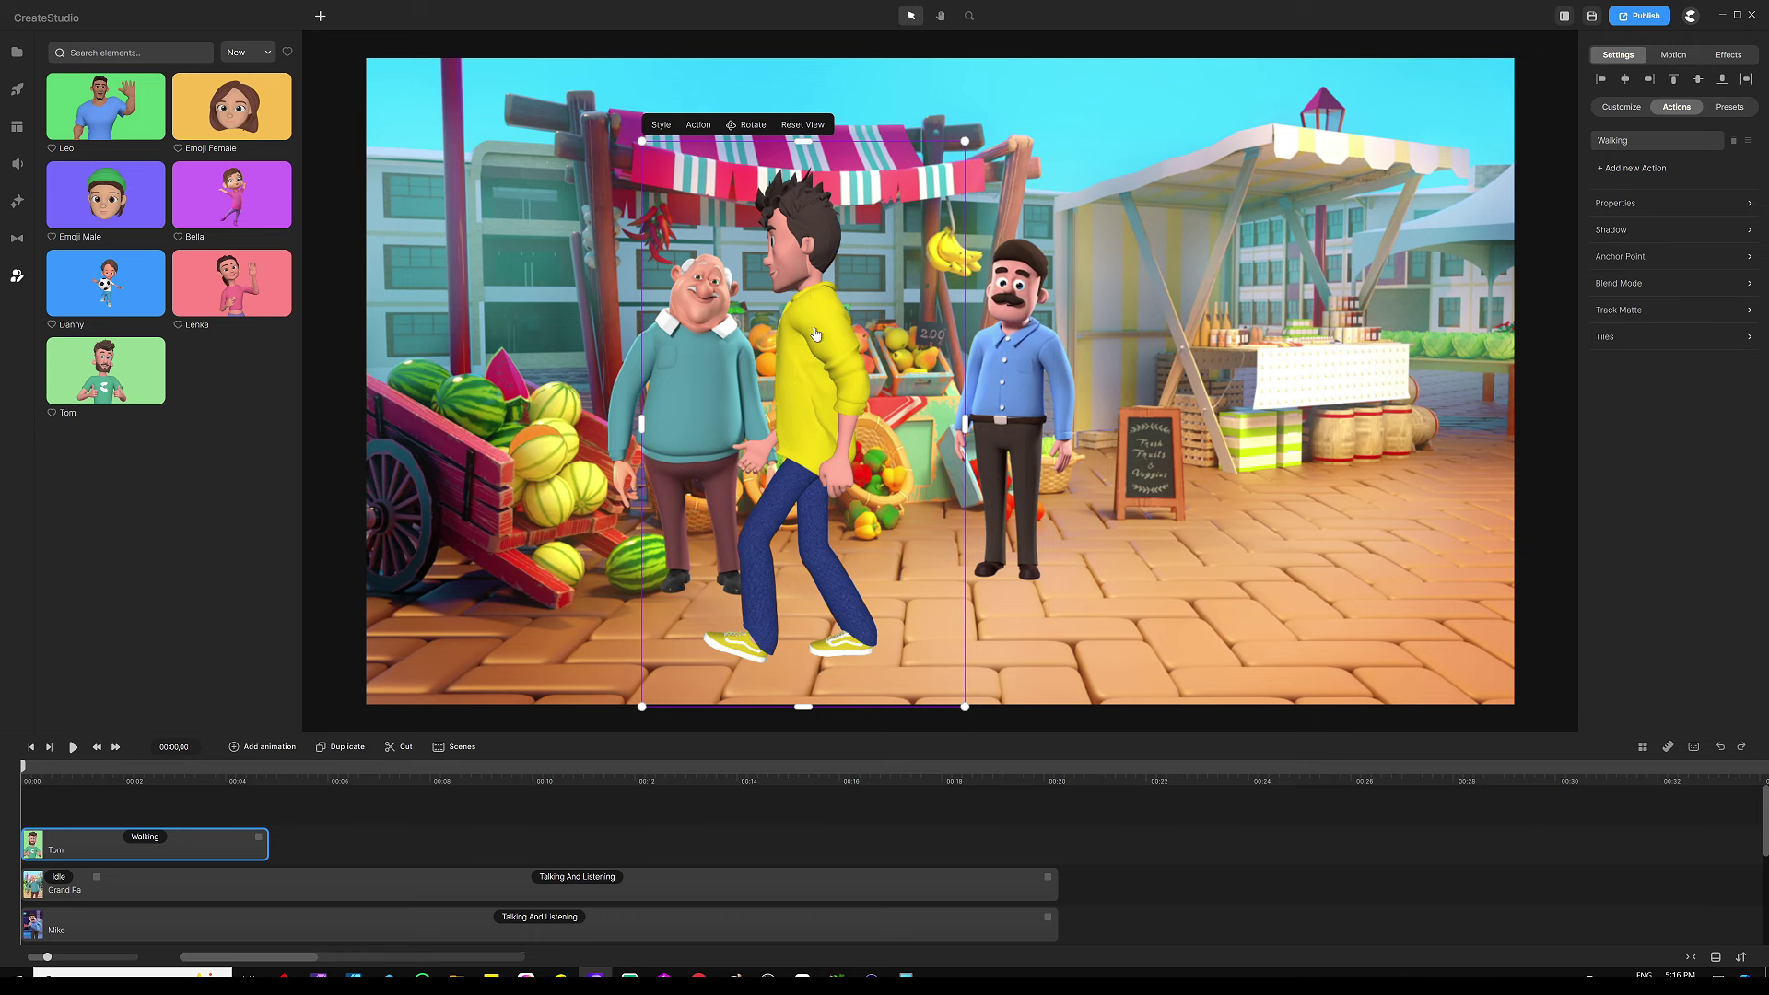
pyautogui.click(748, 127)
pyautogui.moveTo(805, 394); pyautogui.dragTo(1187, 399)
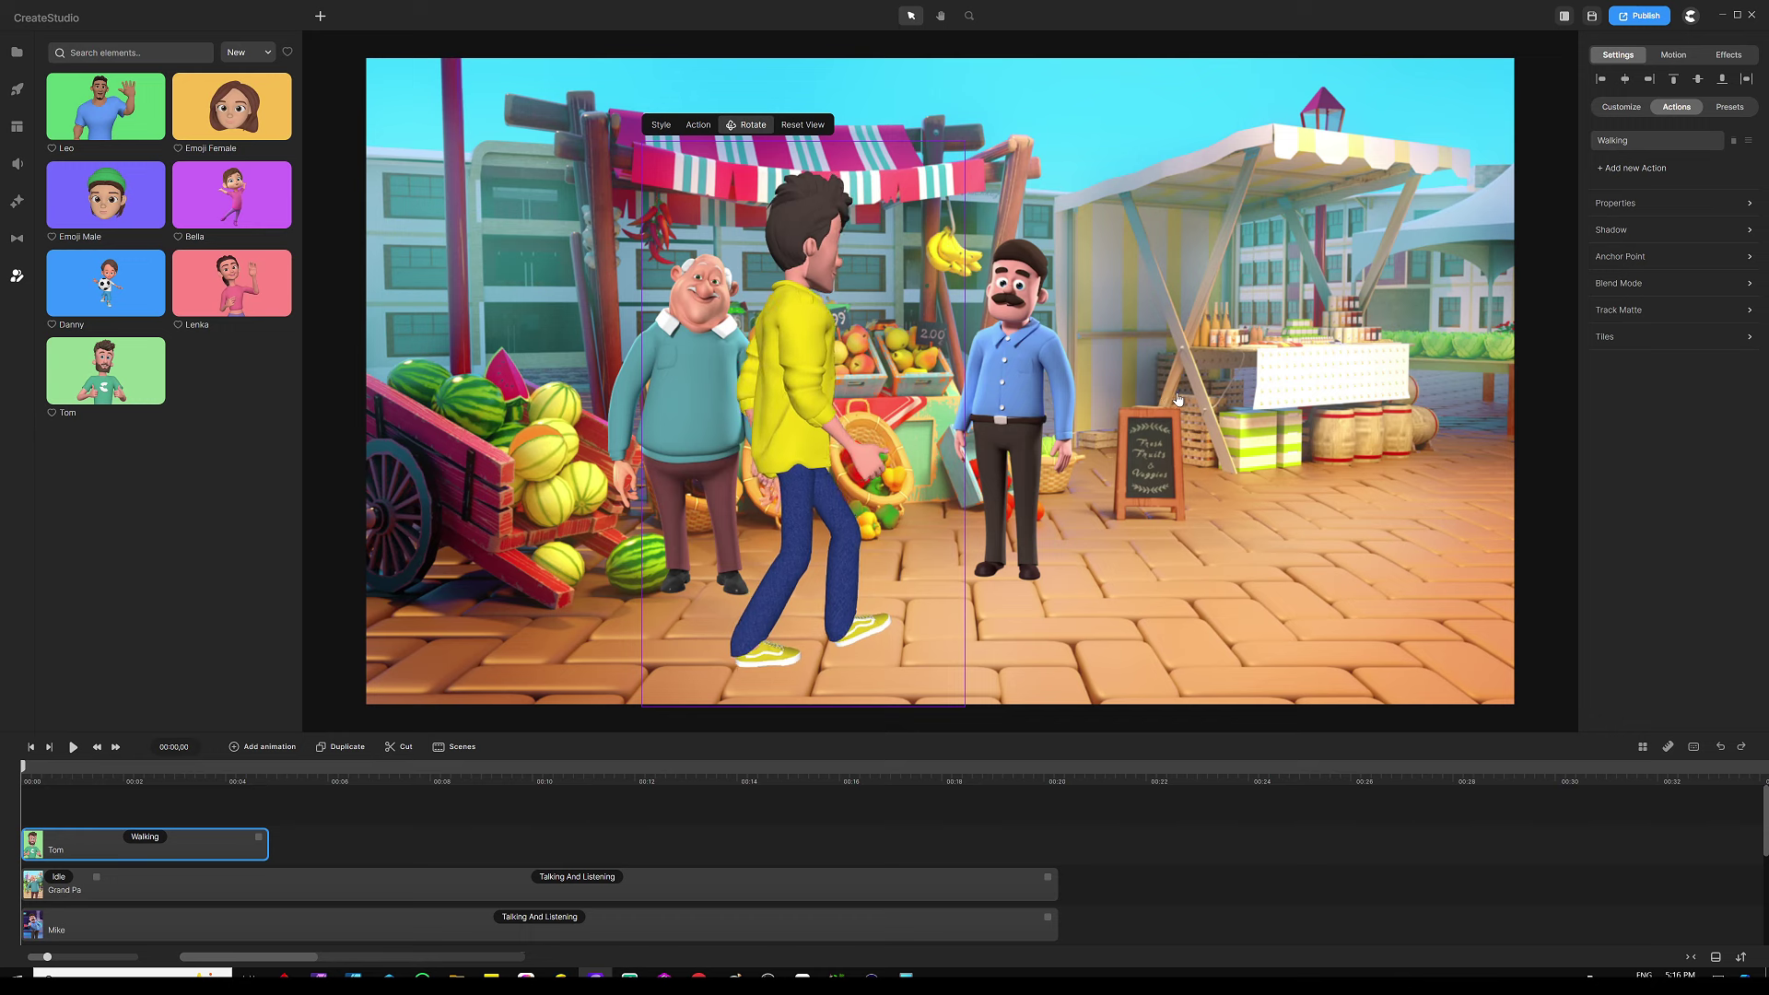
pyautogui.click(753, 128)
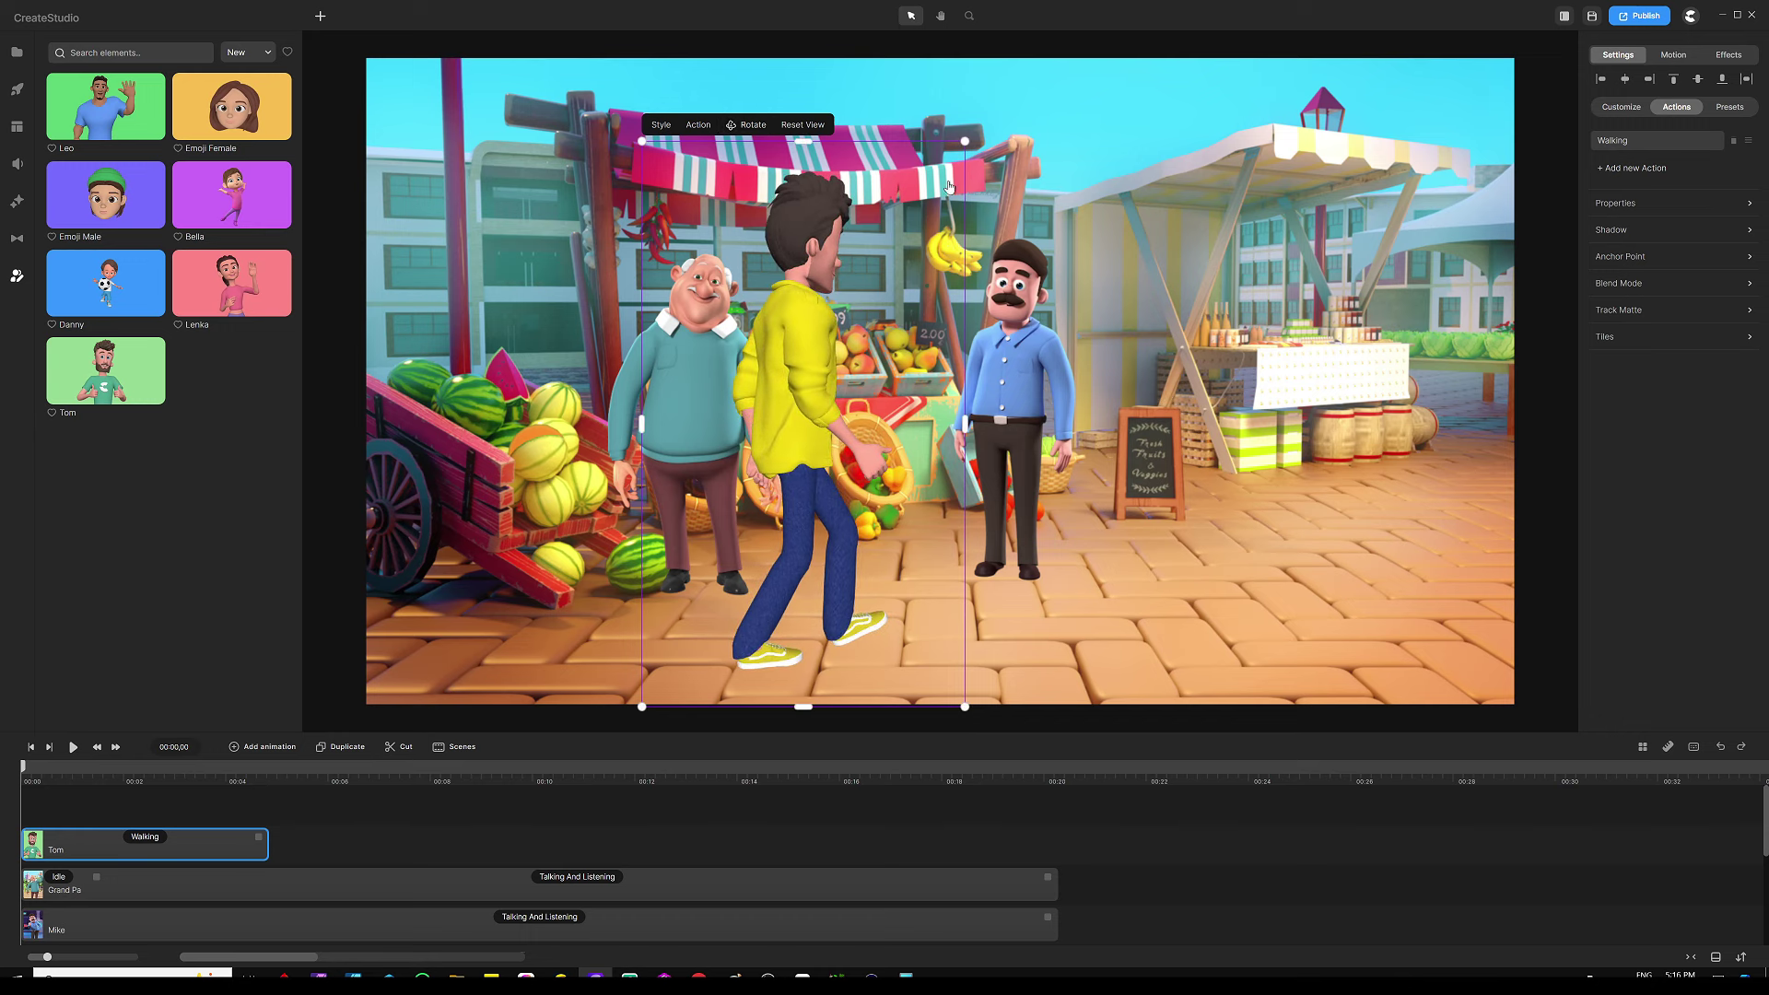
# Step: Scale Tom down slightly and move him off the canvas to the left, with Canvas Mode set to Show
pyautogui.moveTo(965, 143); pyautogui.dragTo(903, 222)
pyautogui.scroll(-3, 915, 236)
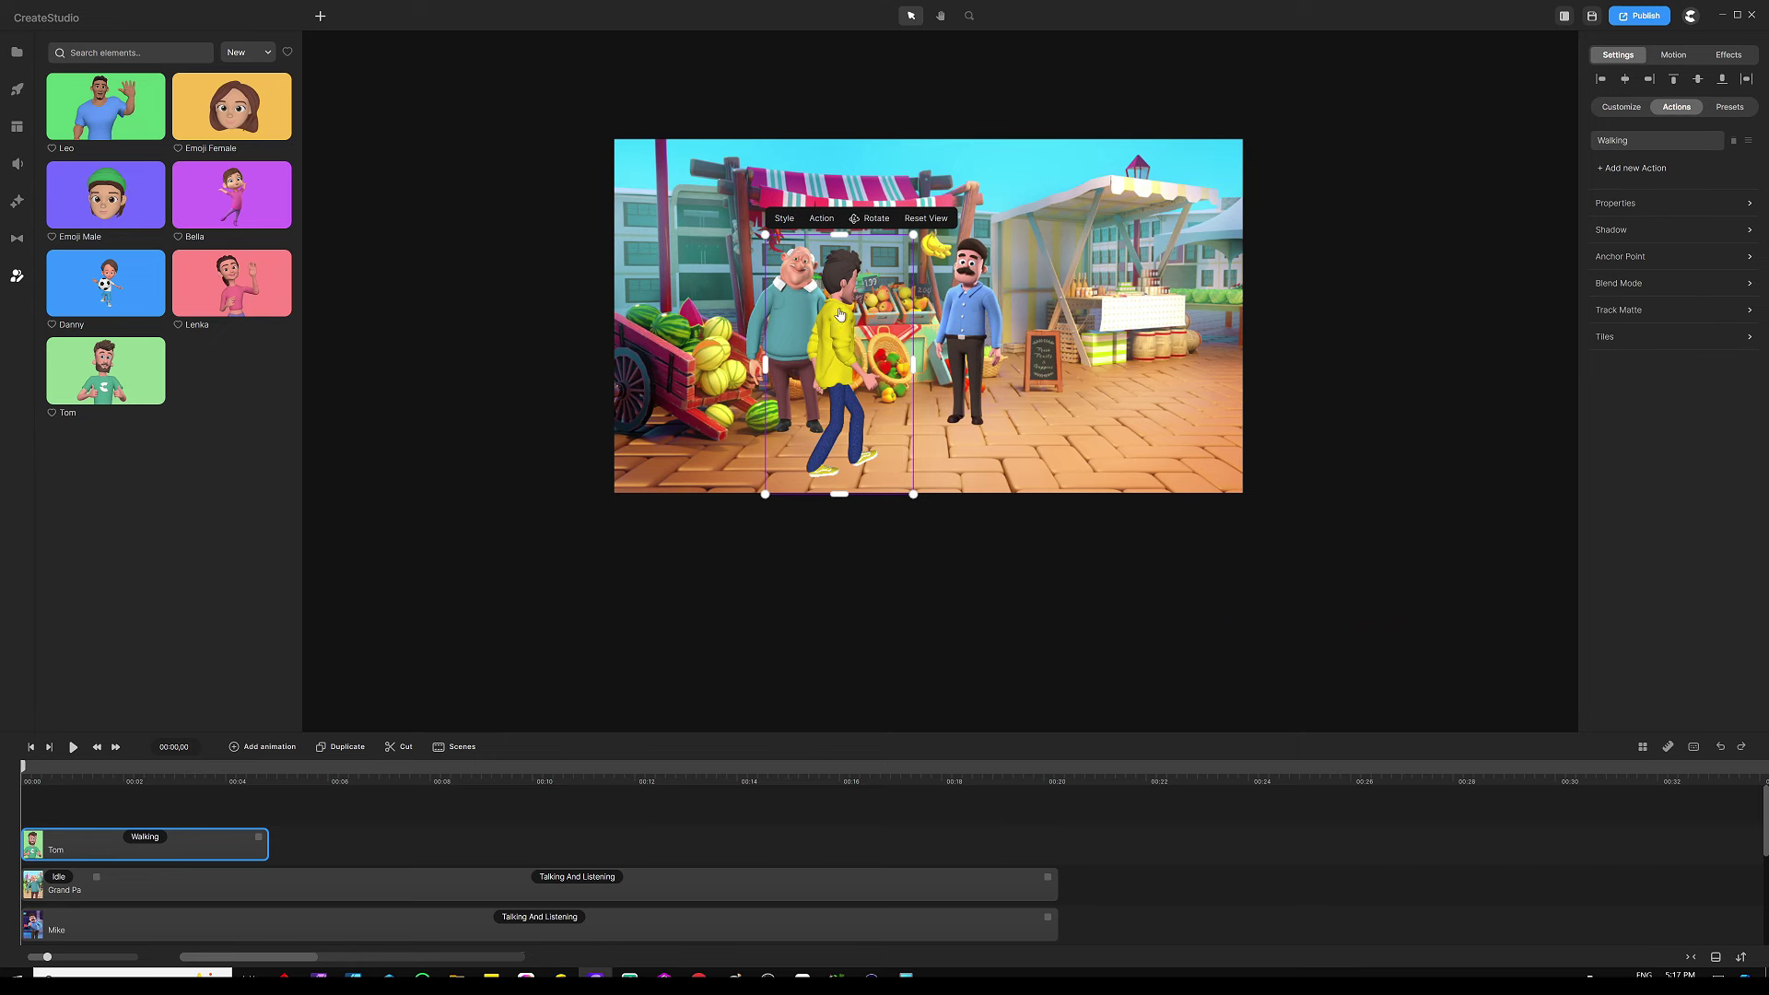
pyautogui.moveTo(850, 359); pyautogui.dragTo(497, 389)
pyautogui.click(584, 545)
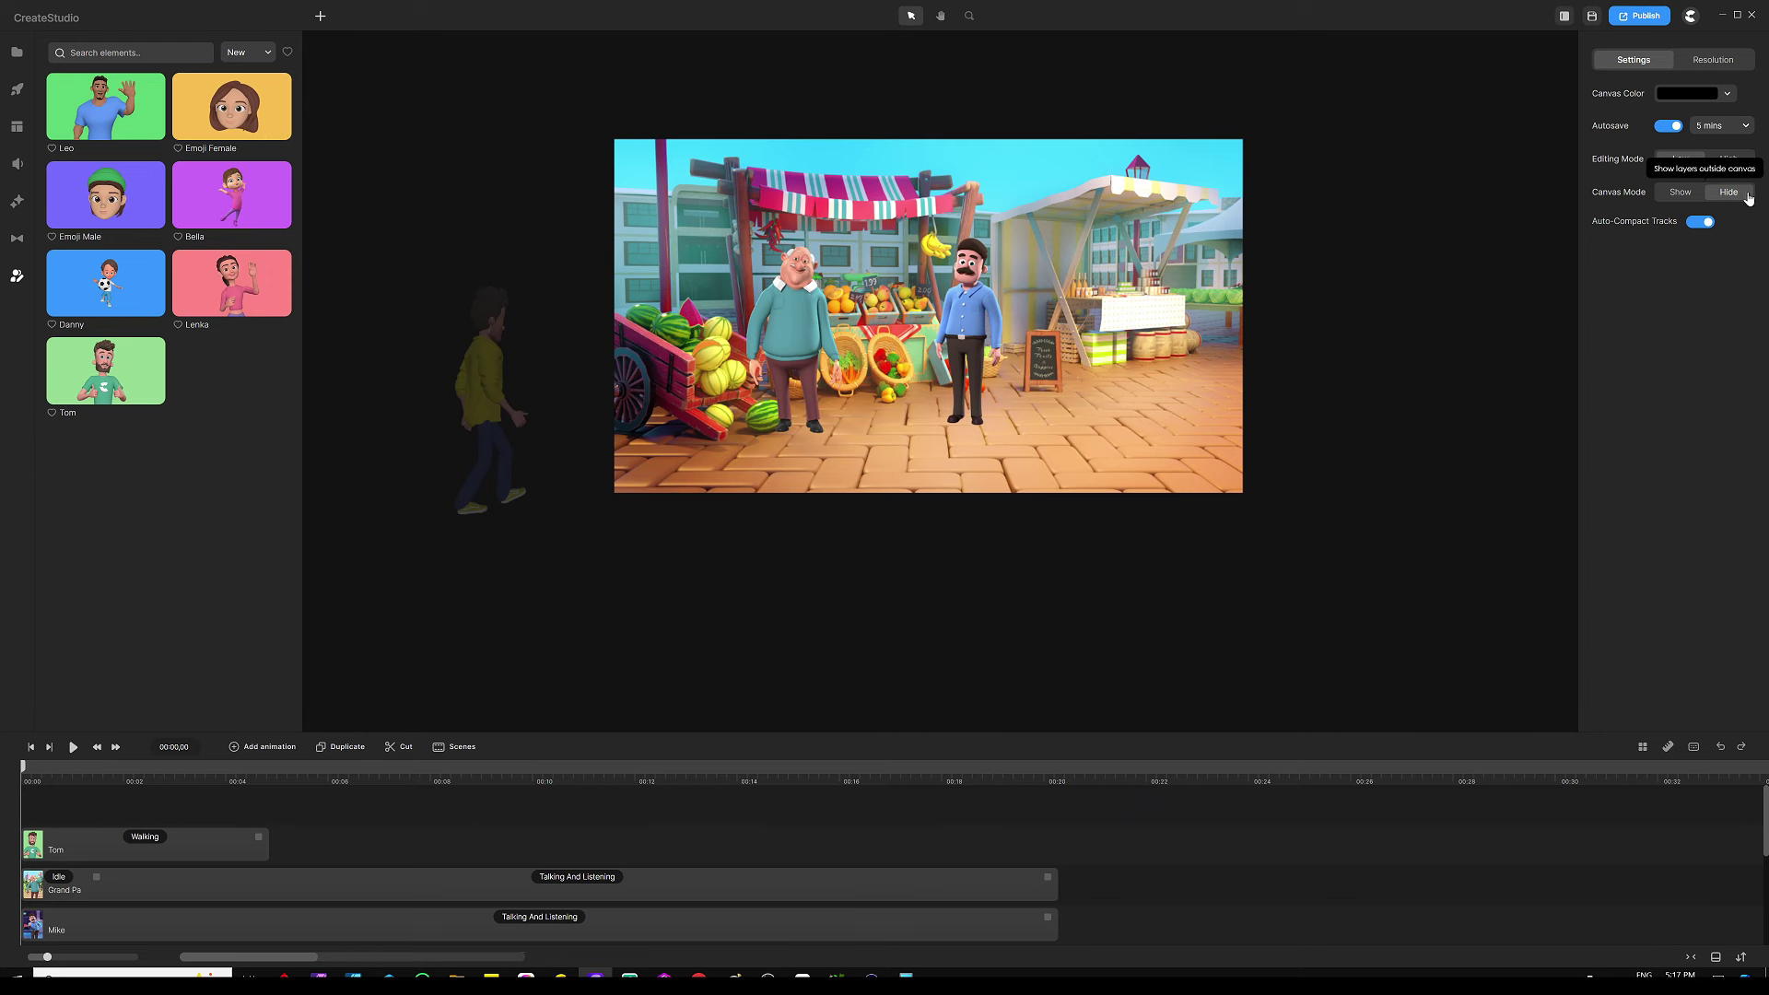
pyautogui.click(1681, 192)
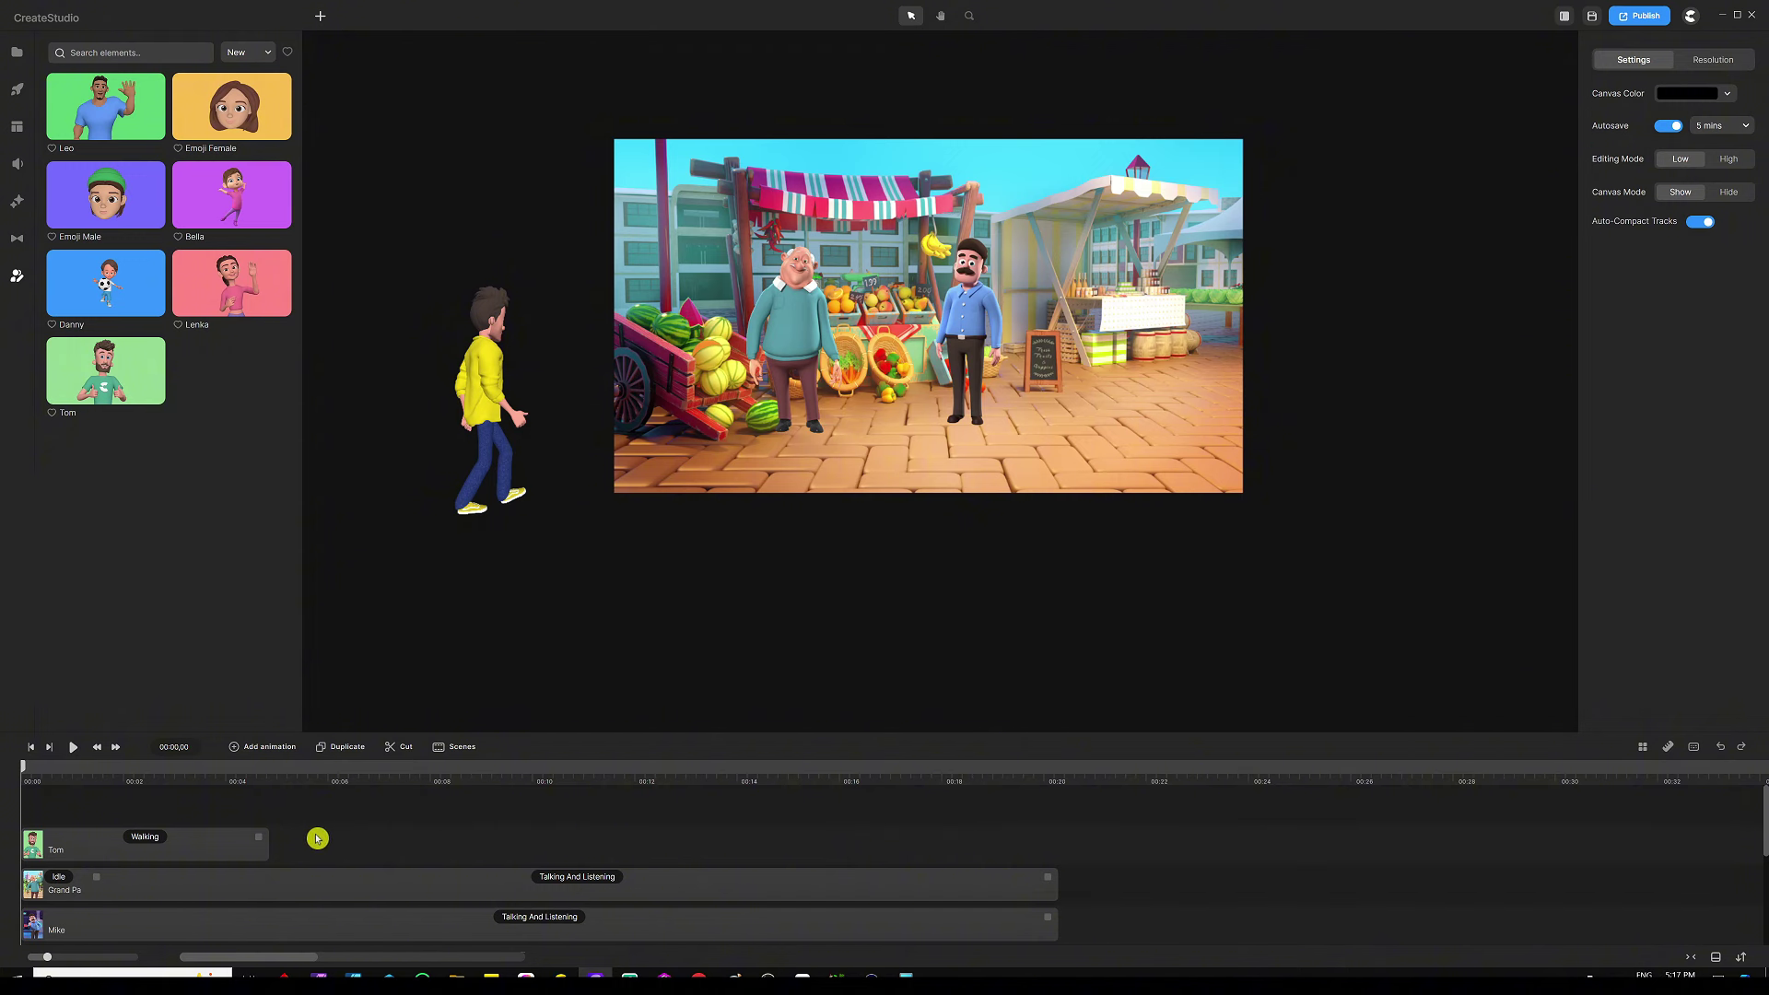
# Step: Extend Tom's Walking action to about 8 seconds and add a slightly lengthened Idle action after it
pyautogui.click(221, 847)
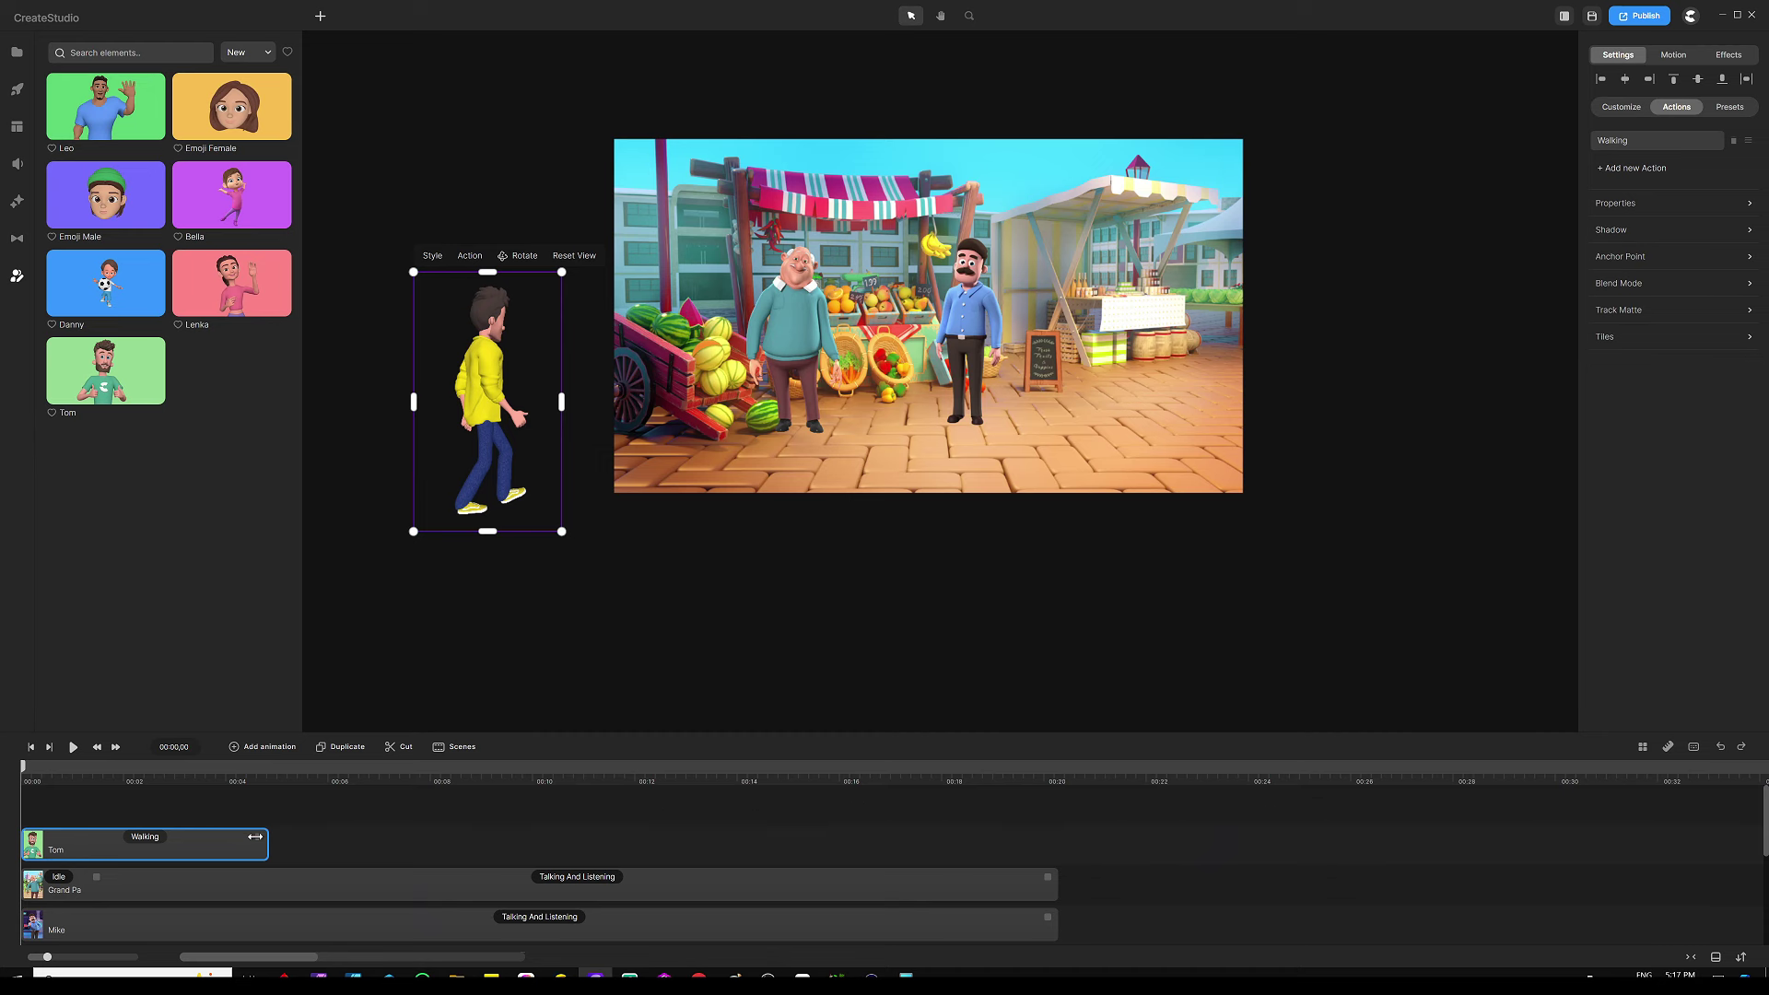
pyautogui.moveTo(256, 837); pyautogui.dragTo(436, 837)
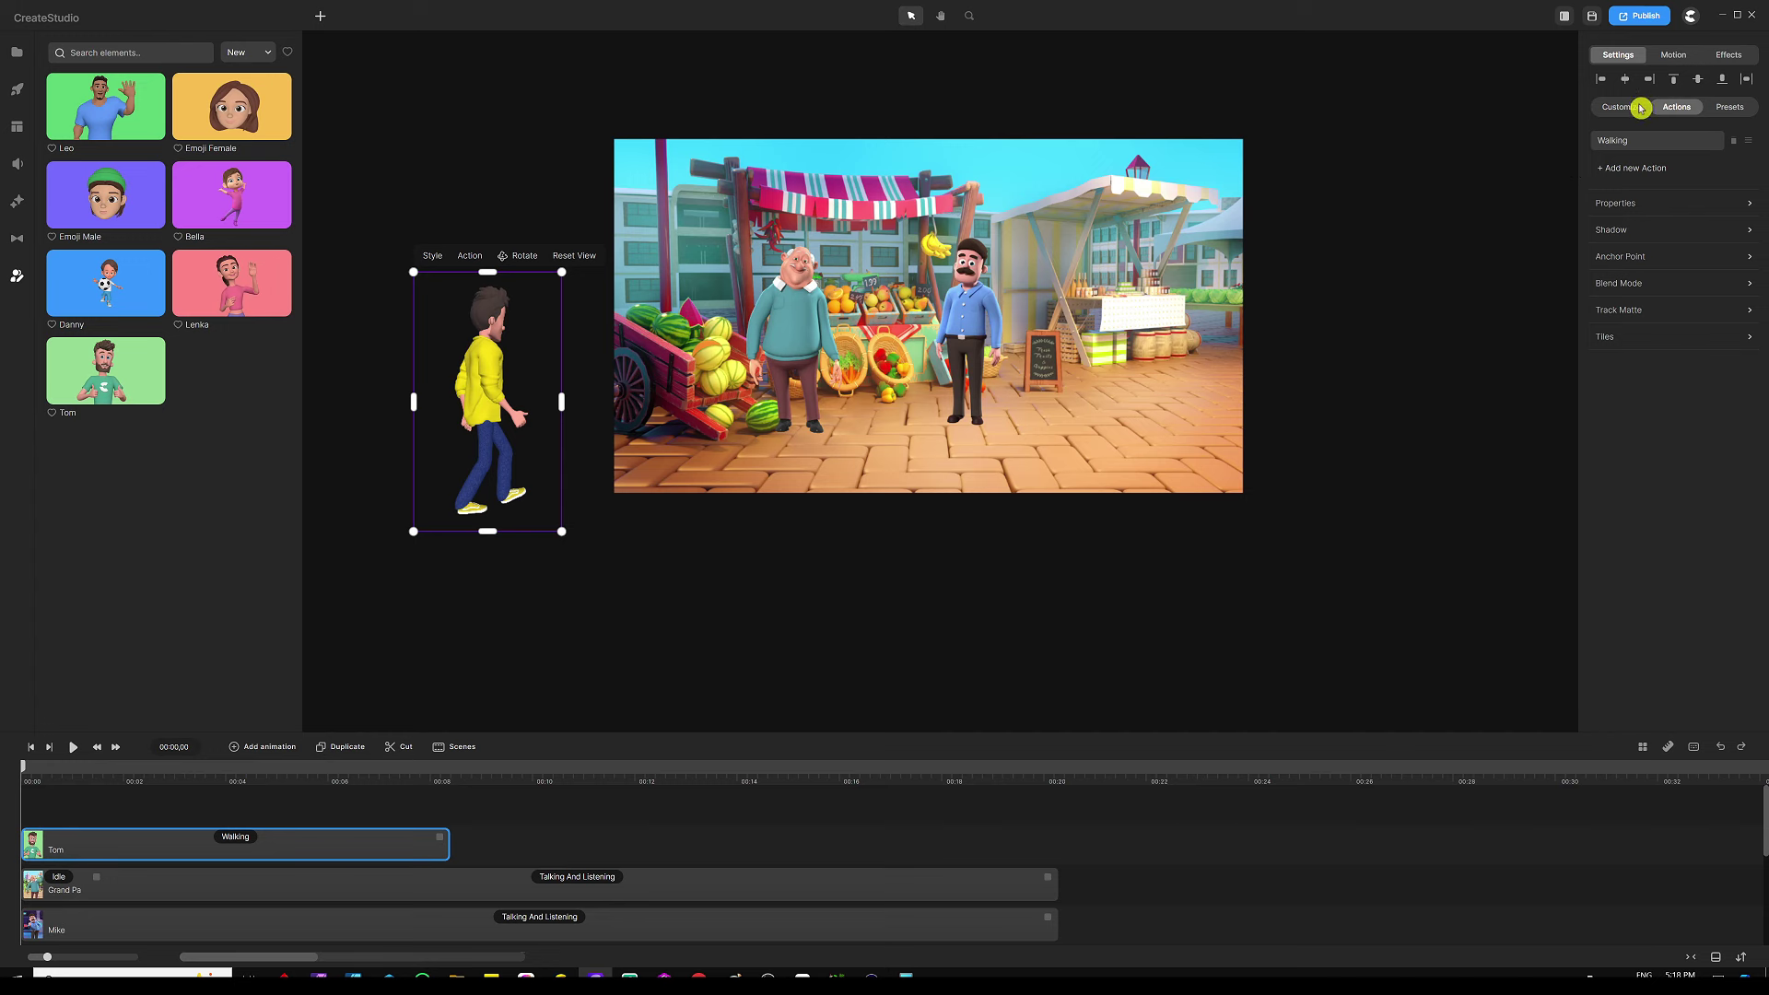
pyautogui.click(1633, 171)
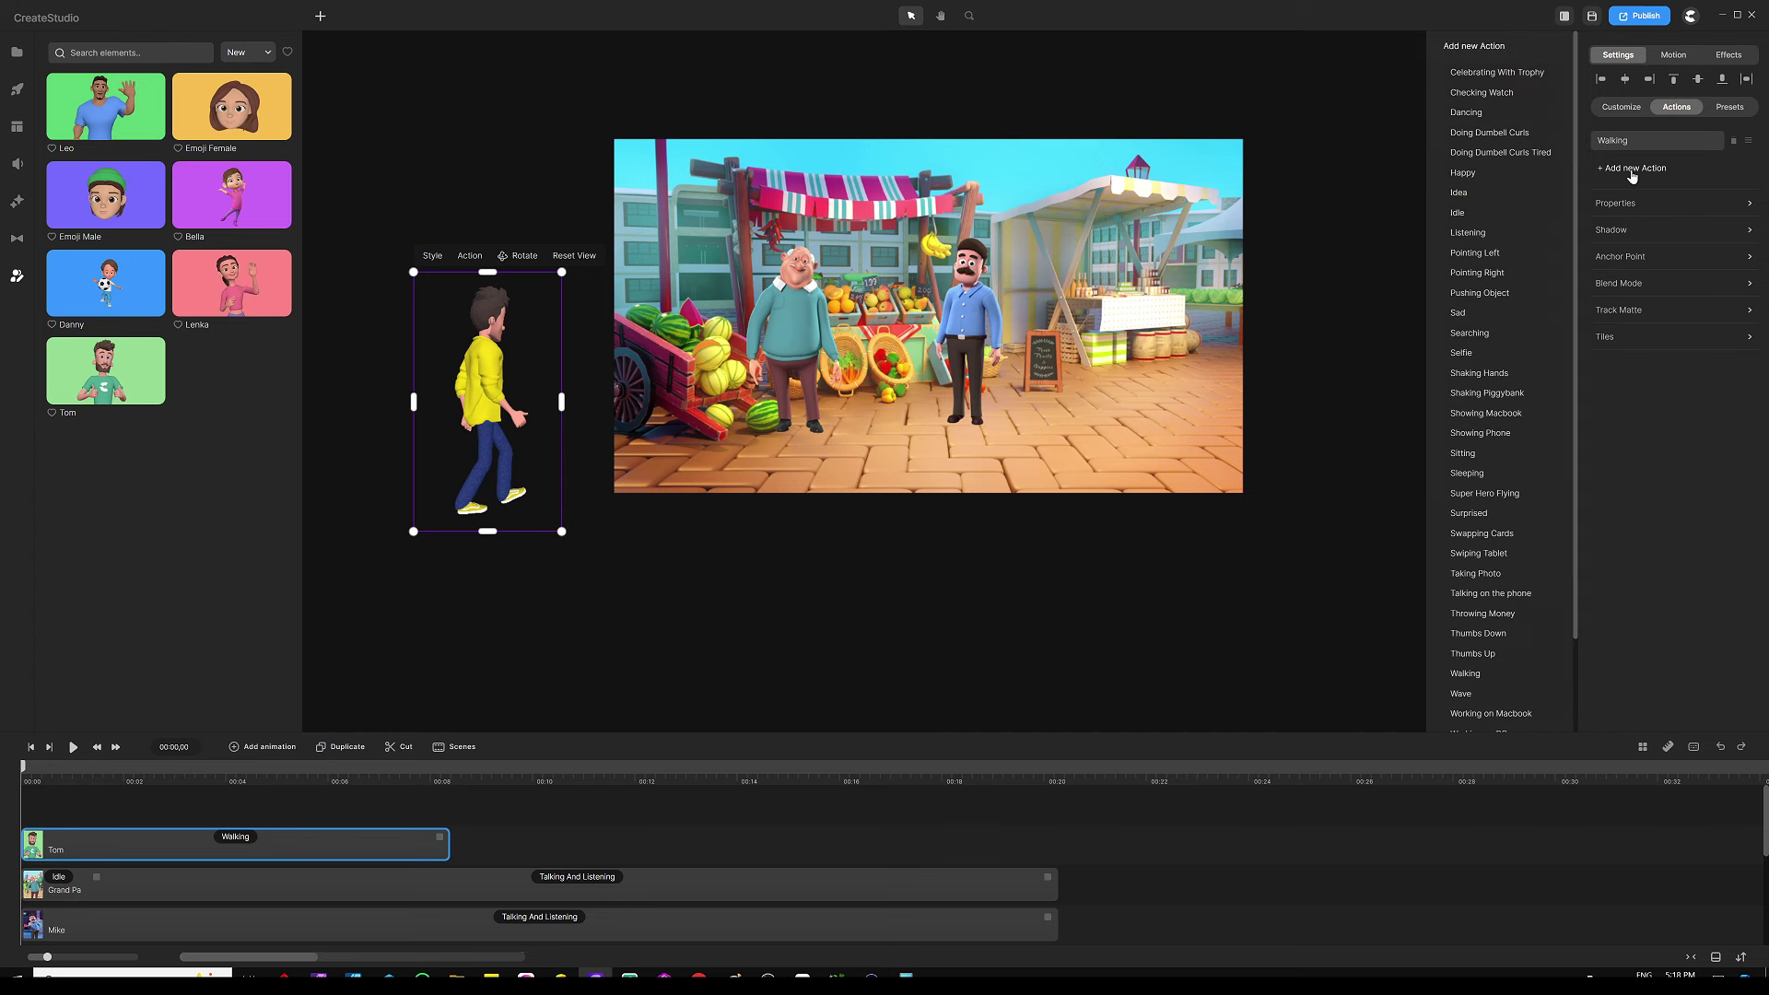
pyautogui.click(1465, 214)
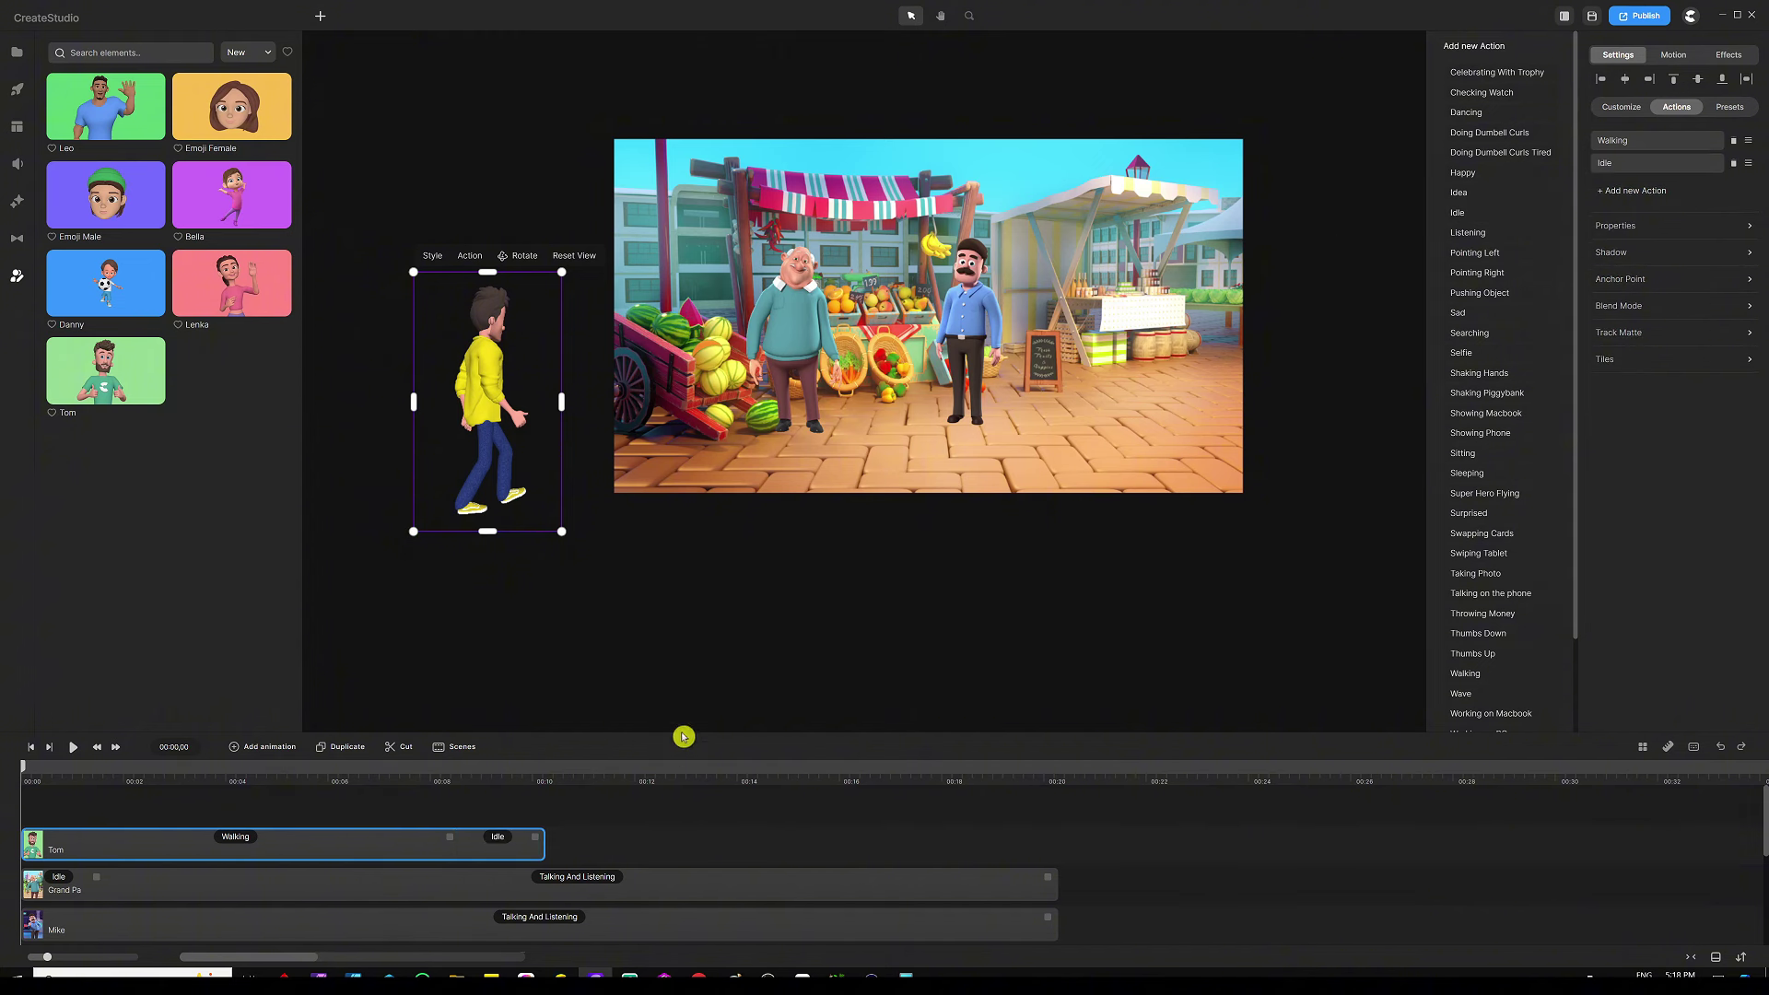
pyautogui.click(454, 835)
pyautogui.moveTo(532, 837); pyautogui.dragTo(547, 842)
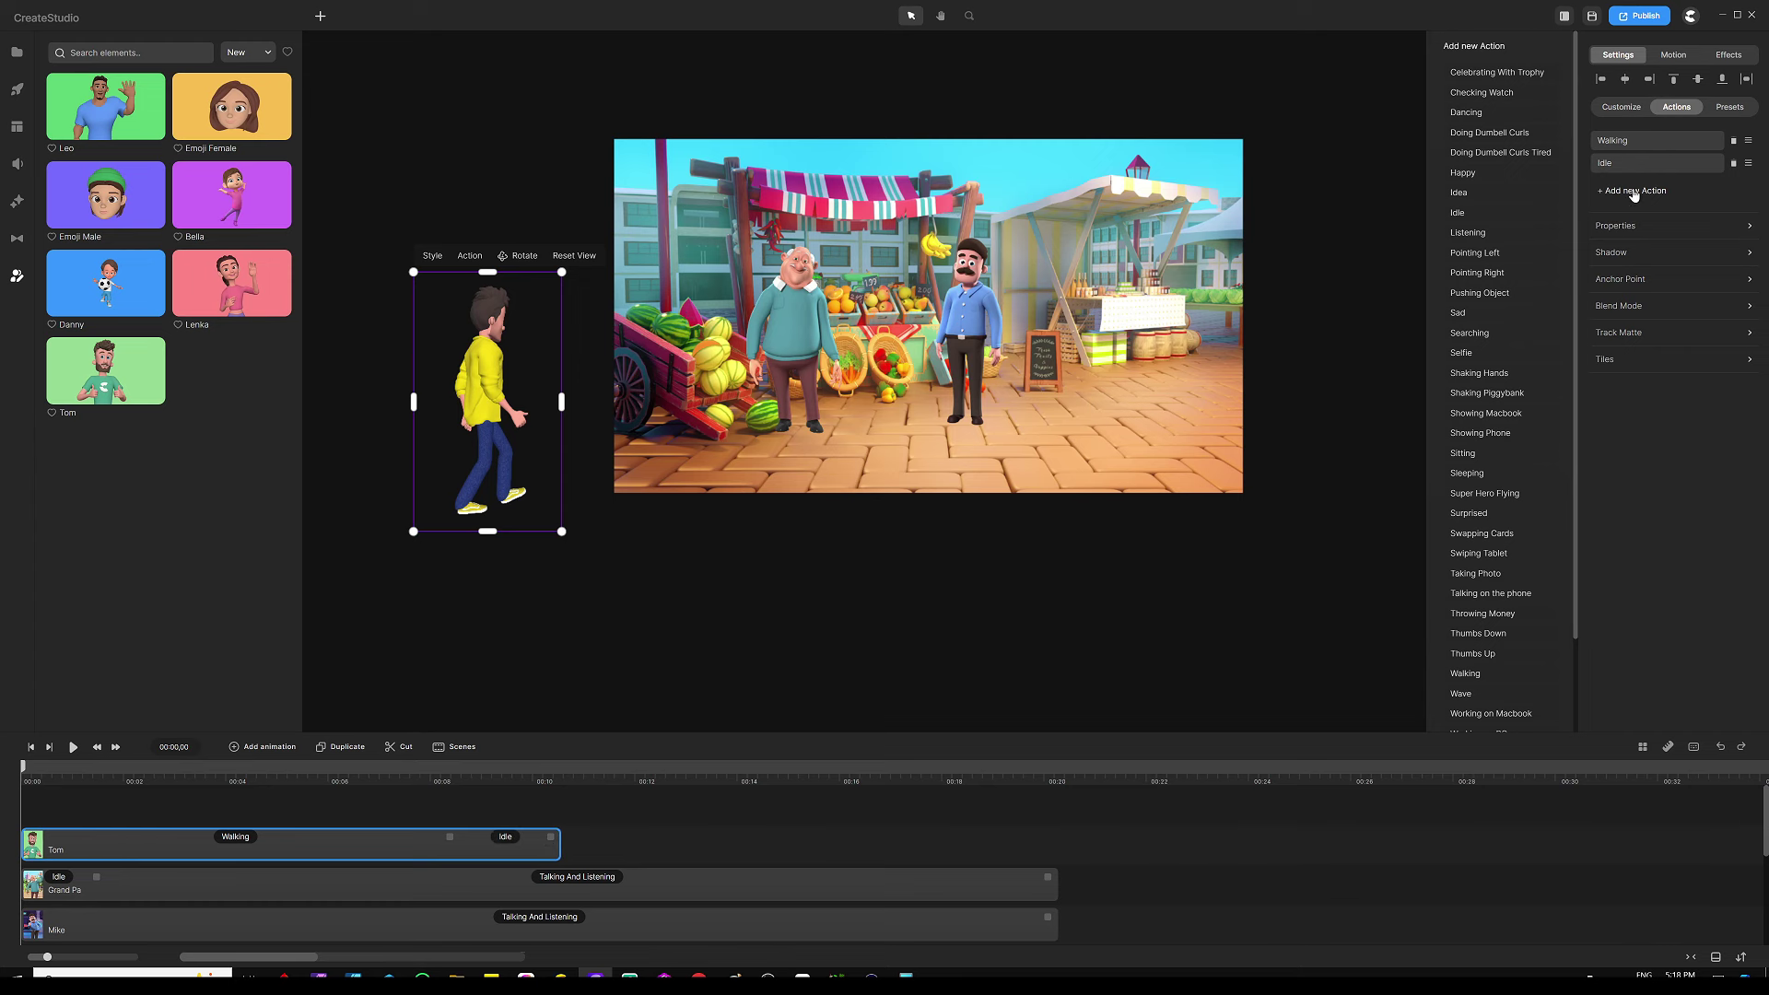
# Step: Add Searching and a second Idle action to Tom, extending the last one to the end of the other characters' clips
pyautogui.click(1480, 335)
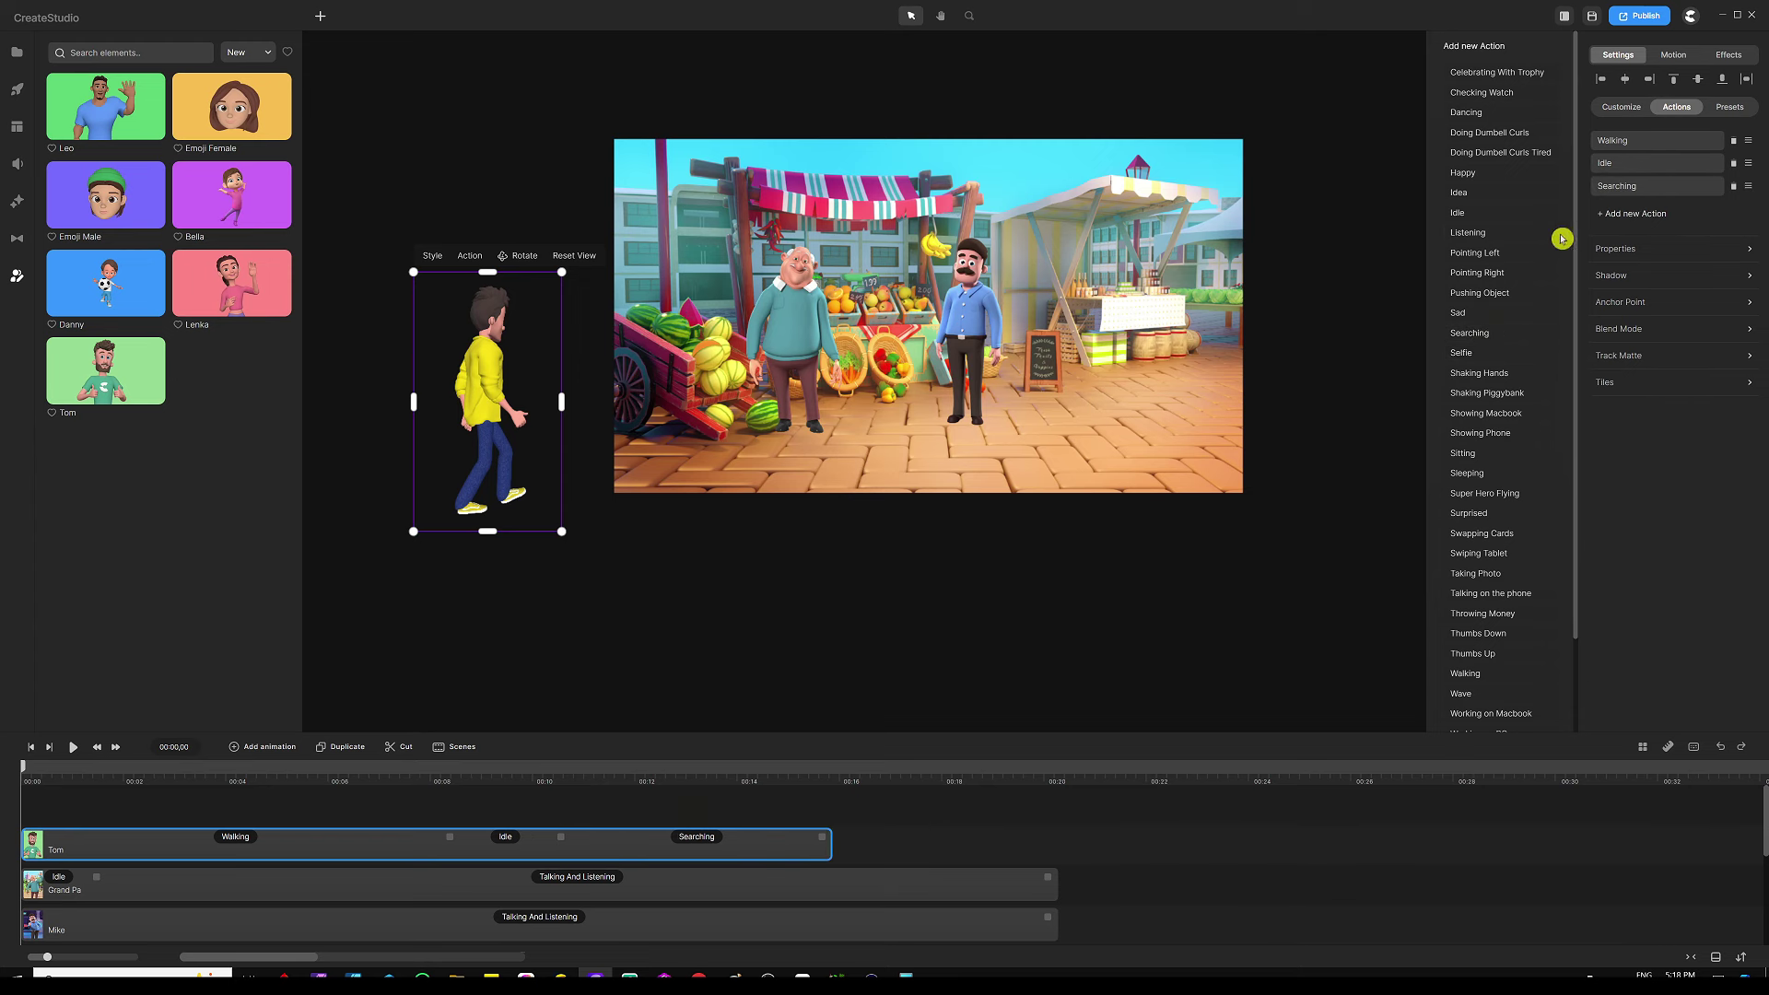
pyautogui.click(1486, 216)
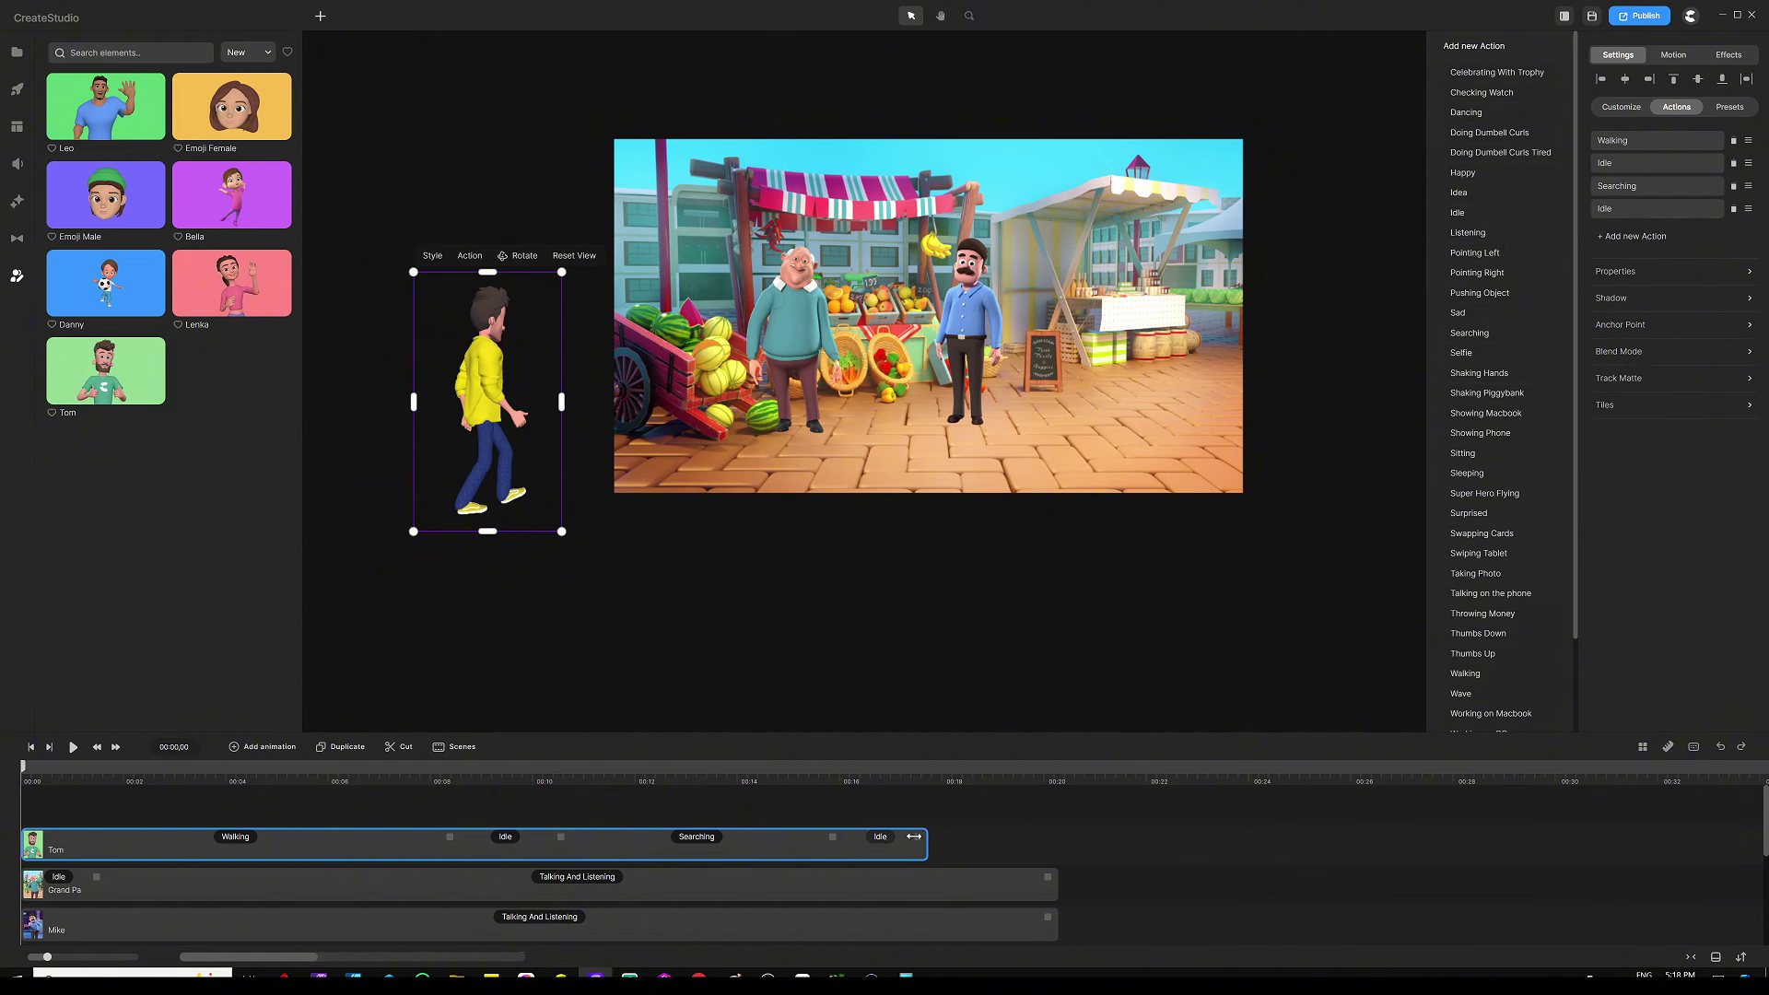
pyautogui.moveTo(914, 837); pyautogui.dragTo(1046, 845)
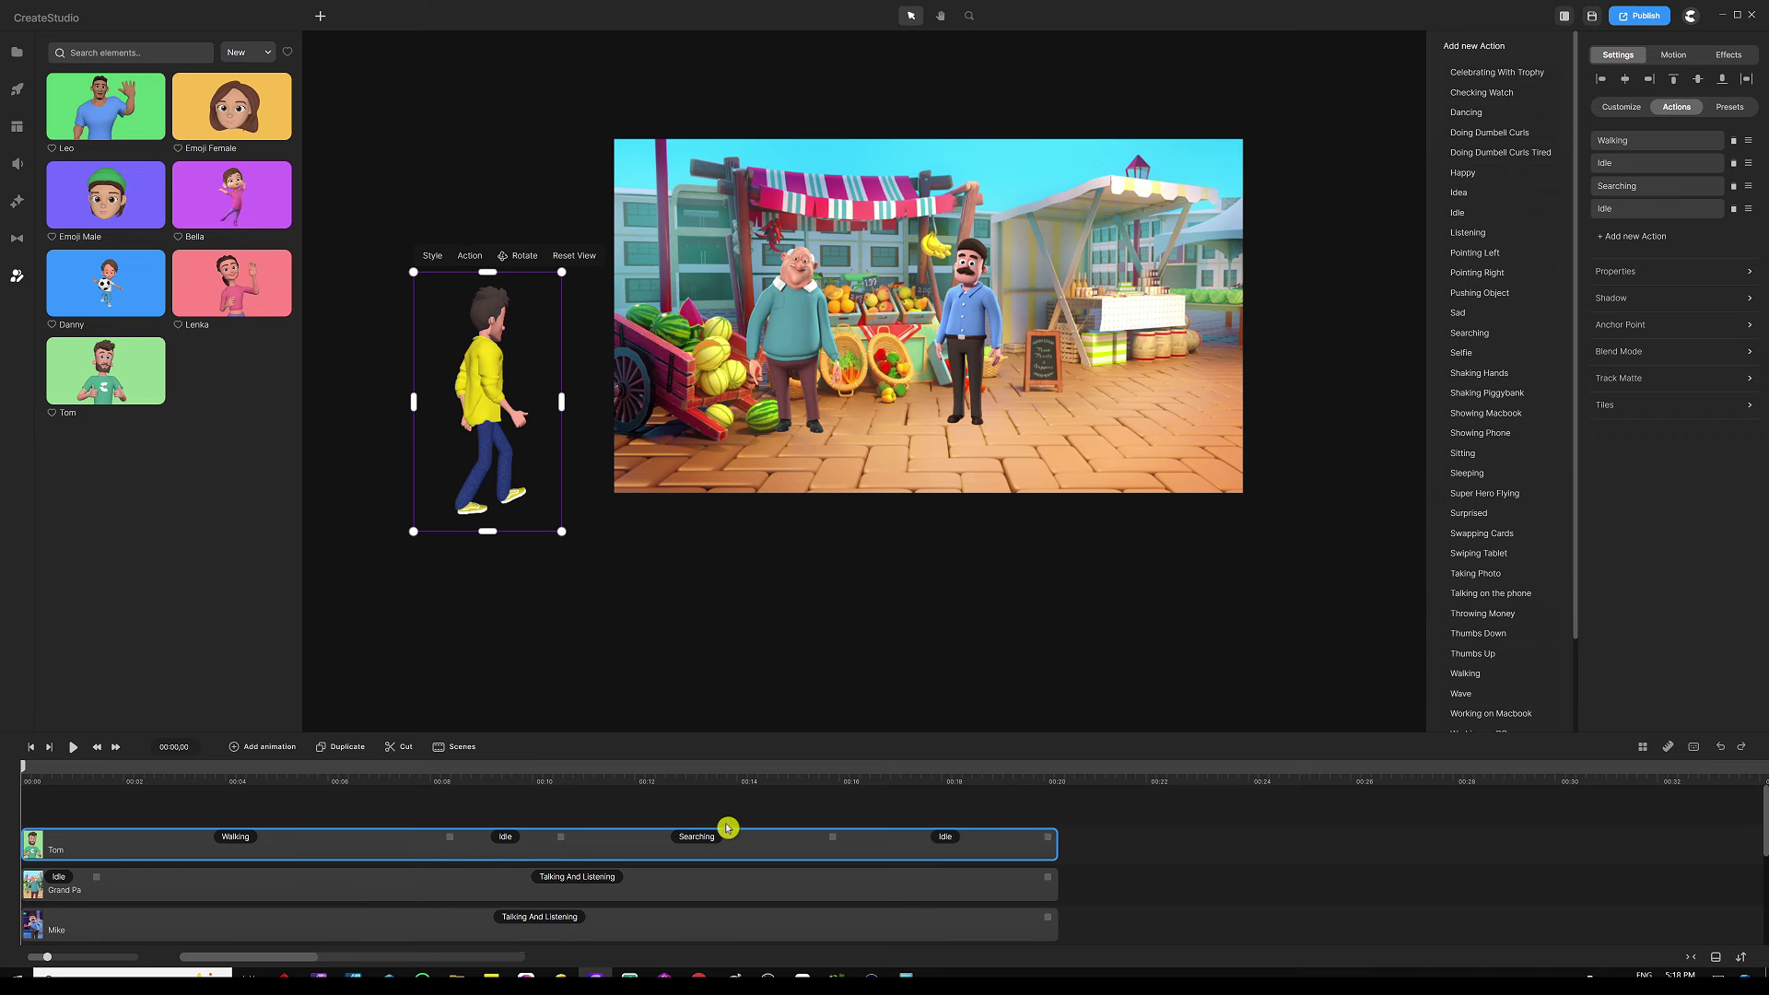
pyautogui.click(672, 809)
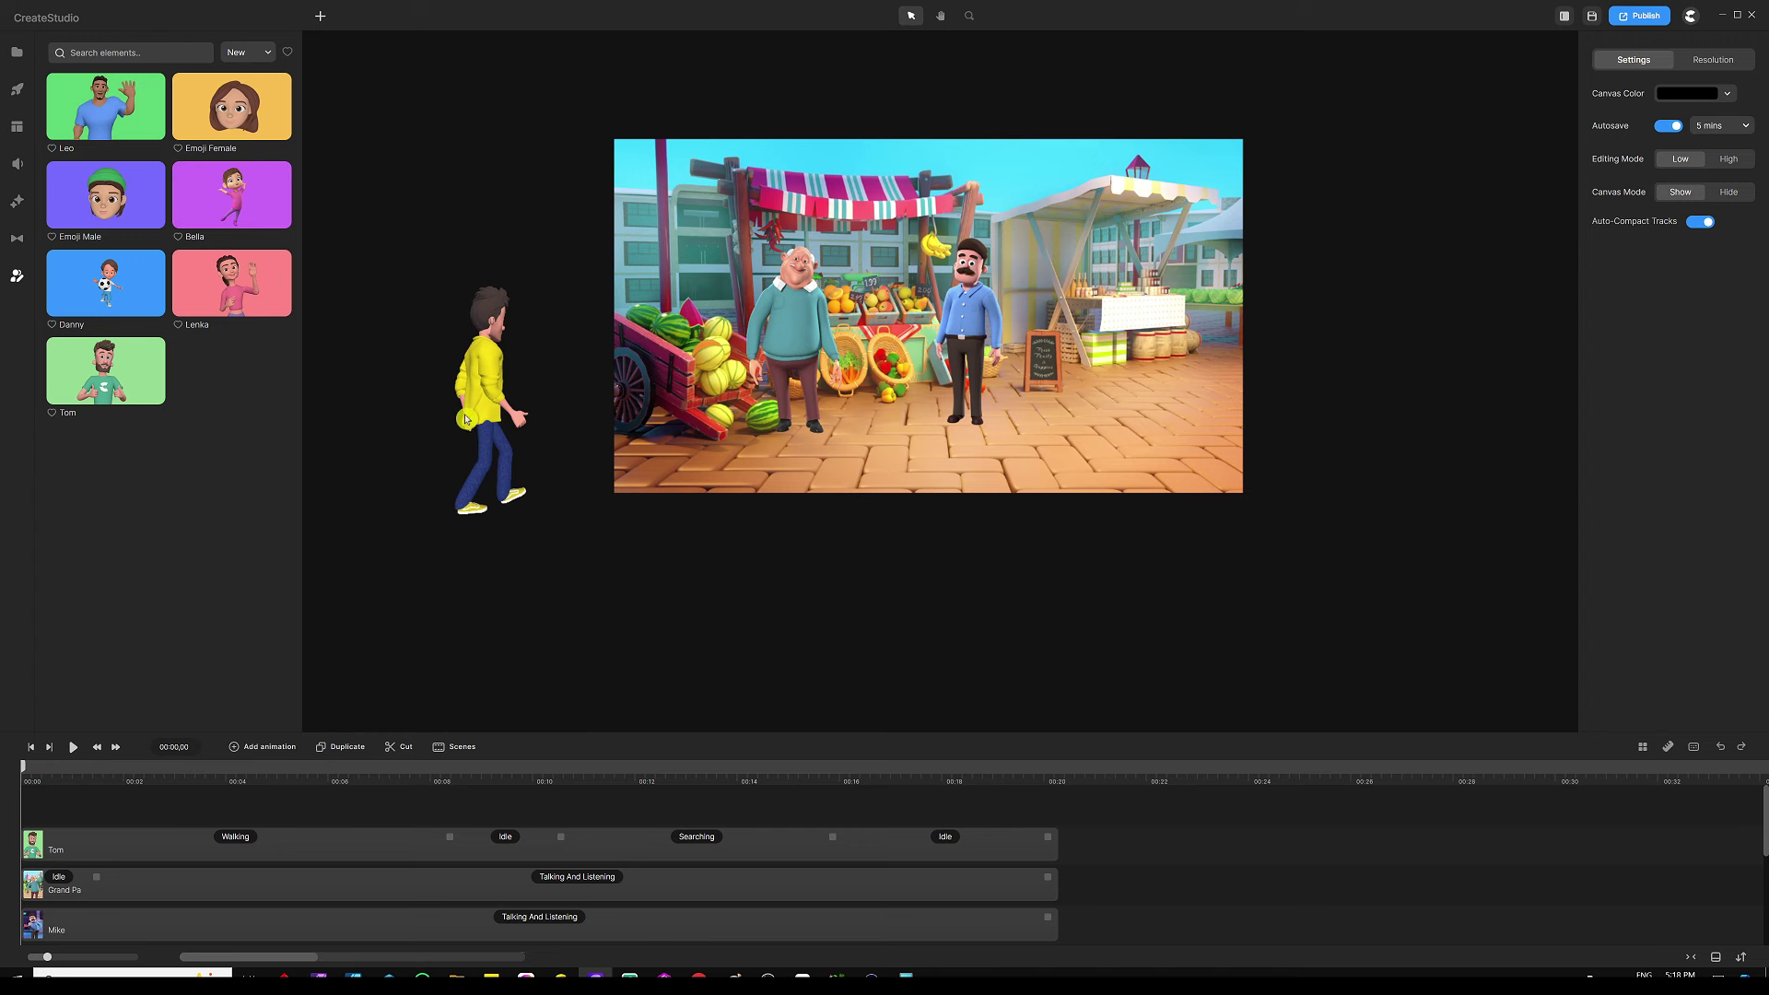
# Step: Add a Position animation with Linear easing to Tom at the start of the timeline
pyautogui.click(508, 386)
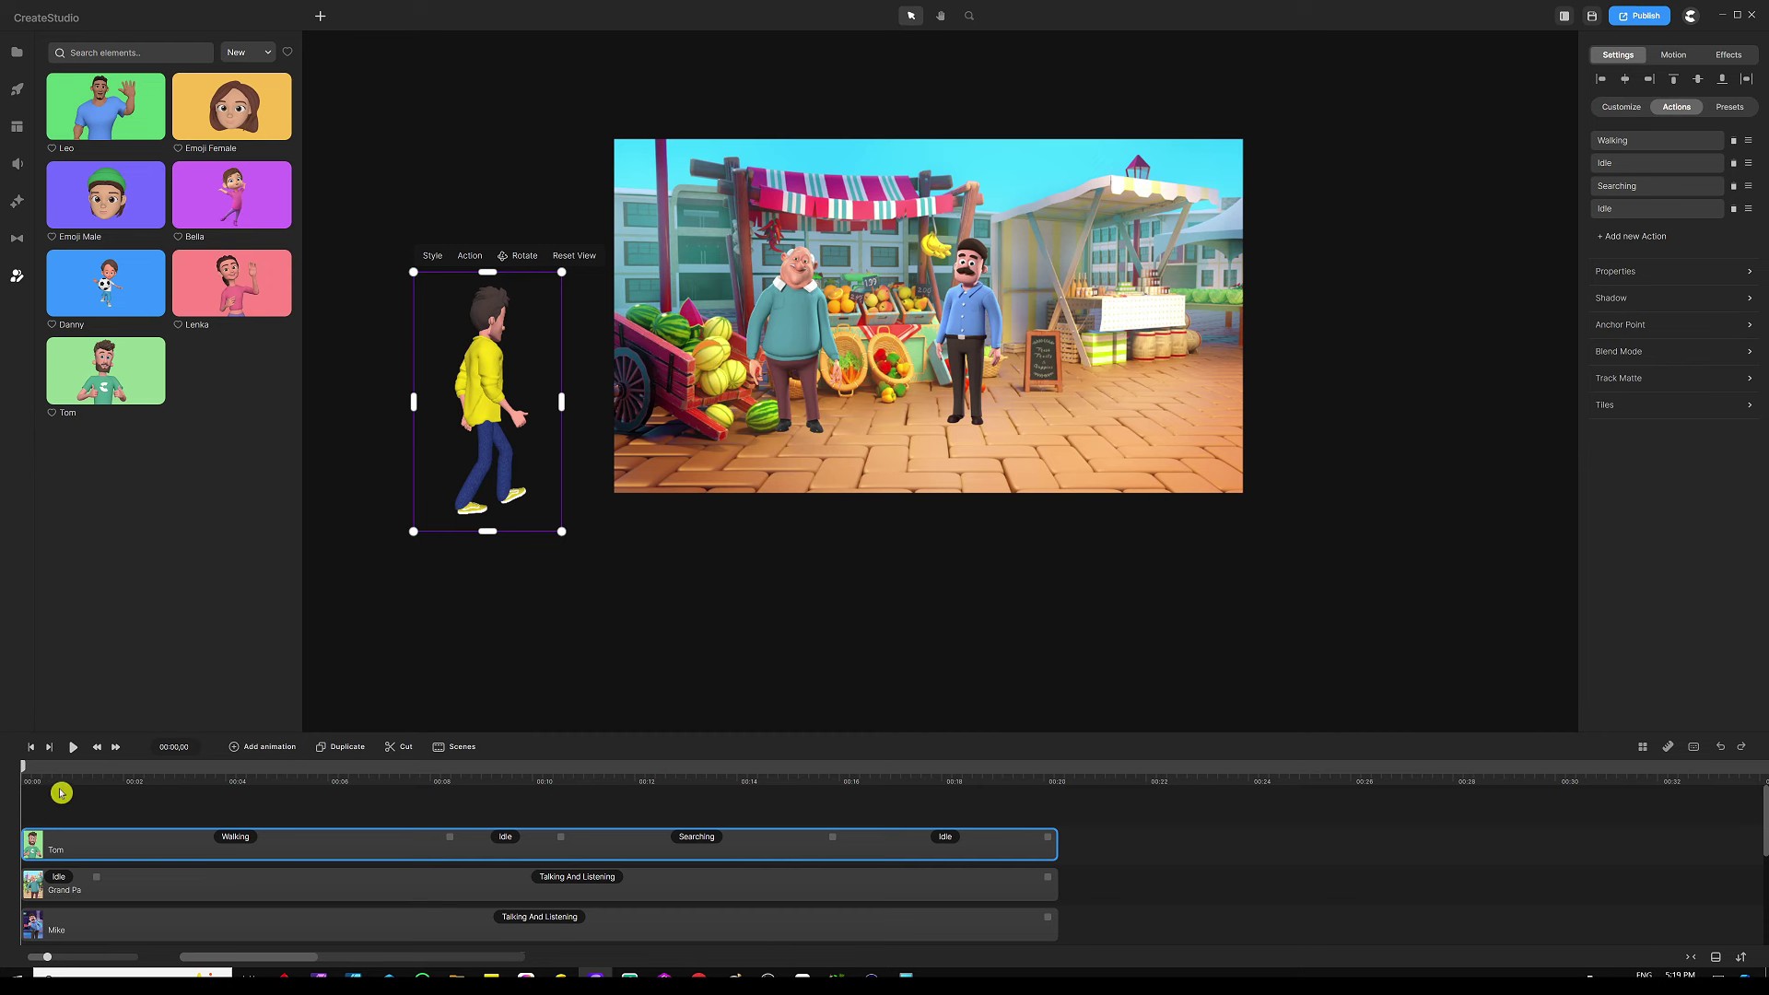
pyautogui.click(267, 748)
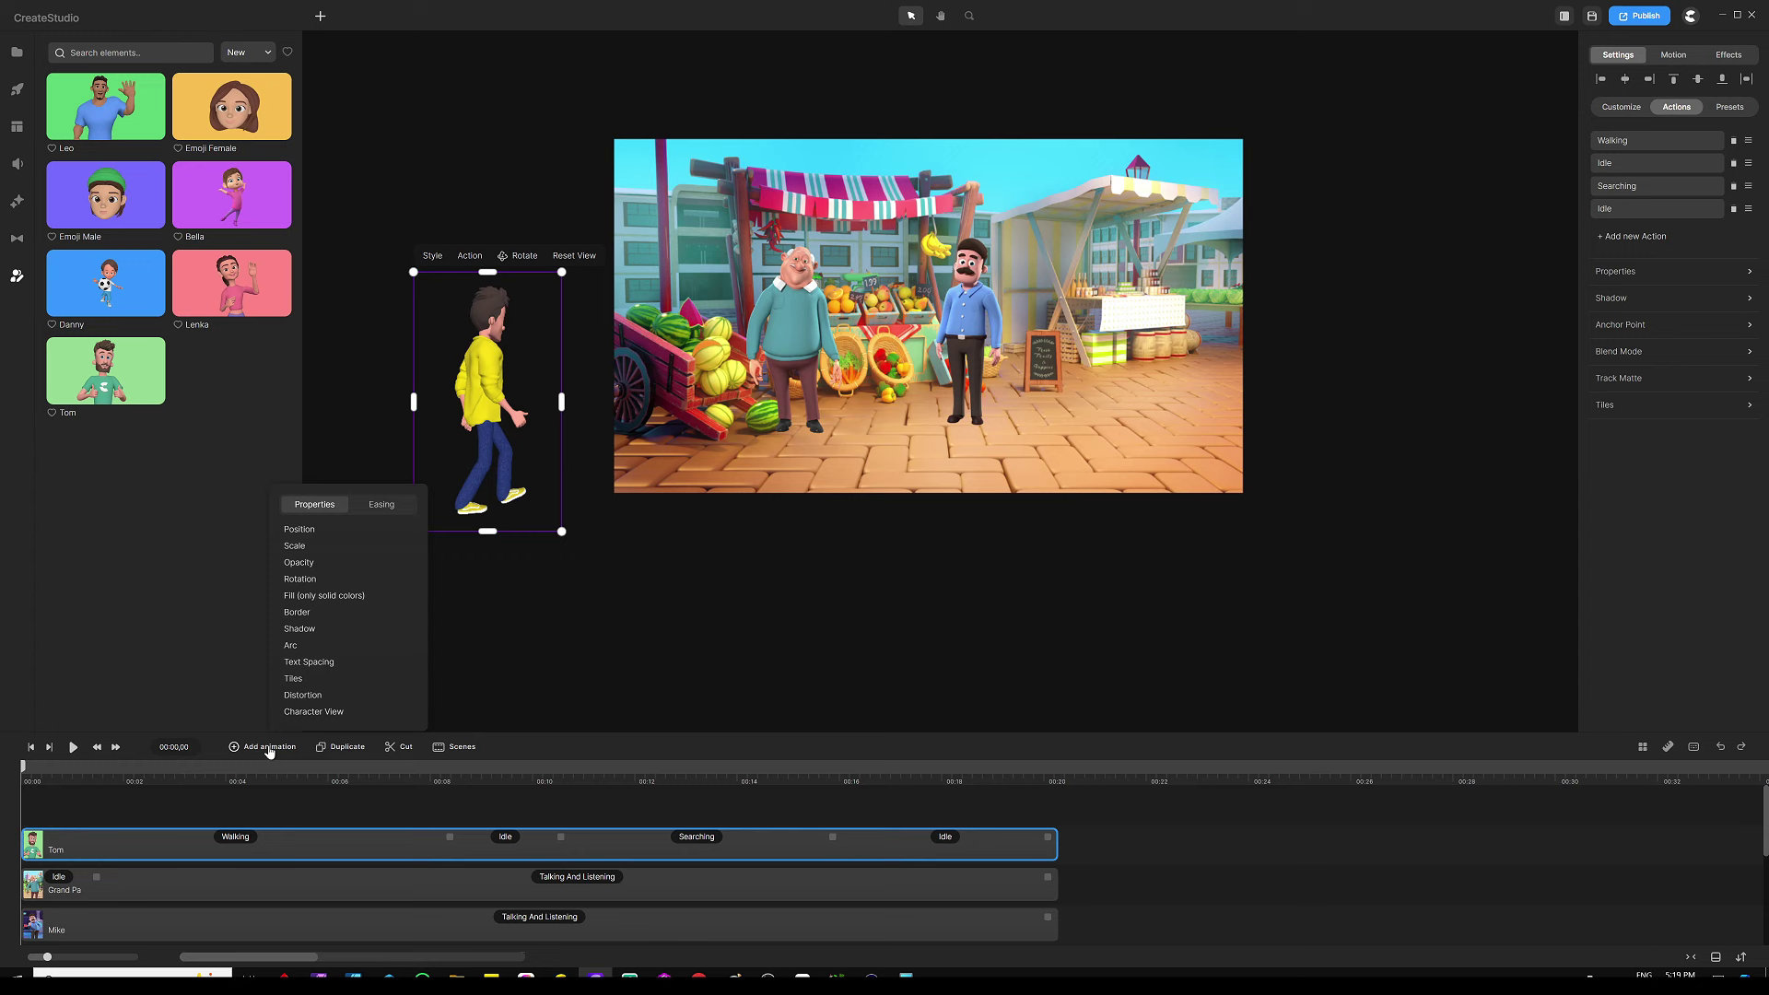
pyautogui.click(325, 540)
pyautogui.click(380, 506)
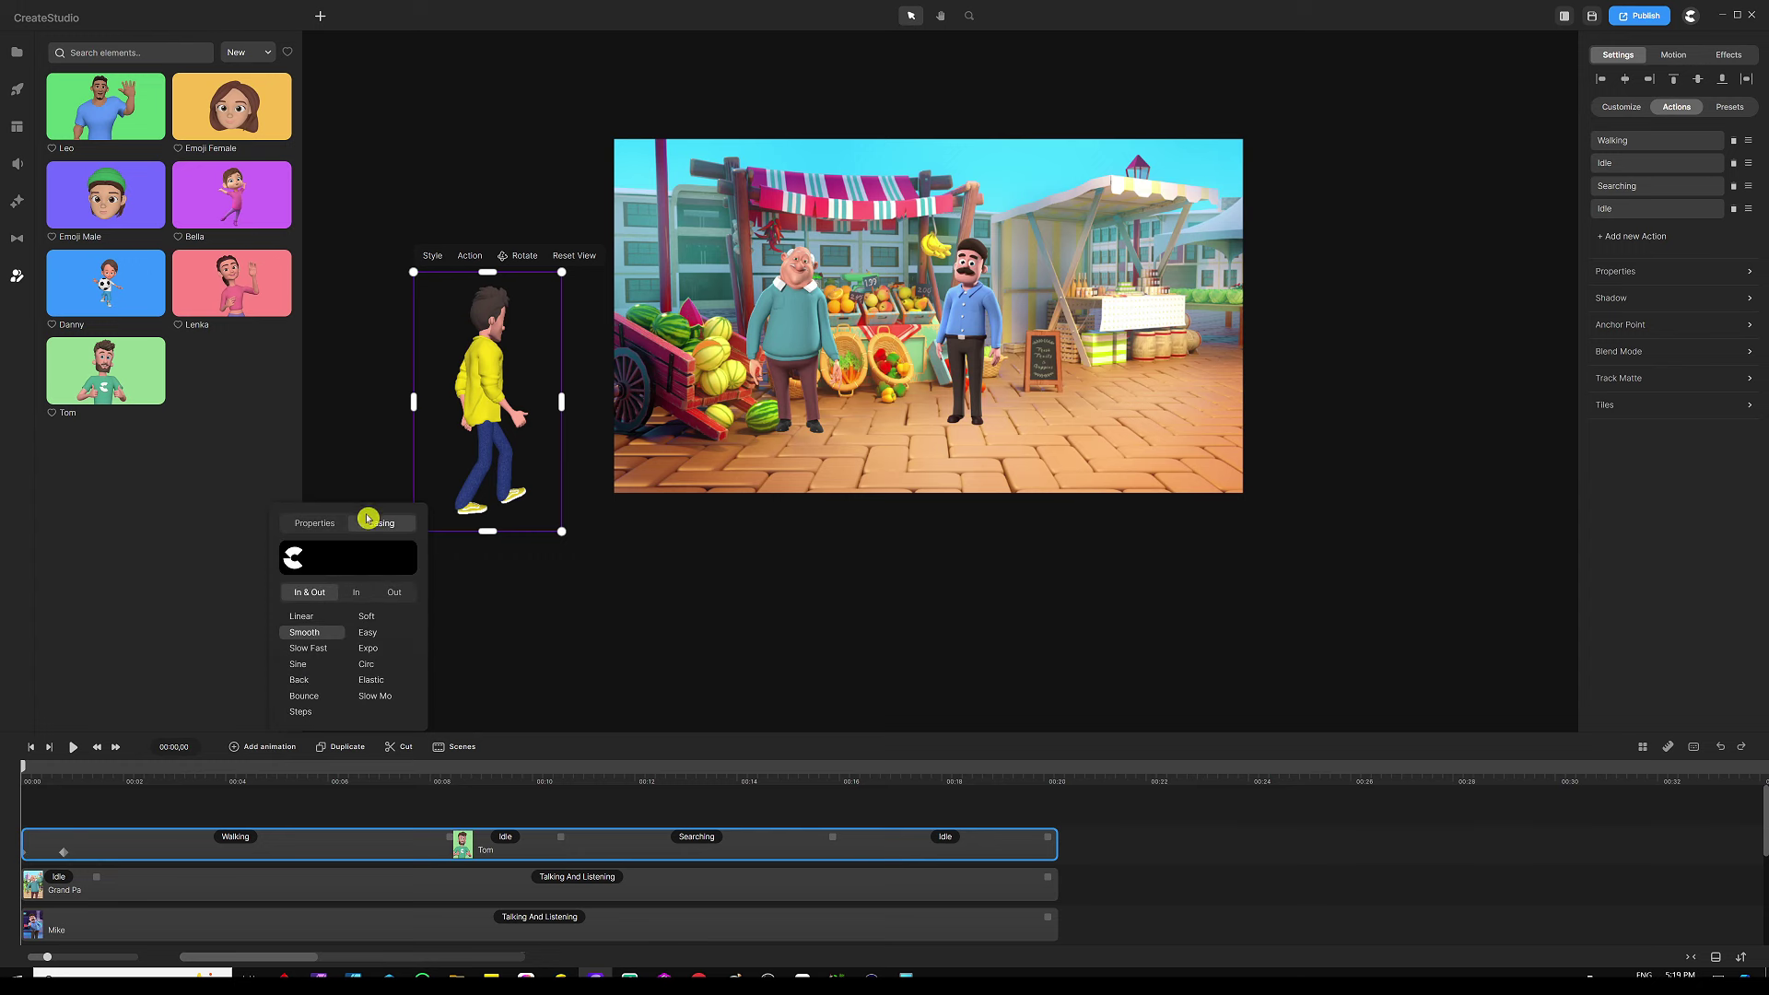
pyautogui.click(301, 617)
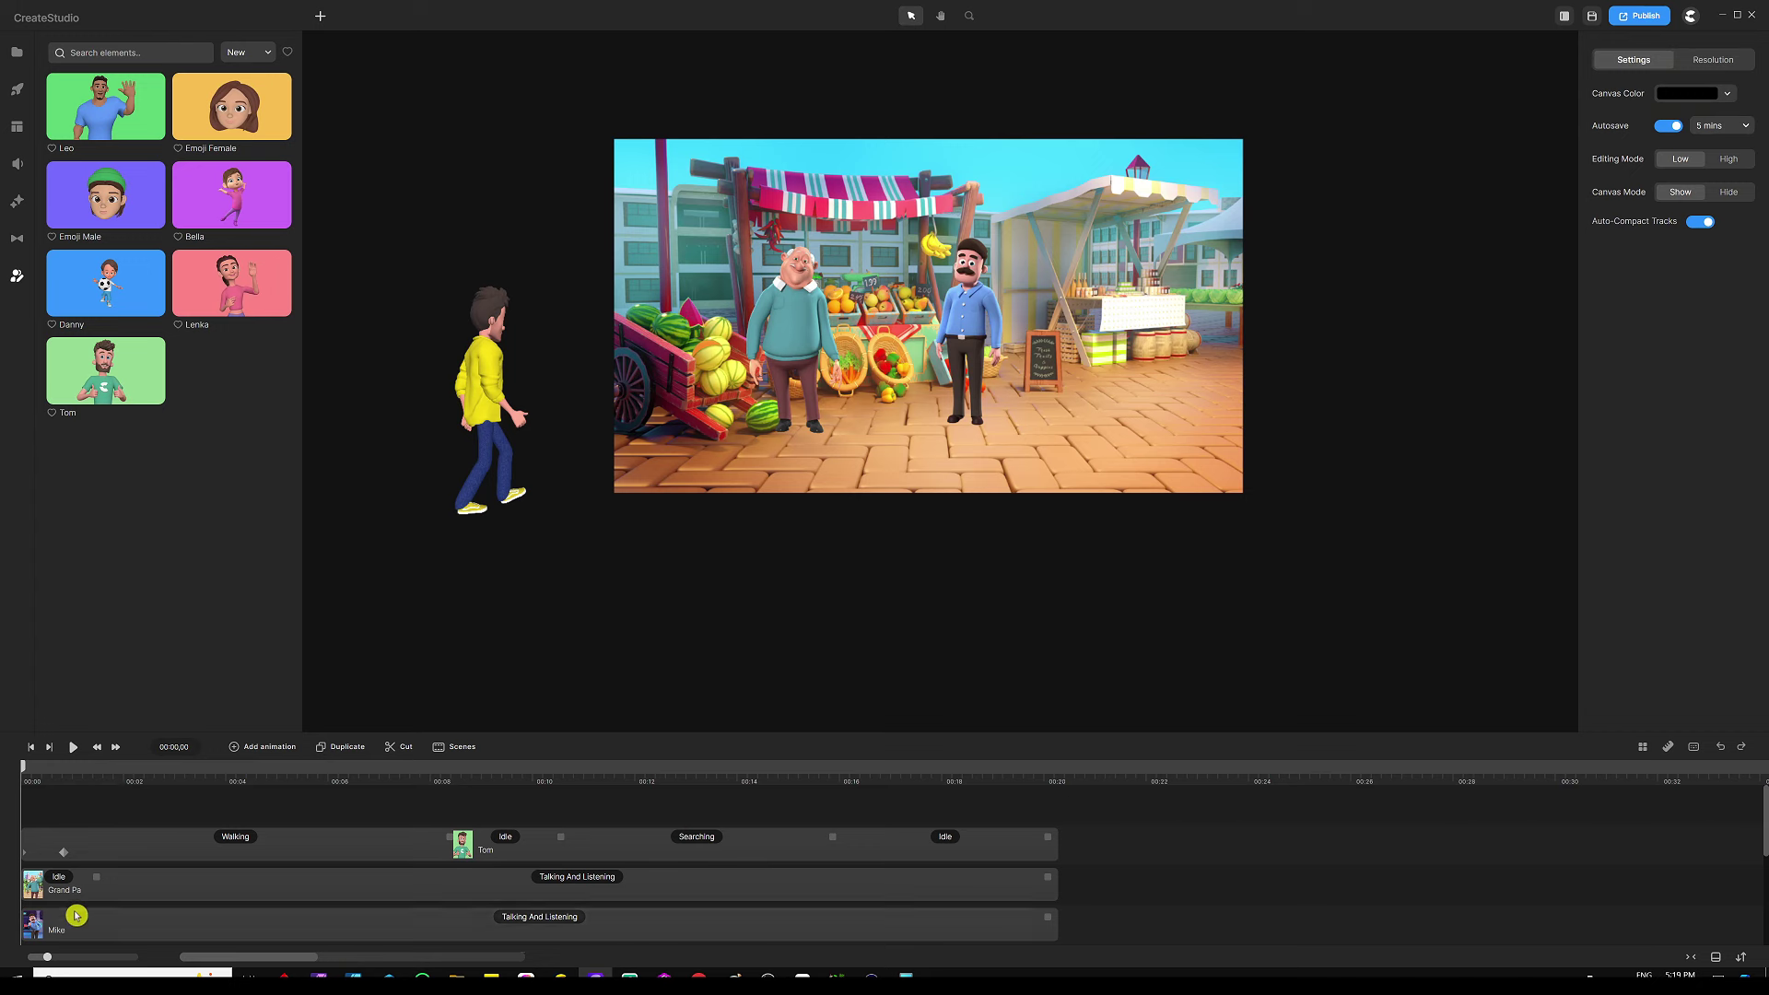
# Step: Move Tom's end position keyframe to 00:08,04 and place him there in the foreground between Grand Pa and Mike
pyautogui.click(49, 854)
pyautogui.moveTo(24, 771); pyautogui.dragTo(436, 785)
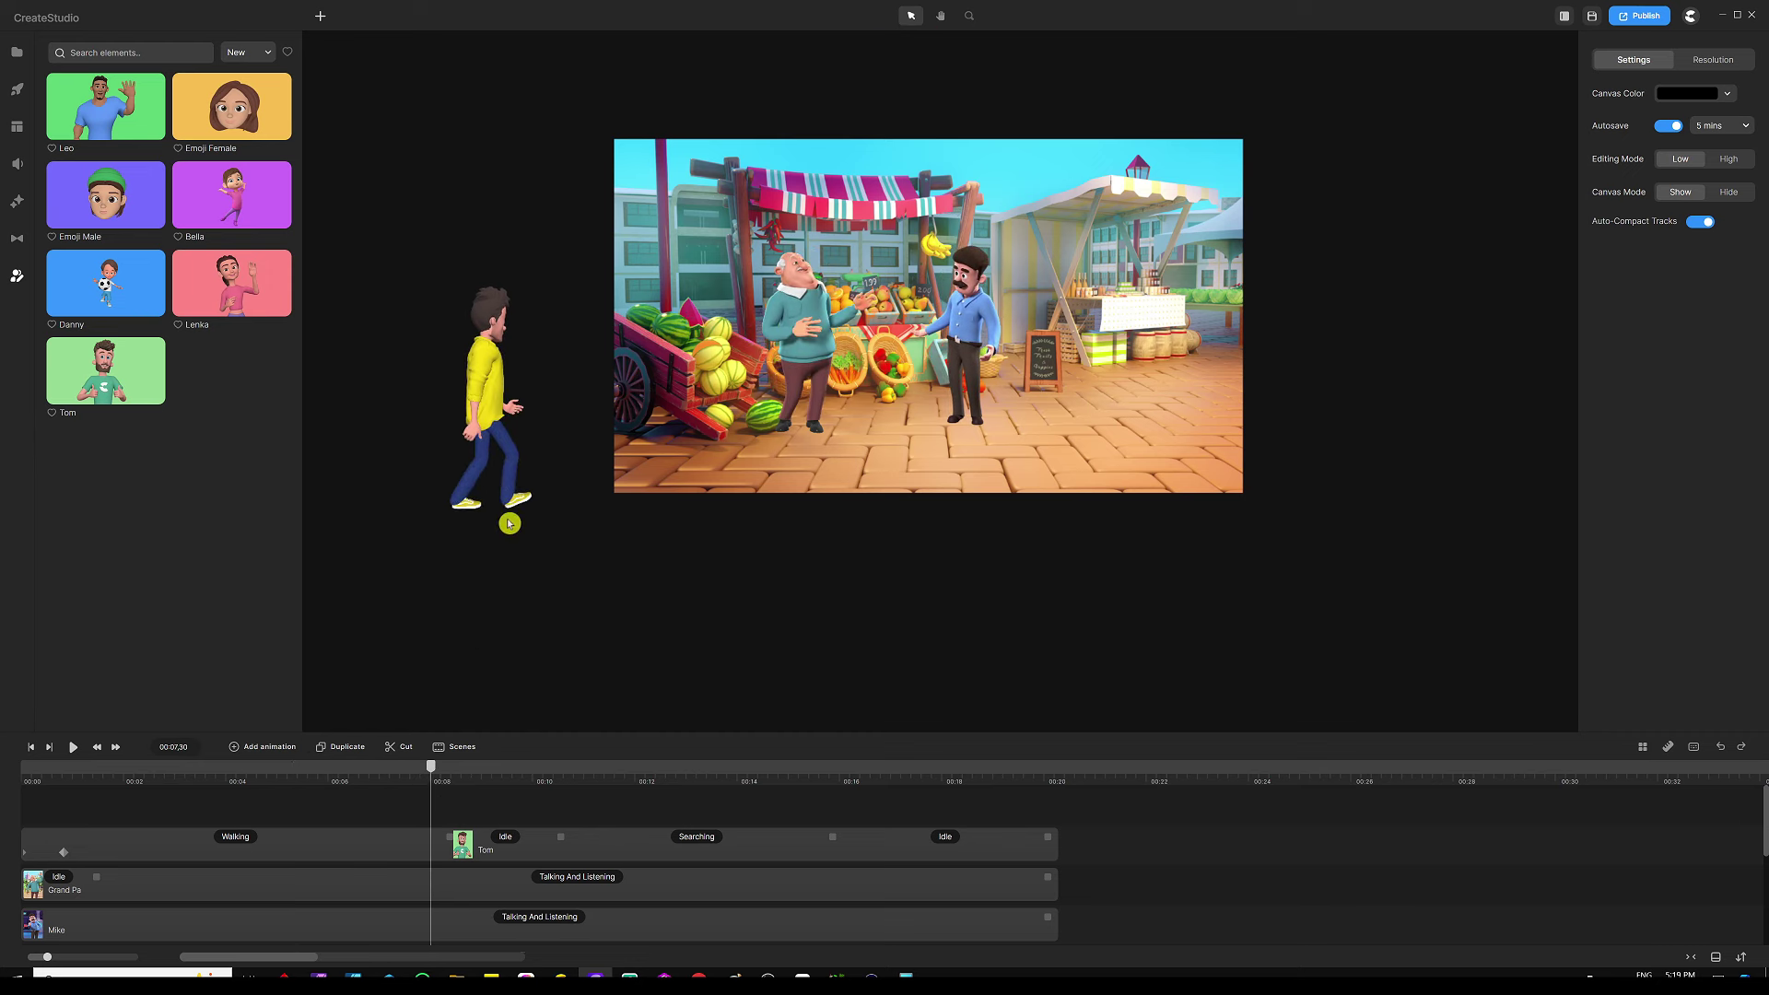
pyautogui.scroll(5, 509, 522)
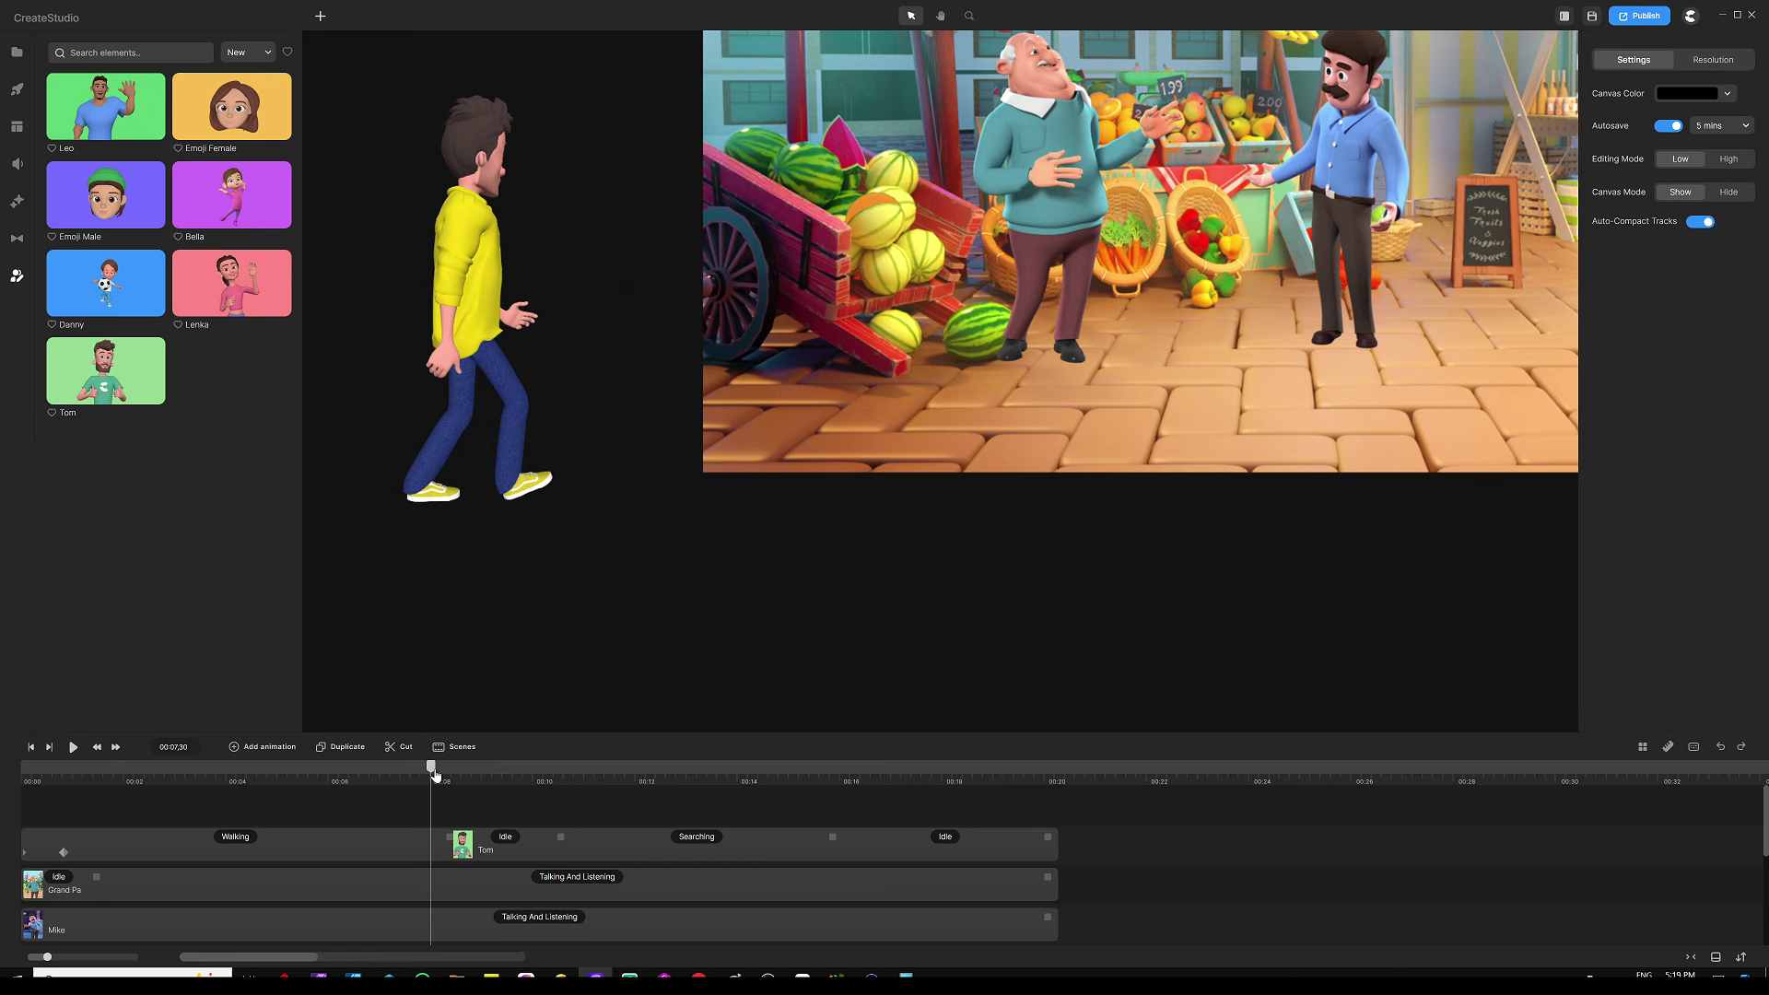
pyautogui.moveTo(436, 772)
pyautogui.mouseDown()
pyautogui.moveTo(463, 767)
pyautogui.moveTo(383, 779)
pyautogui.moveTo(442, 785)
pyautogui.mouseUp()
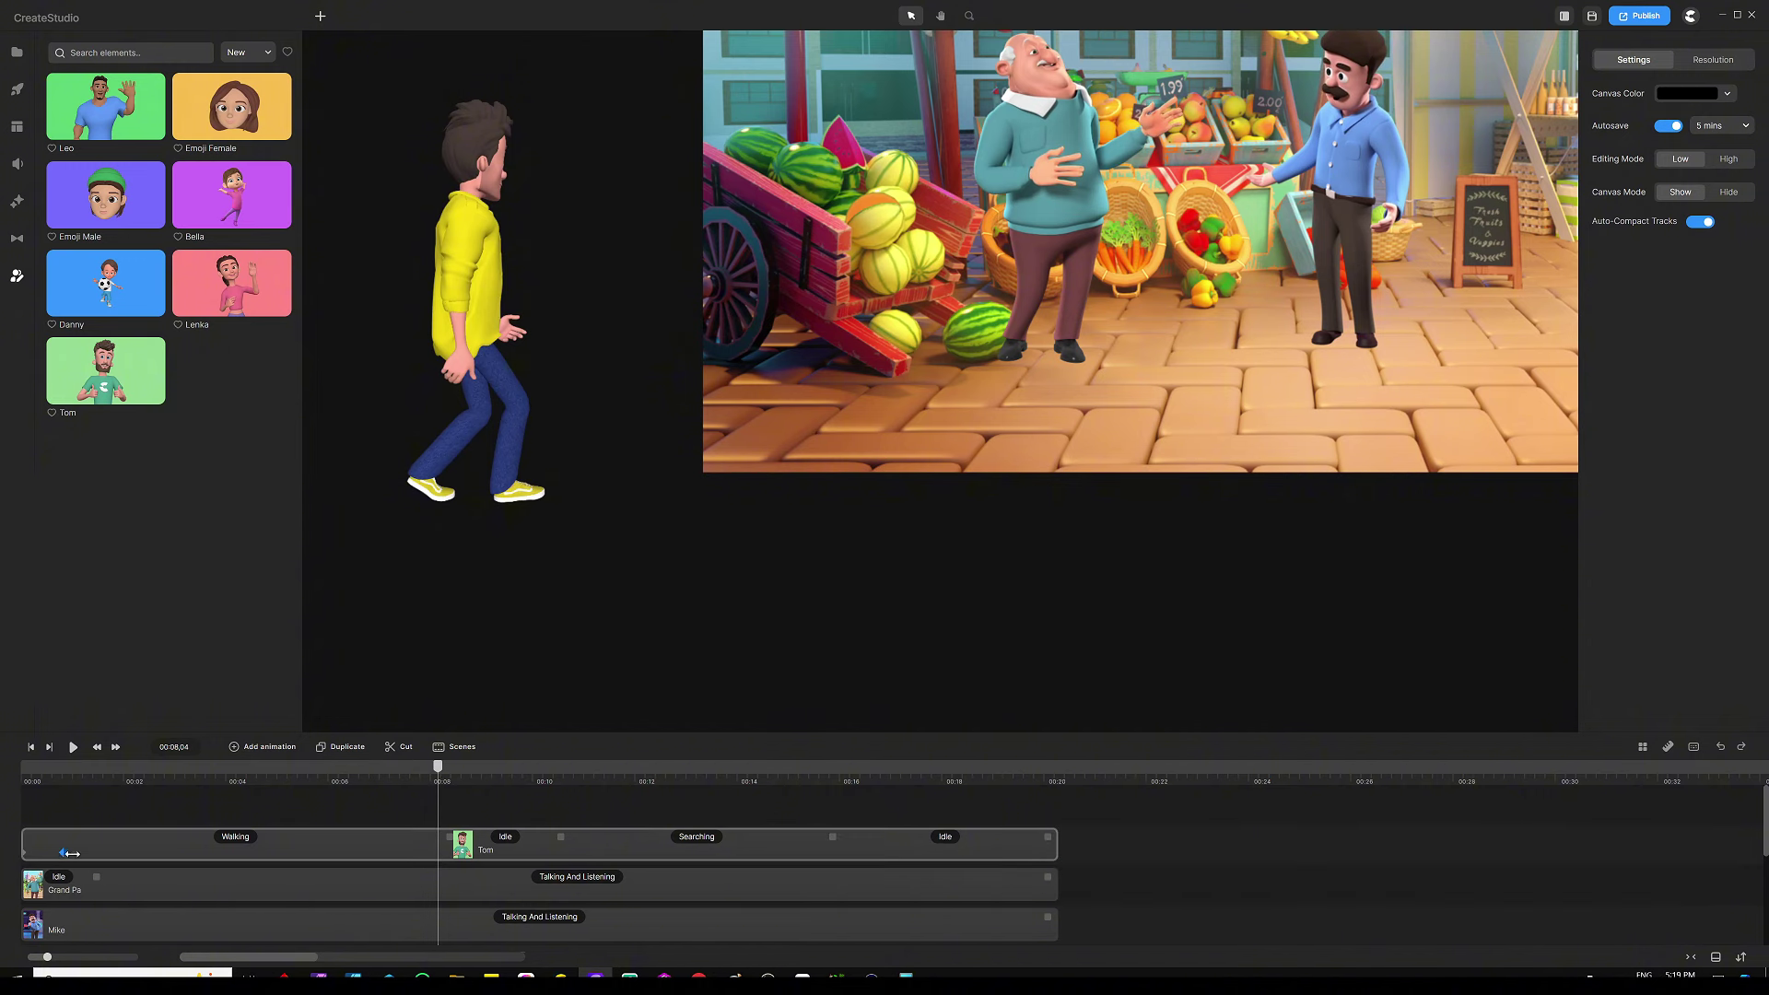
pyautogui.click(435, 853)
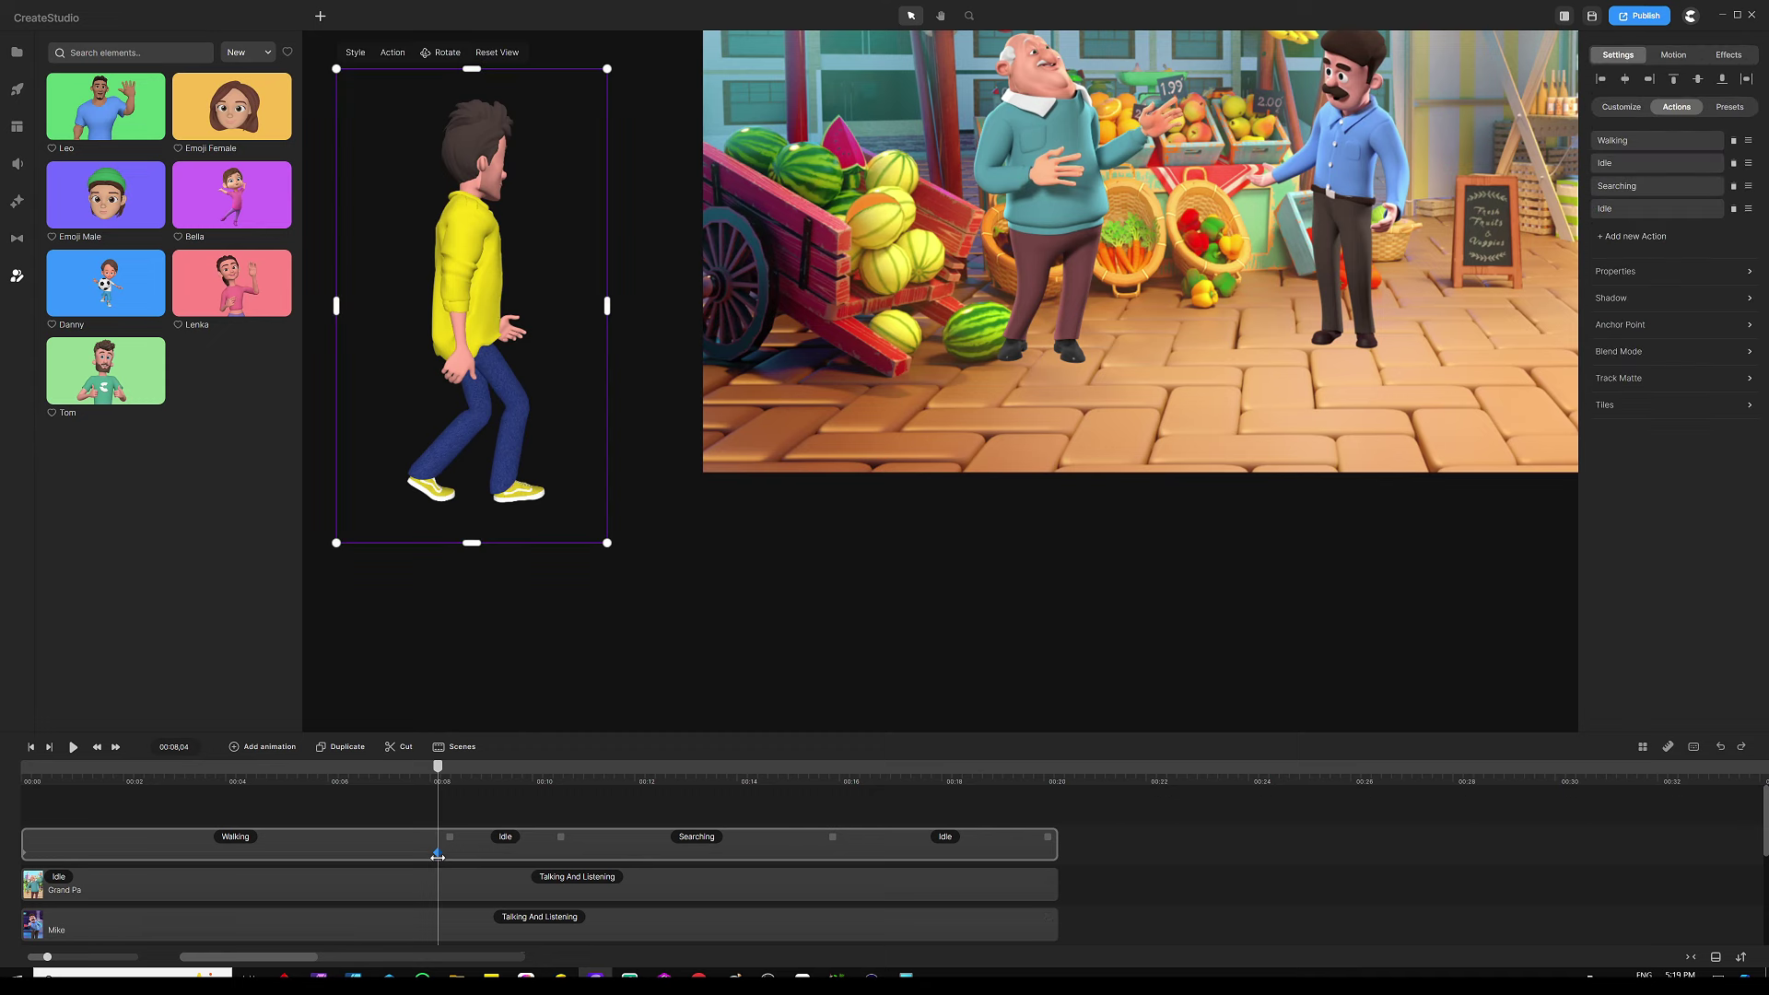
pyautogui.scroll(-3, 575, 535)
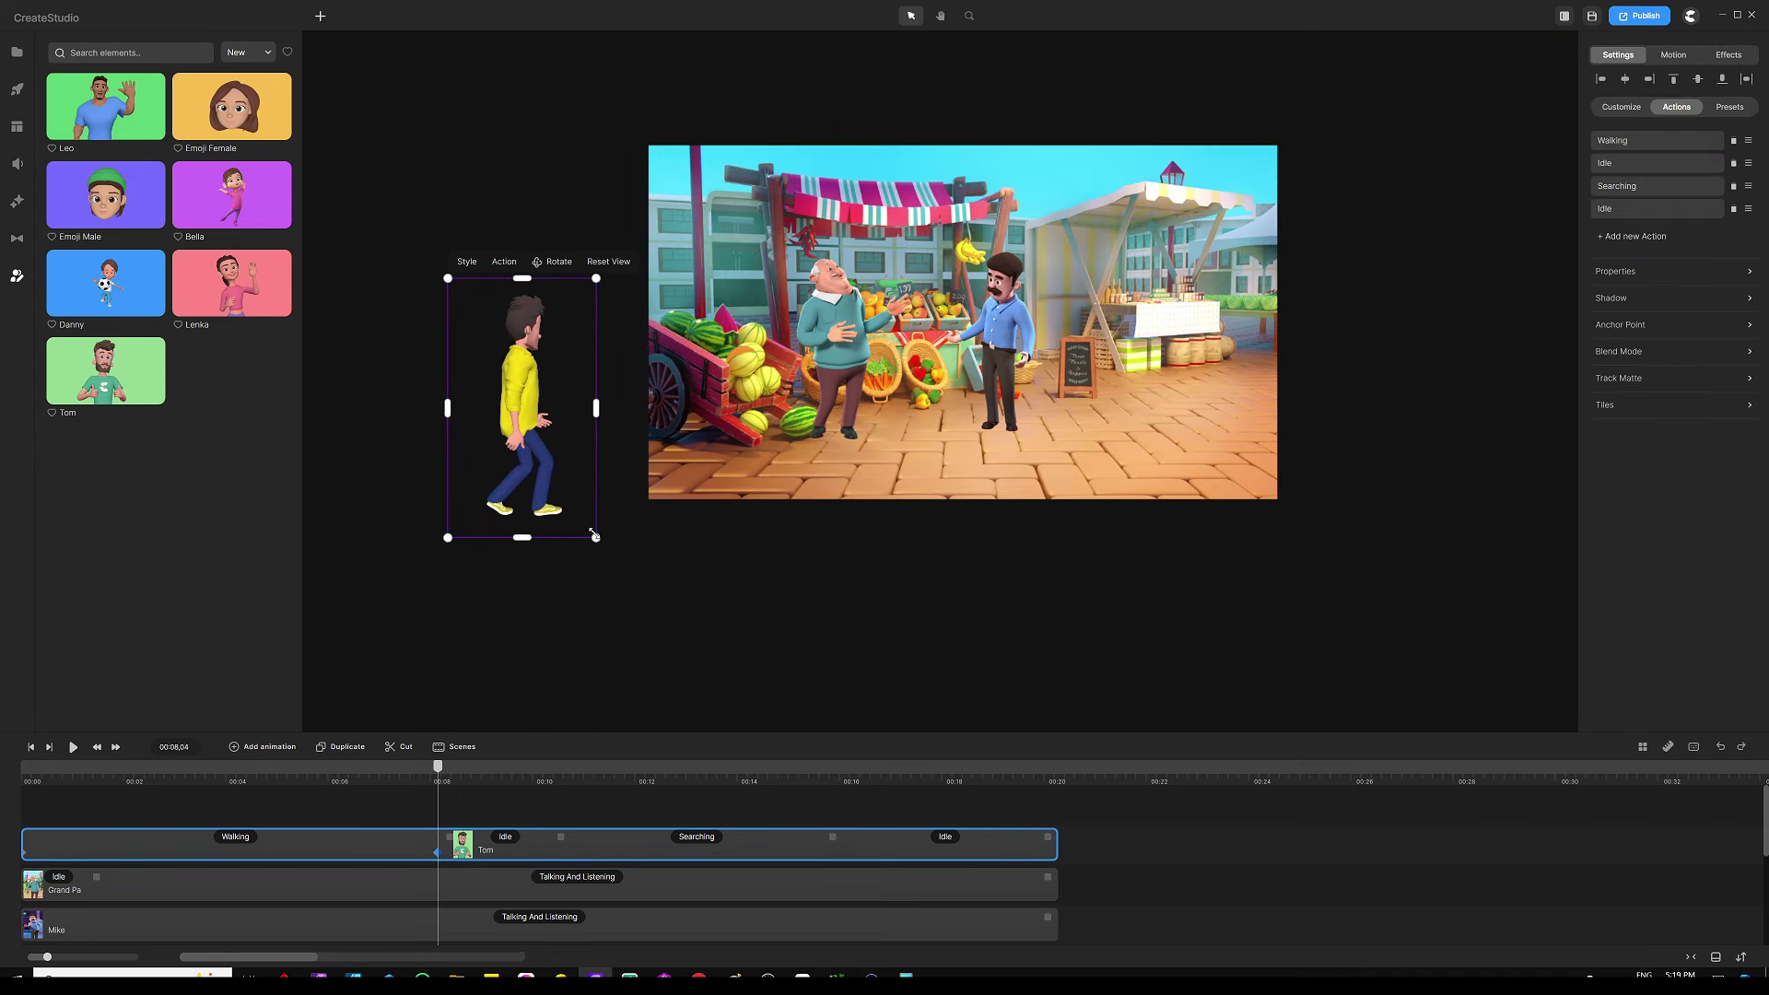
pyautogui.moveTo(522, 408); pyautogui.dragTo(959, 426)
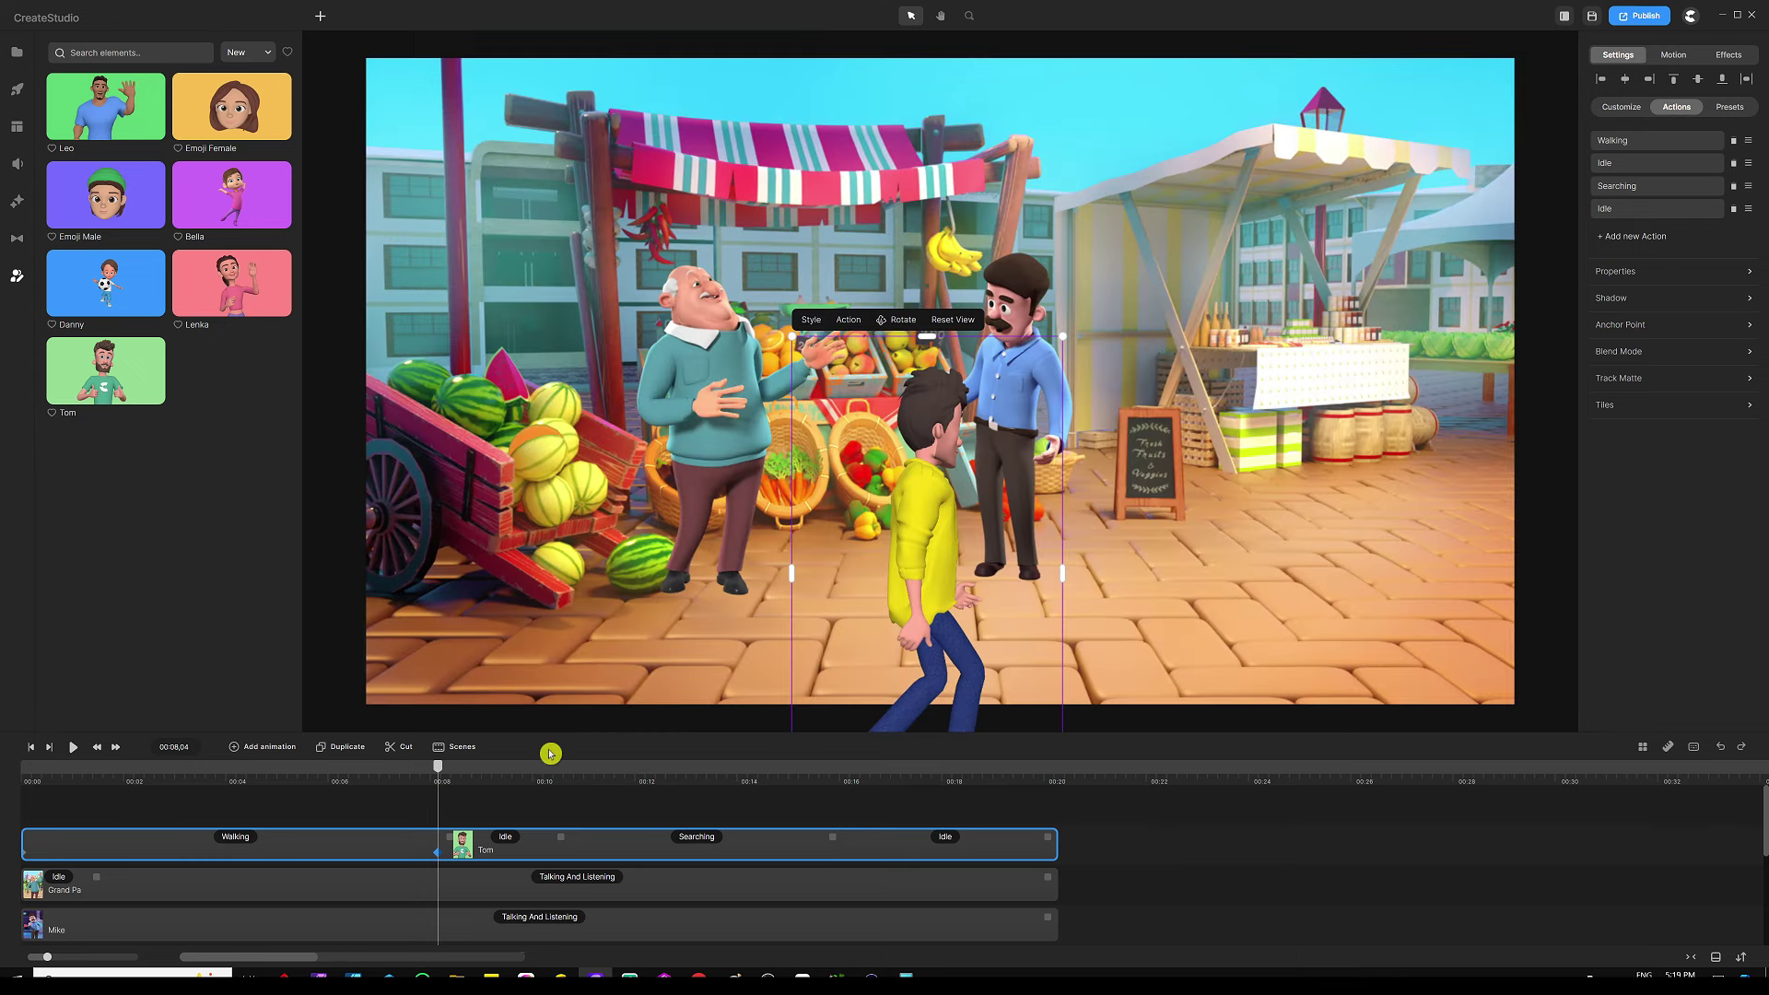
# Step: Set the Canvas Mode to Hide for layers outside the canvas
pyautogui.click(509, 805)
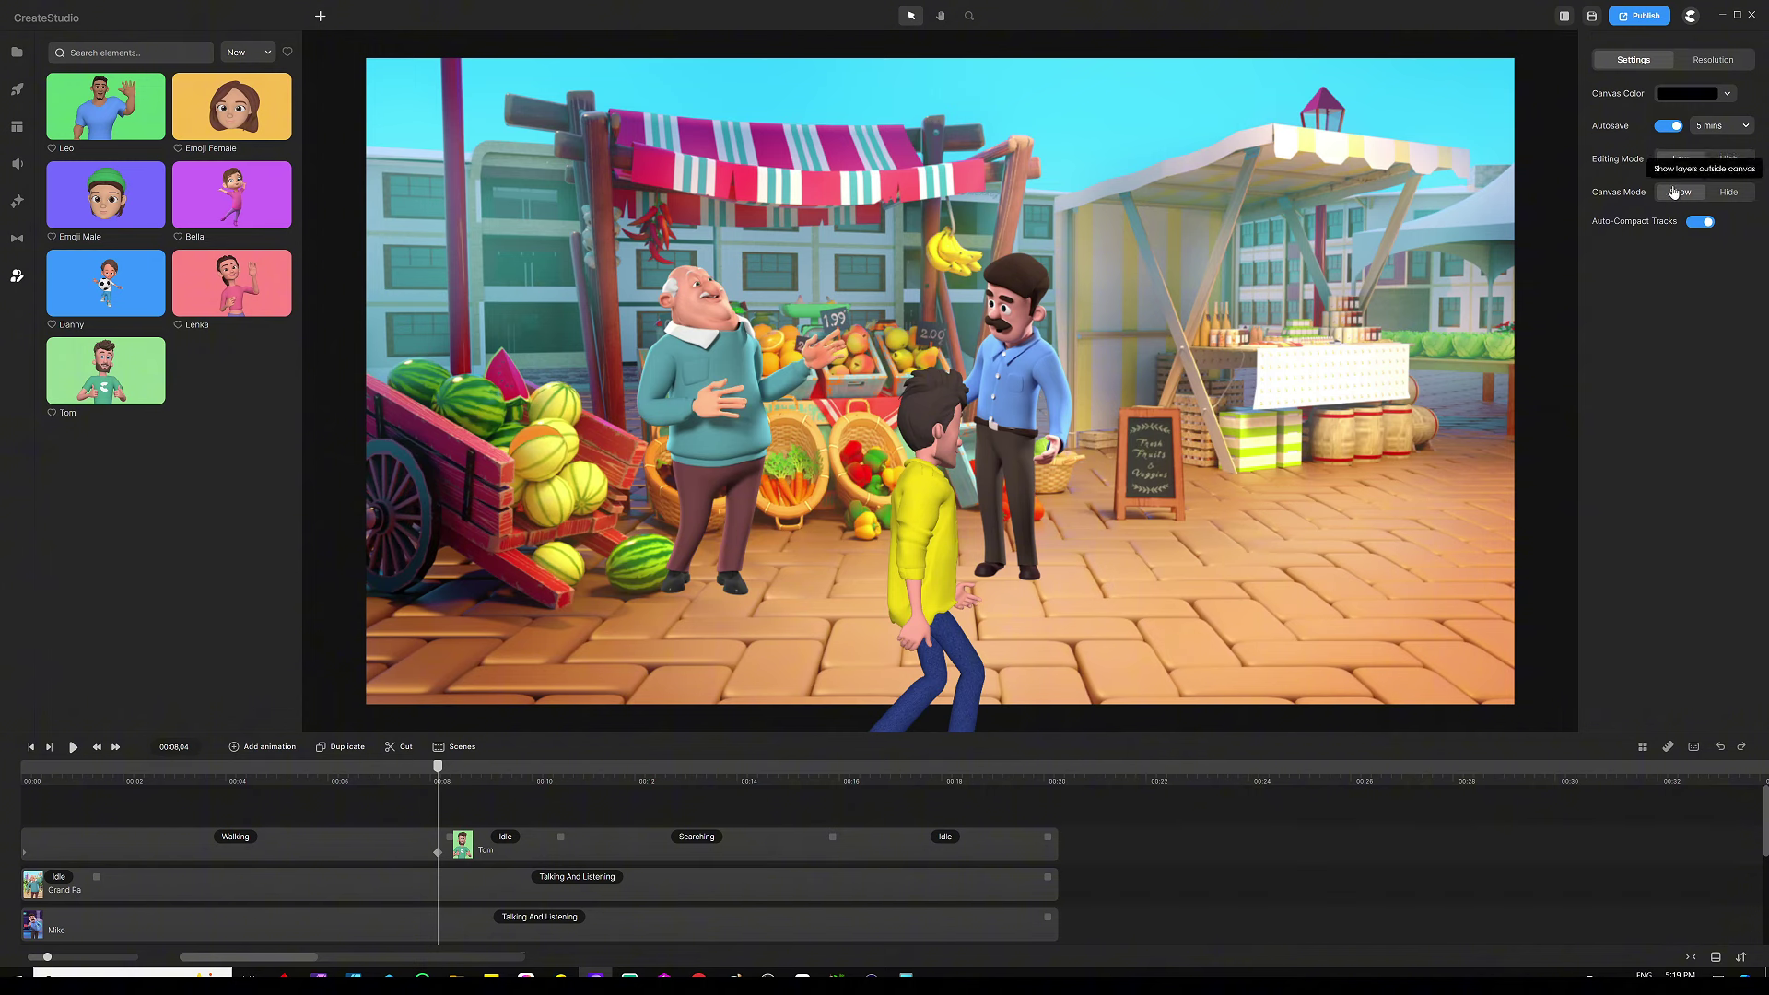
pyautogui.click(1729, 192)
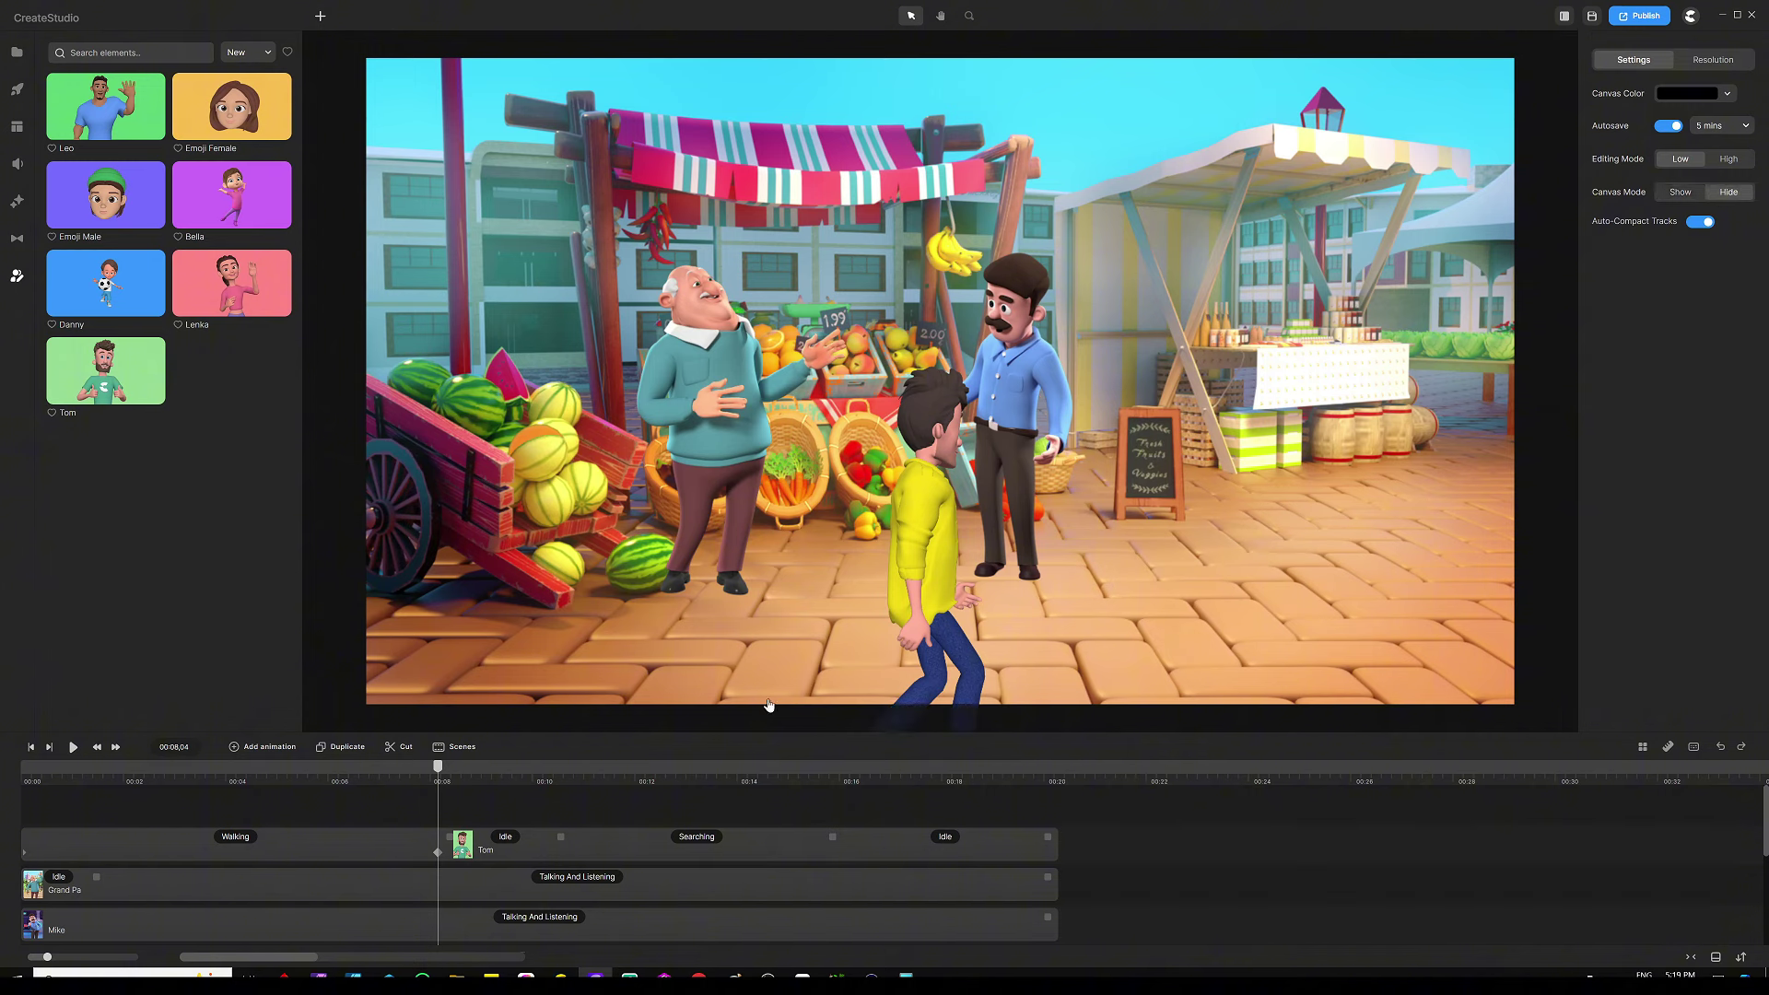
pyautogui.click(677, 810)
# Step: Play the scene from the start to review Tom's walk into the market and his turn at the stall
pyautogui.click(31, 747)
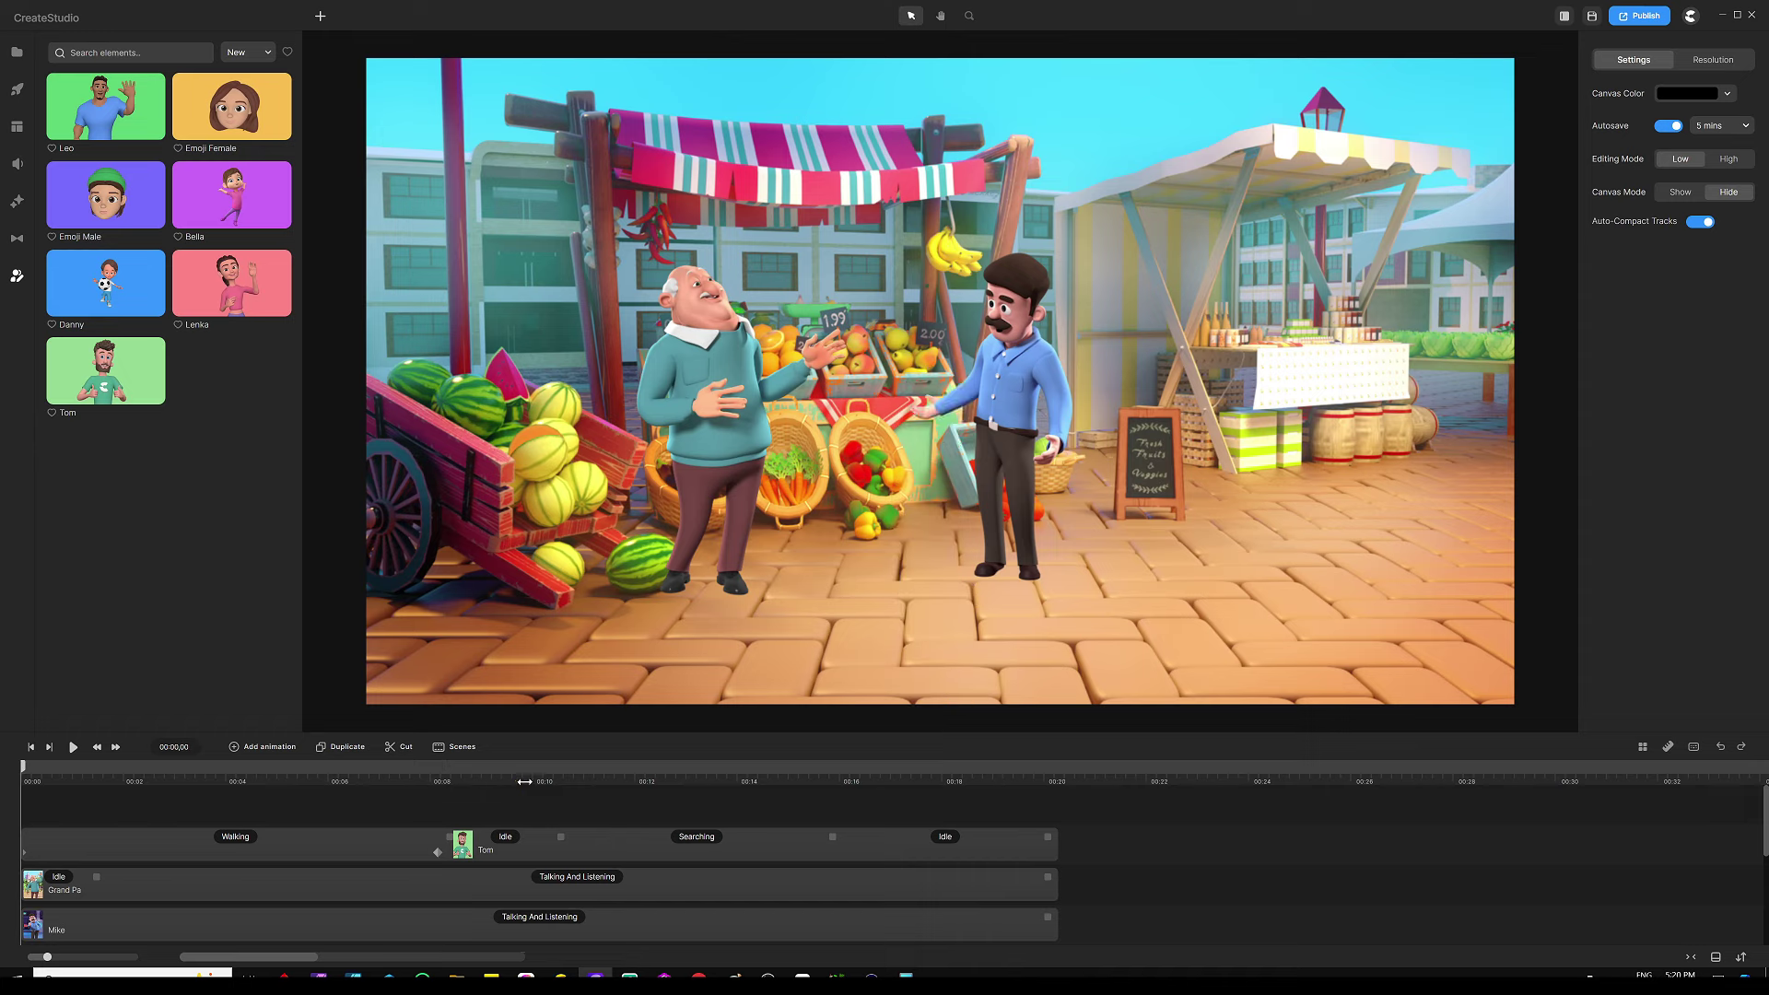
pyautogui.press('space')
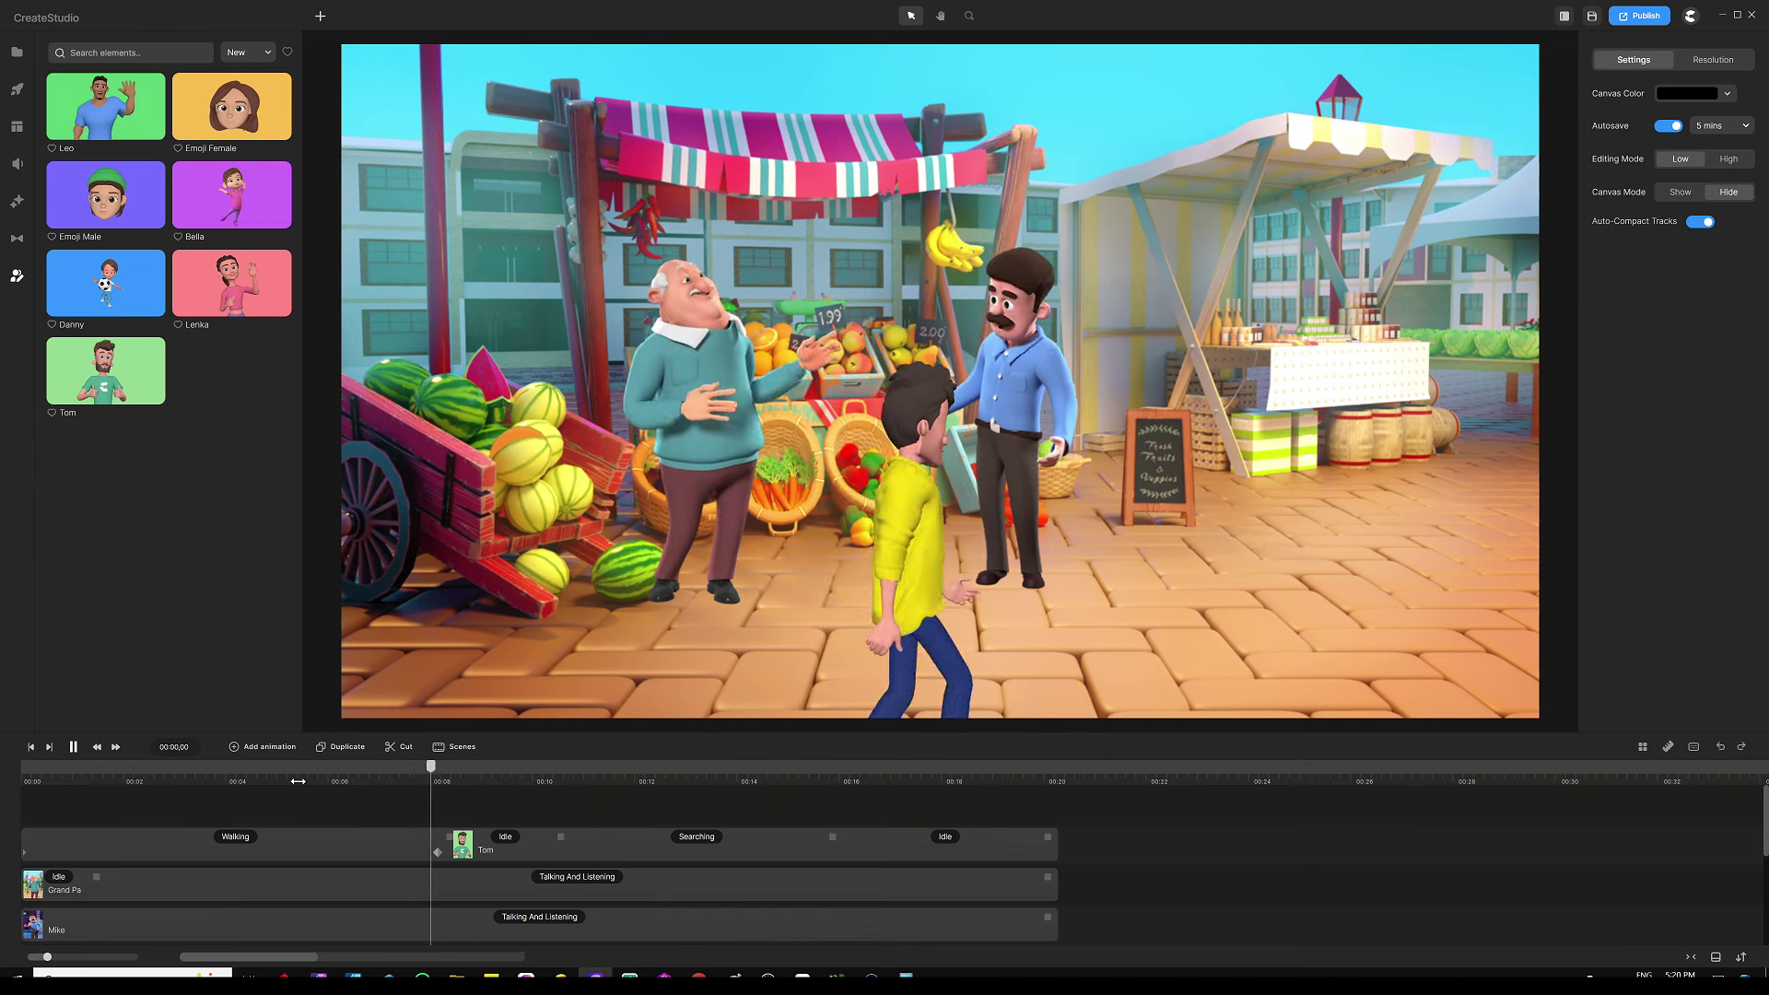
pyautogui.click(490, 765)
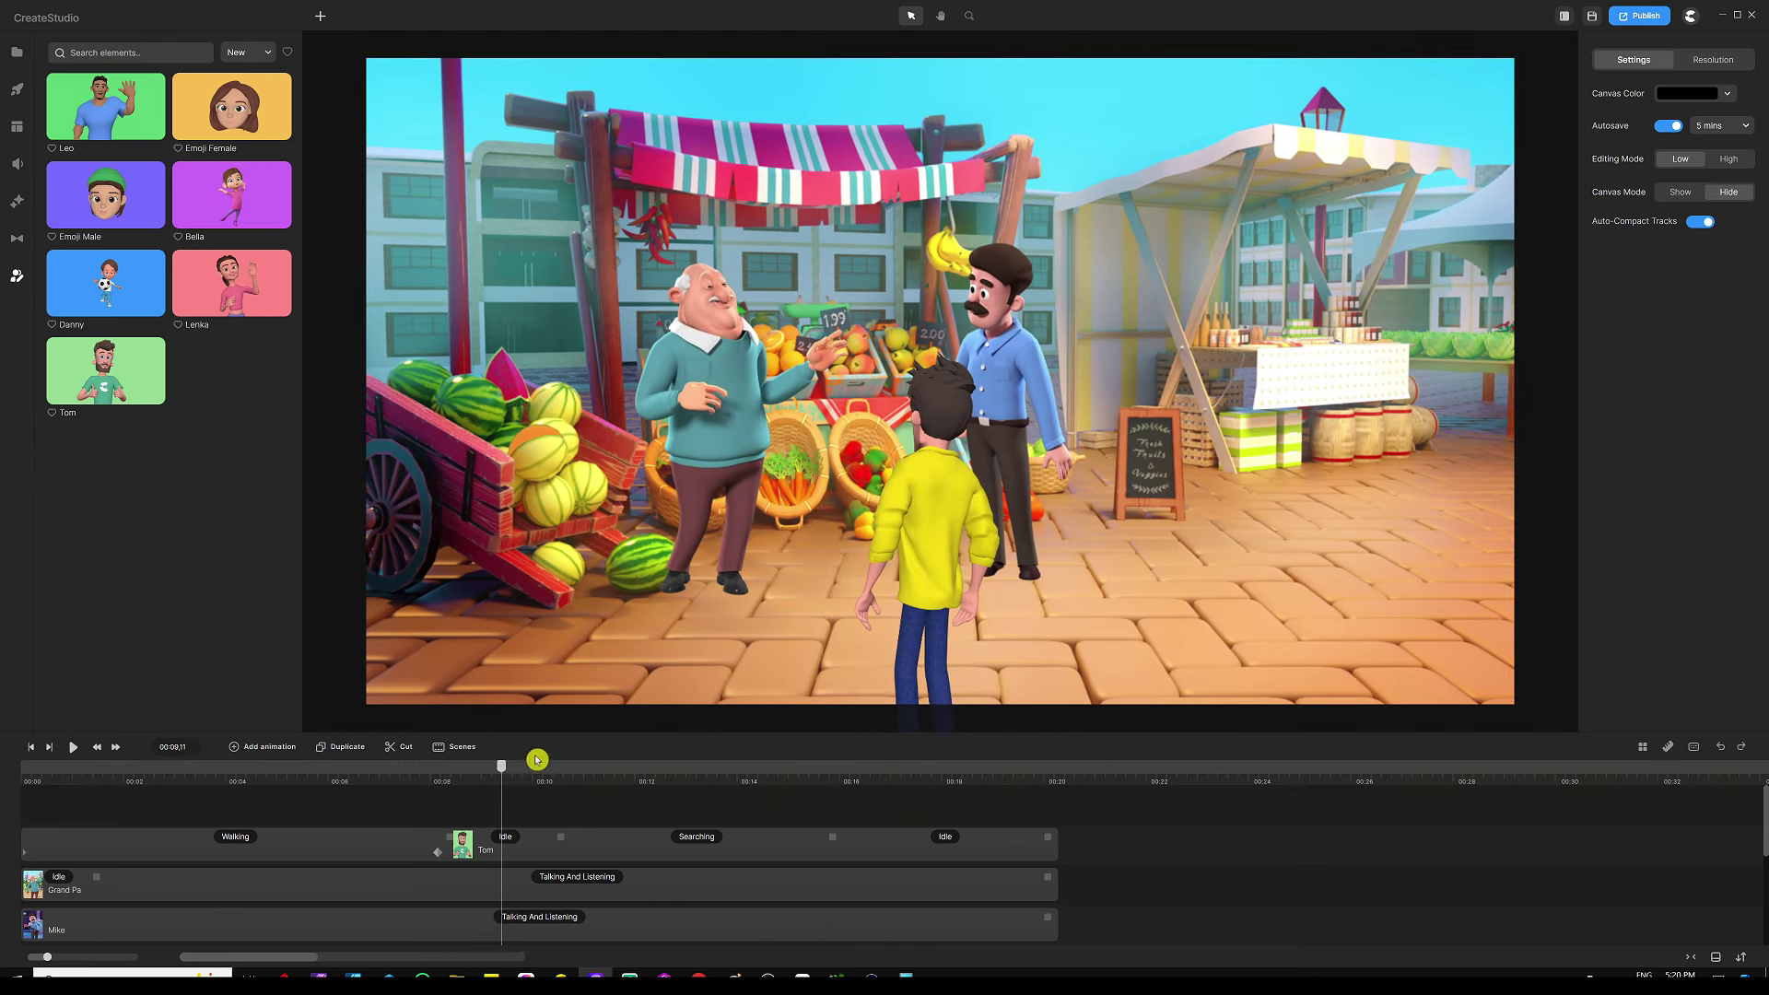
# Step: Add a Character View animation to Tom starting at his end position keyframe at 00:08,04
pyautogui.moveTo(504, 770); pyautogui.dragTo(441, 780)
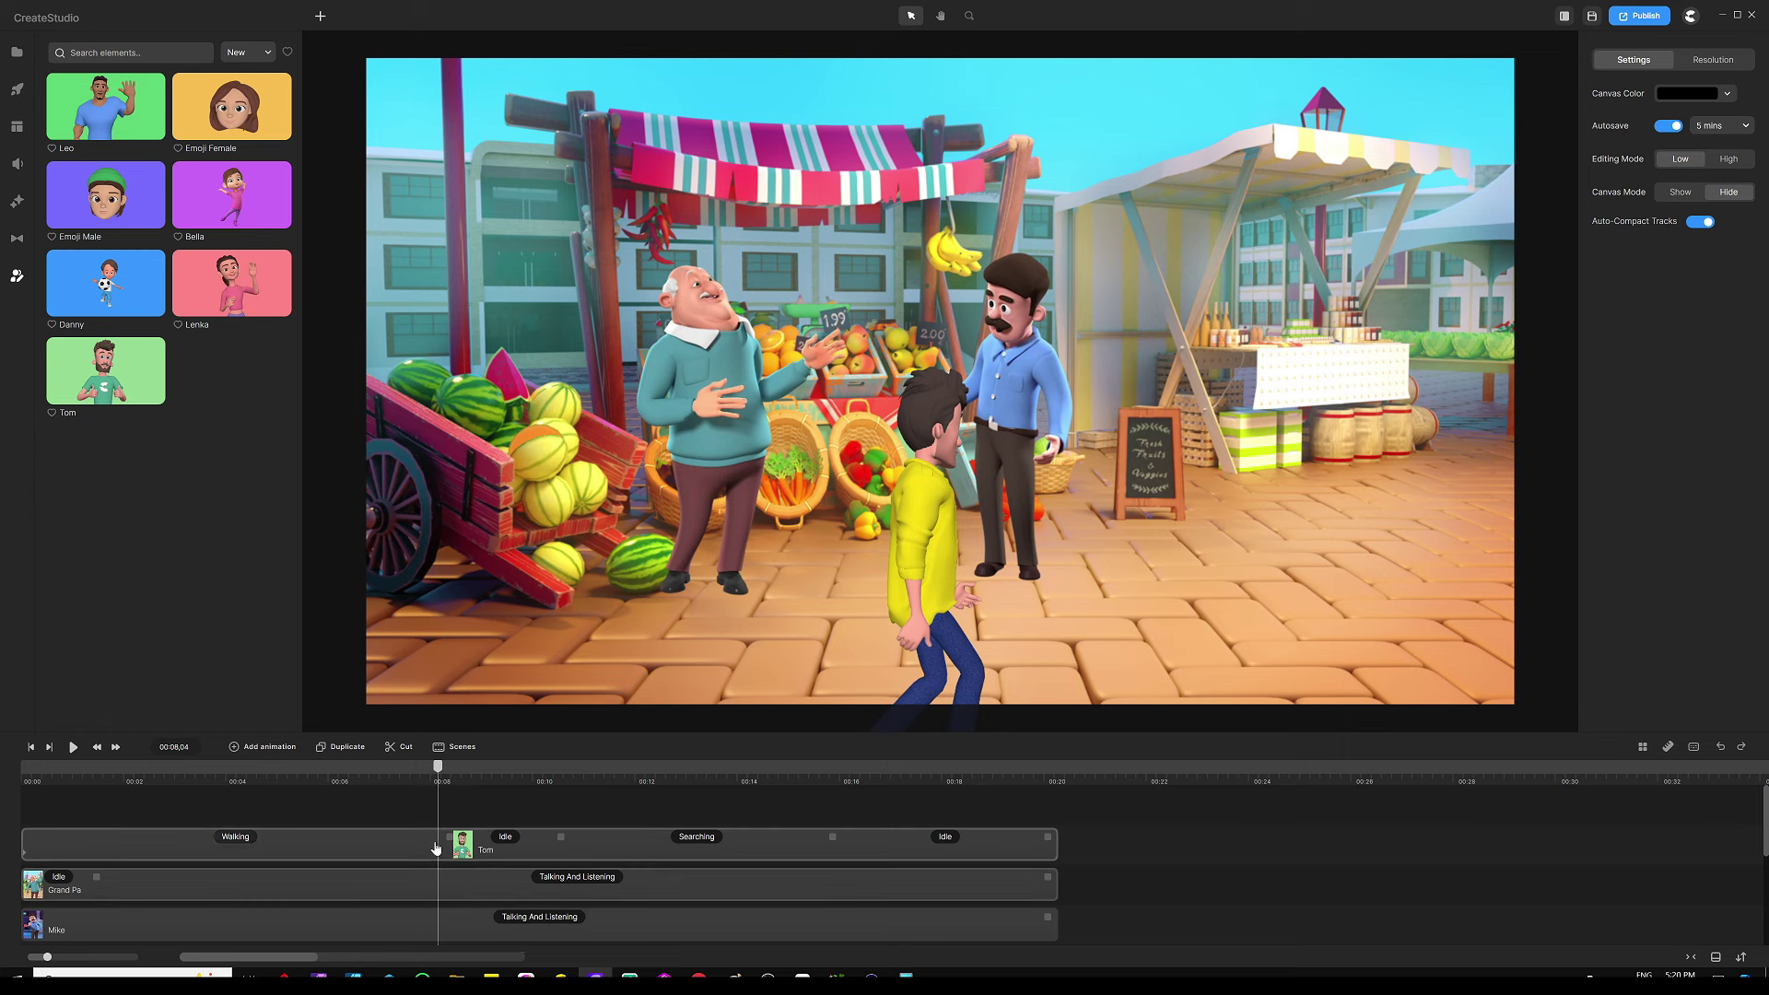
pyautogui.moveTo(454, 841); pyautogui.dragTo(452, 862)
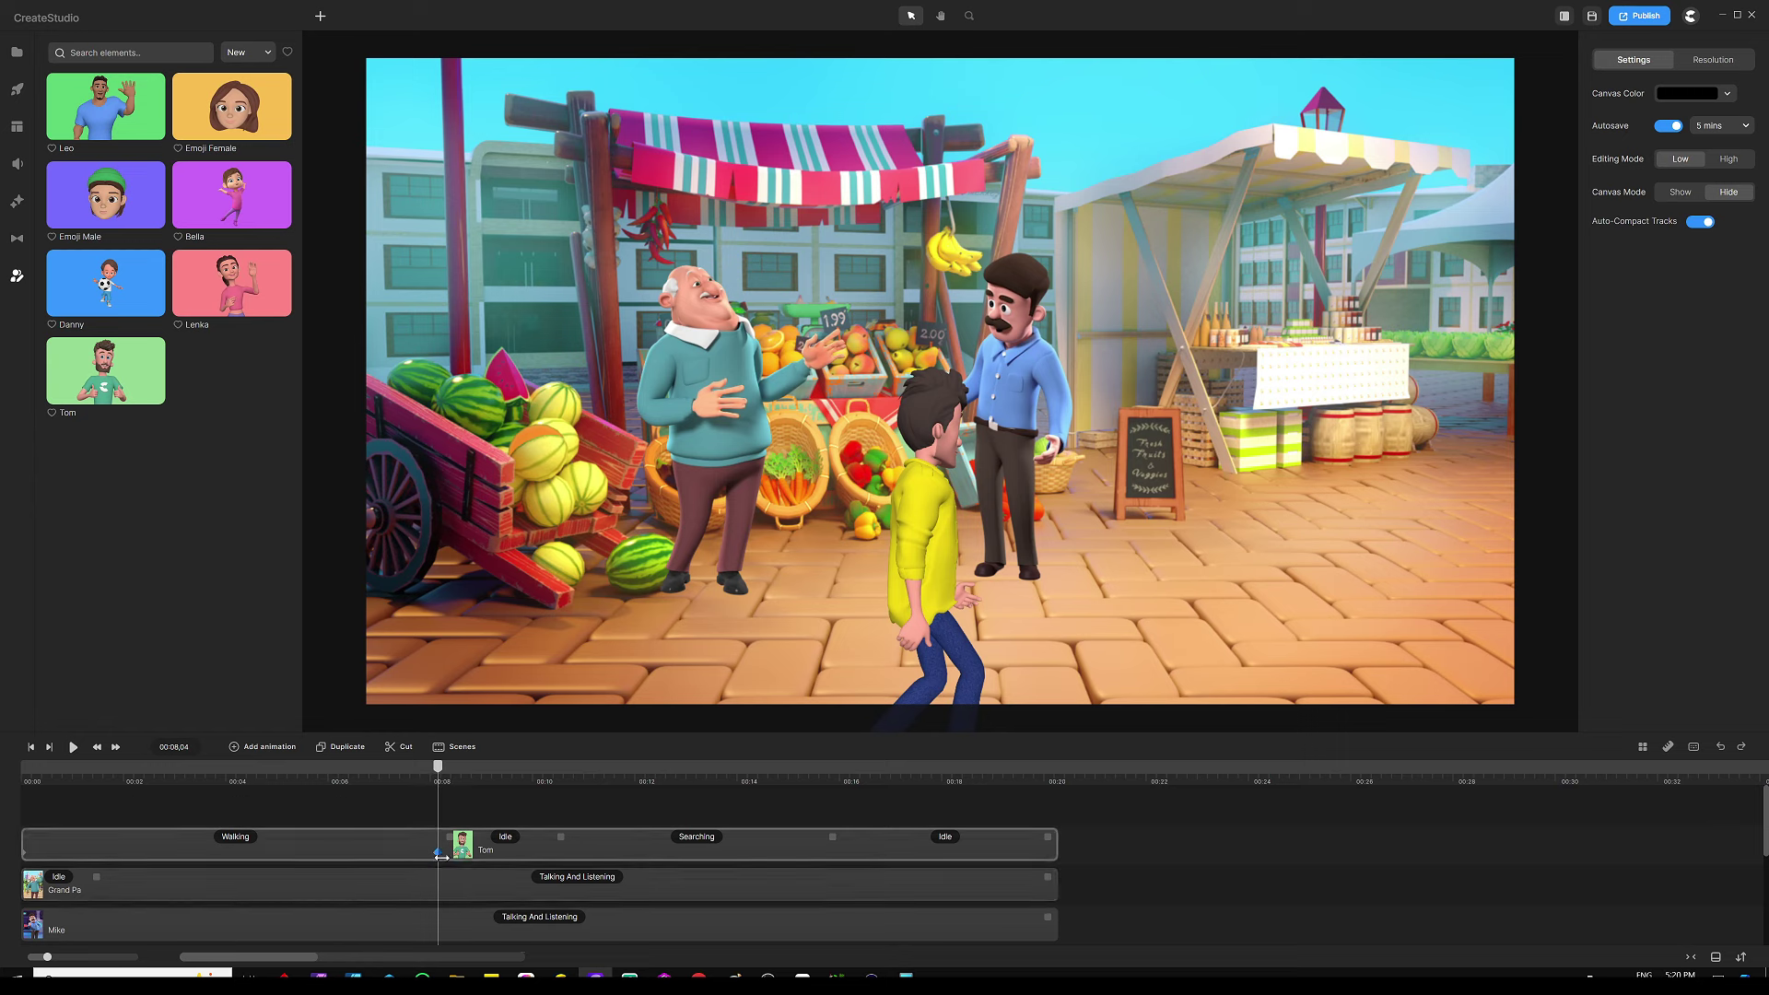
pyautogui.click(494, 861)
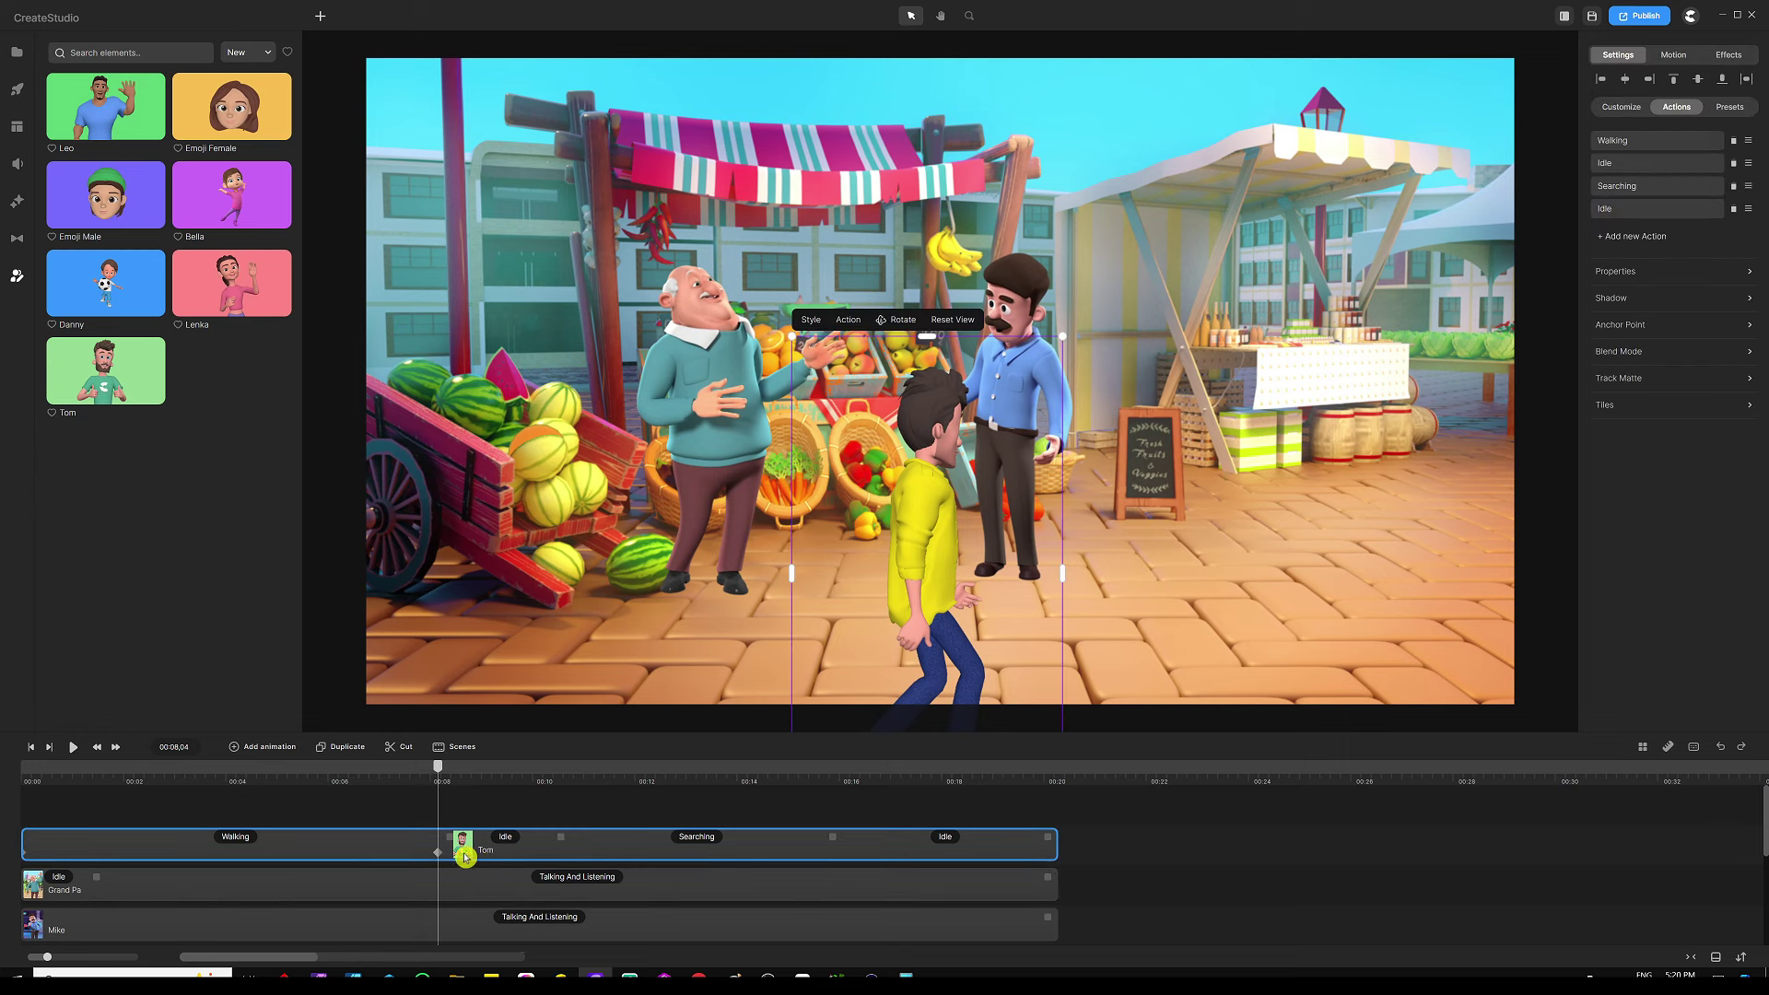
pyautogui.click(281, 749)
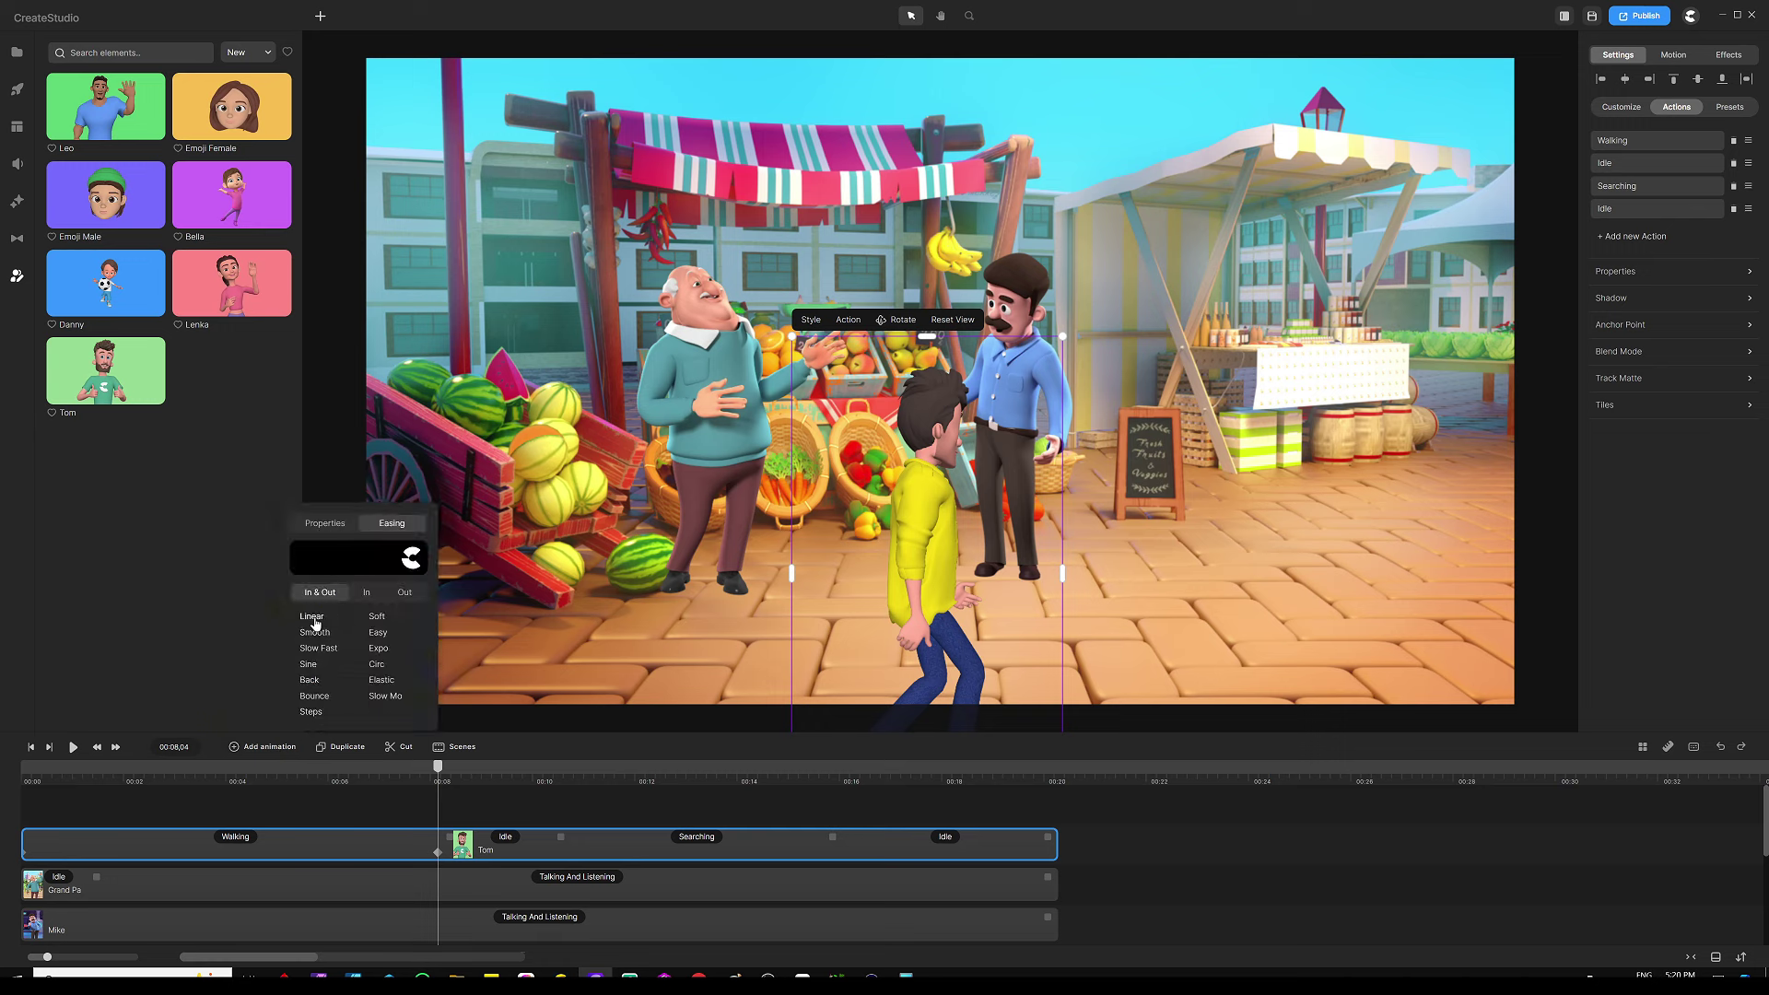
pyautogui.click(325, 524)
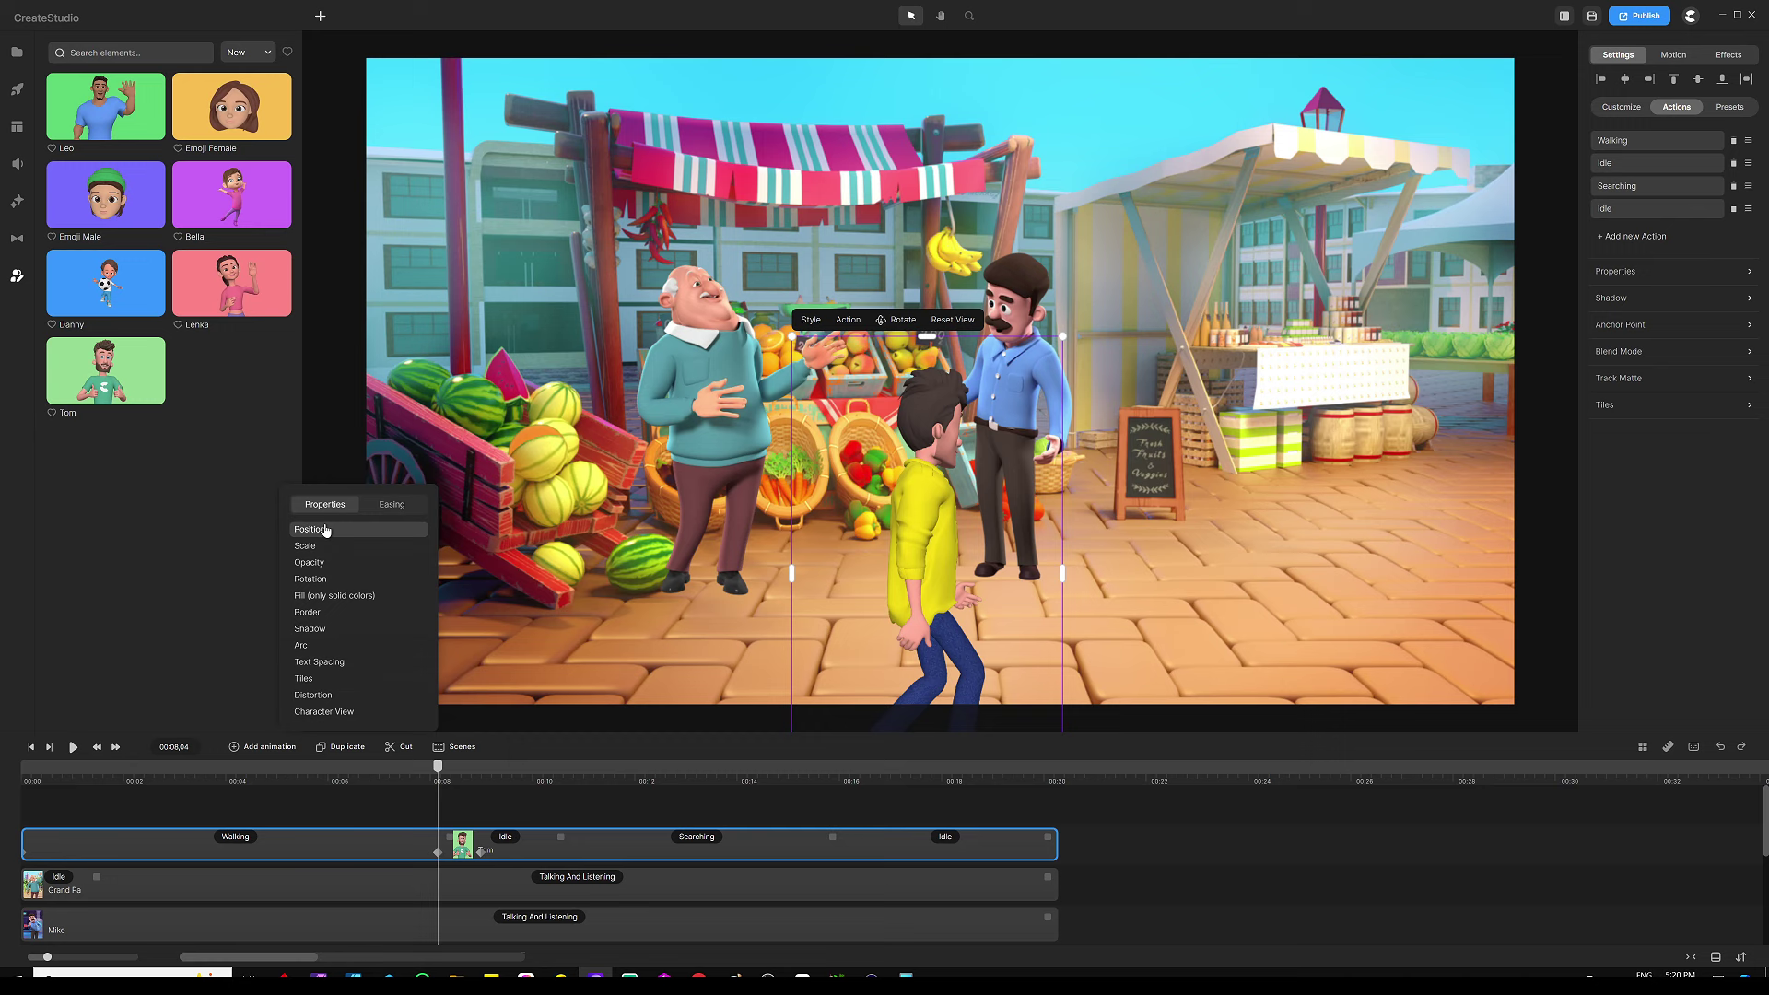
pyautogui.click(349, 712)
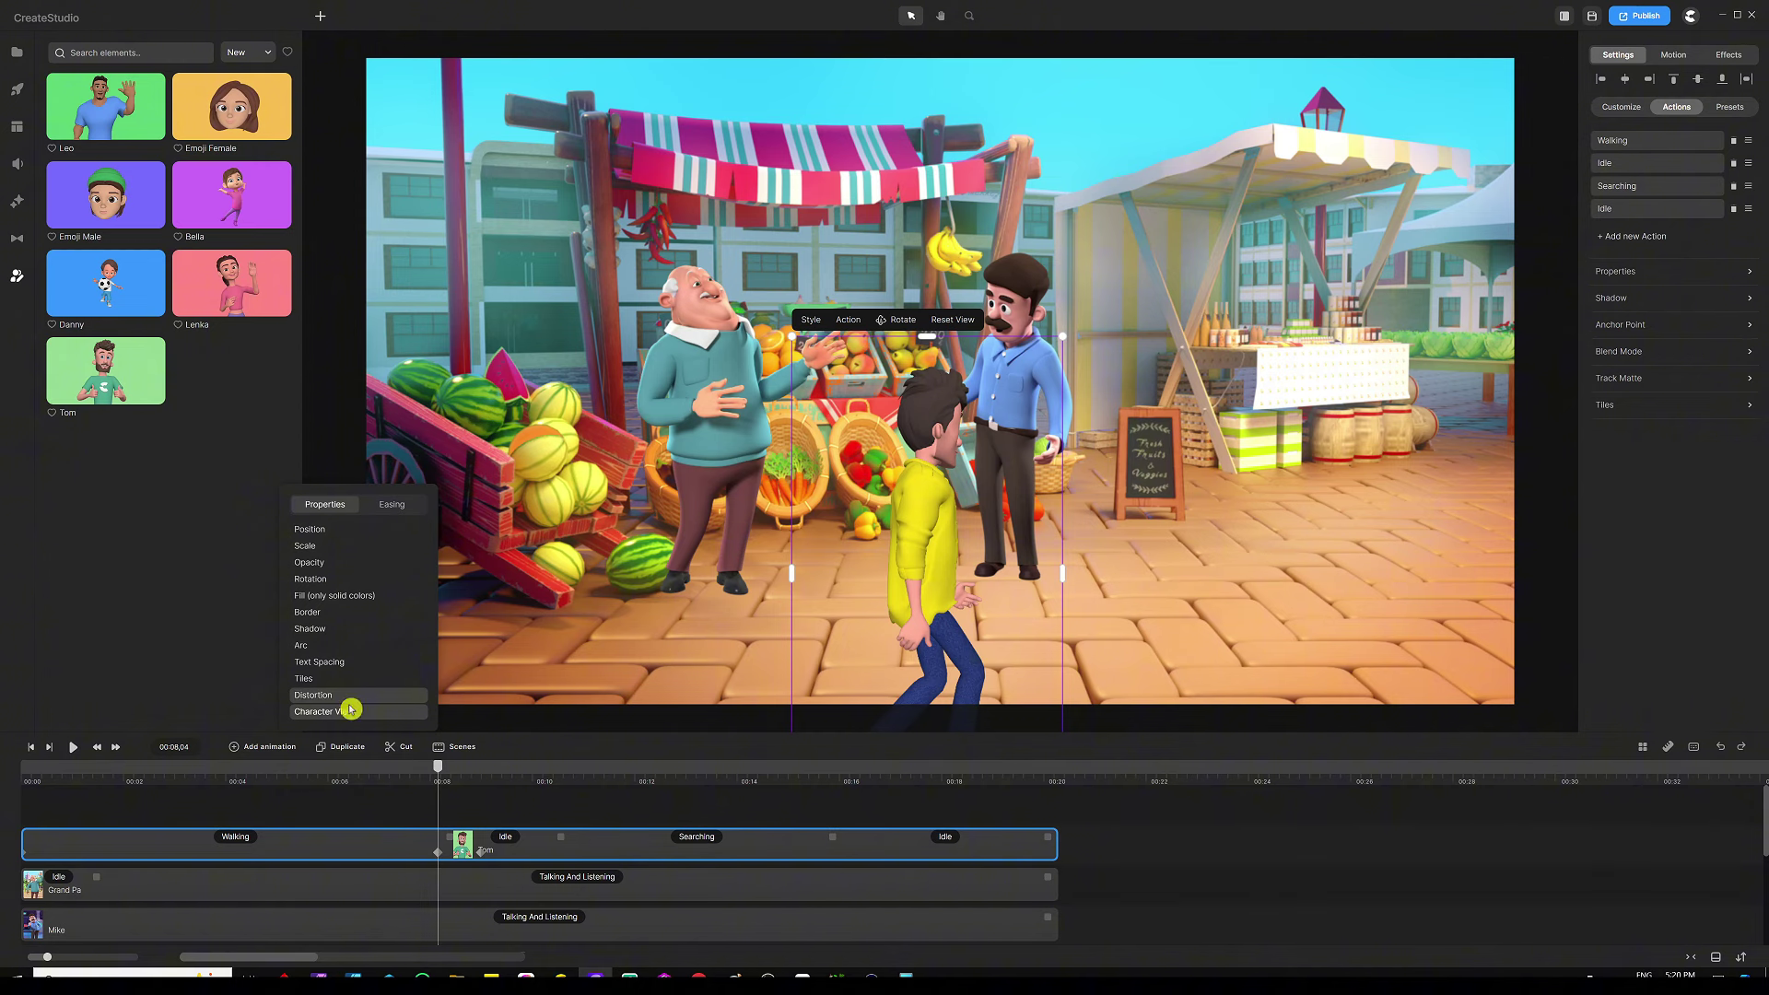
pyautogui.click(491, 808)
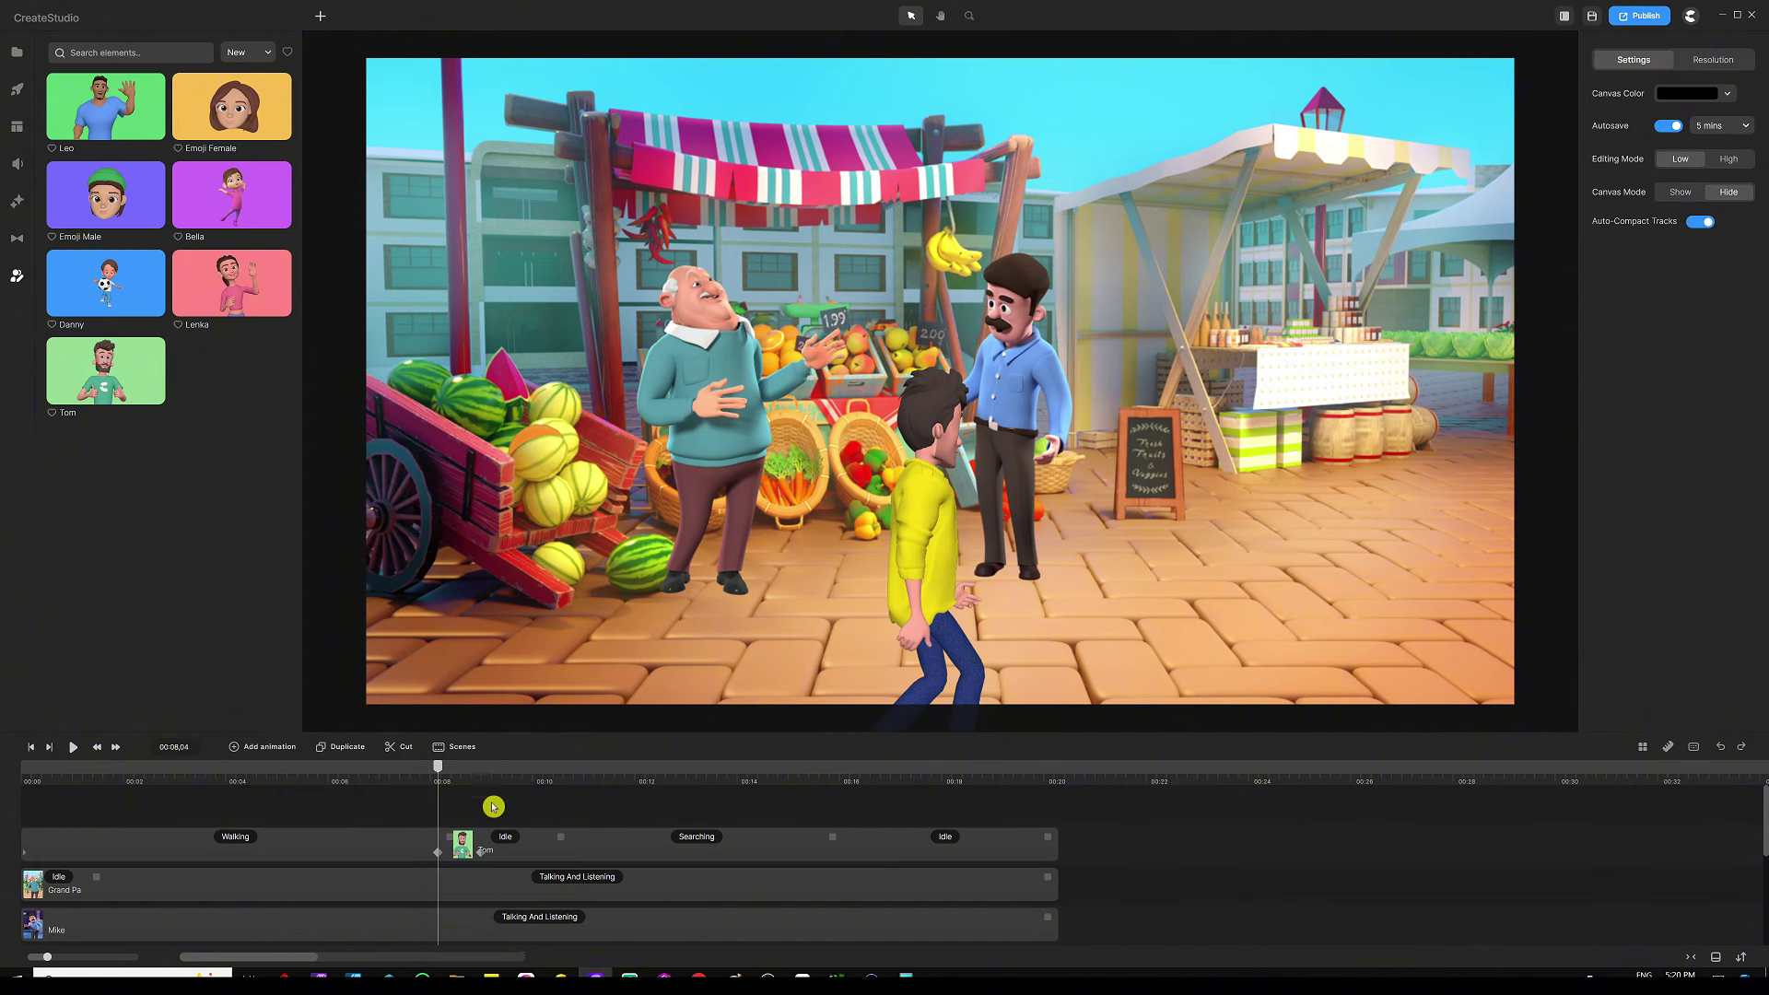
# Step: Rotate Tom at the Character View end keyframe at 00:08,29 so he faces Mike, and check the pose at 00:11,00
pyautogui.click(482, 854)
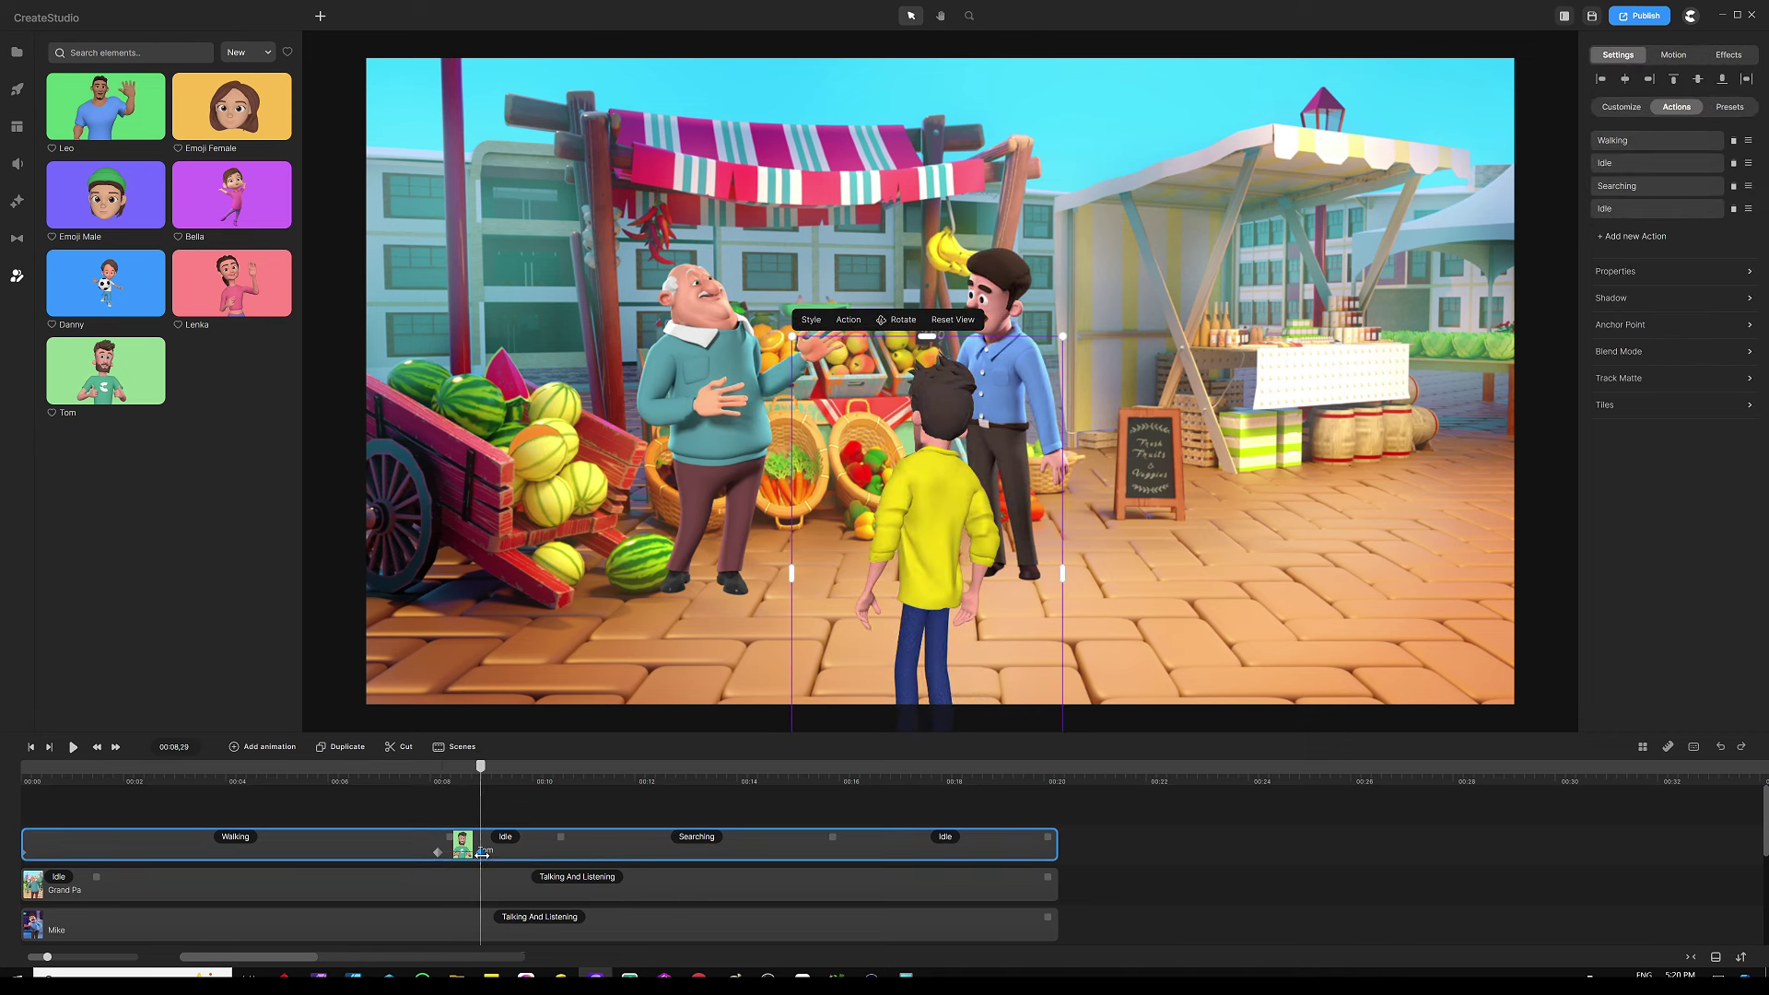
pyautogui.click(897, 320)
pyautogui.moveTo(957, 505); pyautogui.dragTo(776, 505)
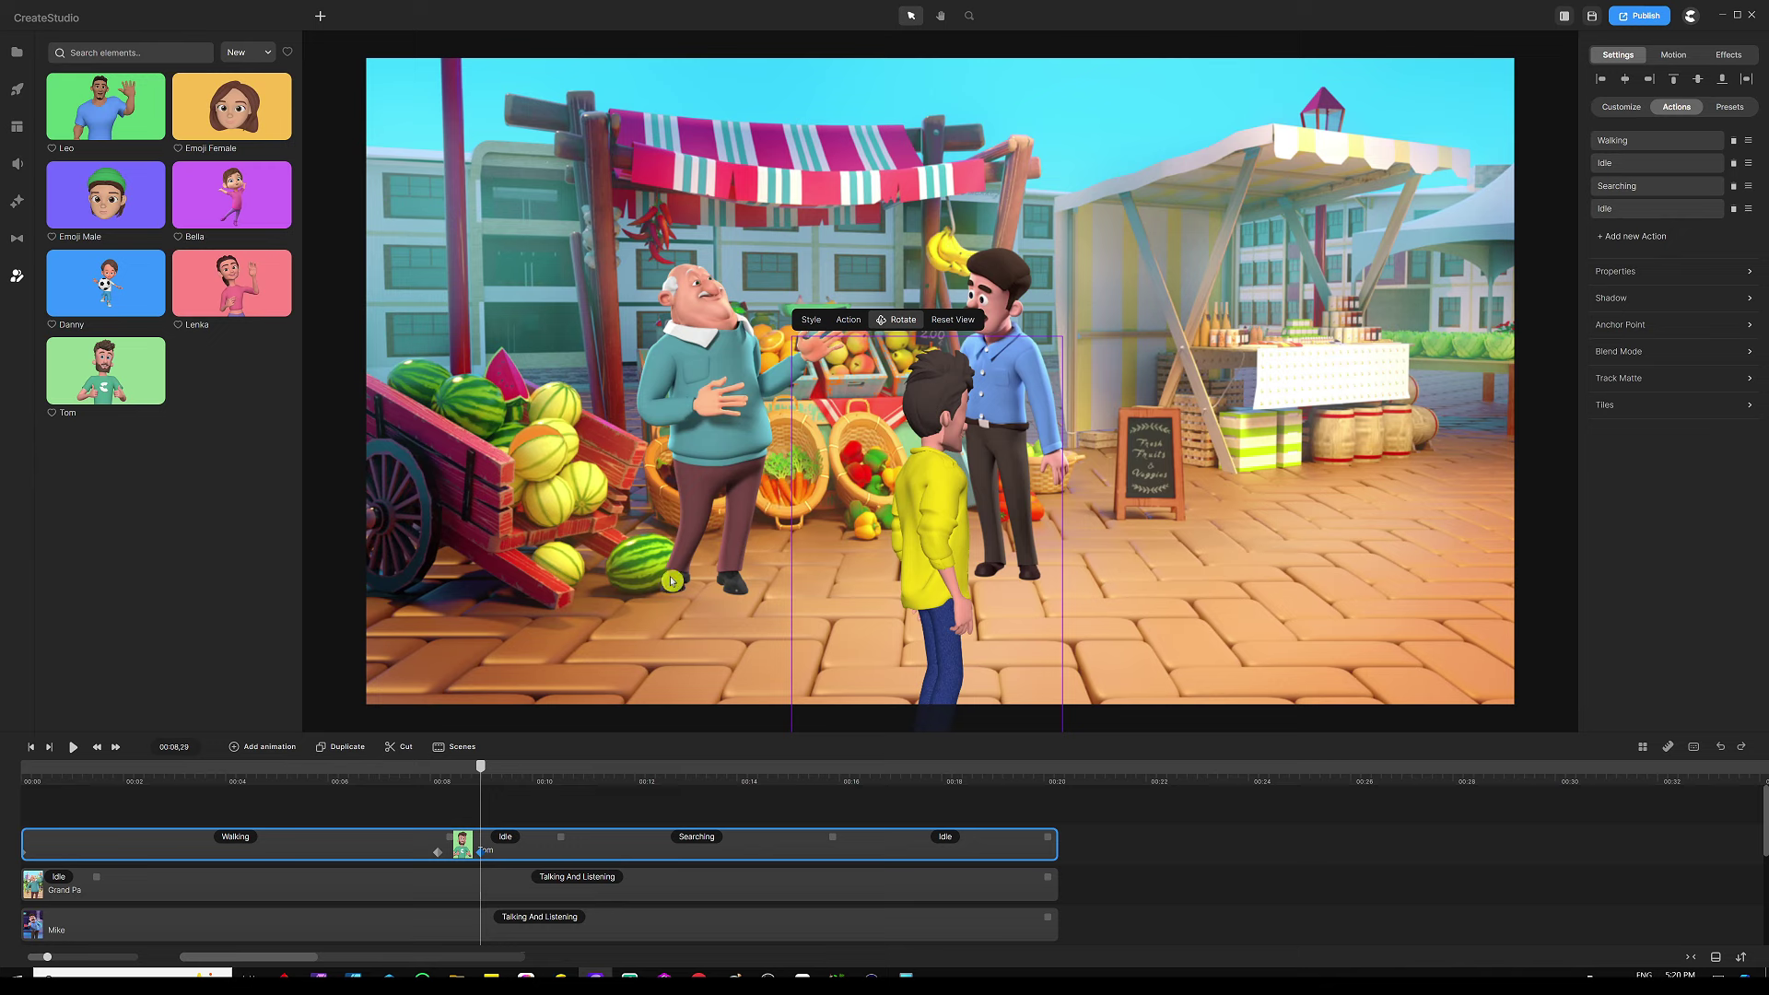
pyautogui.moveTo(480, 770); pyautogui.dragTo(585, 782)
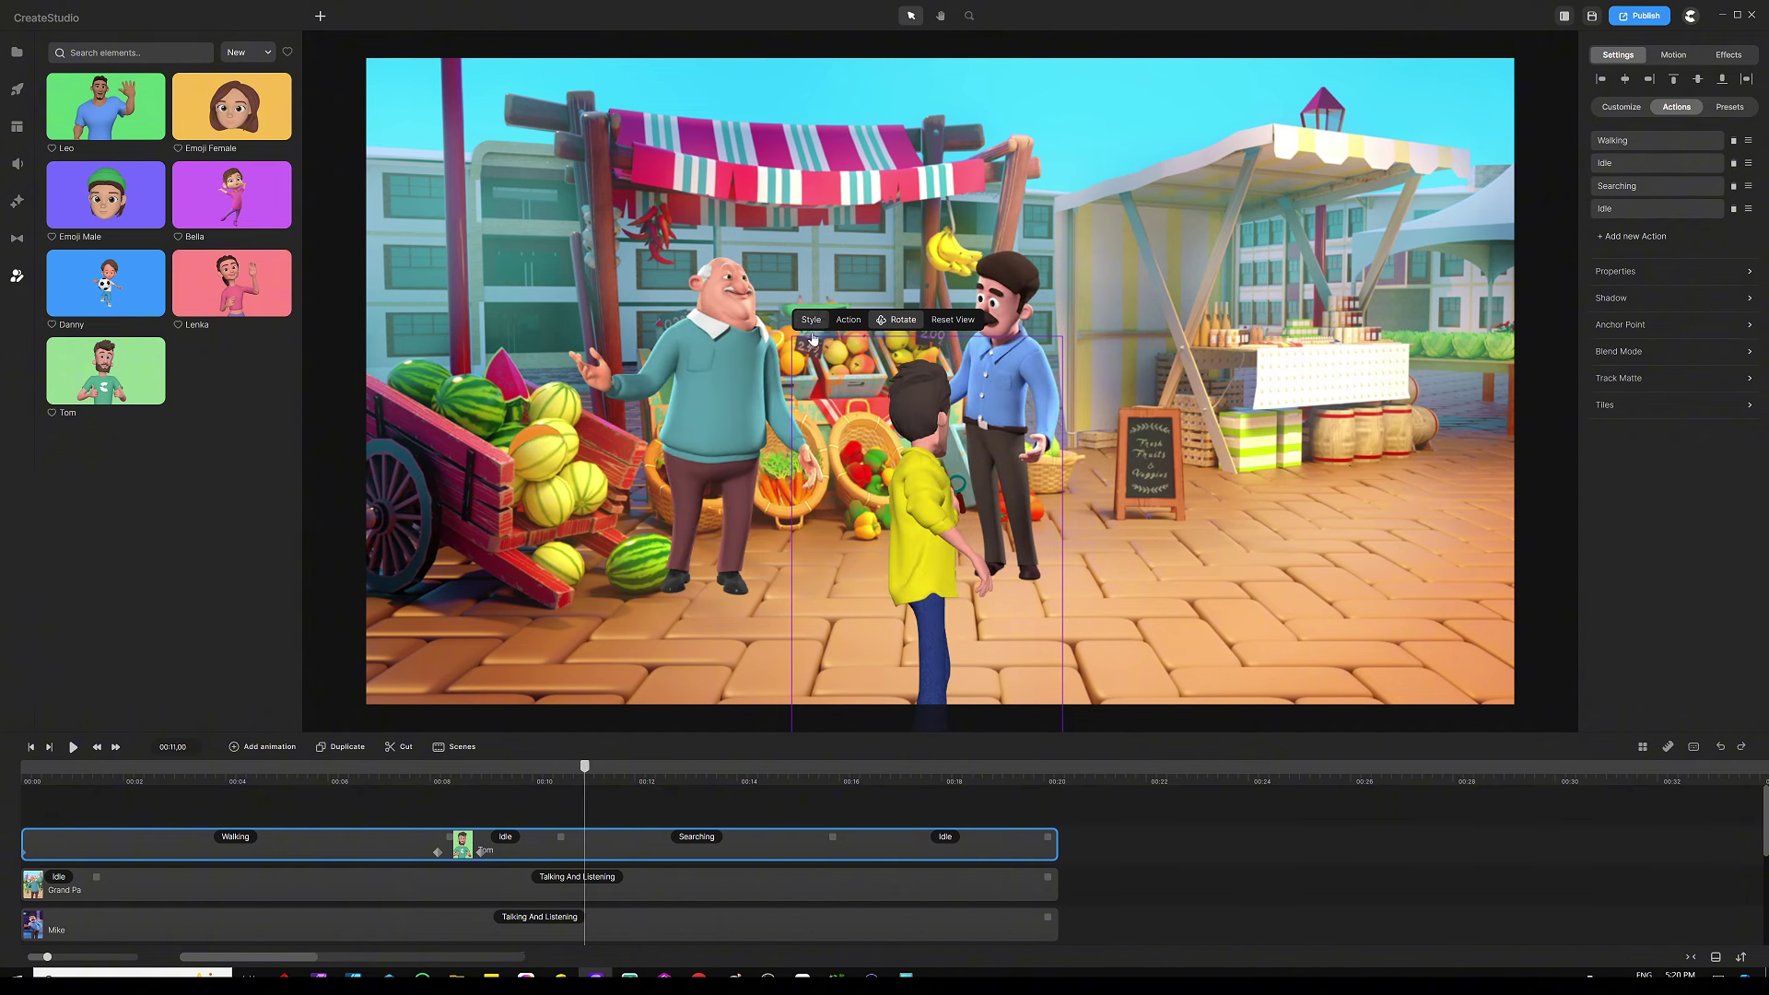
pyautogui.click(704, 813)
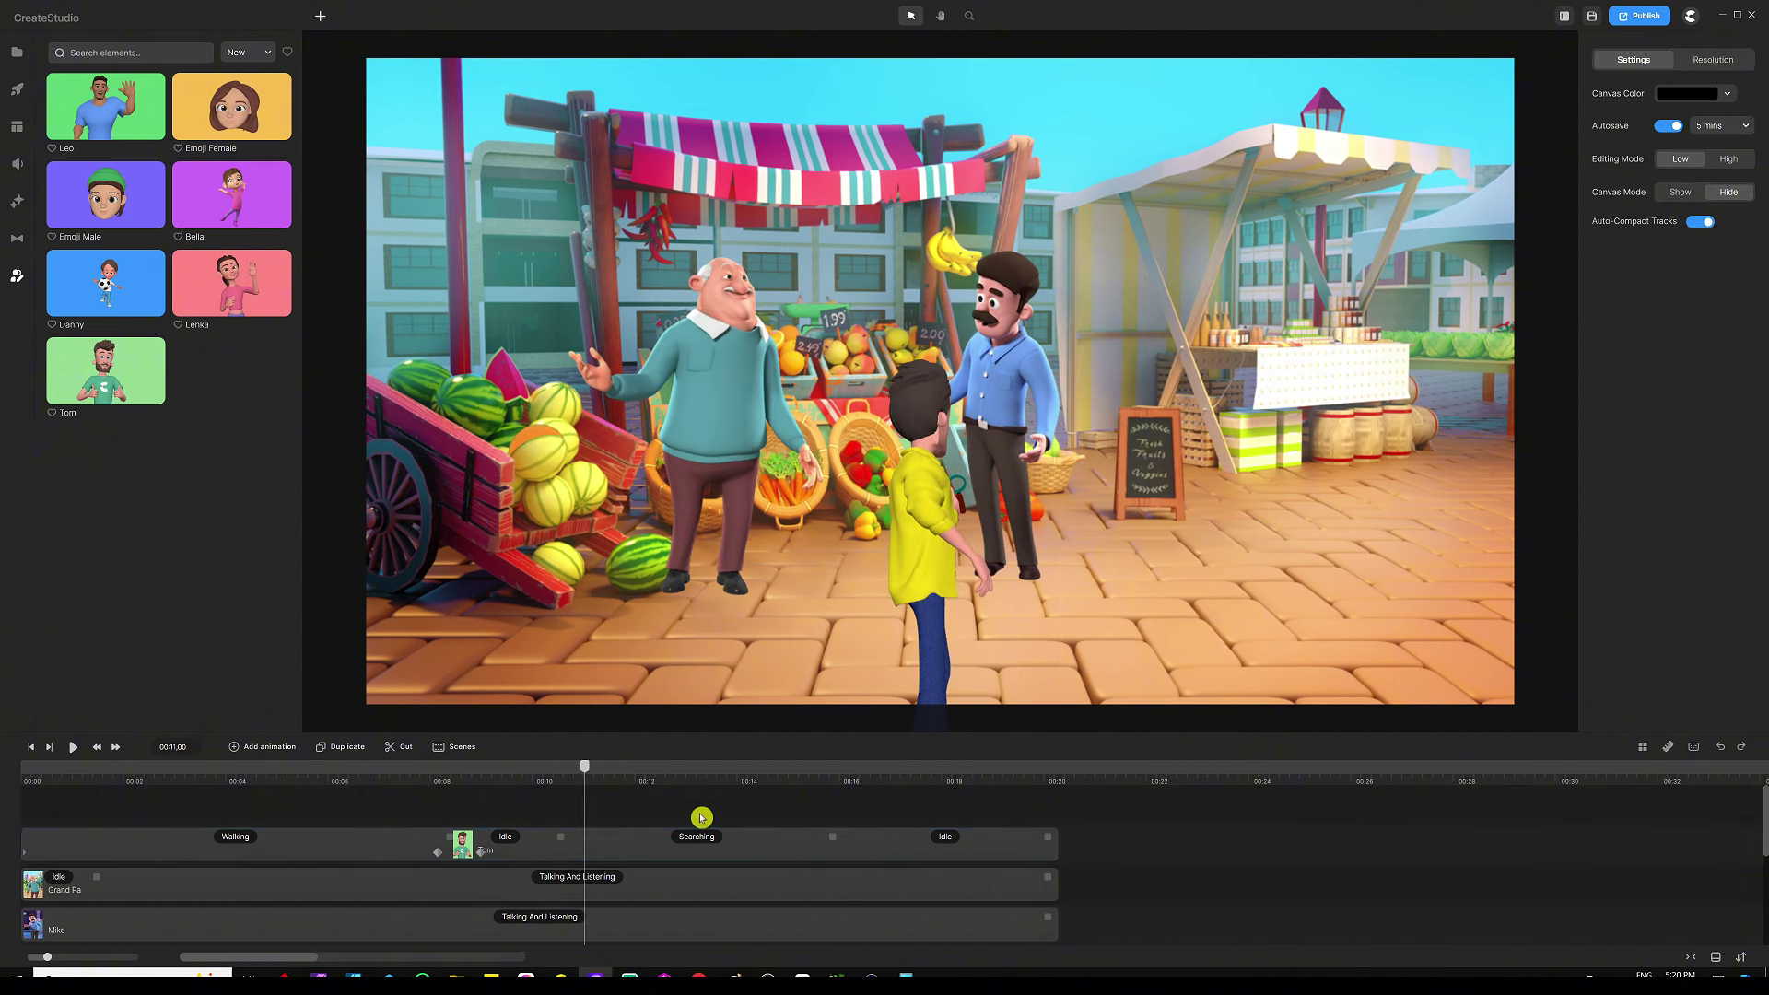
# Step: Duplicate the Tom layer and rename the lower of the two layers as Sam
pyautogui.click(737, 835)
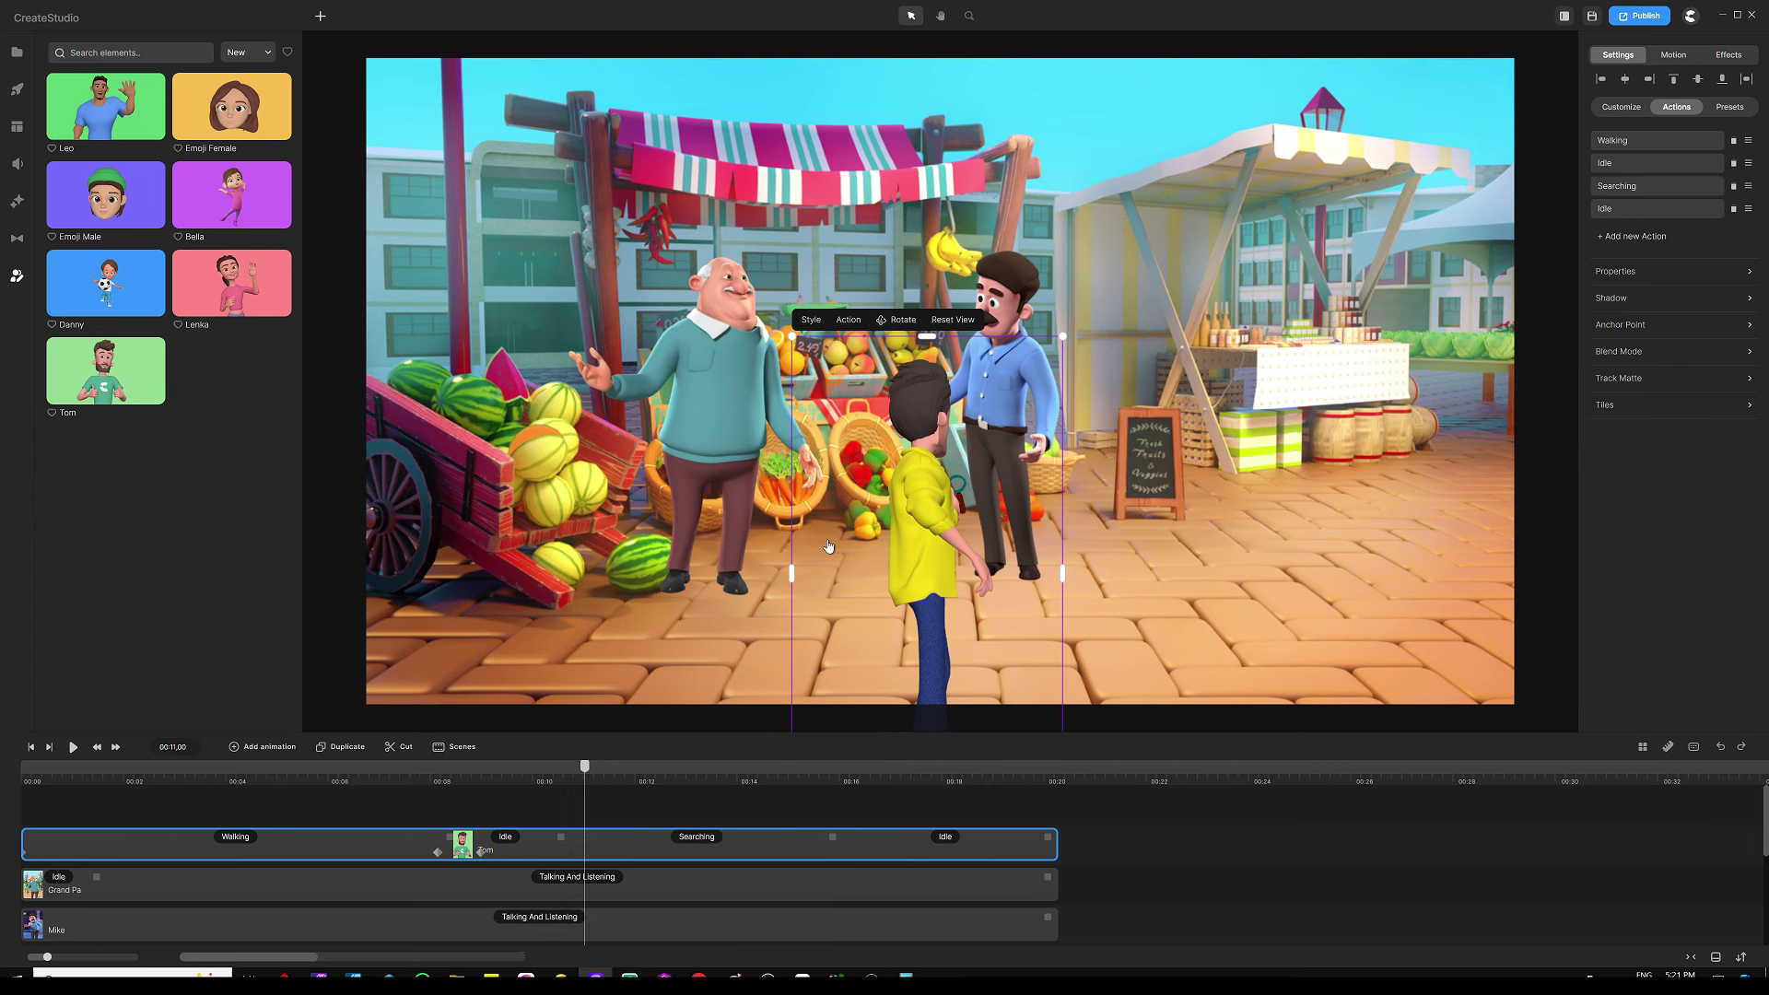
pyautogui.hotkey('ctrl', 'd')
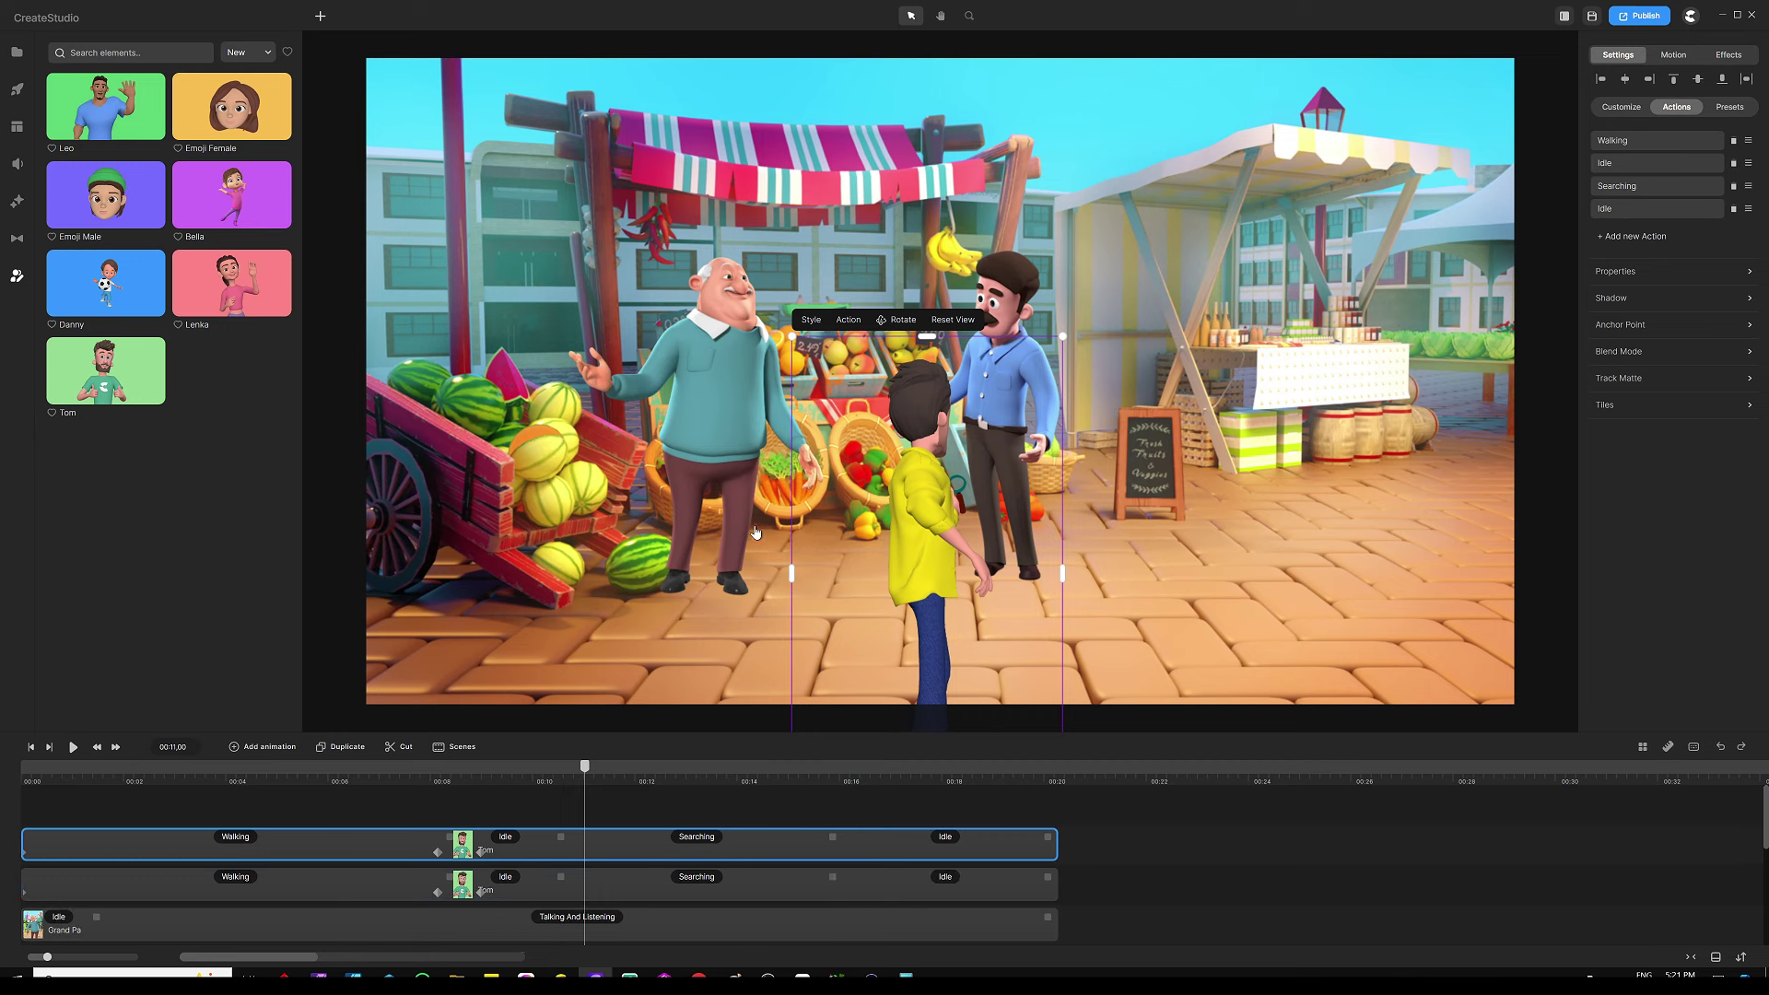
pyautogui.click(657, 899)
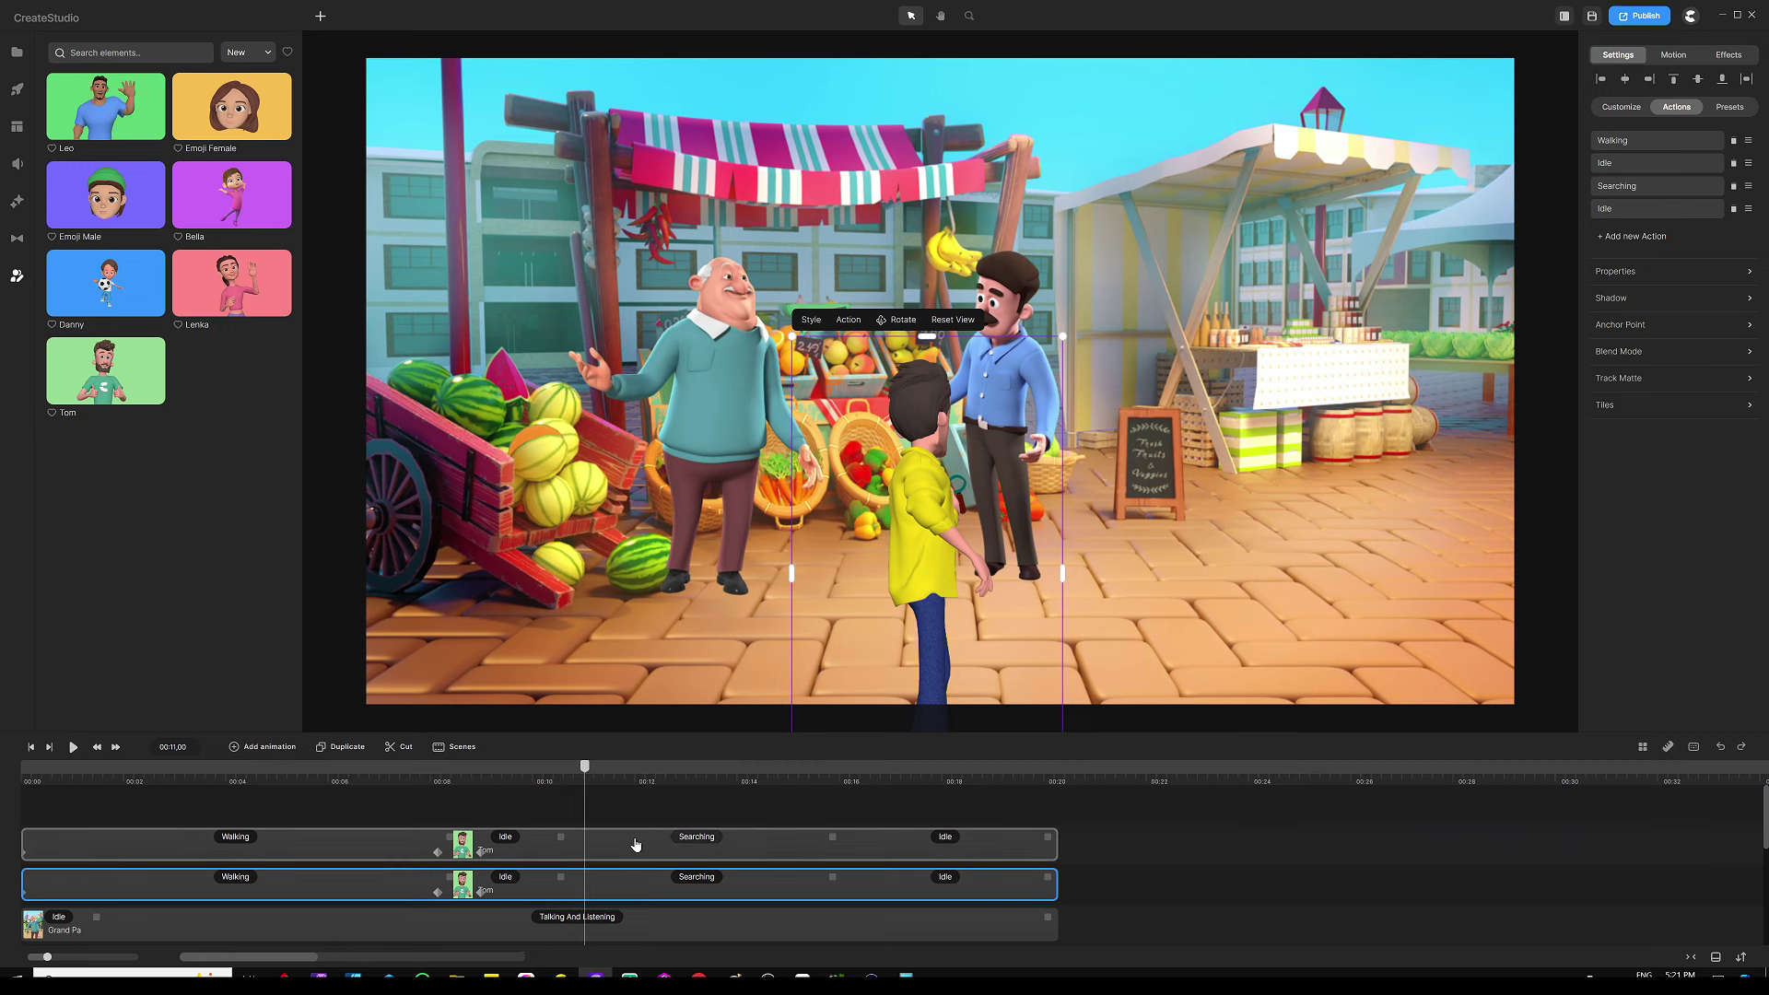
pyautogui.click(648, 897)
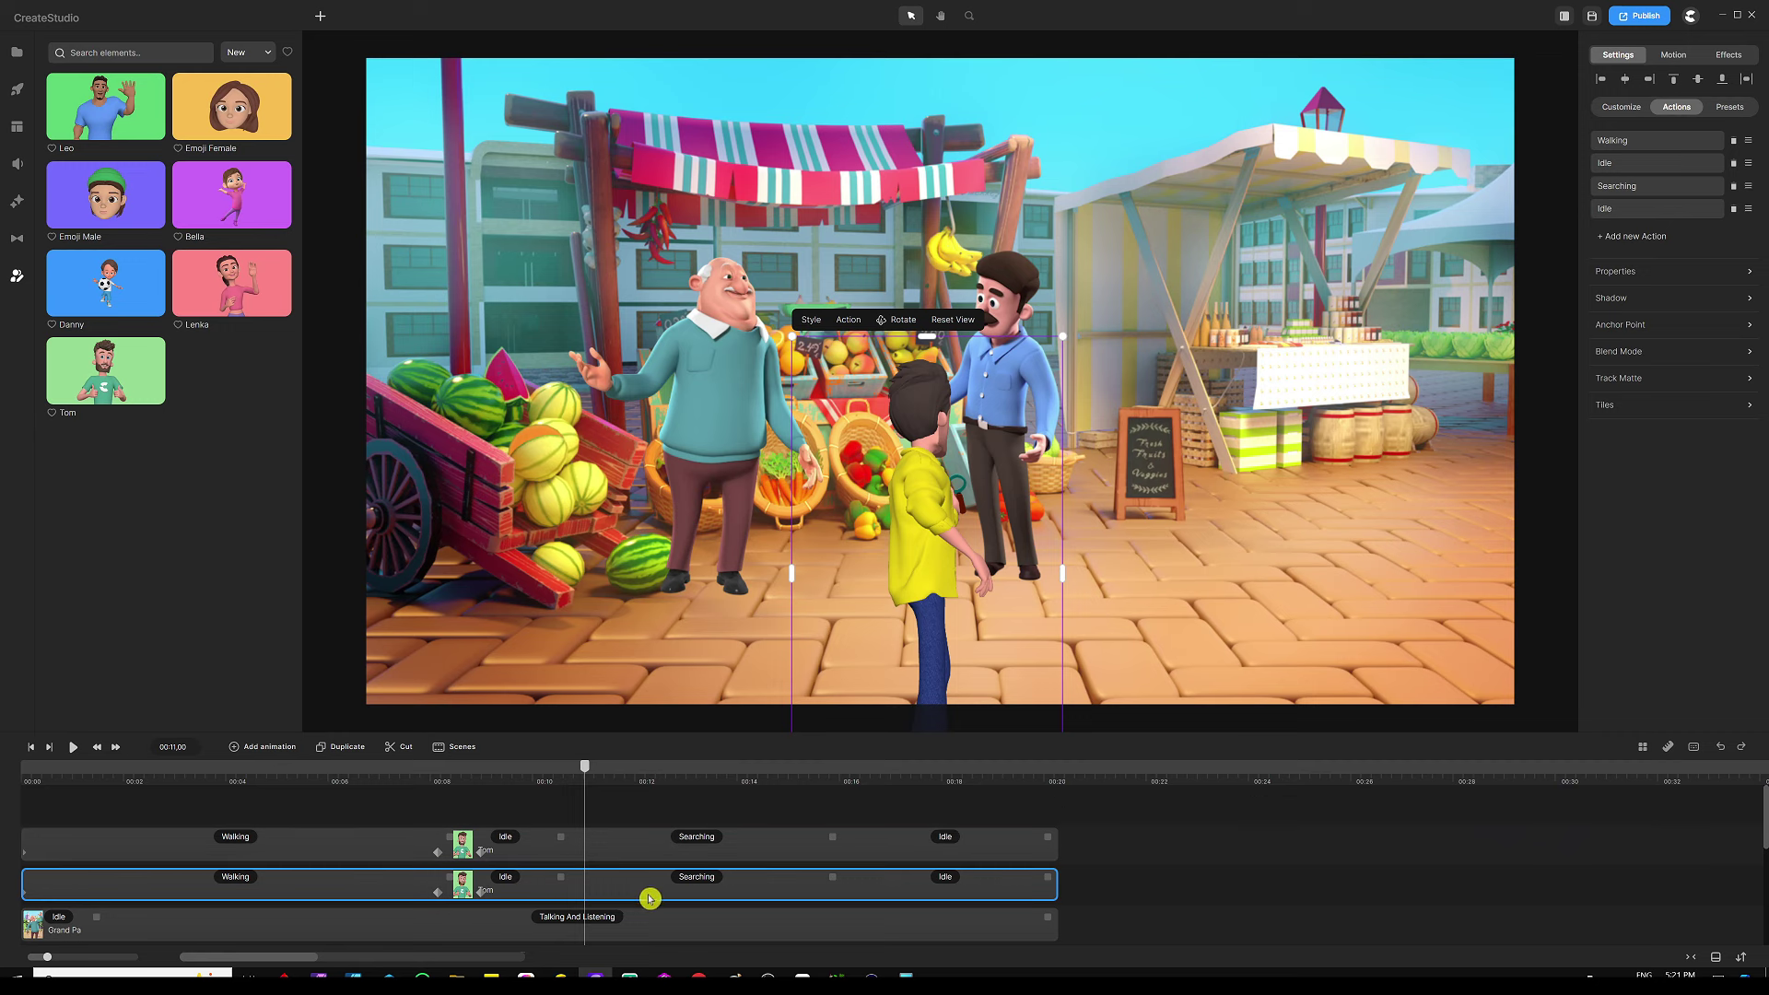
pyautogui.rightClick(650, 899)
pyautogui.click(687, 754)
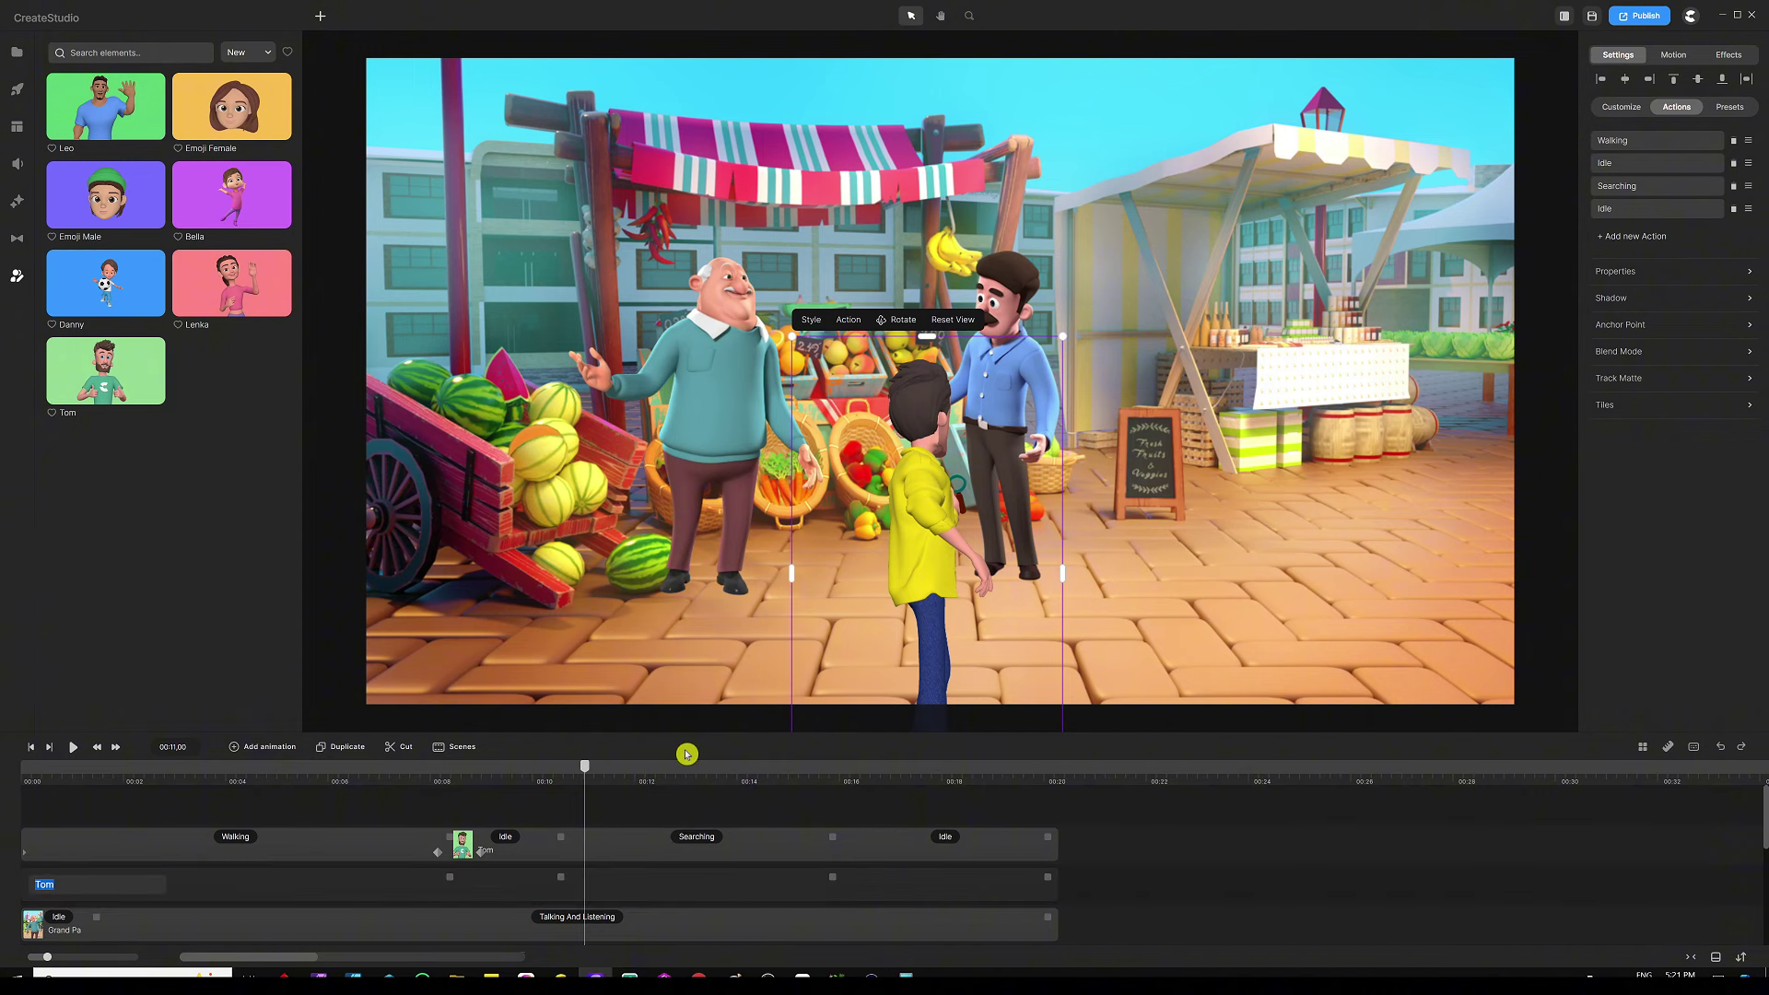
pyautogui.write('Sam')
pyautogui.press('Return')
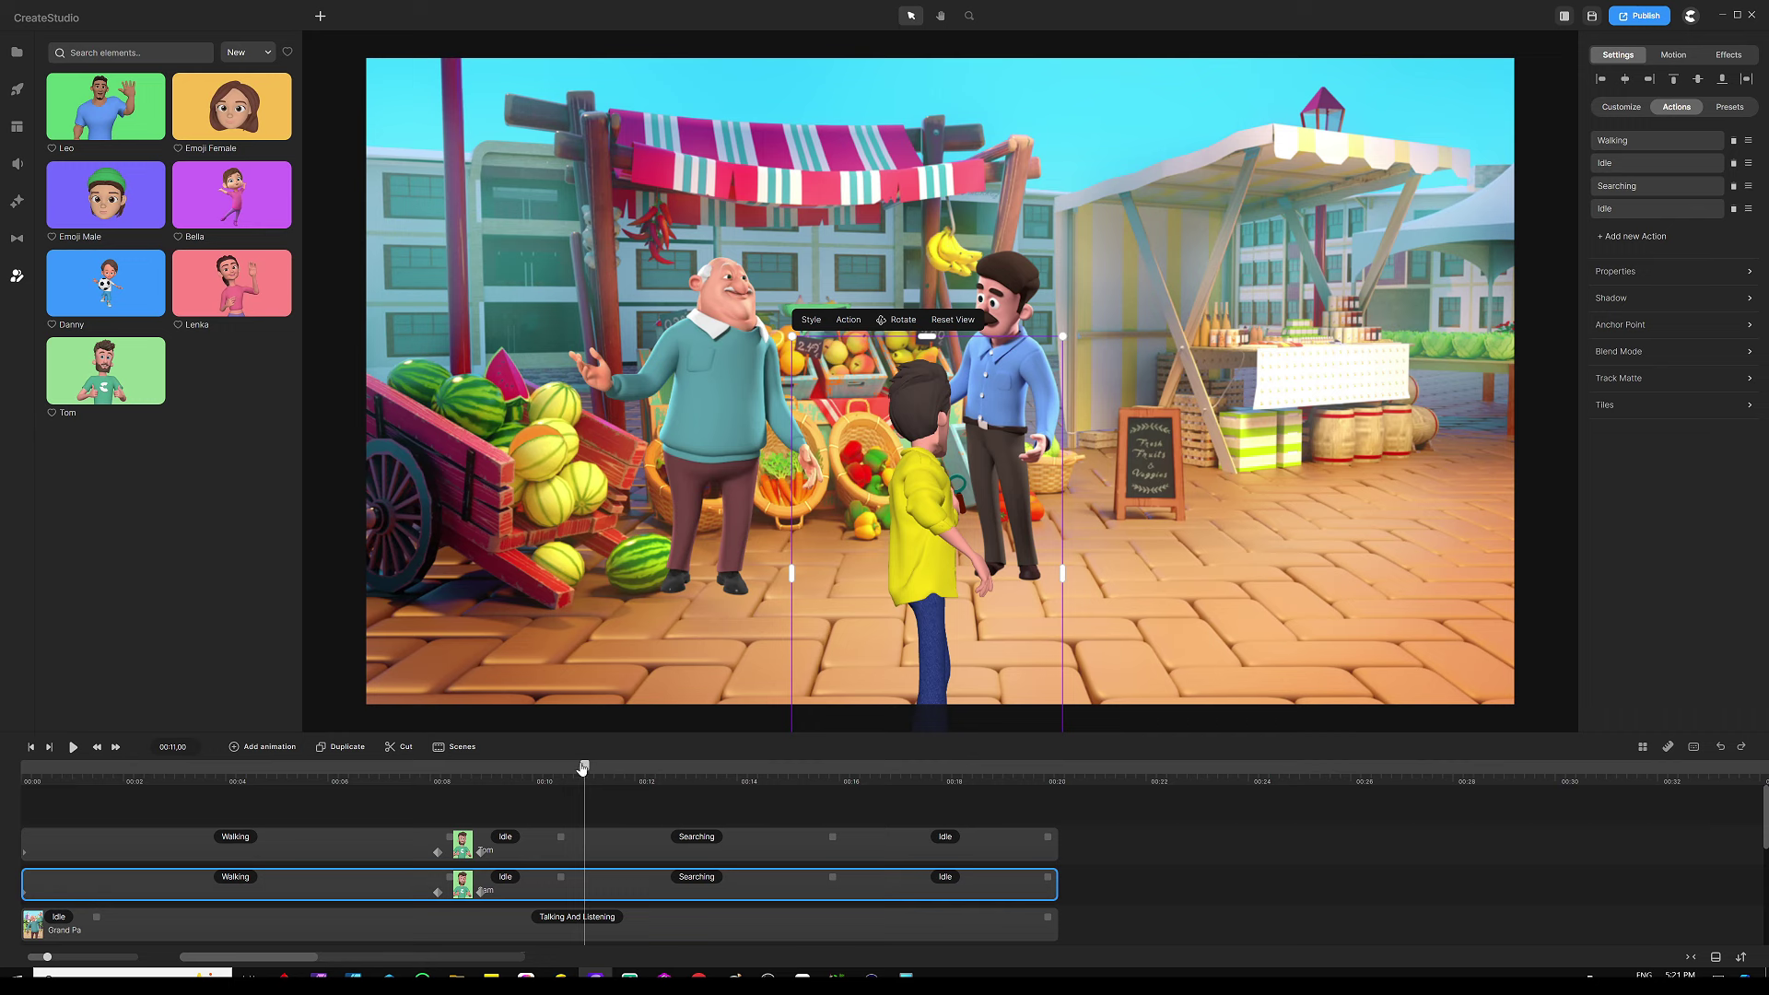
# Step: At the start of the timeline, nudge the upper Tom layer left off canvas so he walks behind the other copy
pyautogui.moveTo(585, 770); pyautogui.dragTo(23, 770)
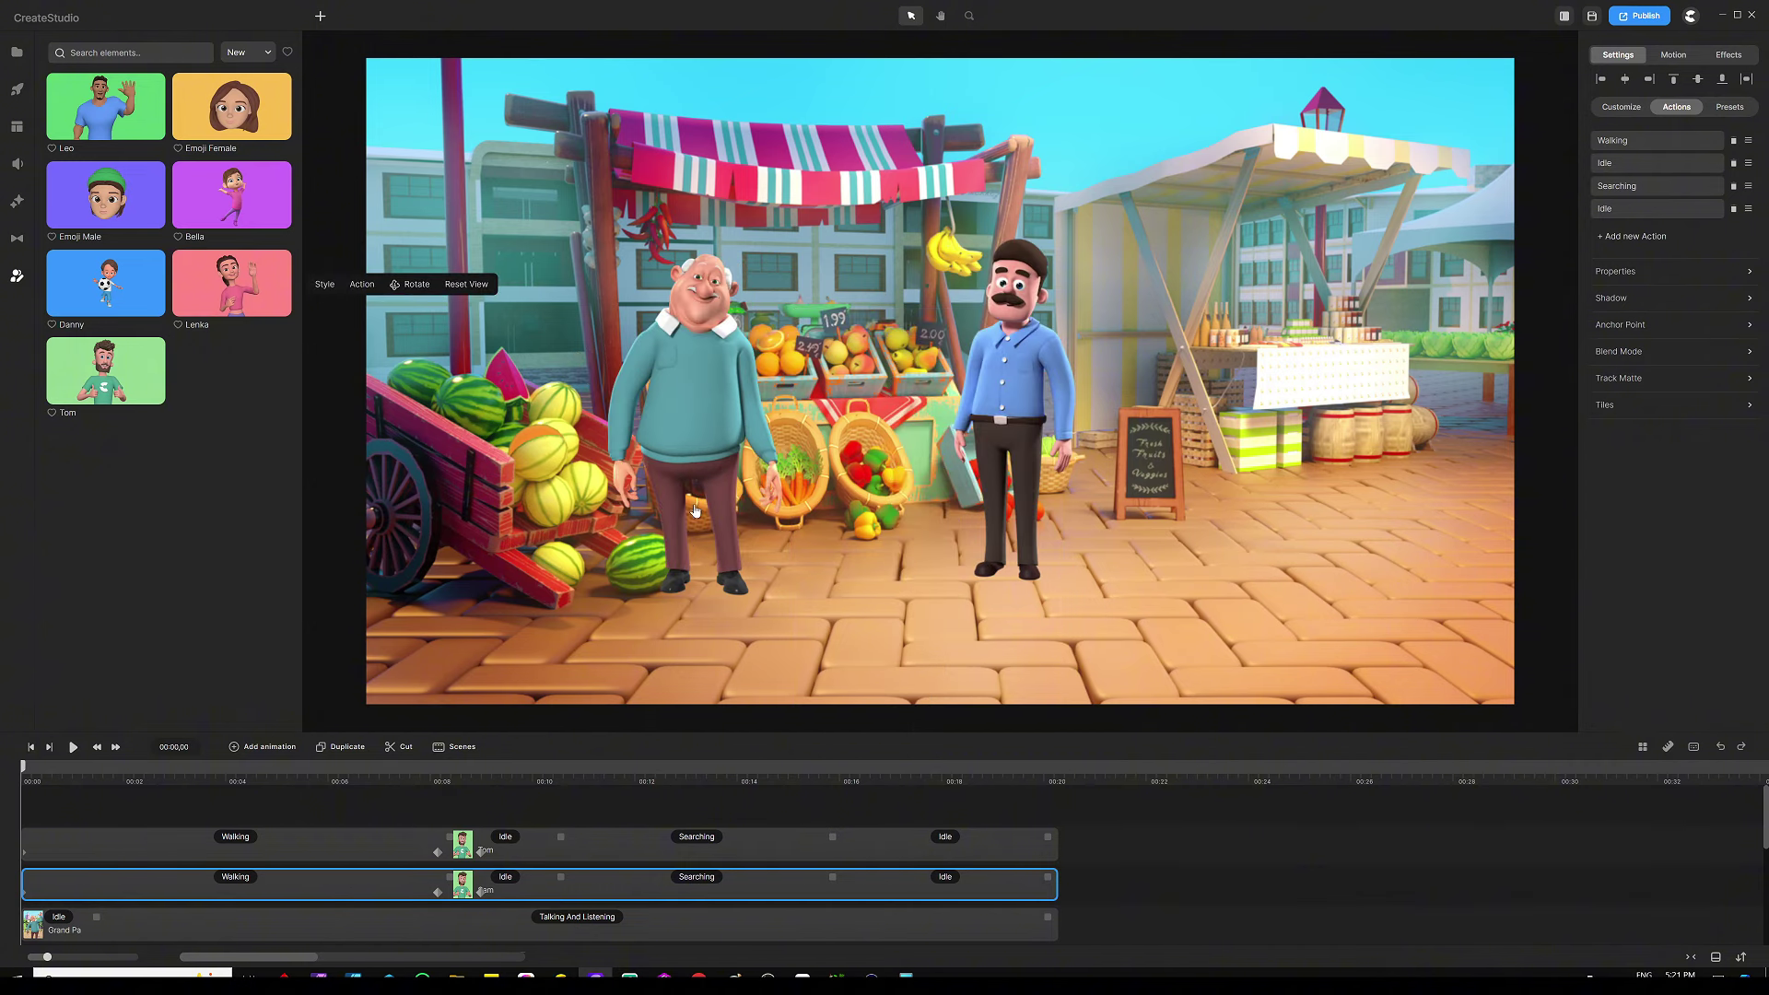
pyautogui.scroll(-3, 389, 570)
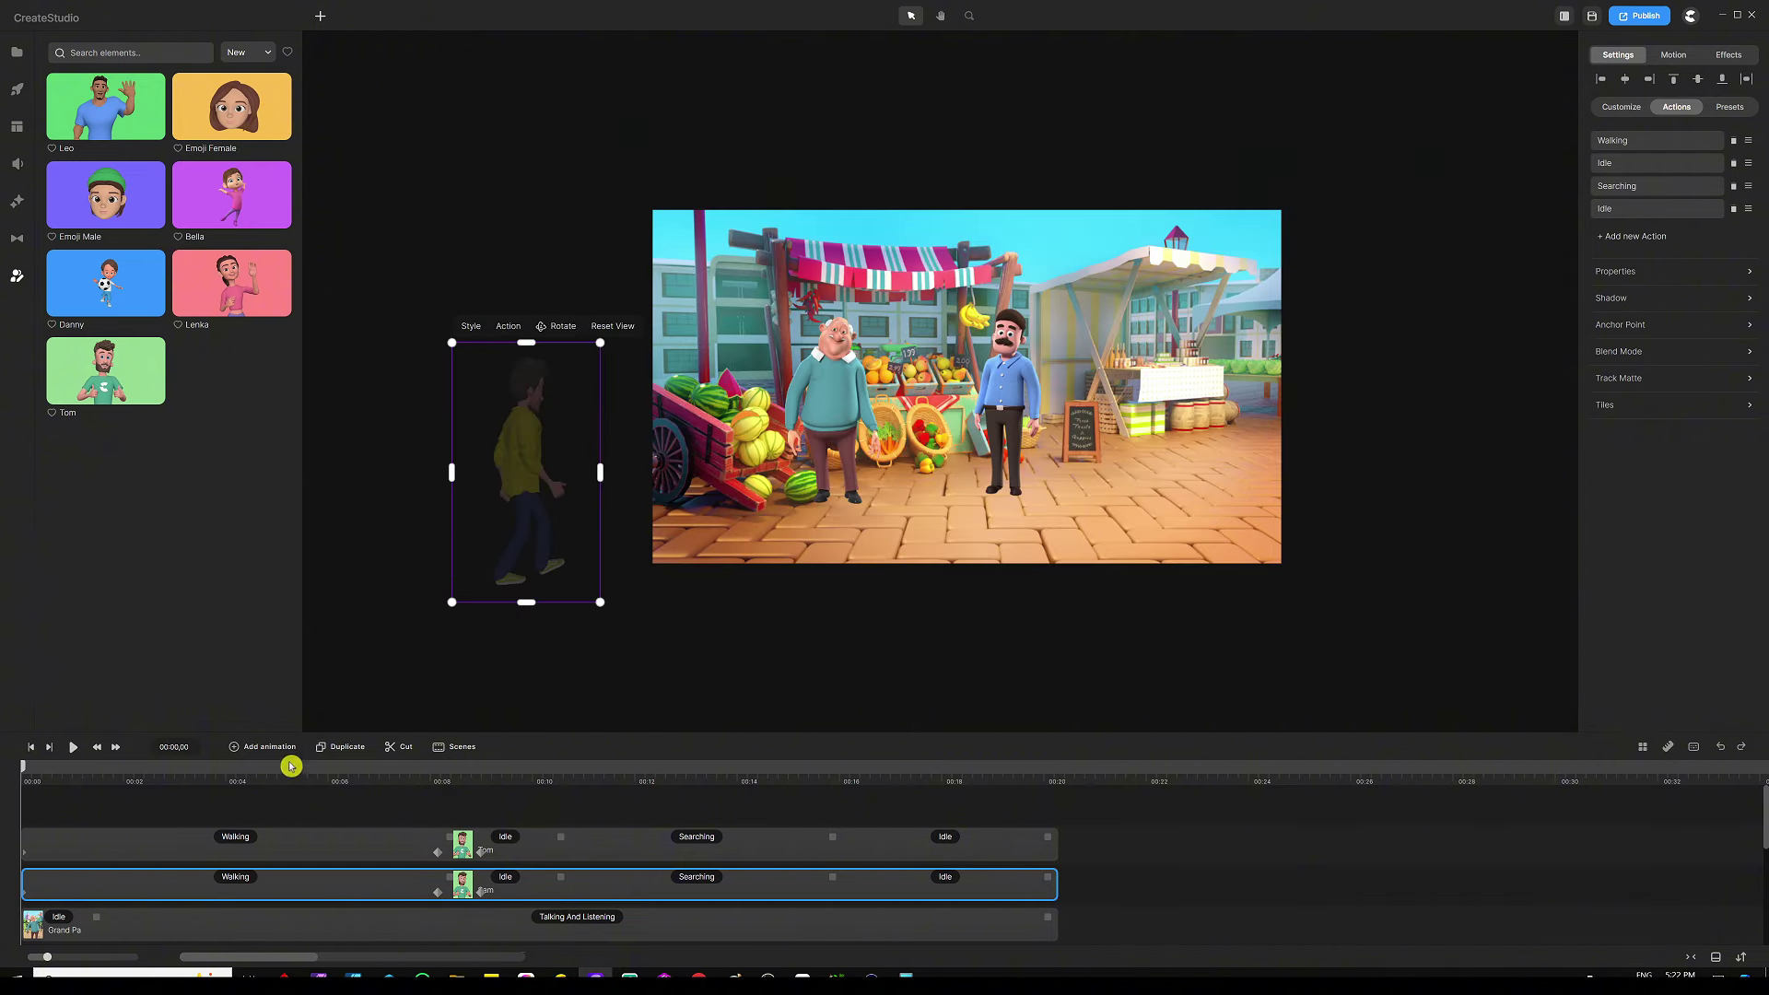
pyautogui.click(110, 834)
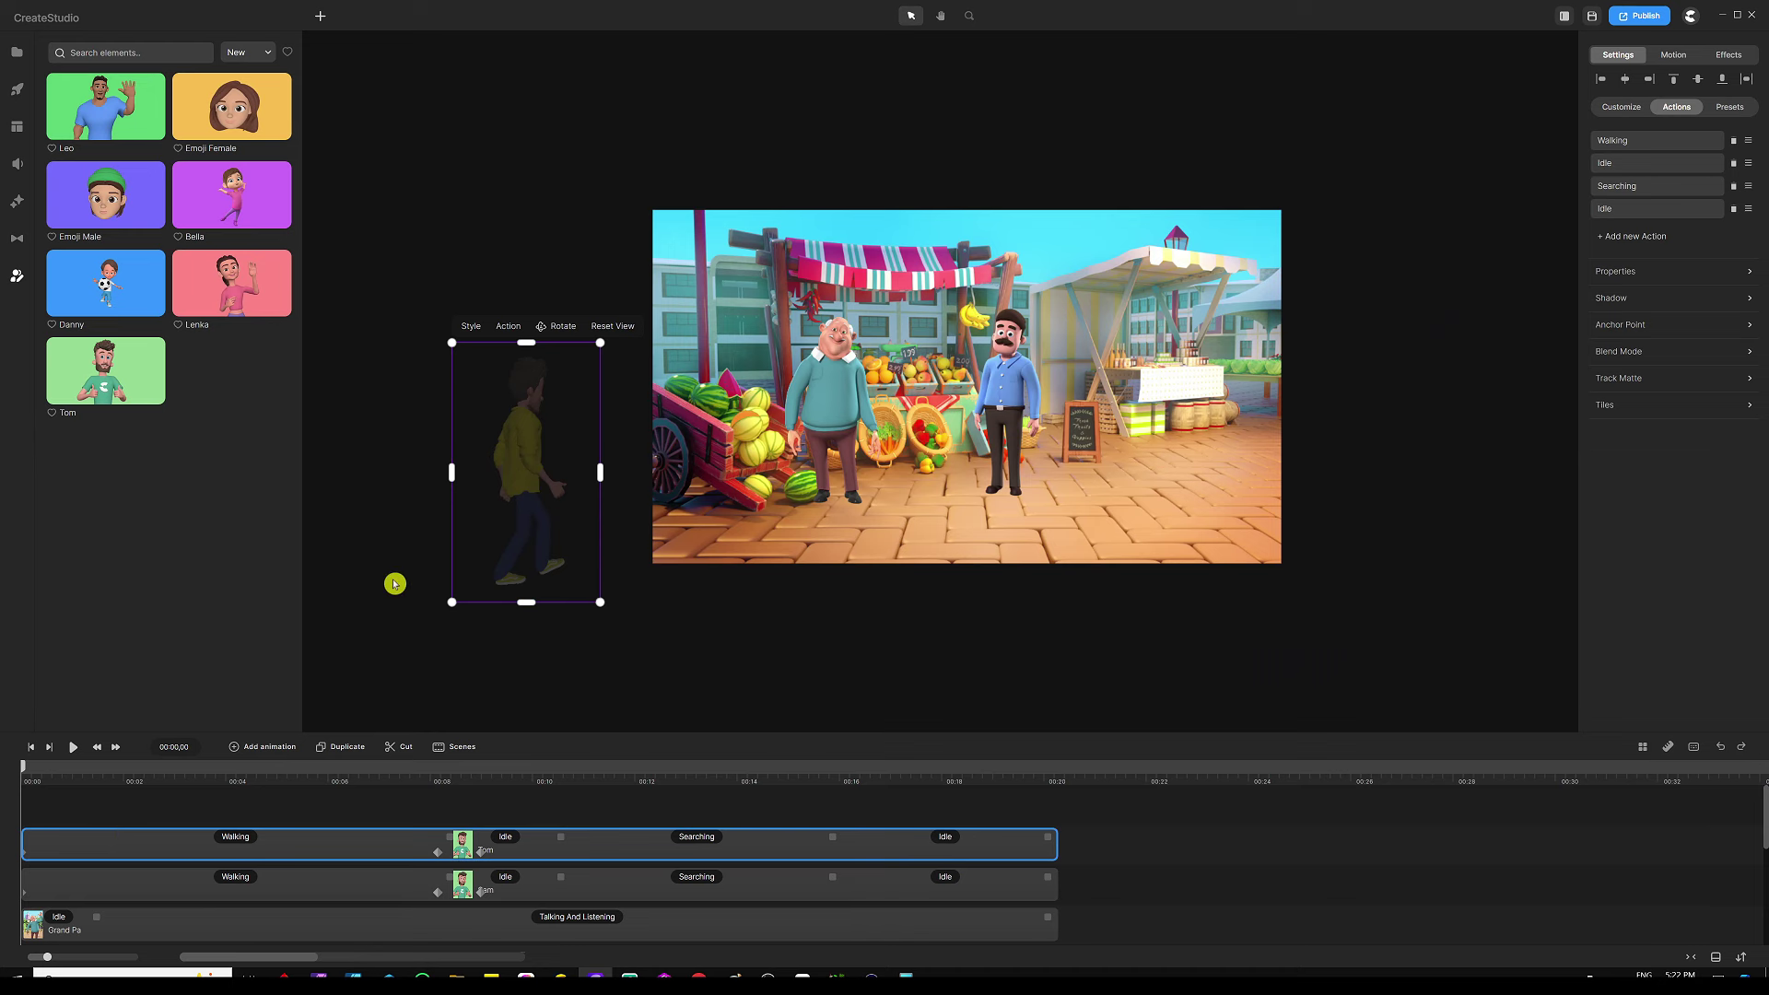
pyautogui.press('Left')
pyautogui.press('Left')
pyautogui.press('Left')
pyautogui.press('Left')
pyautogui.press('Left')
pyautogui.press('Left')
pyautogui.press('Left')
pyautogui.press('Left')
pyautogui.press('Left')
pyautogui.press('Left')
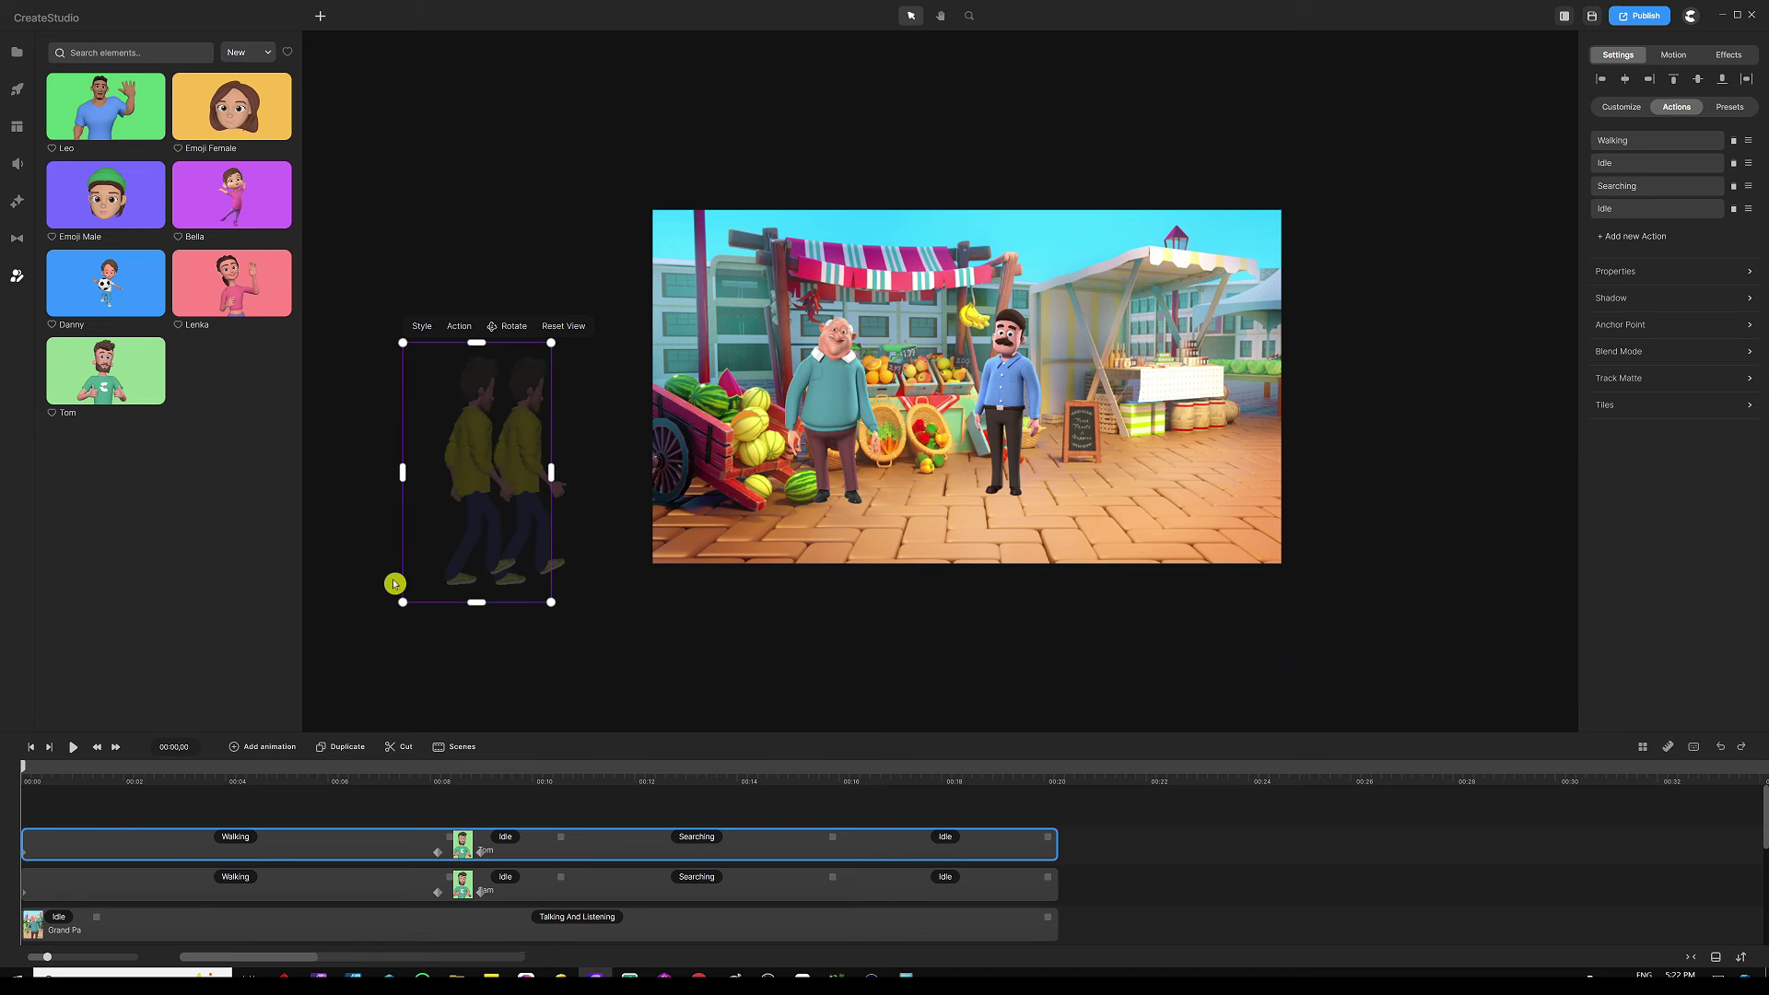
pyautogui.press('Left')
pyautogui.press('Left')
pyautogui.press('Left')
pyautogui.press('Left')
pyautogui.press('Left')
pyautogui.press('Left')
pyautogui.press('Left')
pyautogui.press('Left')
pyautogui.press('Left')
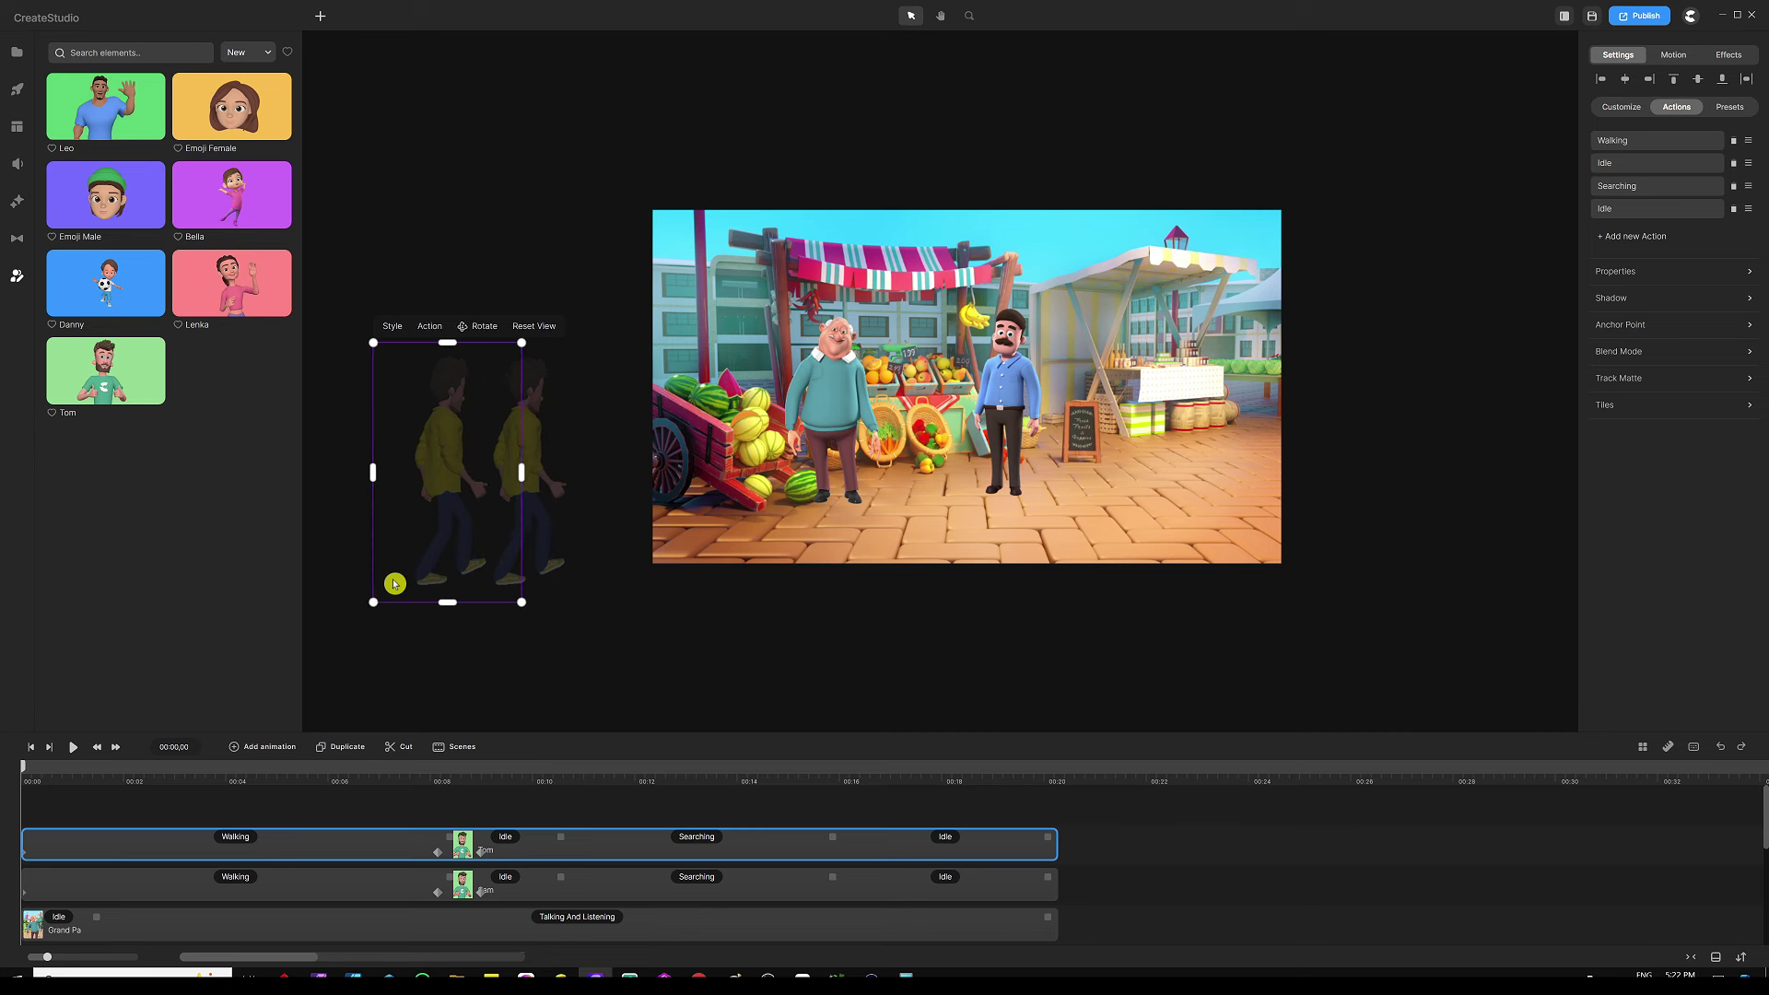
pyautogui.press('Right')
pyautogui.press('Right')
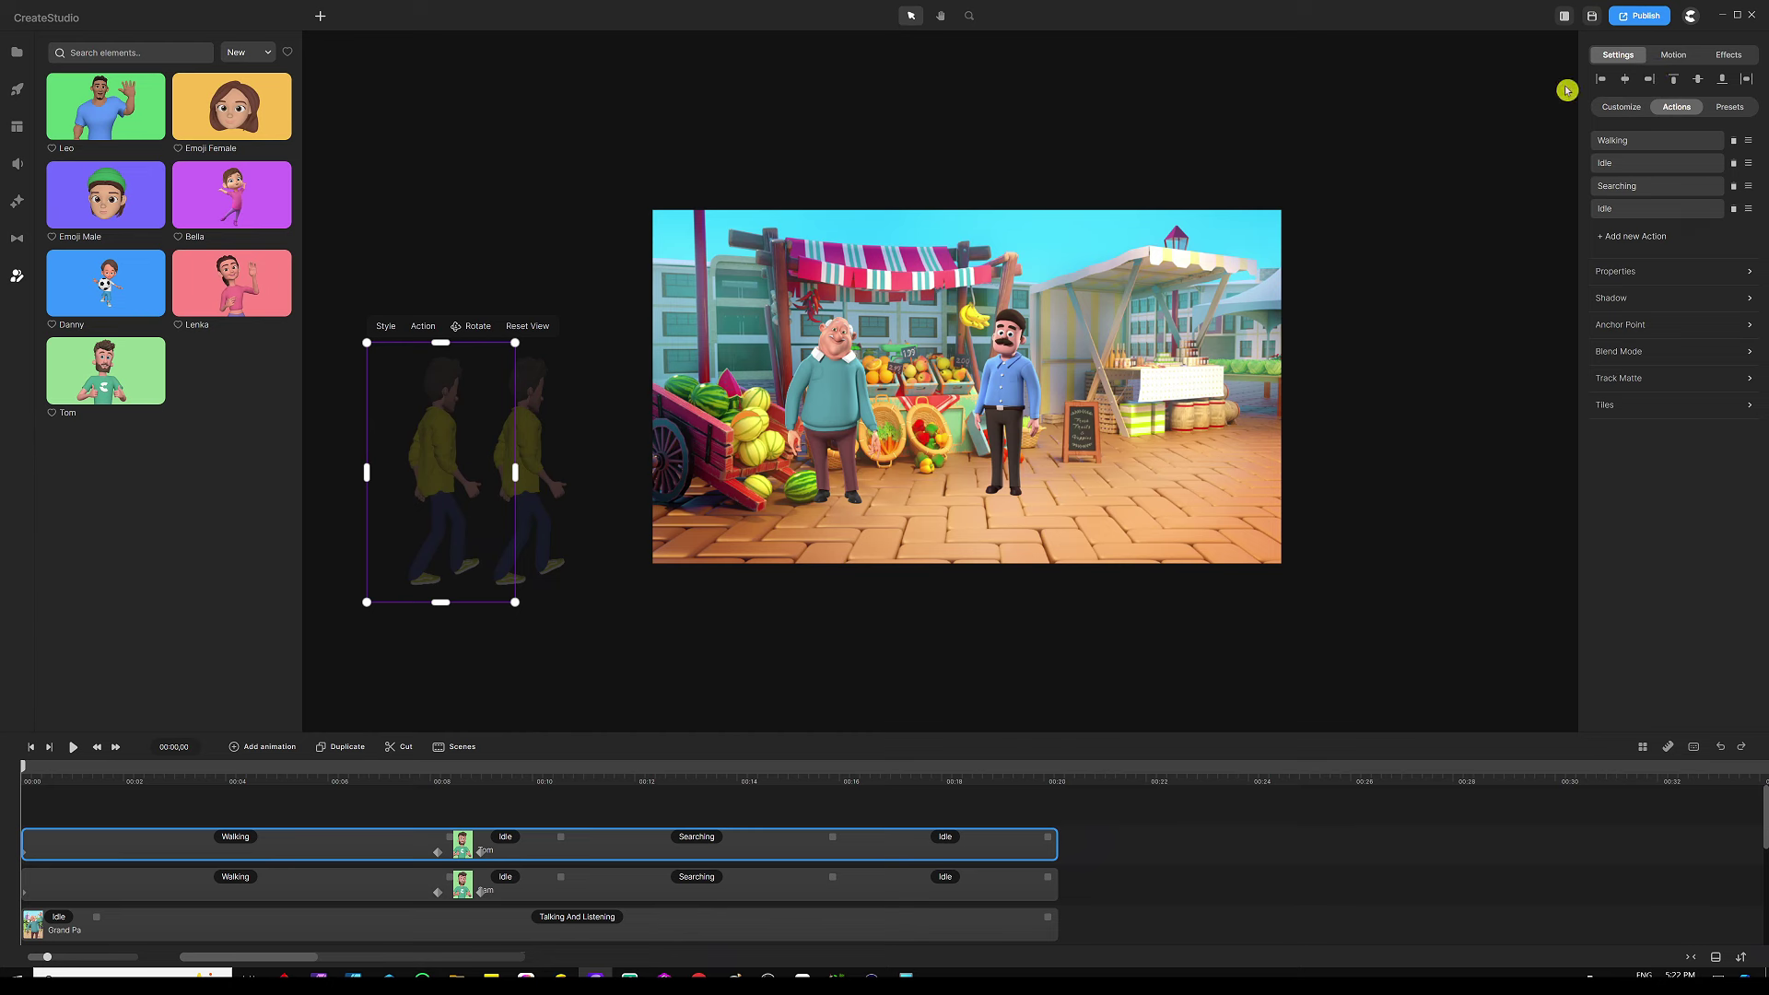
# Step: Apply the character preset with the teal shirt and blue jeans to the upper Tom layer
pyautogui.click(1730, 108)
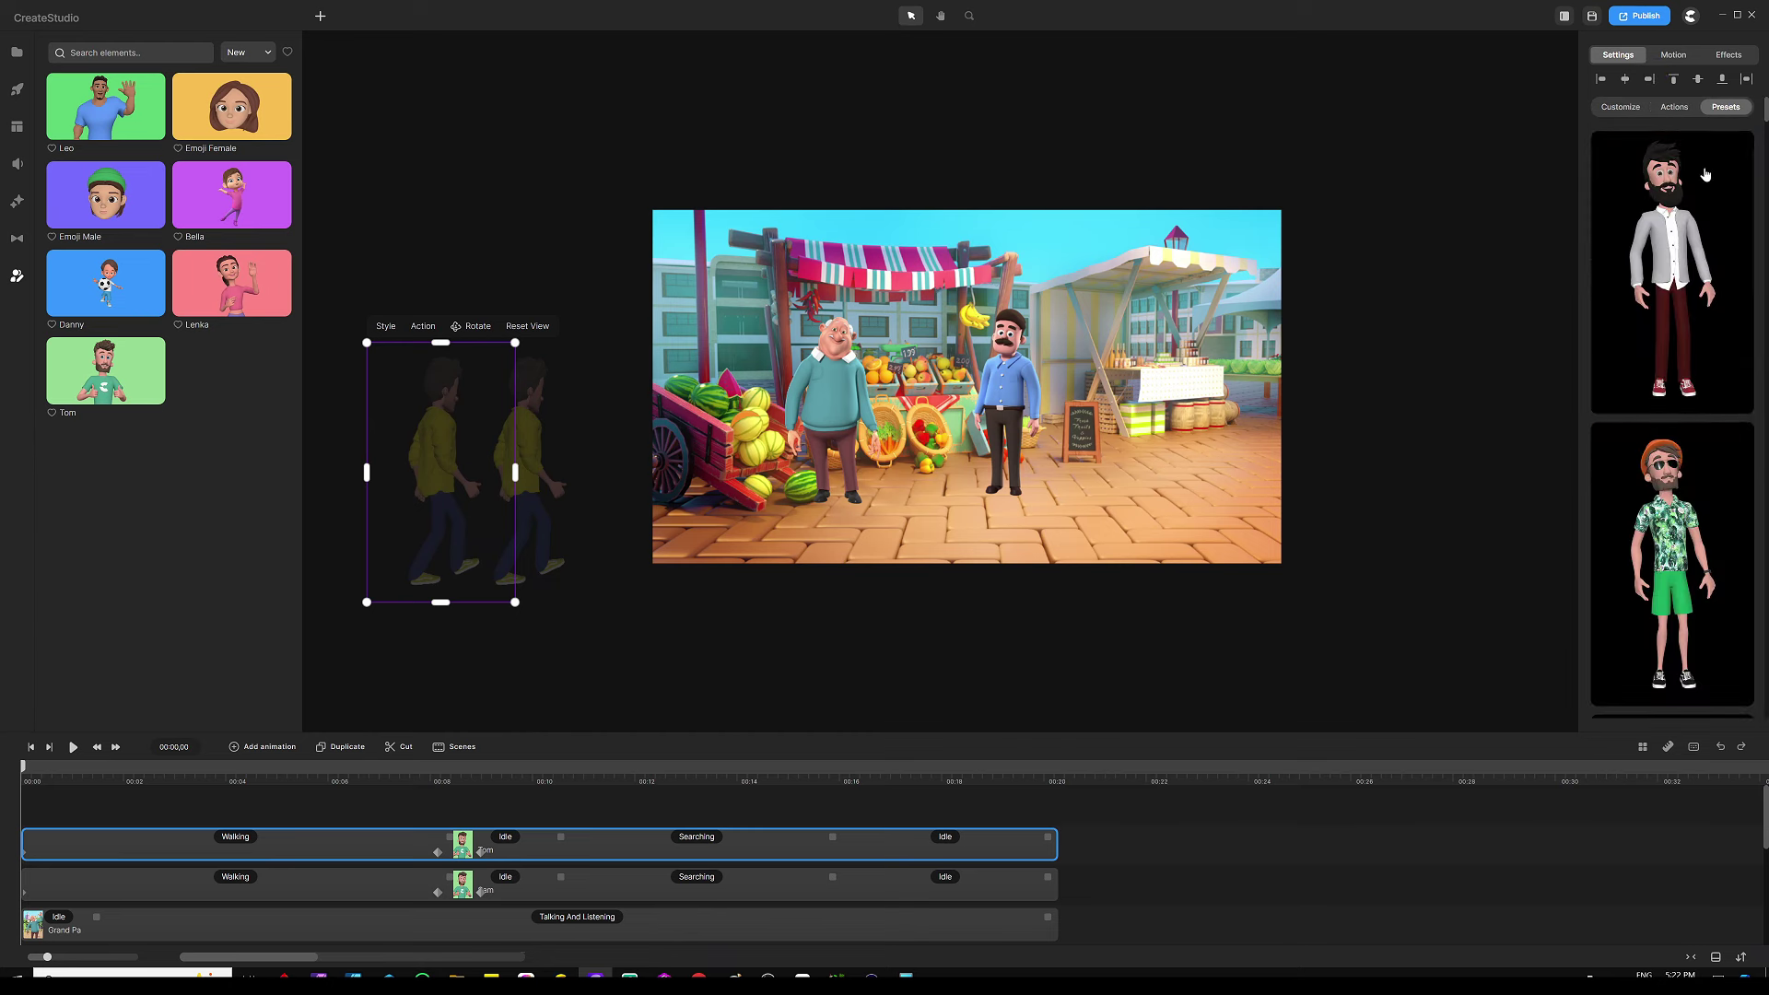
pyautogui.scroll(-10, 1658, 387)
pyautogui.scroll(2, 1649, 382)
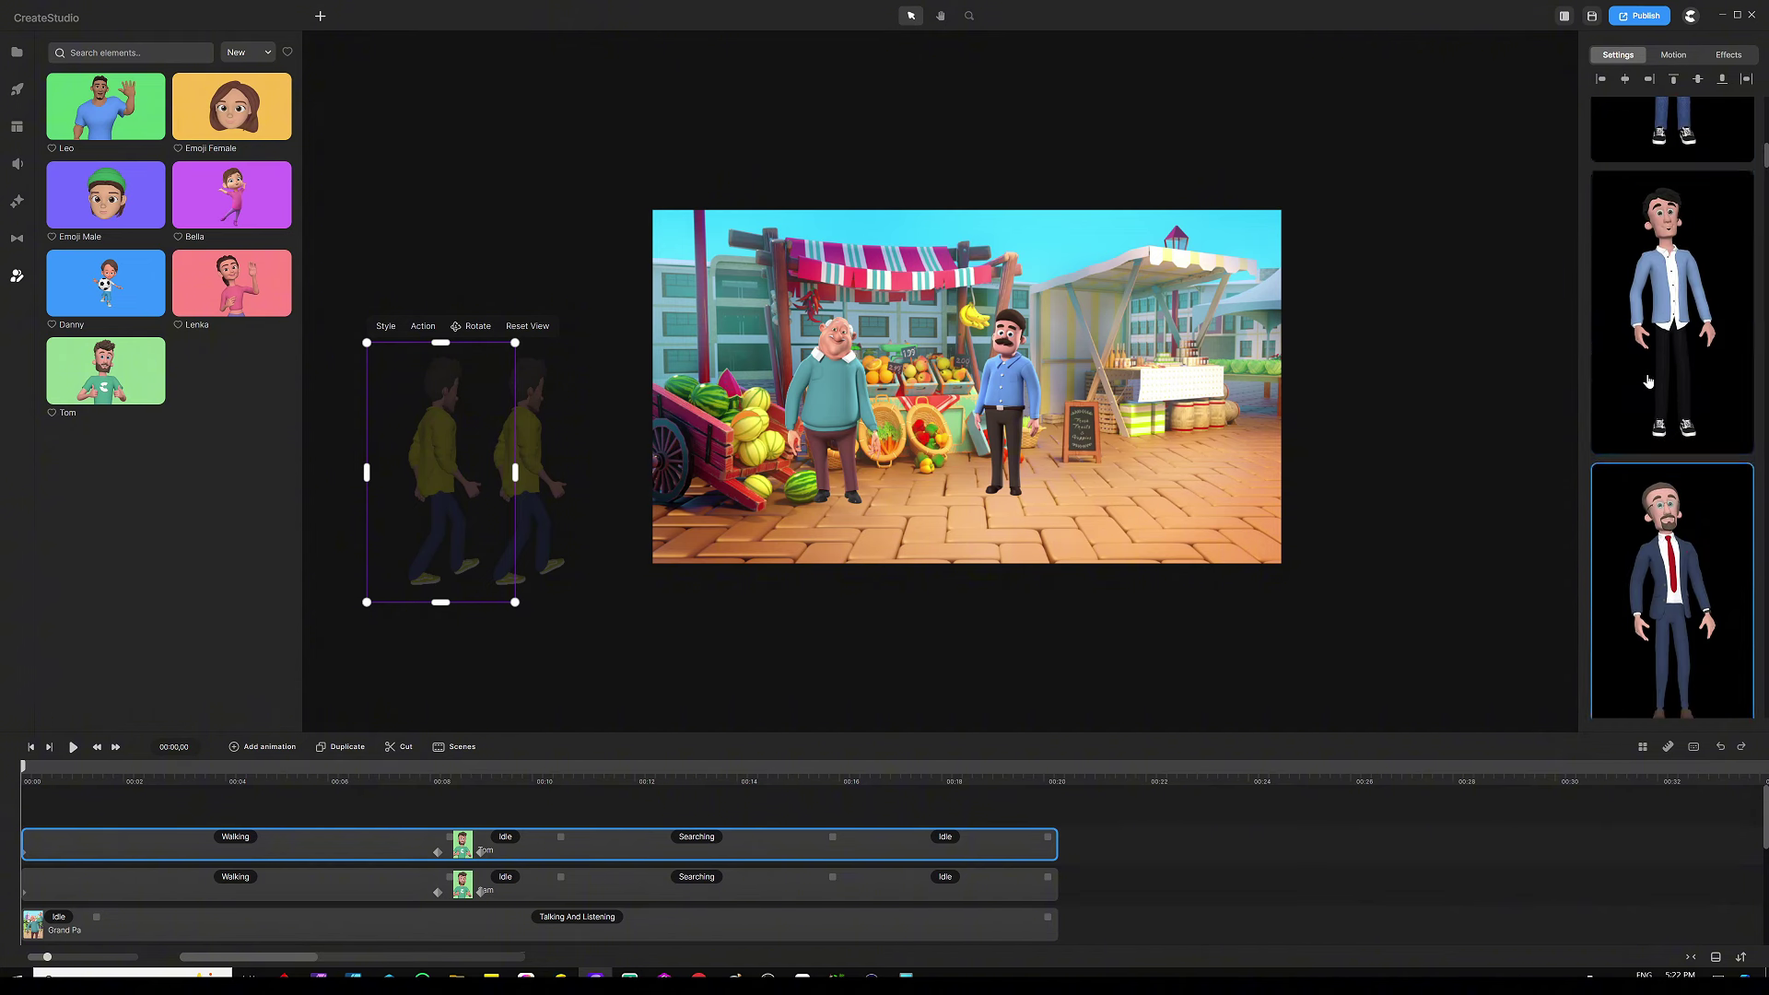
pyautogui.scroll(-5, 1669, 332)
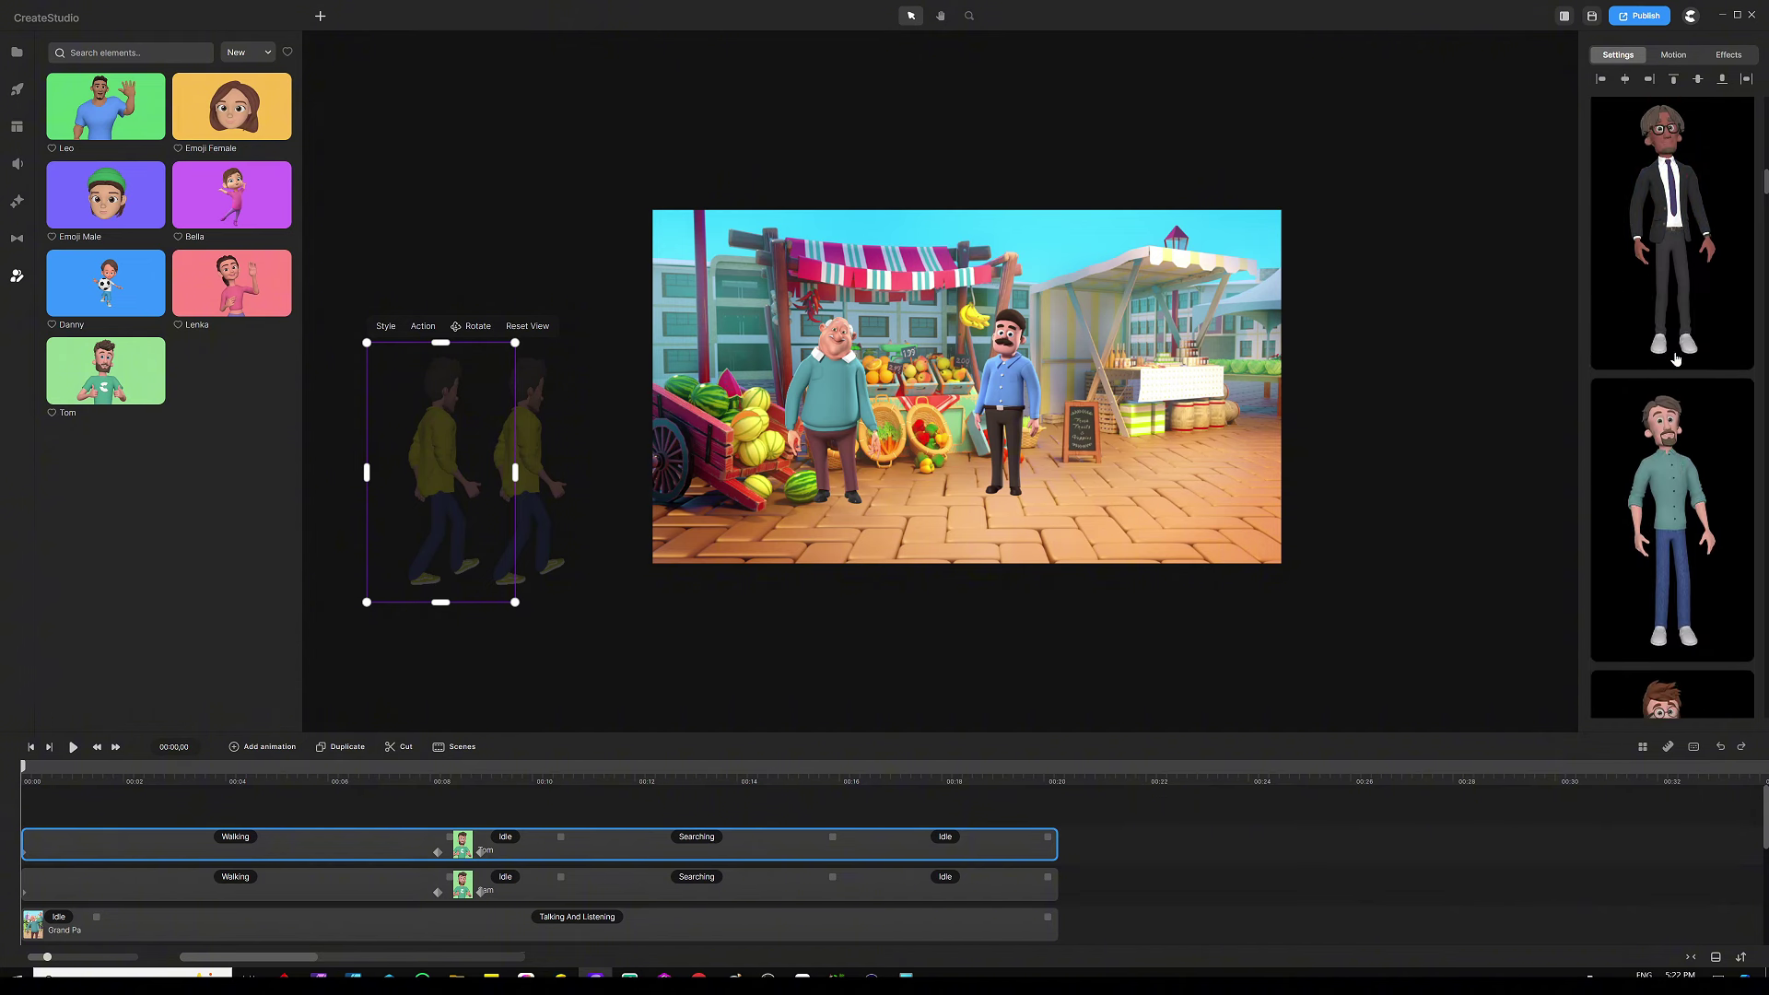
pyautogui.click(1676, 333)
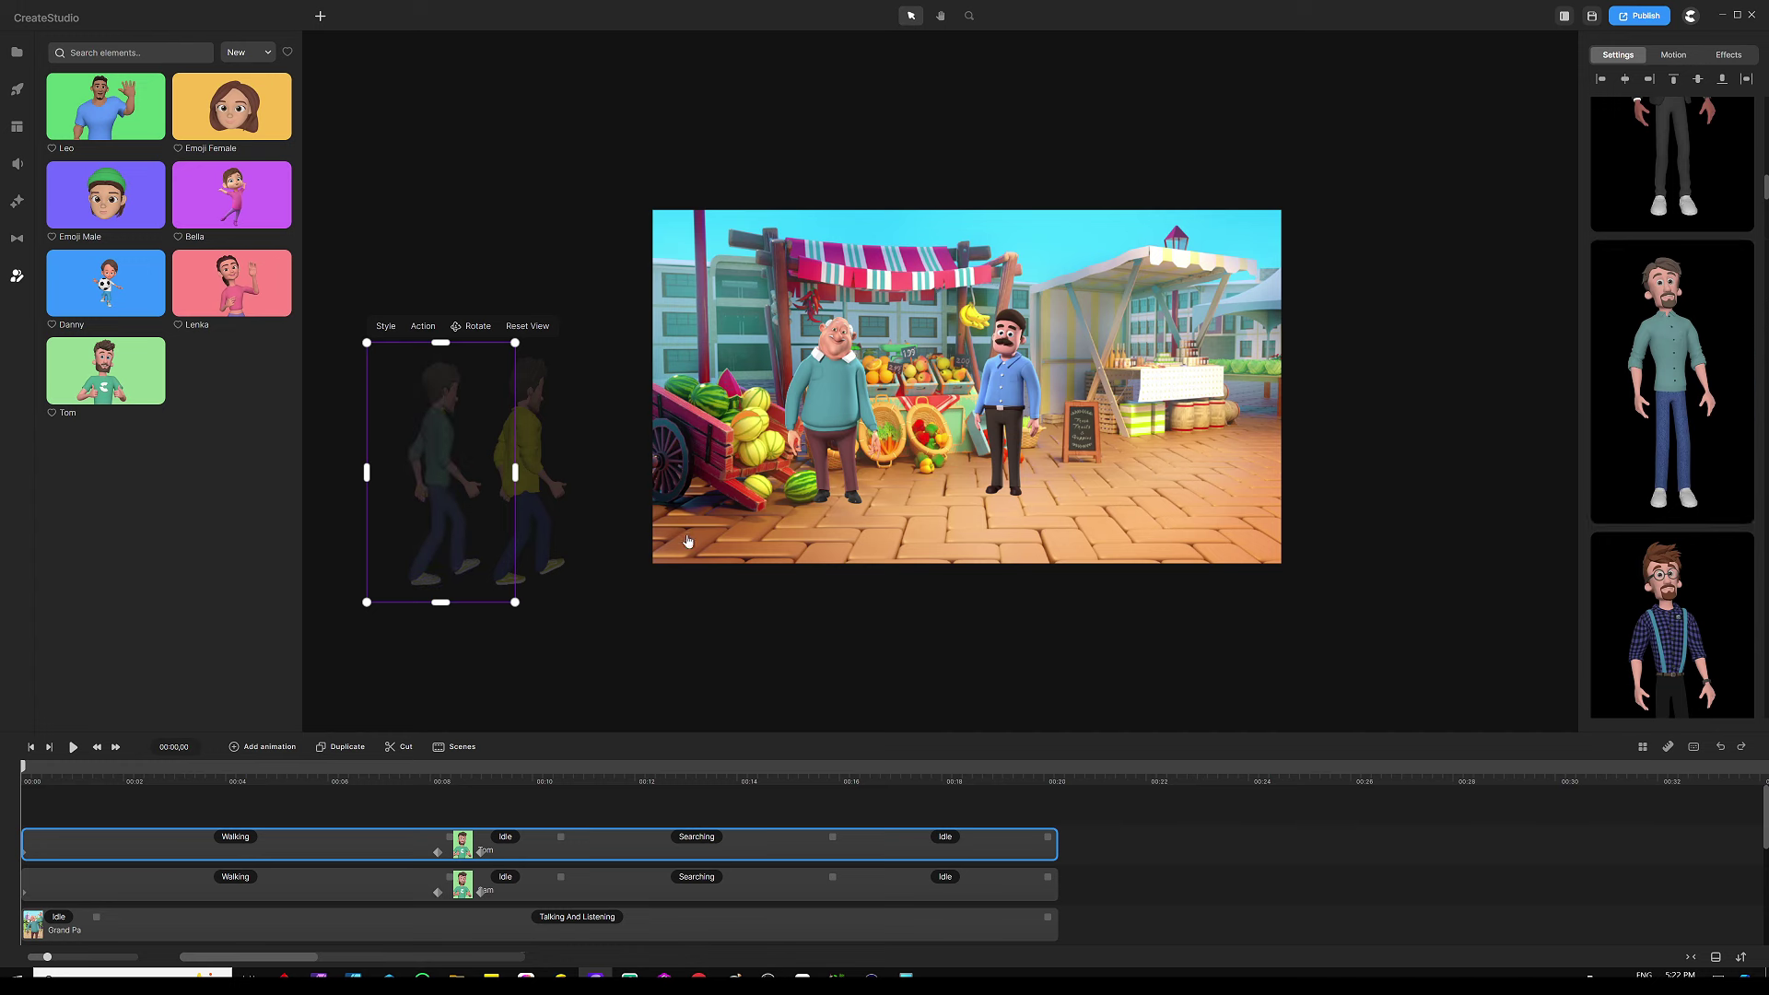
pyautogui.click(484, 809)
# Step: Remove the Searching action and the final Idle from the upper Tom layer, and extend its remaining Idle to about 00:20
pyautogui.click(605, 778)
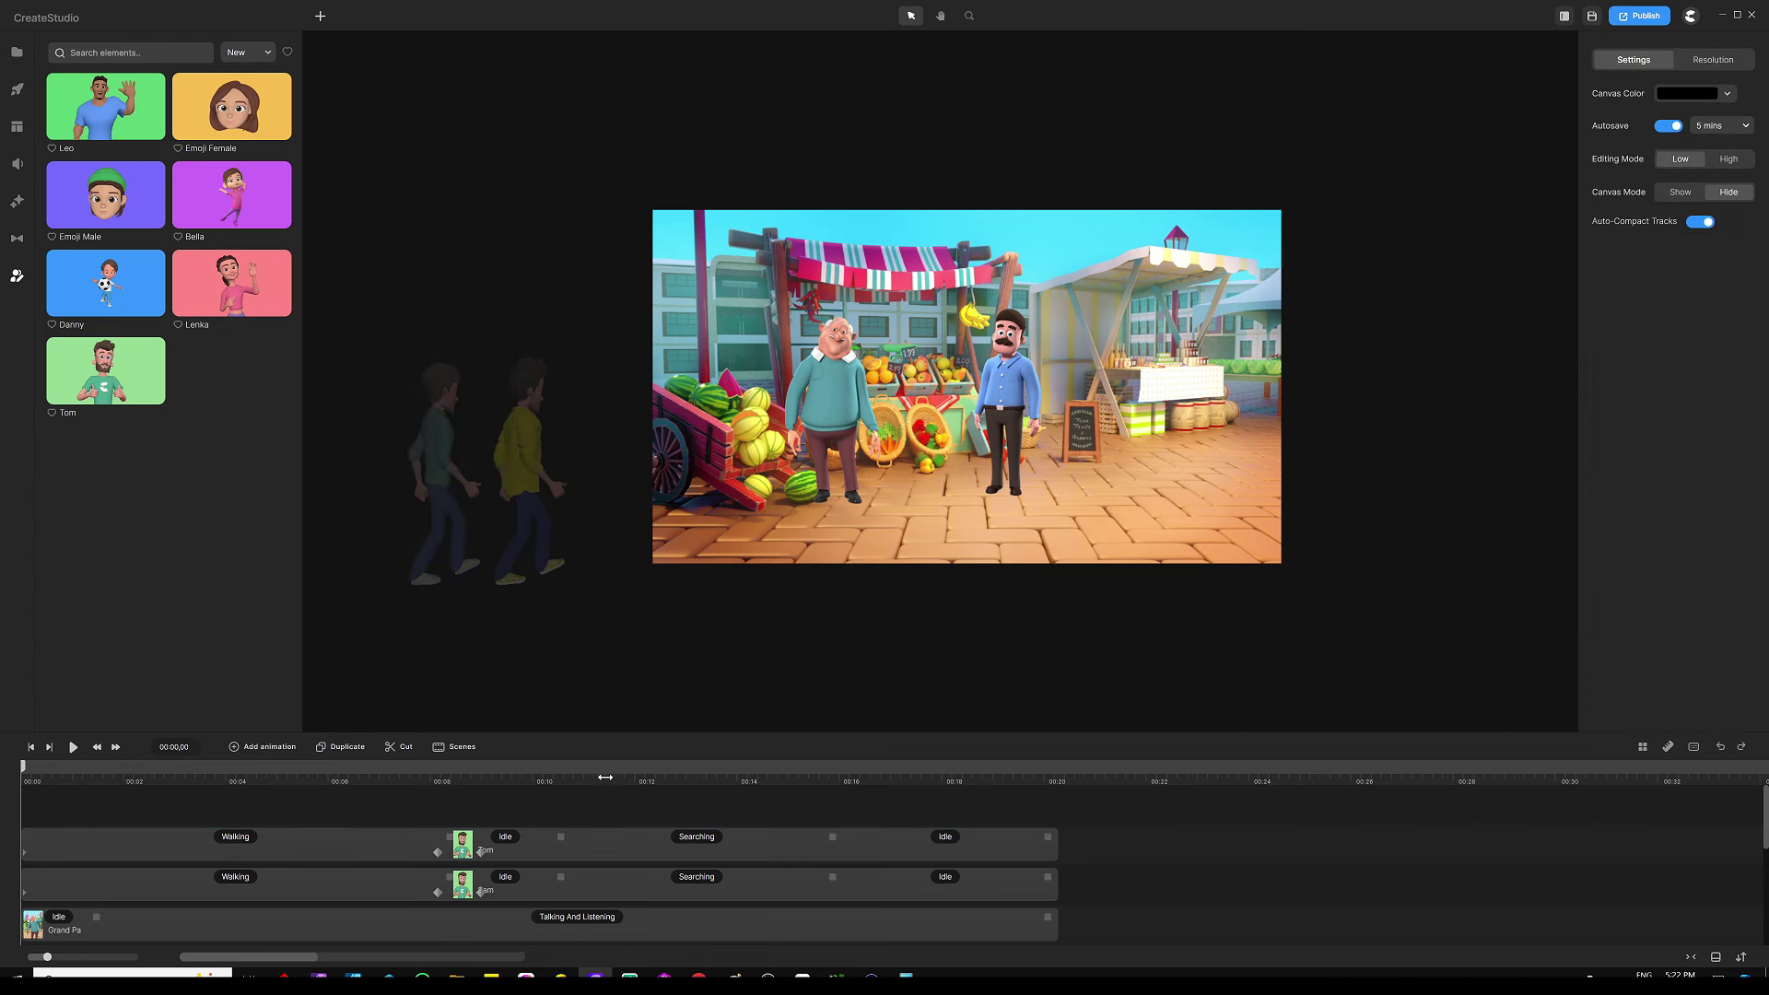
pyautogui.moveTo(603, 779); pyautogui.dragTo(619, 779)
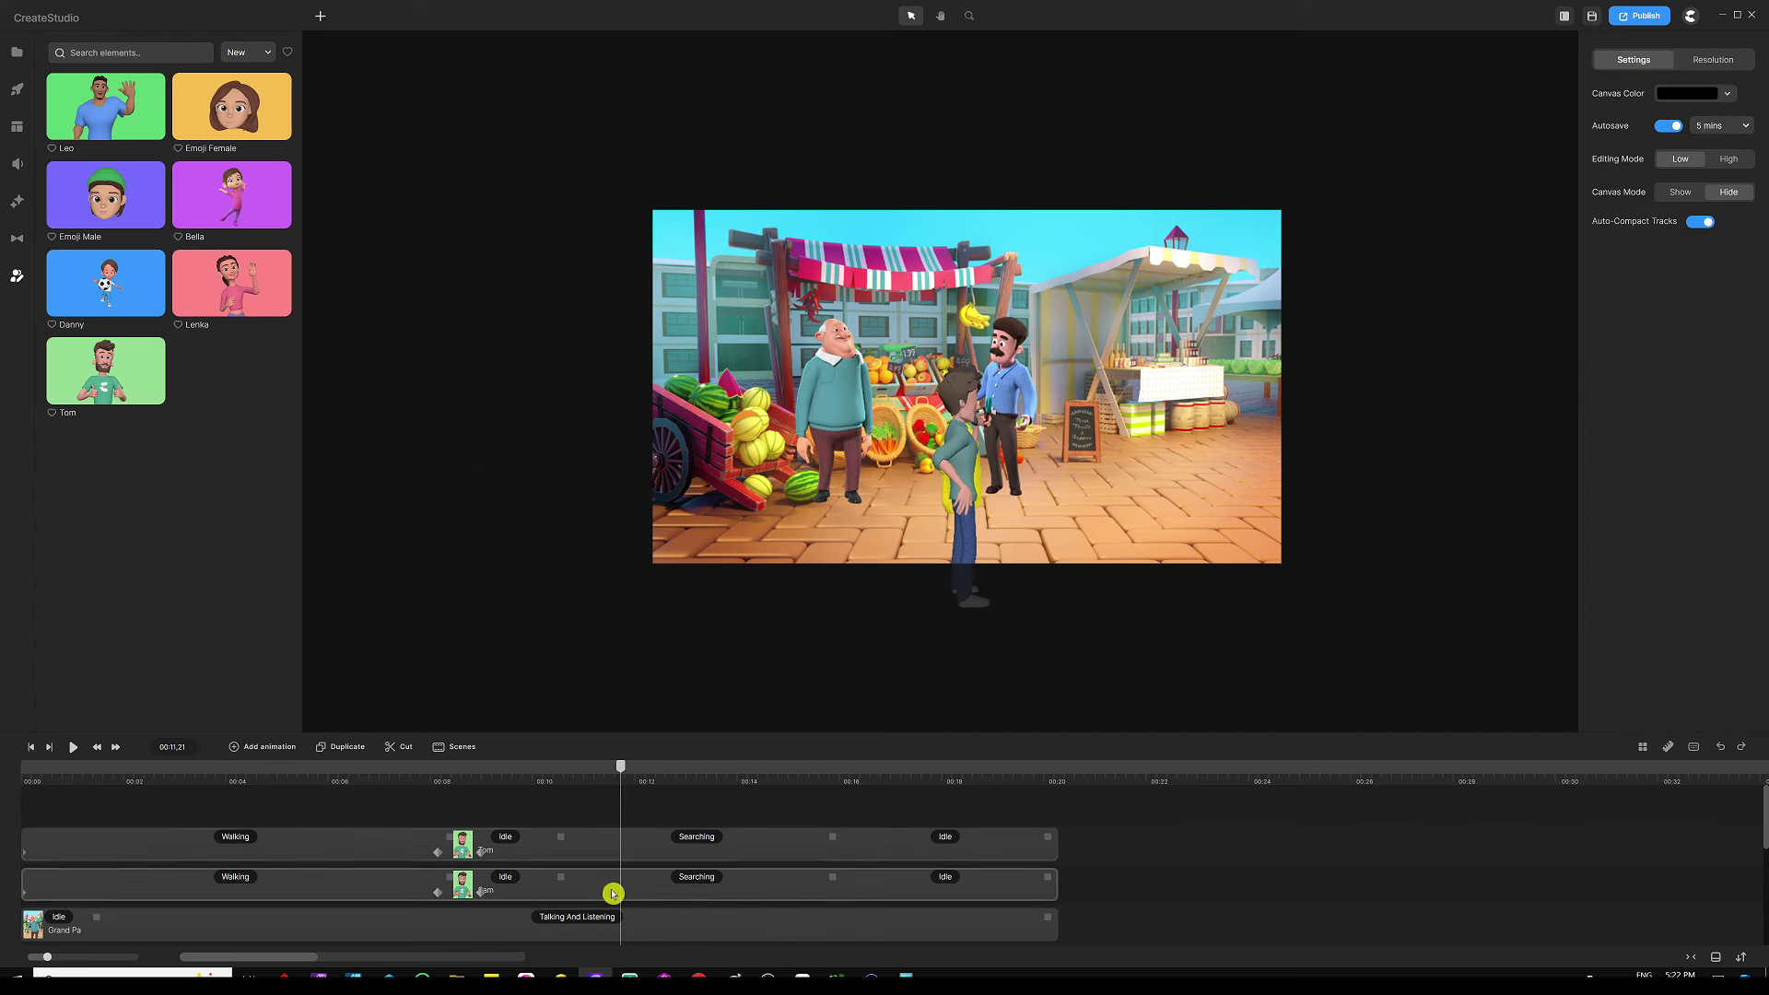
pyautogui.click(694, 839)
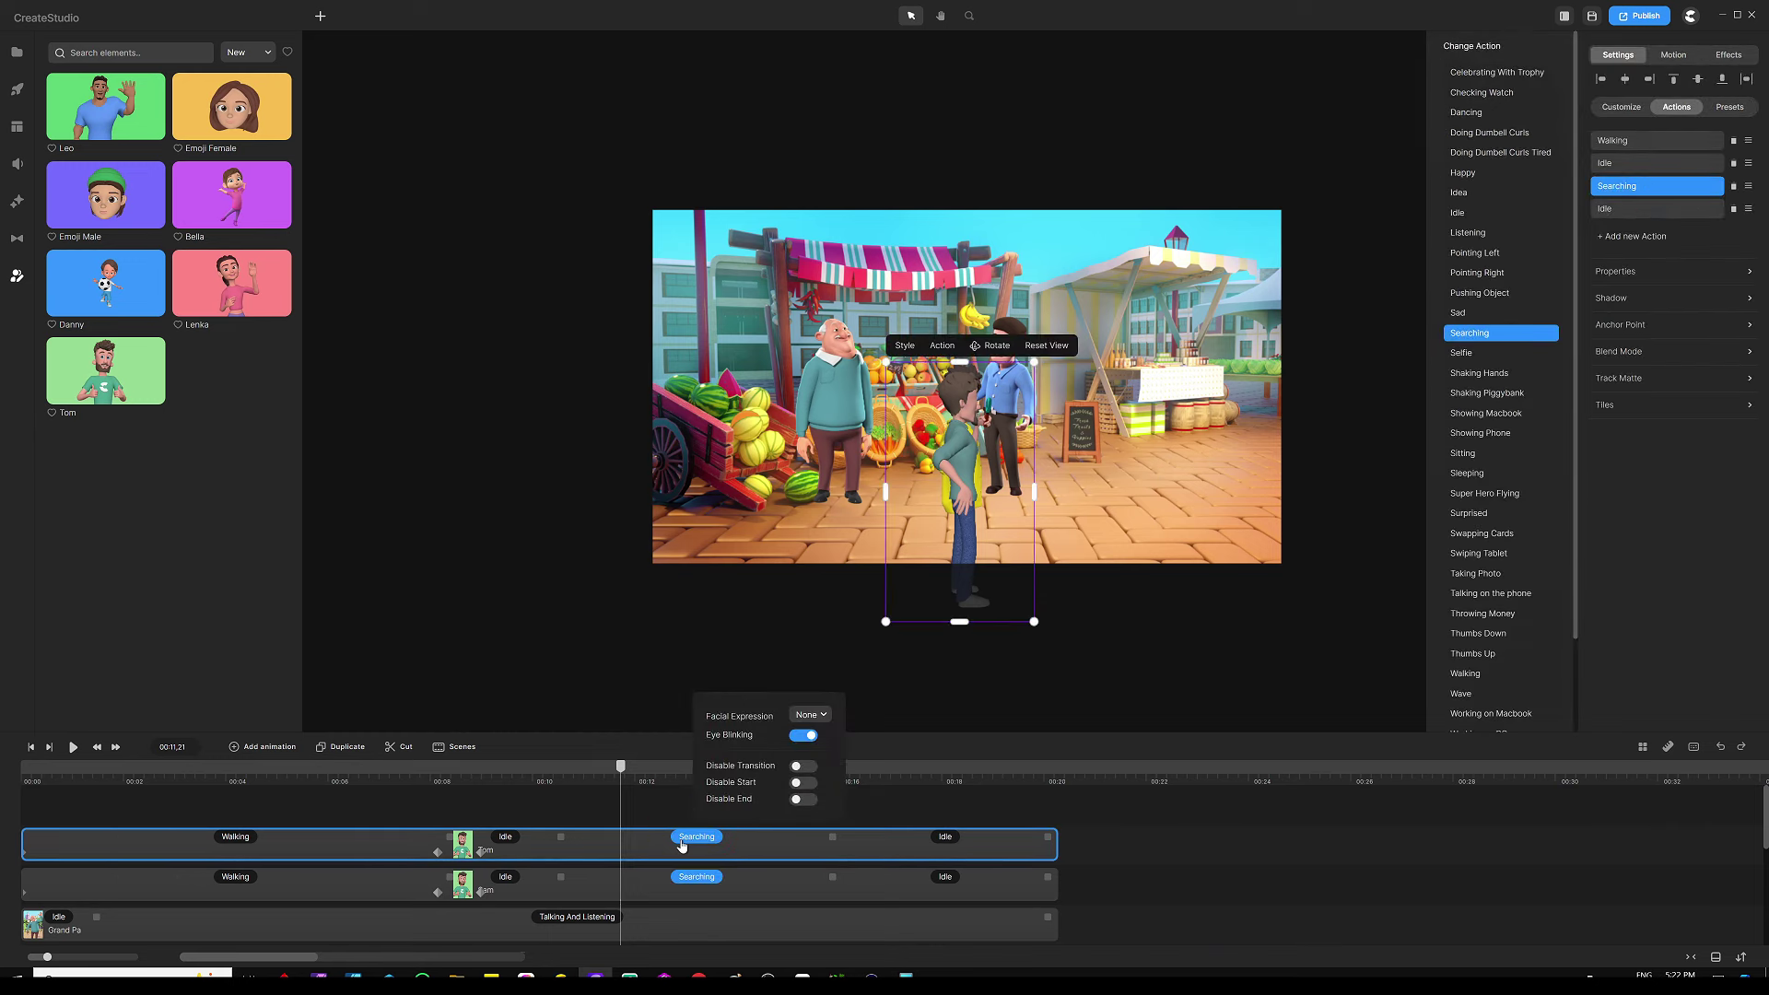
pyautogui.click(1733, 187)
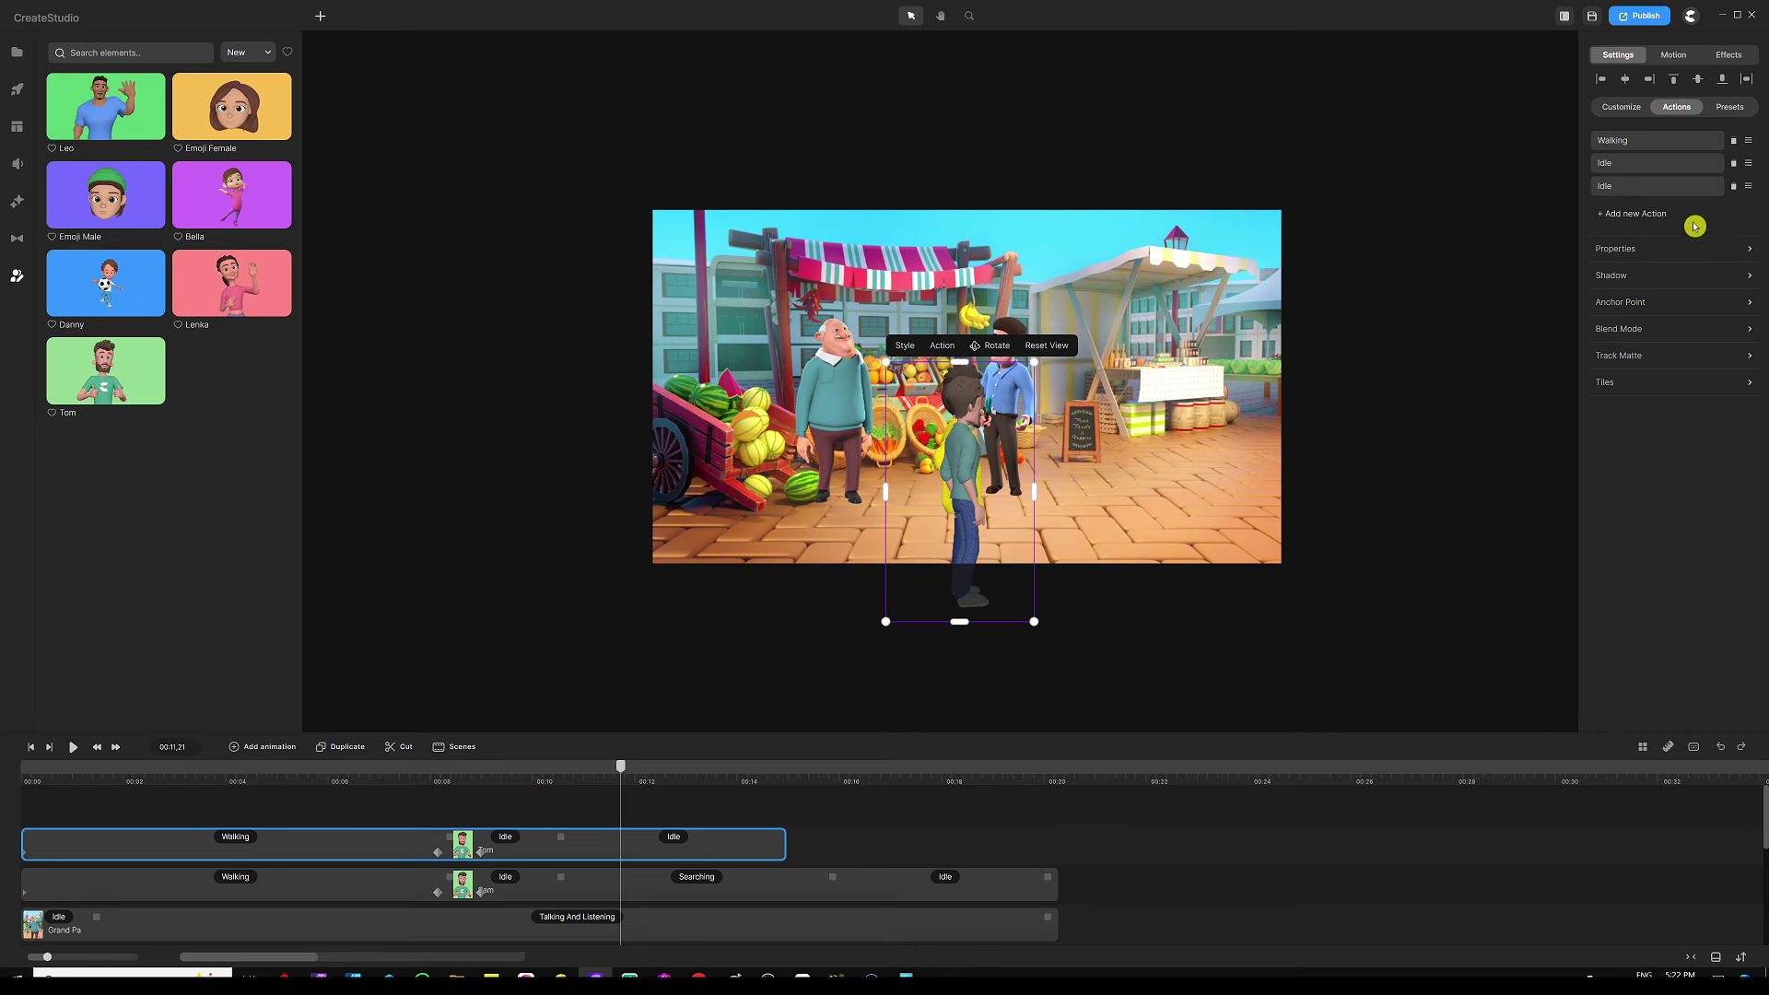
pyautogui.click(1733, 187)
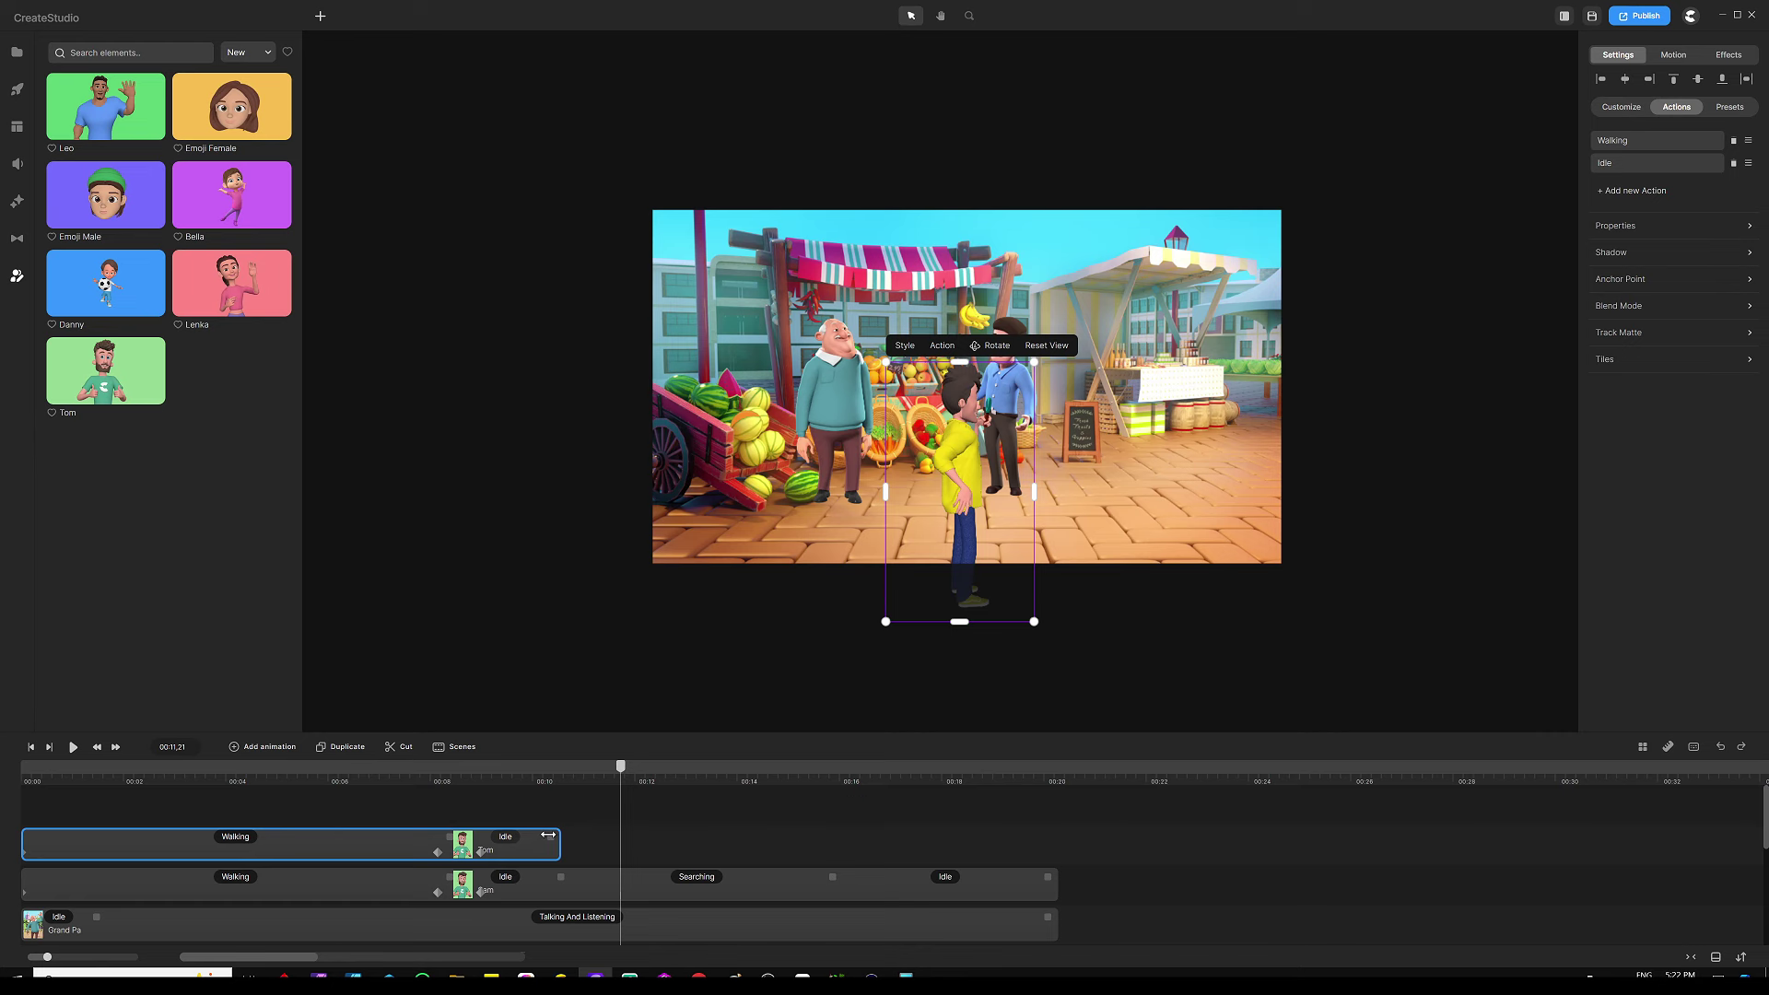
pyautogui.moveTo(555, 835); pyautogui.dragTo(1042, 838)
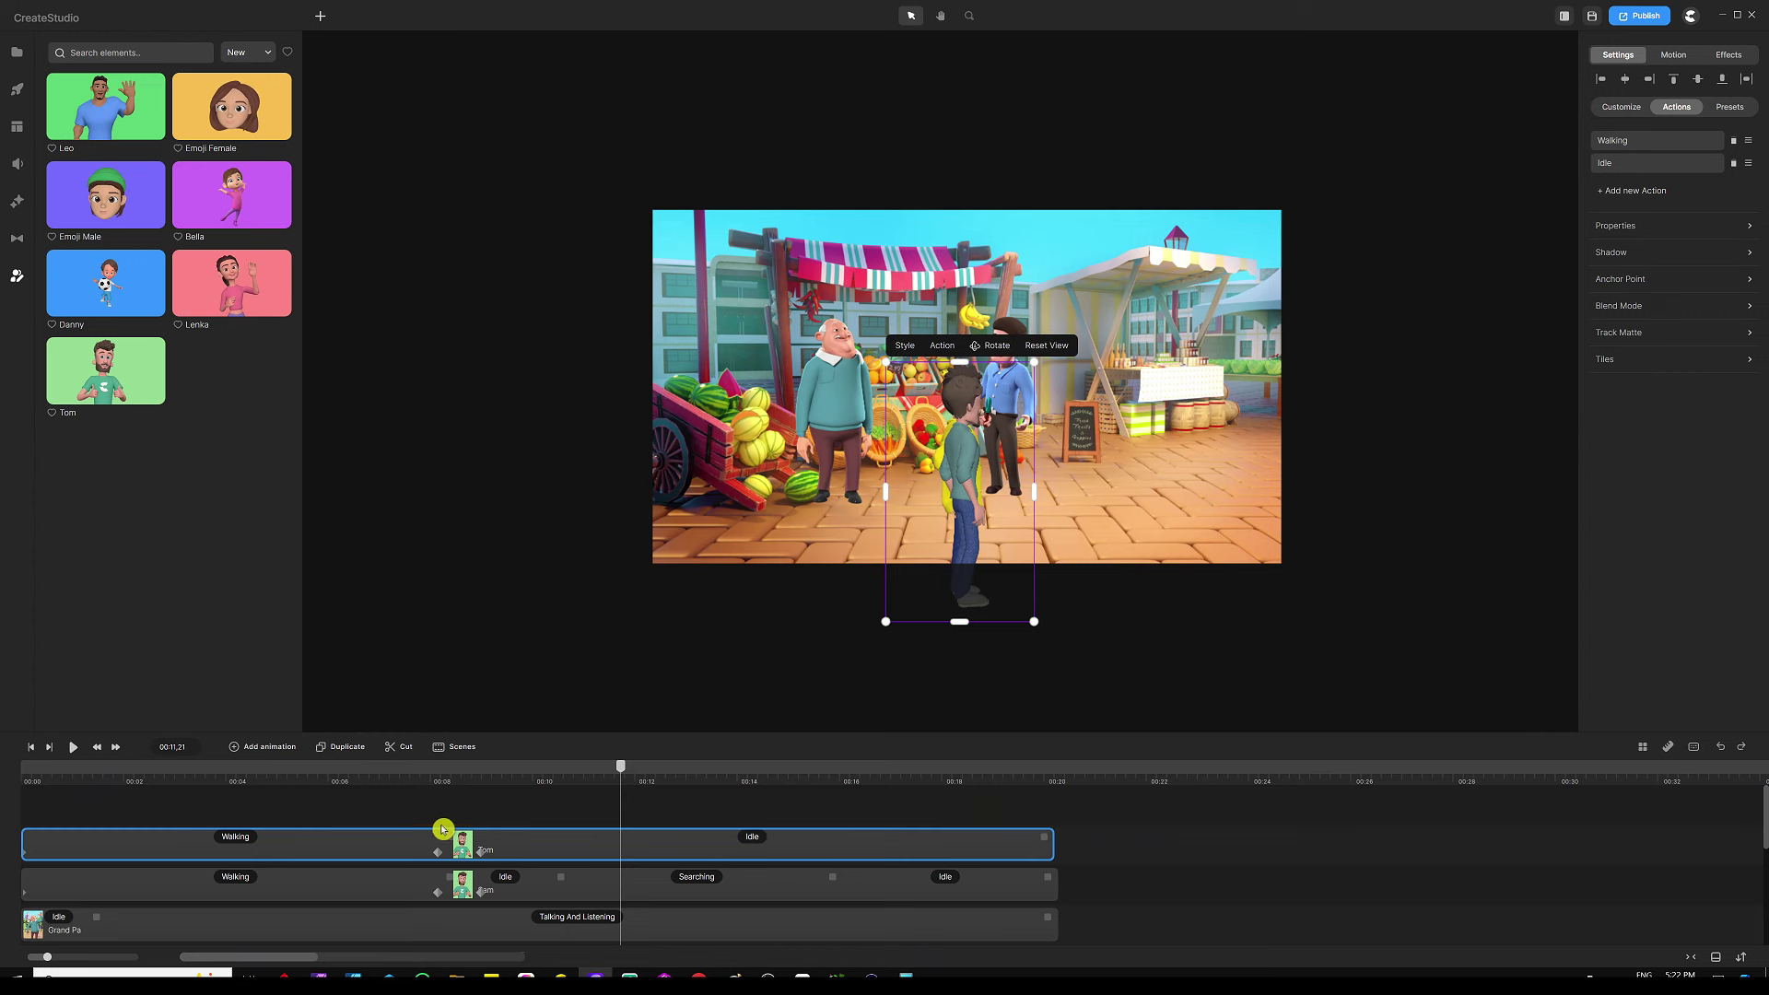
# Step: Shift Tom's Character View keyframes off the overlapping motion end keyframe, and place Tom just behind Sam at that 00:08,04 keyframe
pyautogui.moveTo(622, 774); pyautogui.dragTo(486, 793)
pyautogui.scroll(5, 549, 793)
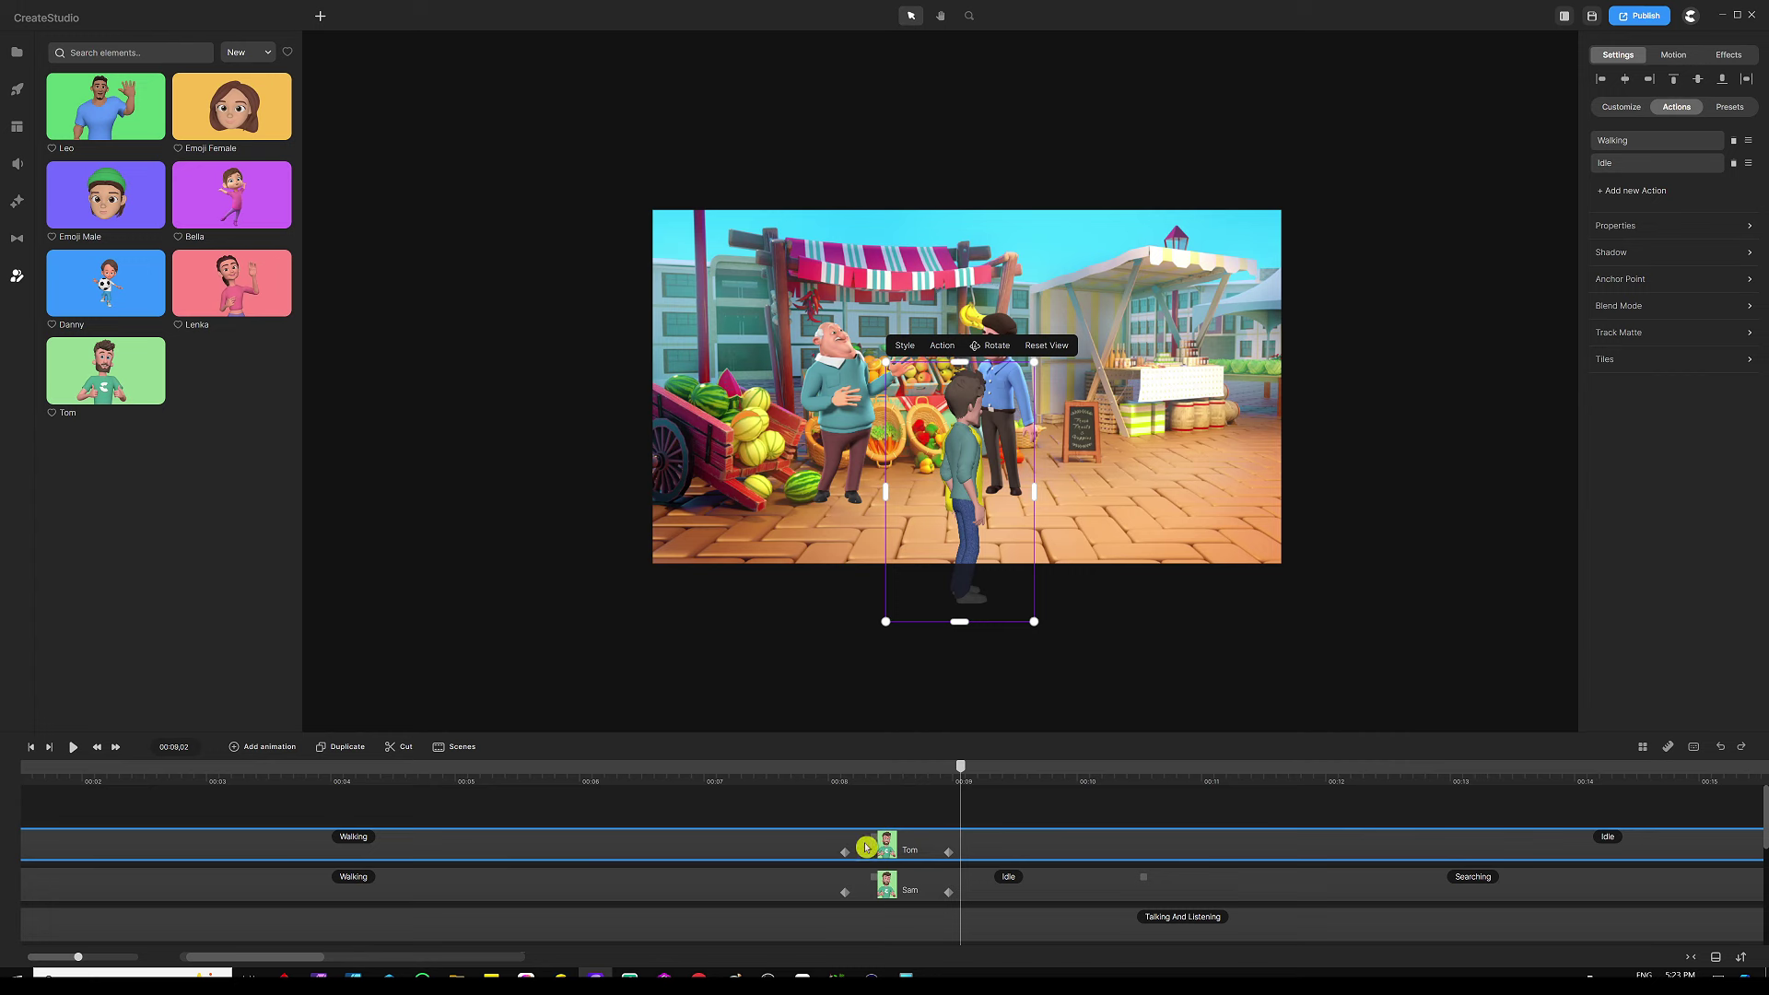
pyautogui.click(864, 871)
pyautogui.moveTo(891, 854); pyautogui.dragTo(915, 856)
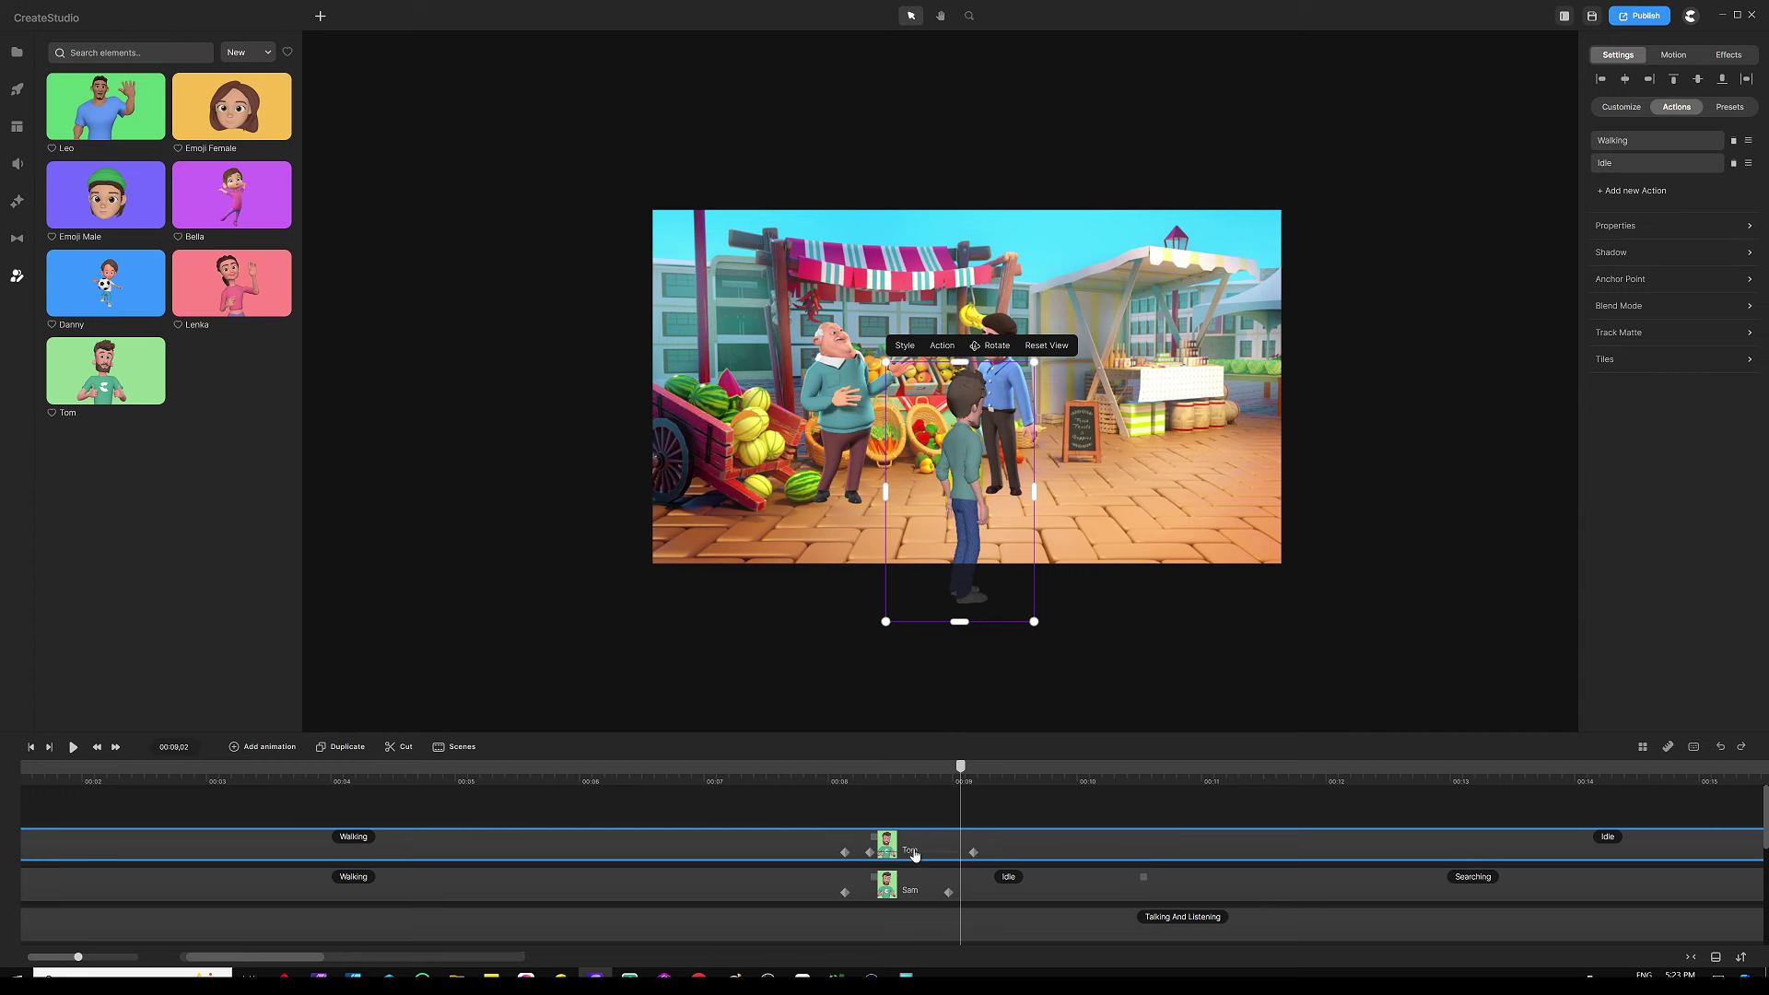
pyautogui.rightClick(915, 855)
pyautogui.click(823, 807)
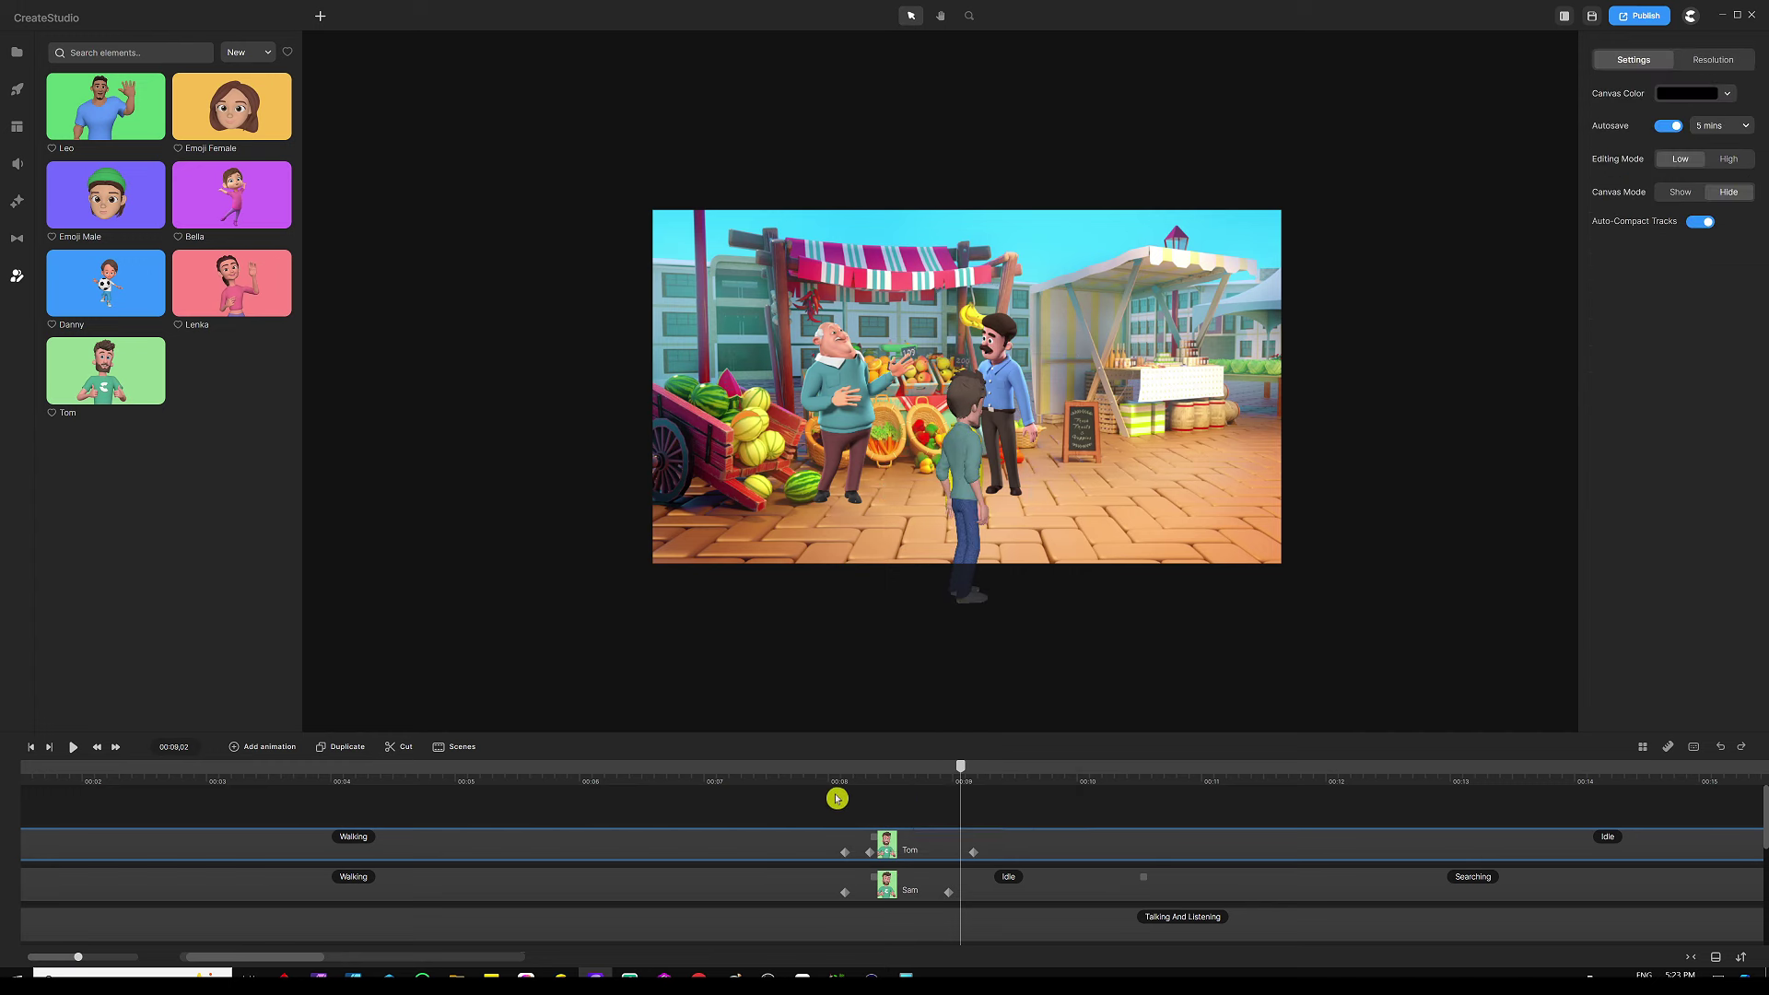
pyautogui.click(844, 852)
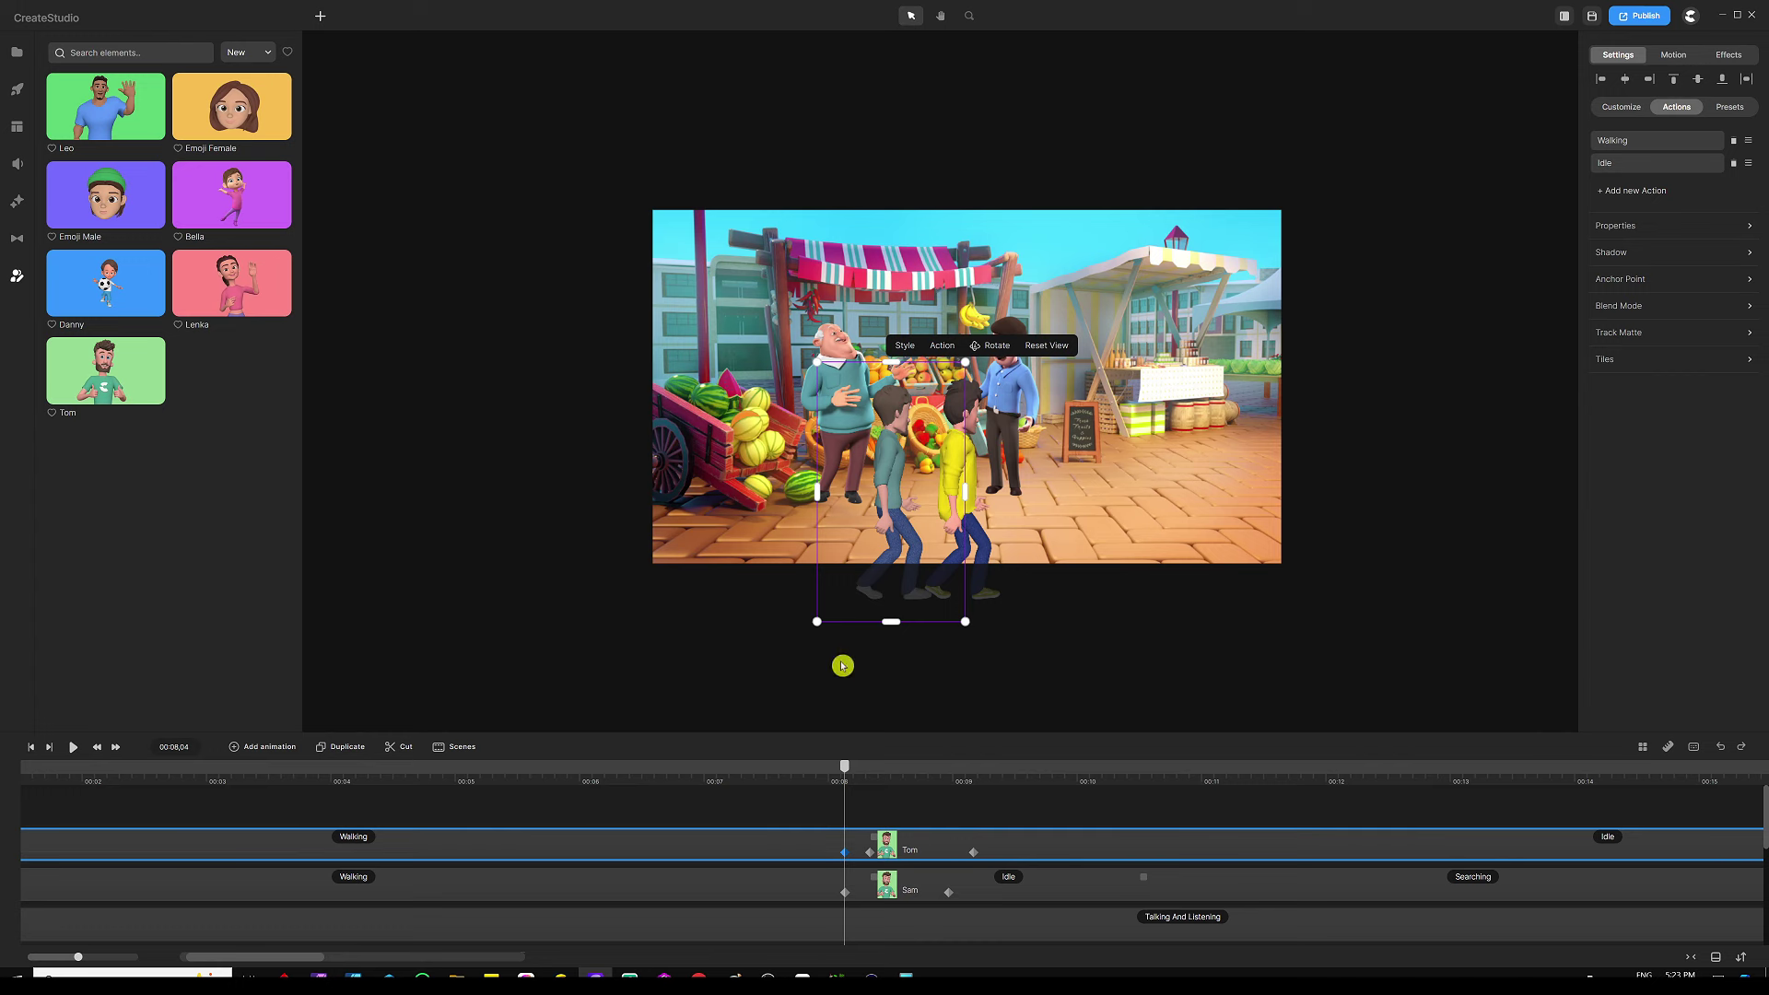
# Step: Move Tom's Character View keyframes back in line with Sam's at 00:08,04 and check both characters' final poses
pyautogui.click(912, 856)
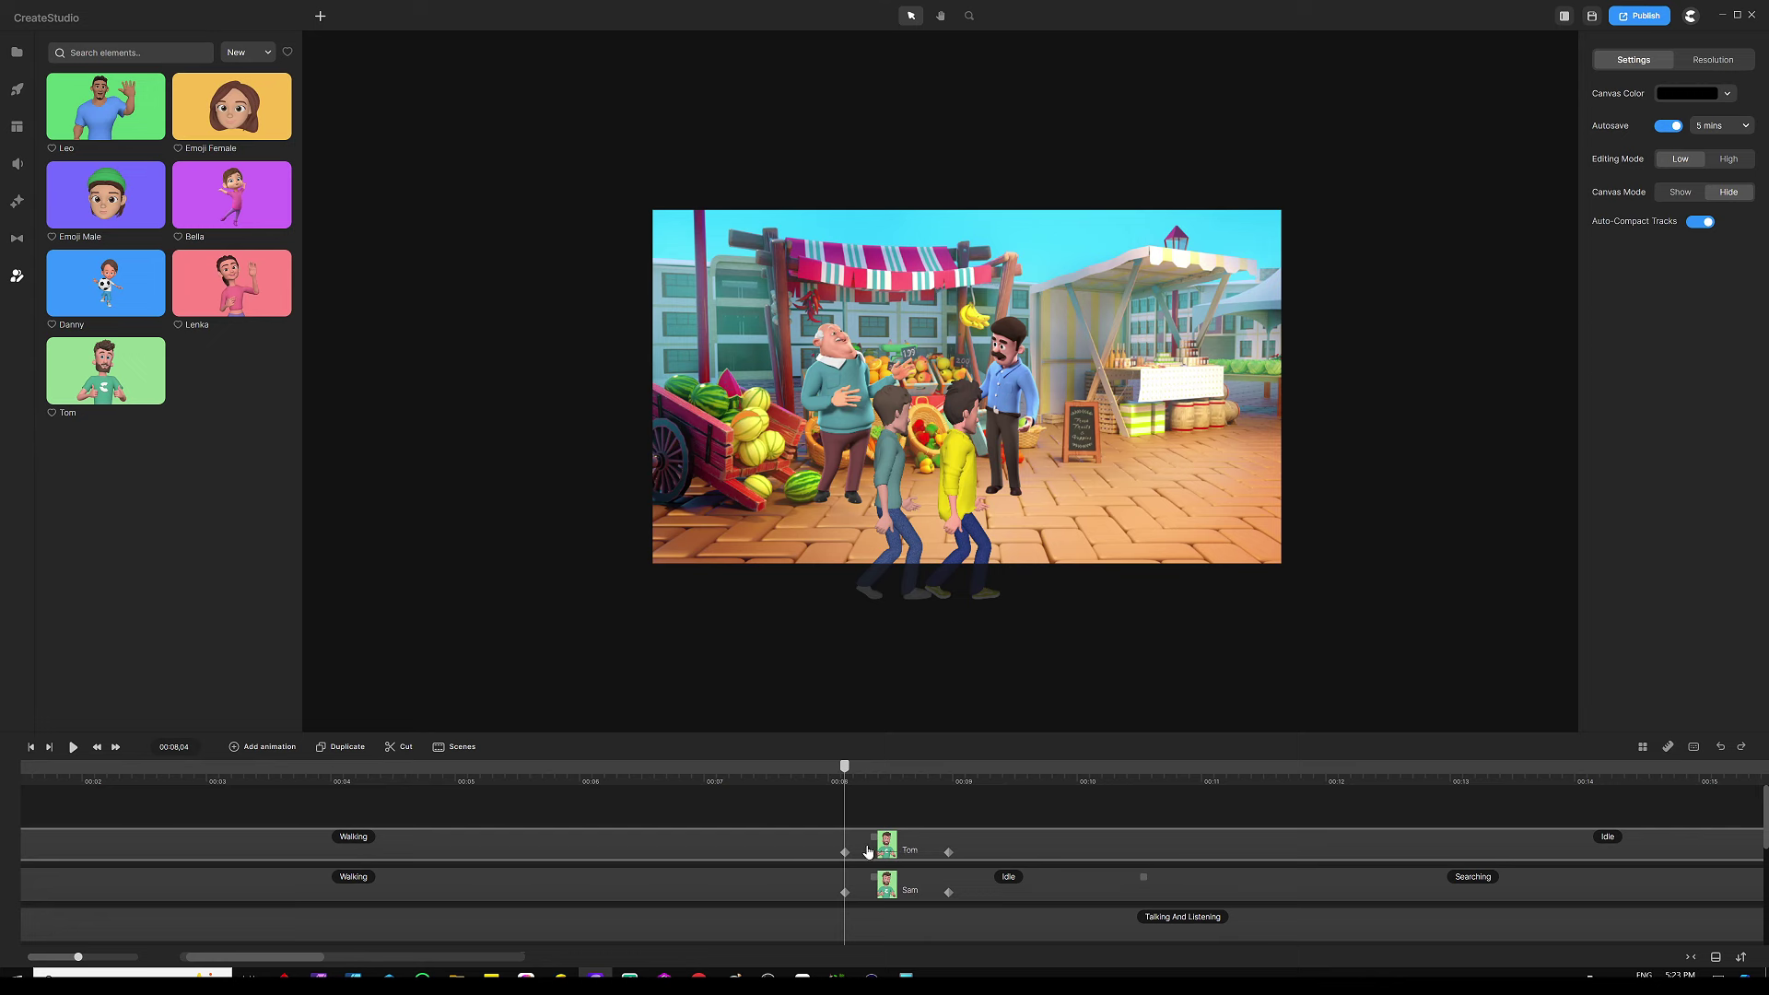
pyautogui.rightClick(869, 852)
pyautogui.click(791, 815)
pyautogui.moveTo(845, 766); pyautogui.dragTo(1001, 772)
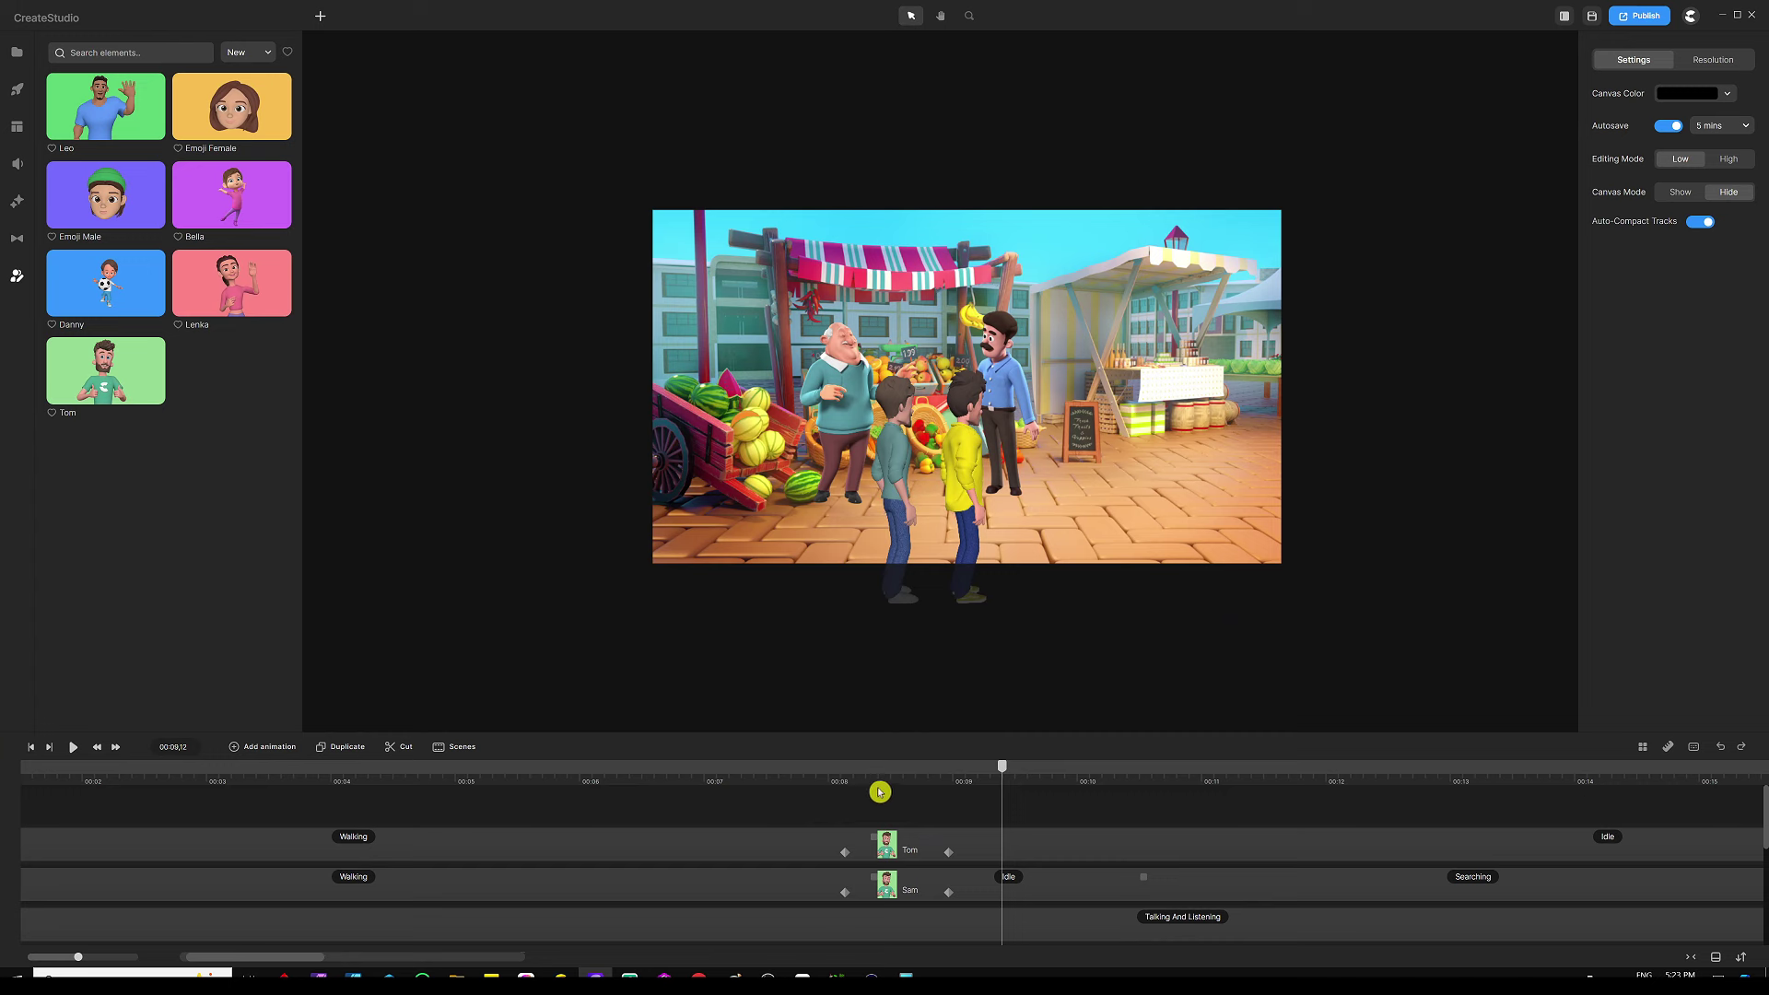
# Step: Move the Sam layer above the Tom layer in the timeline
pyautogui.click(751, 882)
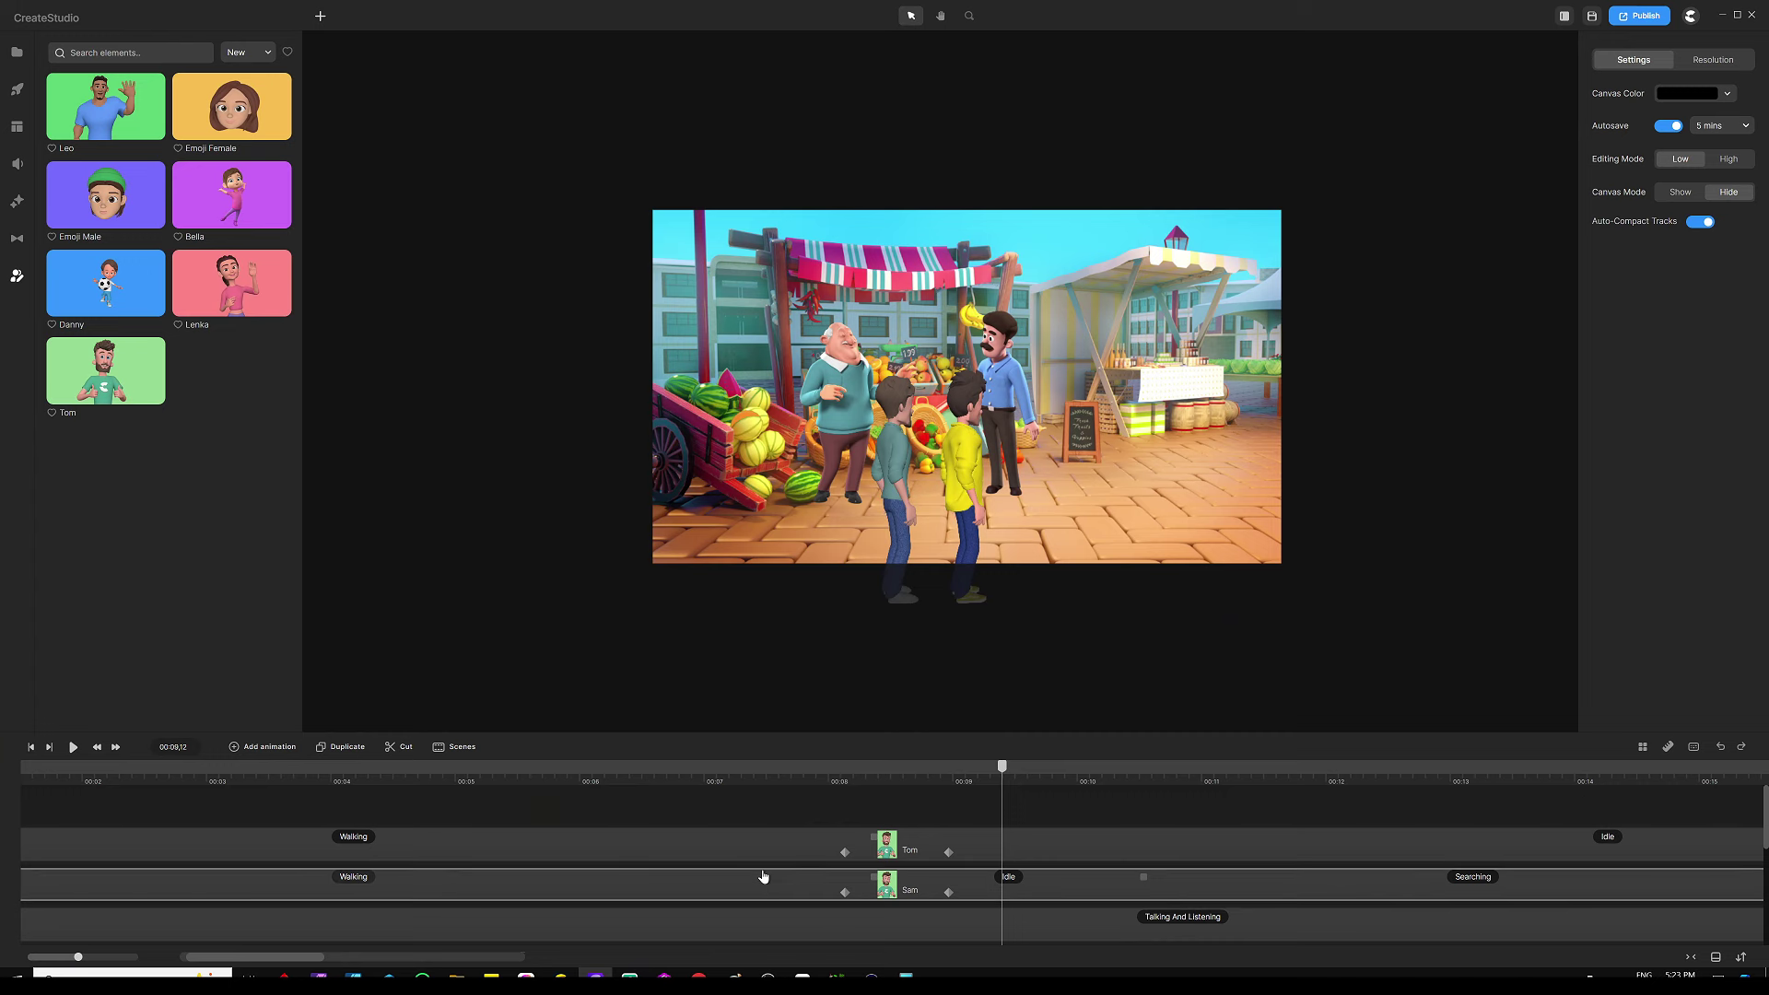
pyautogui.moveTo(763, 876); pyautogui.dragTo(754, 808)
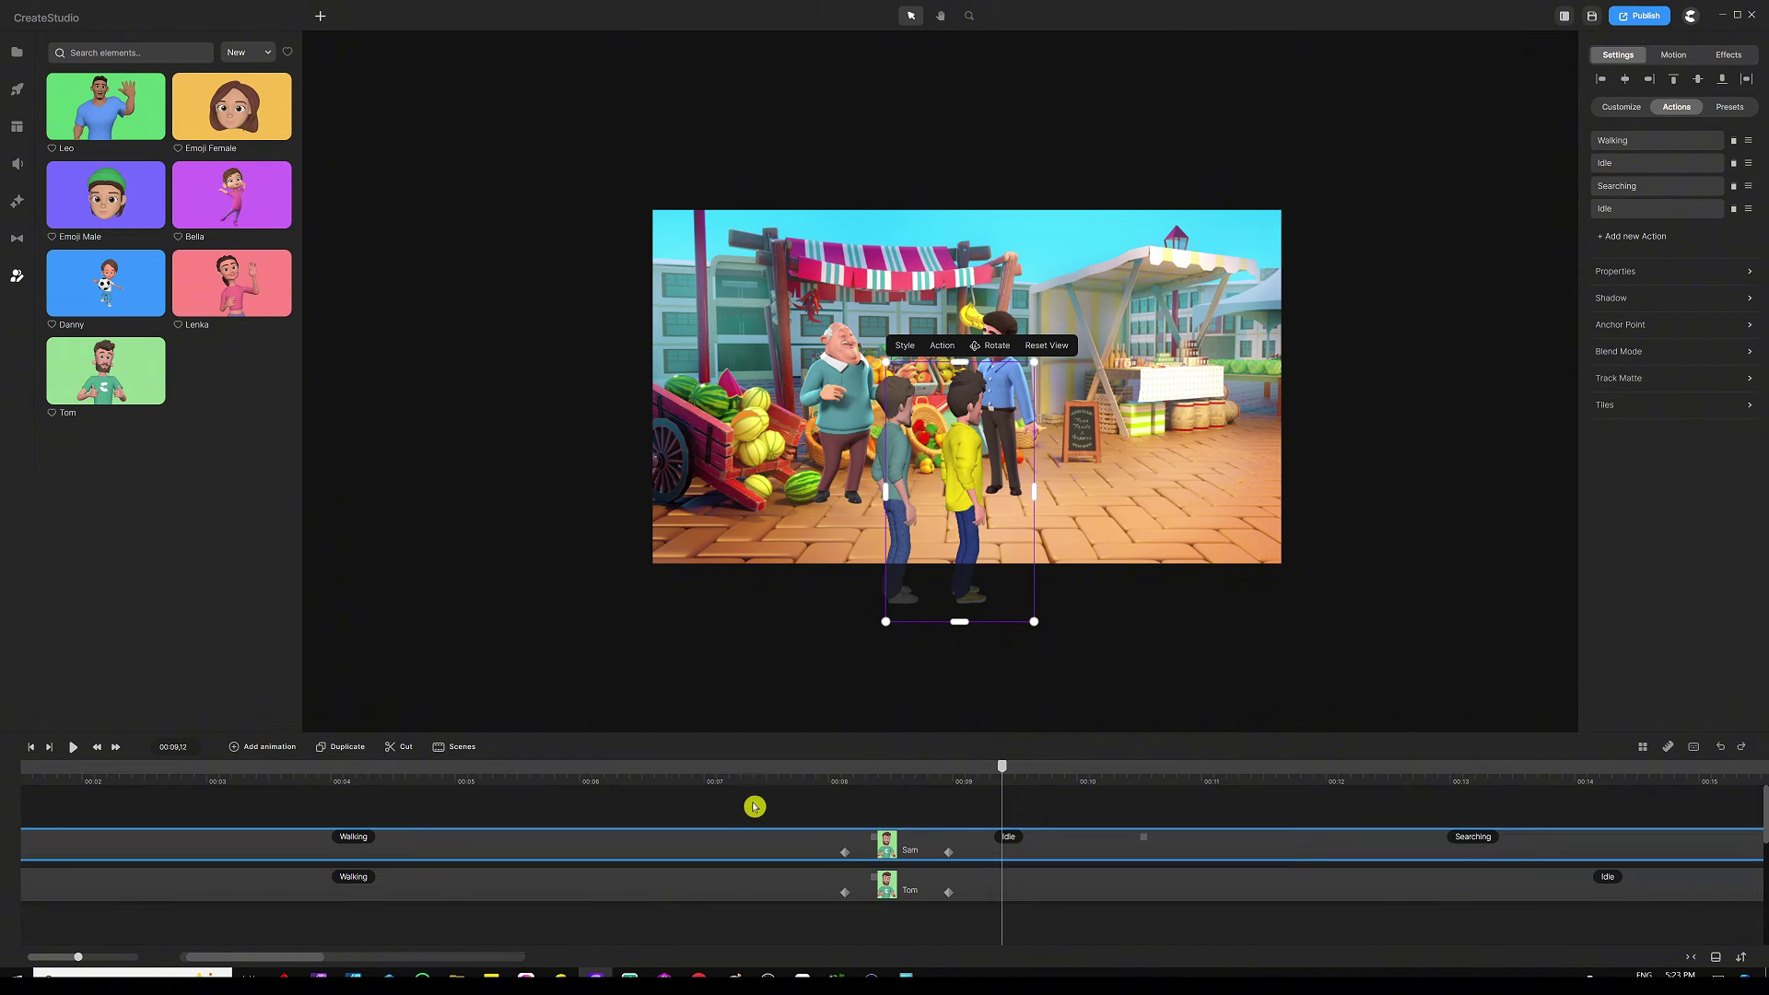
pyautogui.click(753, 807)
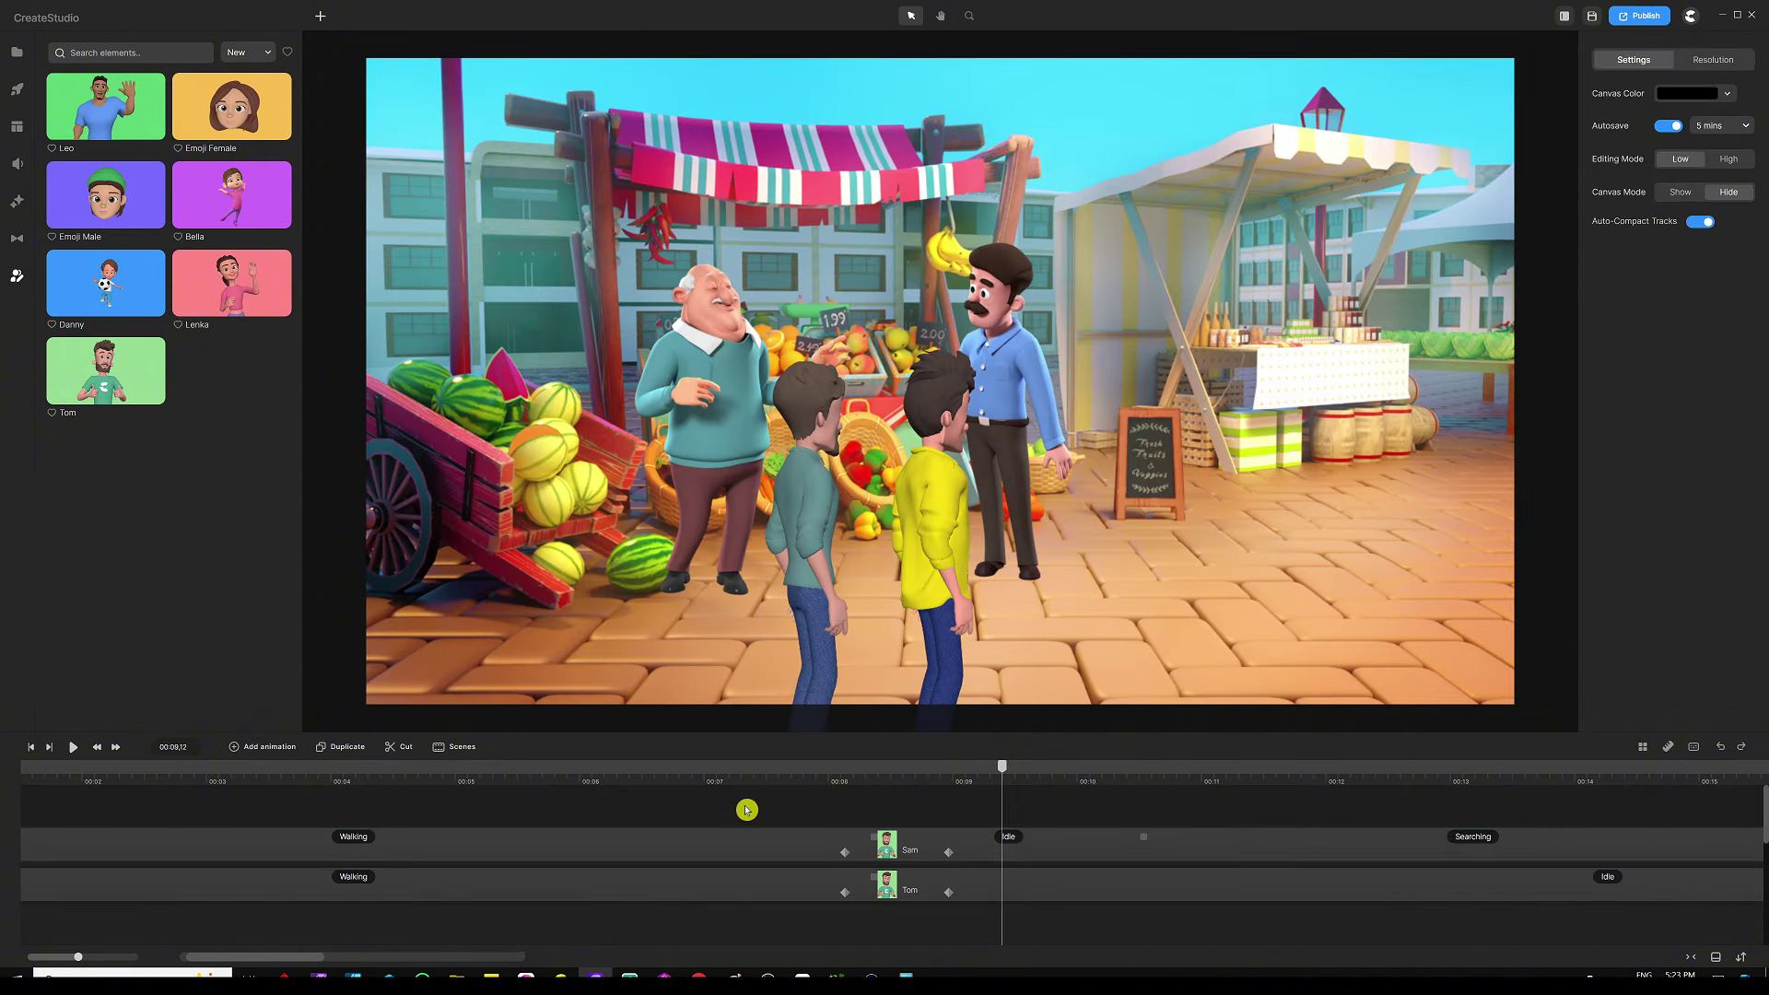
# Step: Play the scene from the beginning to review the walk-in, and save the project
pyautogui.scroll(-5, 760, 783)
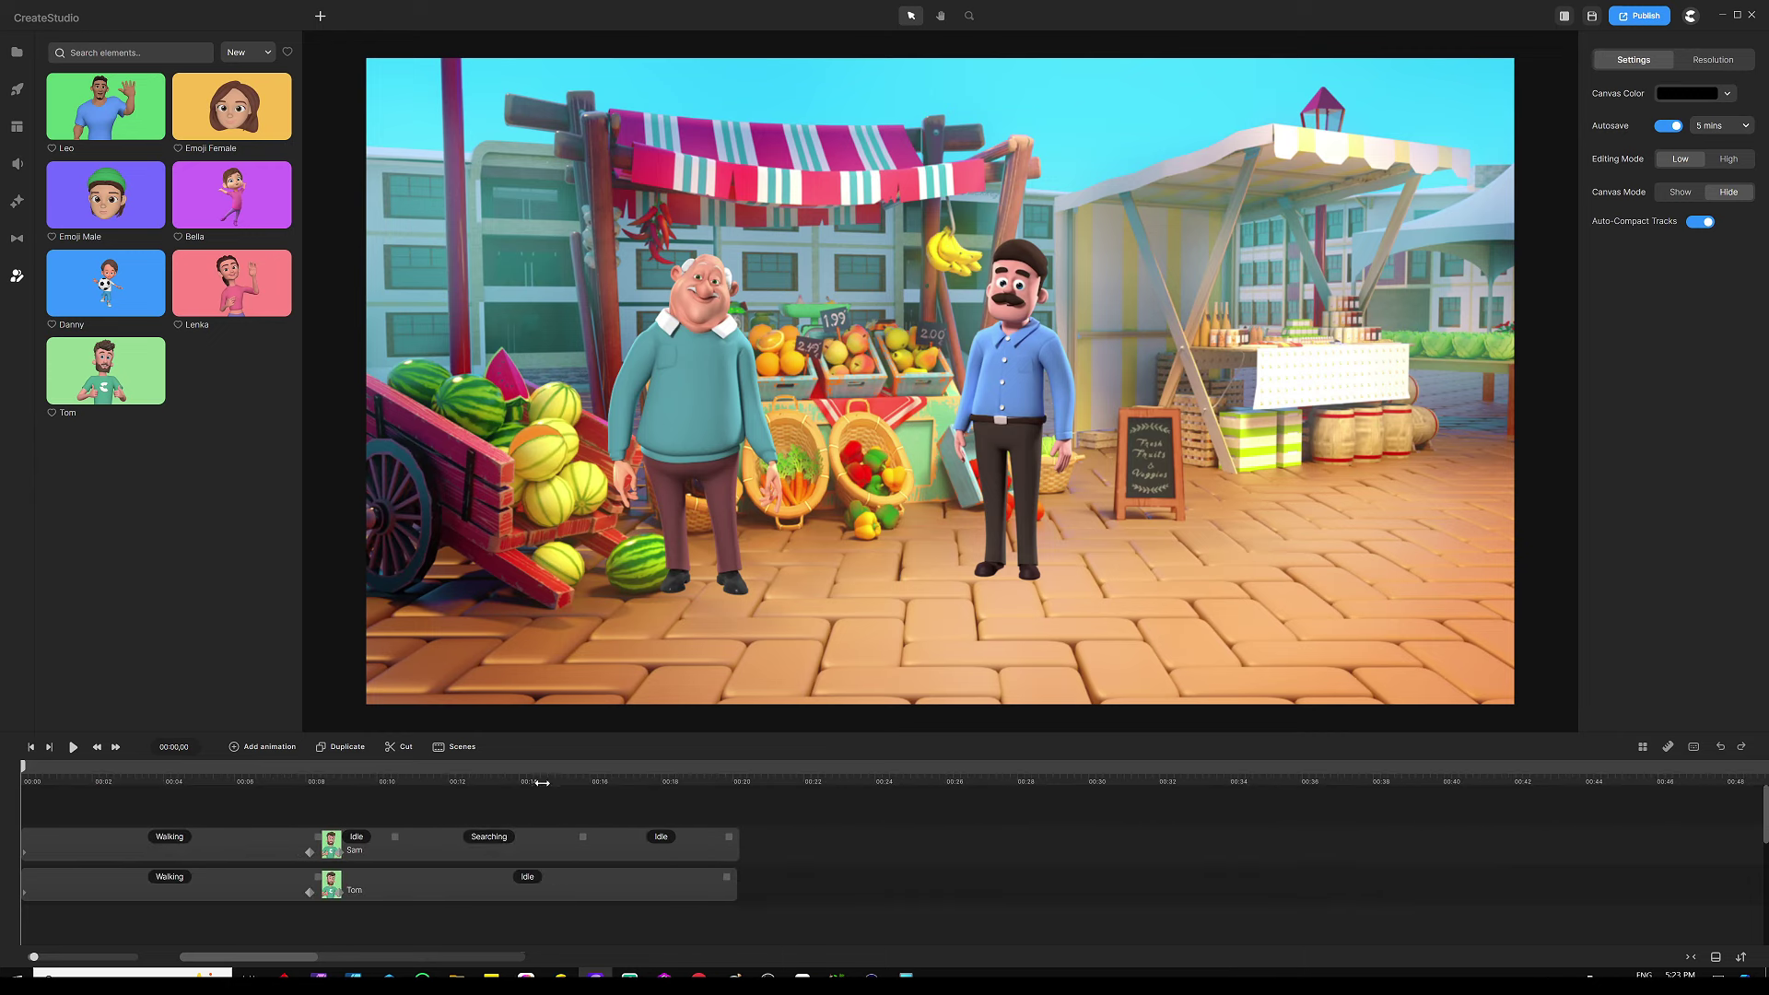
pyautogui.press('space')
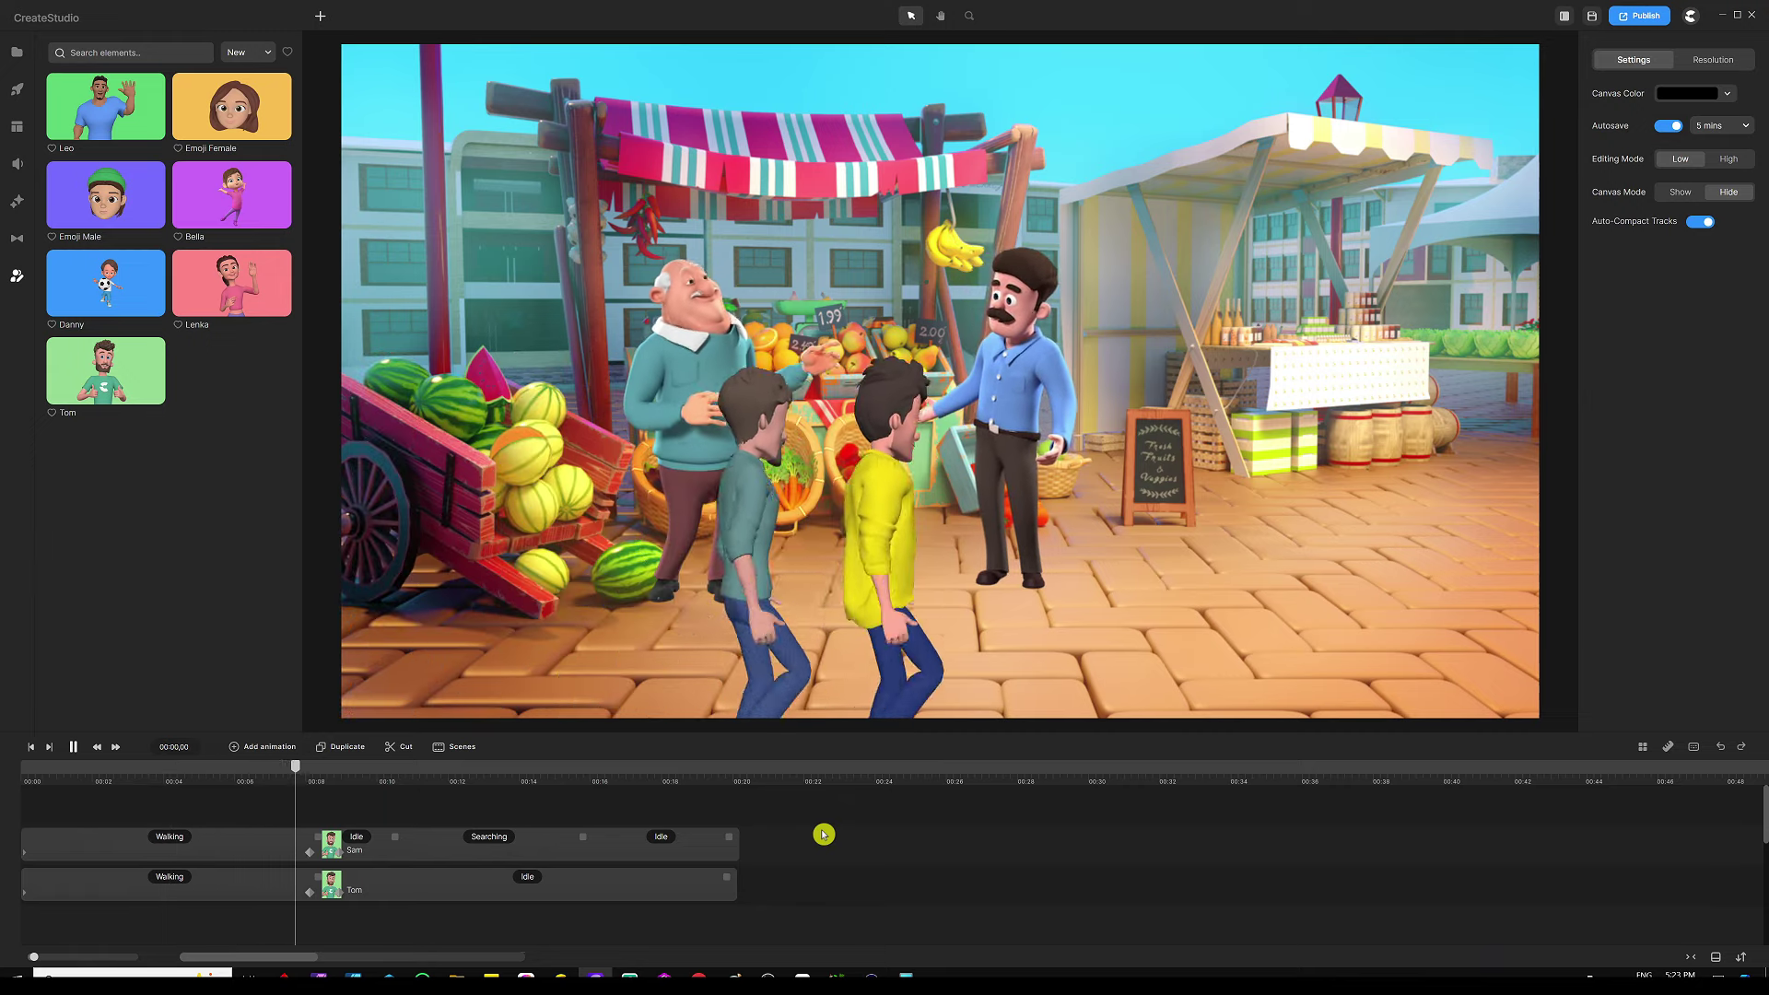
pyautogui.hotkey('ctrl', 's')
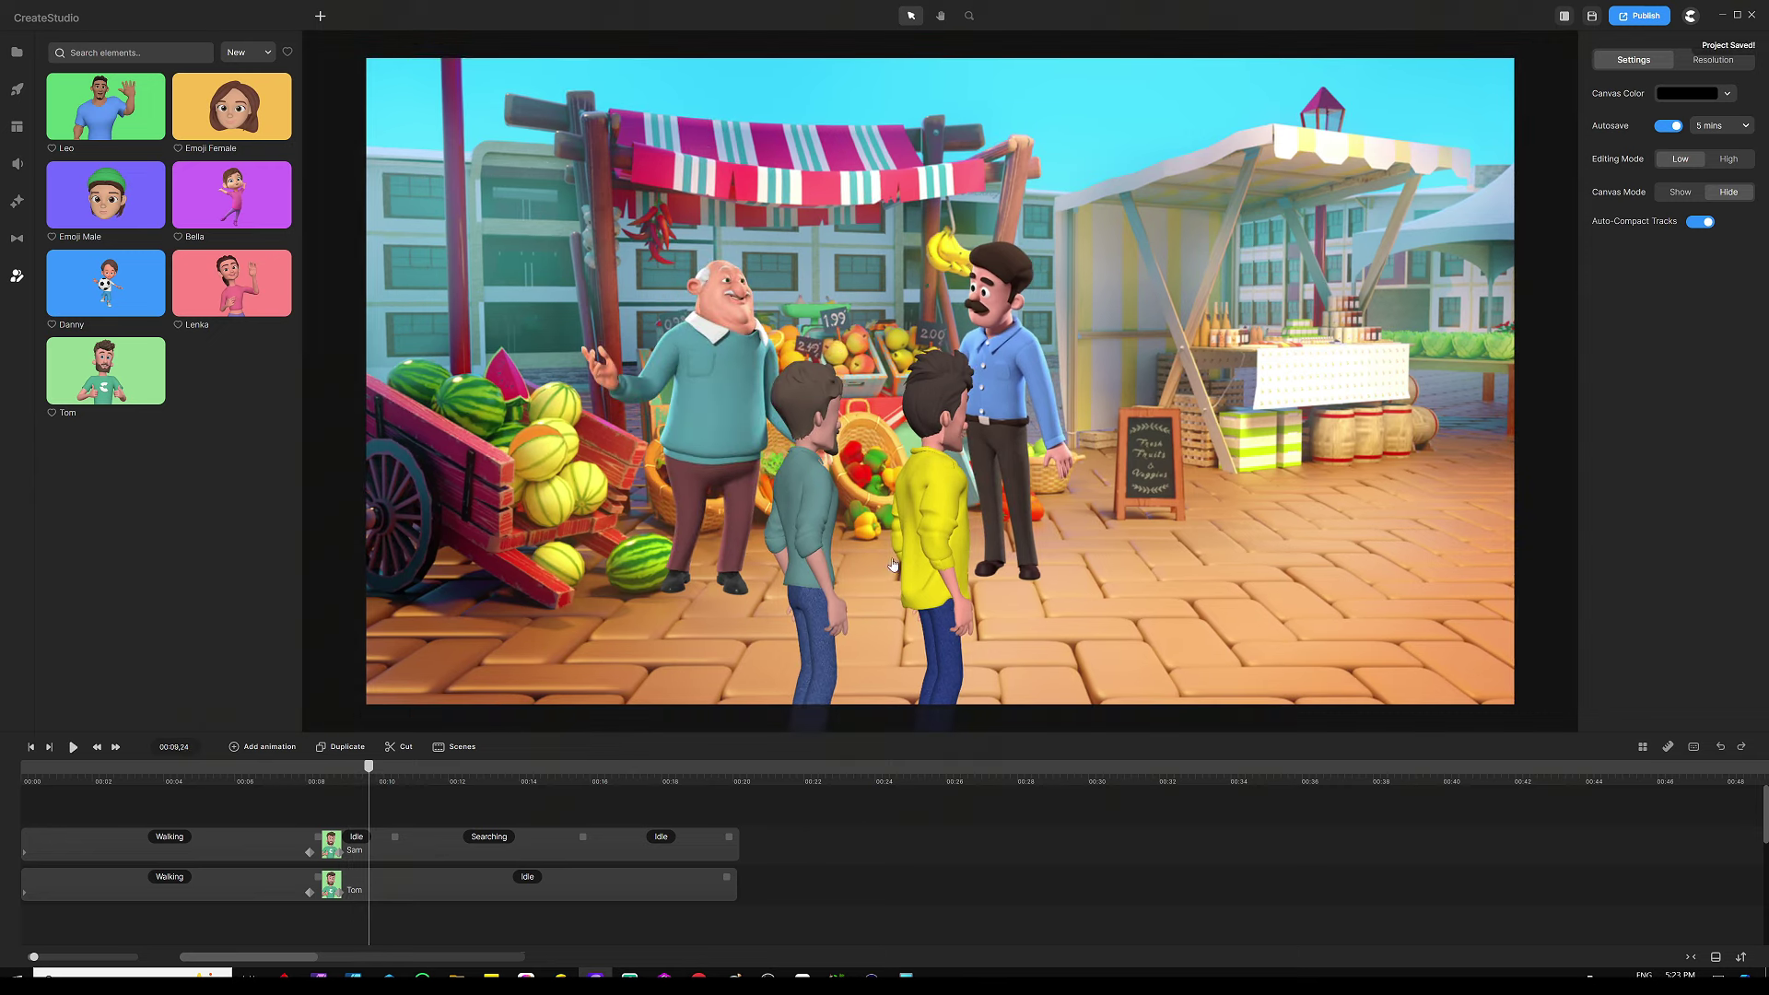
# Step: Shorten the turns of Sam and Tom by moving both Character View end keyframes to 00:08,20, and check the motion
pyautogui.scroll(5, 410, 806)
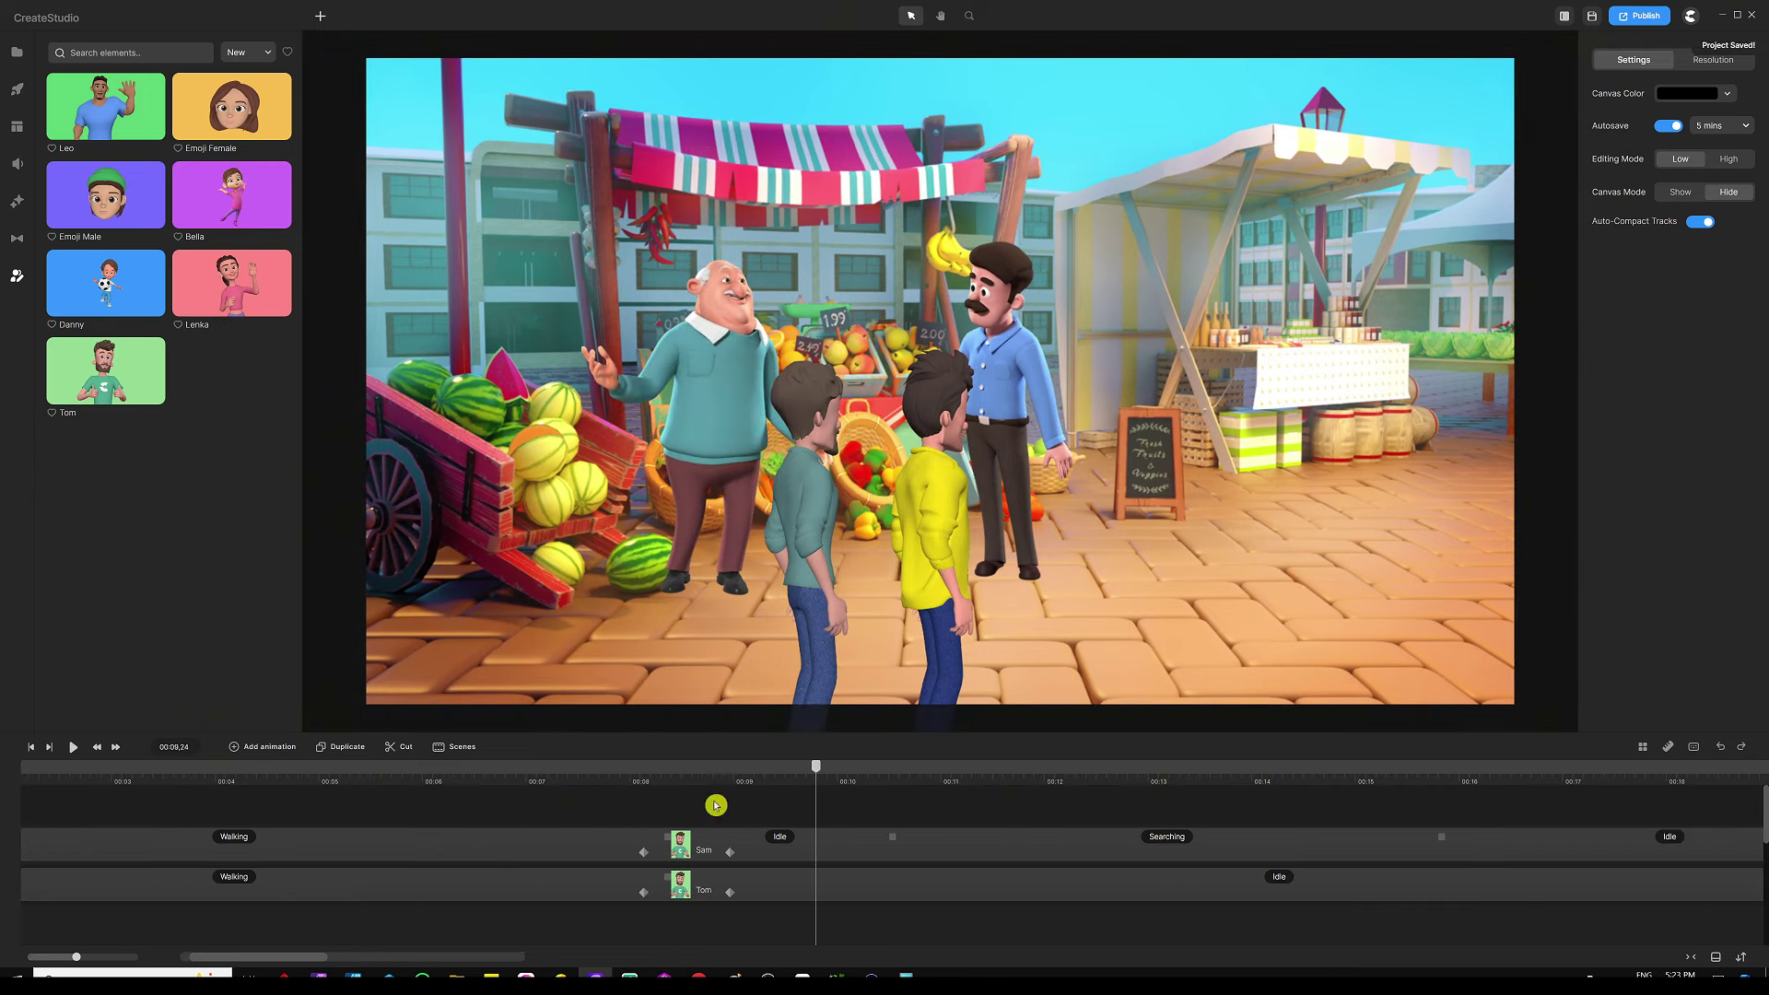
pyautogui.moveTo(816, 766); pyautogui.dragTo(665, 773)
pyautogui.scroll(1, 769, 777)
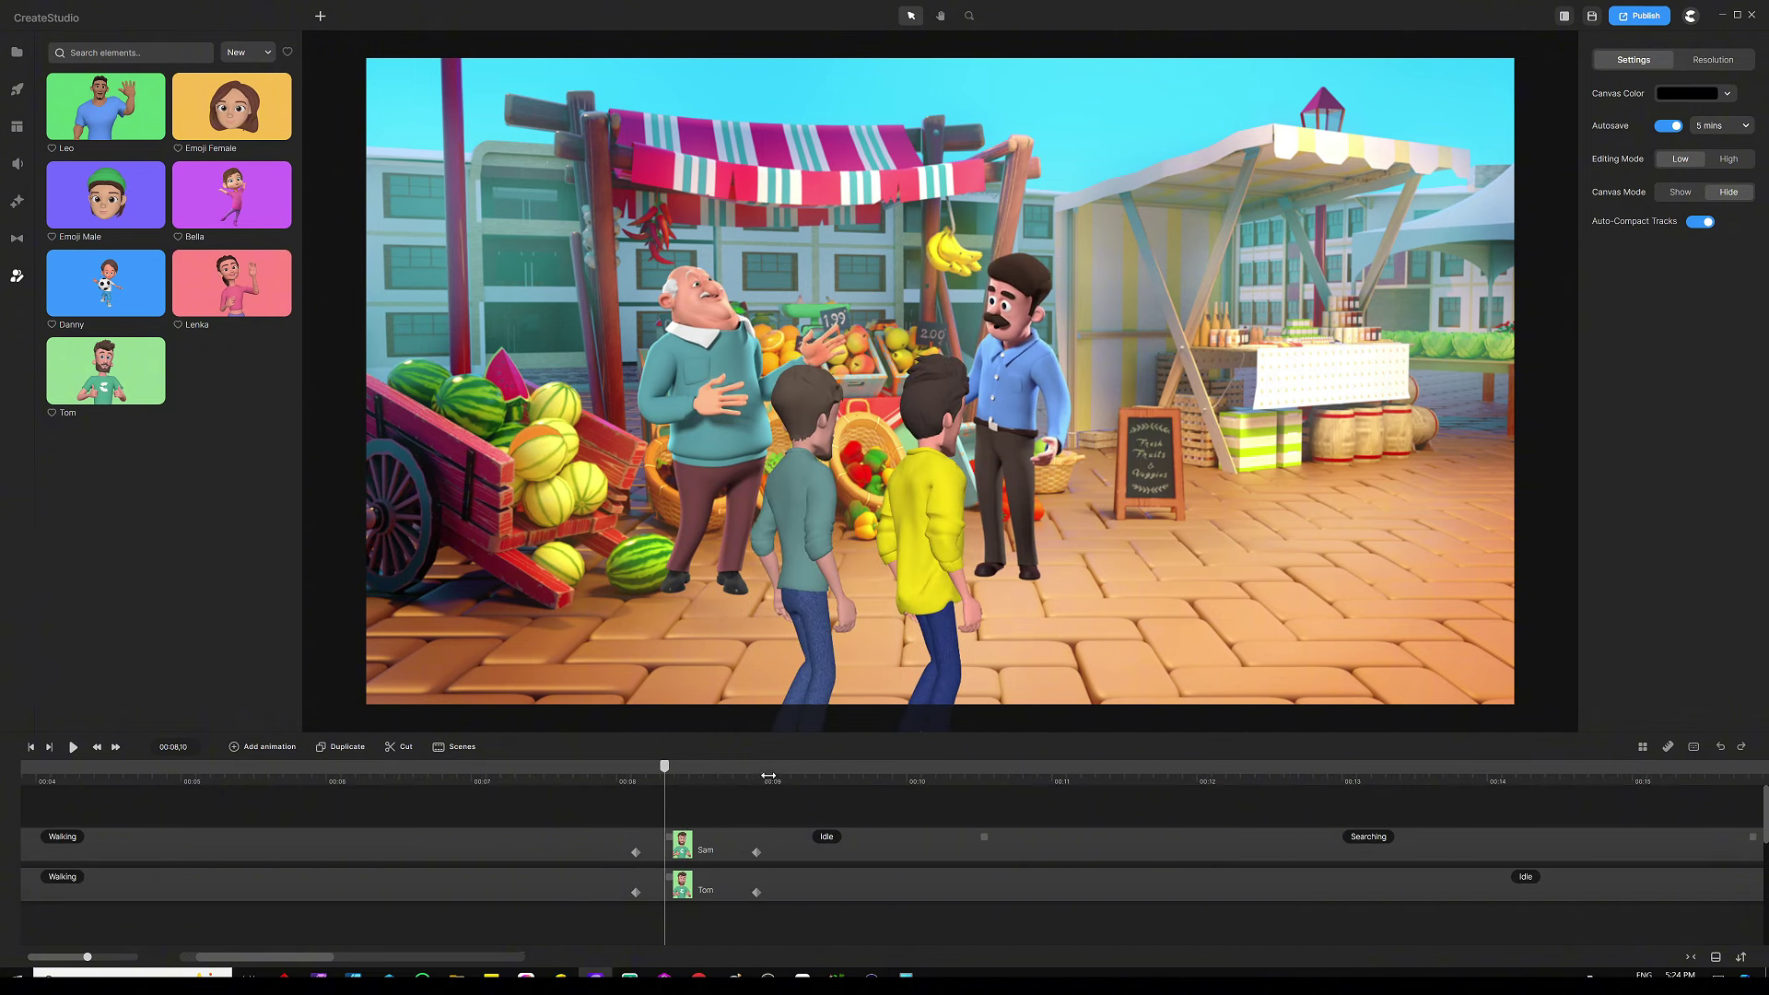
pyautogui.scroll(1, 768, 777)
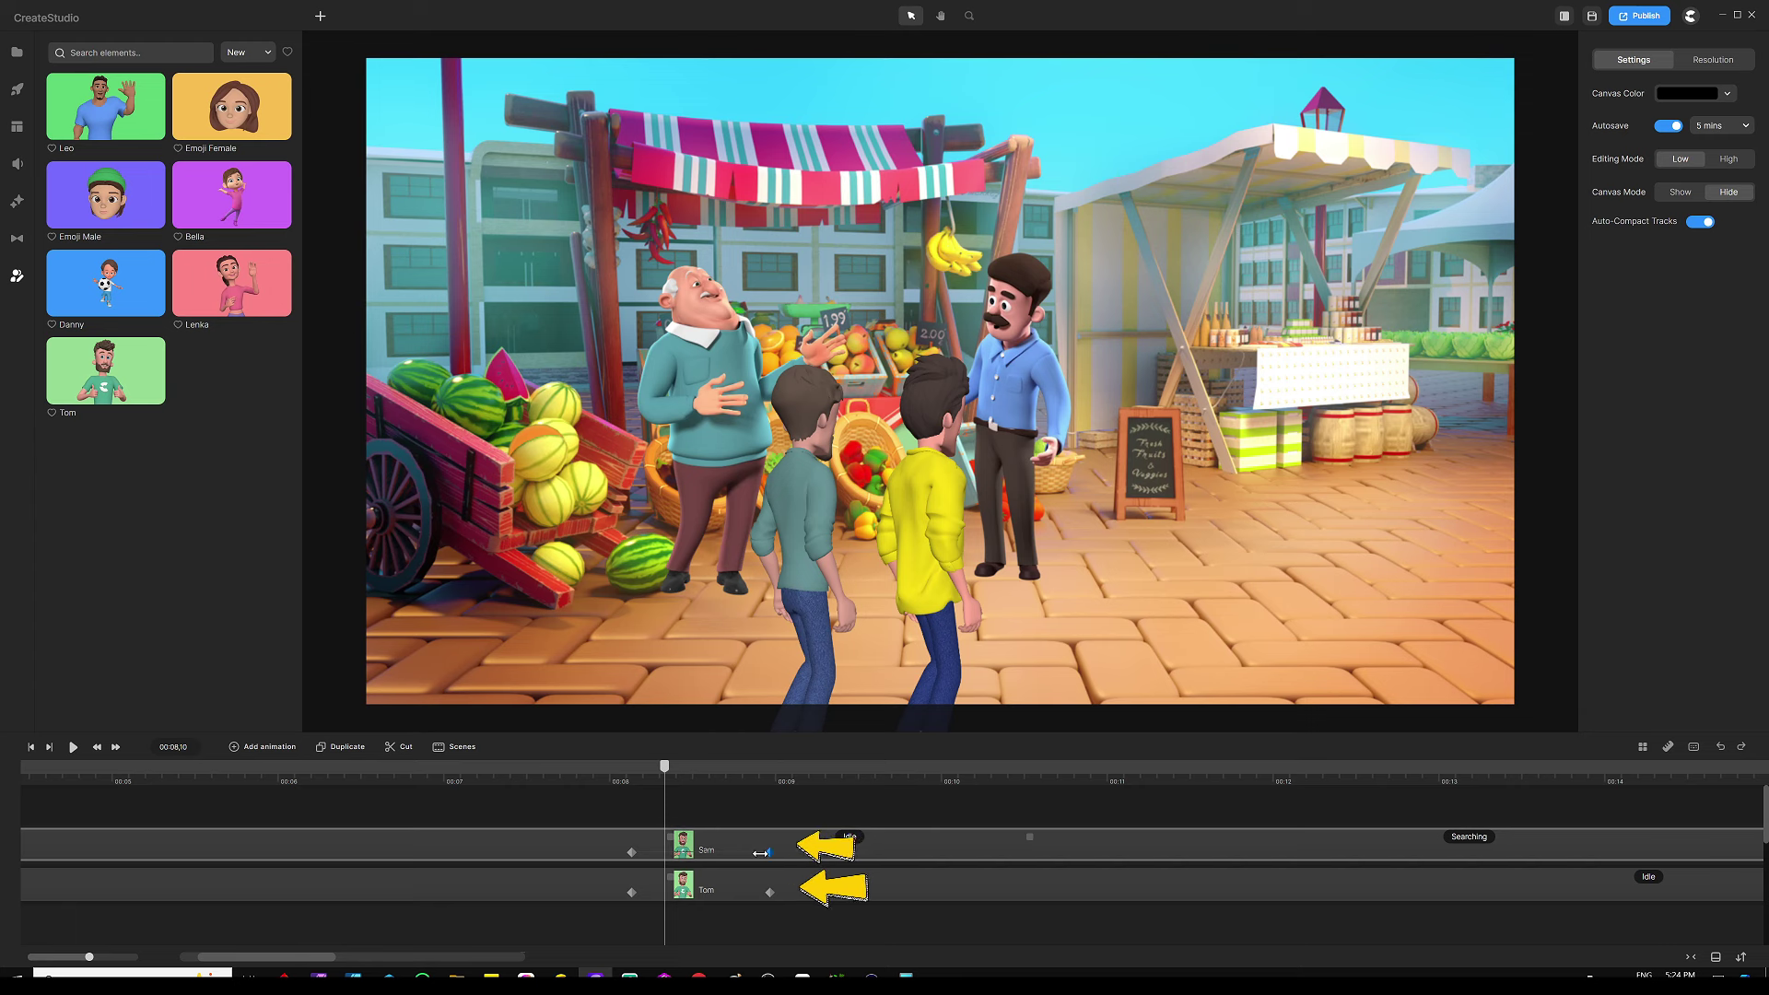
pyautogui.moveTo(760, 854); pyautogui.dragTo(740, 853)
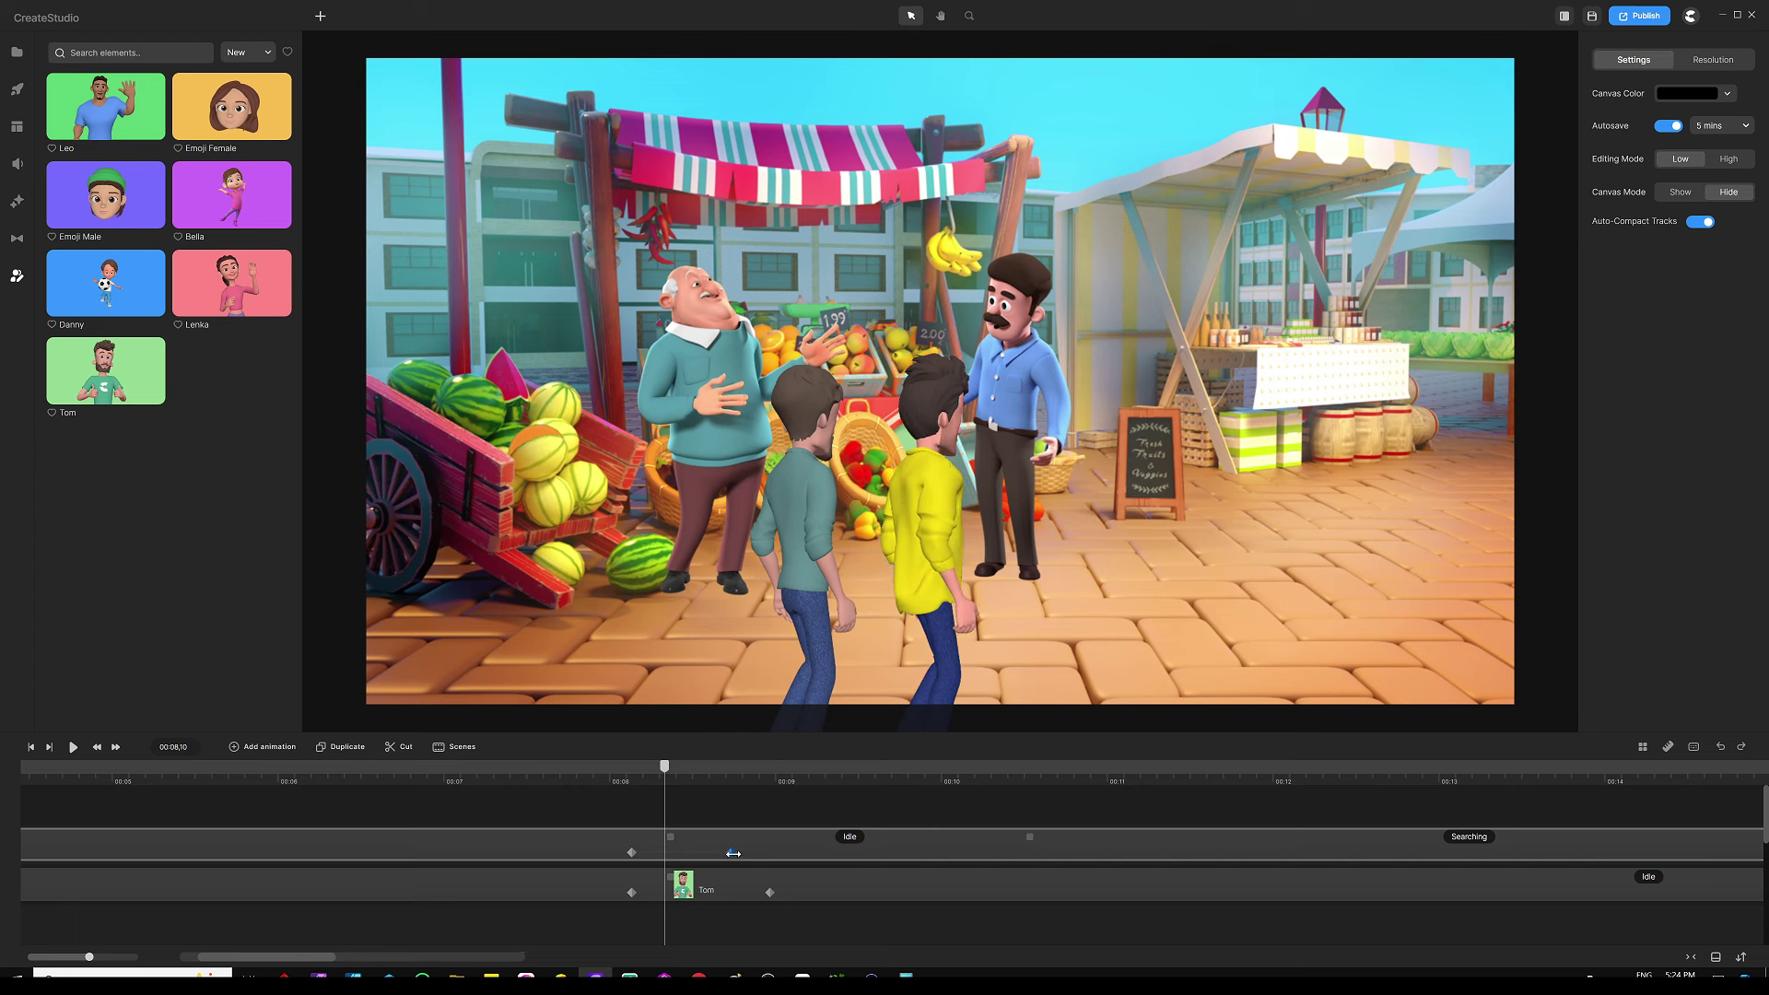
pyautogui.click(721, 852)
pyautogui.moveTo(765, 898); pyautogui.dragTo(720, 892)
pyautogui.click(663, 811)
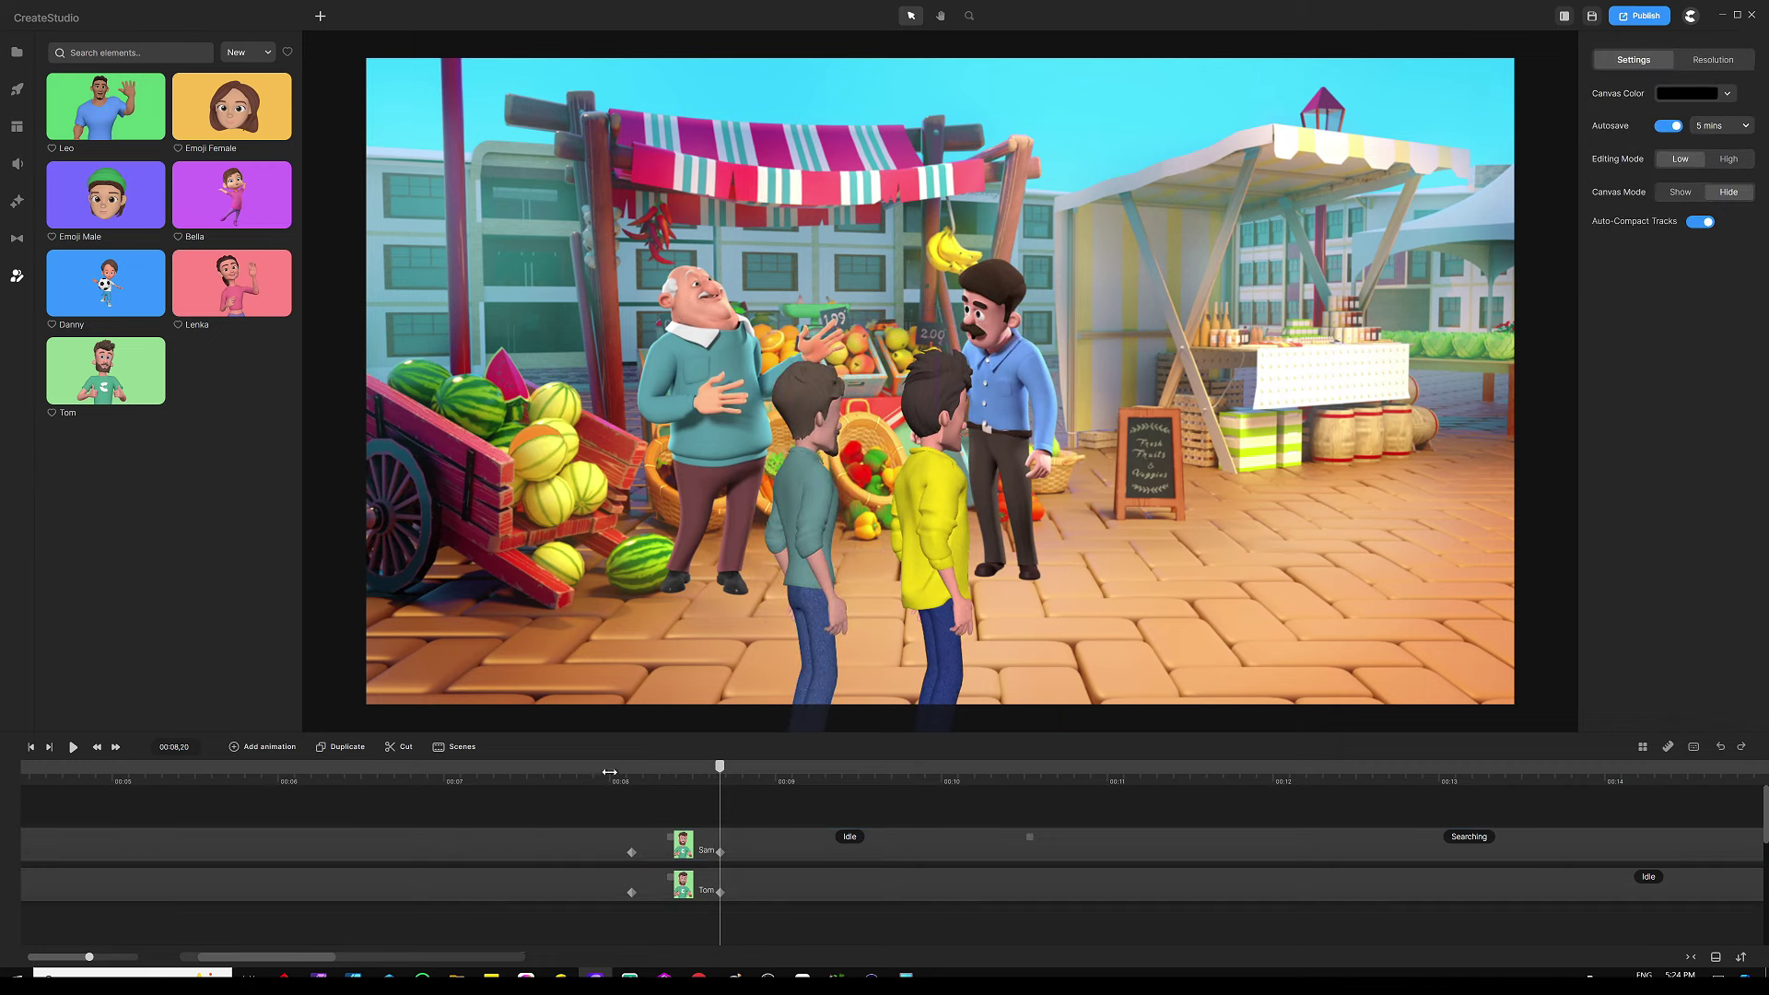
pyautogui.moveTo(612, 779); pyautogui.dragTo(732, 803)
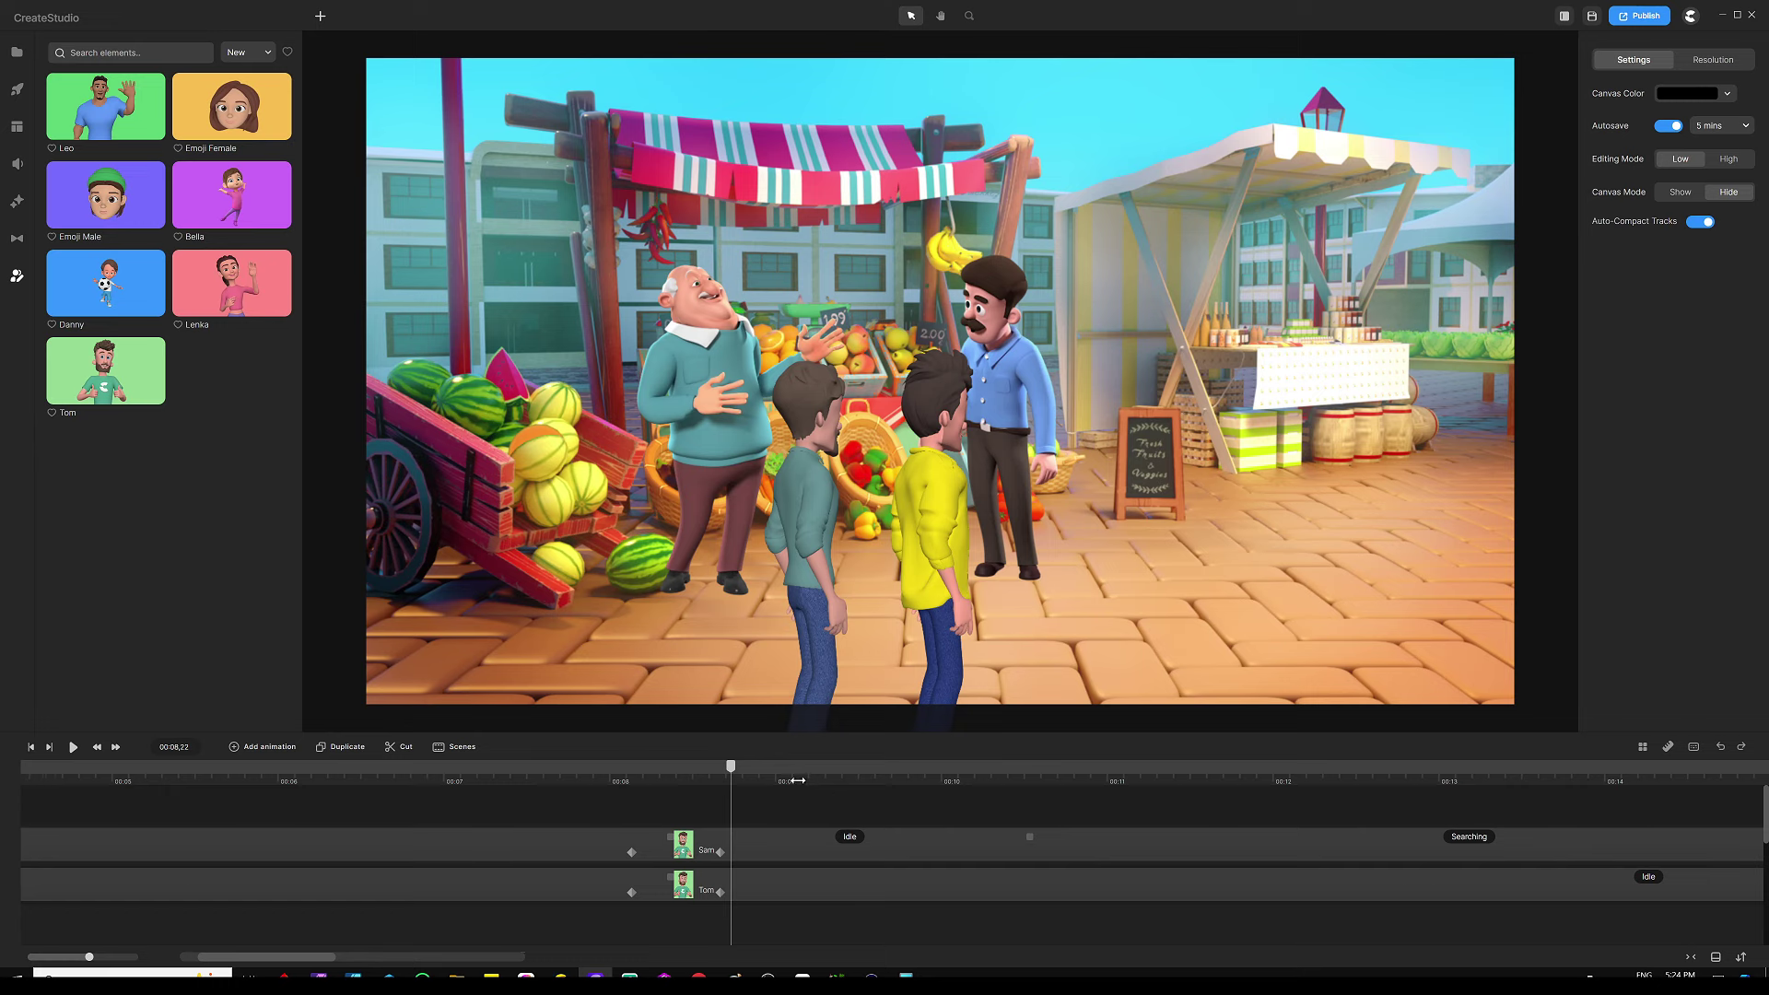
# Step: Extend the Tom layer's final Idle so it ends together with the Sam layer, and return to the timeline start
pyautogui.scroll(-5, 798, 781)
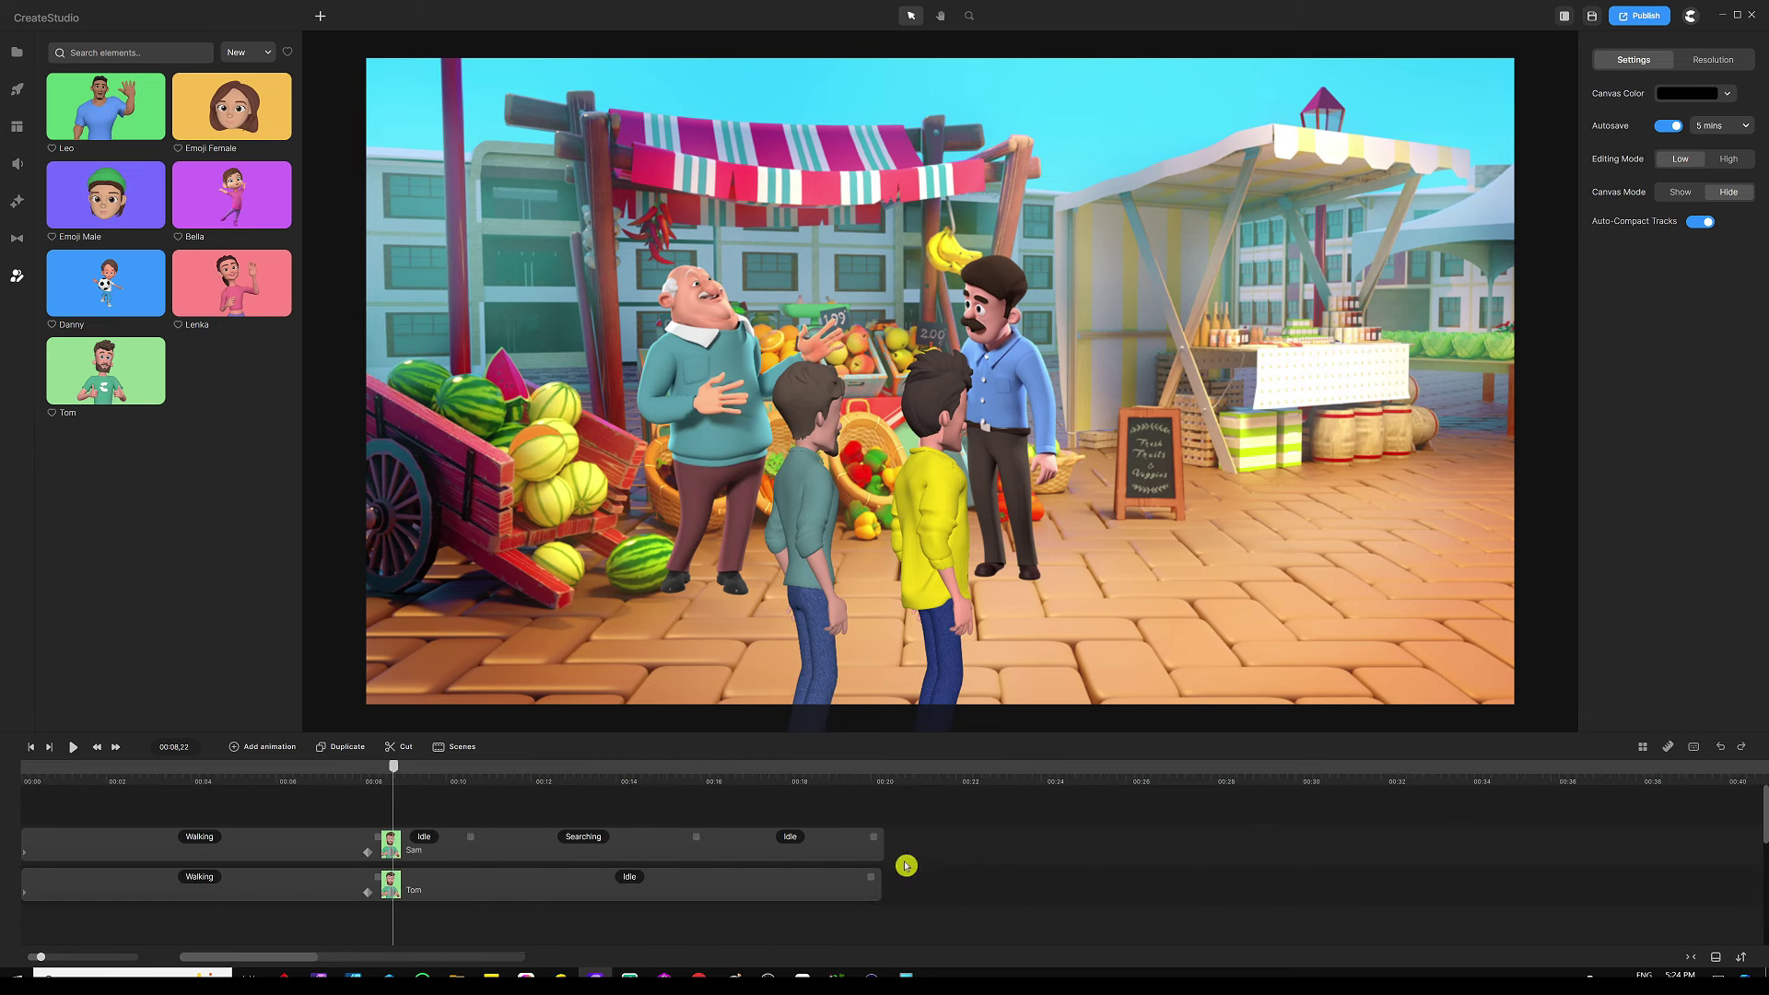
pyautogui.click(872, 879)
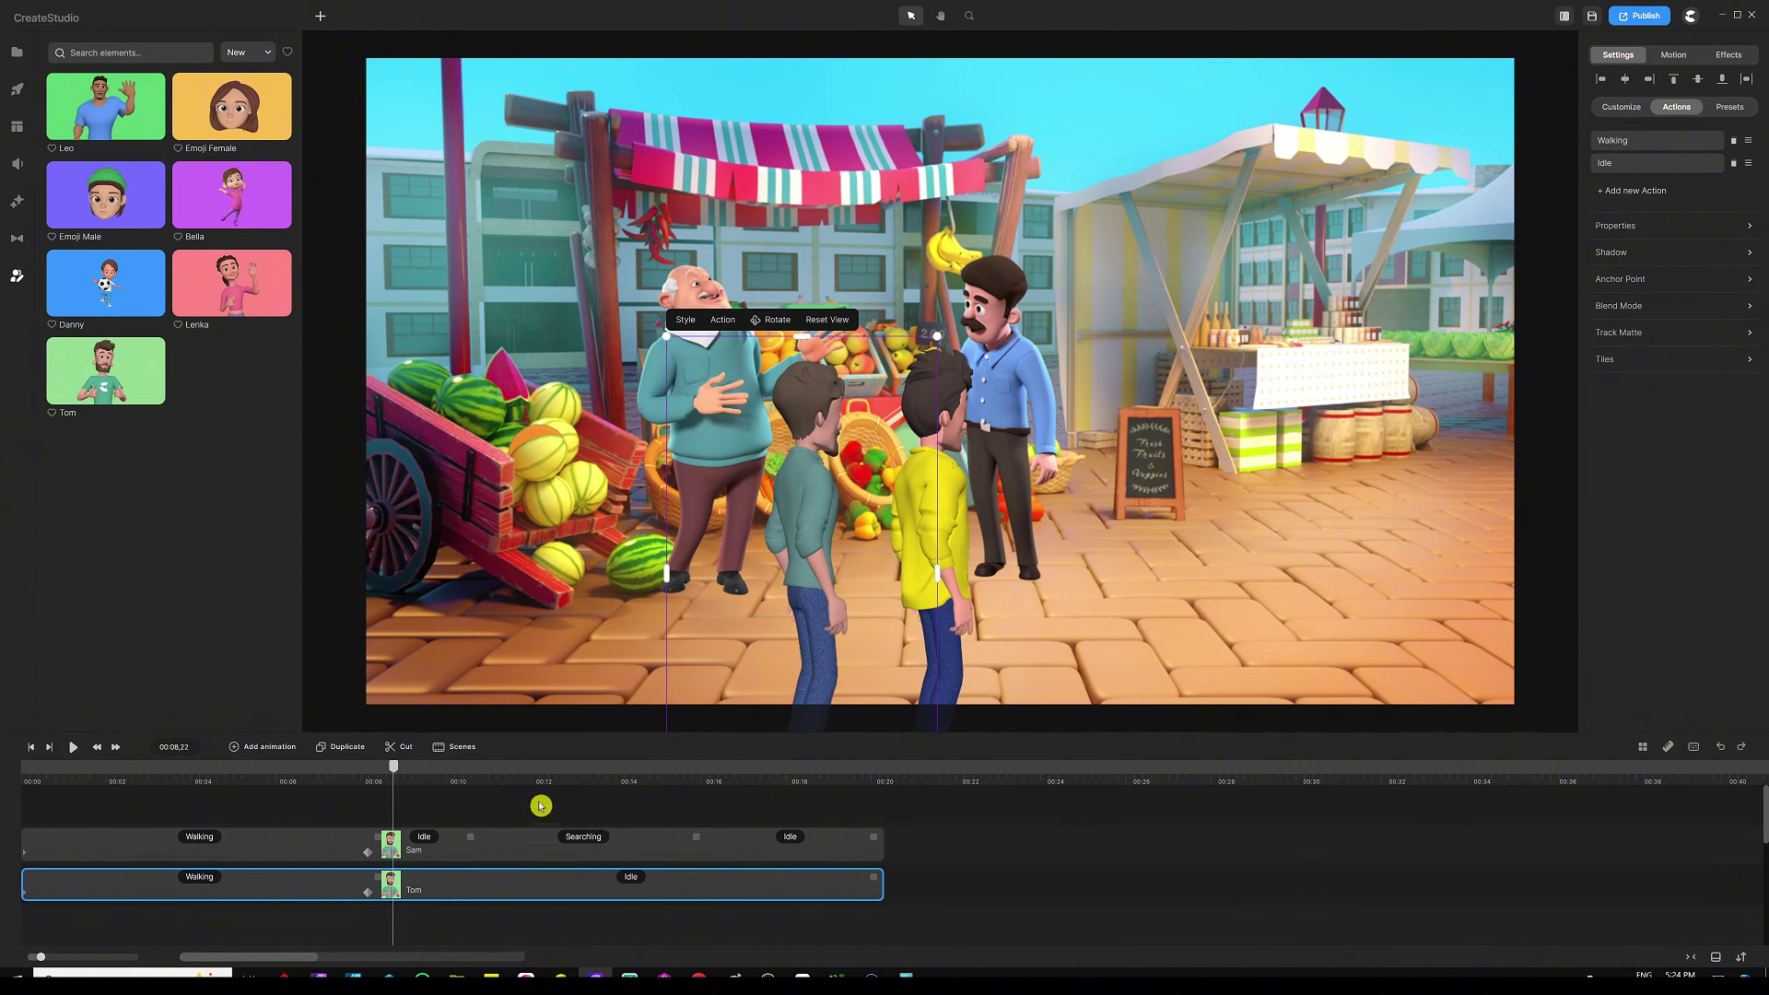
pyautogui.press('Home')
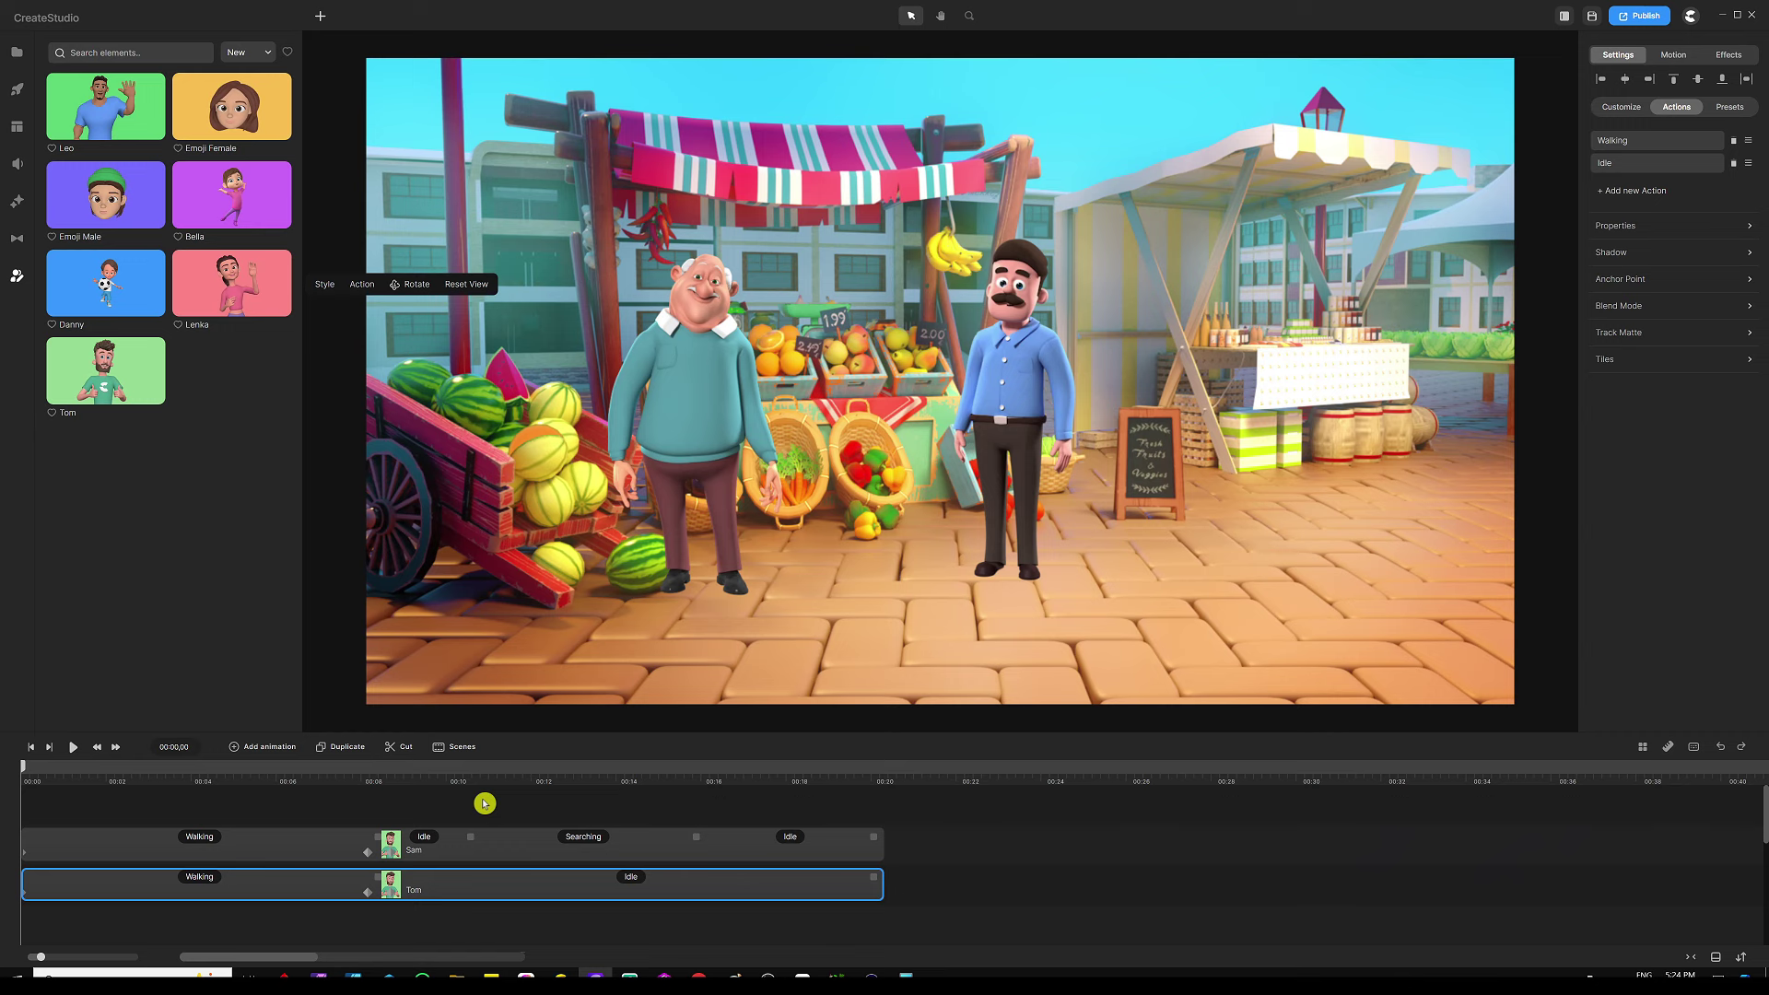
# Step: Add the Sam P1 audio to the timeline at 00:08,04 and lip-sync it with Sam
pyautogui.click(368, 779)
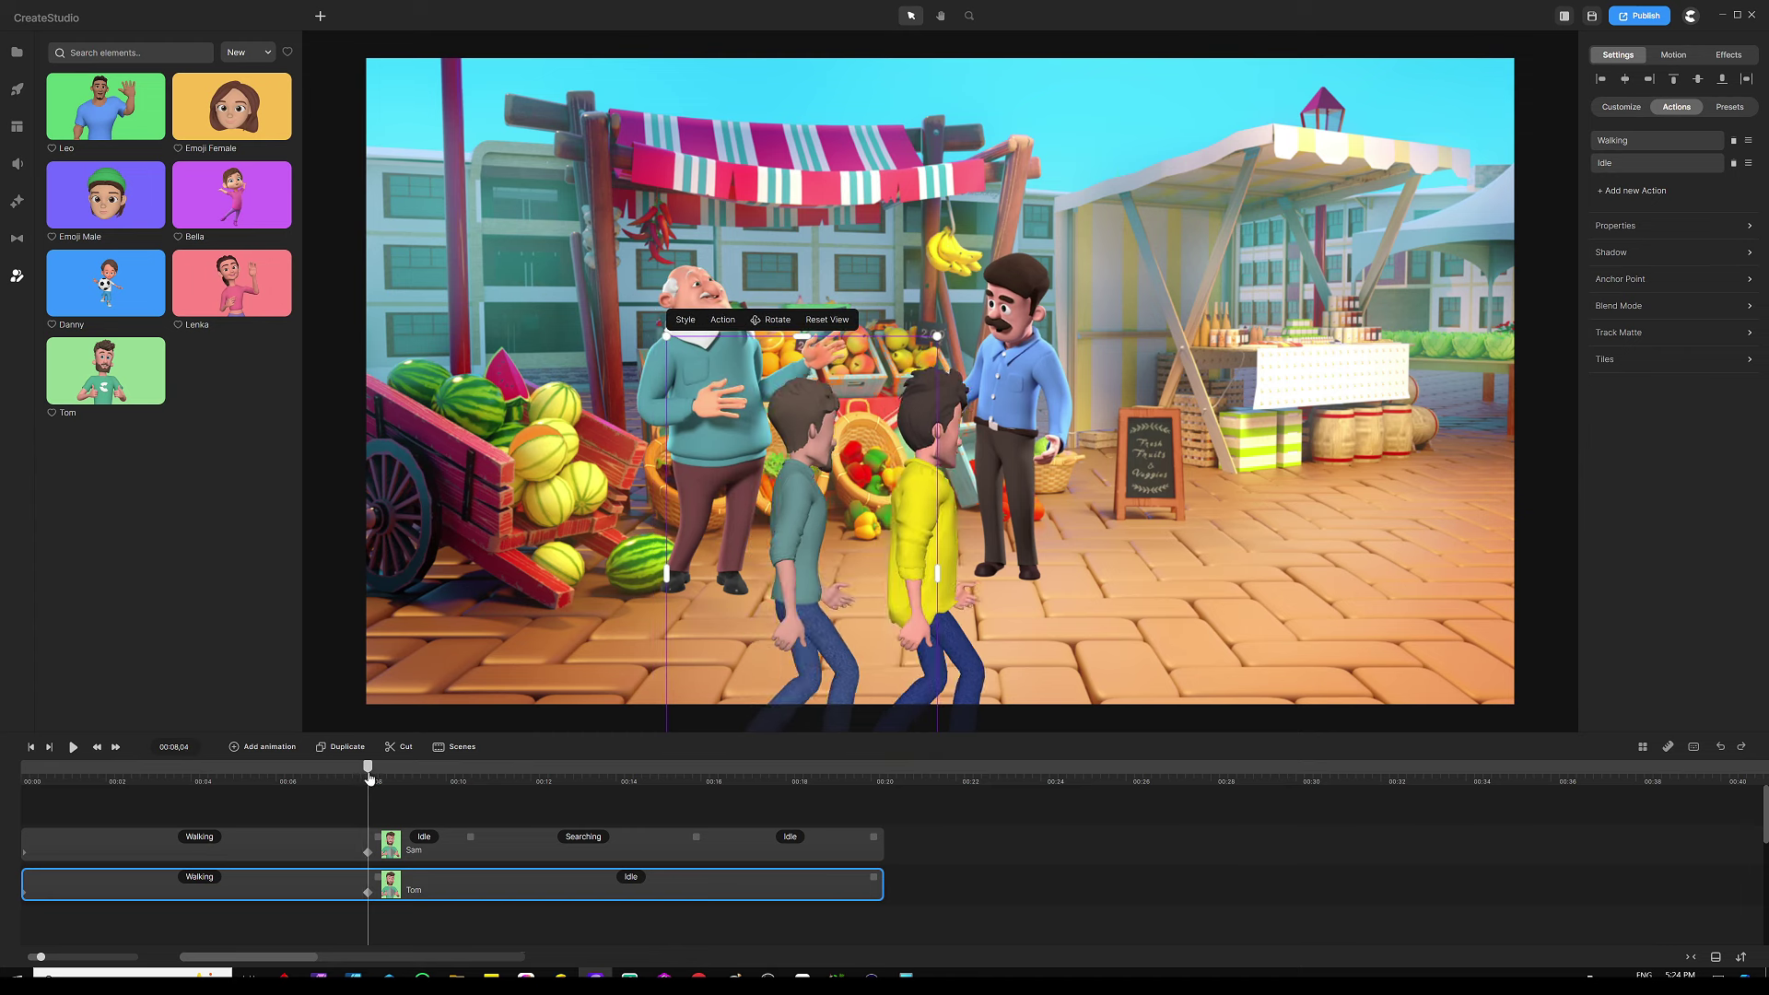
pyautogui.moveTo(369, 778); pyautogui.dragTo(367, 779)
pyautogui.click(18, 55)
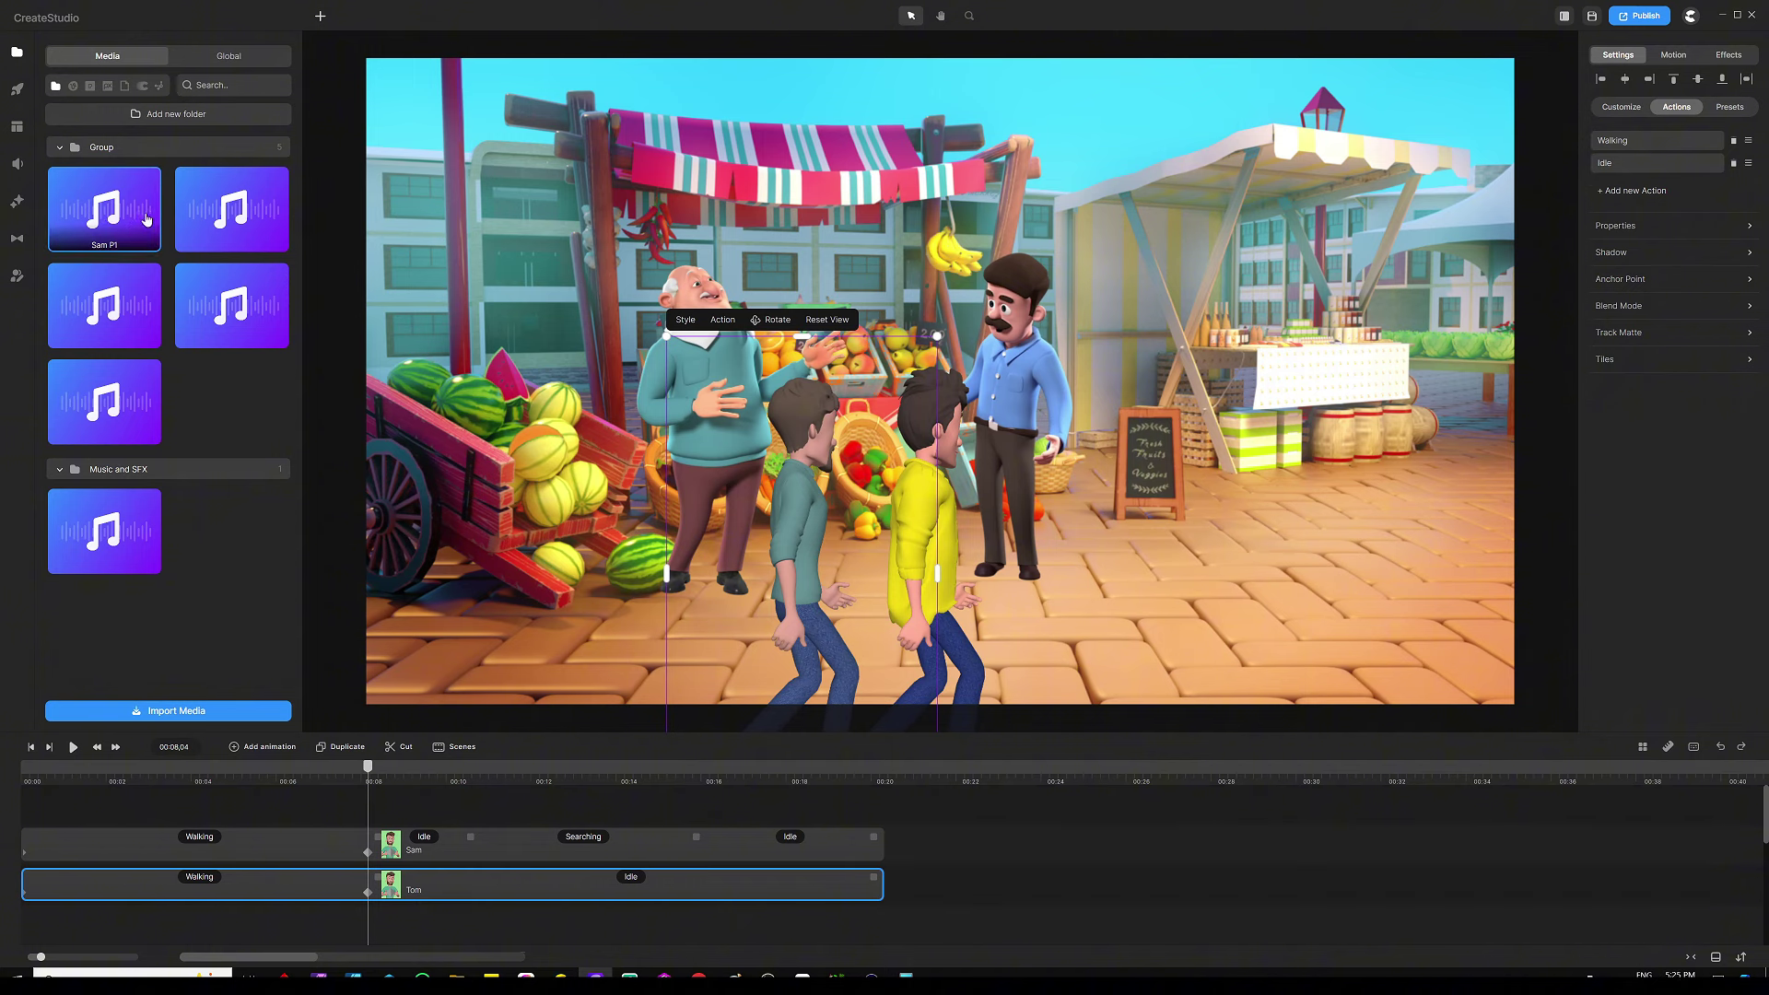
pyautogui.moveTo(104, 221); pyautogui.dragTo(400, 808)
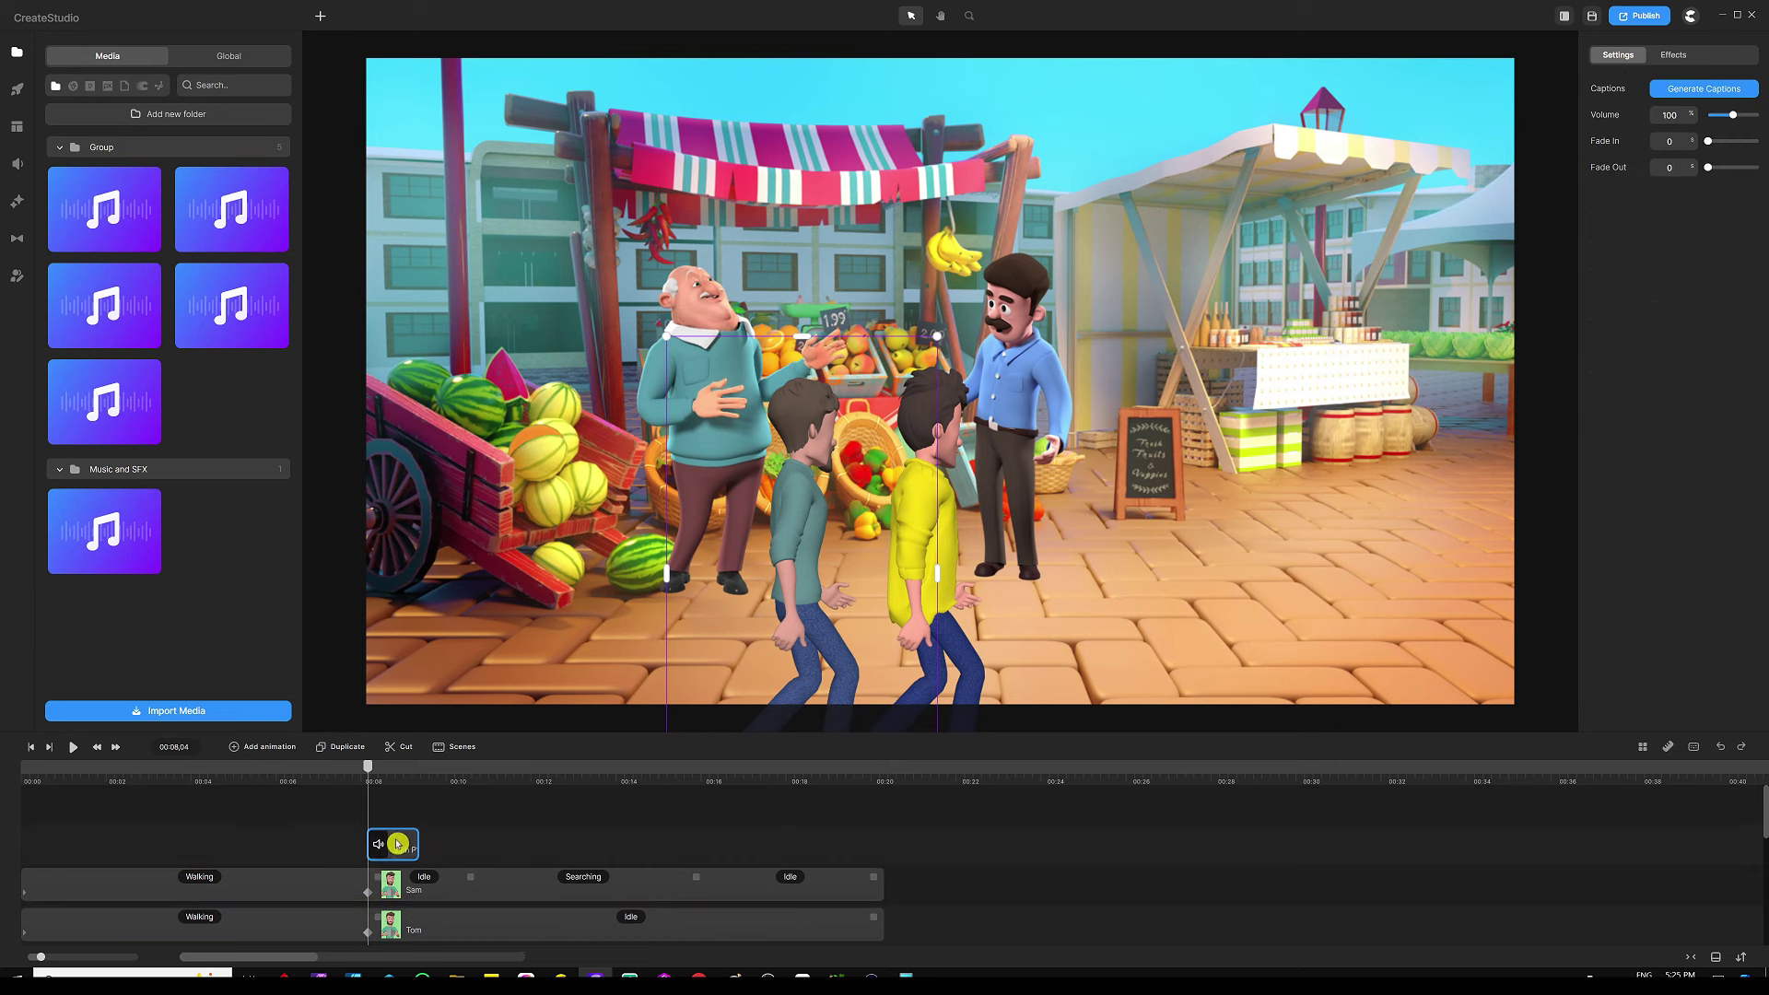
pyautogui.rightClick(395, 848)
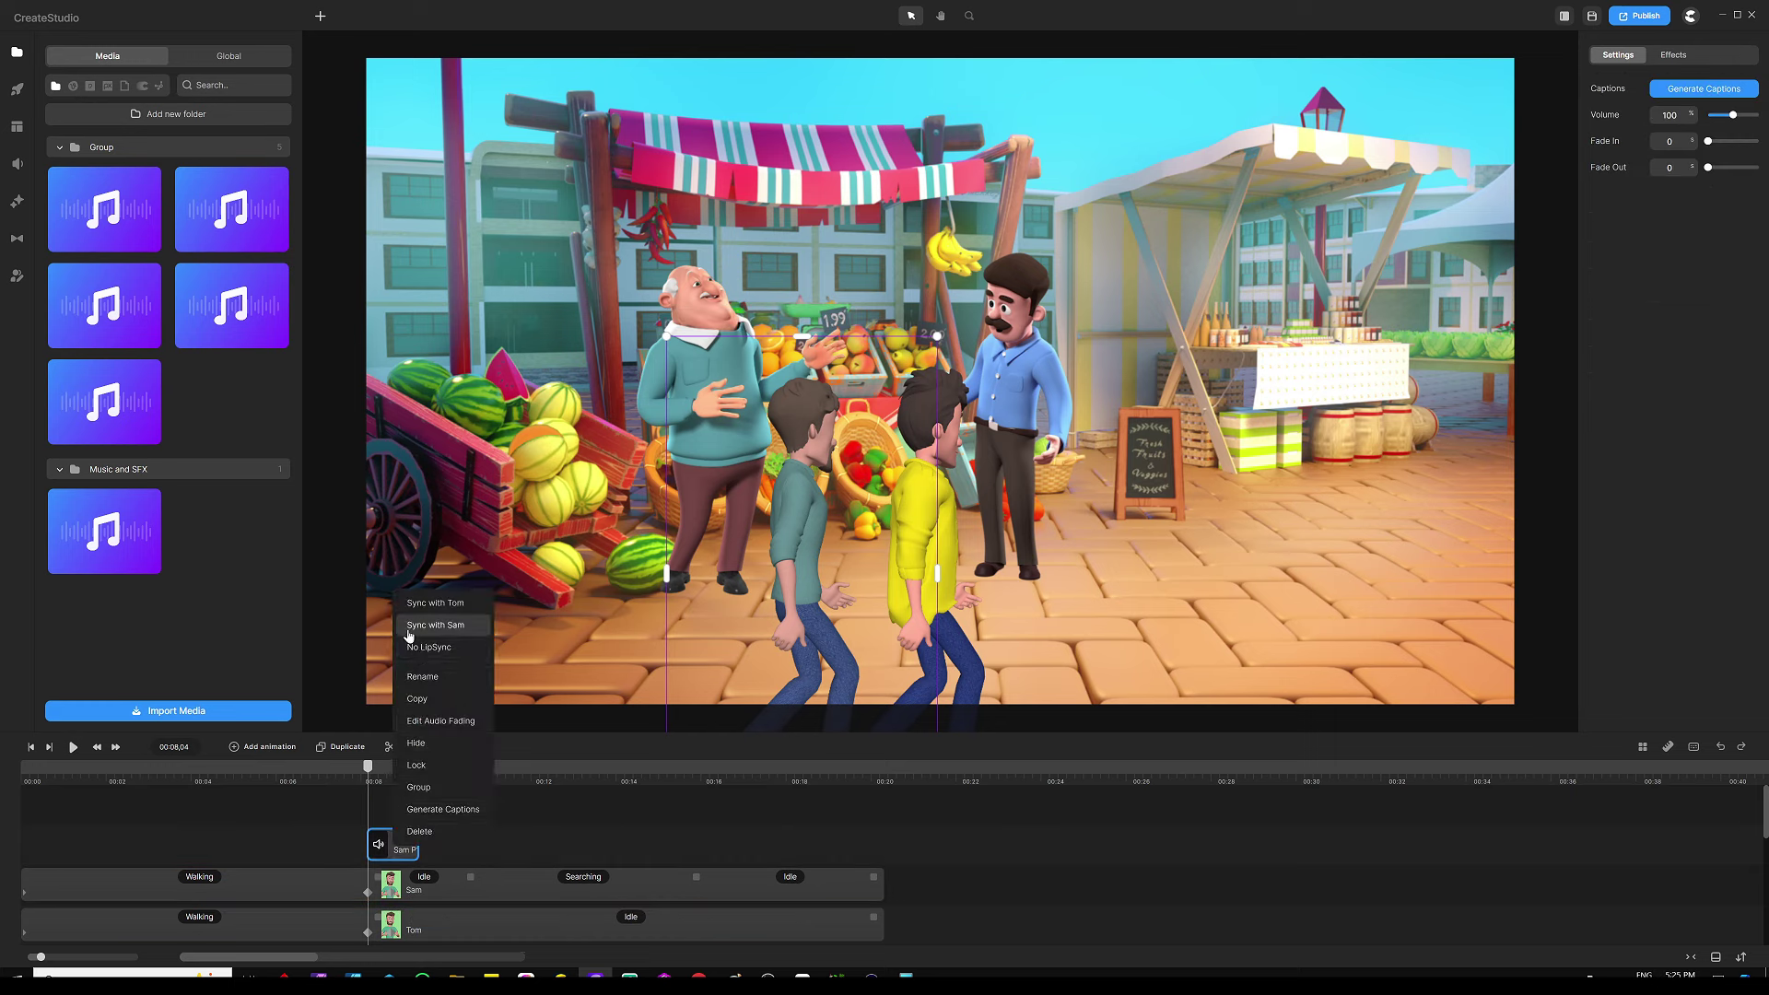
pyautogui.click(436, 625)
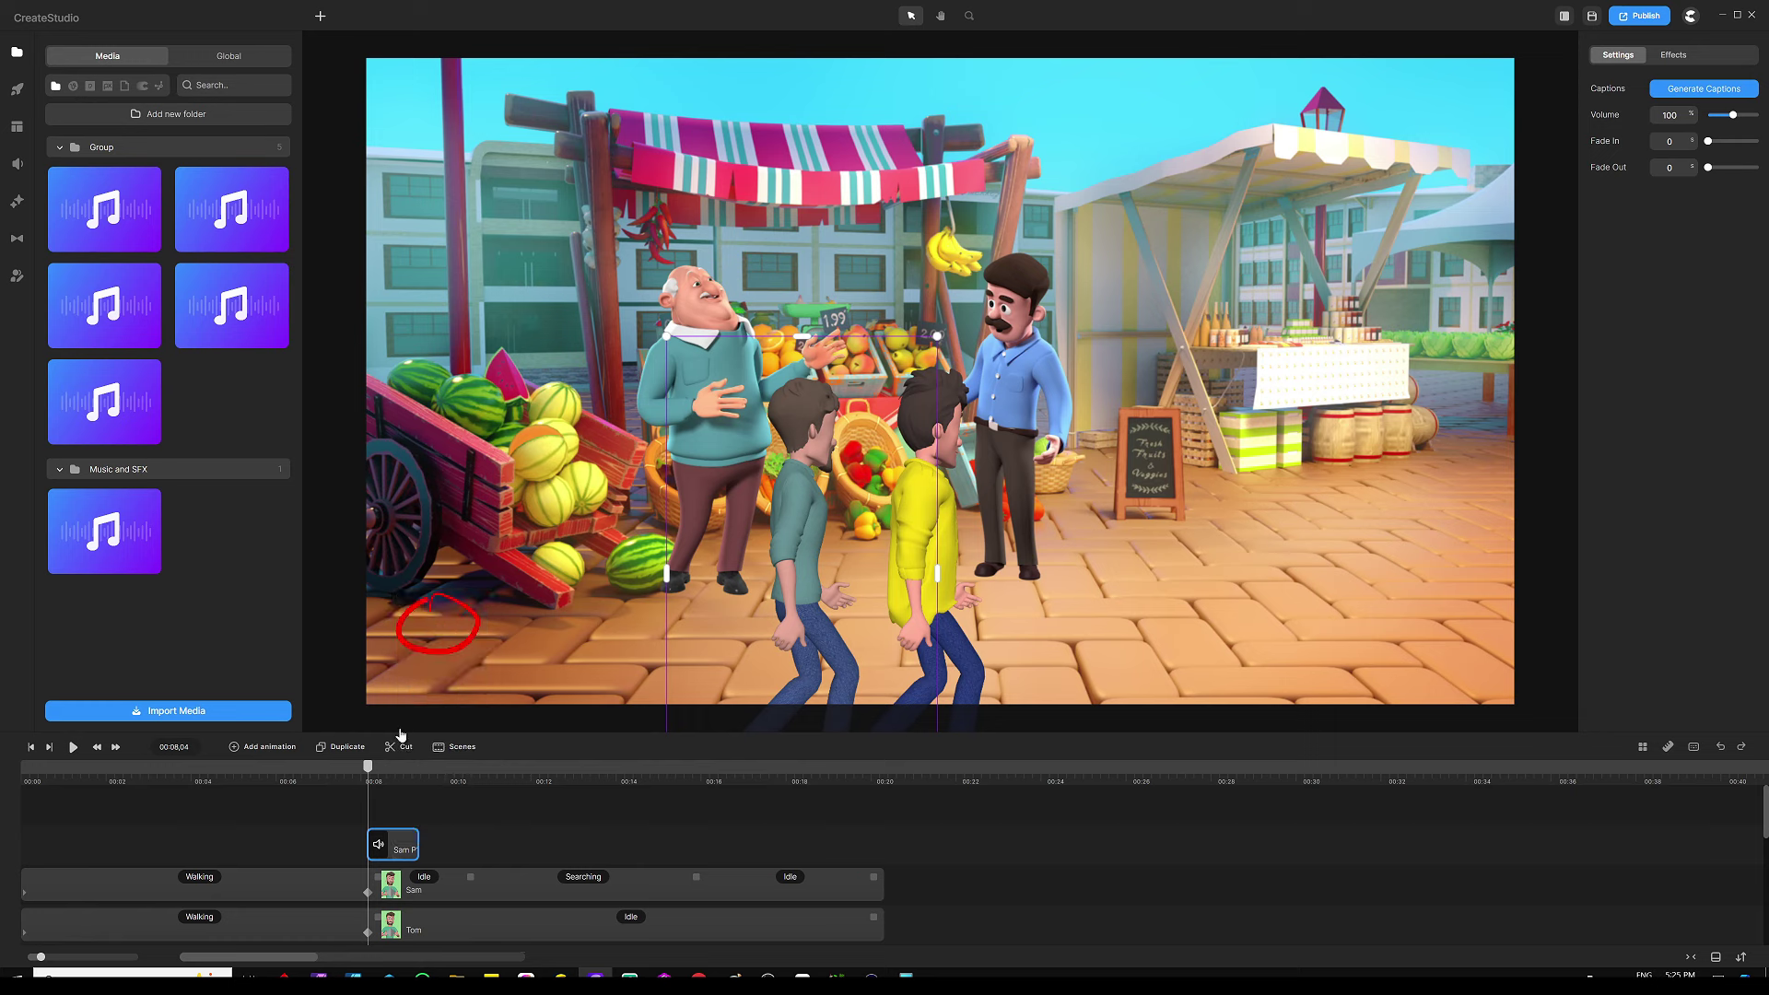
# Step: Add the Tom P1 audio after Sam P1 at 00:09,13 and lip-sync it with Tom
pyautogui.moveTo(403, 781); pyautogui.dragTo(1003, 779)
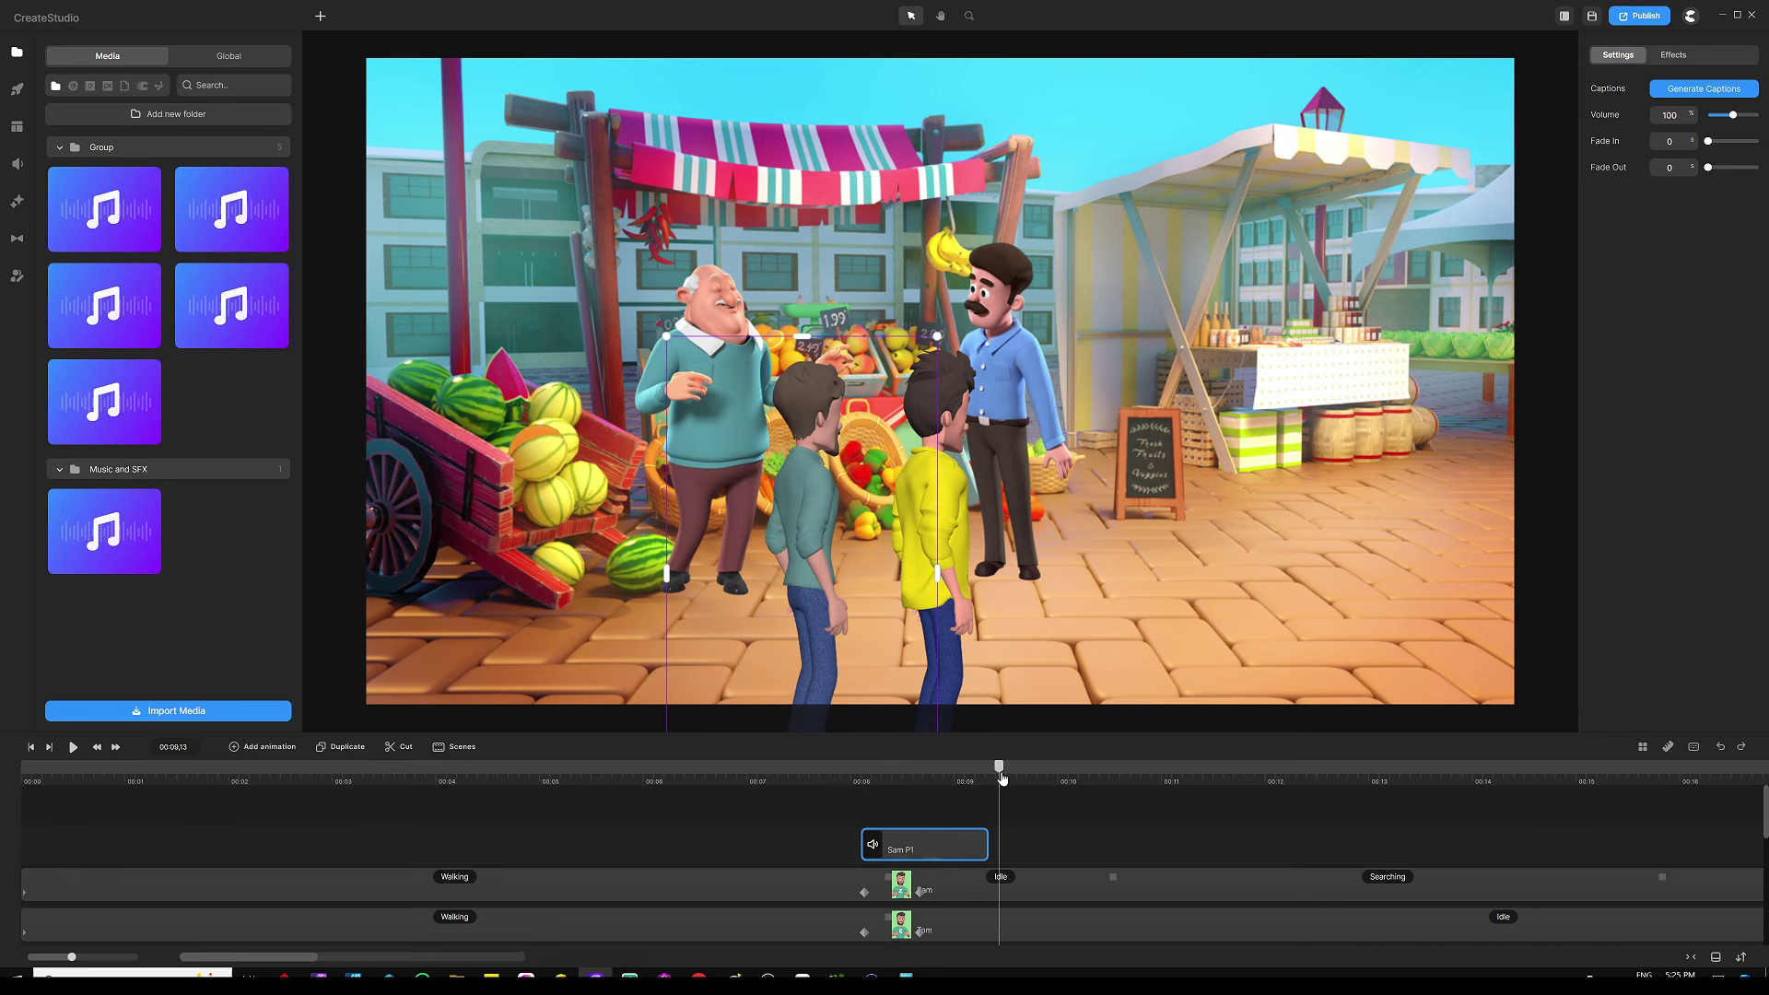
pyautogui.moveTo(973, 843); pyautogui.dragTo(924, 846)
pyautogui.moveTo(247, 231); pyautogui.dragTo(1035, 845)
pyautogui.rightClick(1045, 848)
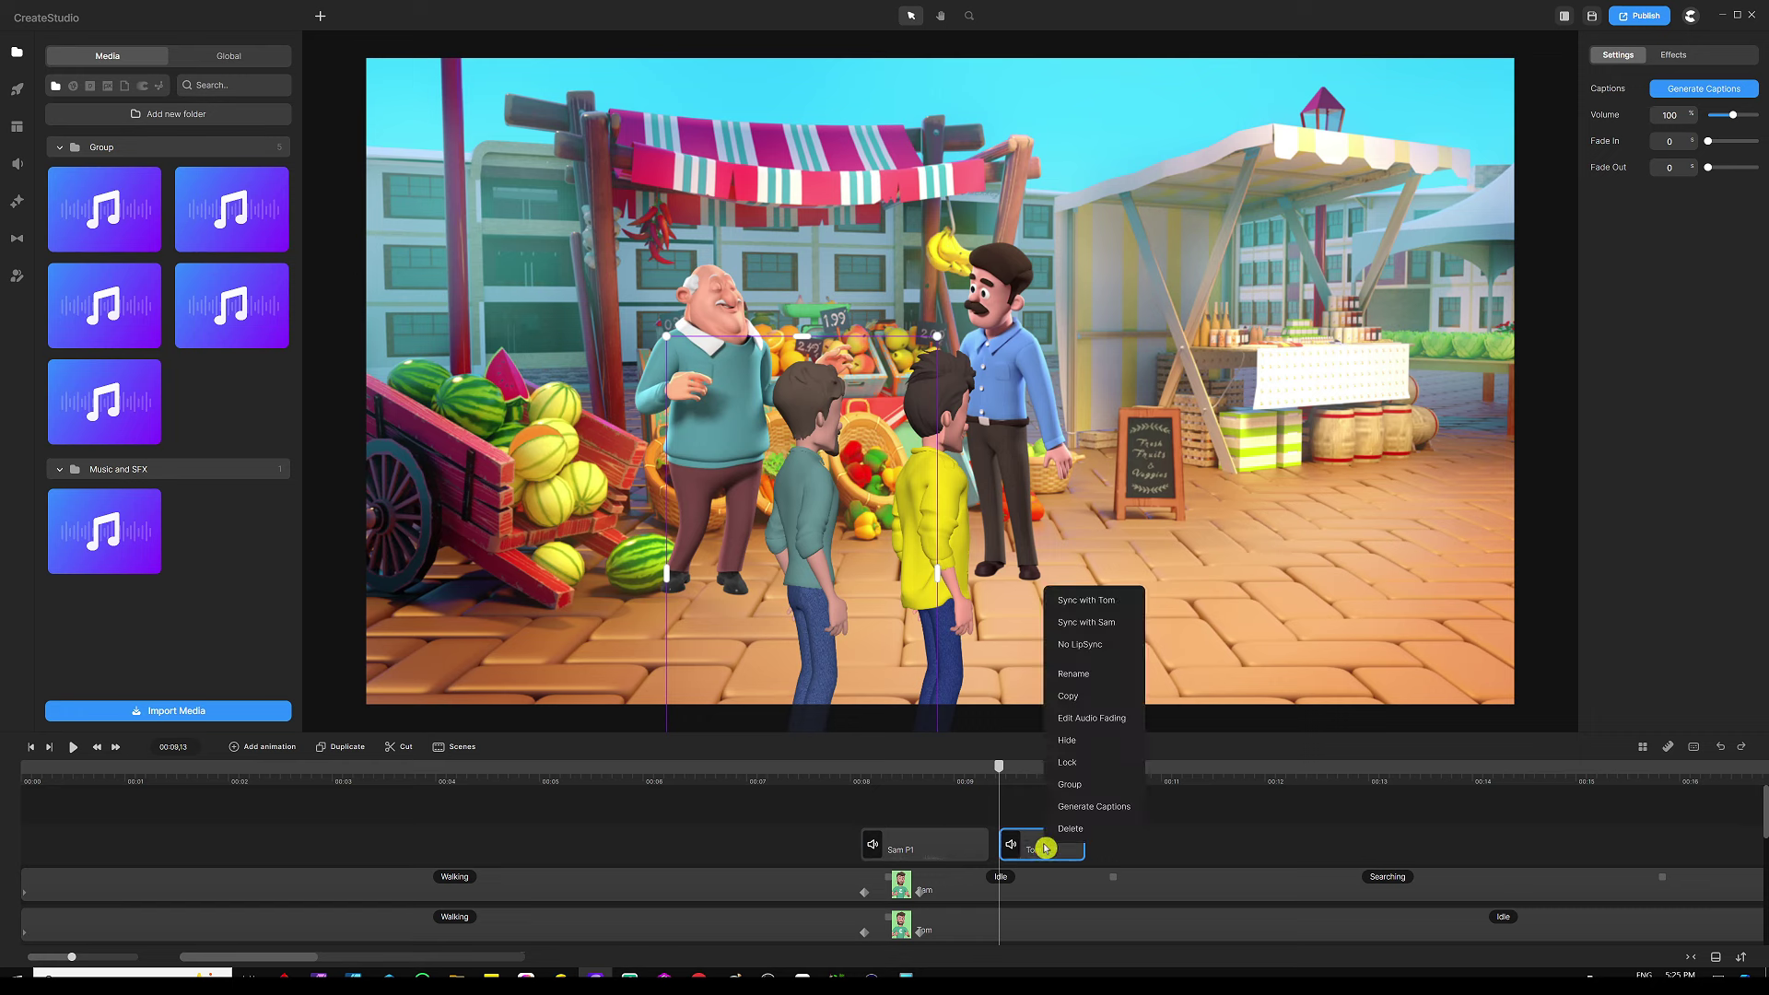
pyautogui.click(1085, 601)
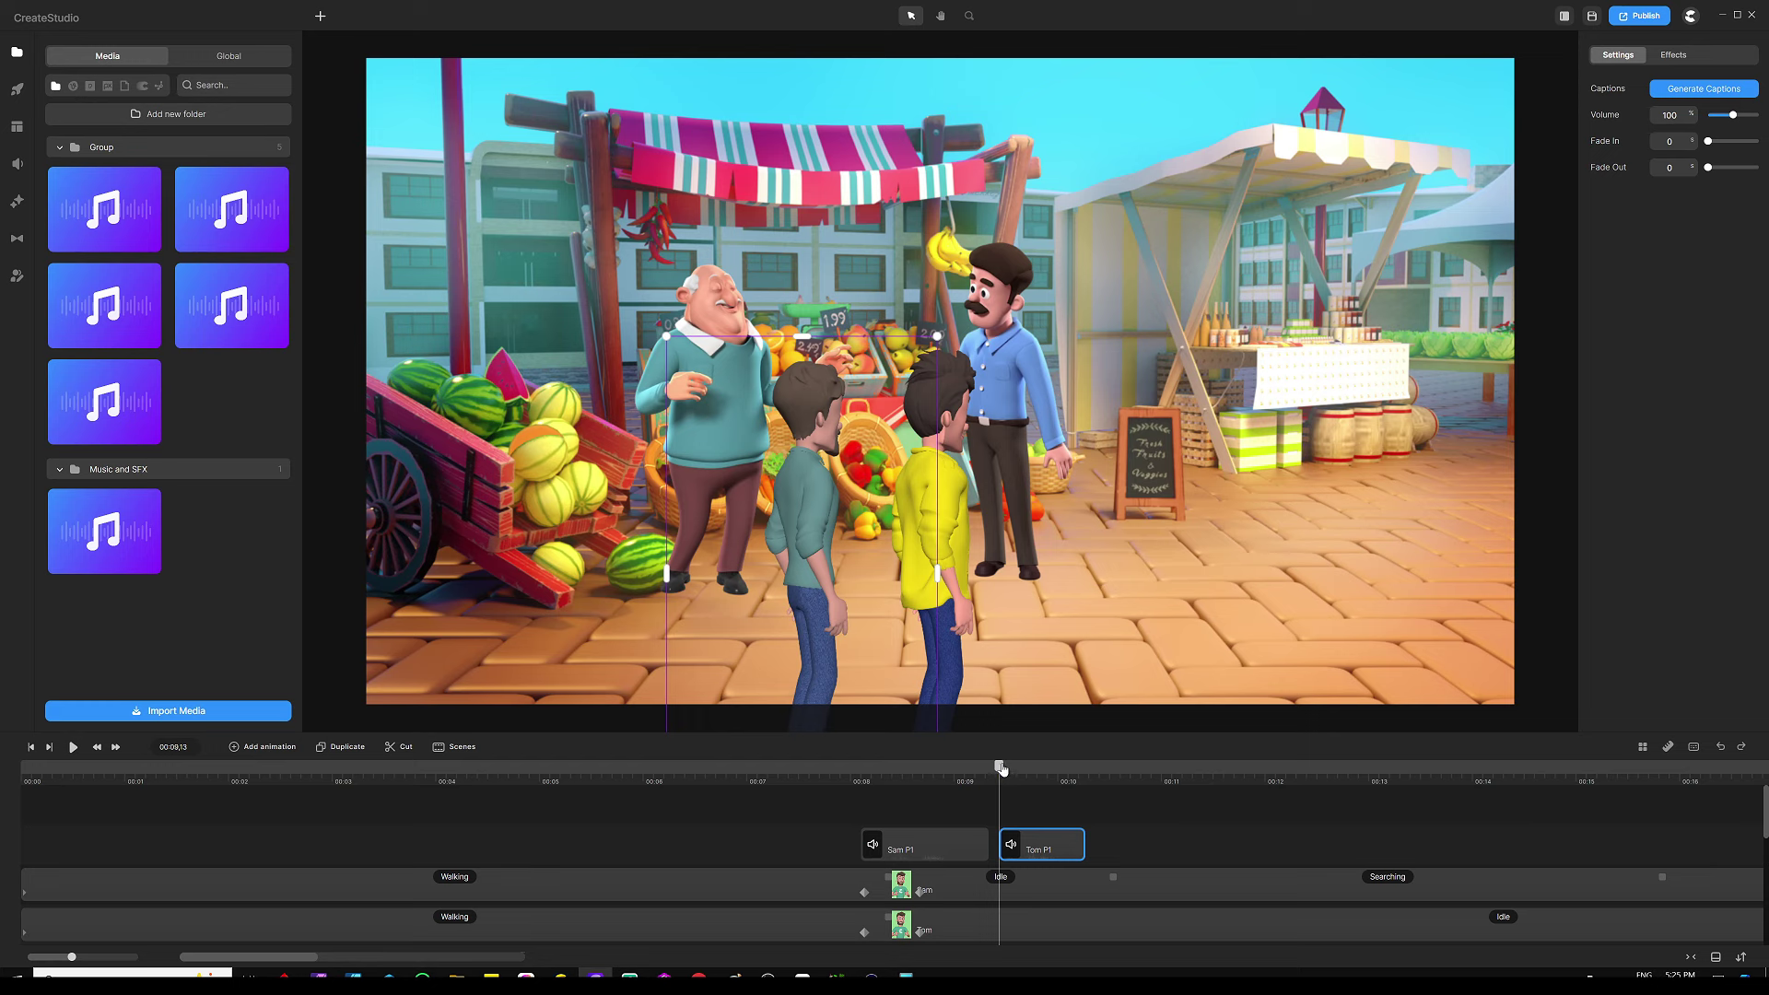
# Step: Add the Sam P2 audio after Tom P1 at 00:10,11 and lip-sync it with Sam
pyautogui.moveTo(1002, 767); pyautogui.dragTo(1096, 768)
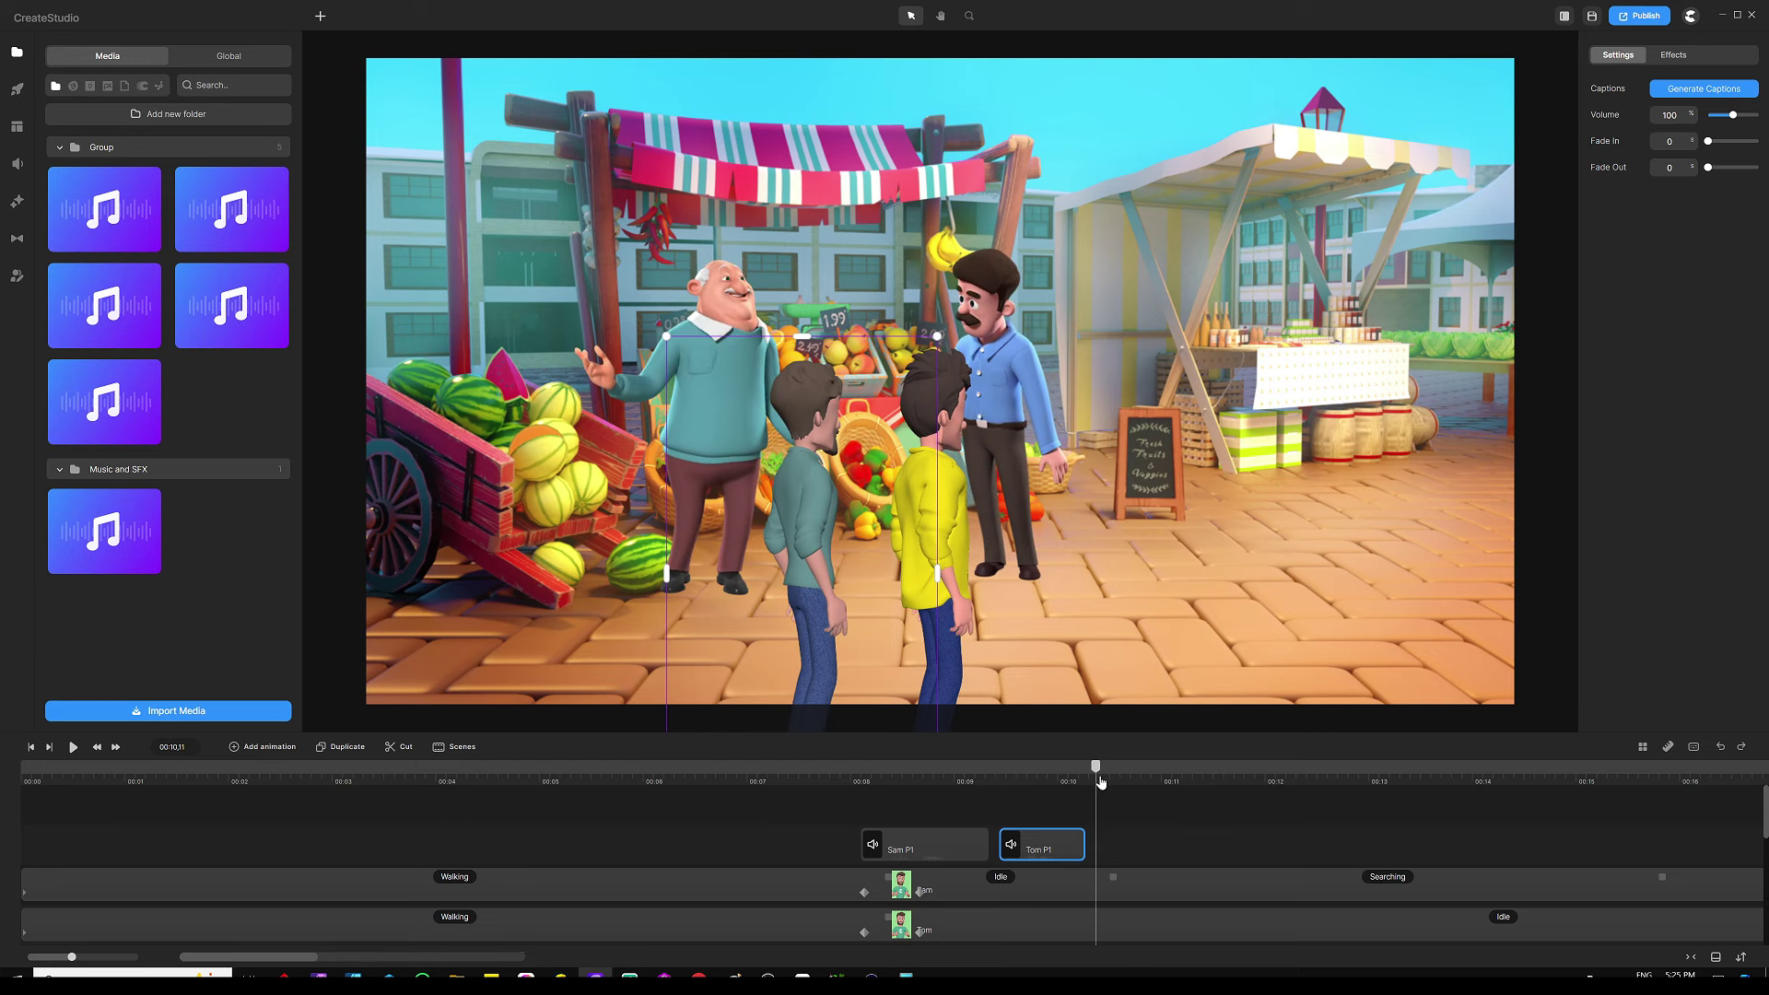
pyautogui.moveTo(100, 304); pyautogui.dragTo(1126, 845)
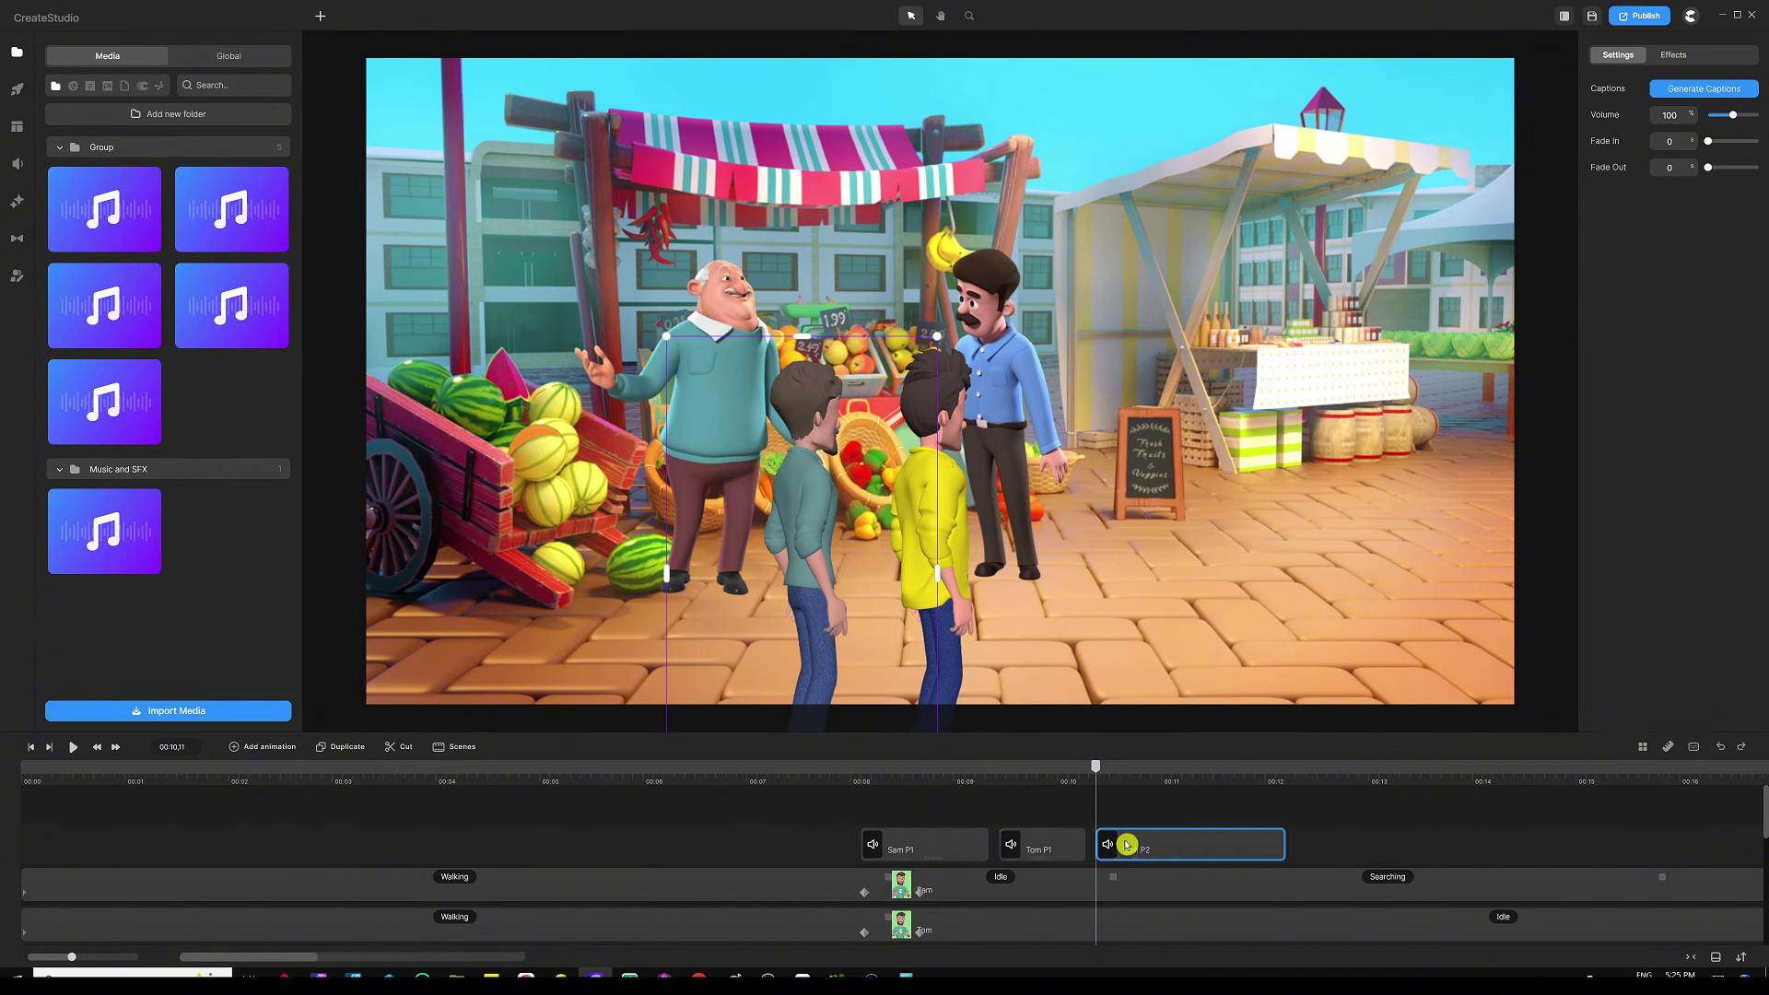
pyautogui.rightClick(1126, 845)
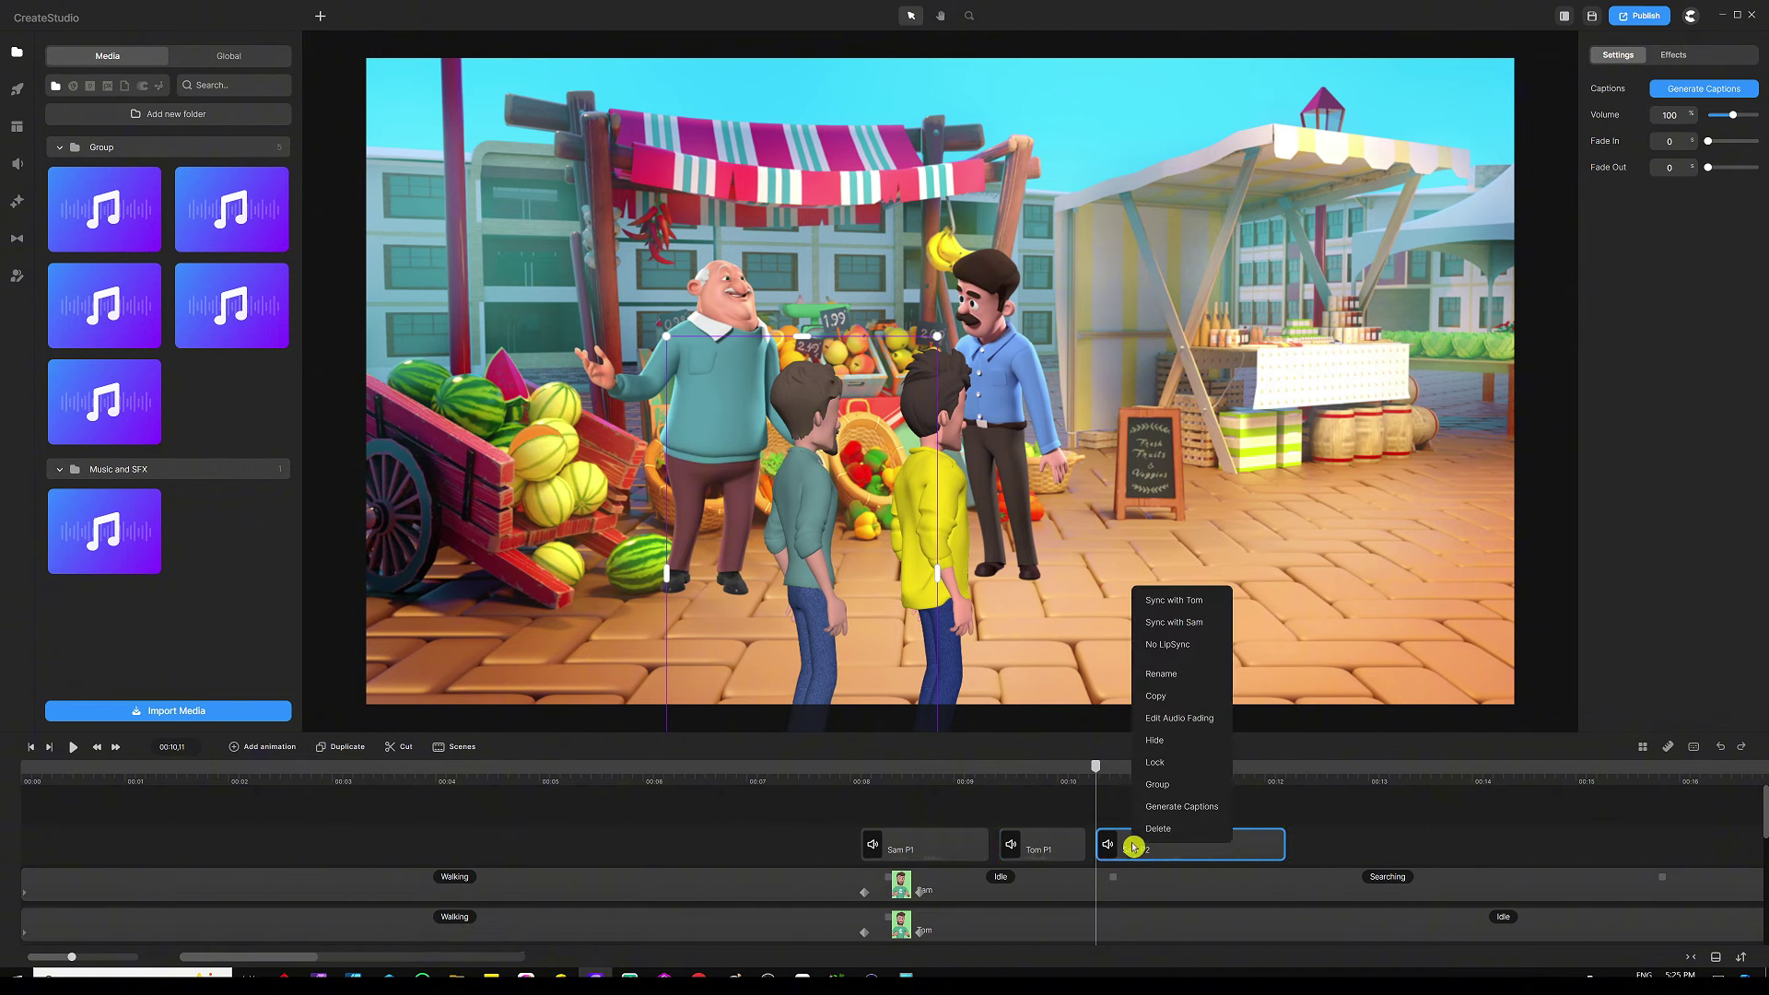
pyautogui.click(1161, 631)
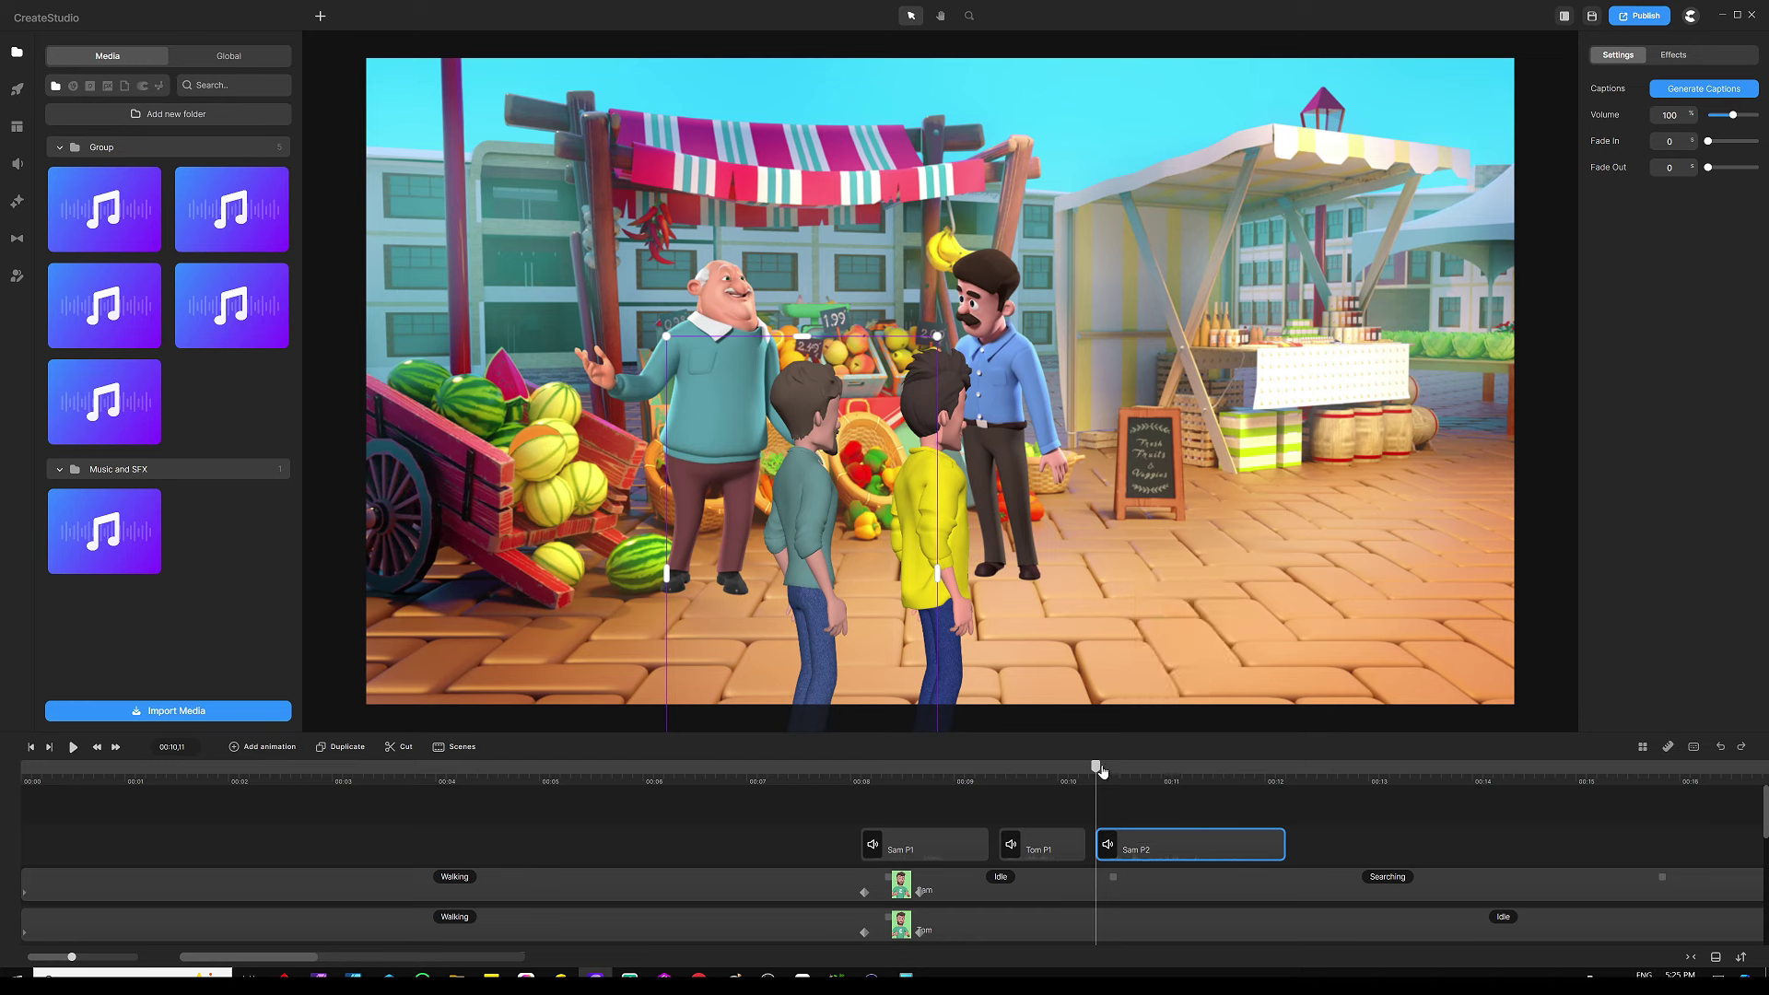
# Step: Add the Tom P2 audio after Sam P2 at 00:12,09 and lip-sync it with Tom
pyautogui.moveTo(1099, 770); pyautogui.dragTo(1302, 781)
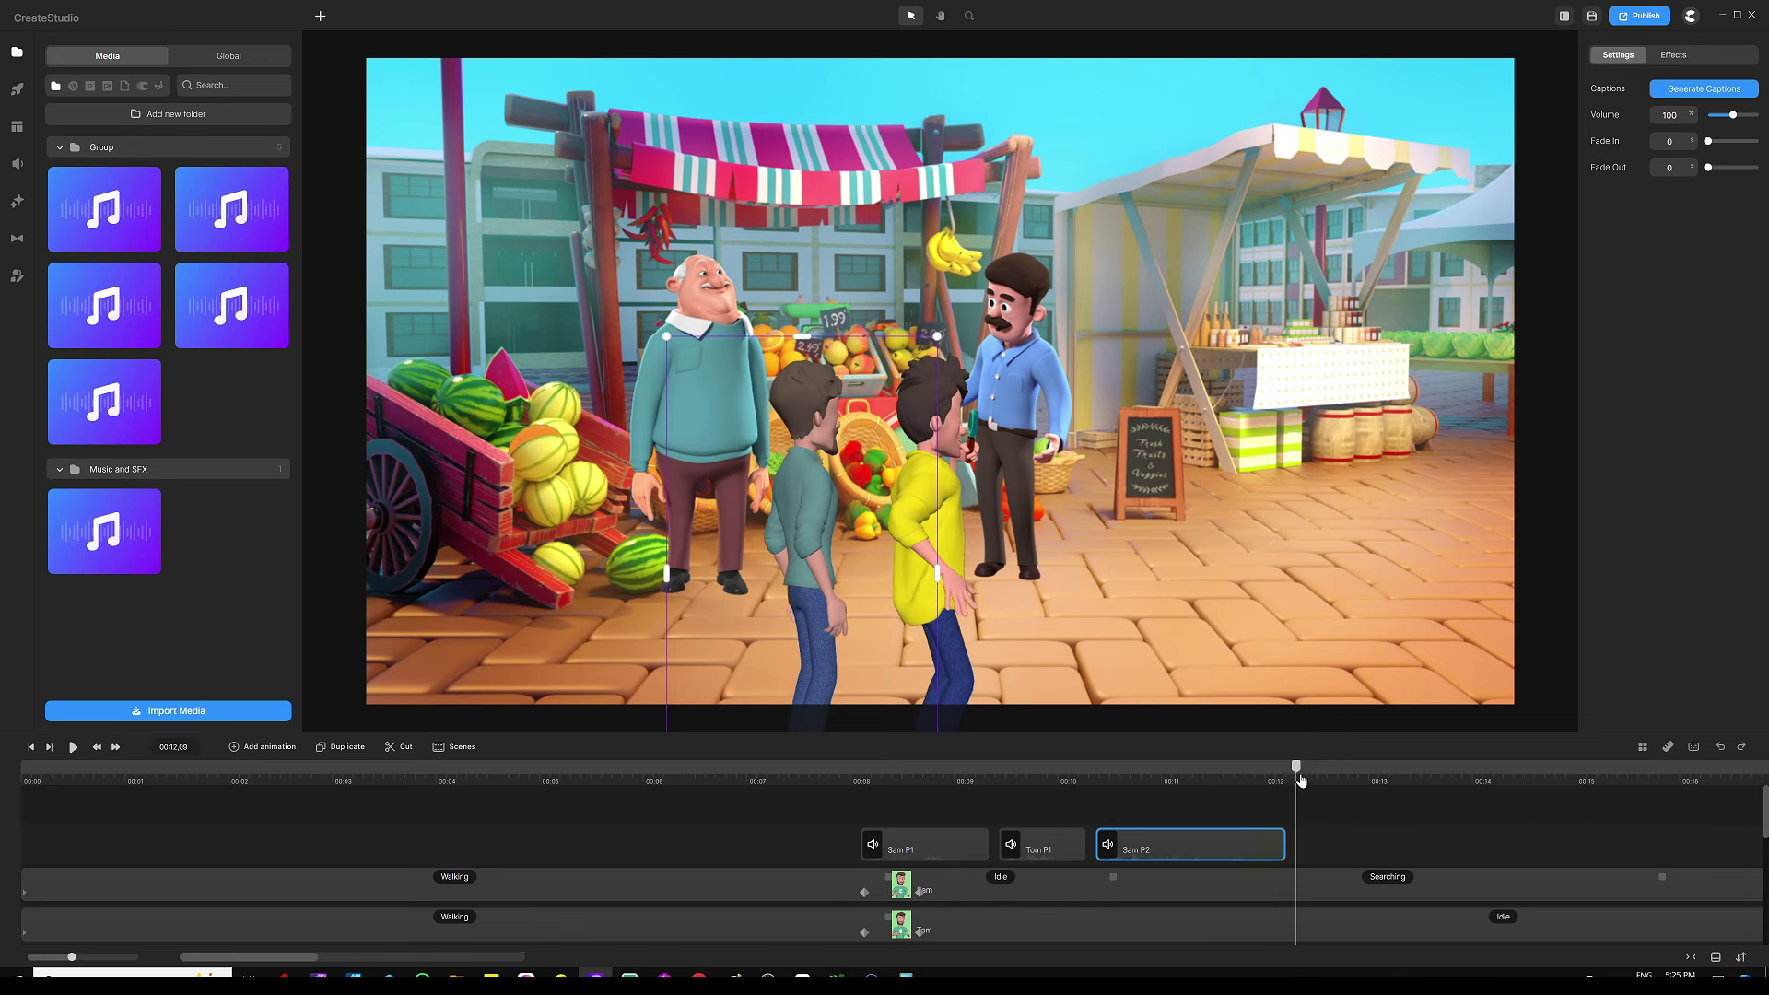
pyautogui.click(1242, 790)
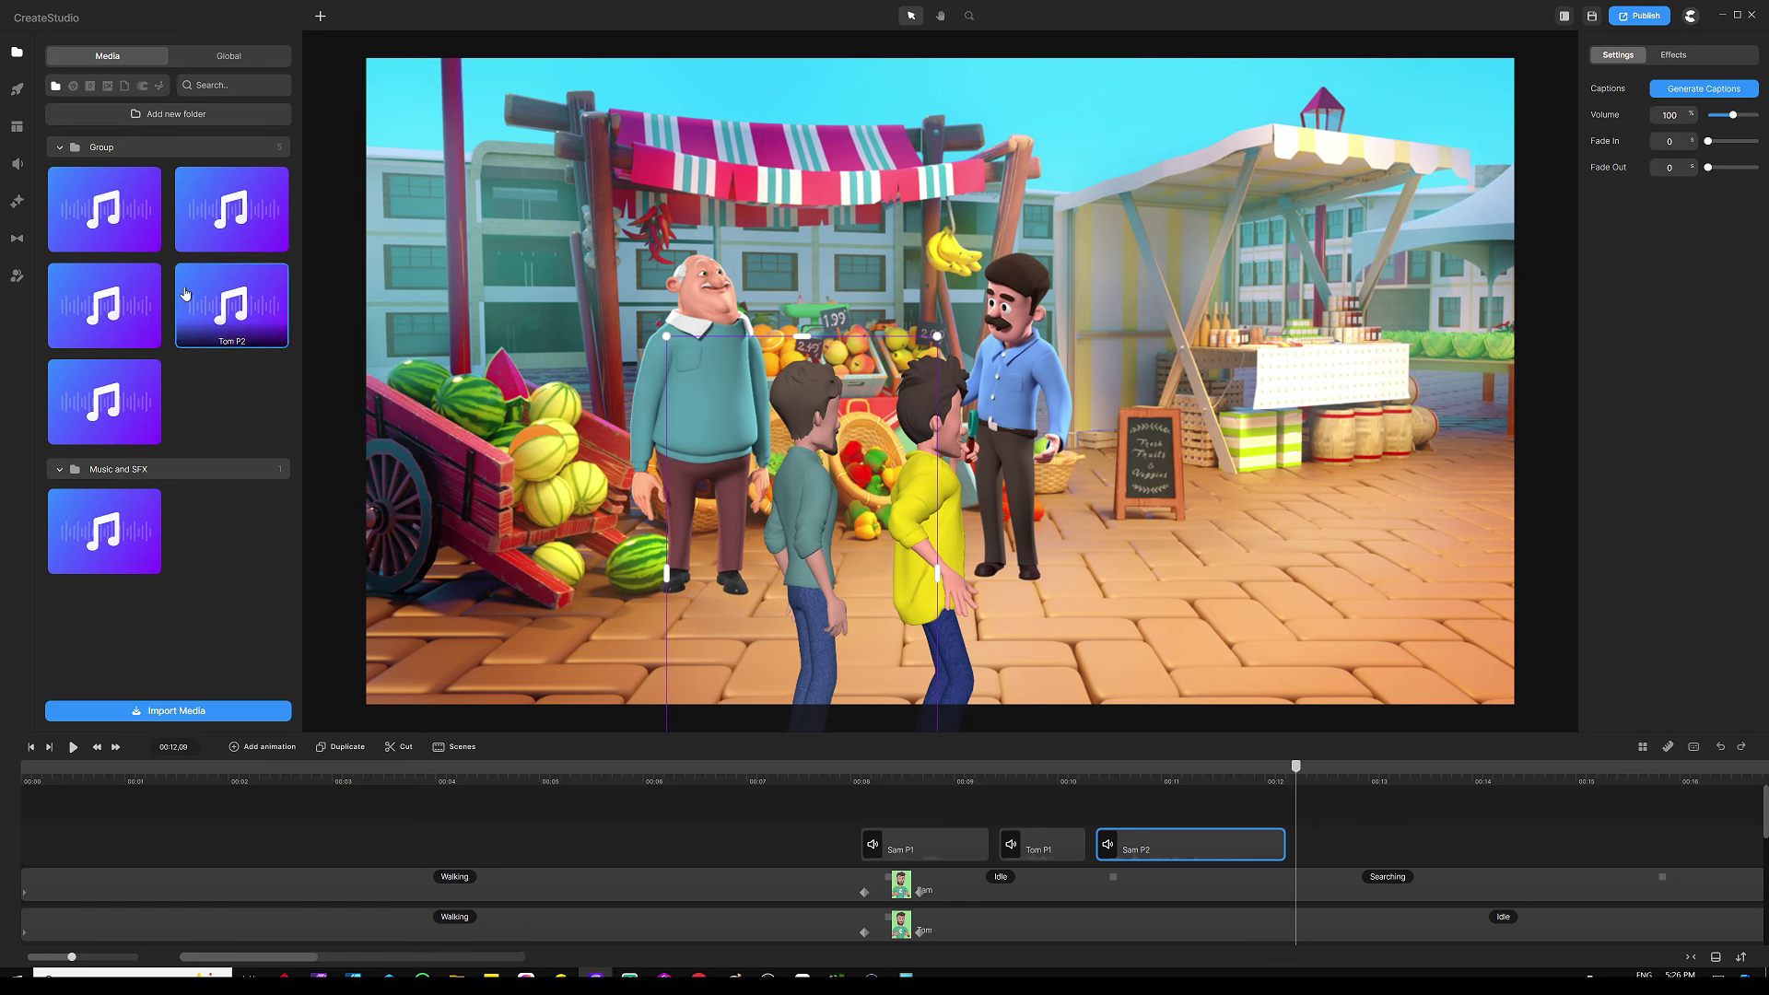
pyautogui.moveTo(227, 302); pyautogui.dragTo(1327, 846)
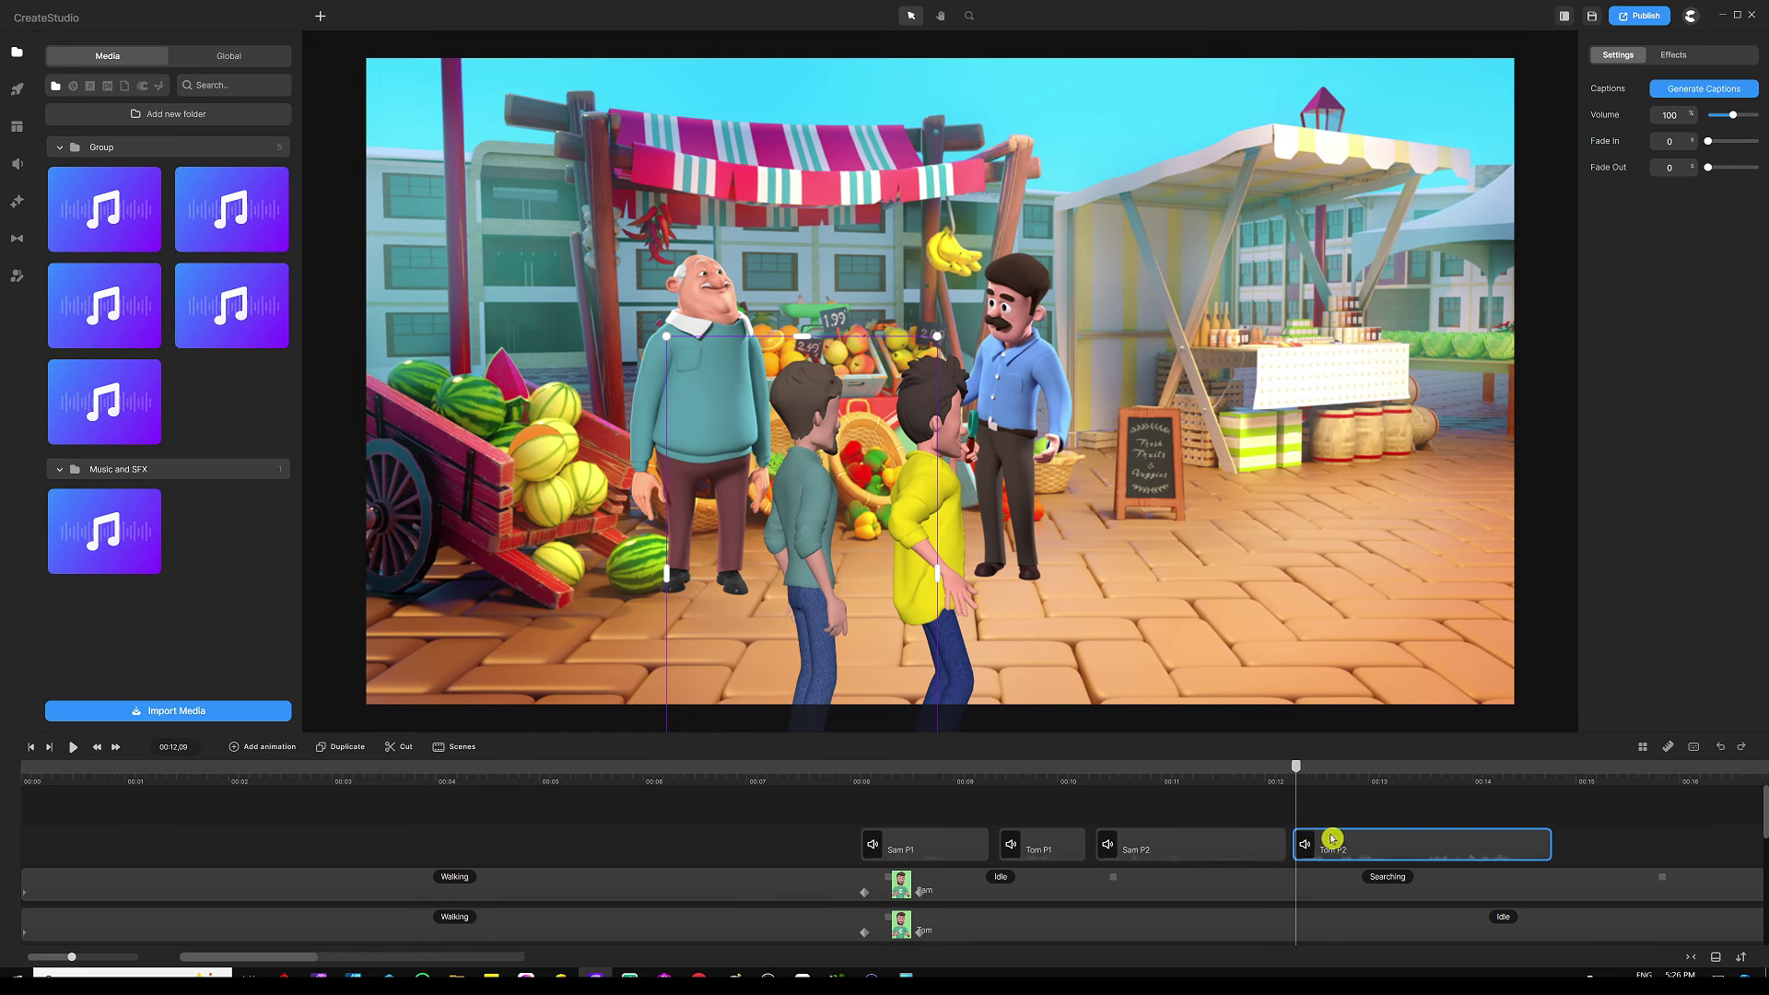
pyautogui.rightClick(1372, 852)
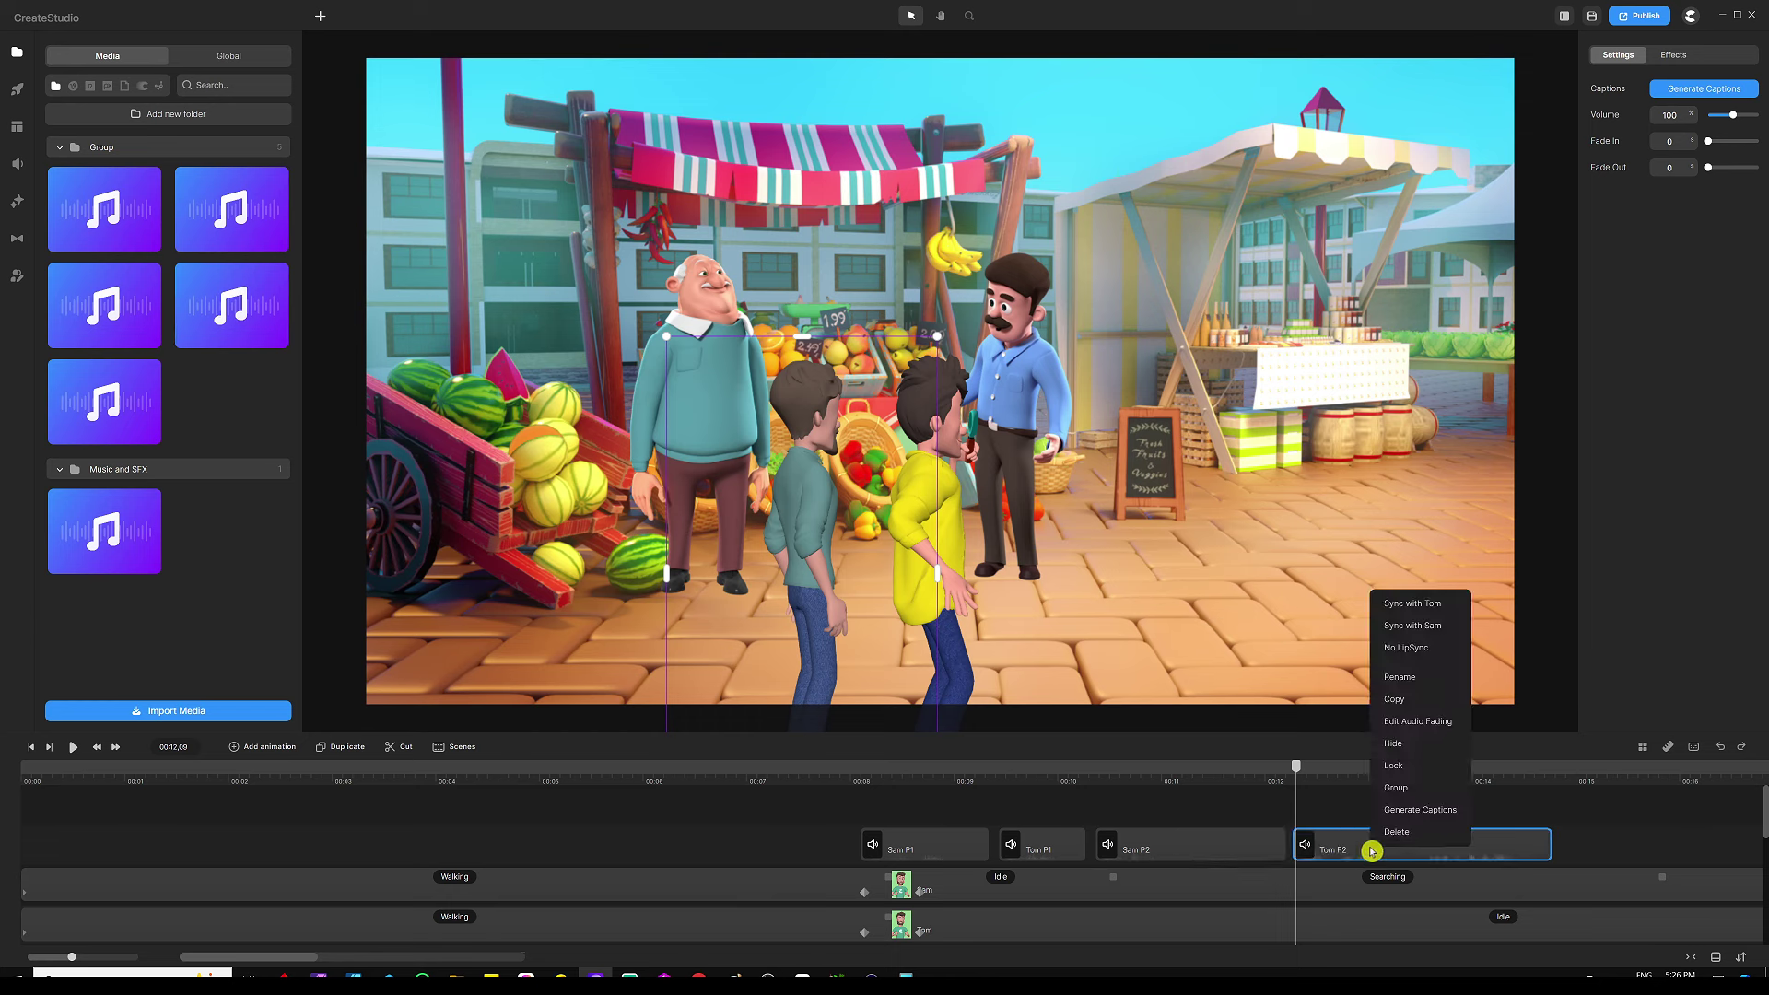
pyautogui.click(1413, 603)
# Step: Add the Sam P3 audio right after Tom P2 at 00:14,25 and lip-sync it with Sam
pyautogui.scroll(-3, 1196, 777)
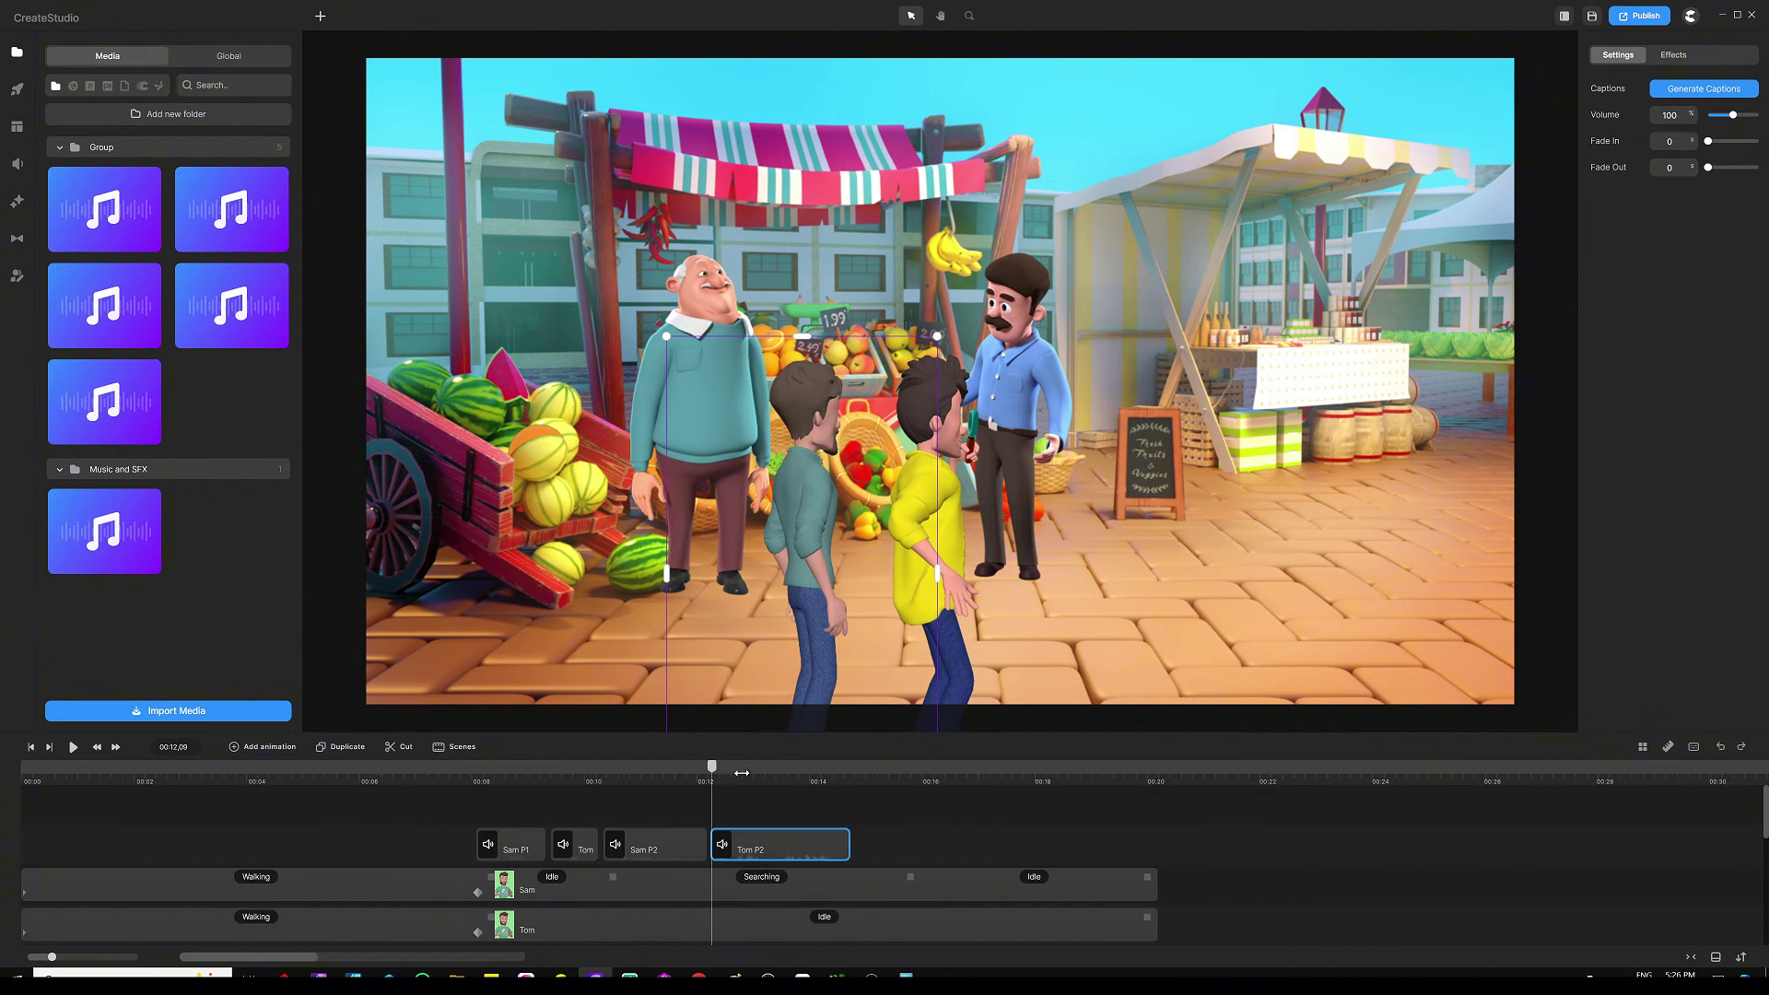
pyautogui.moveTo(712, 772); pyautogui.dragTo(855, 786)
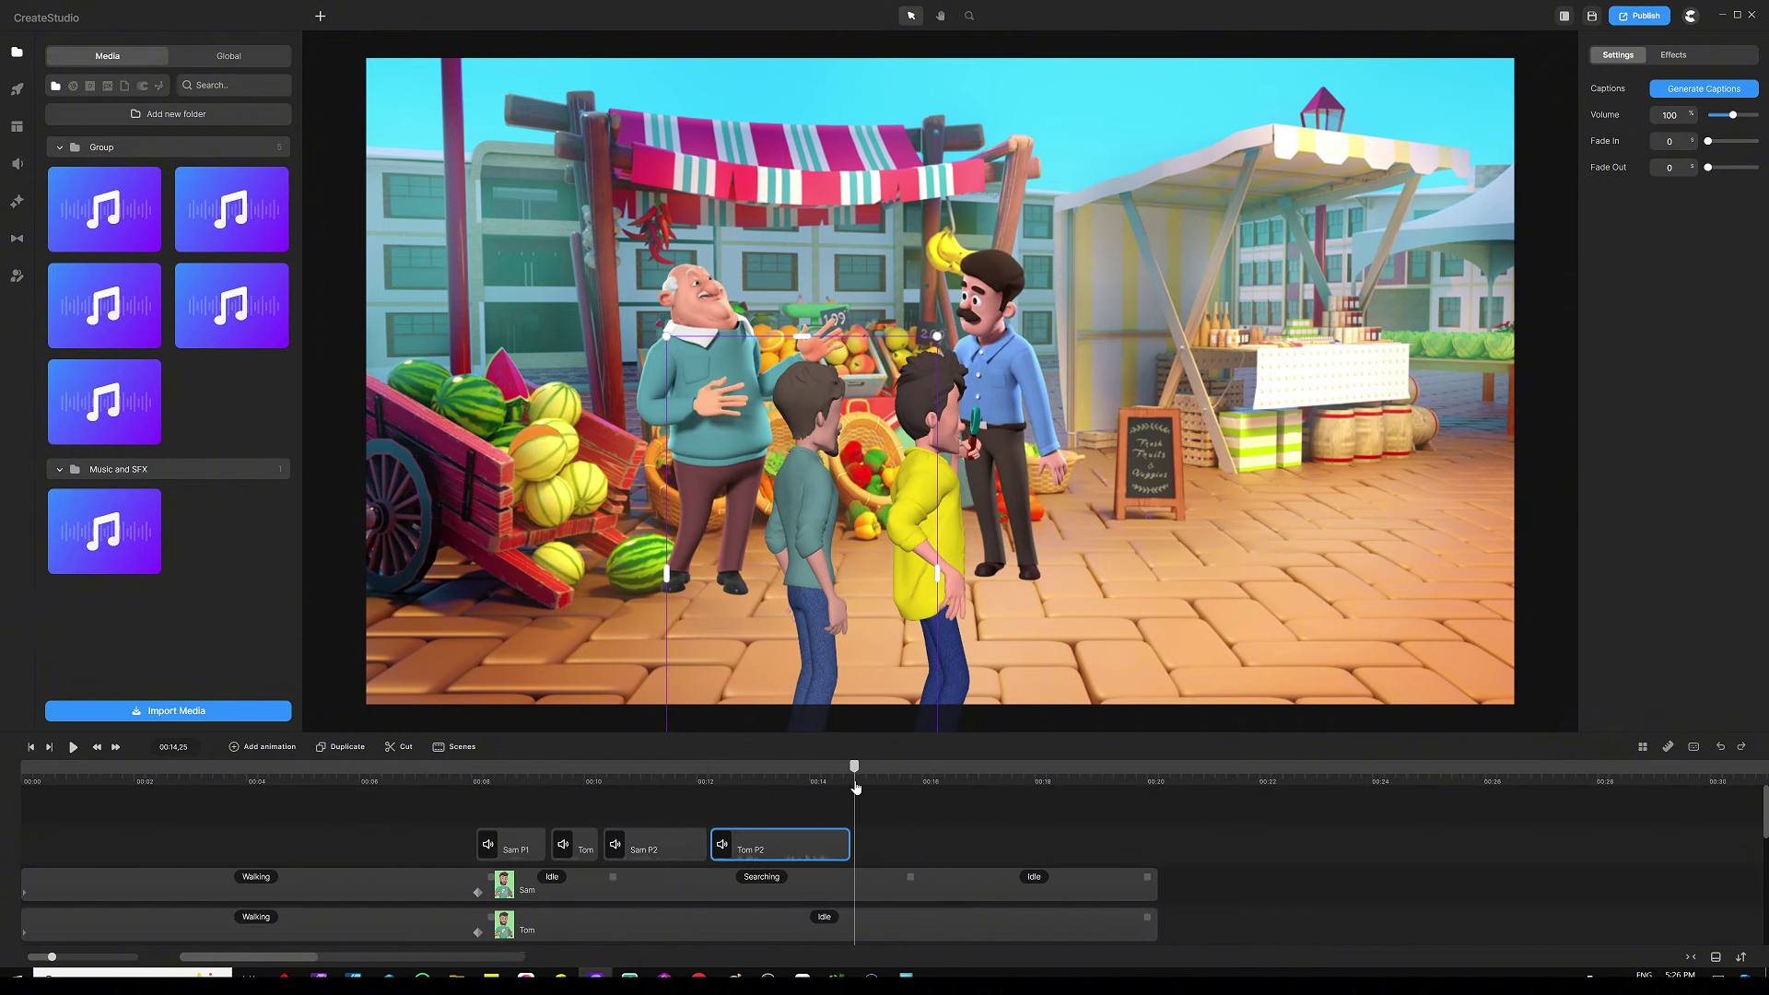
pyautogui.moveTo(104, 392); pyautogui.dragTo(896, 849)
pyautogui.scroll(3, 886, 776)
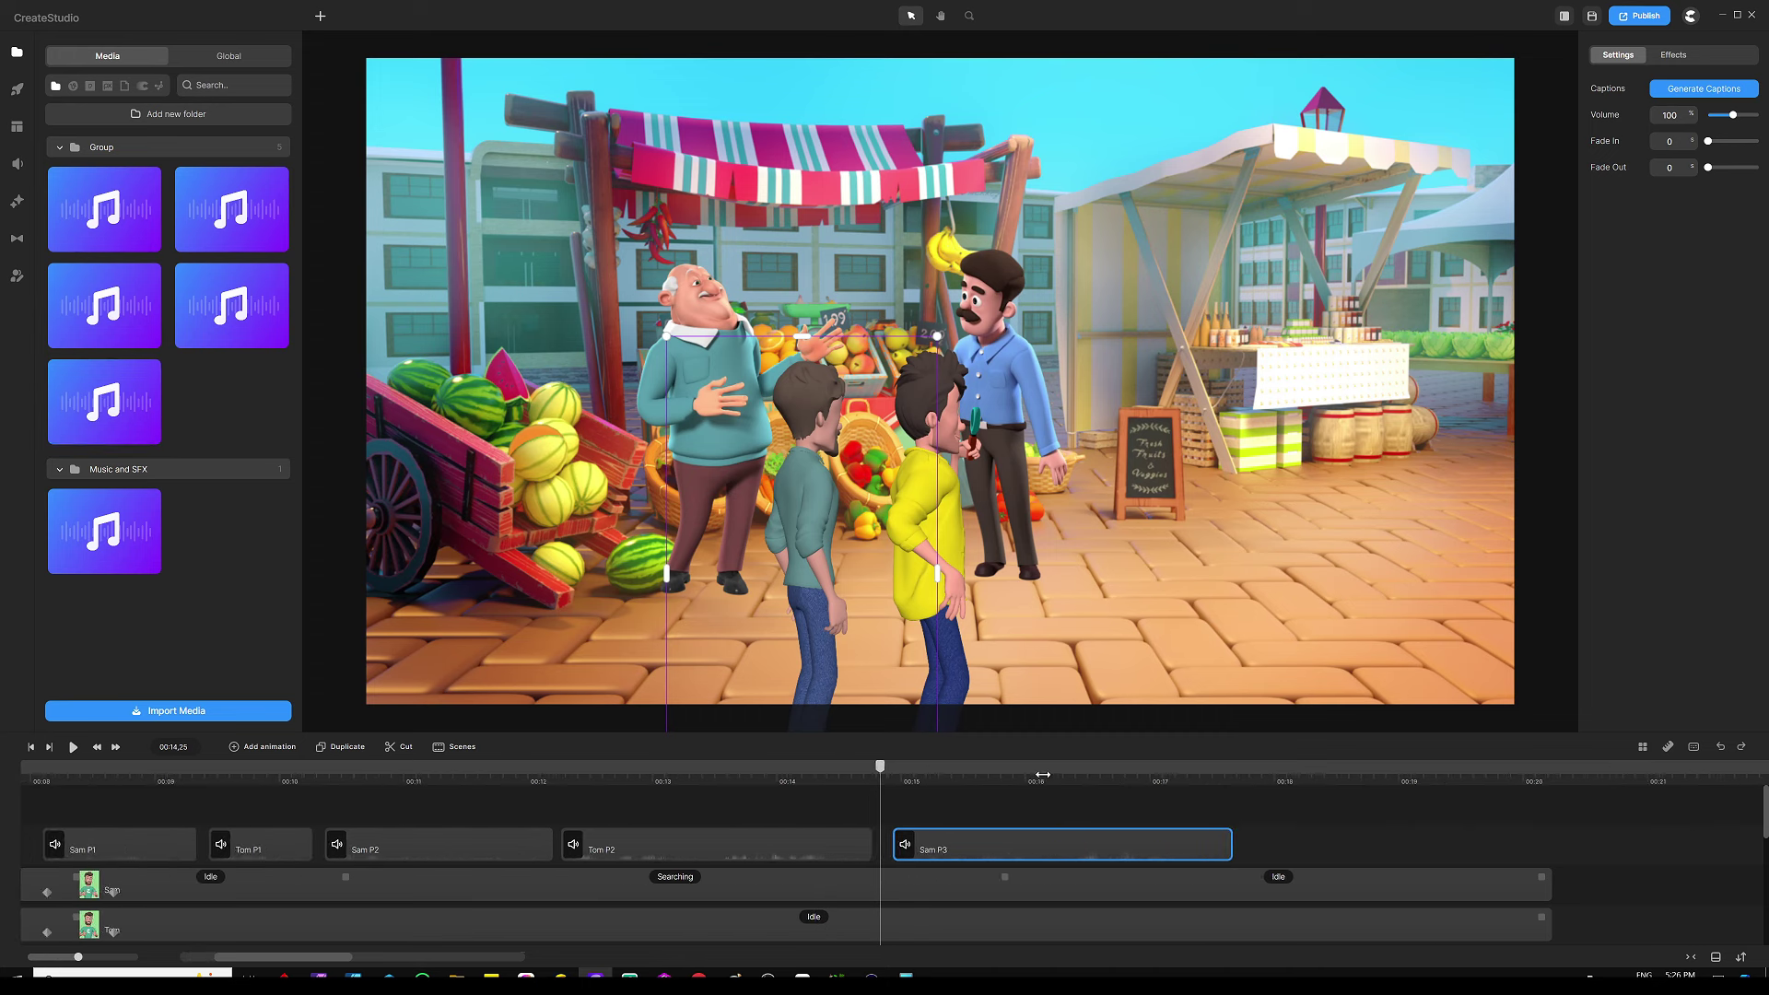
pyautogui.click(960, 850)
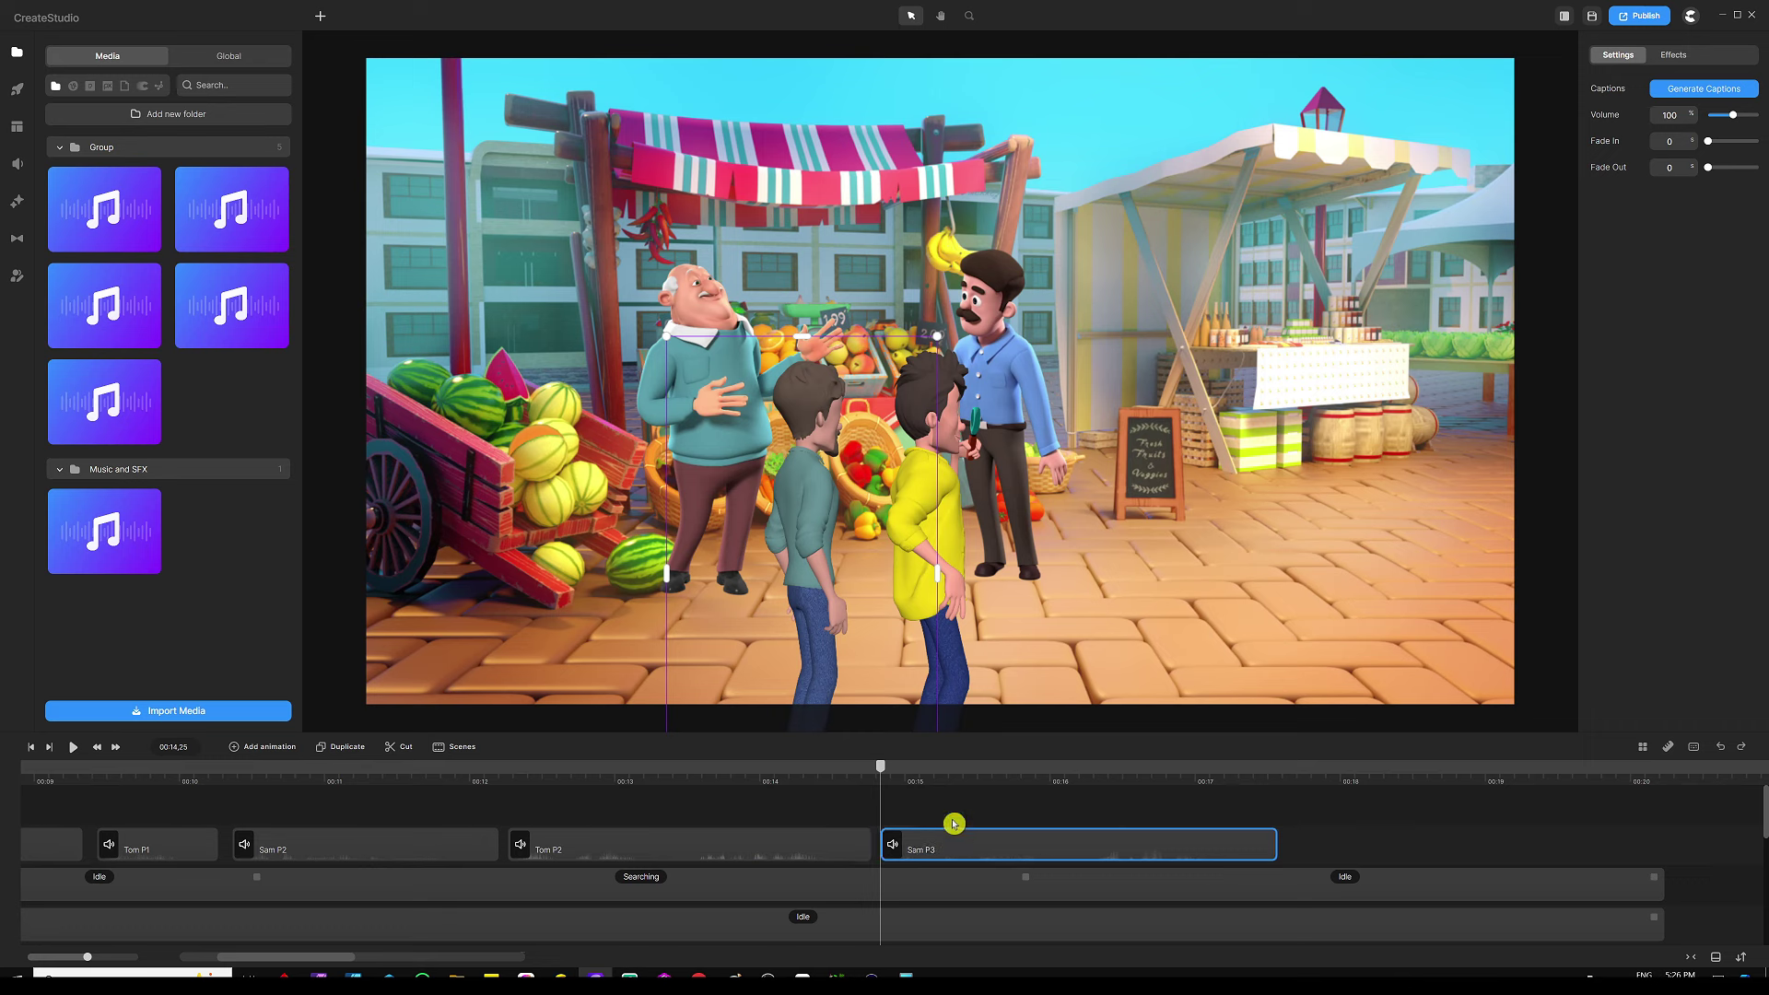
pyautogui.rightClick(945, 859)
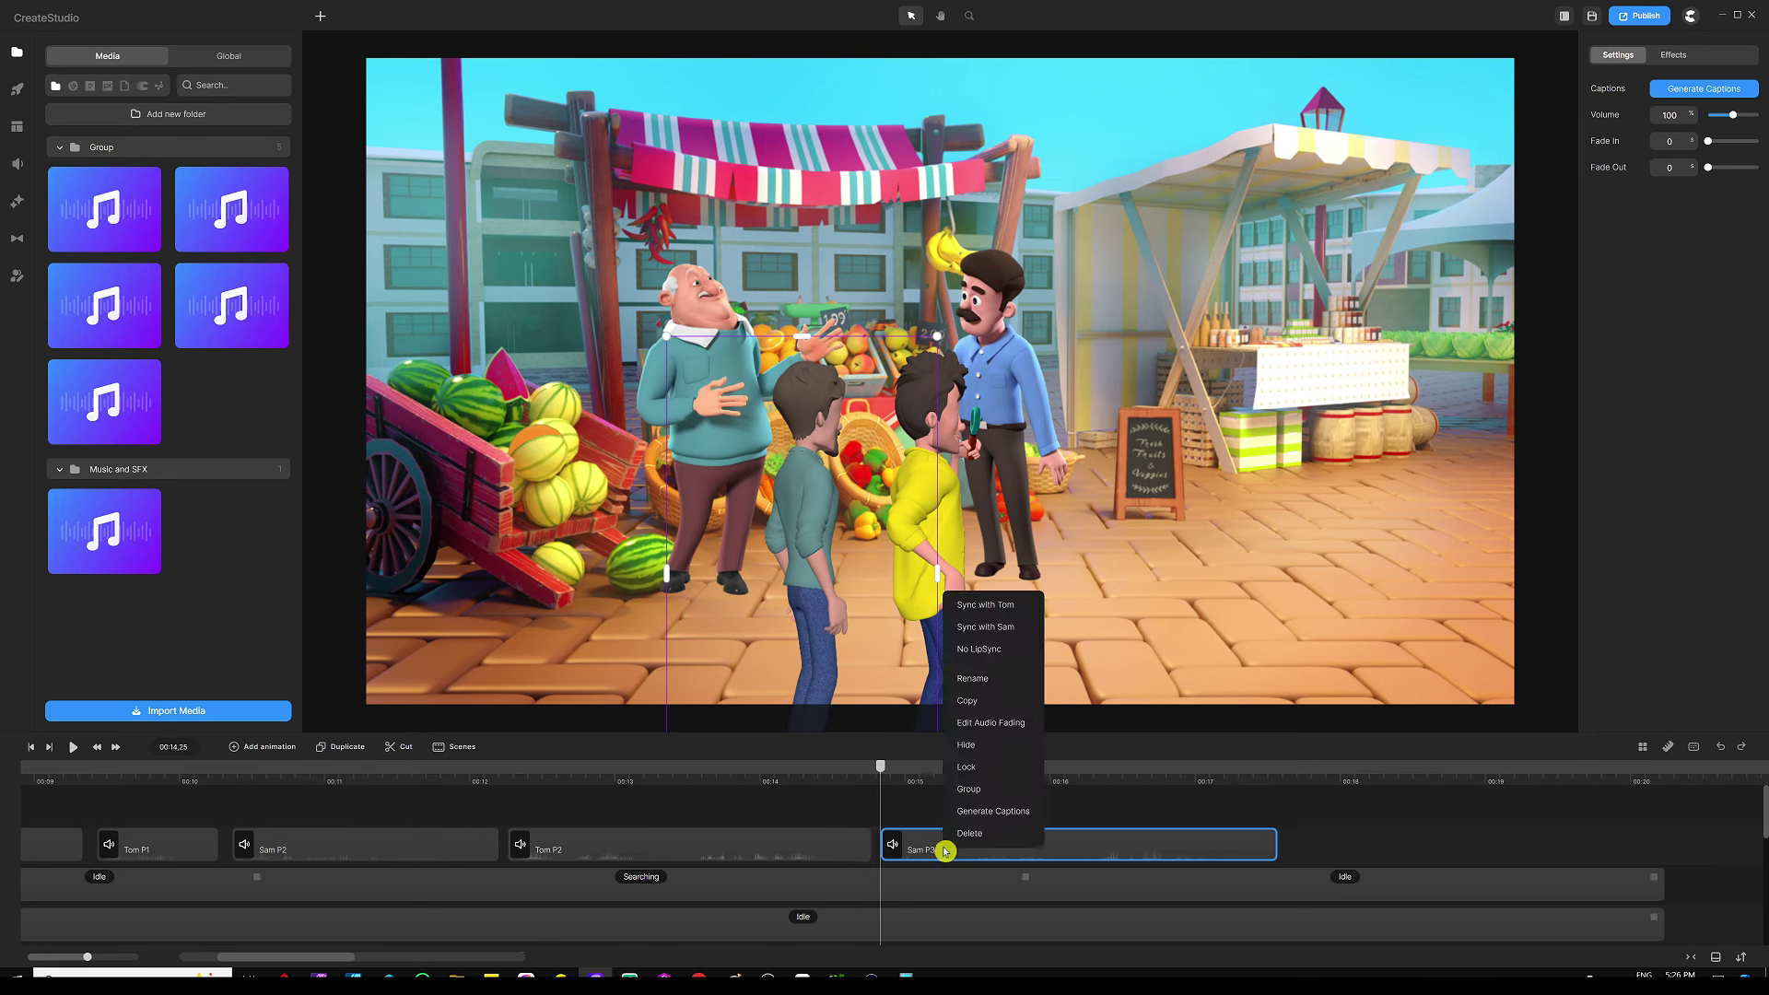
pyautogui.click(985, 627)
pyautogui.click(979, 800)
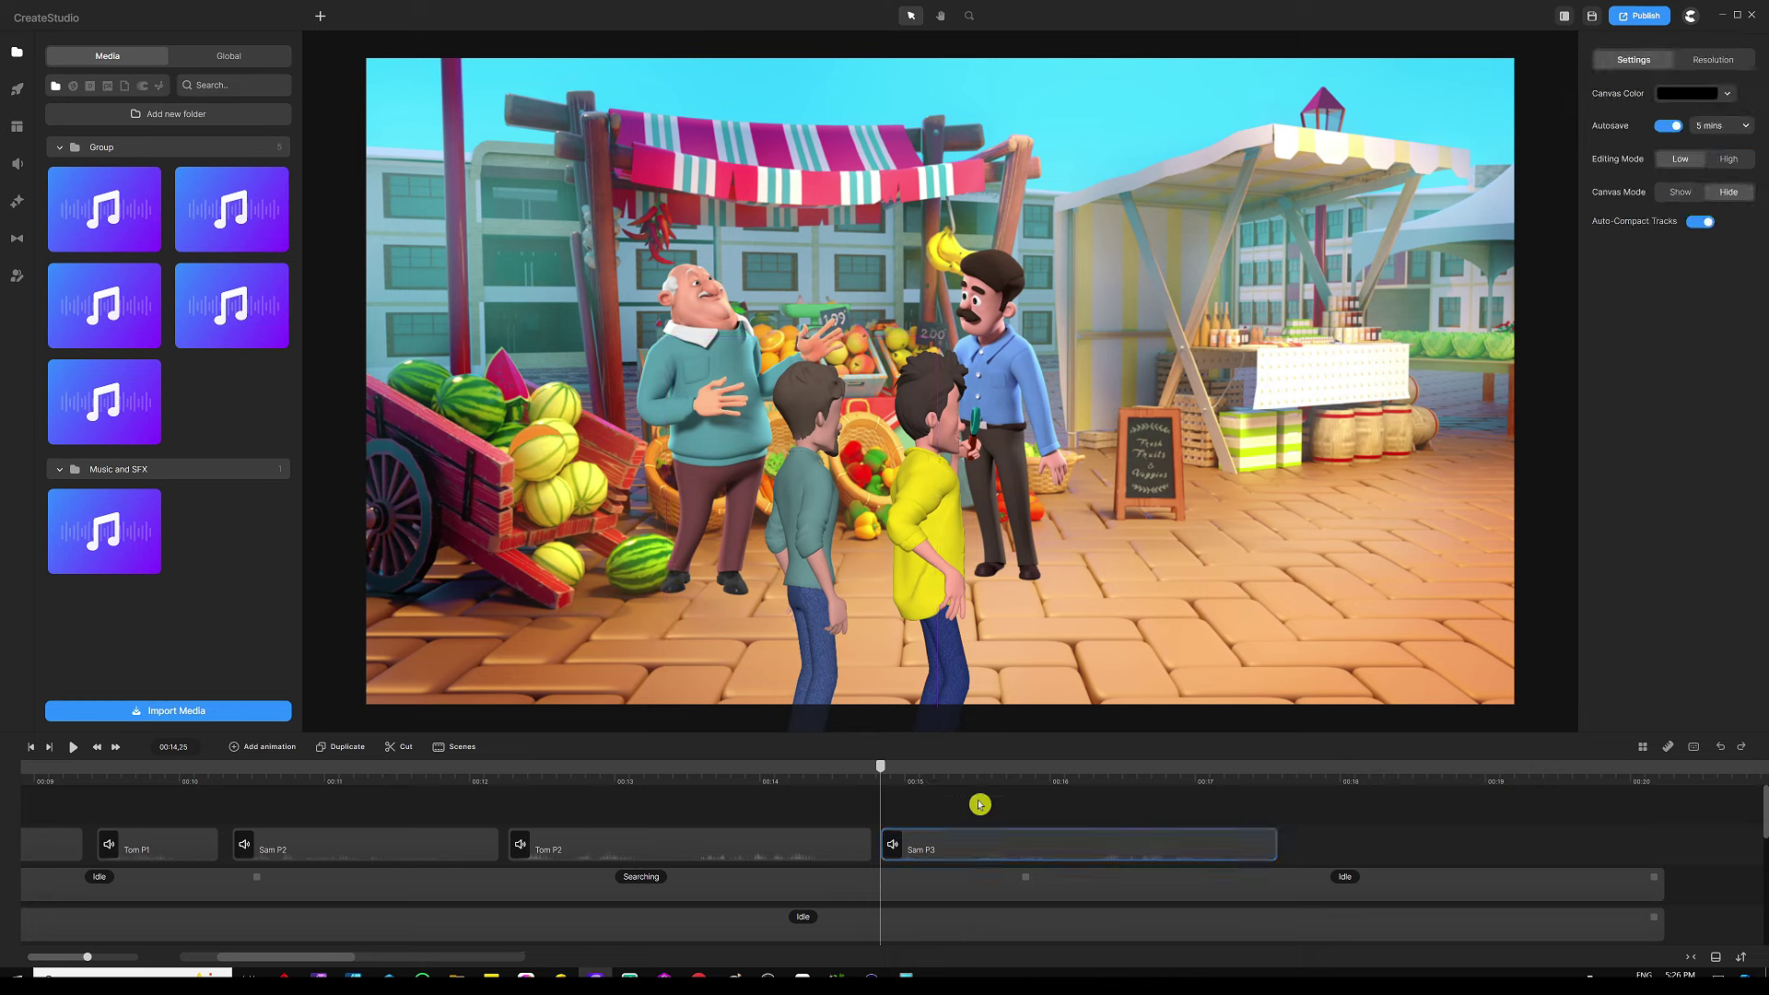
# Step: Play the scene from 00:07,22 through the end of Sam P3 to check the dialogue and lip-sync
pyautogui.scroll(-1, 949, 779)
pyautogui.scroll(-3, 948, 779)
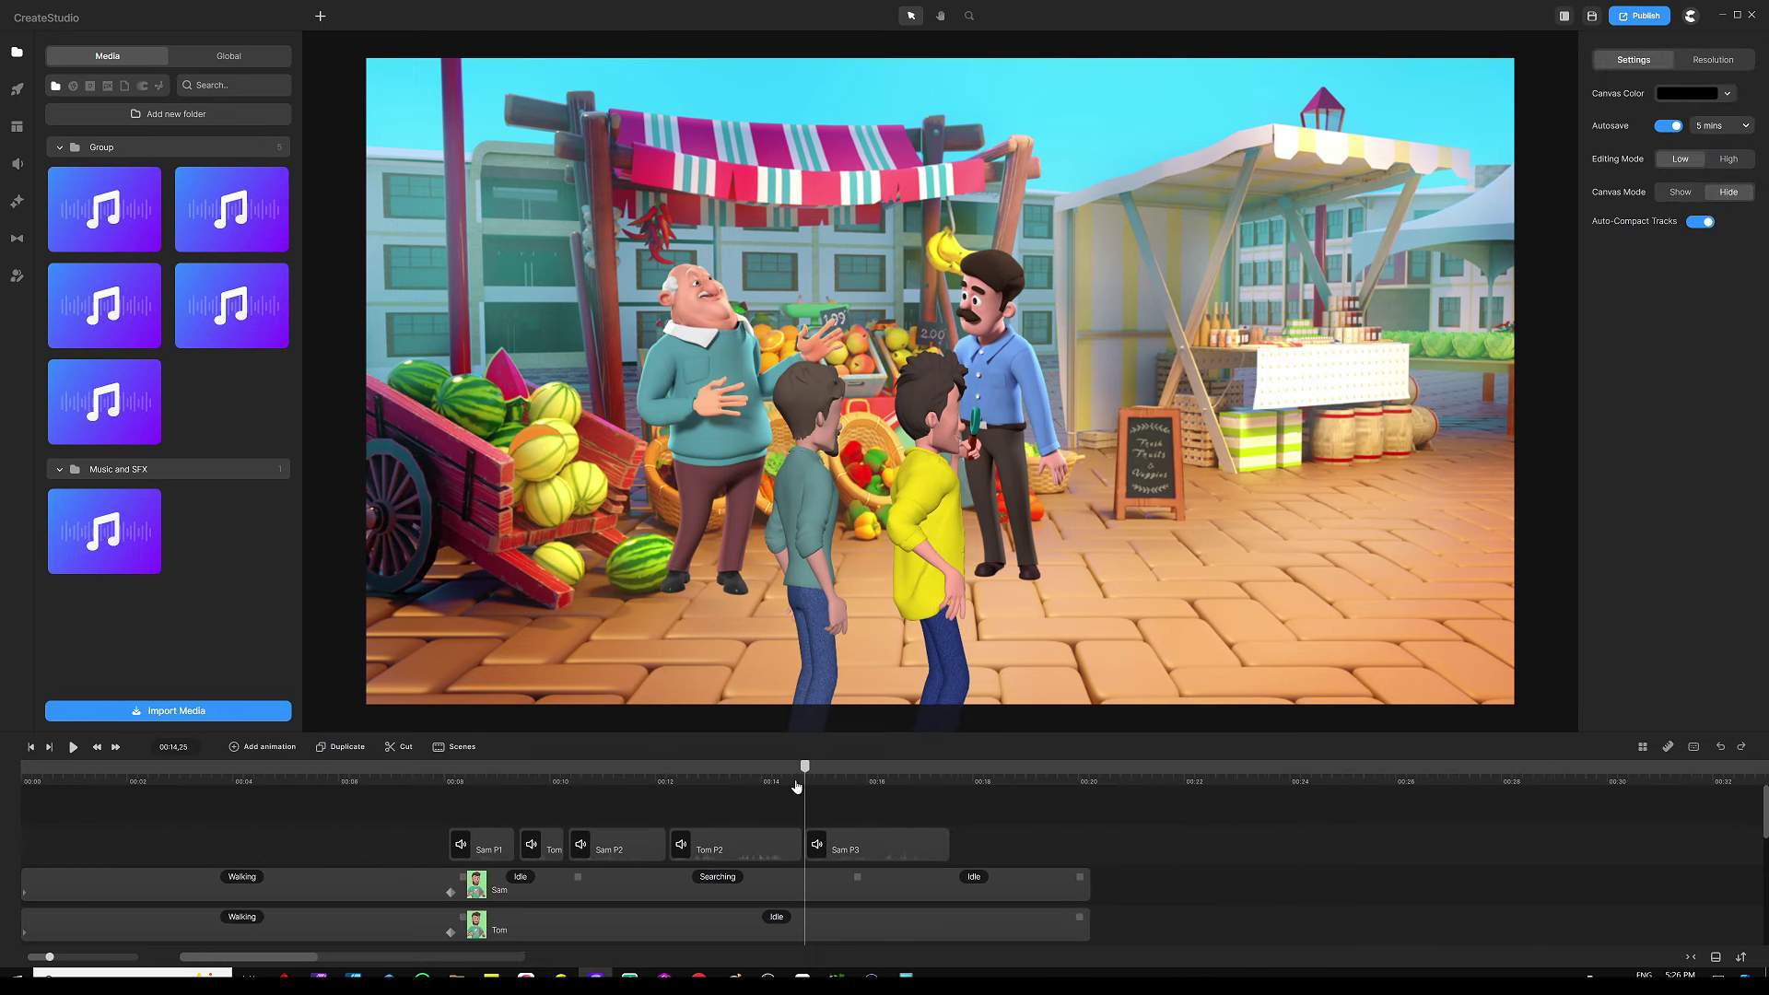
pyautogui.click(393, 777)
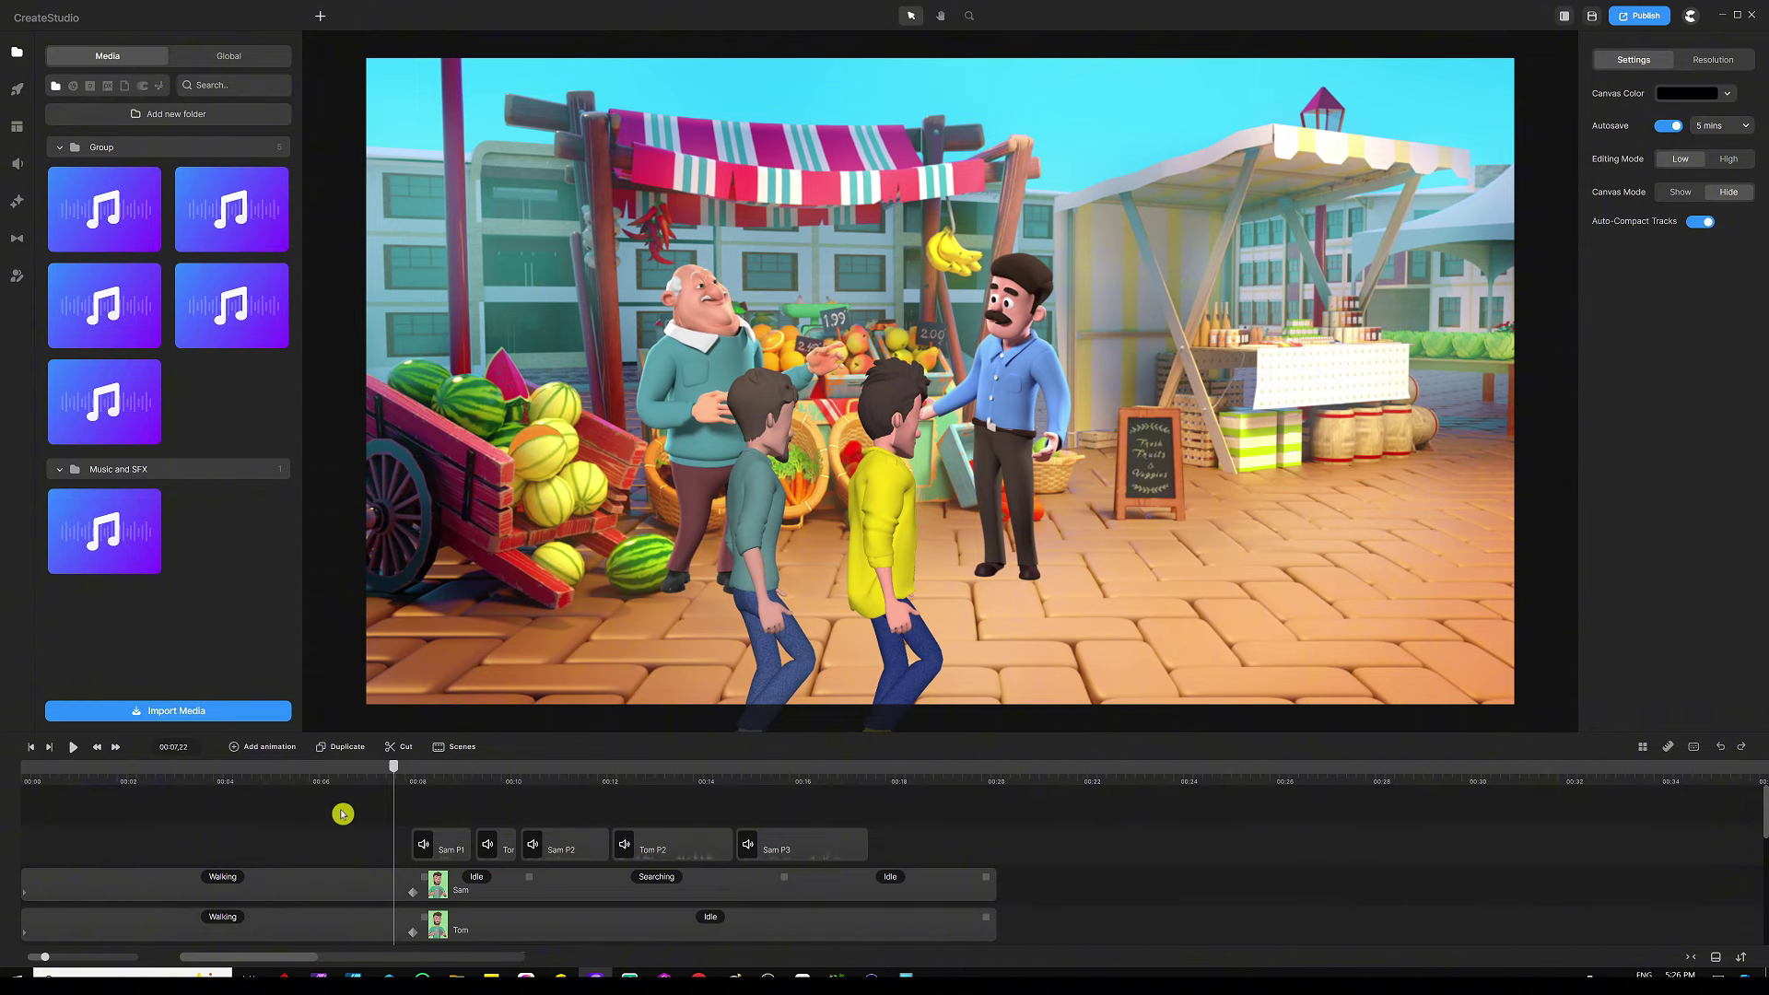
pyautogui.press('space')
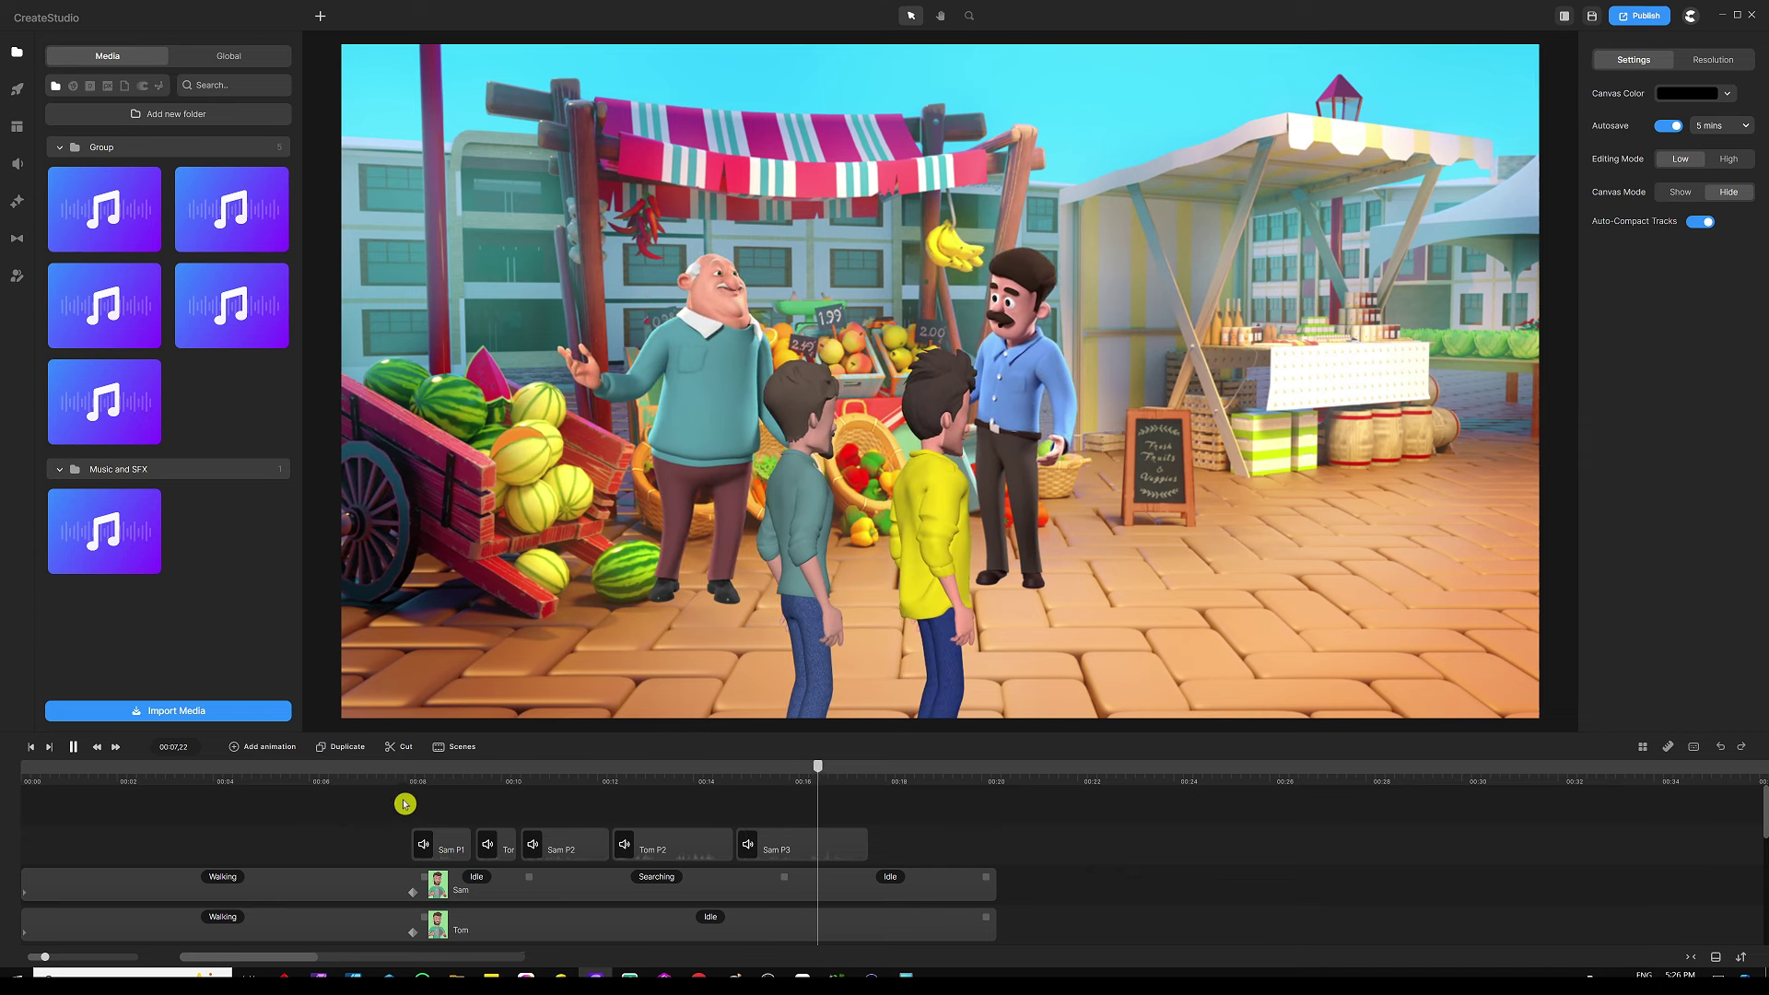
pyautogui.press('space')
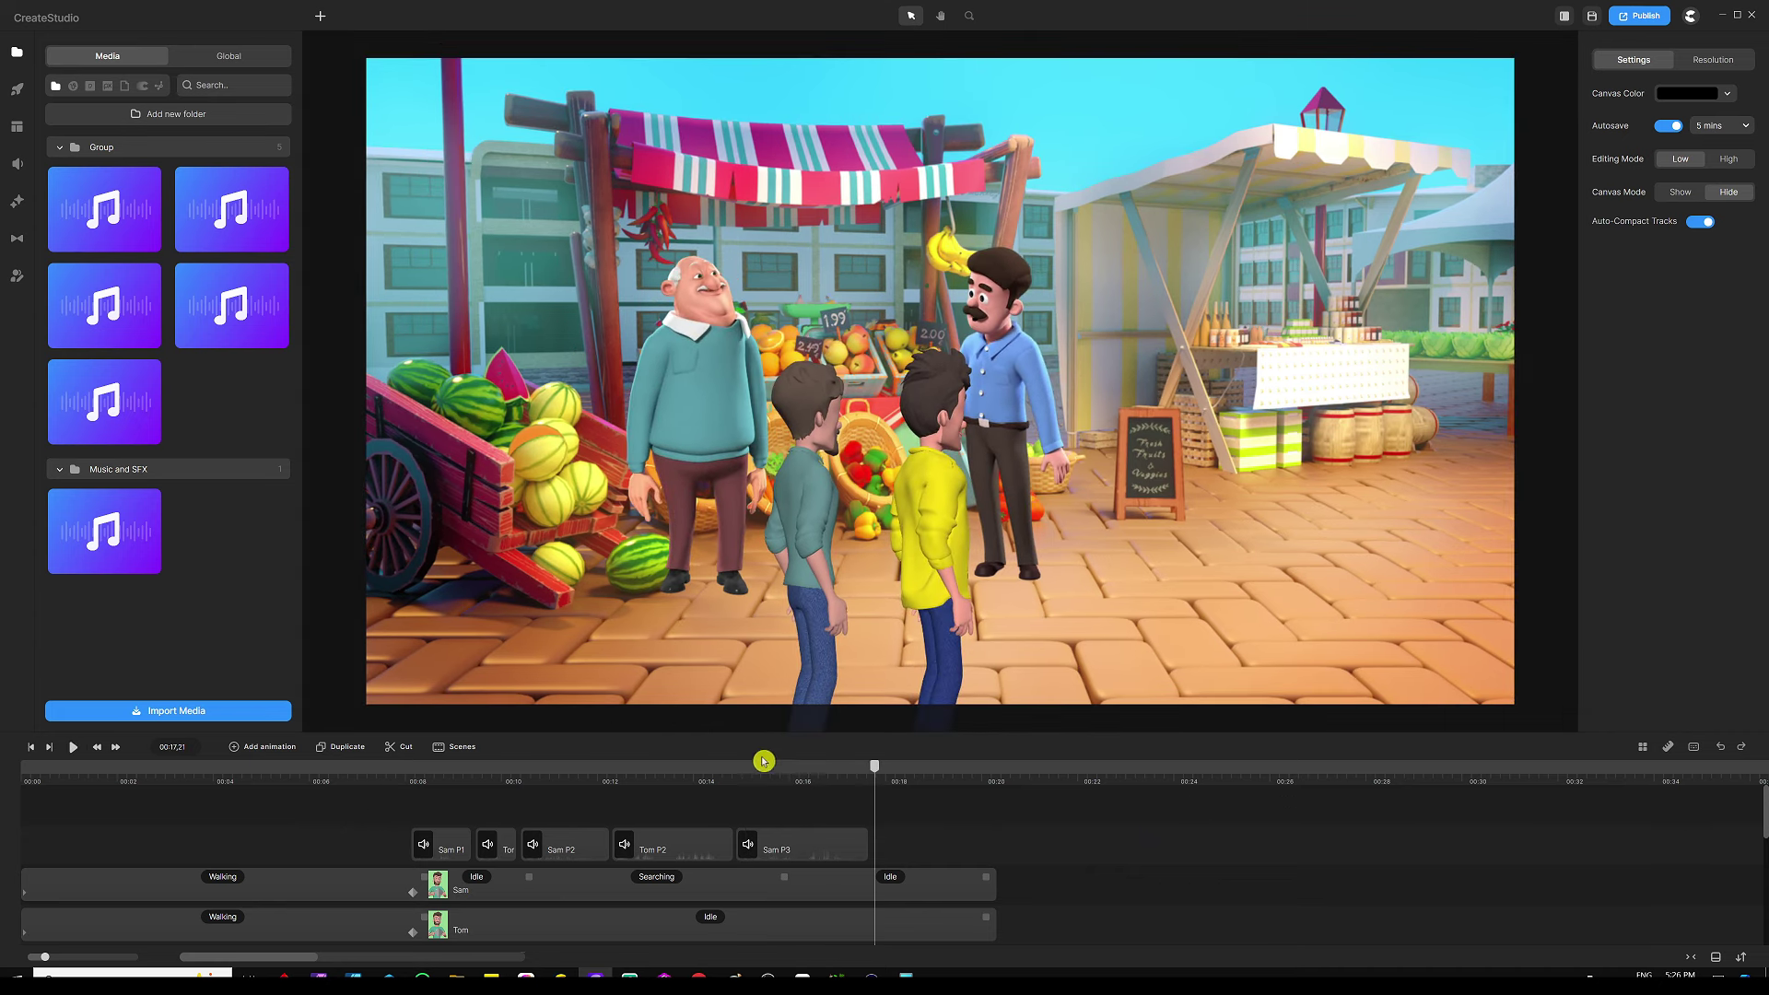
# Step: Search the asset library for "money" and place the Target coin image in the scene at the timeline start
pyautogui.moveTo(775, 732); pyautogui.dragTo(775, 660)
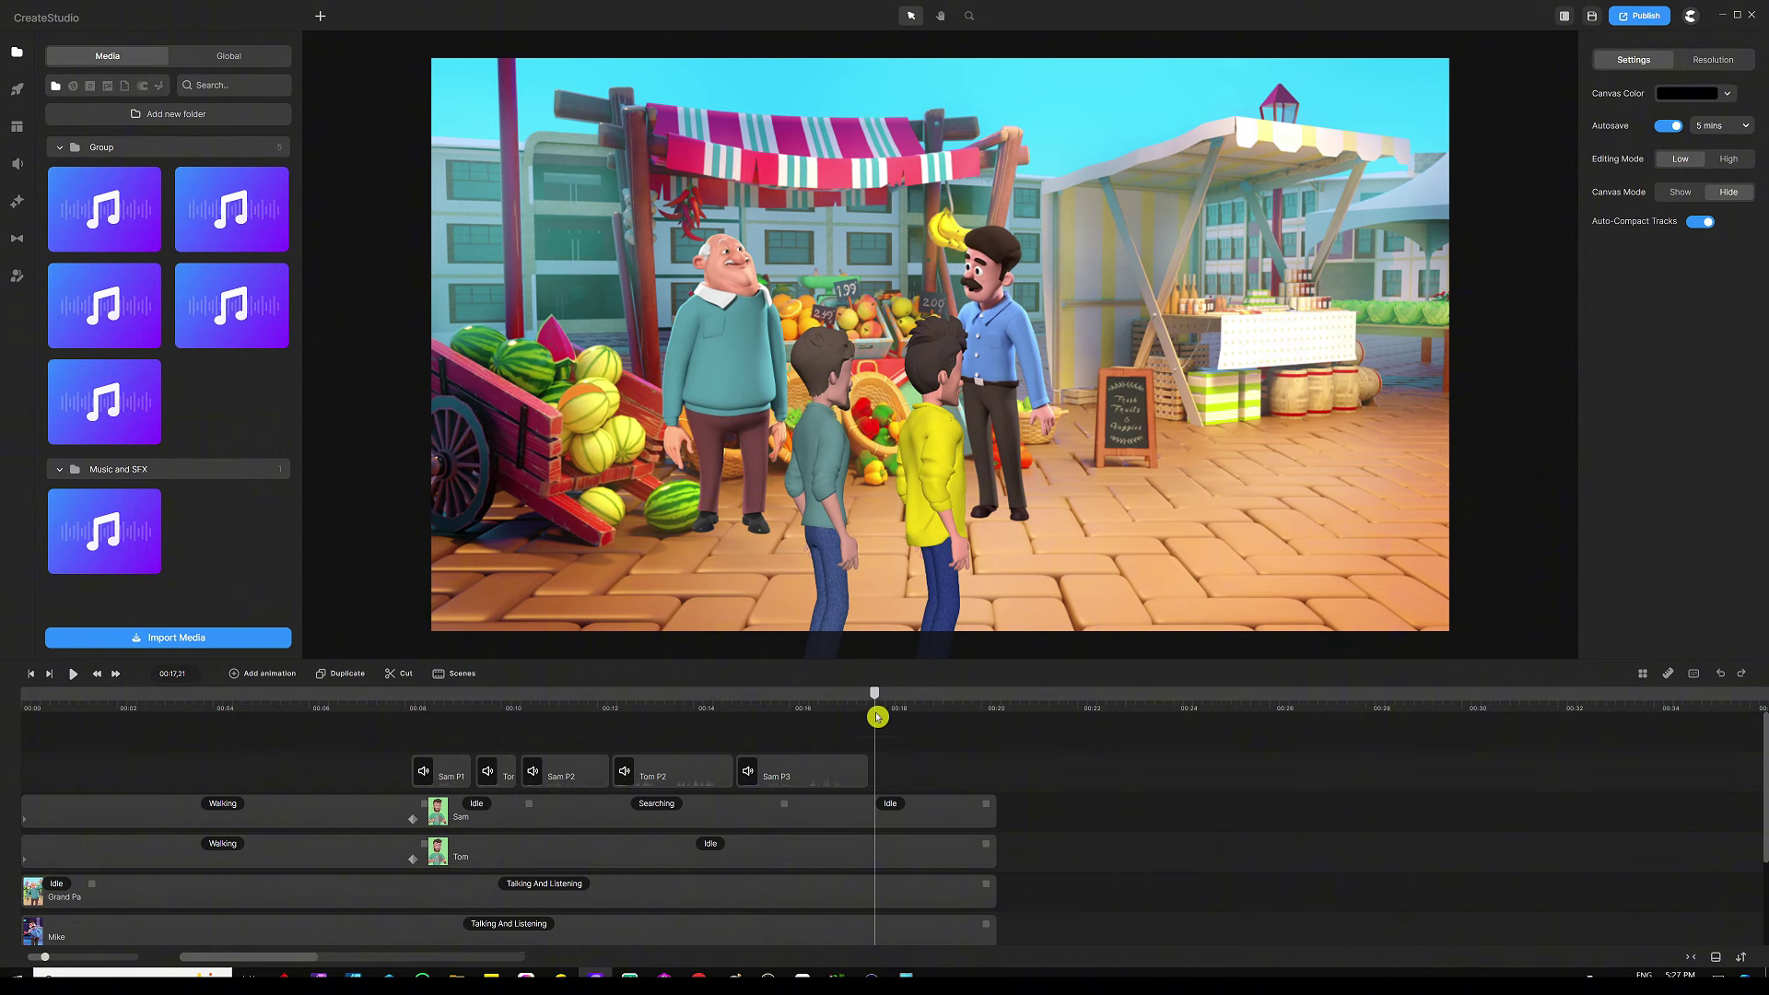
pyautogui.moveTo(876, 701); pyautogui.dragTo(5, 665)
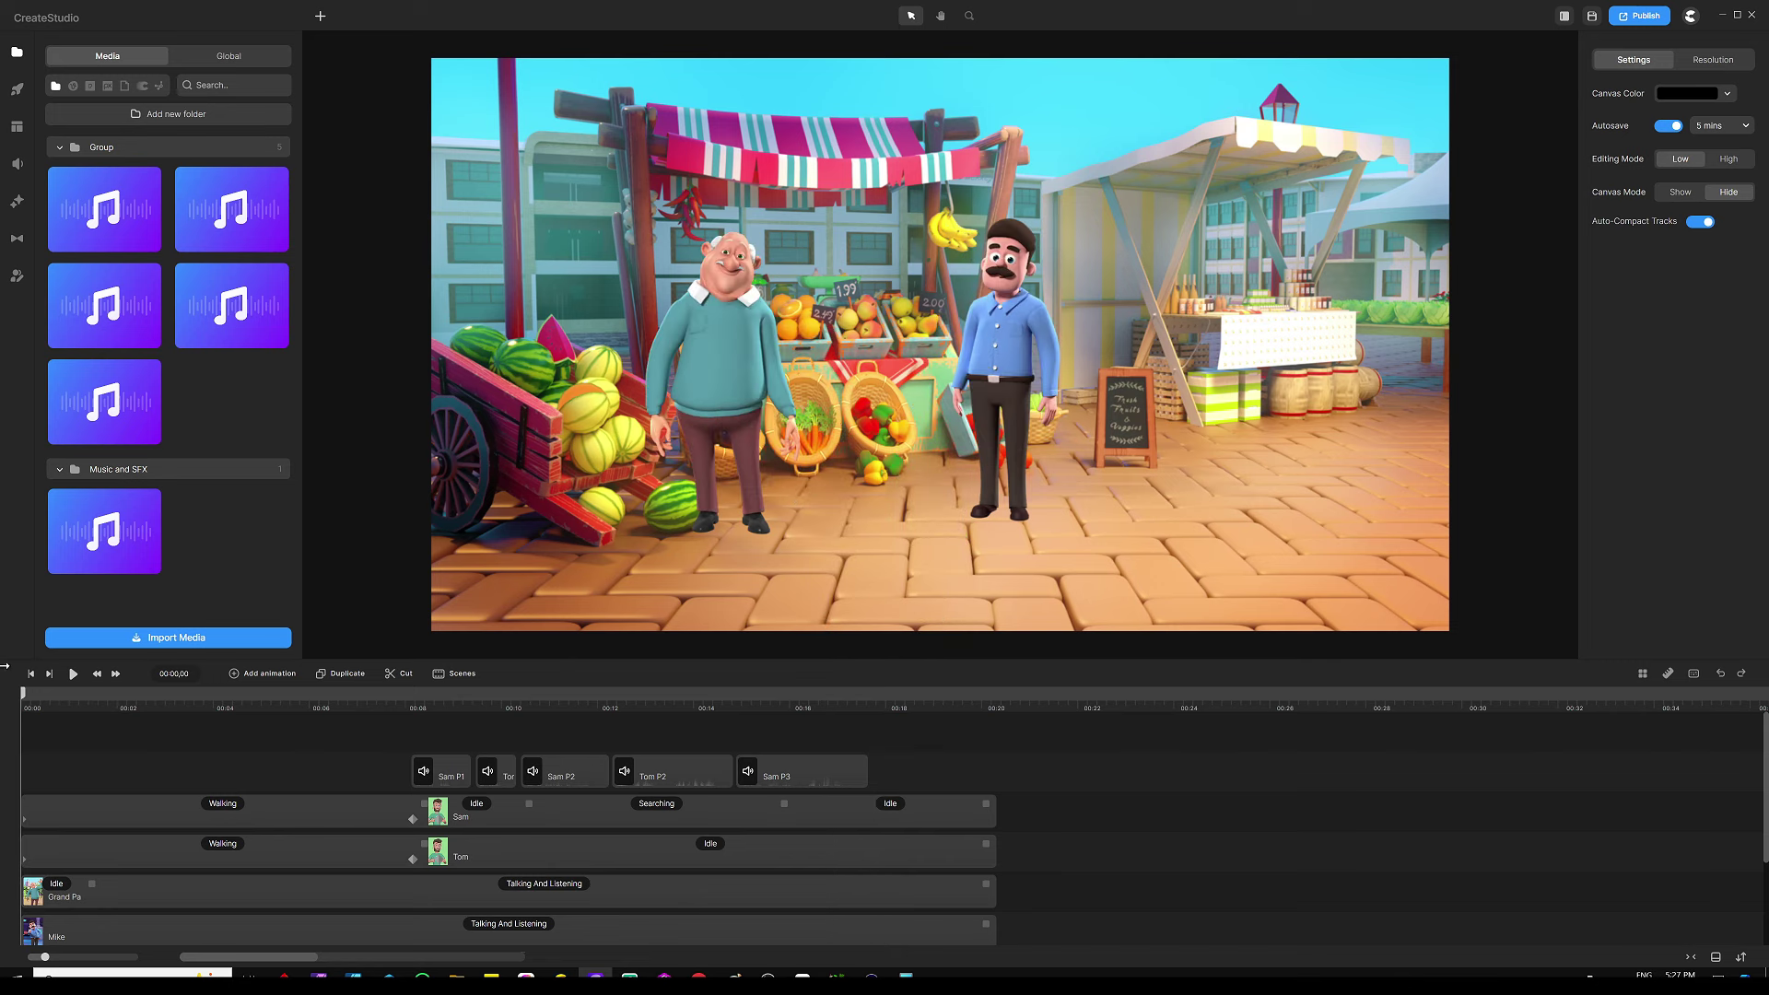
pyautogui.click(18, 90)
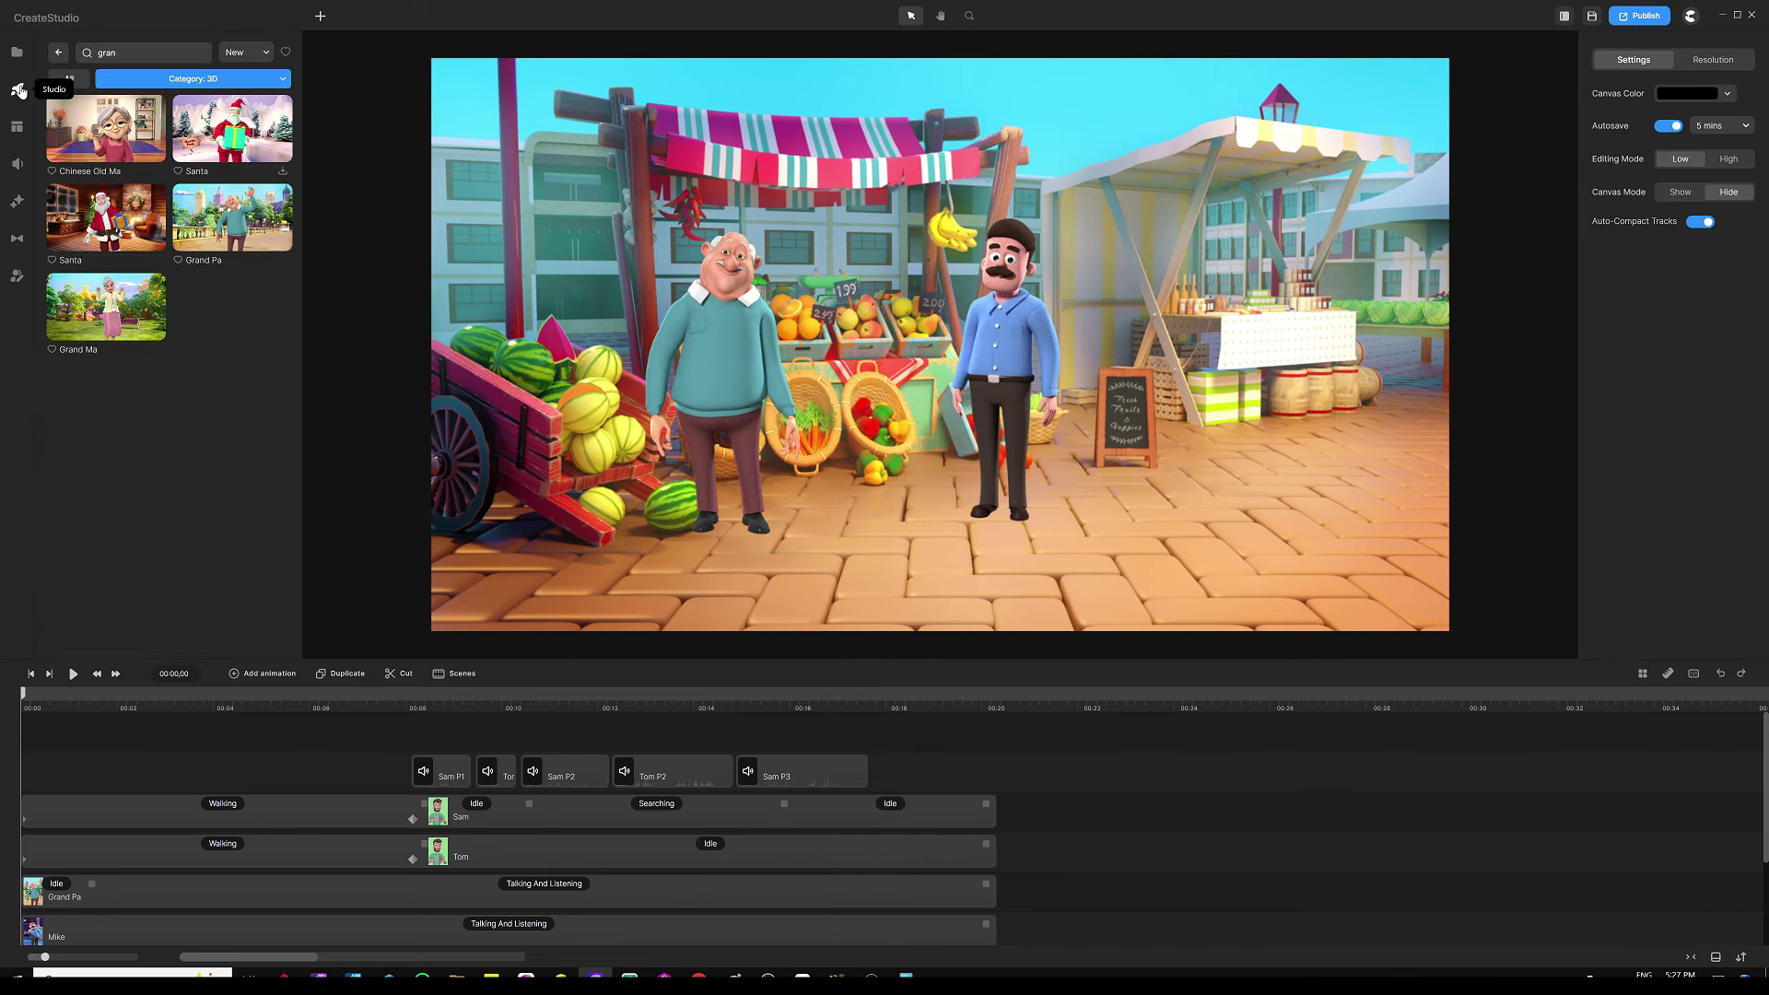
pyautogui.click(58, 52)
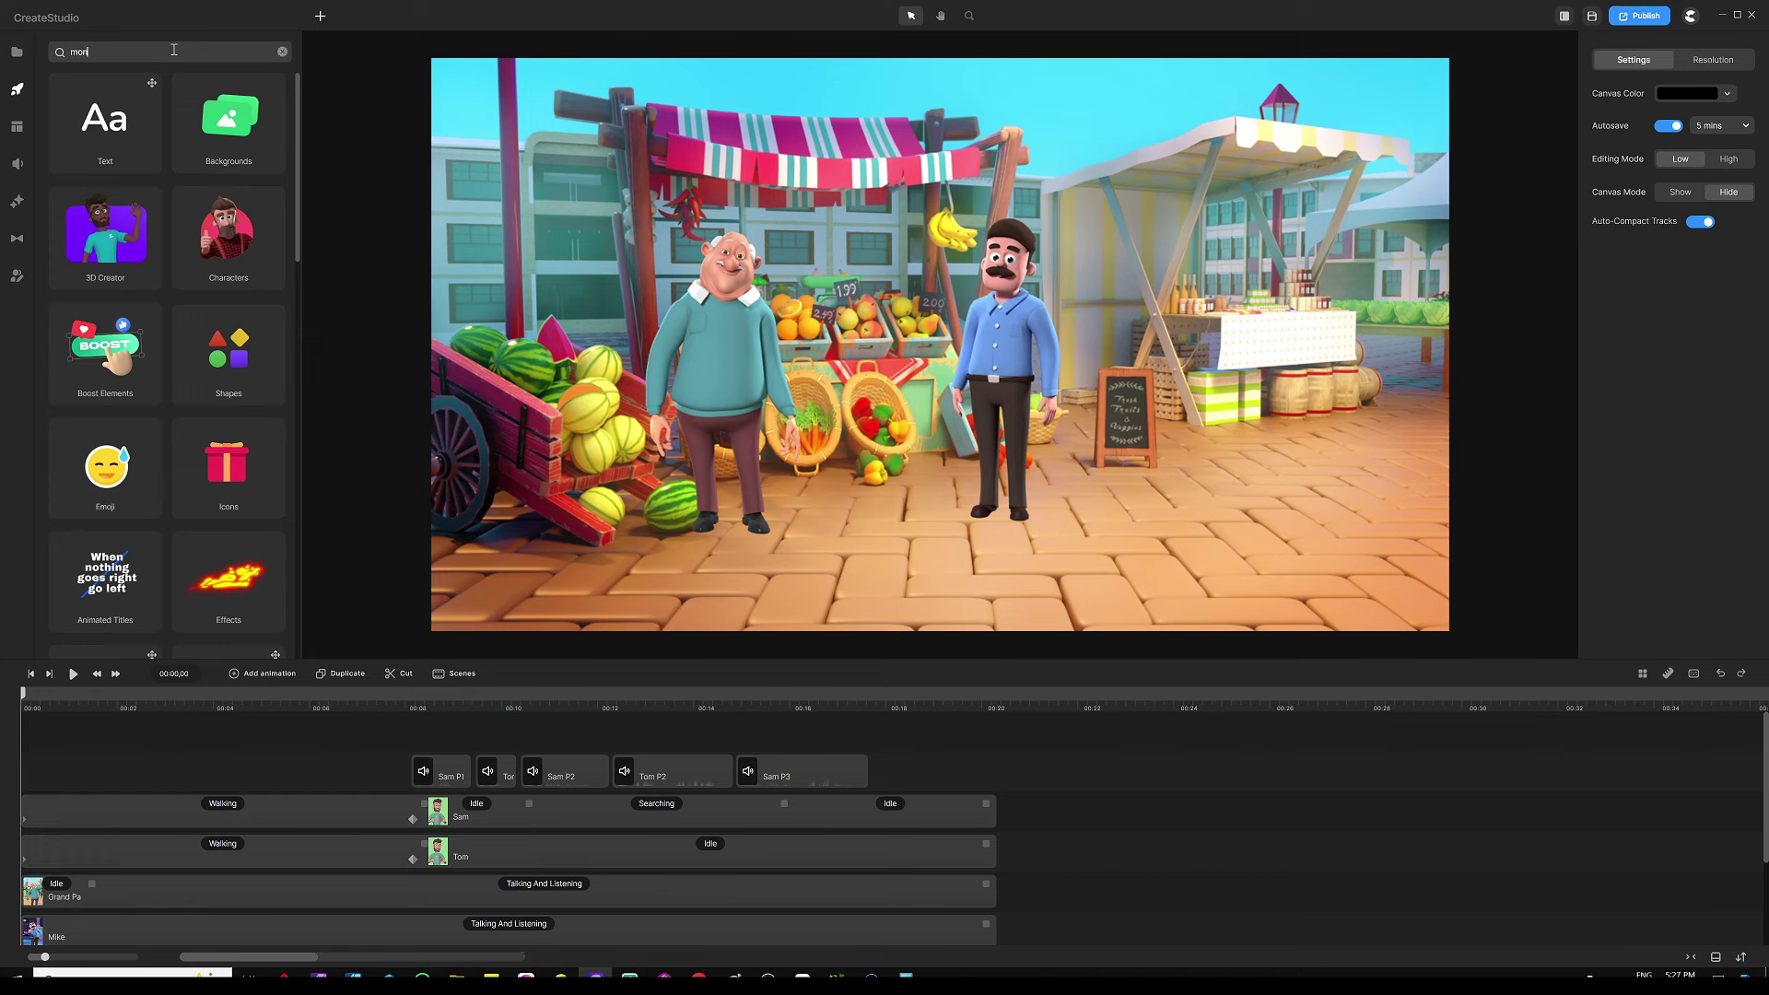
pyautogui.press('Return')
pyautogui.scroll(-3, 120, 329)
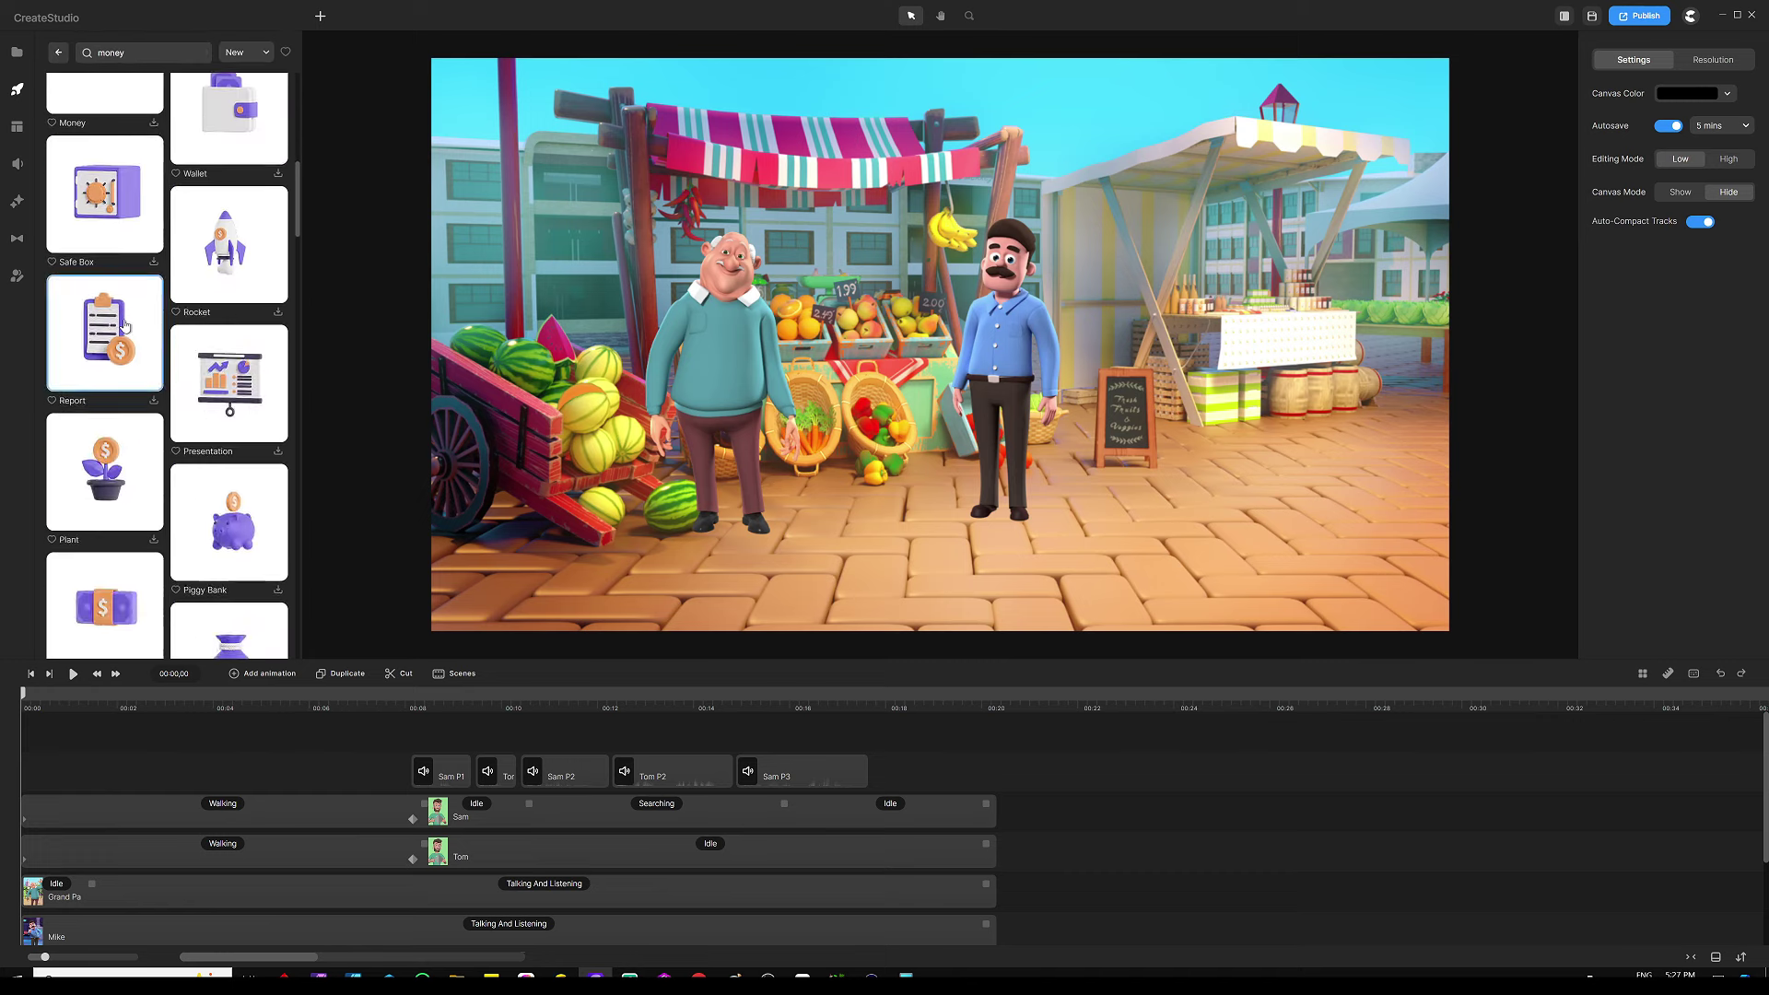
pyautogui.scroll(-10, 120, 330)
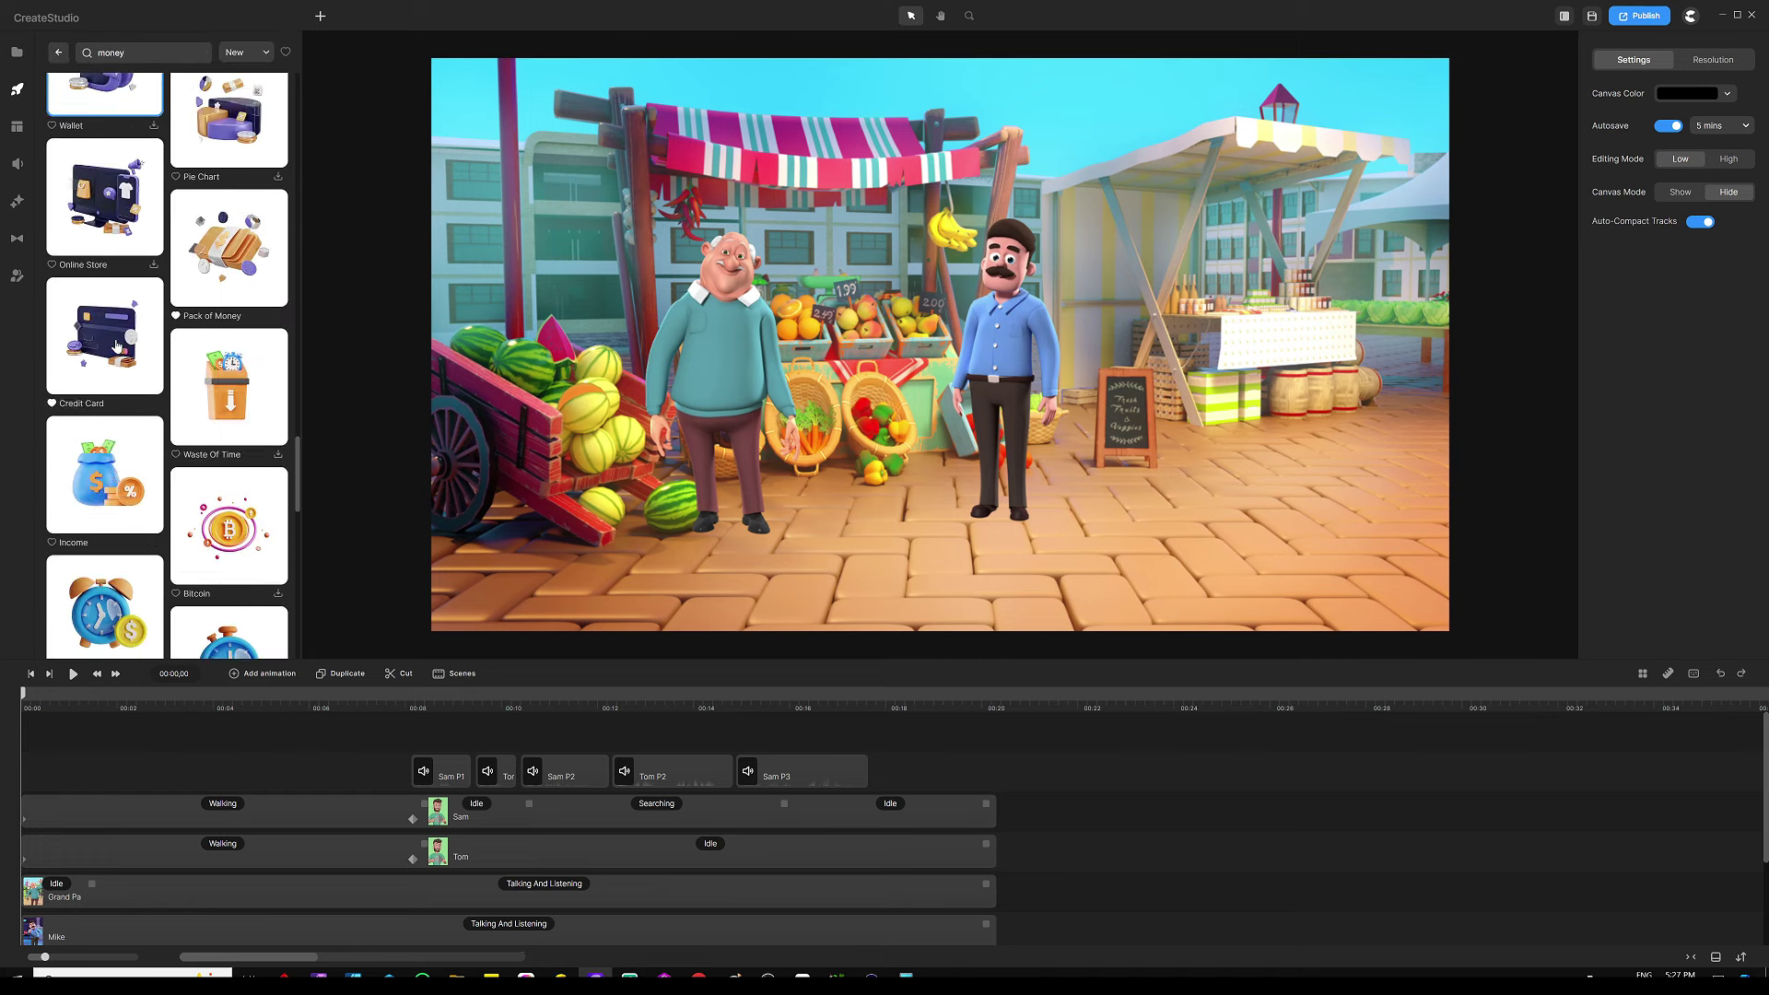
pyautogui.scroll(2, 111, 345)
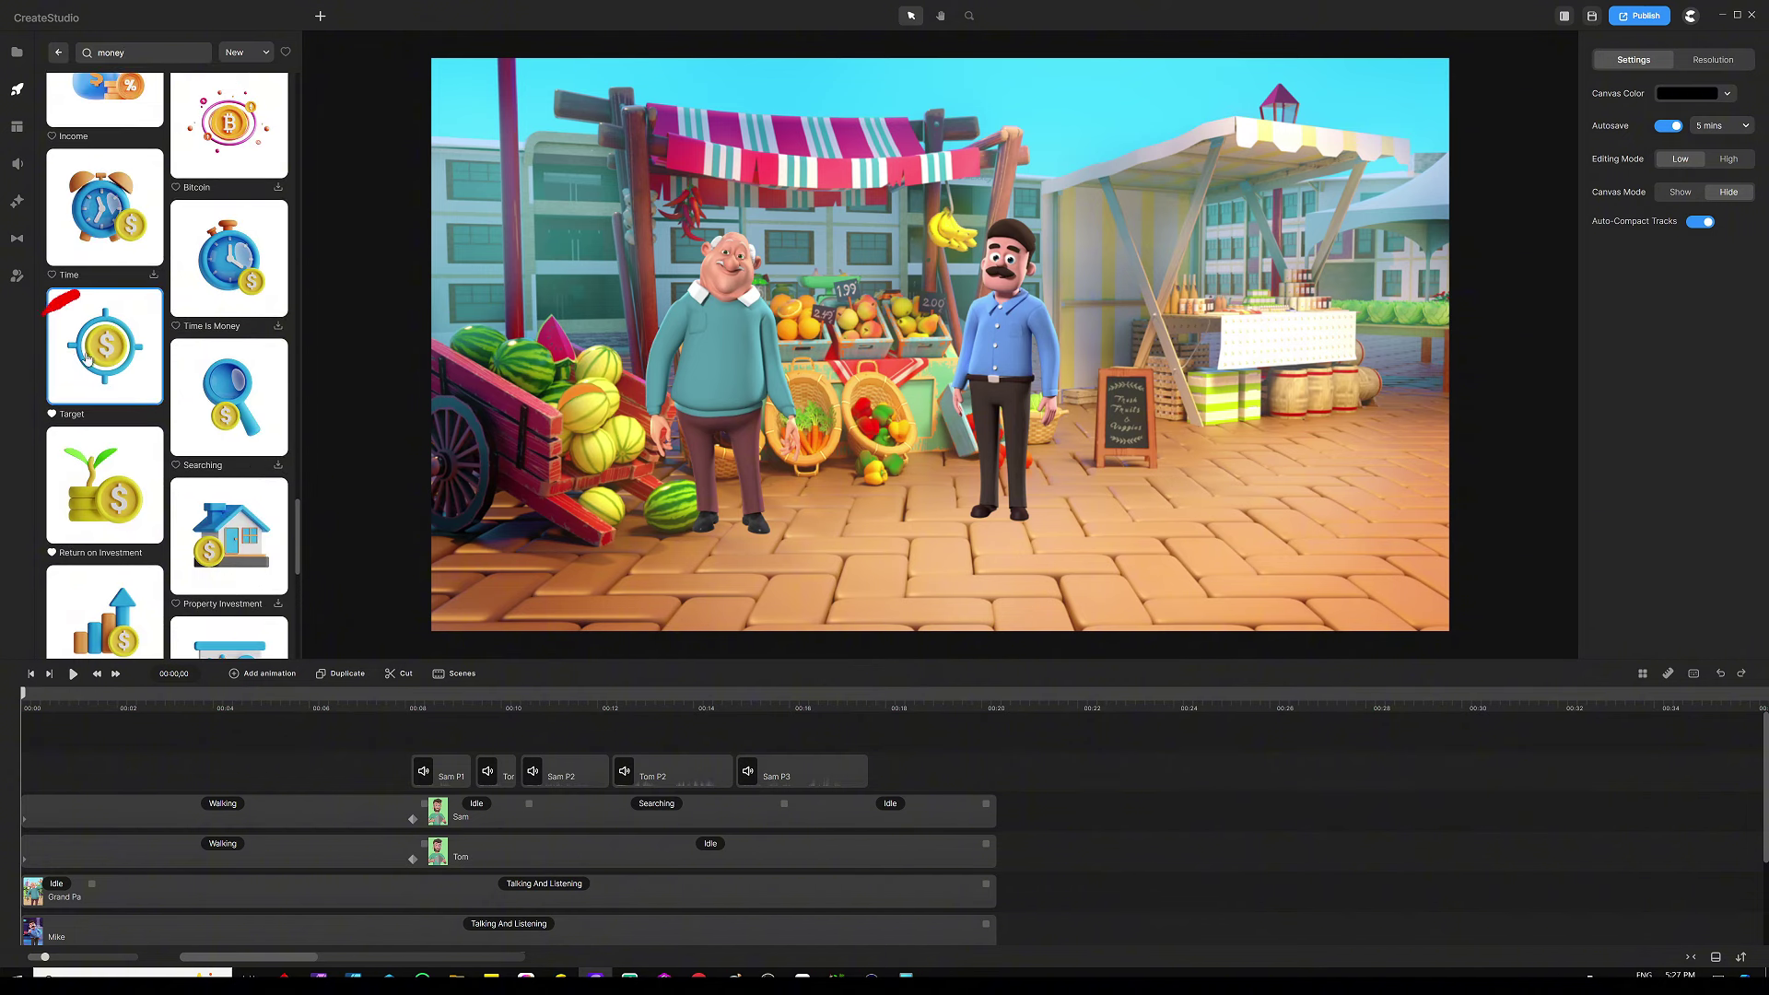
pyautogui.moveTo(80, 348); pyautogui.dragTo(835, 395)
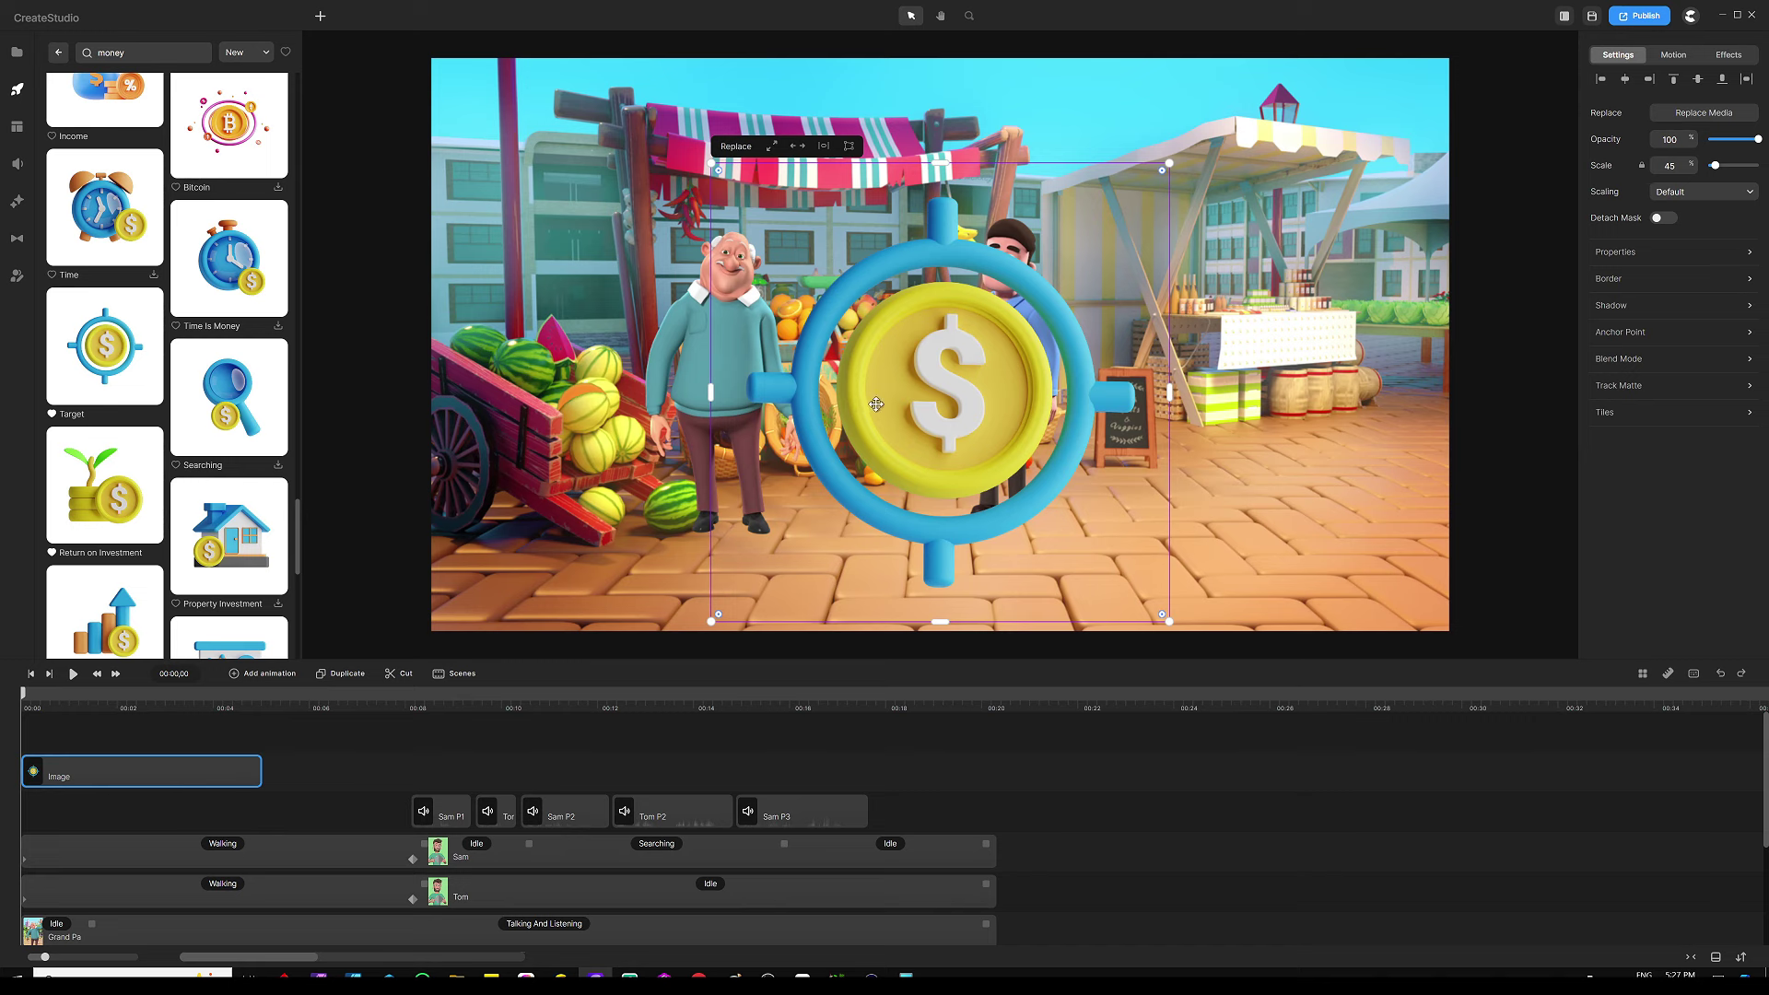
# Step: Paste the copied circle shape, scale it to 56% and centre it over the coin inside the target ring
pyautogui.hotkey('ctrl', 'v')
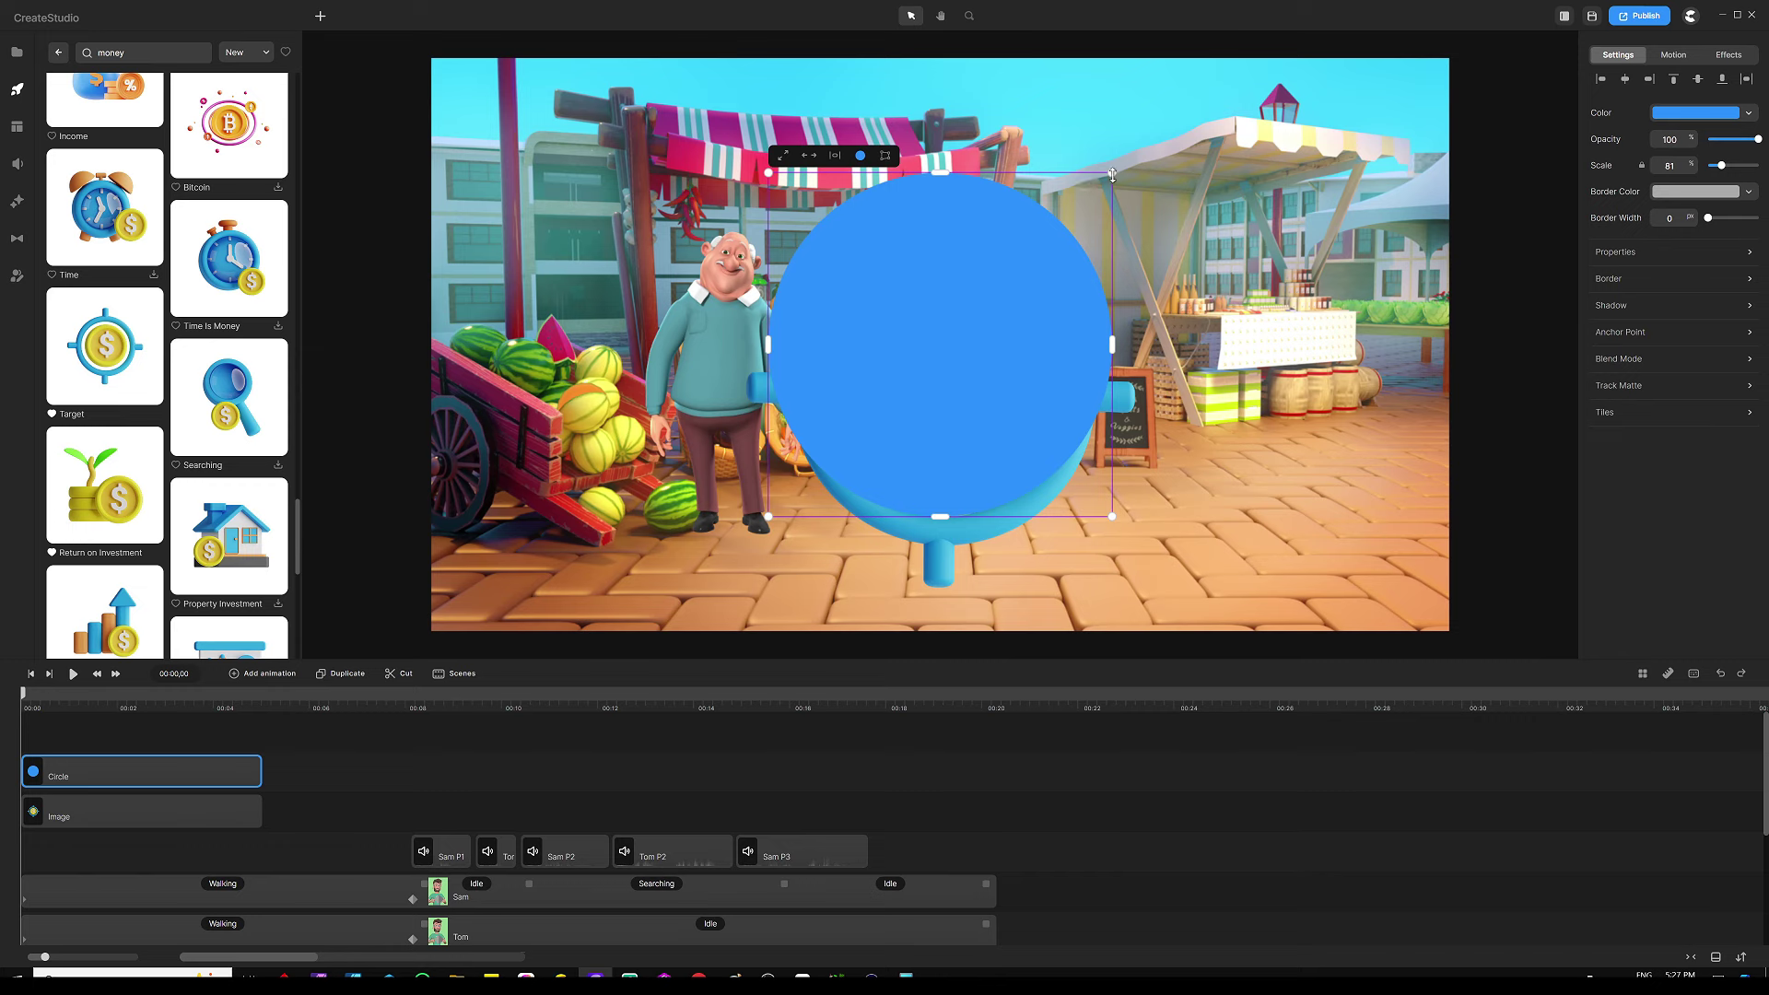
pyautogui.moveTo(1115, 171); pyautogui.dragTo(1046, 214)
pyautogui.moveTo(929, 342); pyautogui.dragTo(935, 387)
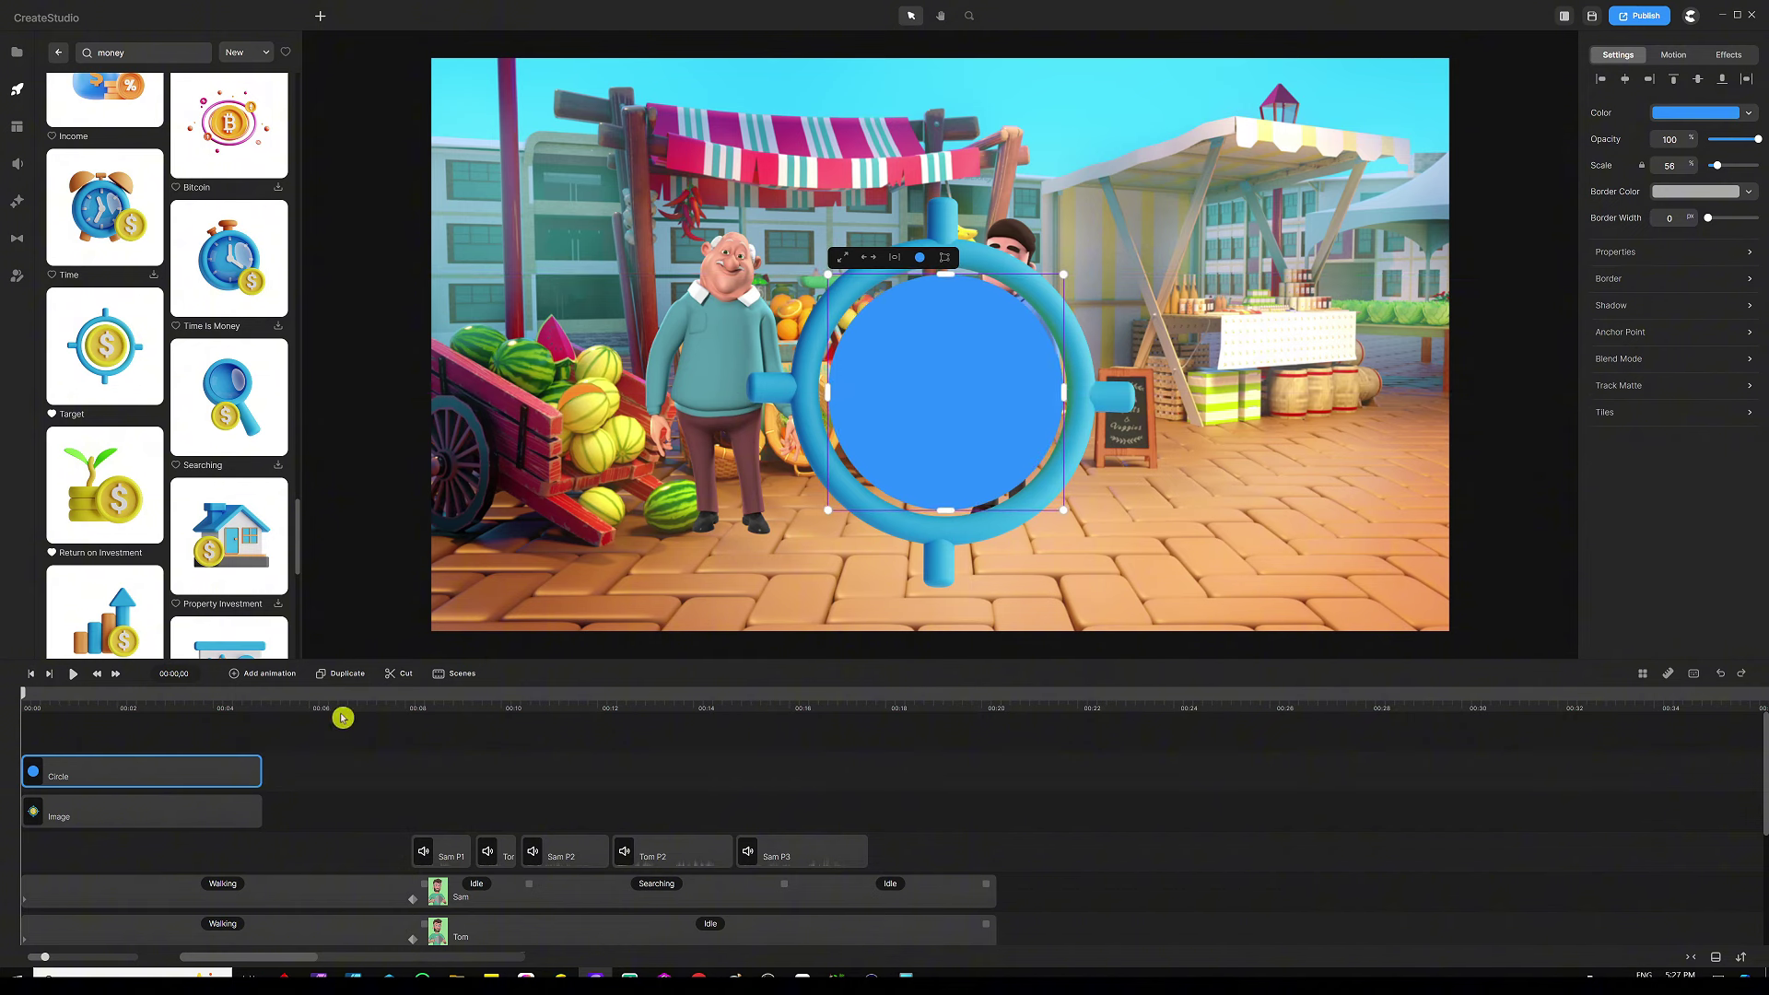
# Step: Mask the target image with the circle so that only the dollar coin is kept
pyautogui.click(308, 751)
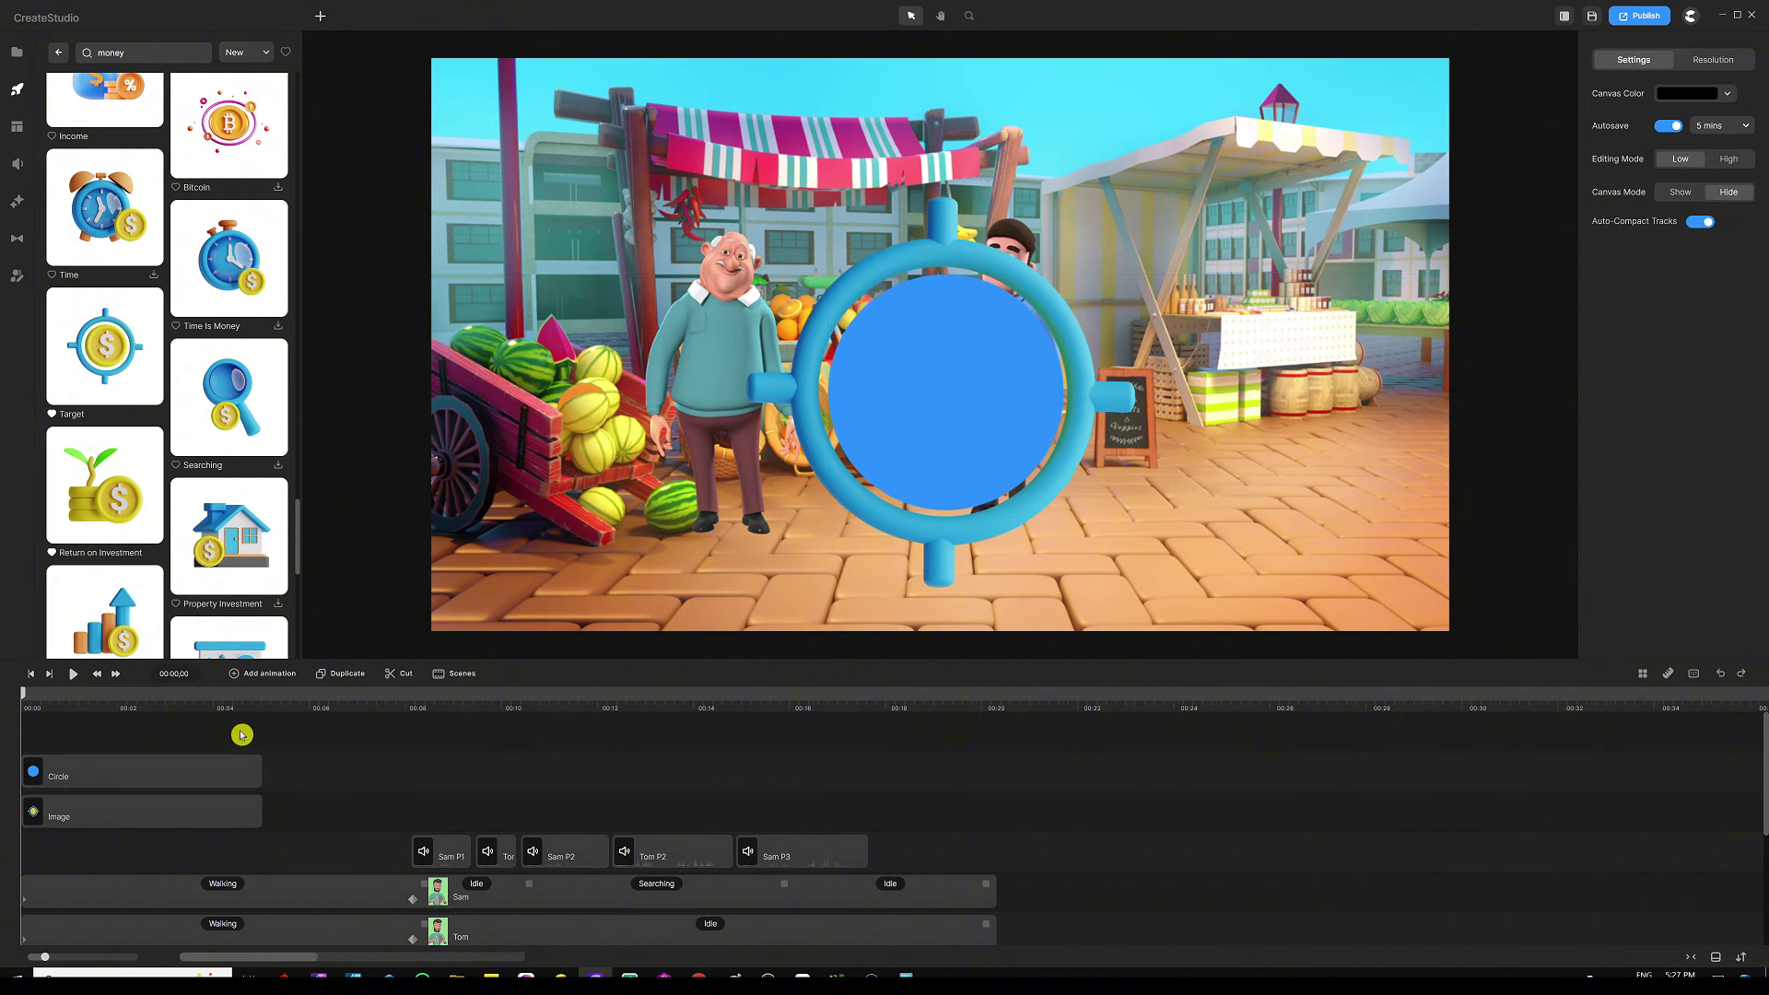
pyautogui.moveTo(146, 737); pyautogui.dragTo(120, 829)
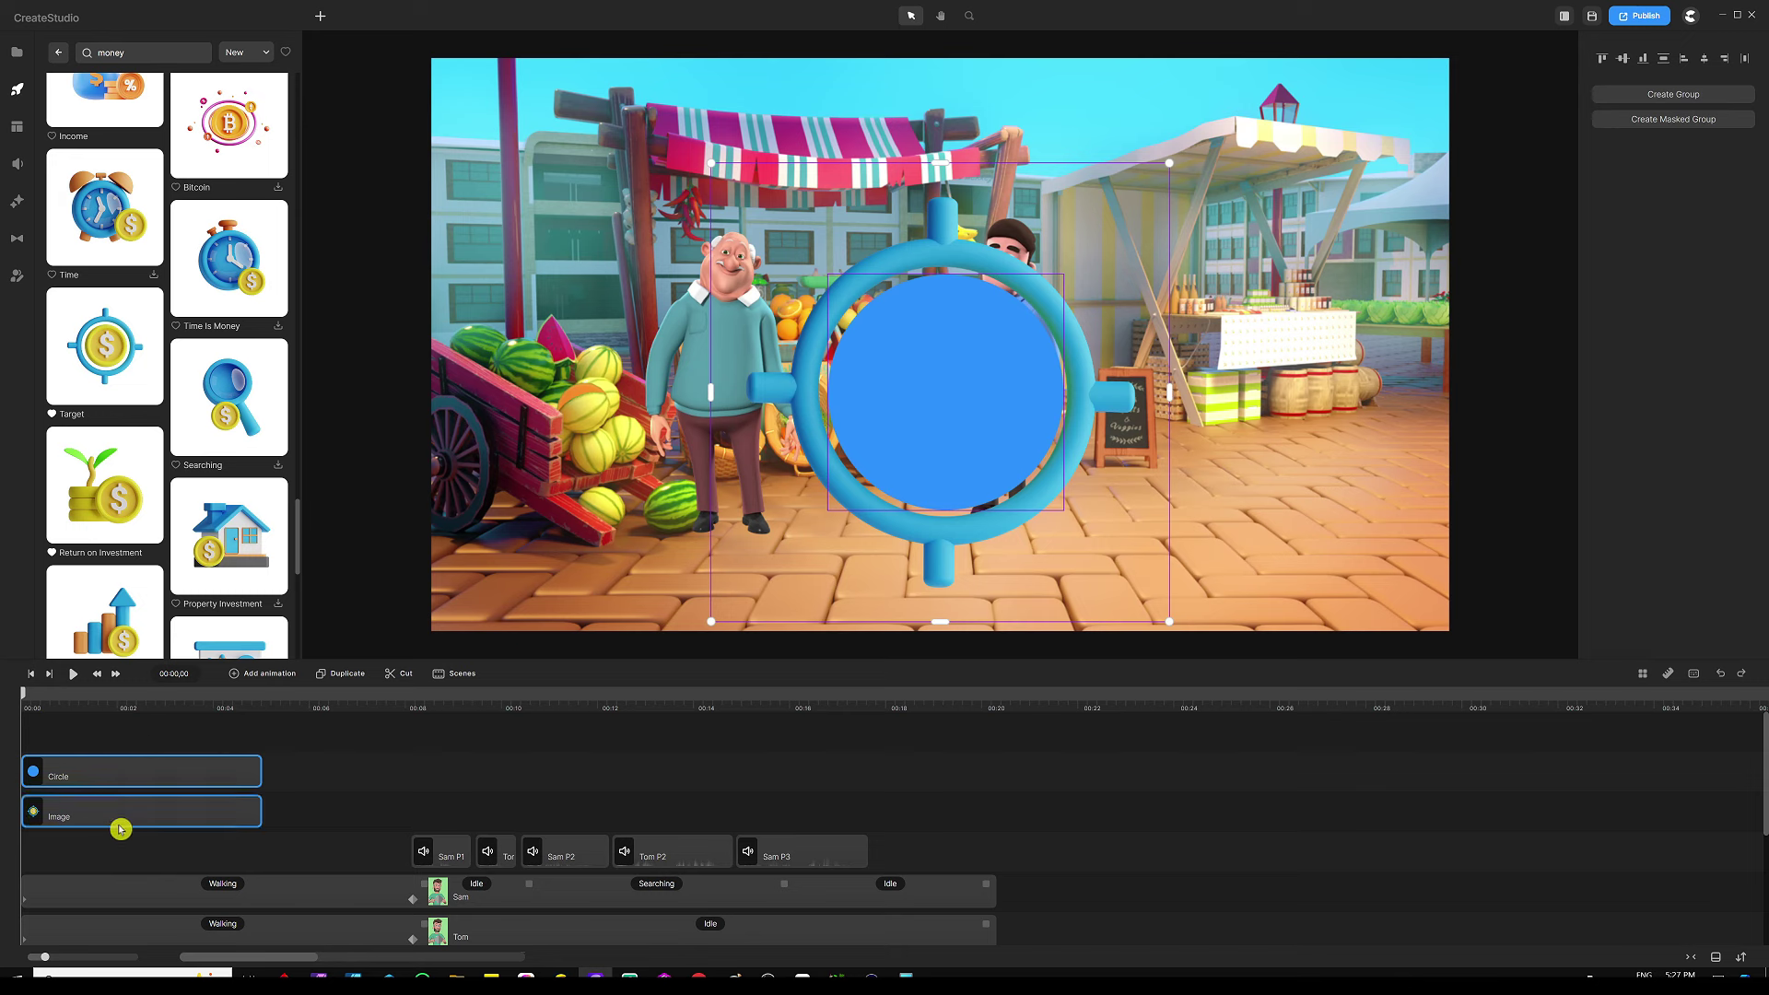
pyautogui.rightClick(120, 820)
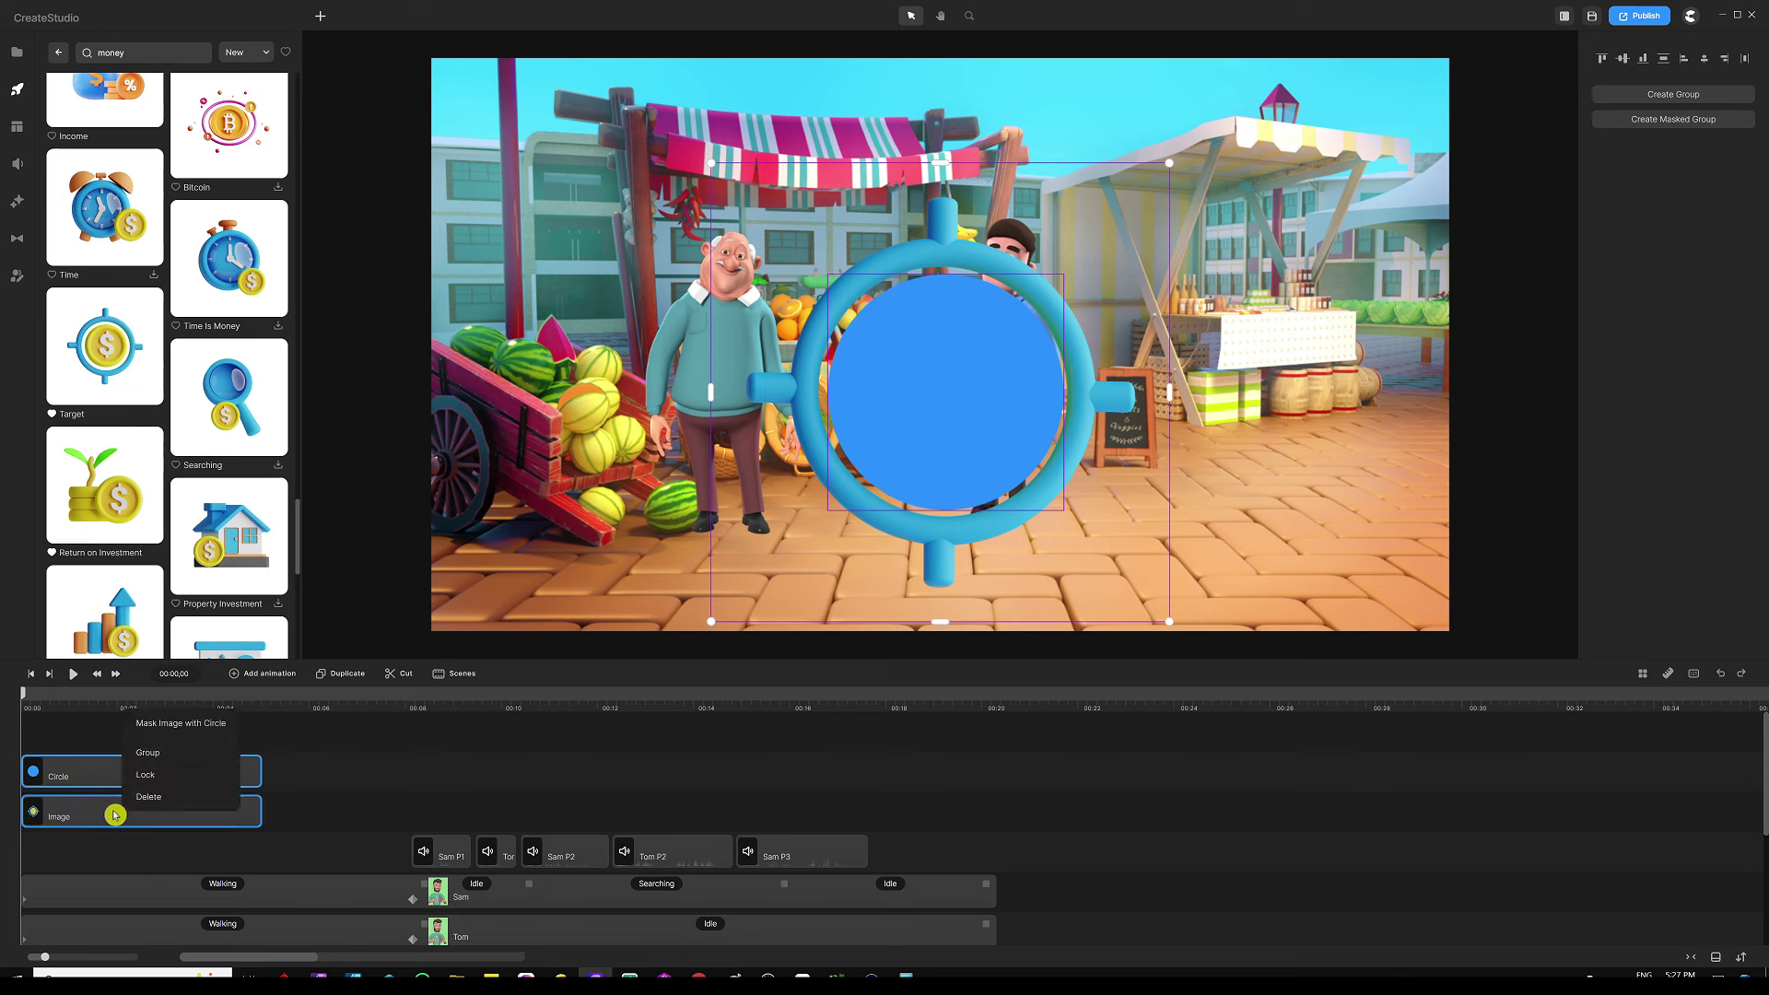
pyautogui.click(190, 734)
pyautogui.click(901, 366)
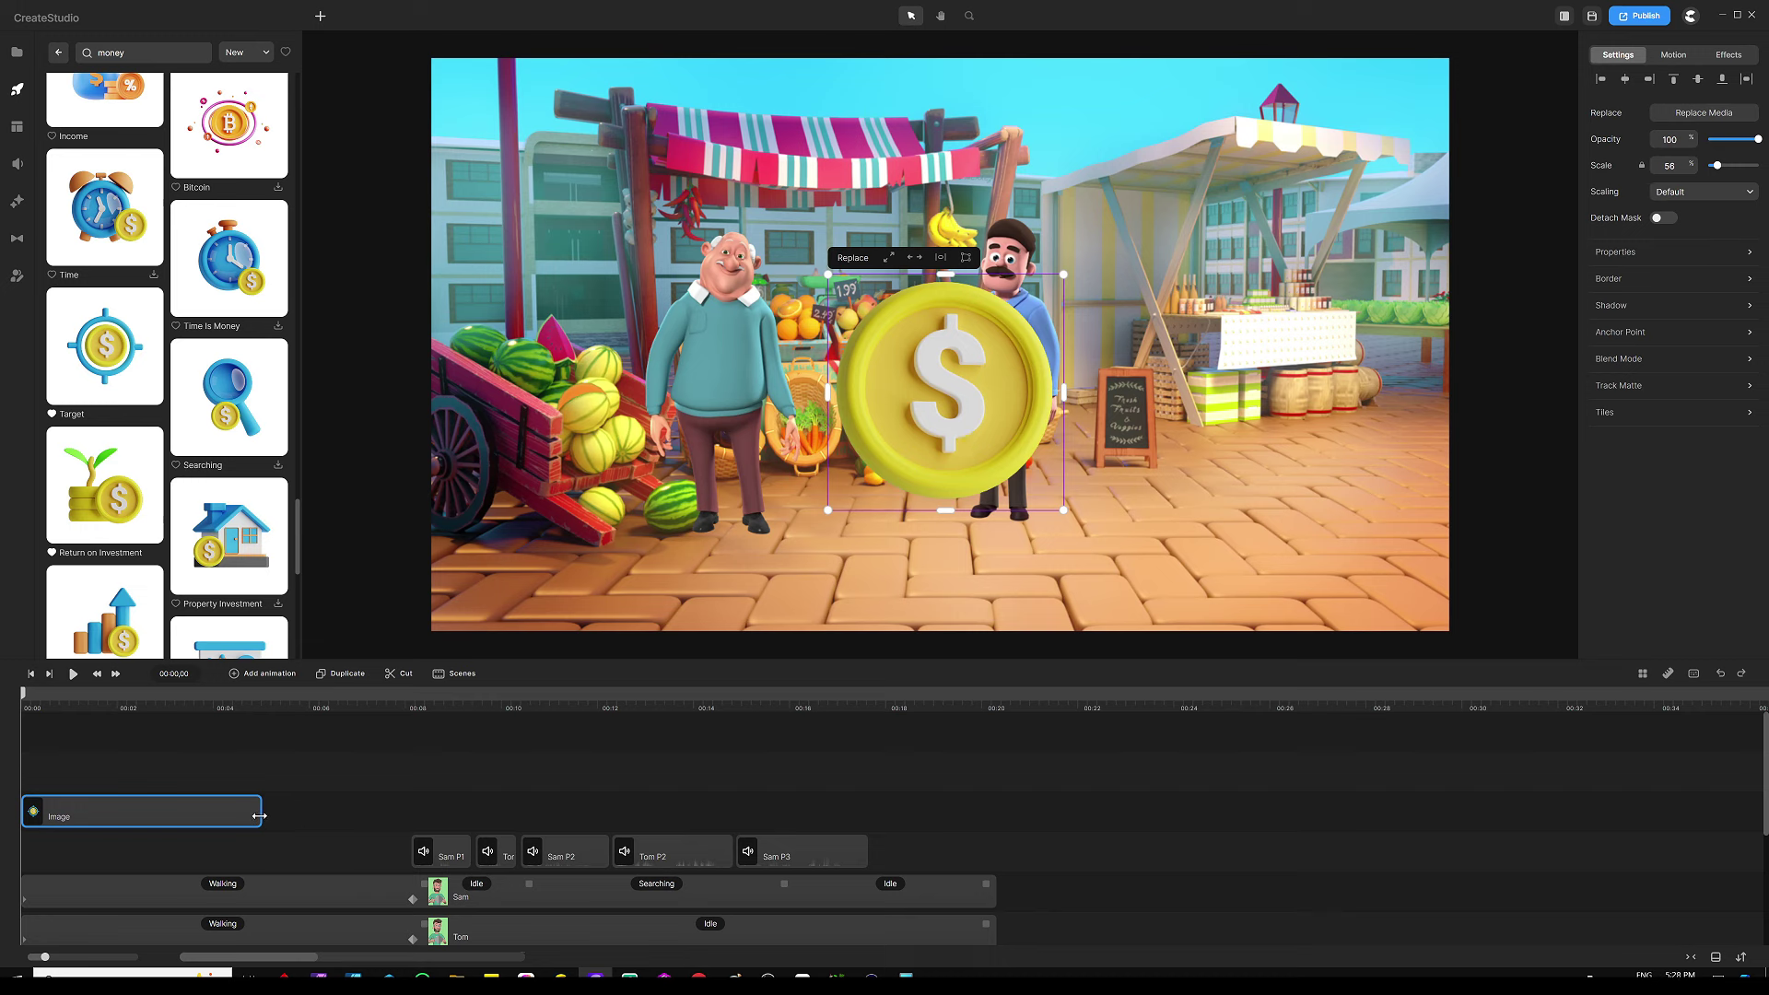
# Step: Extend the coin image layer to end together with the Sam and Tom layers, and set its 3D Rotation X to -54°
pyautogui.moveTo(261, 816); pyautogui.dragTo(994, 819)
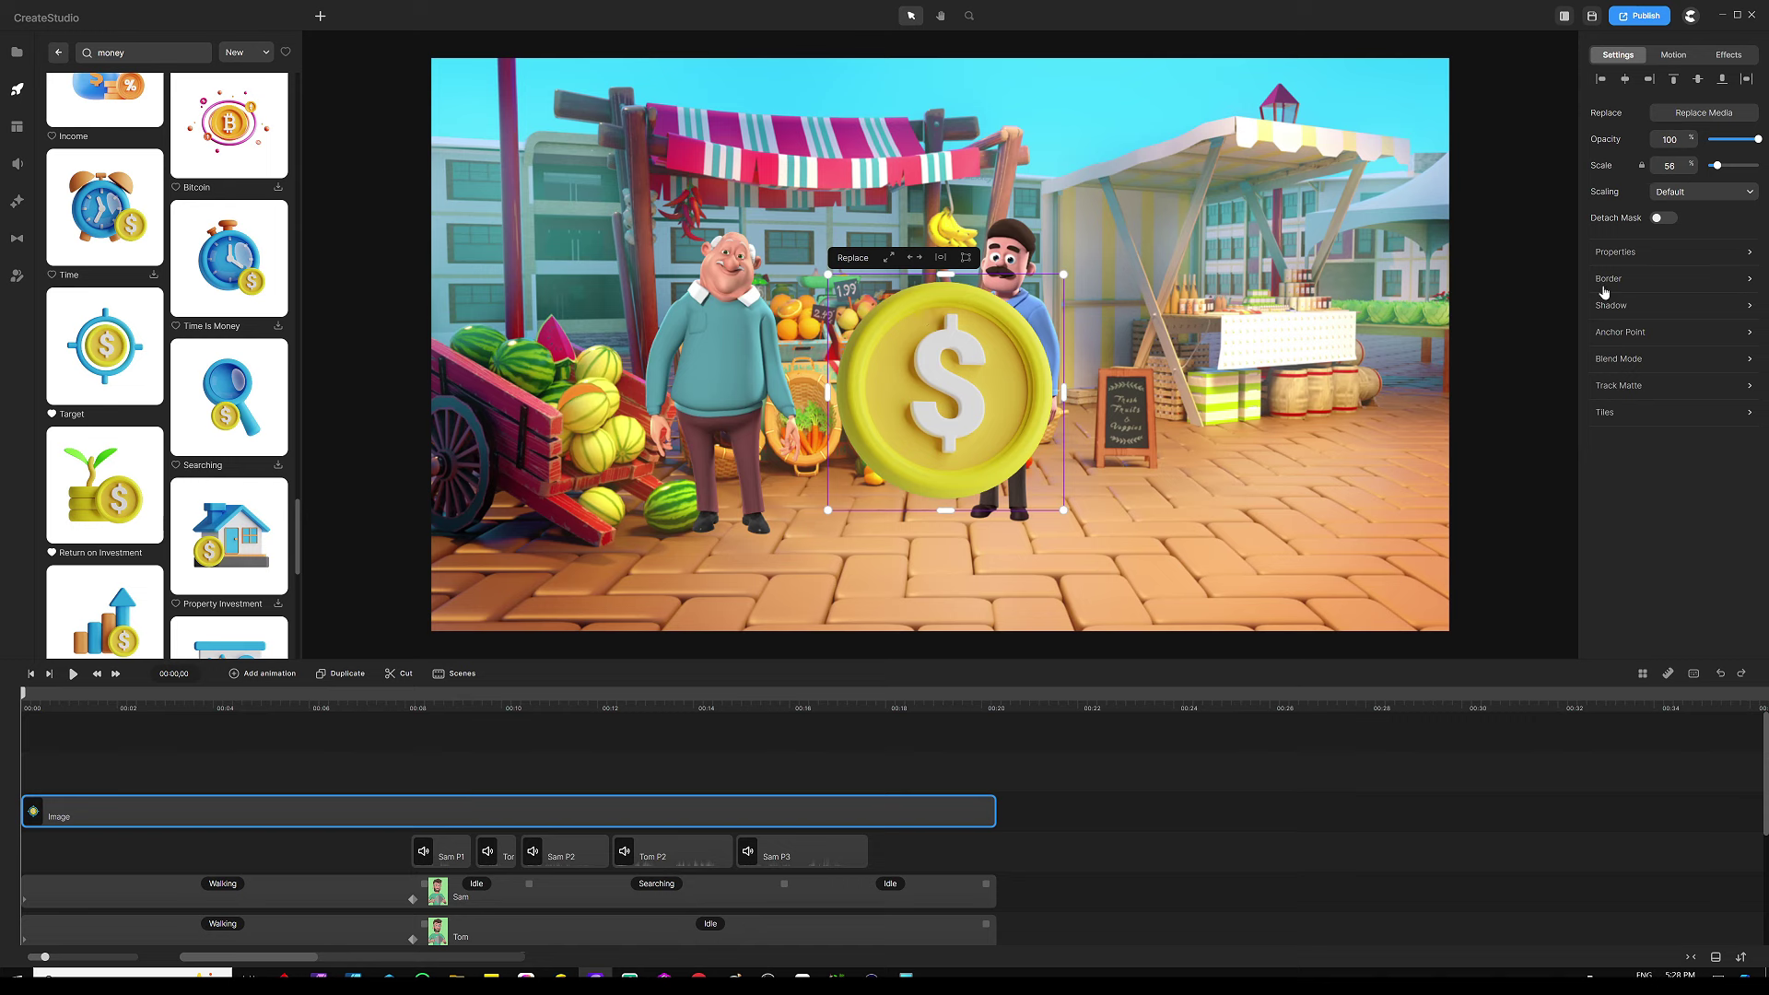
pyautogui.click(1609, 253)
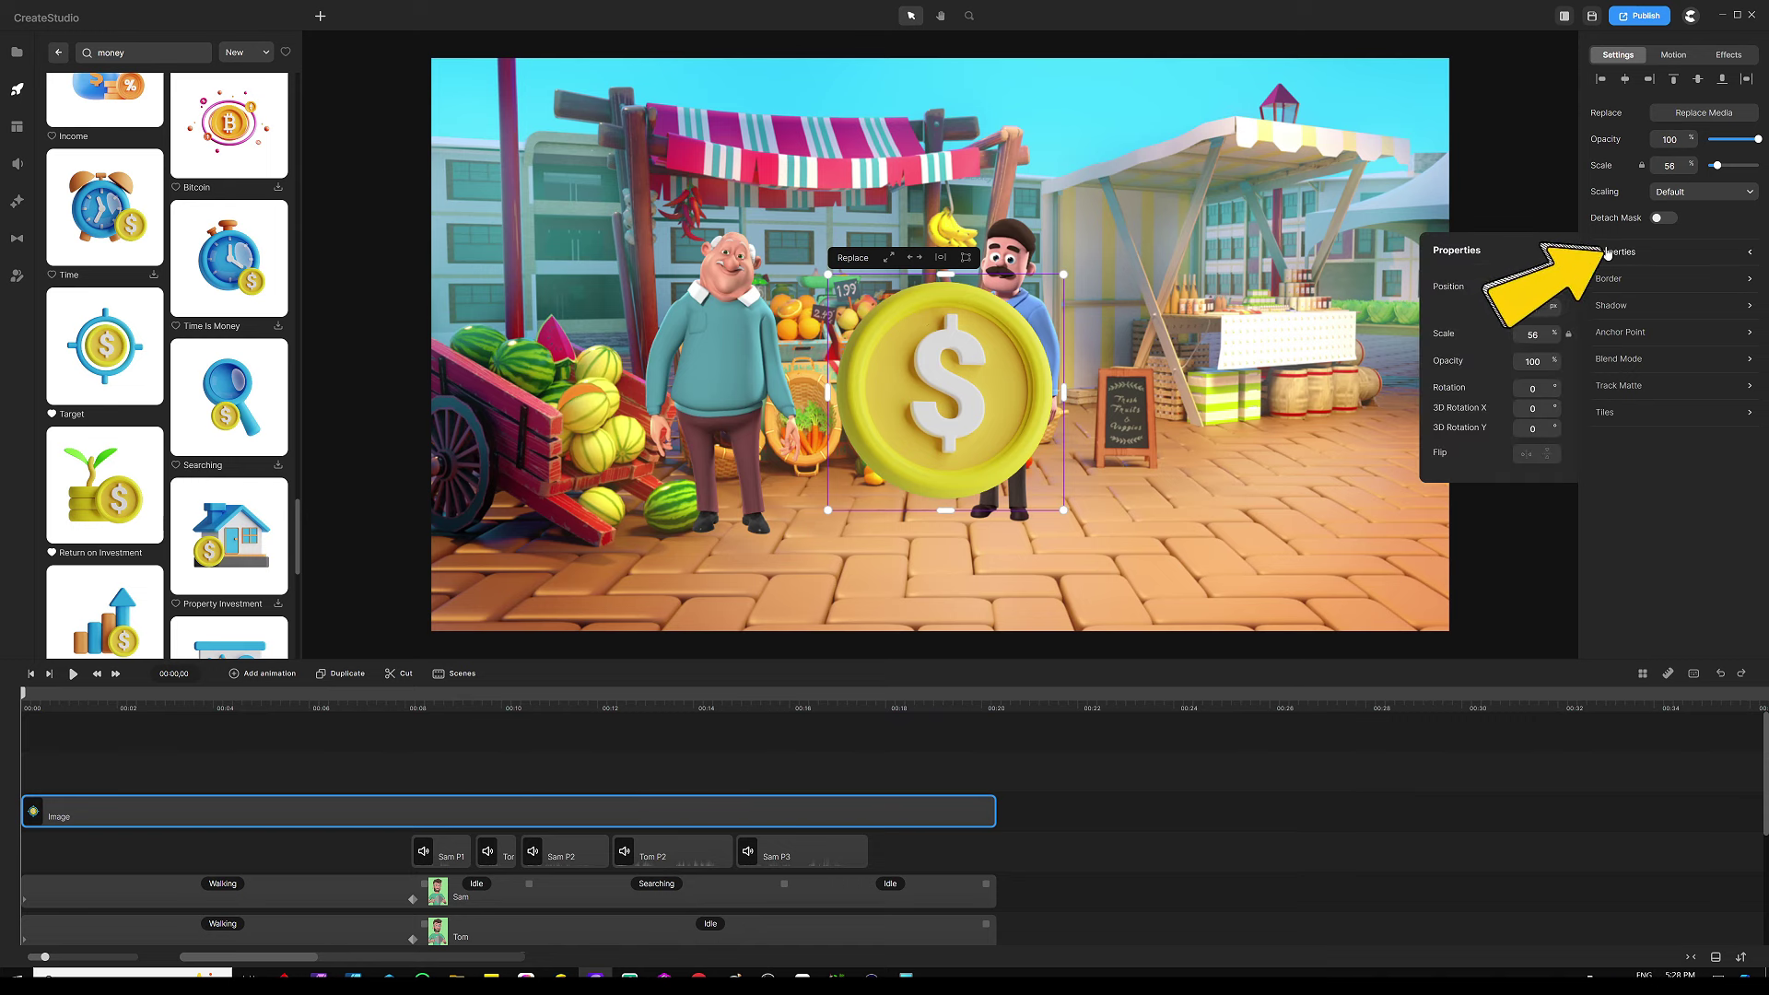
pyautogui.click(1518, 411)
pyautogui.write('-54')
pyautogui.press('Return')
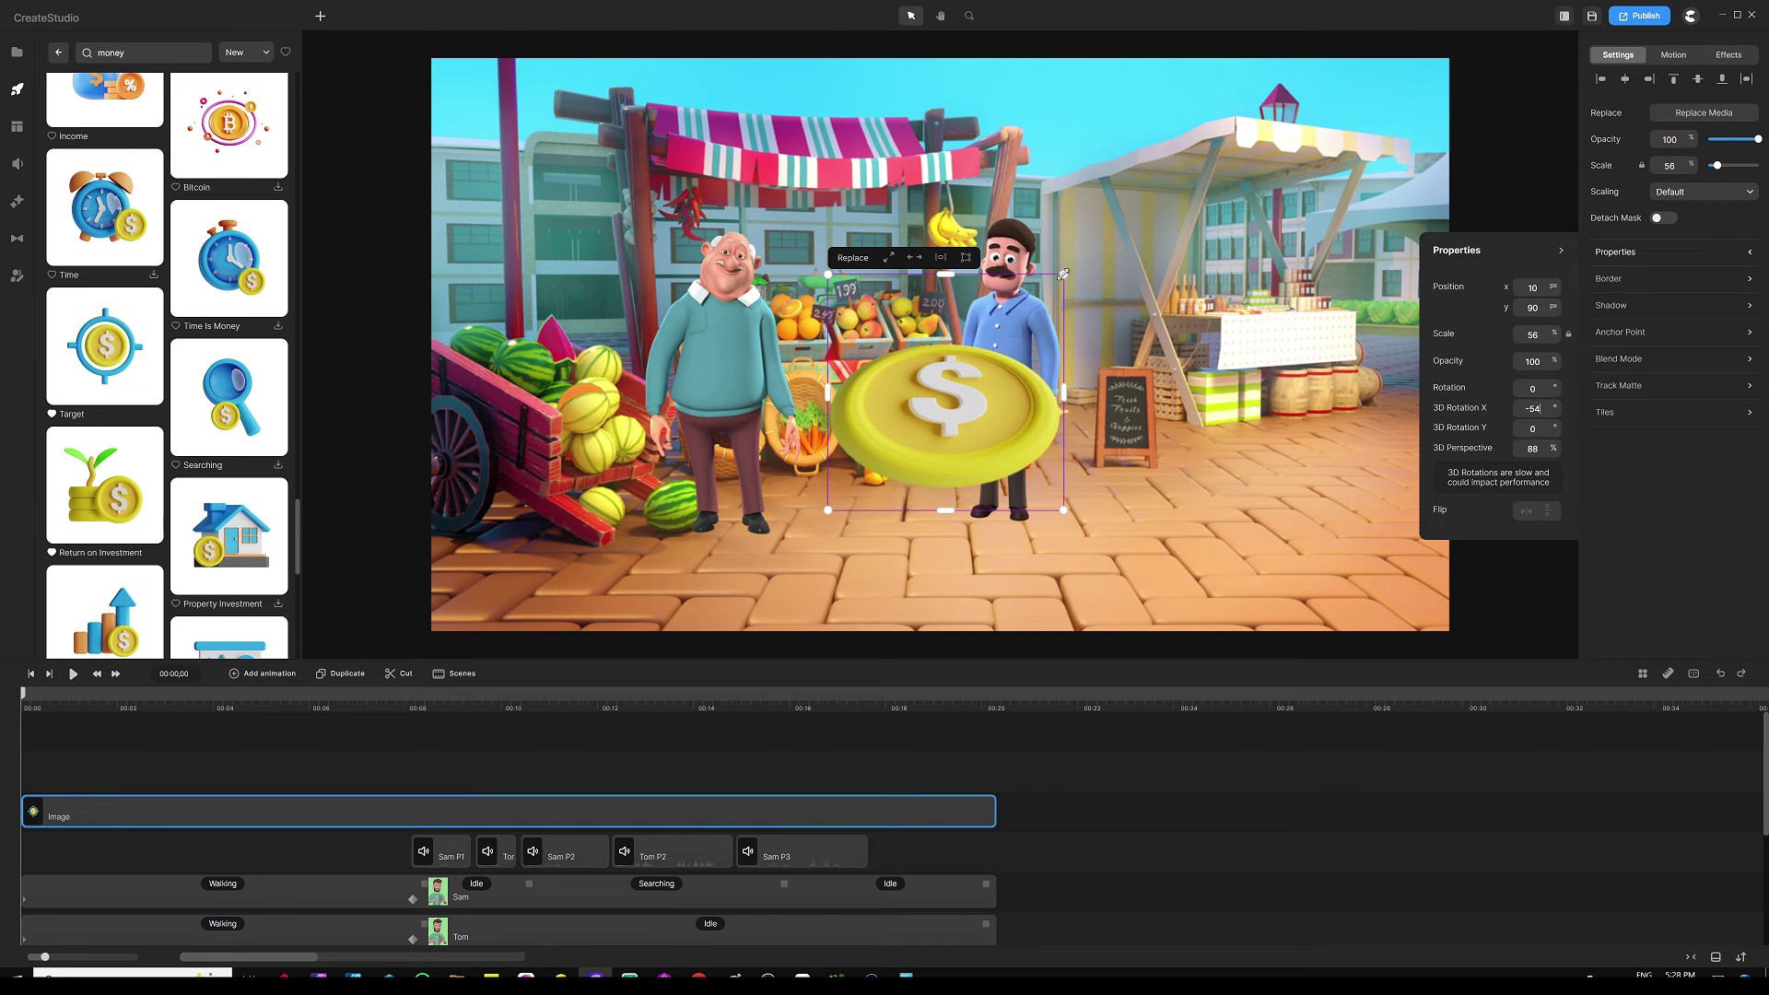
# Step: Shrink the coin onto the paving in front of the chalkboard sign and preview the scene up to the end of Sam P3
pyautogui.moveTo(1064, 274); pyautogui.dragTo(1164, 532)
pyautogui.click(292, 709)
pyautogui.press('space')
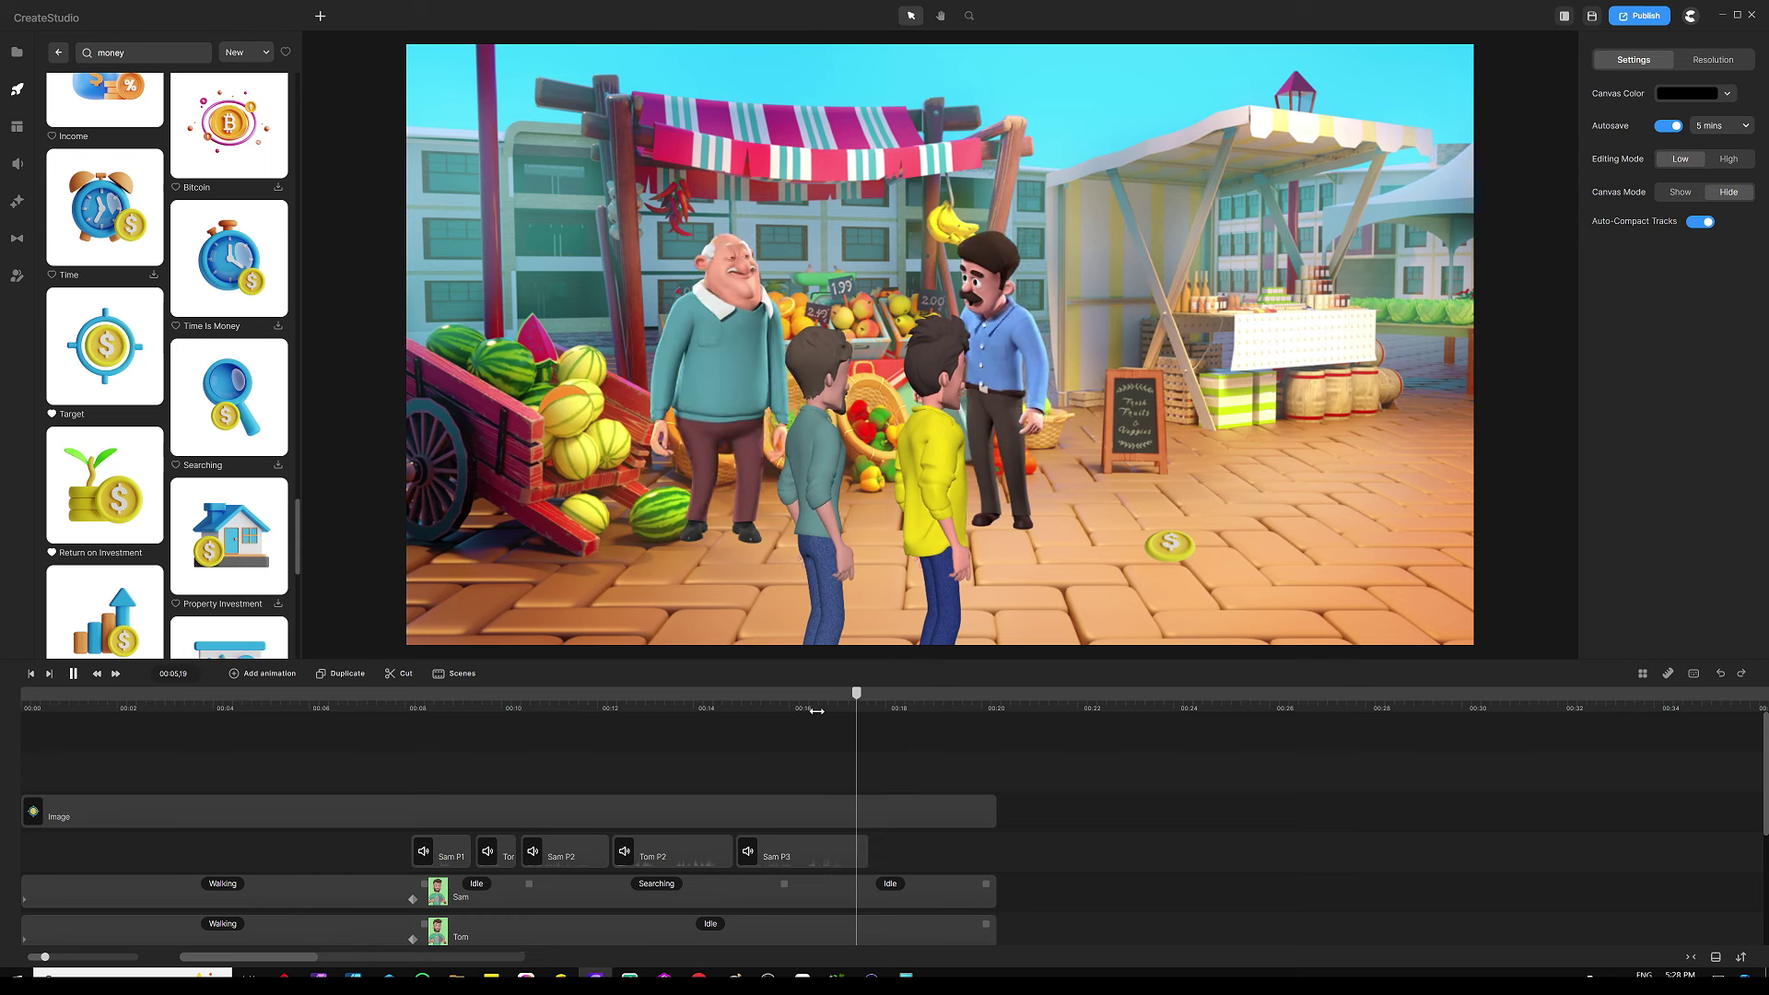
pyautogui.press('space')
pyautogui.moveTo(869, 698); pyautogui.dragTo(872, 699)
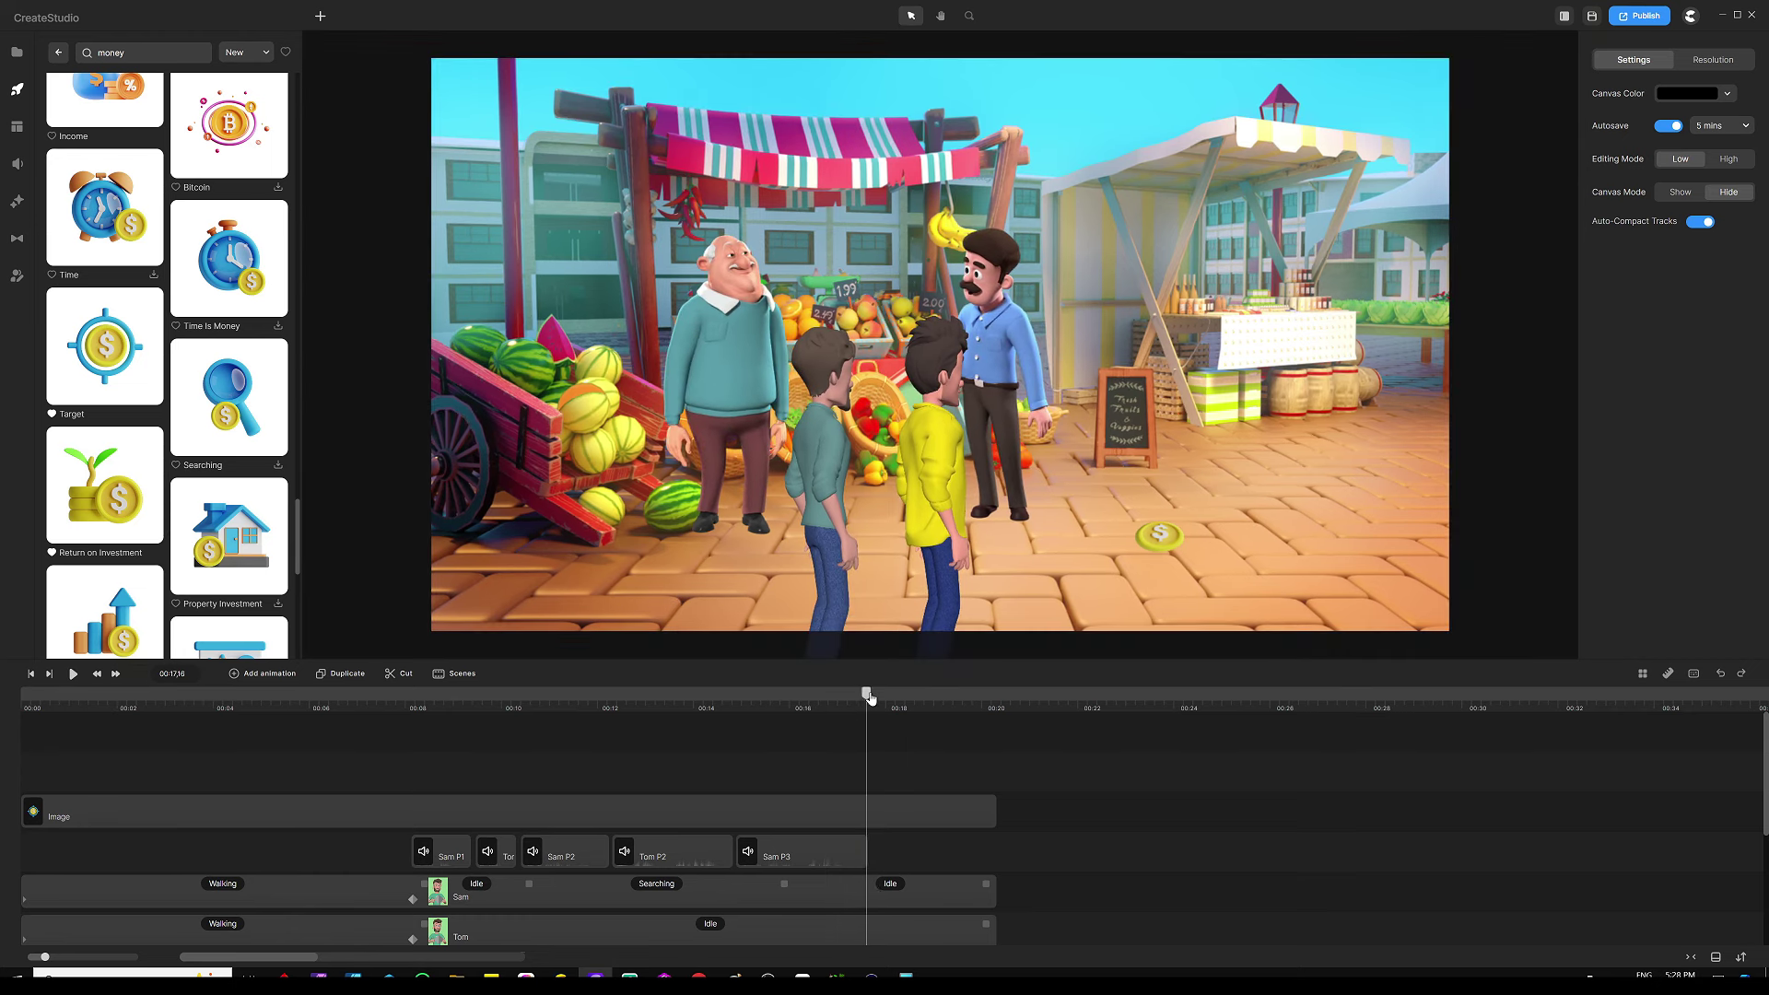
# Step: Save the project and add a new Tom 3D character on the empty stretch after the scene, at 00:20,25
pyautogui.hotkey('ctrl', 's')
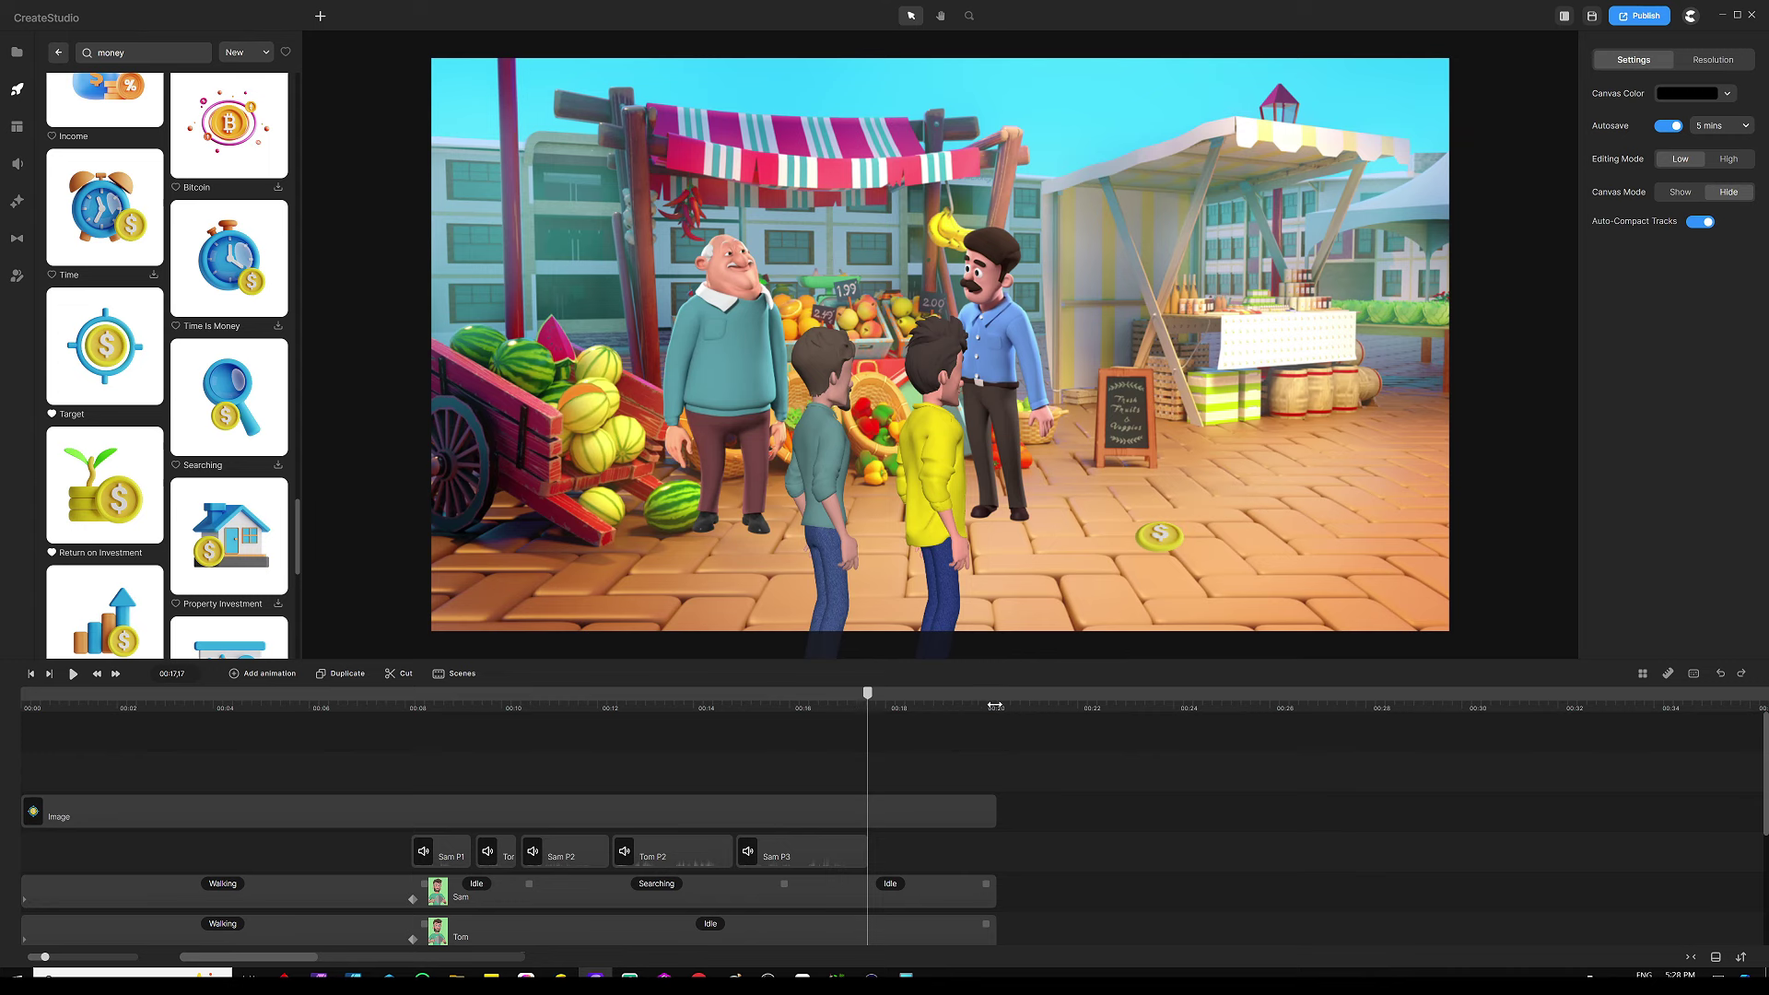
pyautogui.click(1026, 705)
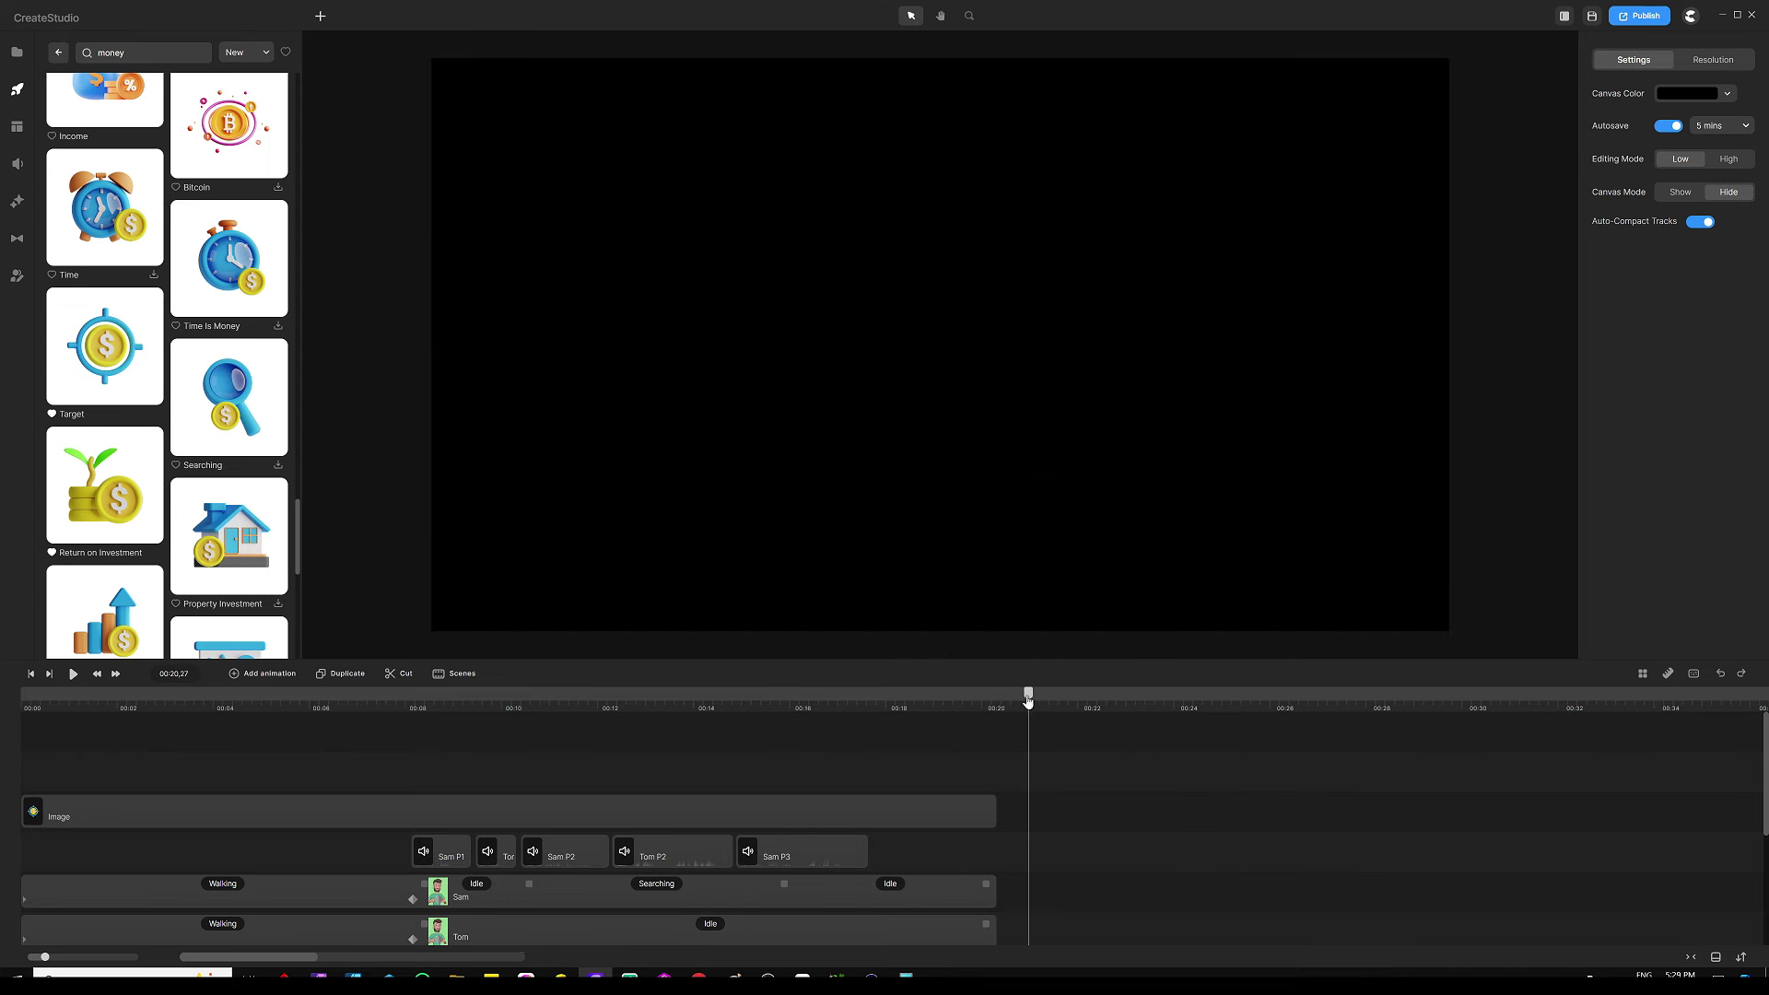
pyautogui.click(1009, 700)
pyautogui.moveTo(1008, 700); pyautogui.dragTo(1025, 696)
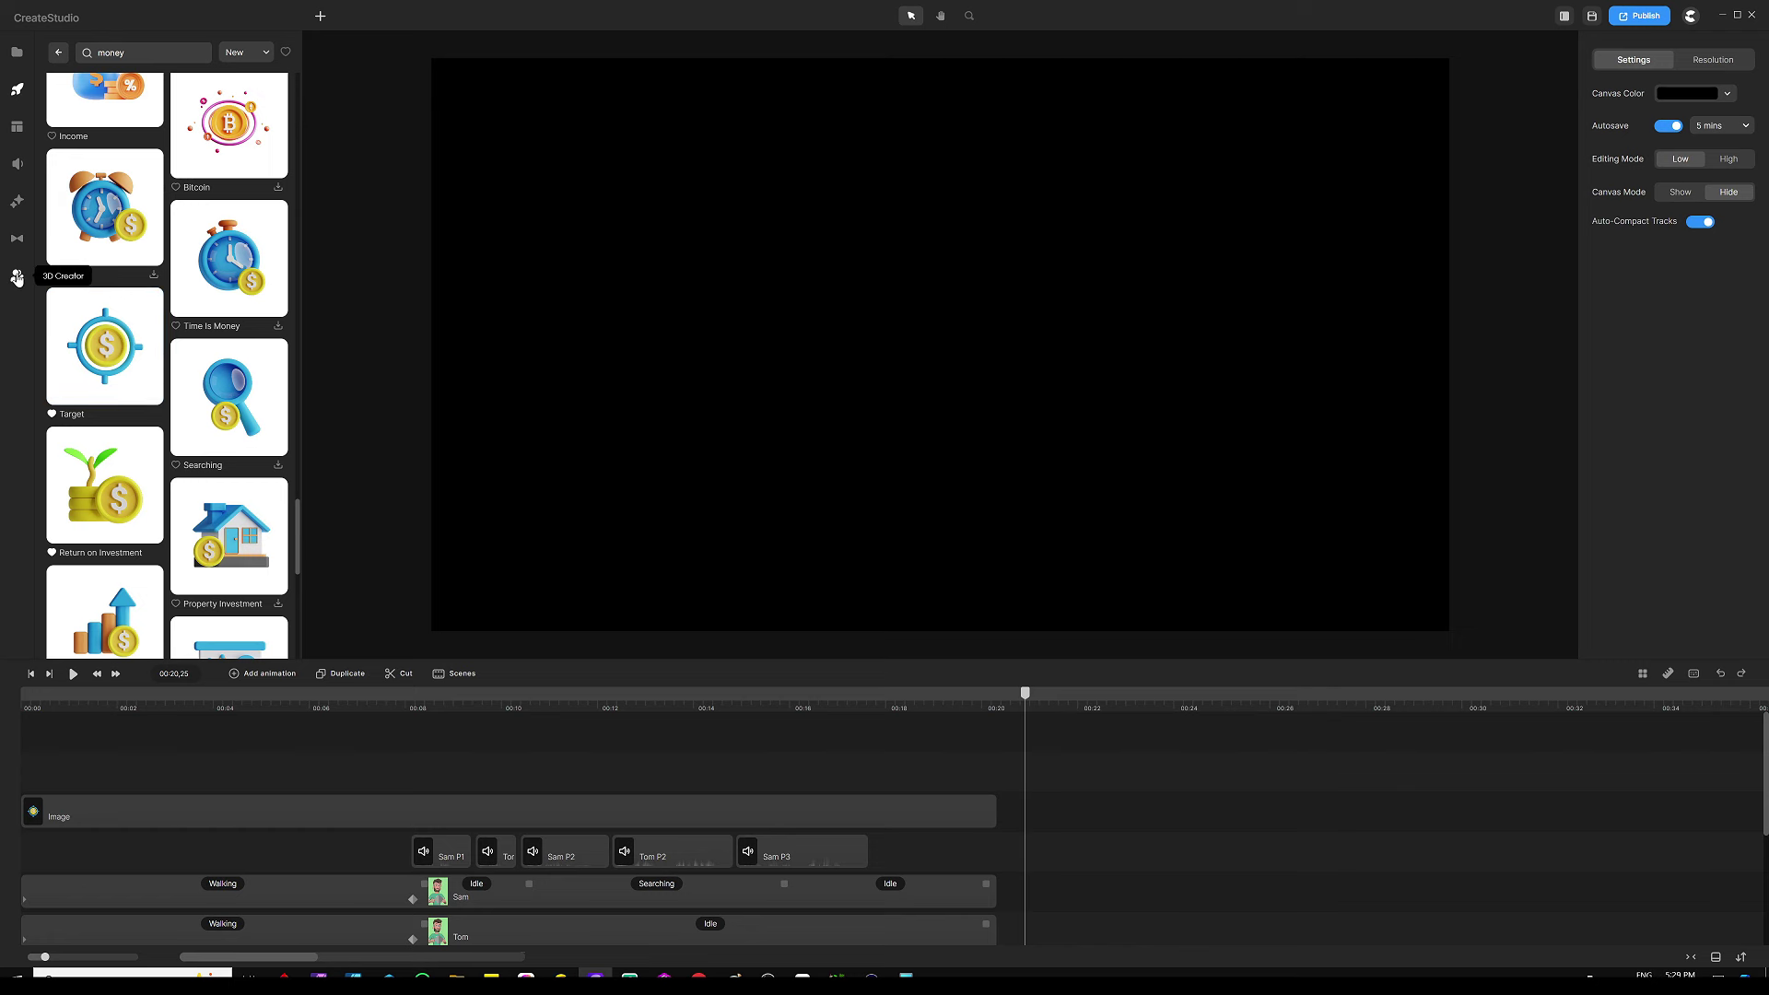
pyautogui.click(16, 278)
pyautogui.moveTo(110, 371); pyautogui.dragTo(979, 365)
# Step: Apply the preset with the open yellow shirt, dark grey T-shirt and blue jeans to the new Tom character
pyautogui.click(1739, 101)
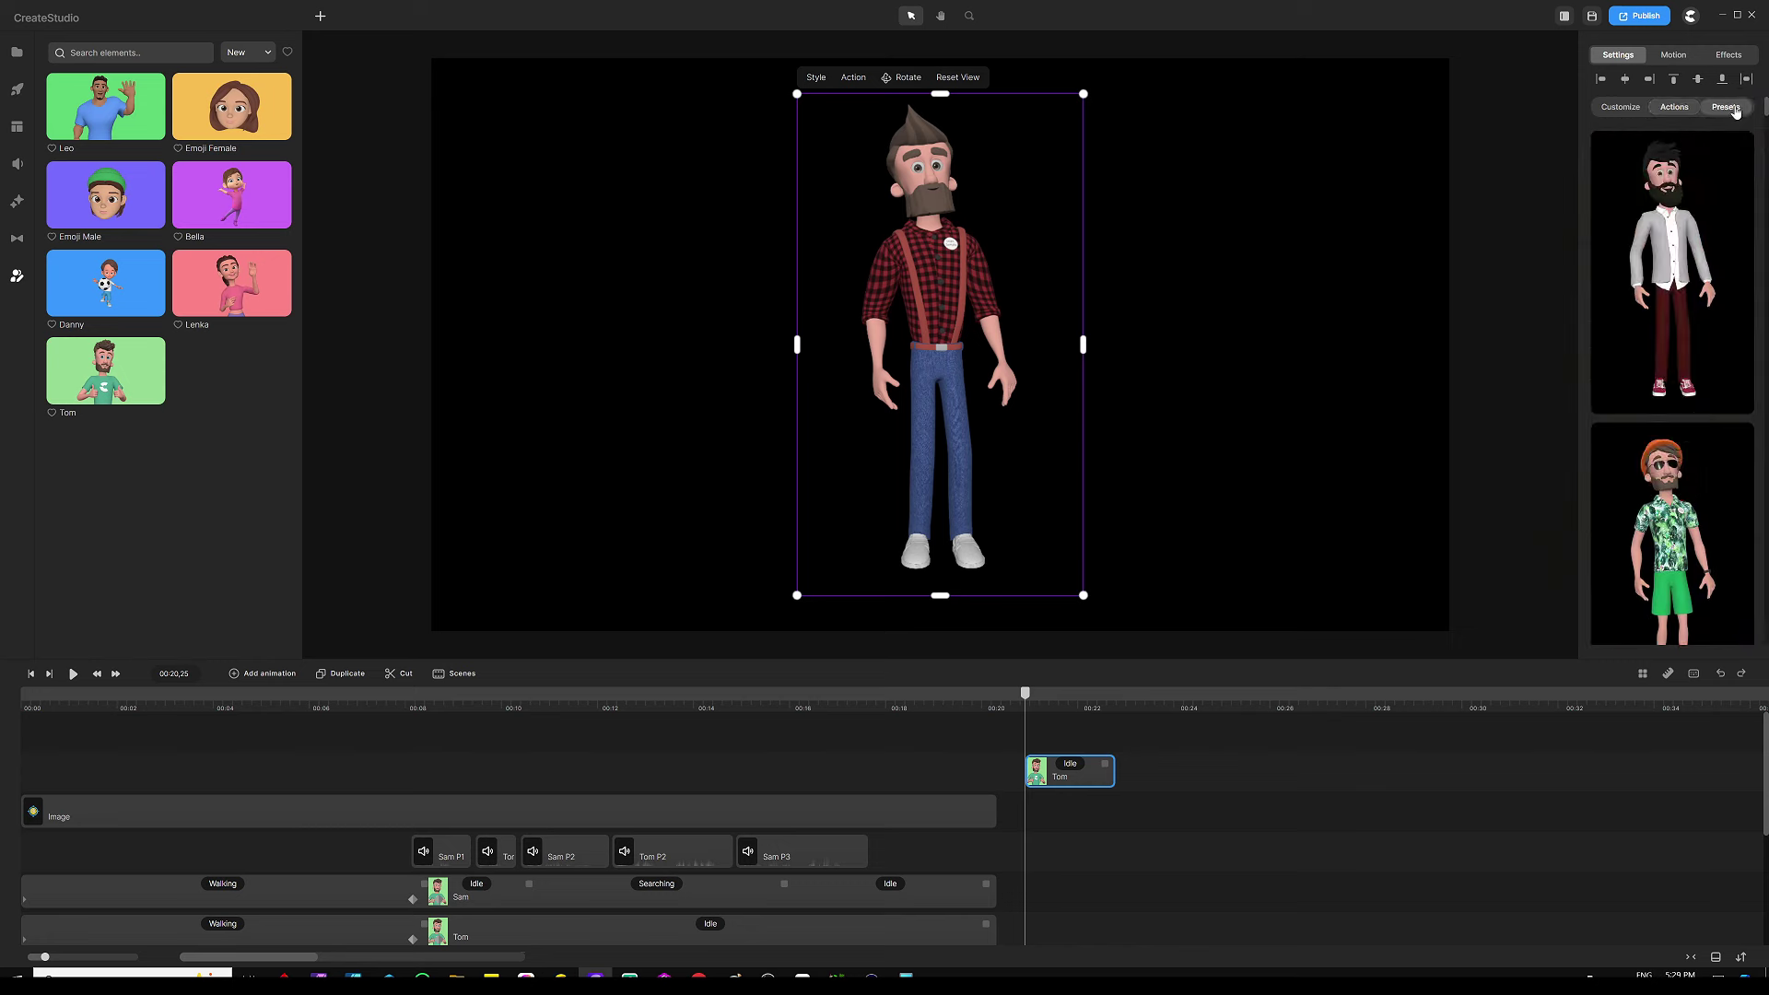
pyautogui.scroll(-5, 1666, 356)
pyautogui.scroll(-8, 1666, 356)
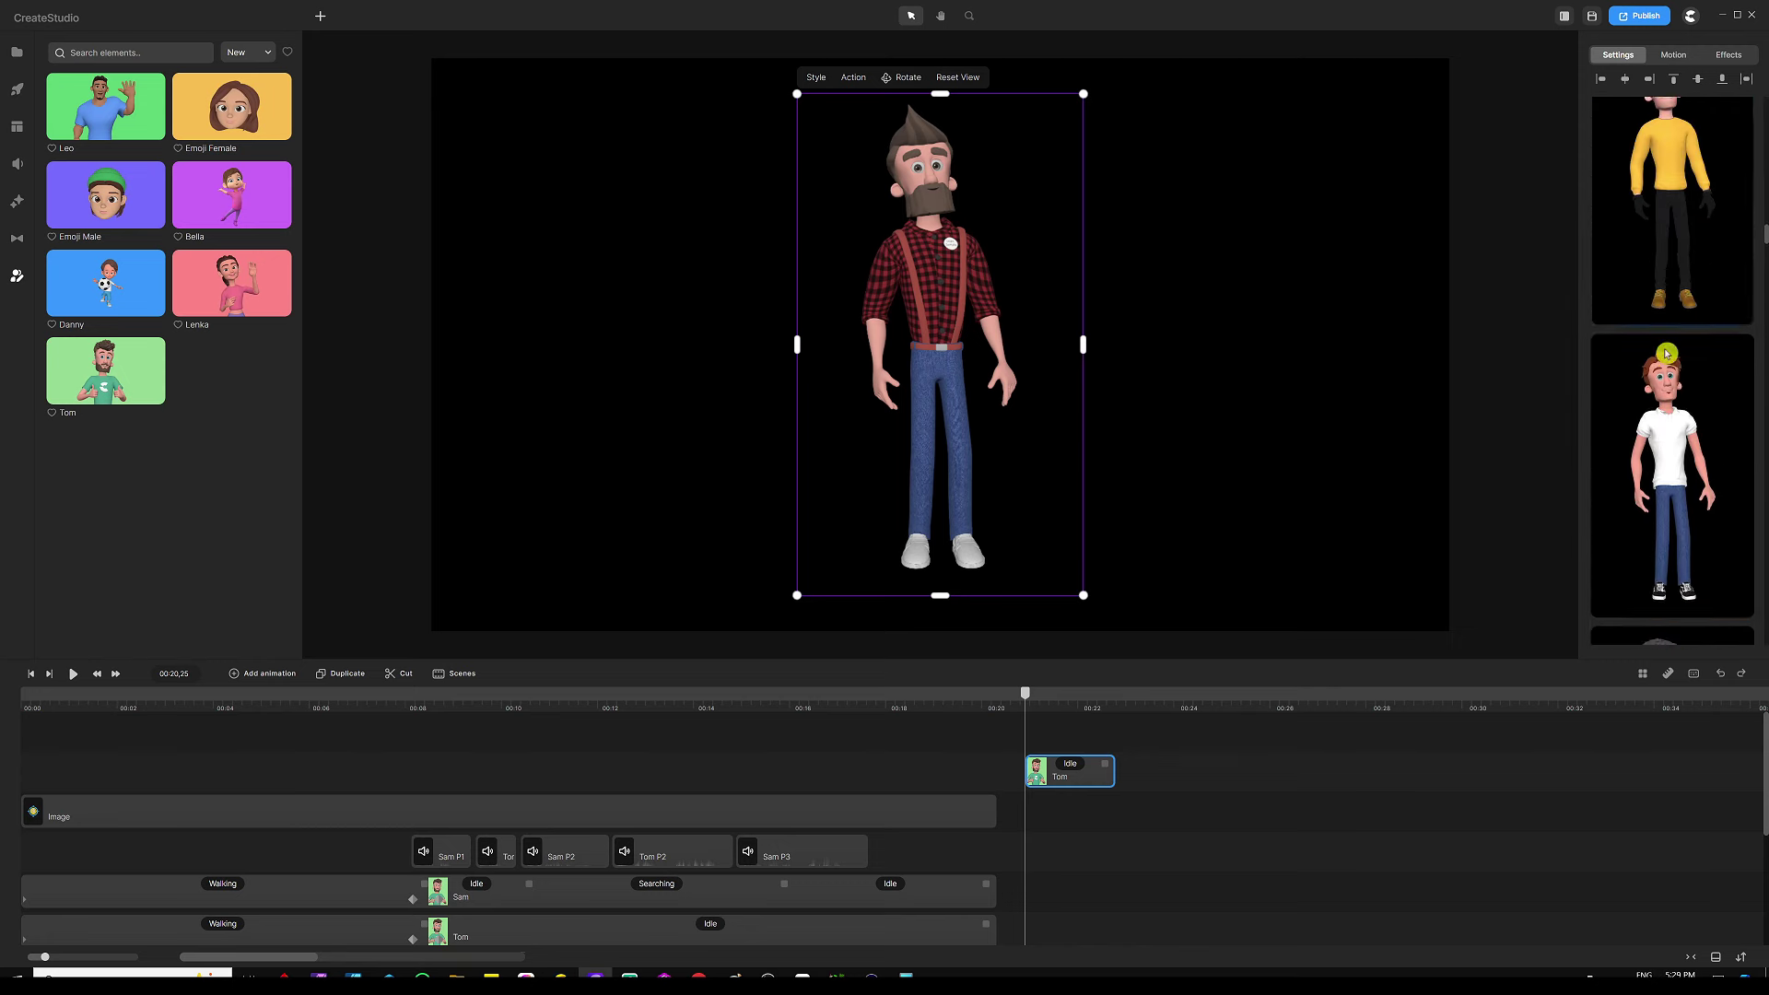
pyautogui.click(1656, 368)
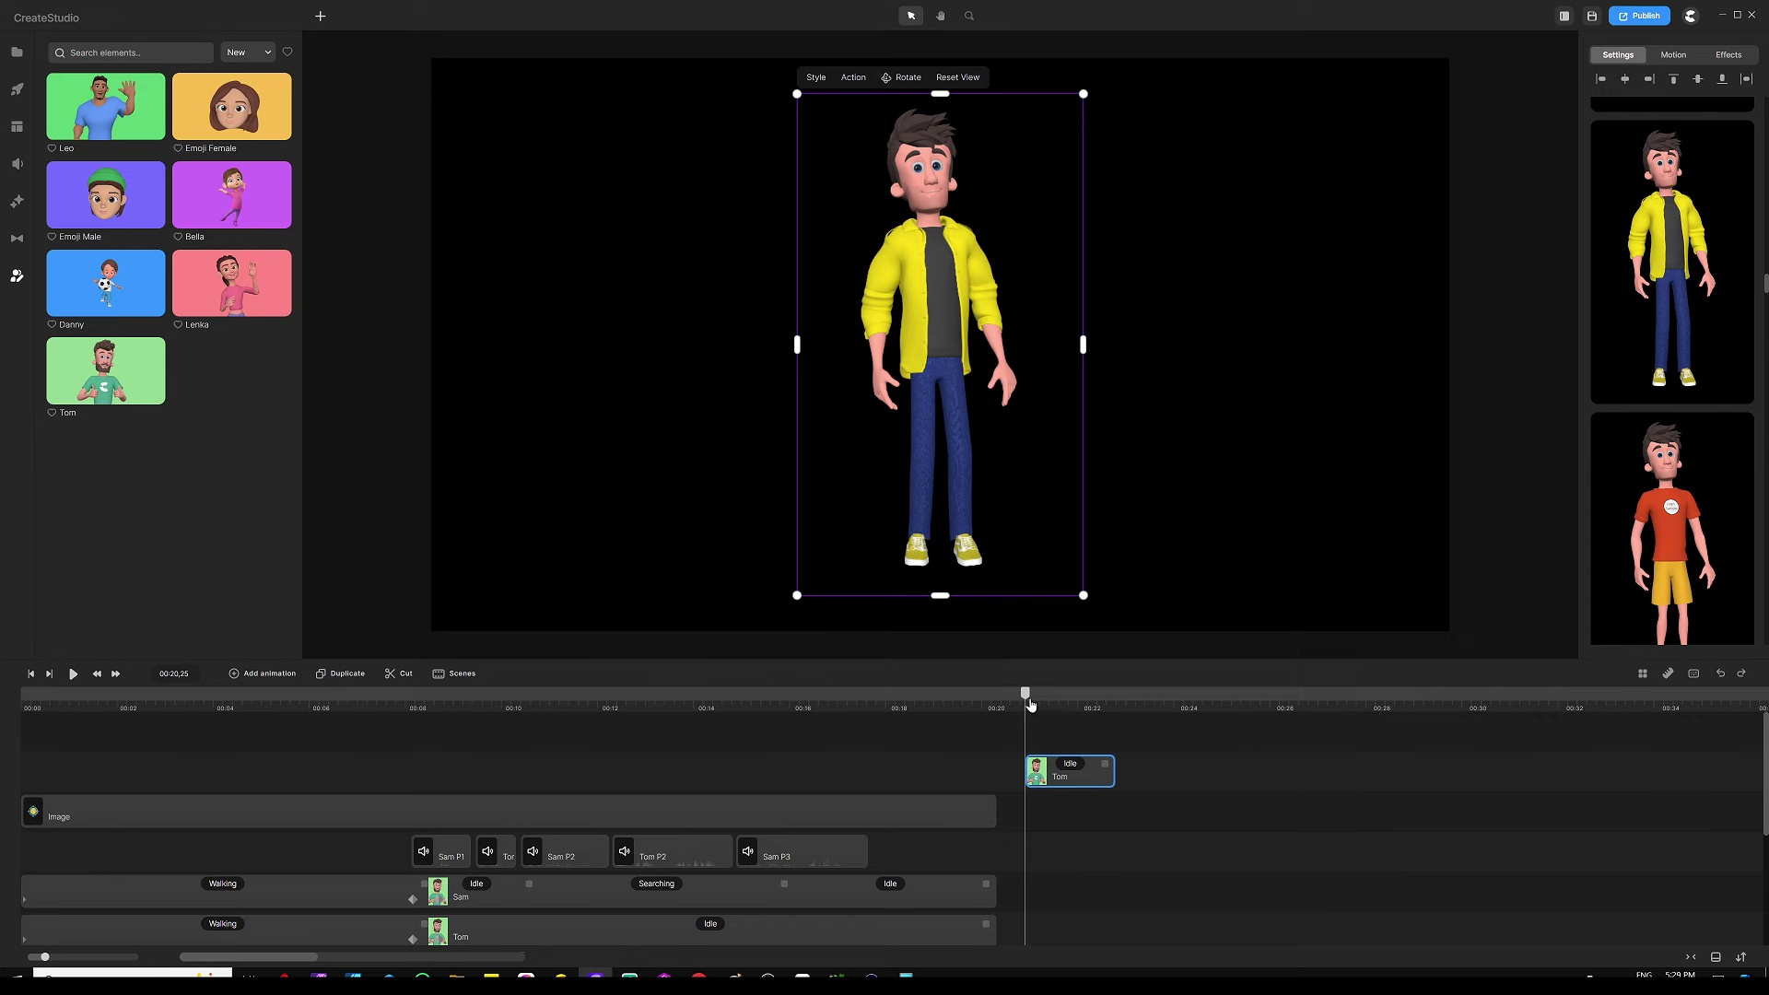
# Step: Take a snapshot of the yellow-shirted character at 00:21,10 and delete its layer from the timeline
pyautogui.moveTo(1031, 705); pyautogui.dragTo(1050, 705)
pyautogui.rightClick(1058, 782)
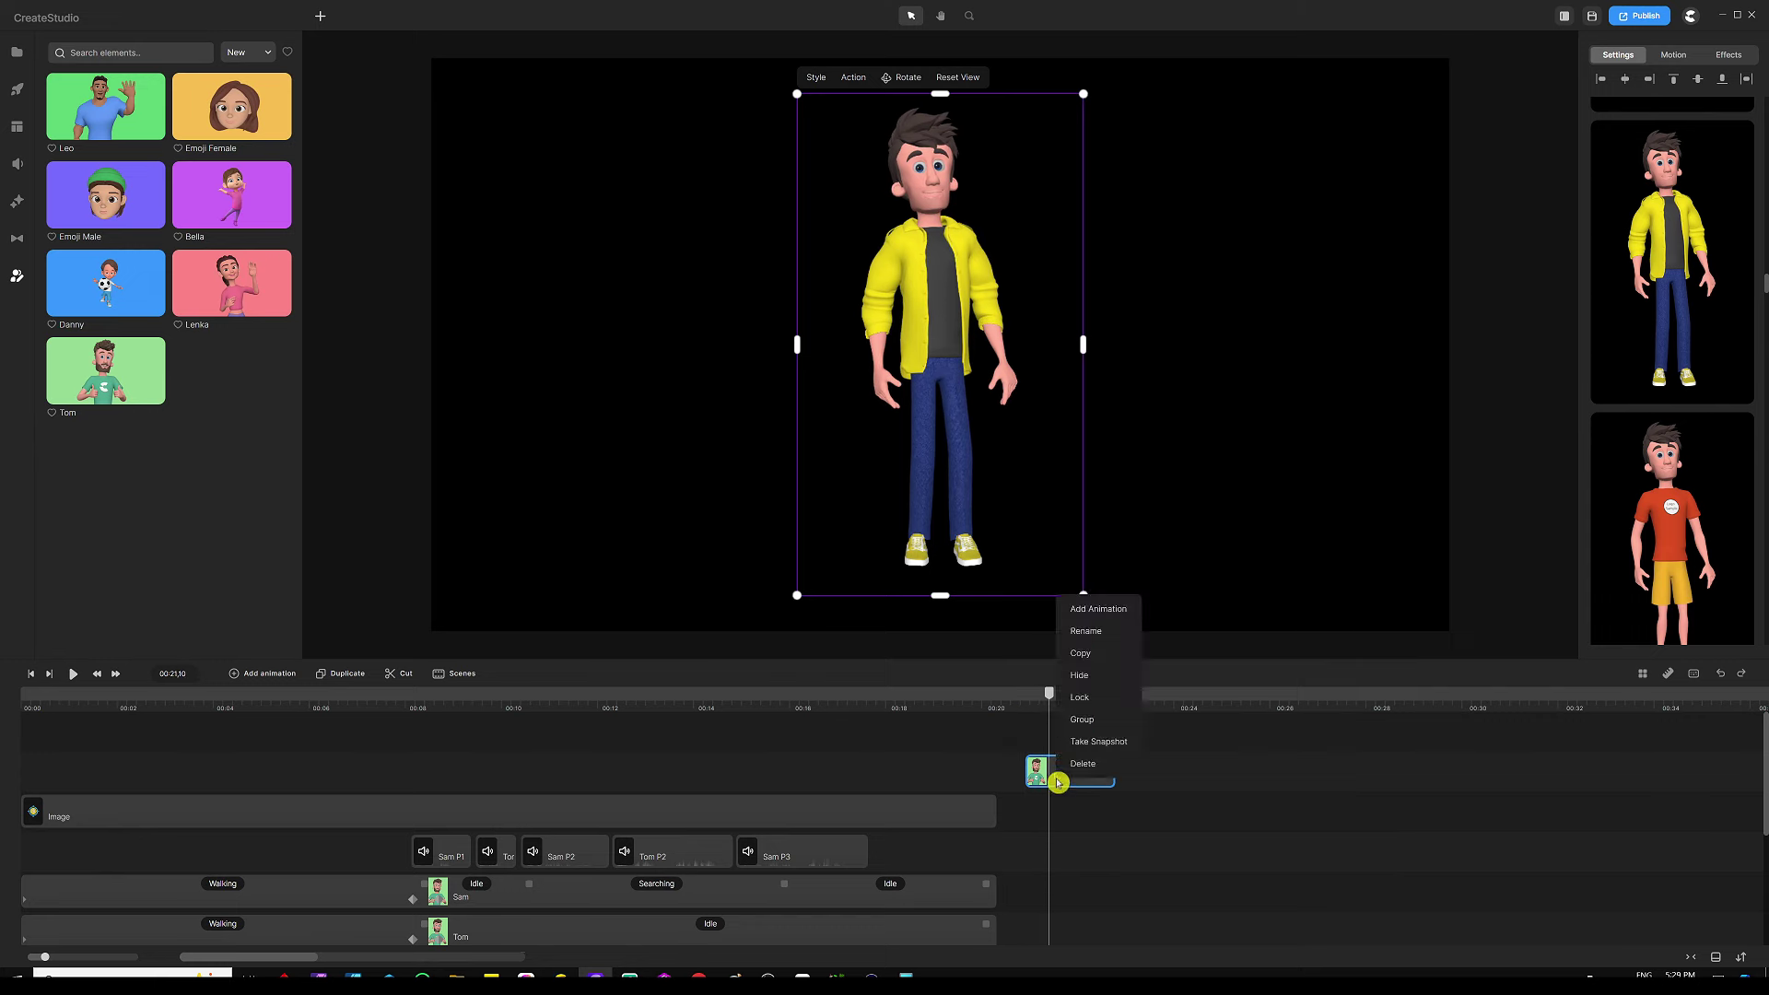
pyautogui.click(1089, 742)
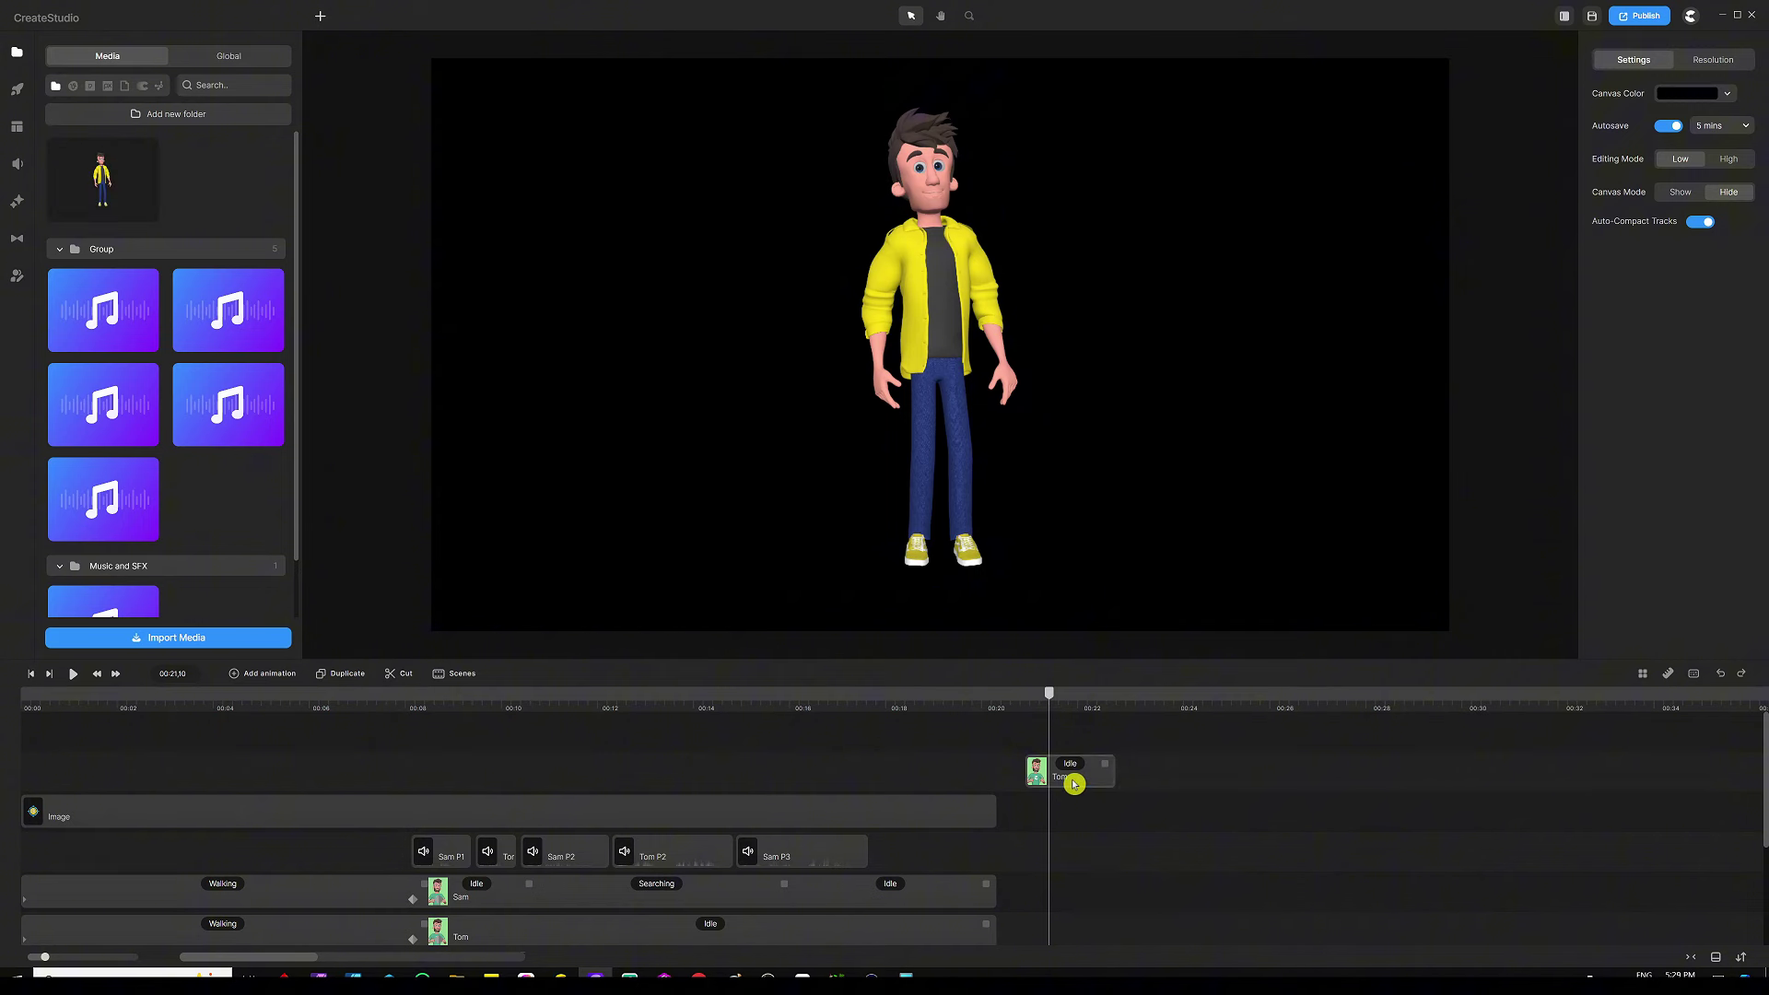
pyautogui.click(1070, 782)
pyautogui.press('Delete')
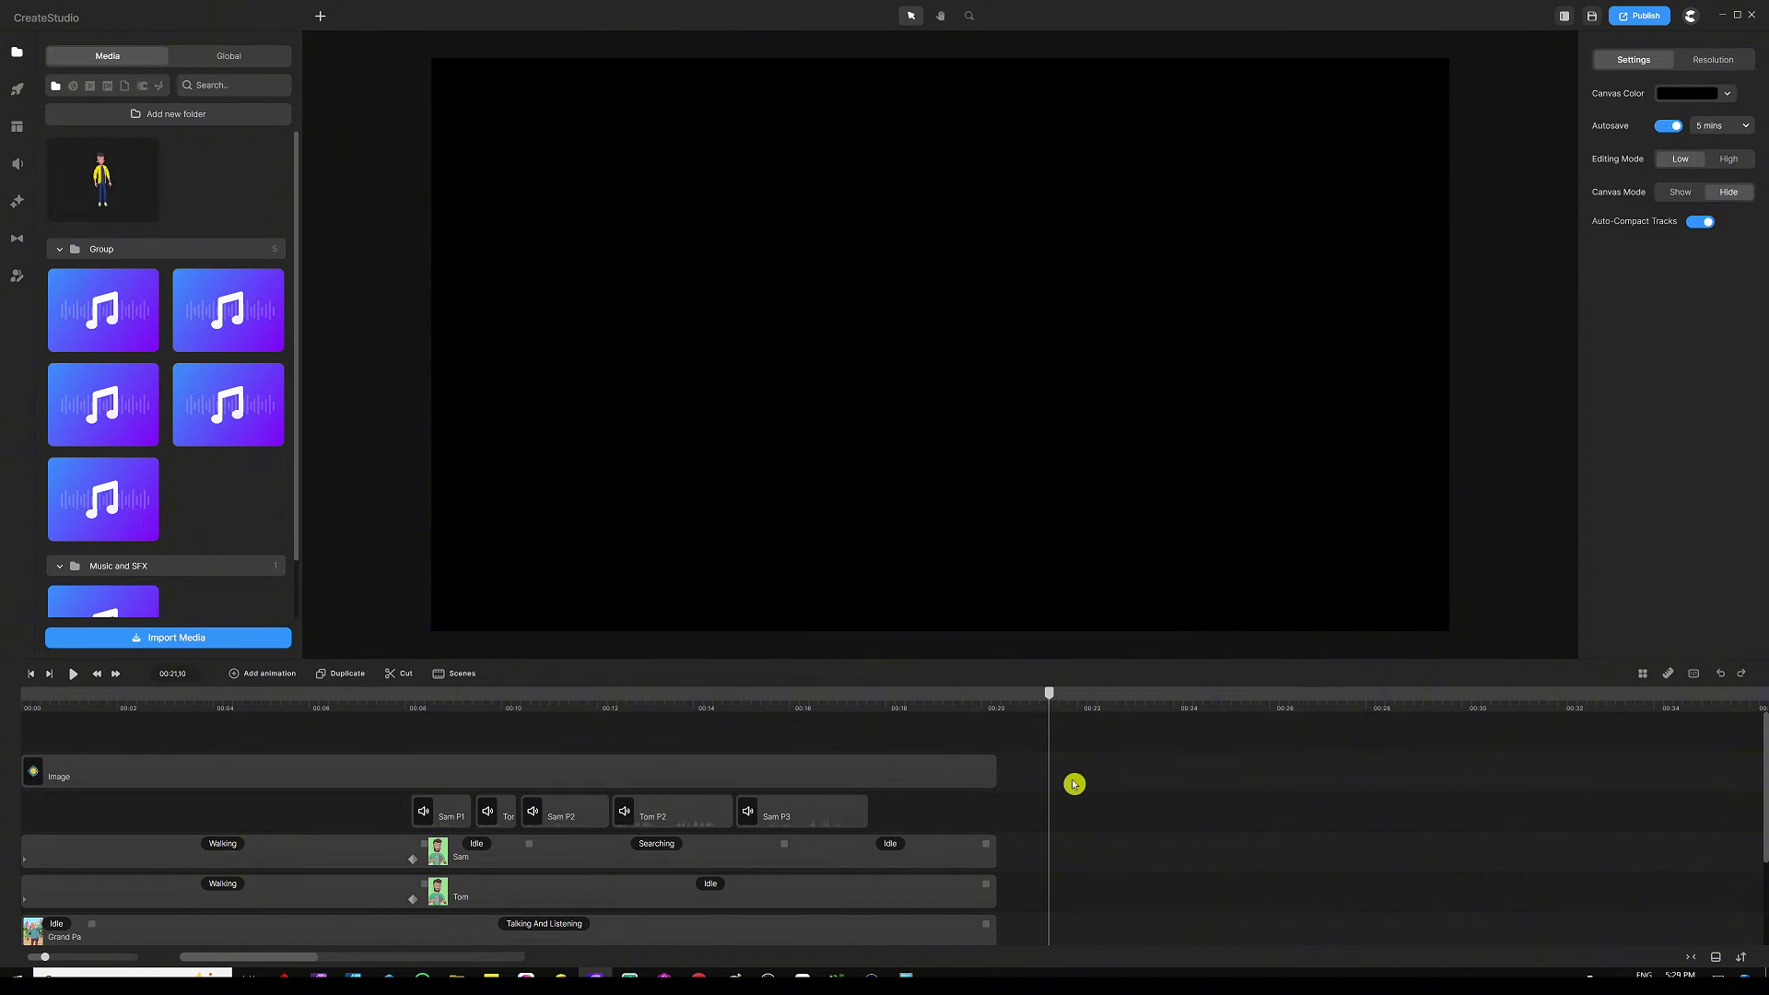
# Step: Place the character snapshot above the coin in the scene, starting at the end of the Sam P3 clip
pyautogui.click(899, 706)
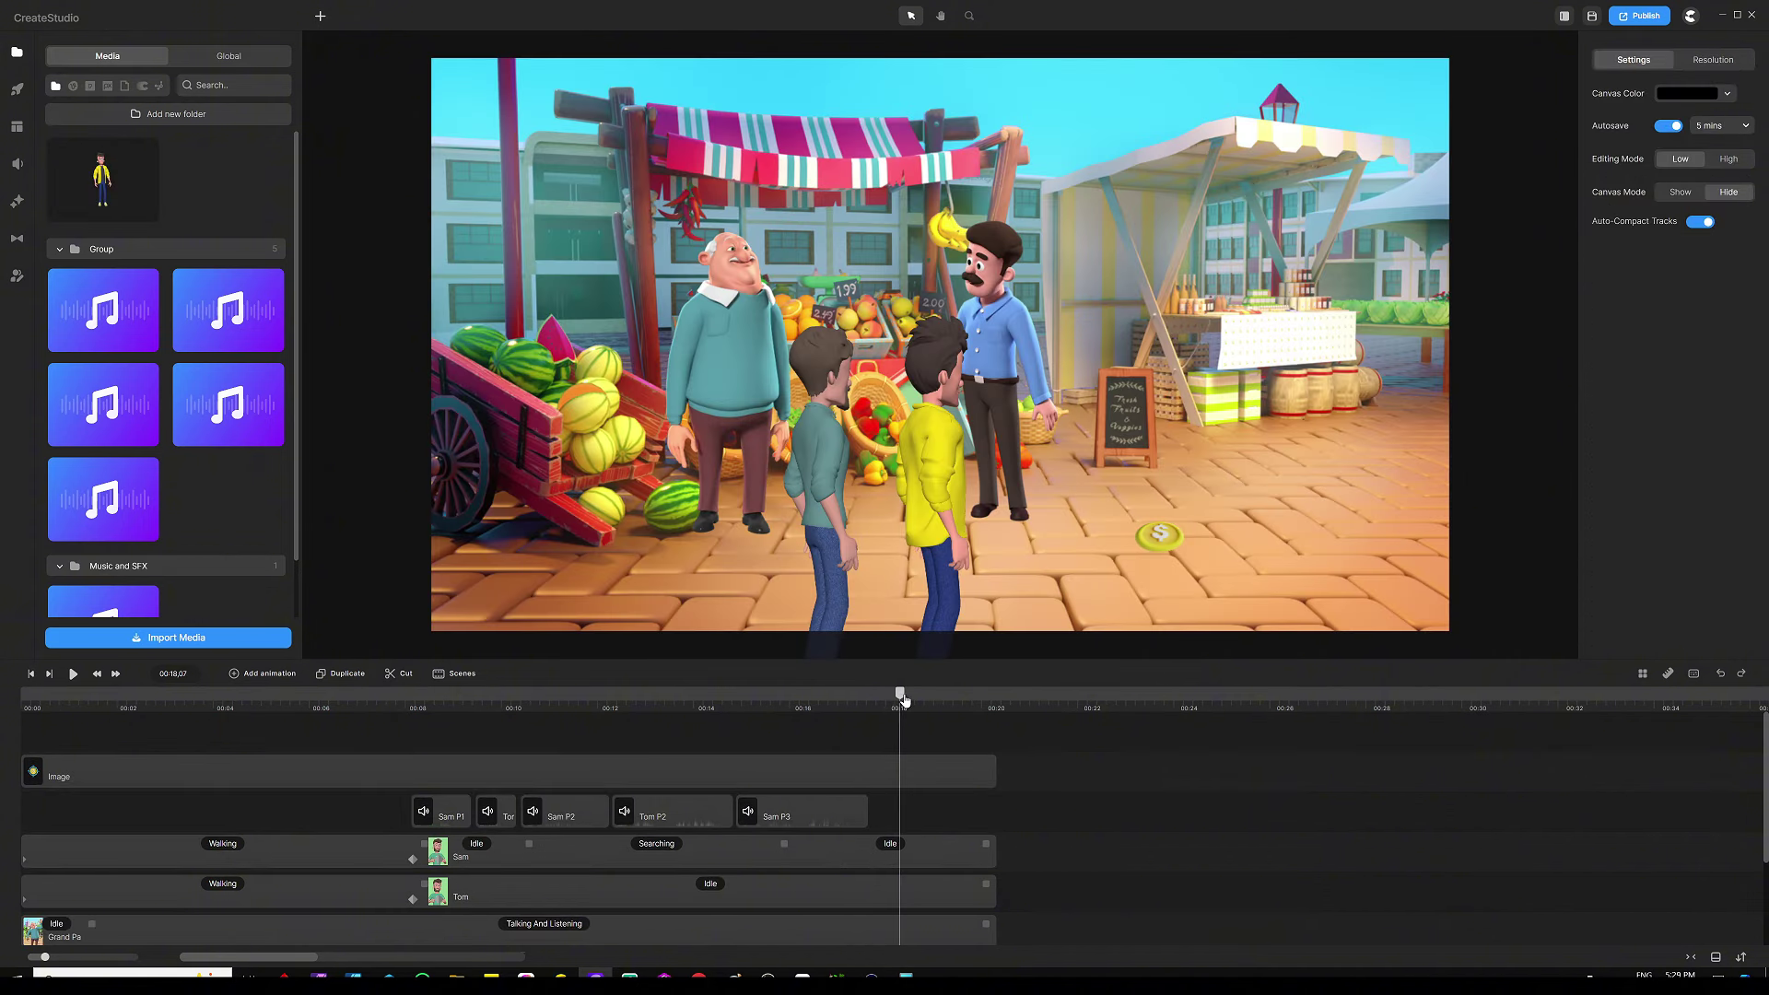
pyautogui.click(871, 706)
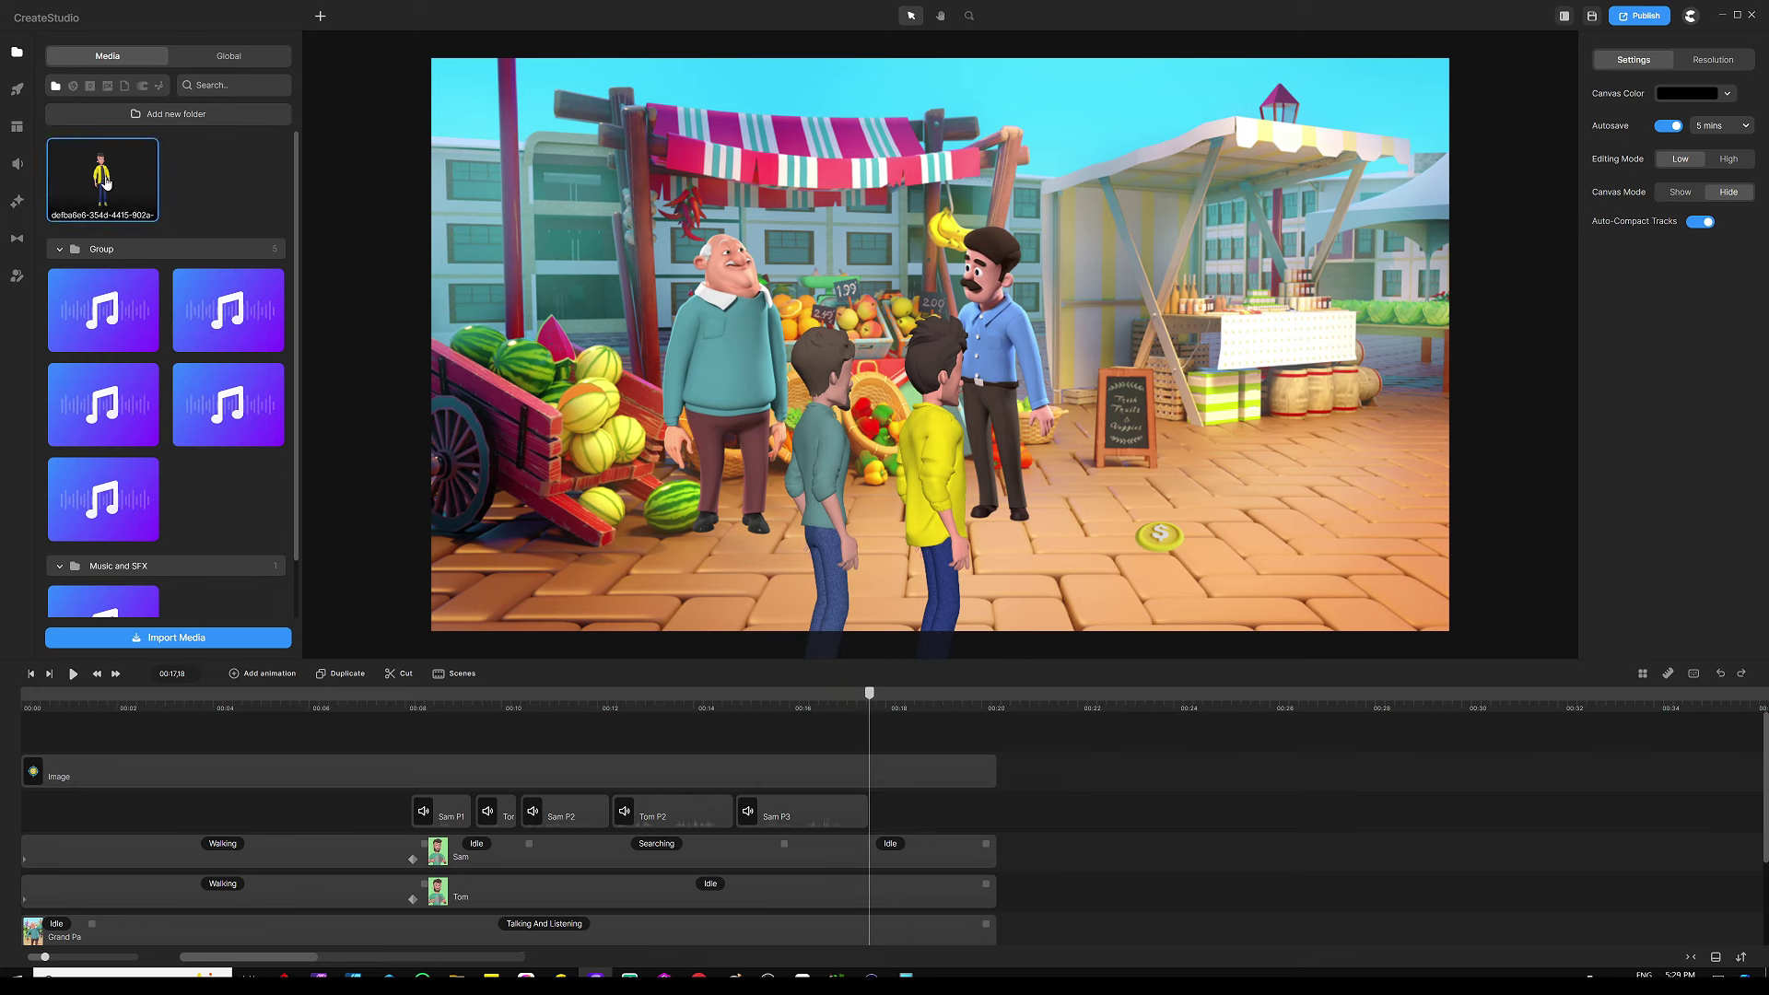
pyautogui.moveTo(106, 182); pyautogui.dragTo(1134, 398)
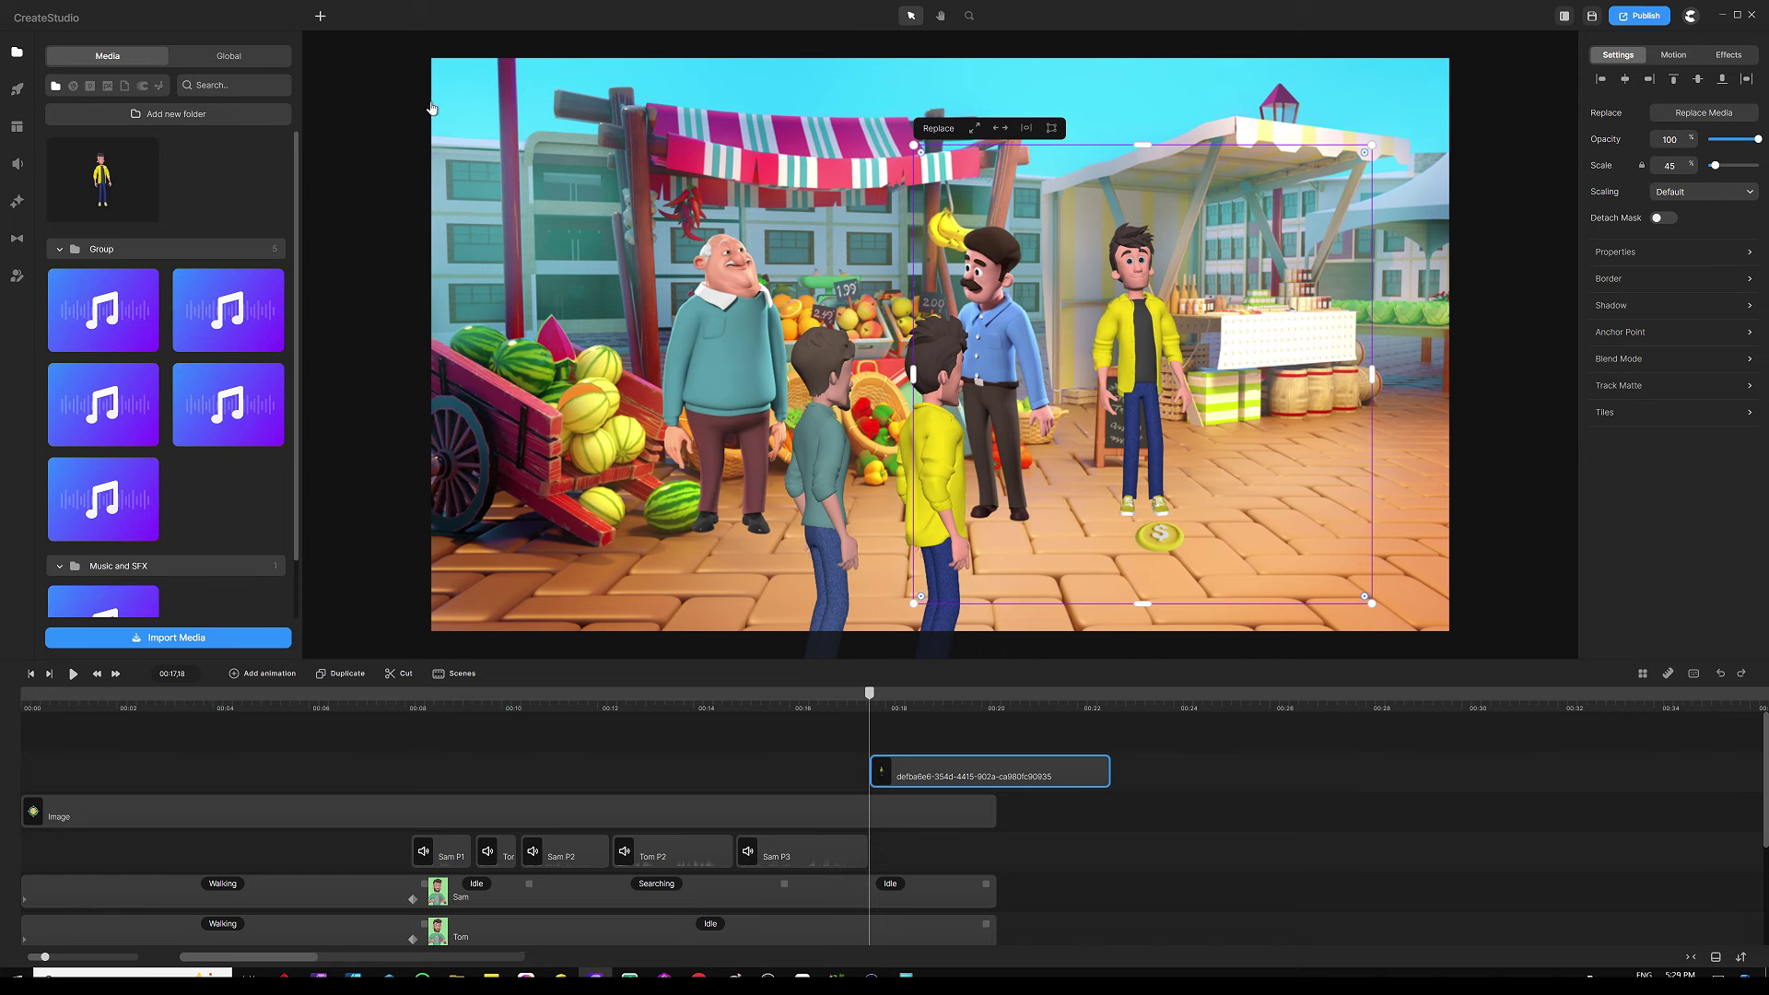
# Step: Trace a Pen path around the snapshot's forearm and hand on the side next to the man in the blue shirt
pyautogui.click(321, 18)
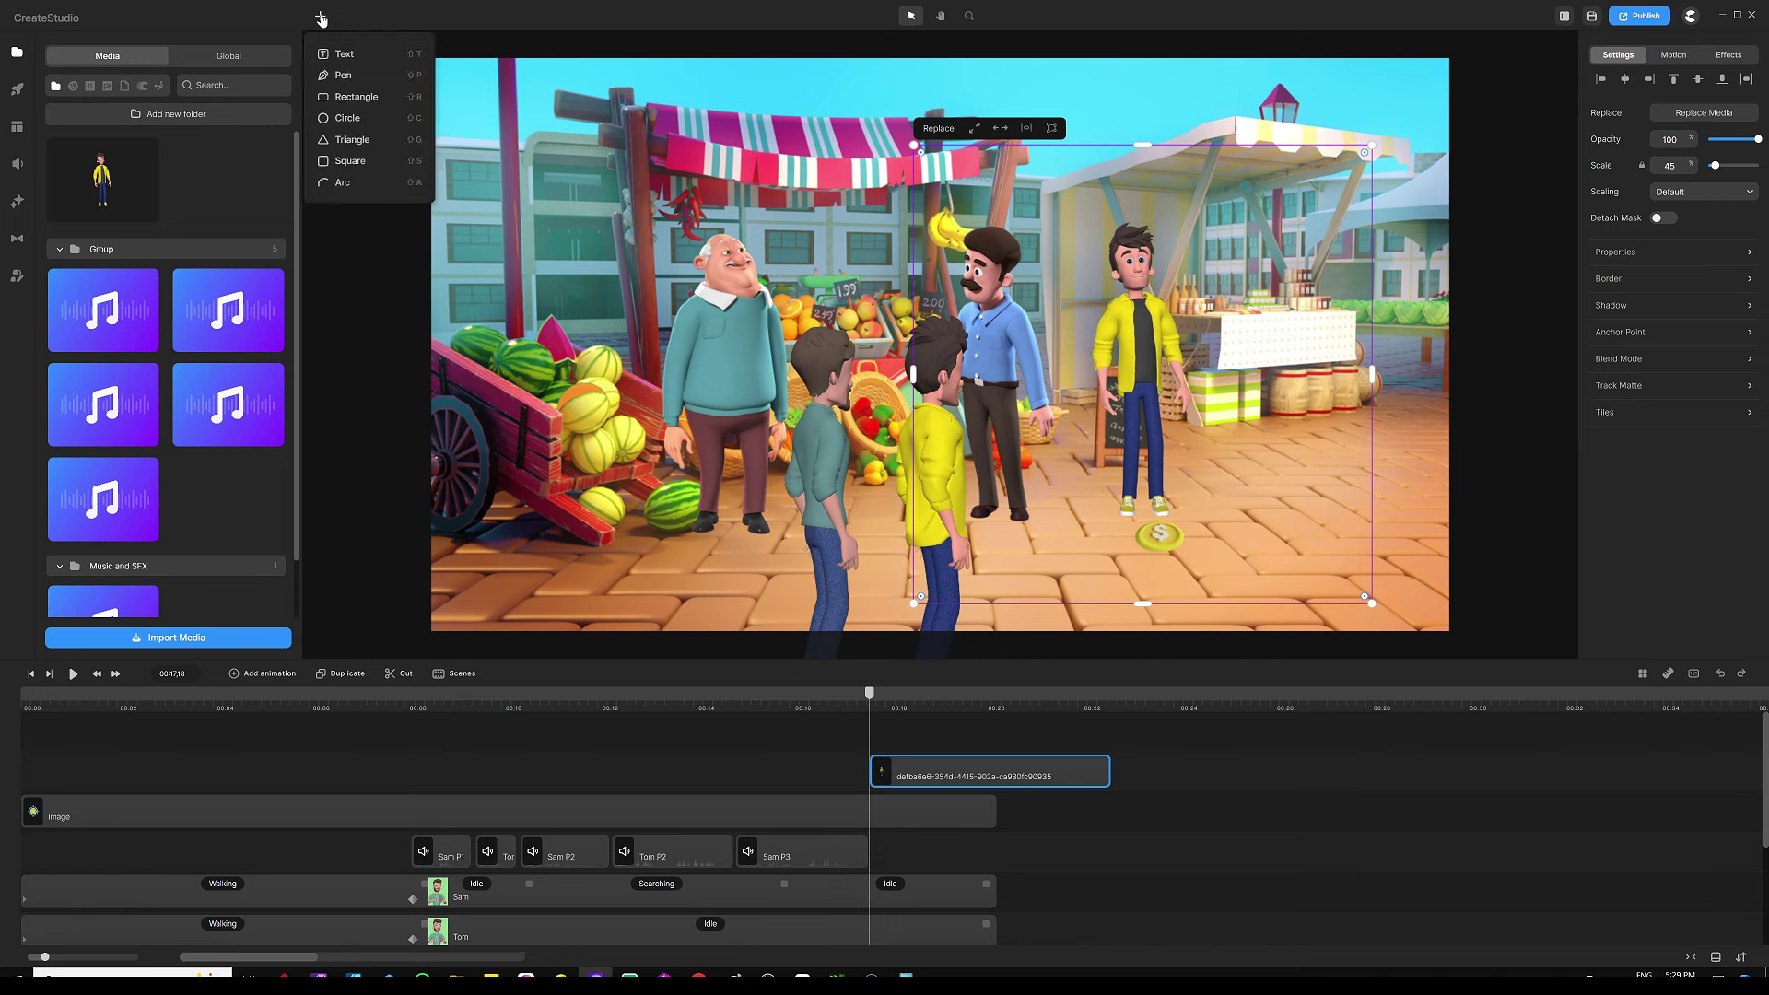
pyautogui.click(384, 94)
pyautogui.scroll(5, 1199, 377)
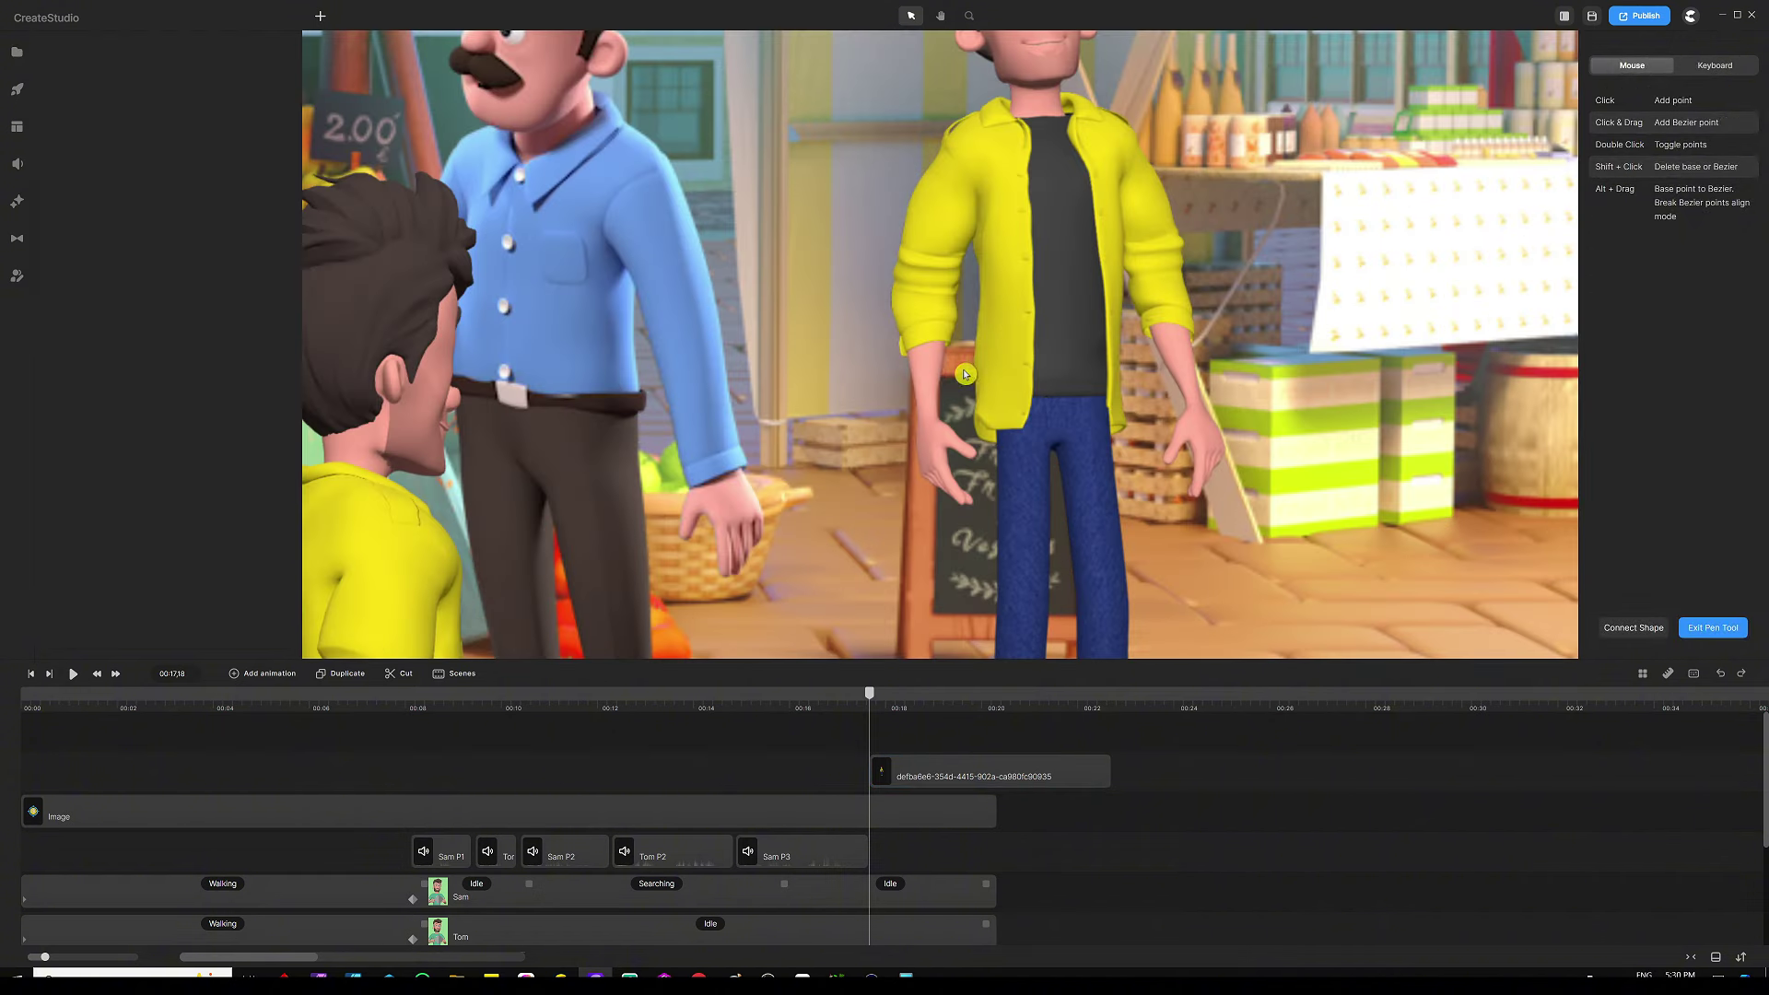
pyautogui.click(972, 342)
pyautogui.moveTo(964, 315); pyautogui.dragTo(964, 403)
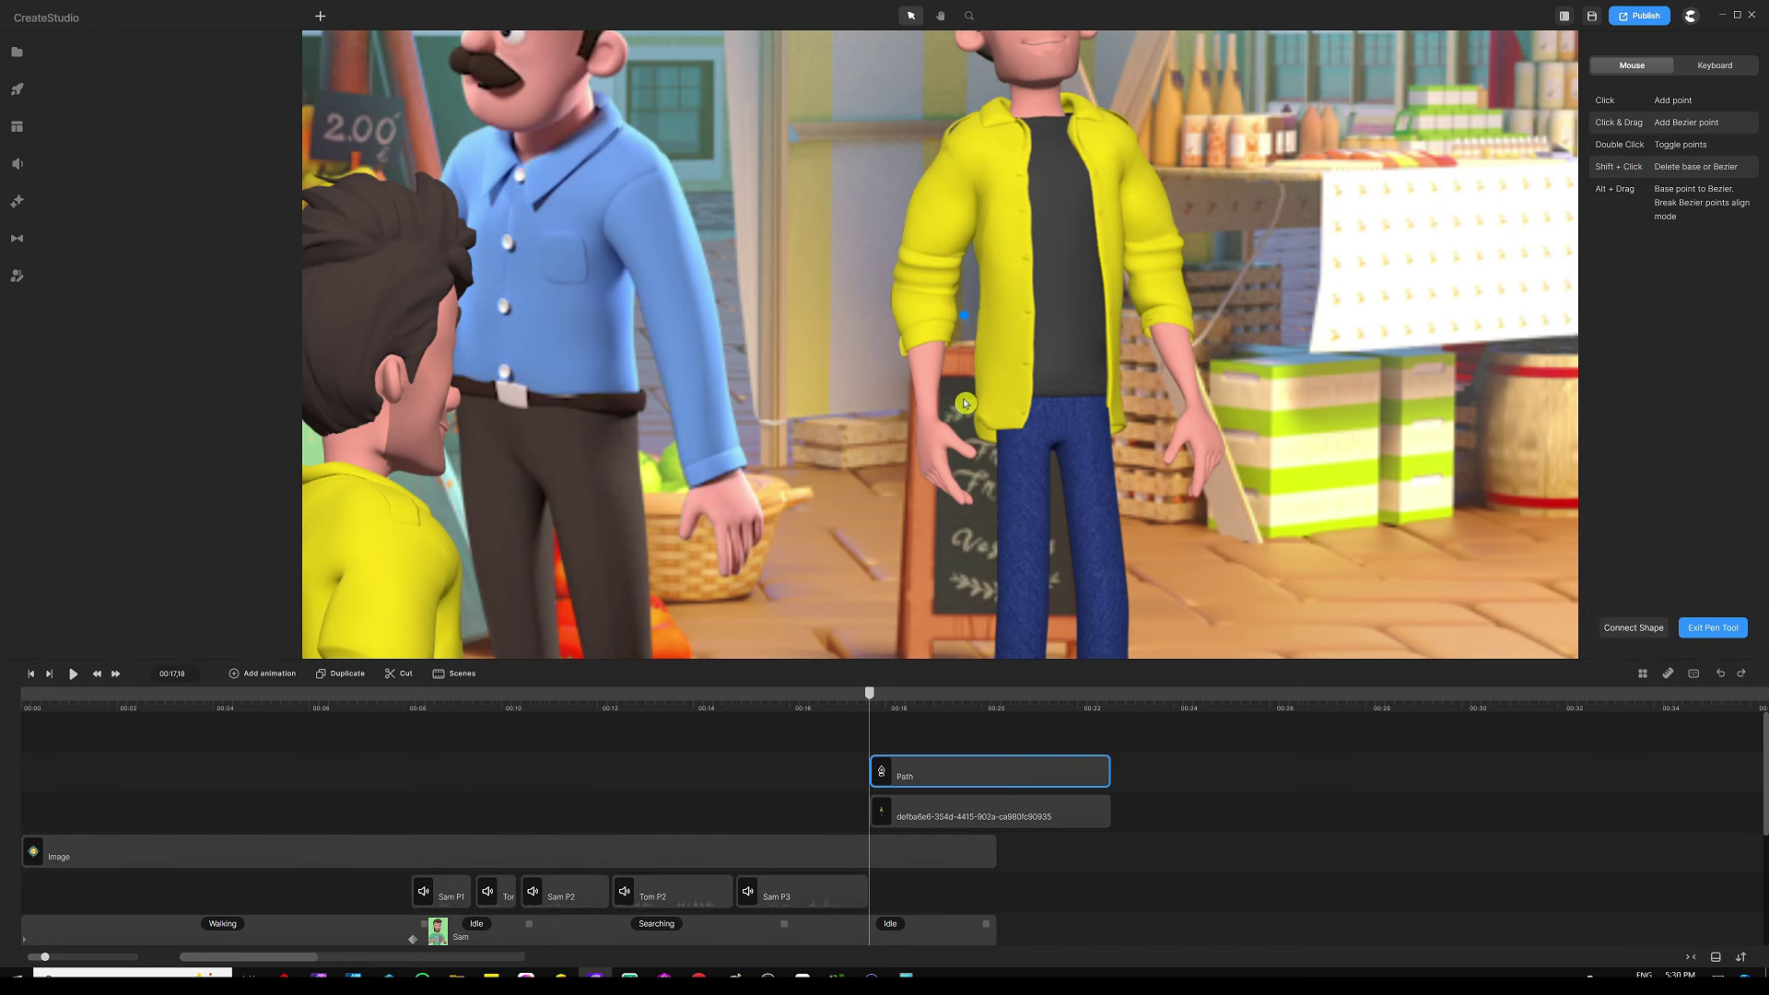
pyautogui.click(983, 452)
pyautogui.click(983, 499)
pyautogui.click(962, 525)
pyautogui.click(913, 499)
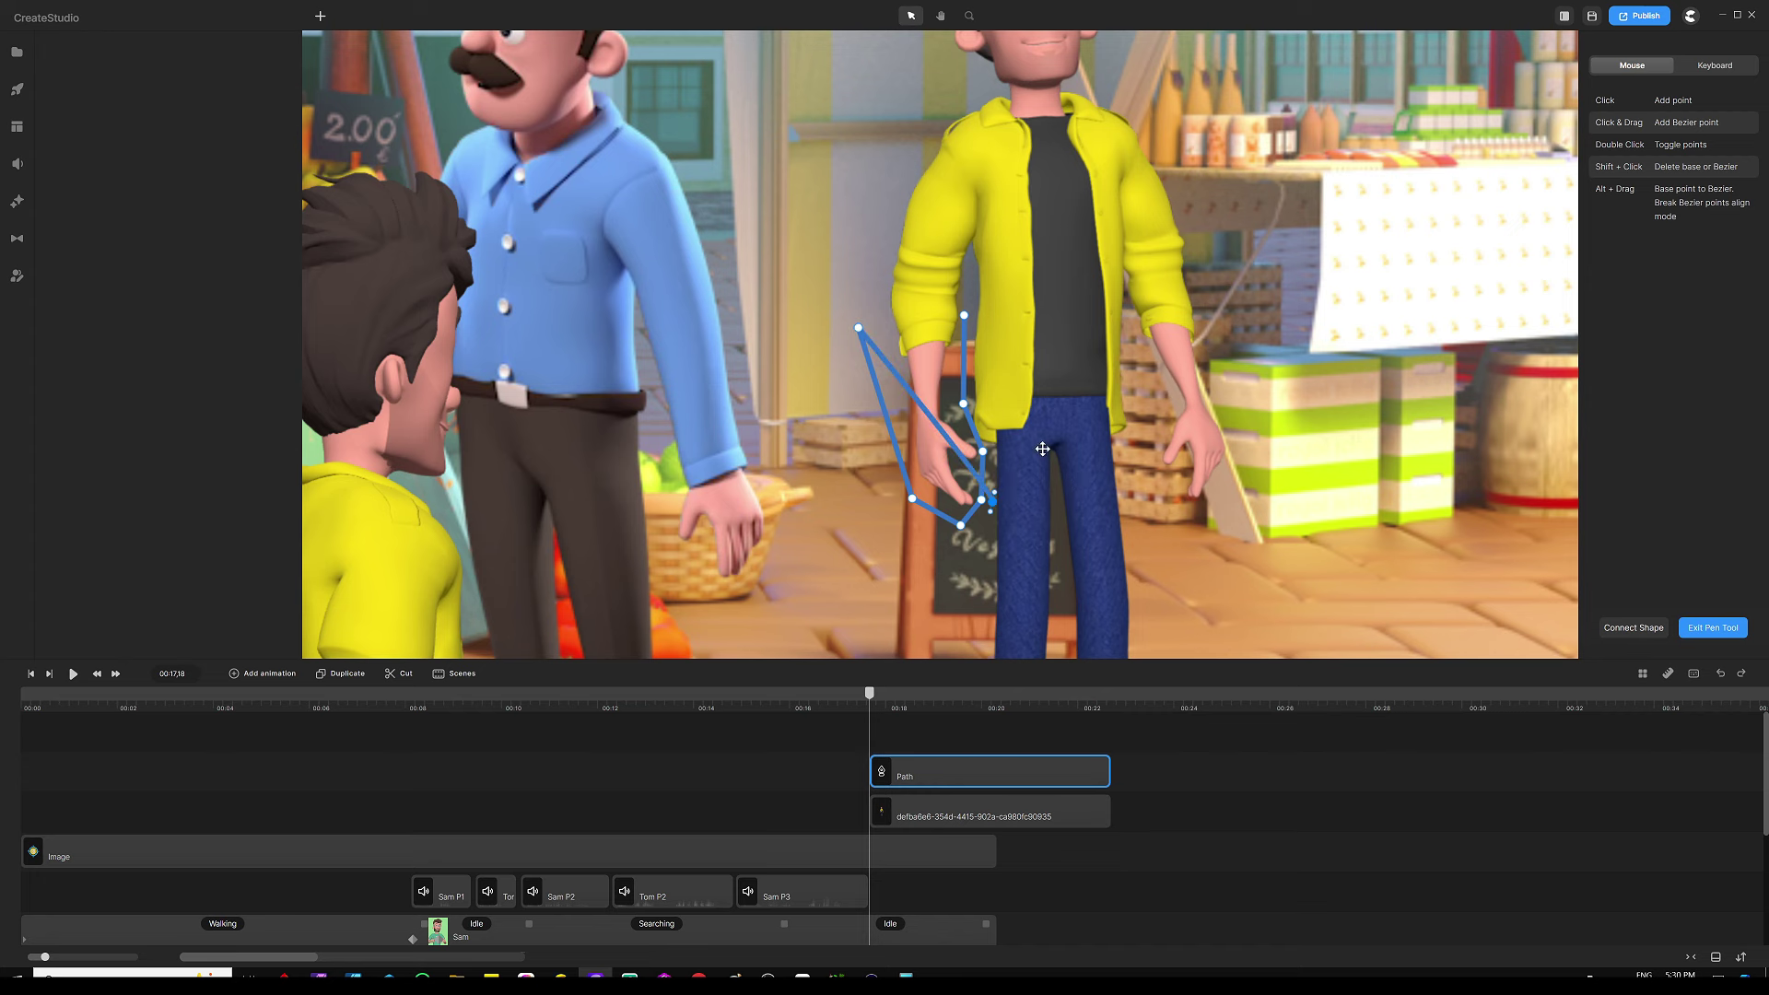
# Step: Undo the two stray path points, connect the path into a closed shape and set its border width to 1 px
pyautogui.click(1719, 676)
pyautogui.click(1719, 676)
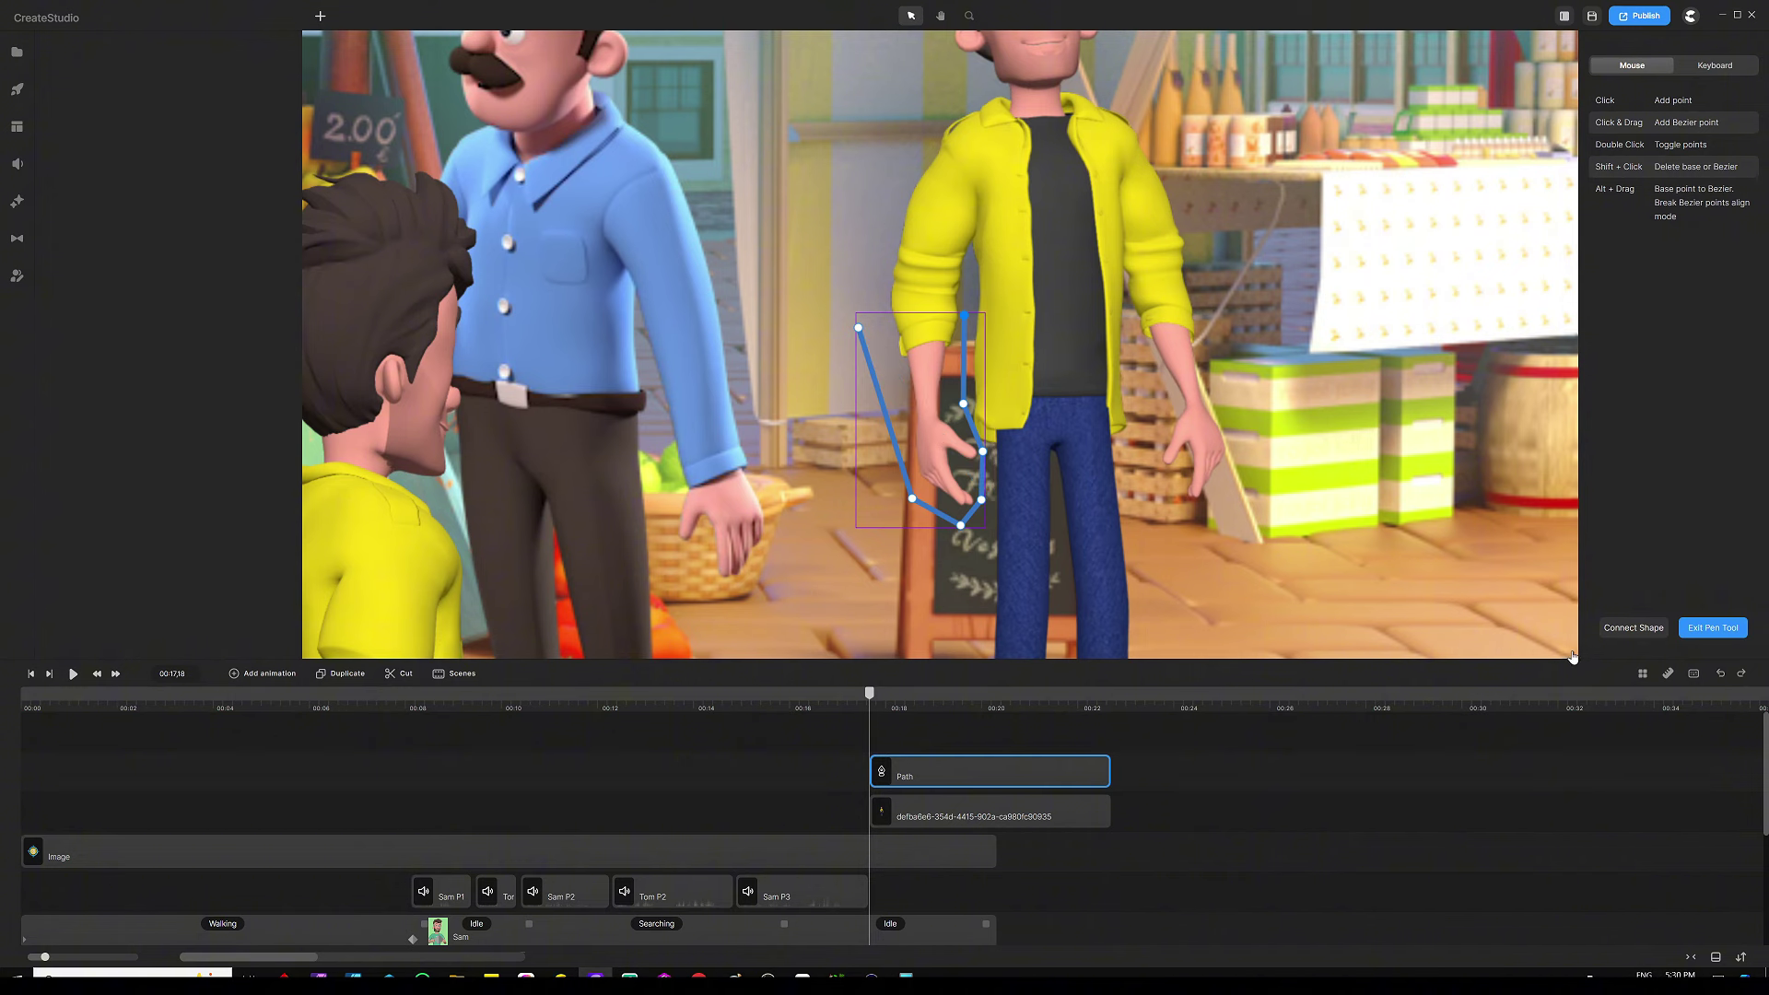
pyautogui.click(1634, 628)
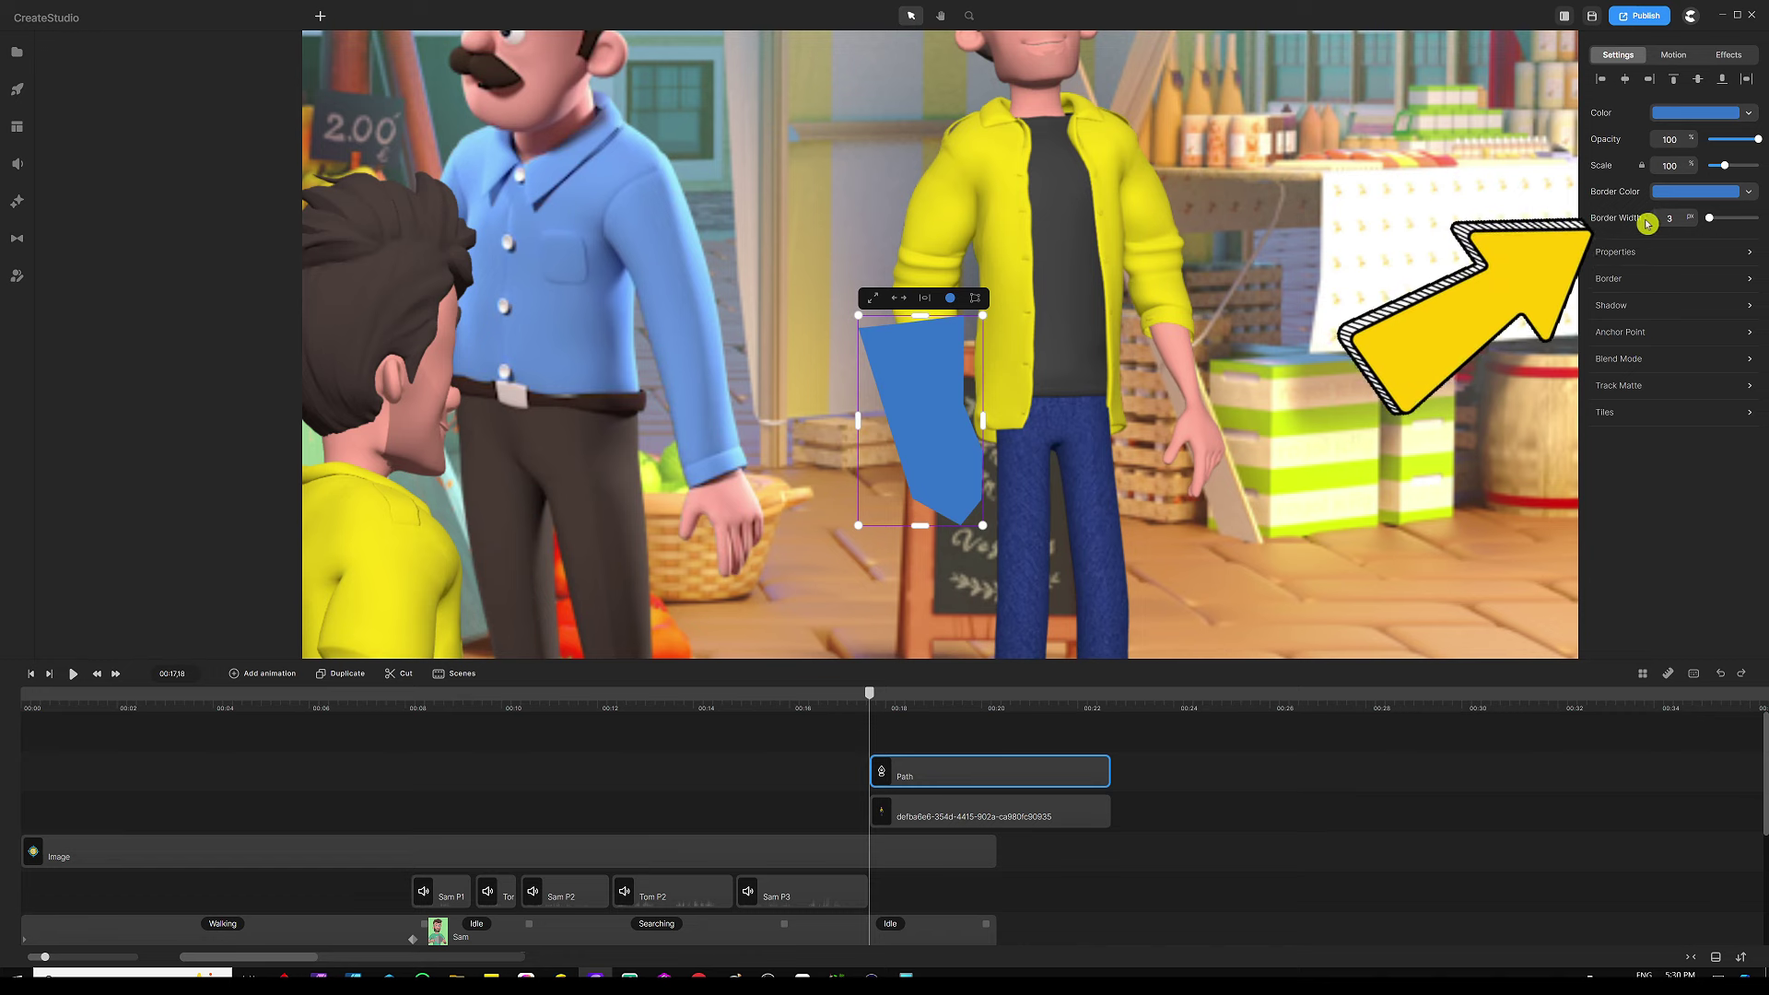
pyautogui.moveTo(1711, 217); pyautogui.dragTo(1710, 217)
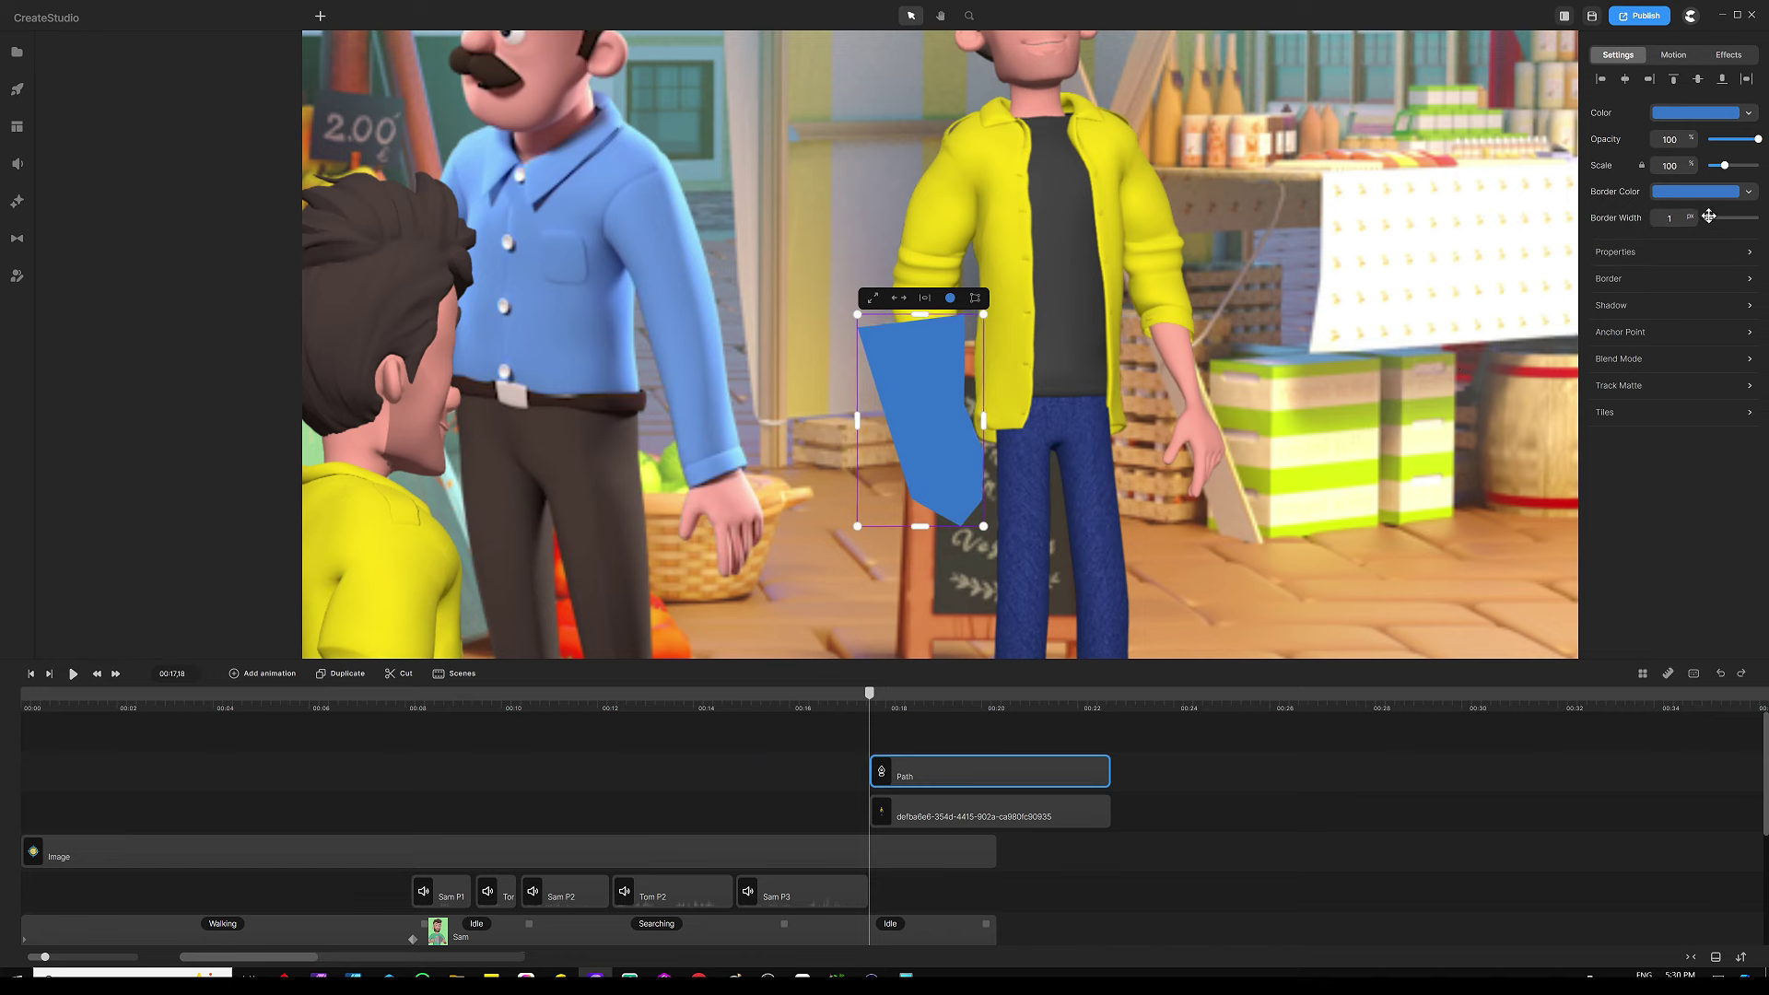
# Step: Mask the character snapshot with the drawn path so that only the forearm and hand are kept
pyautogui.click(916, 728)
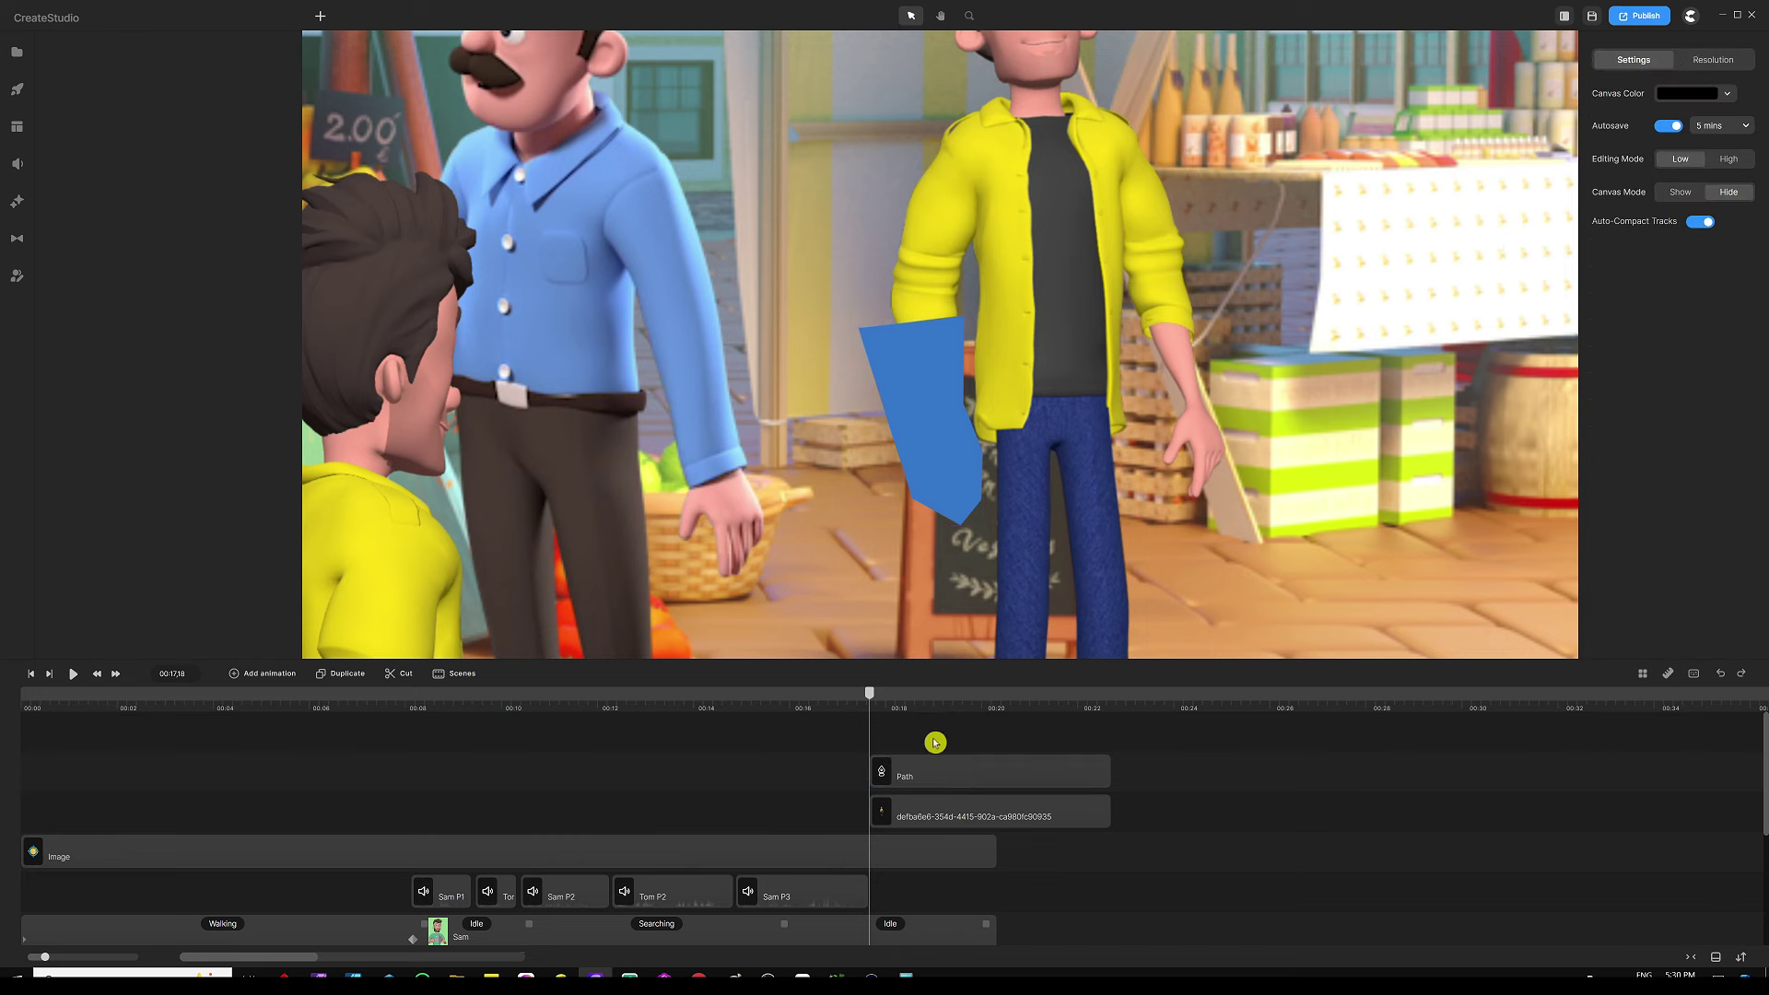
pyautogui.moveTo(917, 740); pyautogui.dragTo(913, 806)
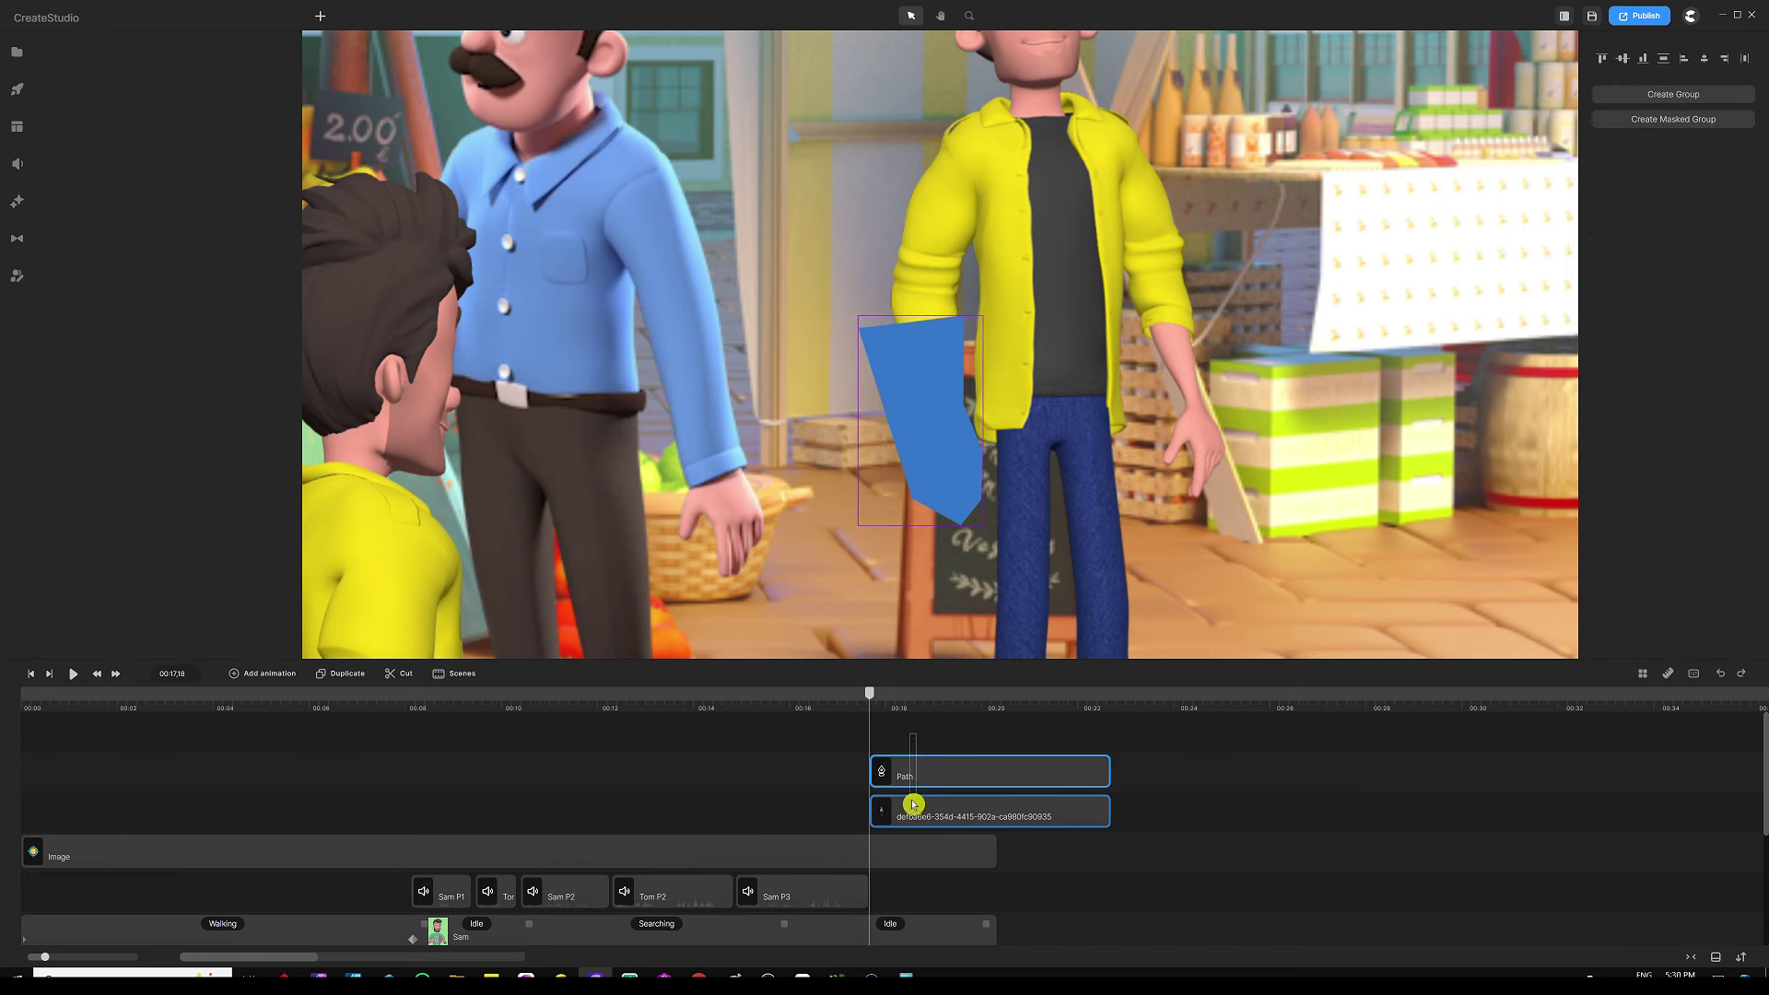
pyautogui.rightClick(913, 813)
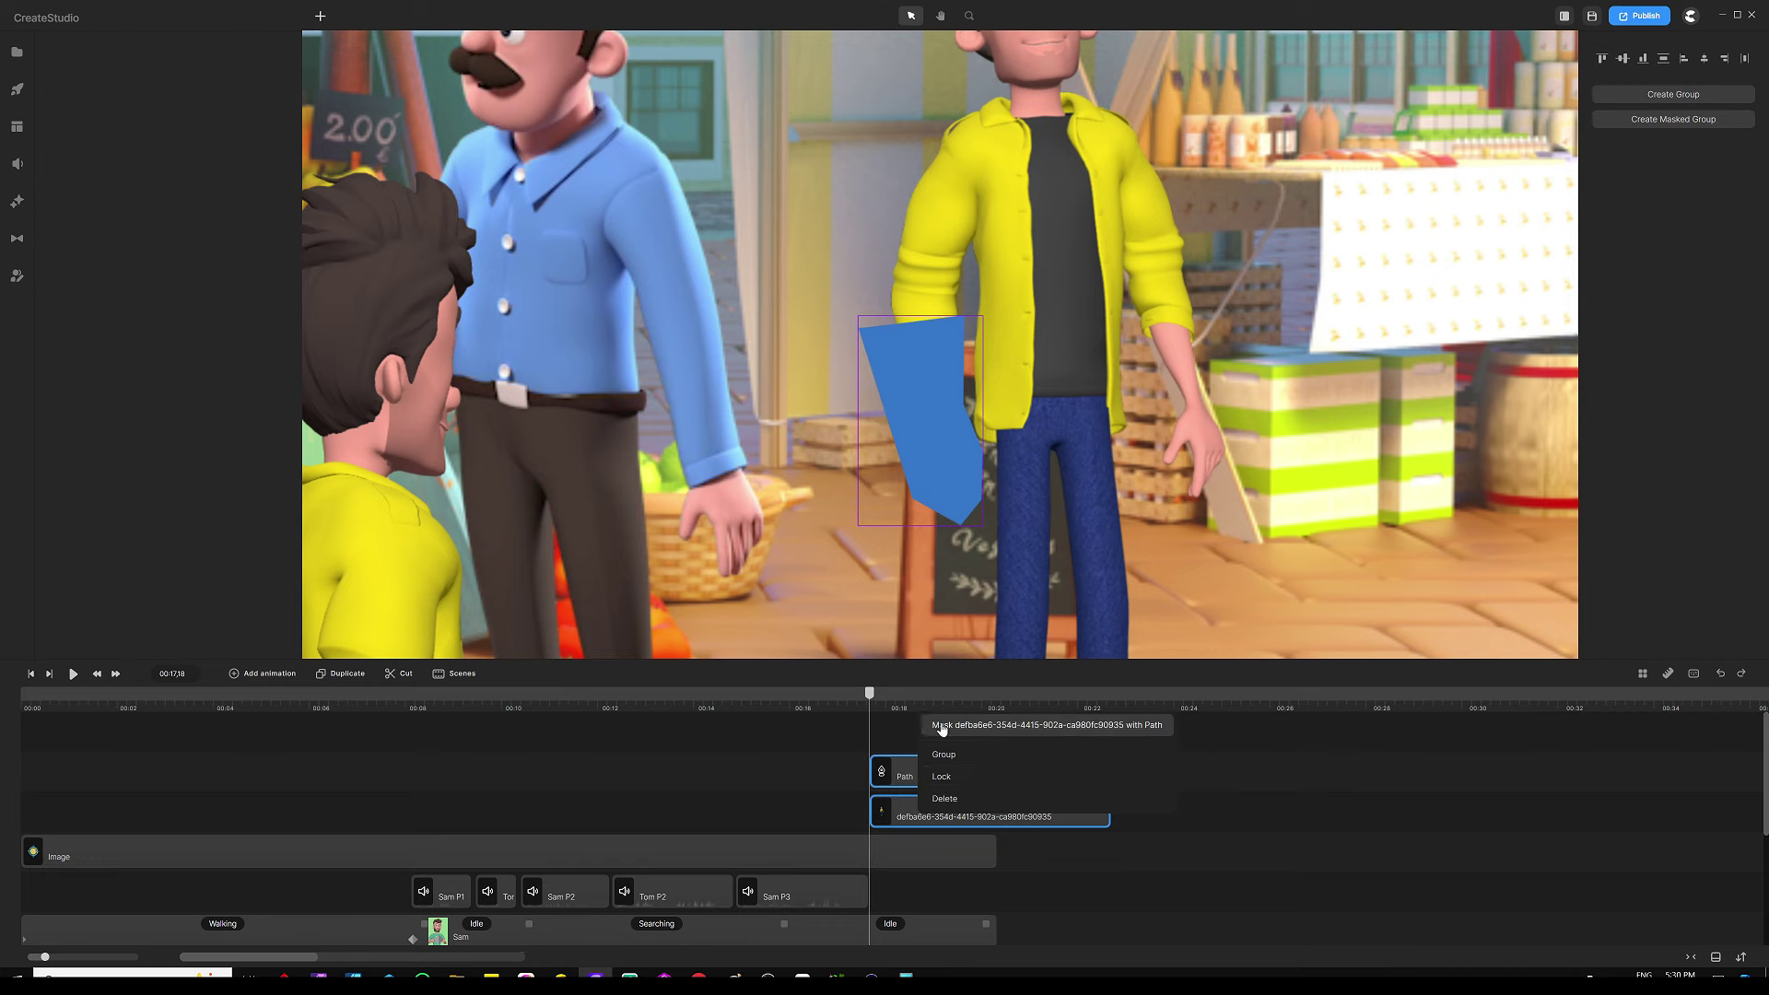
pyautogui.click(940, 726)
# Step: Scale the masked arm to 255%, rotate it diagonally and position it so that the hand grips the coin
pyautogui.click(929, 352)
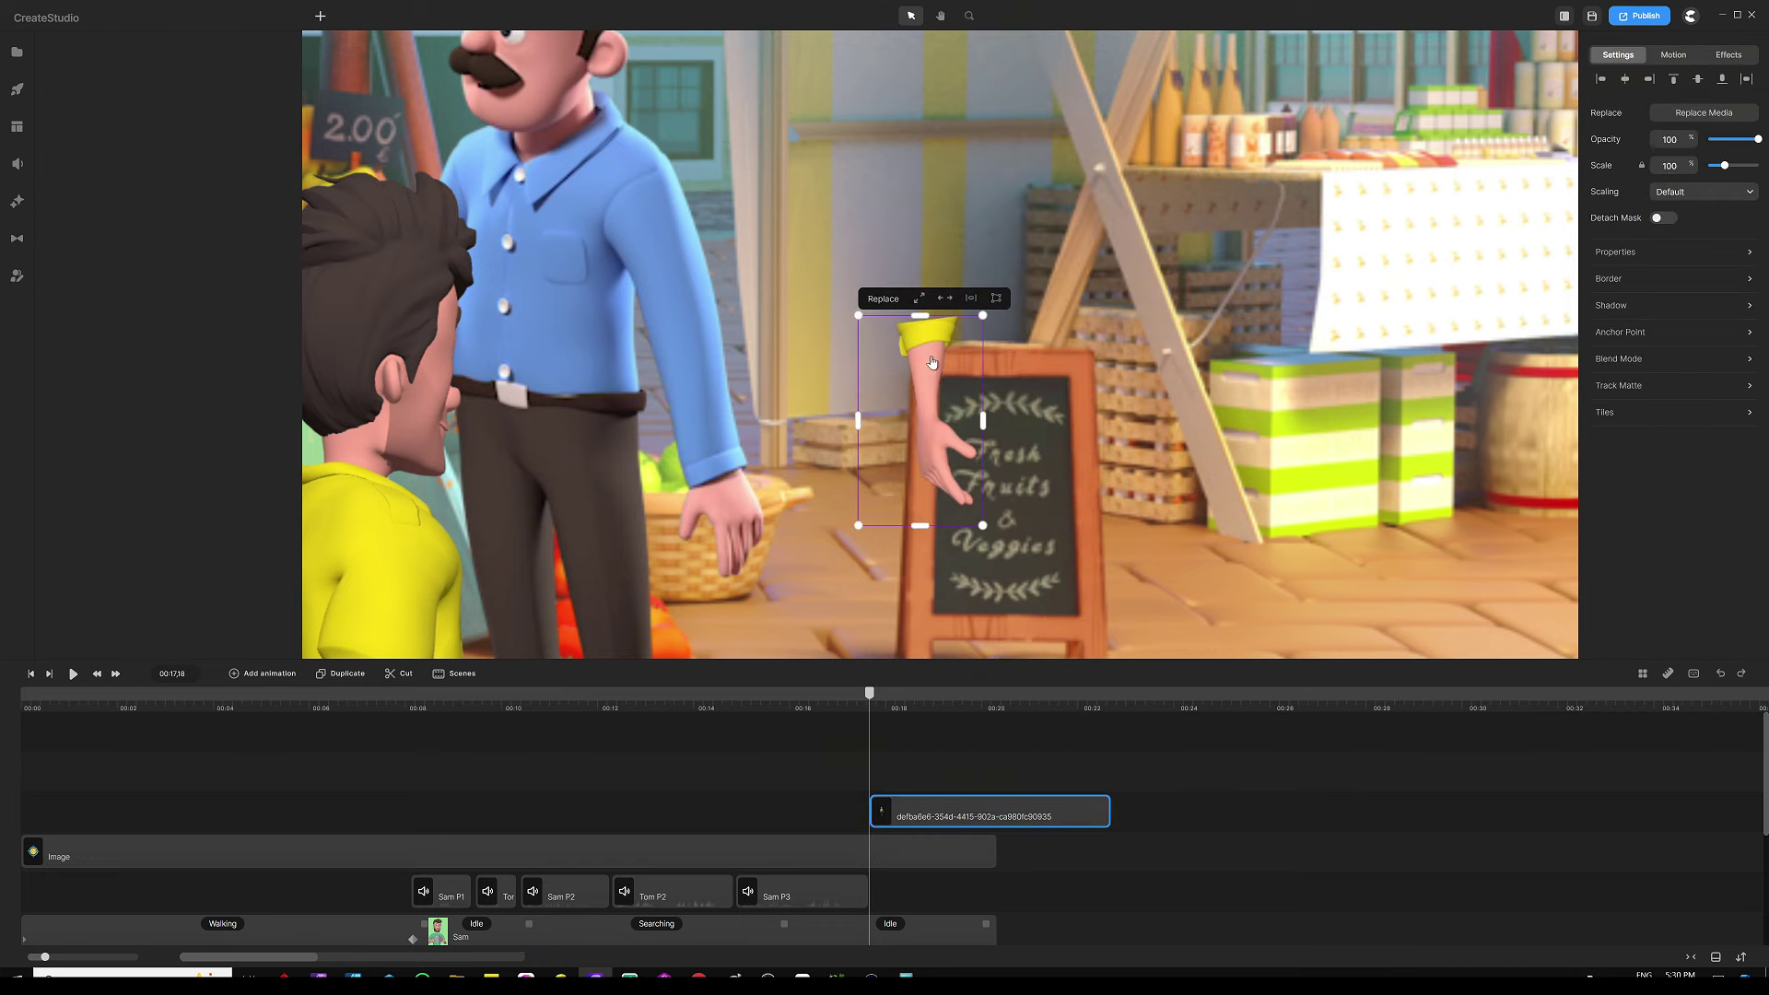
pyautogui.hotkey('ctrl', '0')
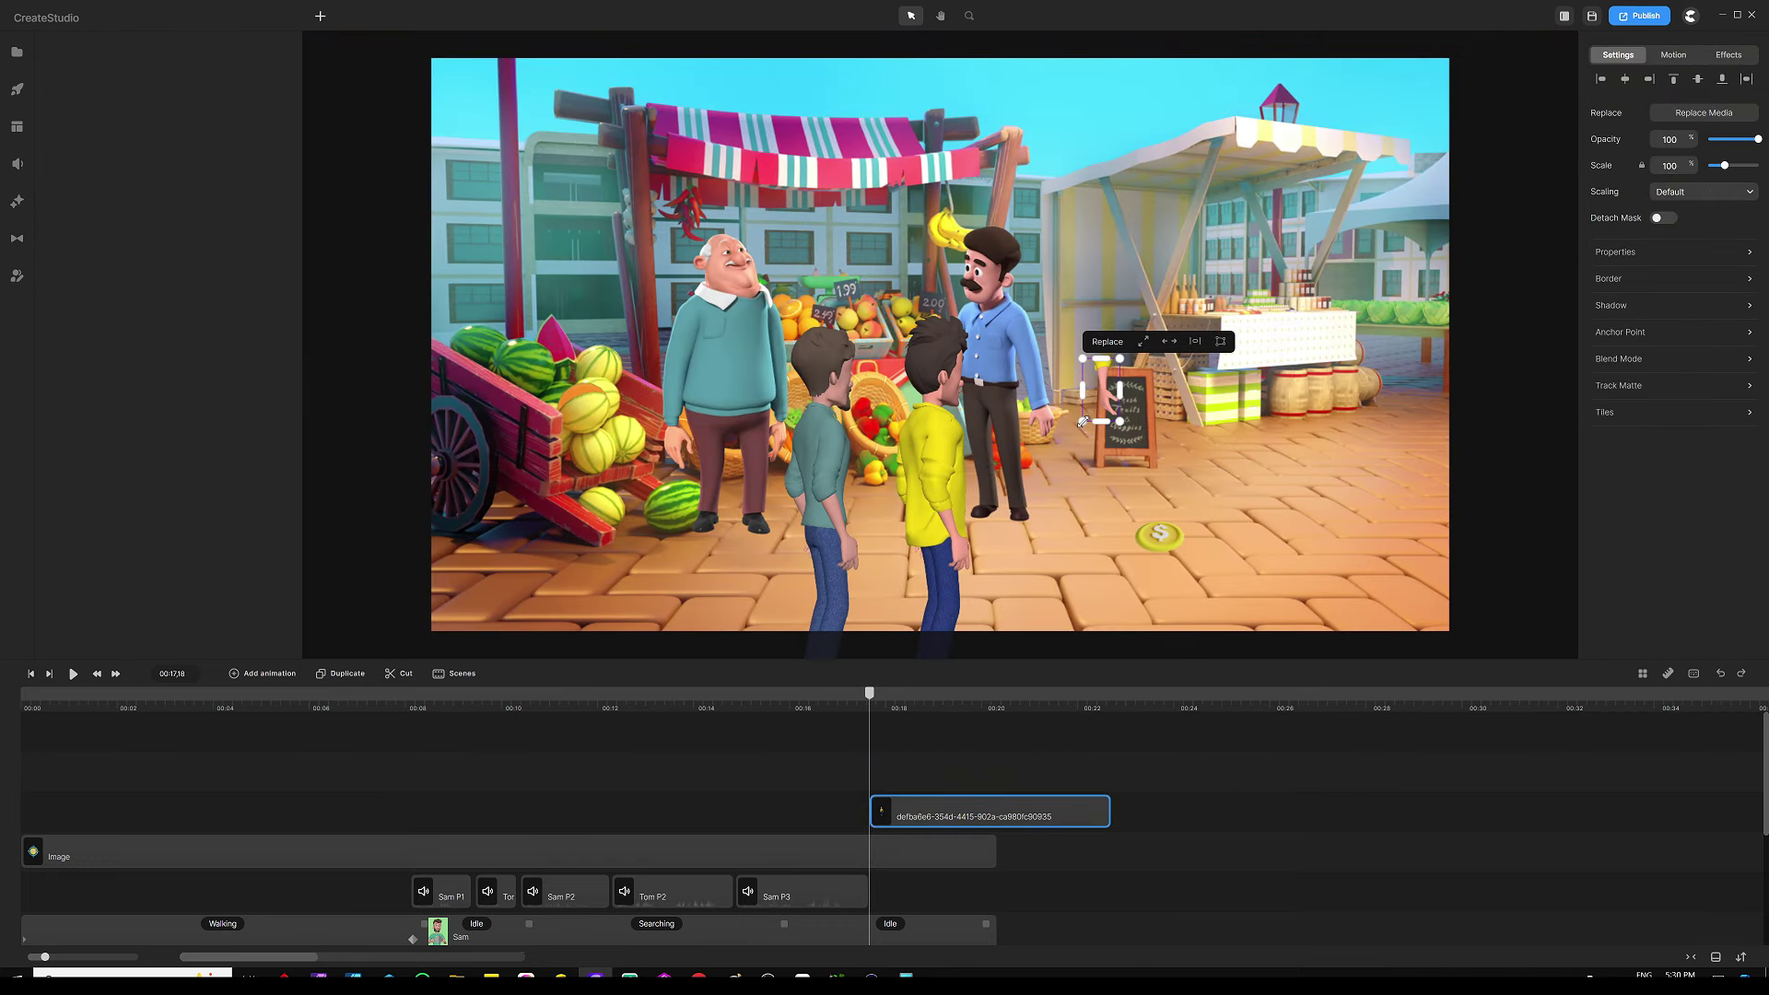
pyautogui.moveTo(1082, 423); pyautogui.dragTo(1077, 537)
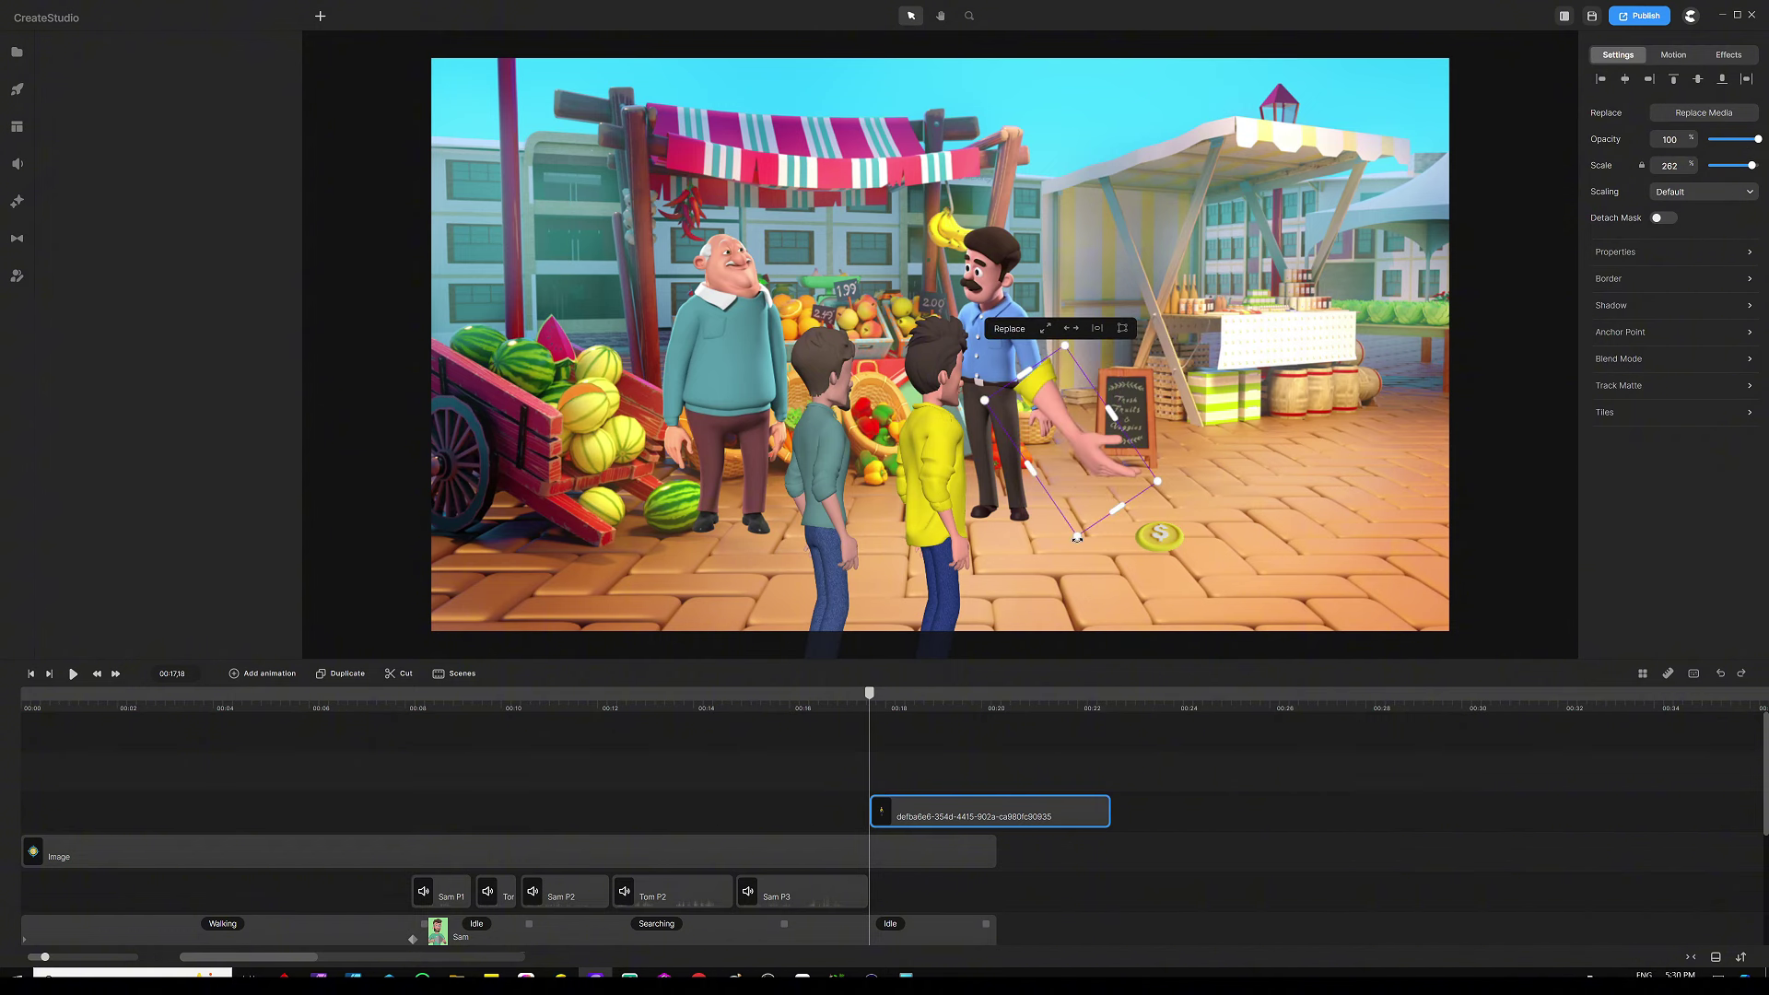
pyautogui.moveTo(1082, 442); pyautogui.dragTo(1123, 523)
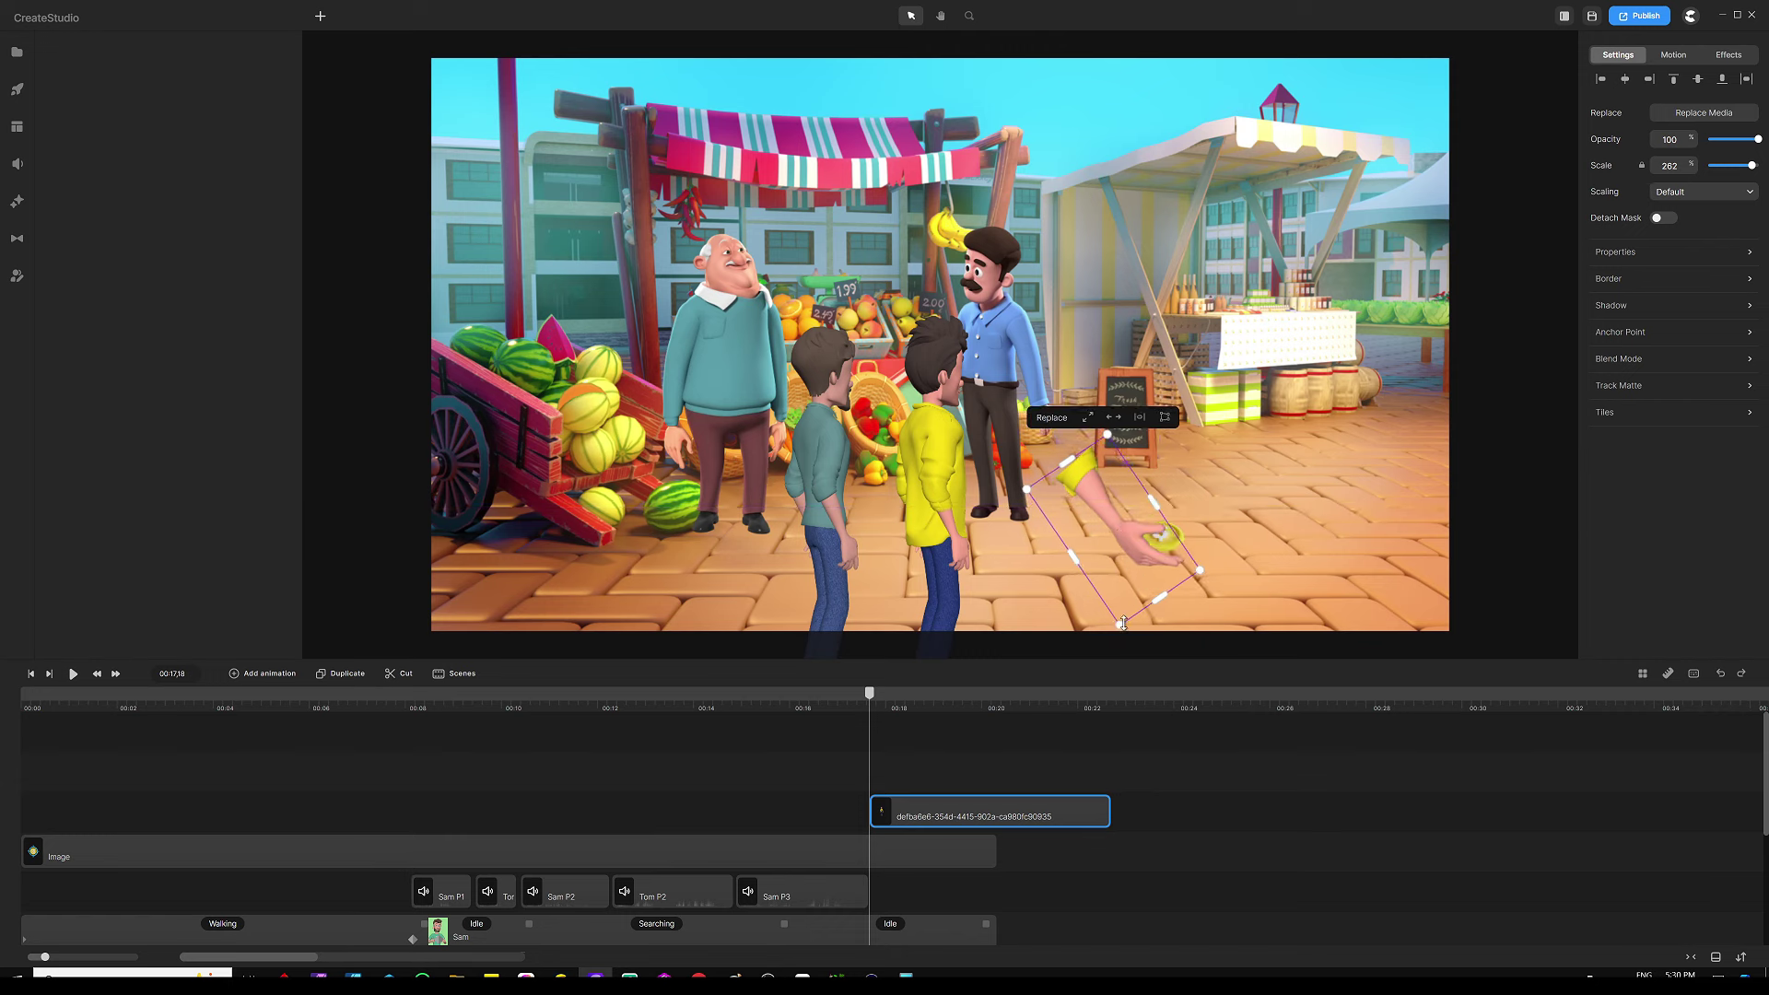
pyautogui.moveTo(1123, 624)
pyautogui.mouseDown()
pyautogui.moveTo(1123, 588)
pyautogui.moveTo(1124, 622)
pyautogui.mouseUp()
pyautogui.moveTo(1103, 498); pyautogui.dragTo(1103, 492)
pyautogui.scroll(5, 1168, 564)
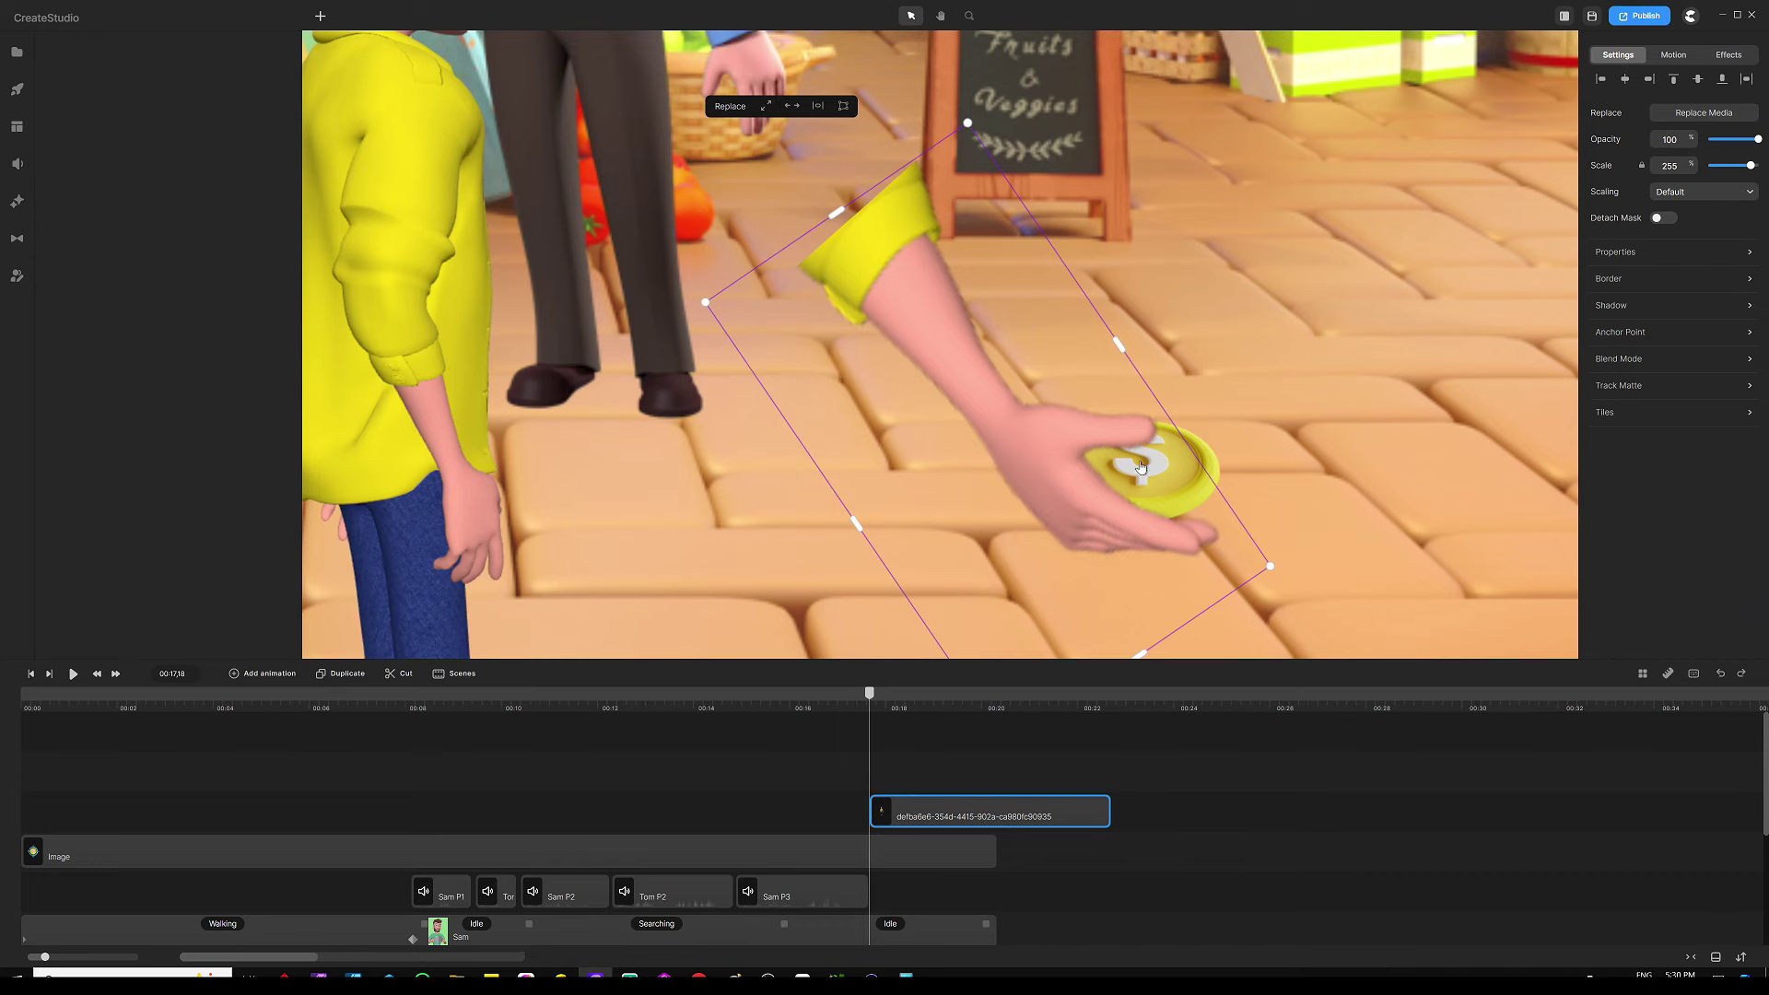
pyautogui.scroll(-5, 1141, 467)
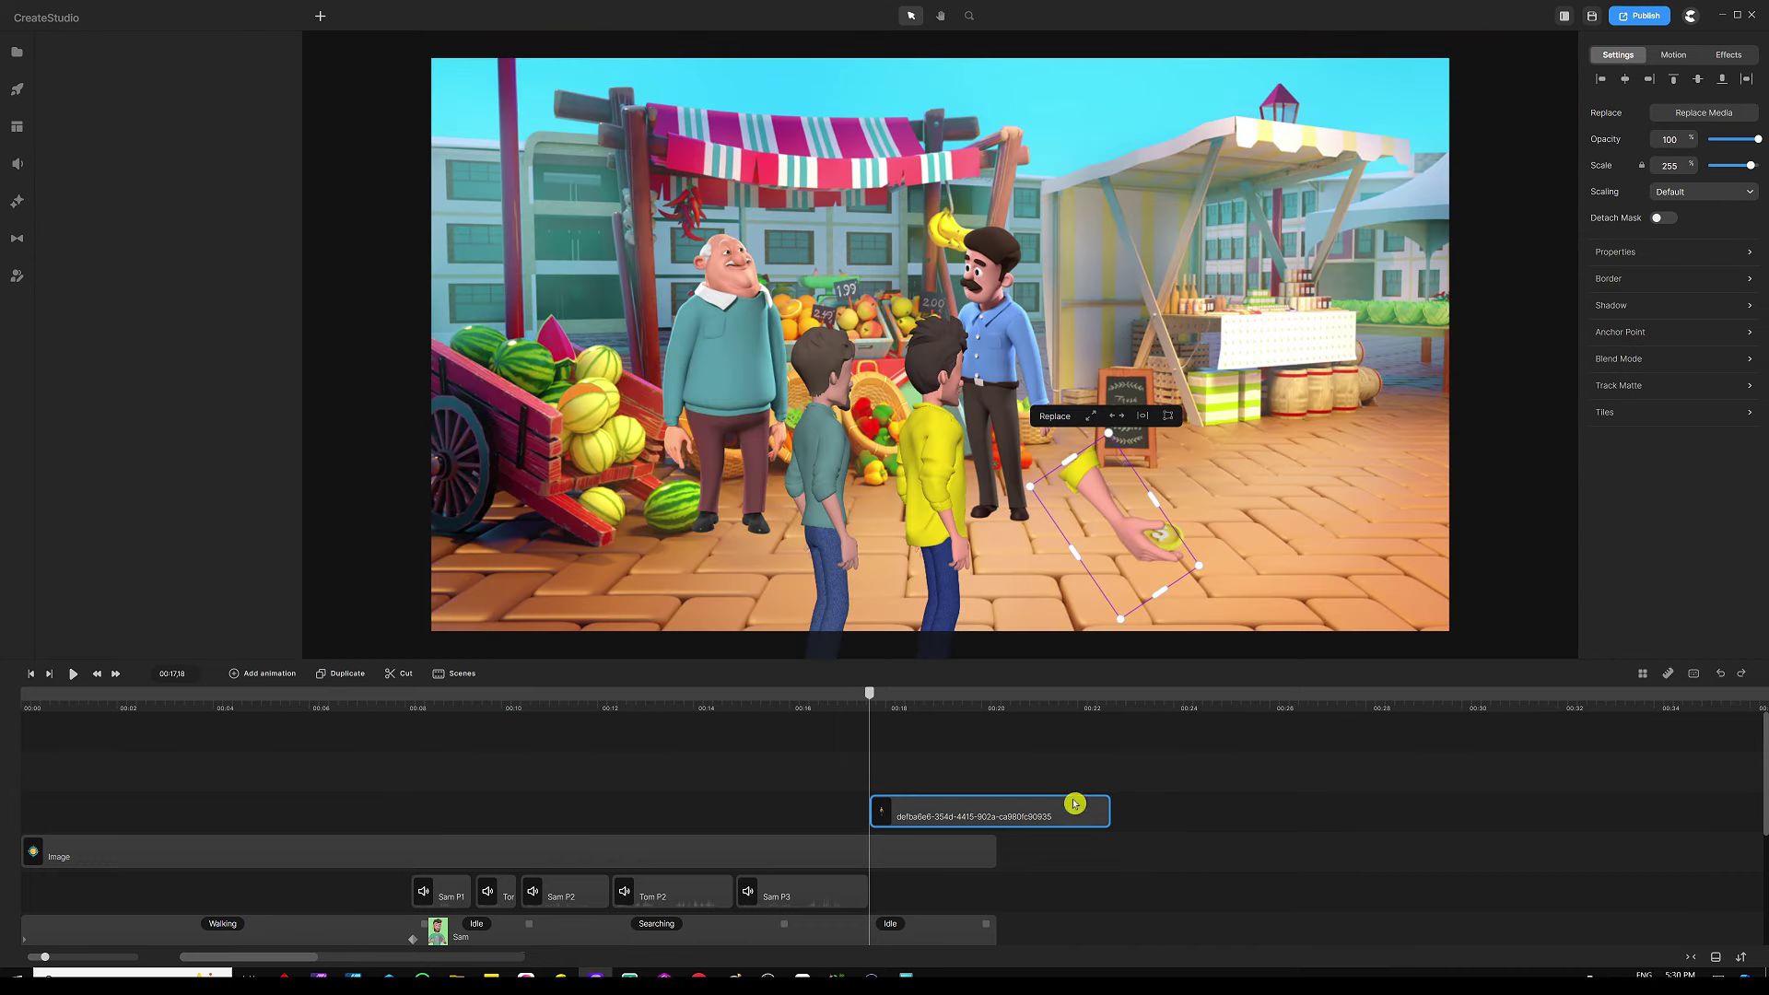
# Step: Trim the arm layer so that it ends together with the coin image layer
pyautogui.click(1106, 811)
pyautogui.click(1114, 830)
pyautogui.moveTo(1110, 811); pyautogui.dragTo(1001, 817)
pyautogui.click(934, 732)
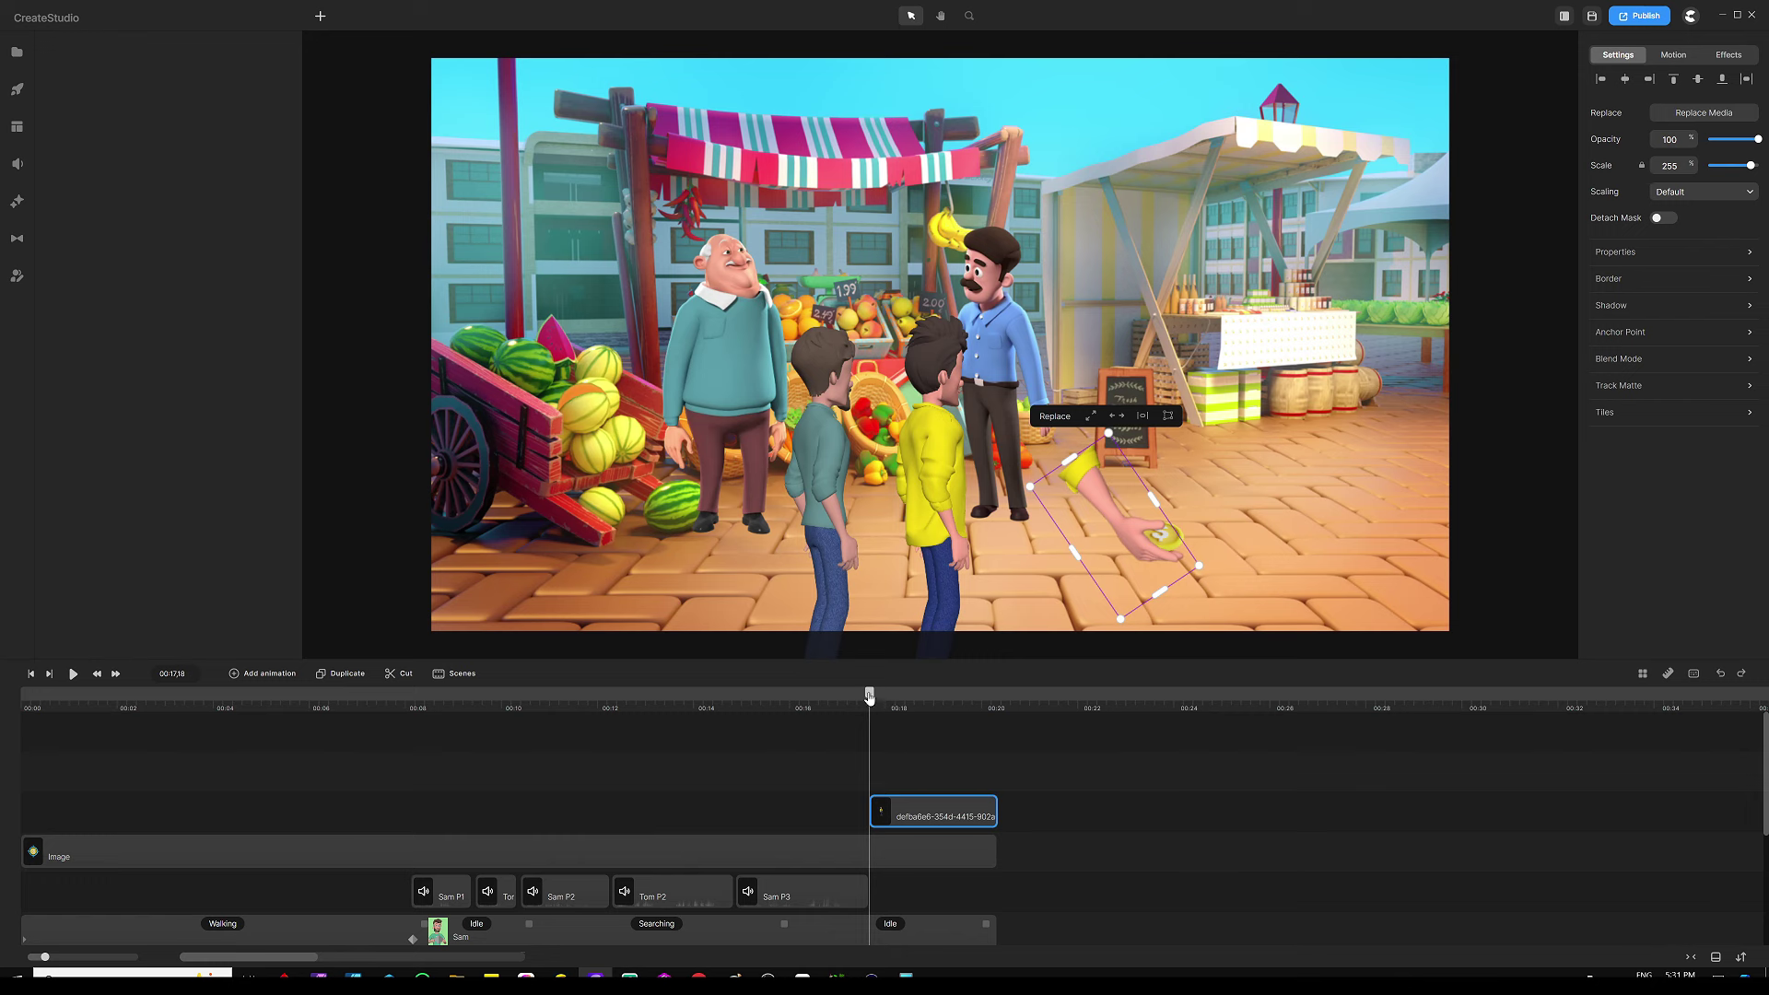
# Step: Add a position animation to the masked arm layer at about 17 seconds
pyautogui.moveTo(869, 697); pyautogui.dragTo(873, 698)
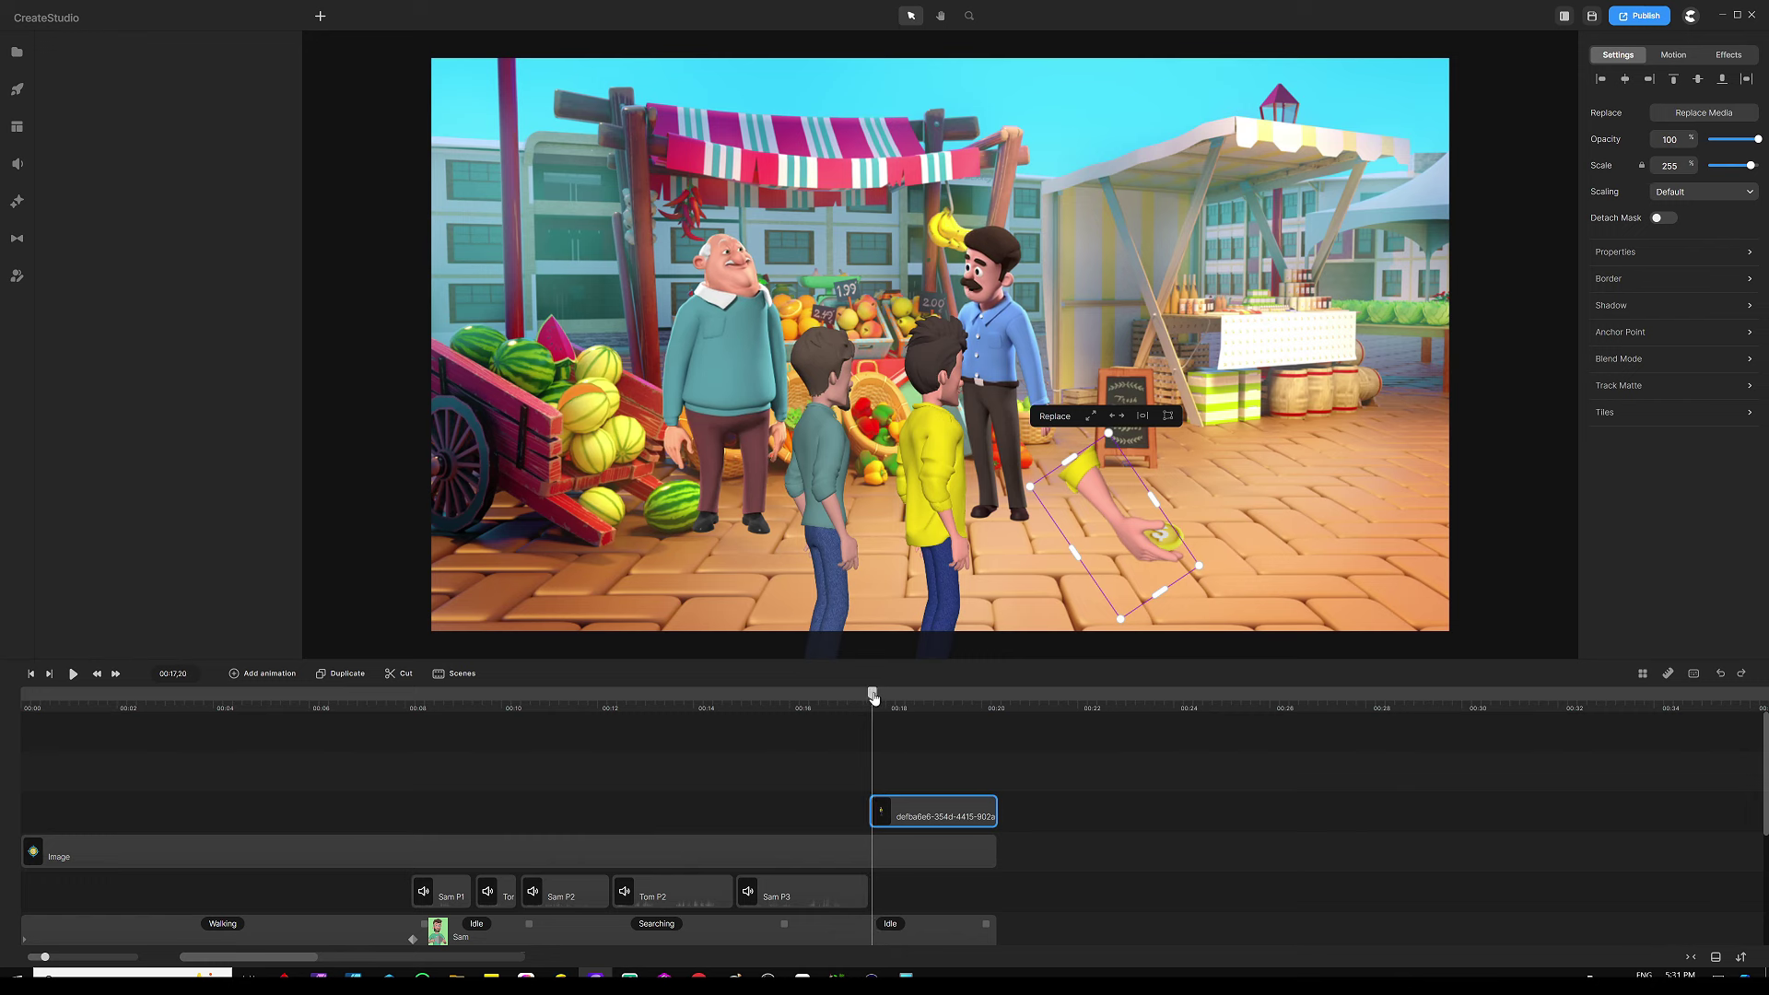
pyautogui.click(262, 674)
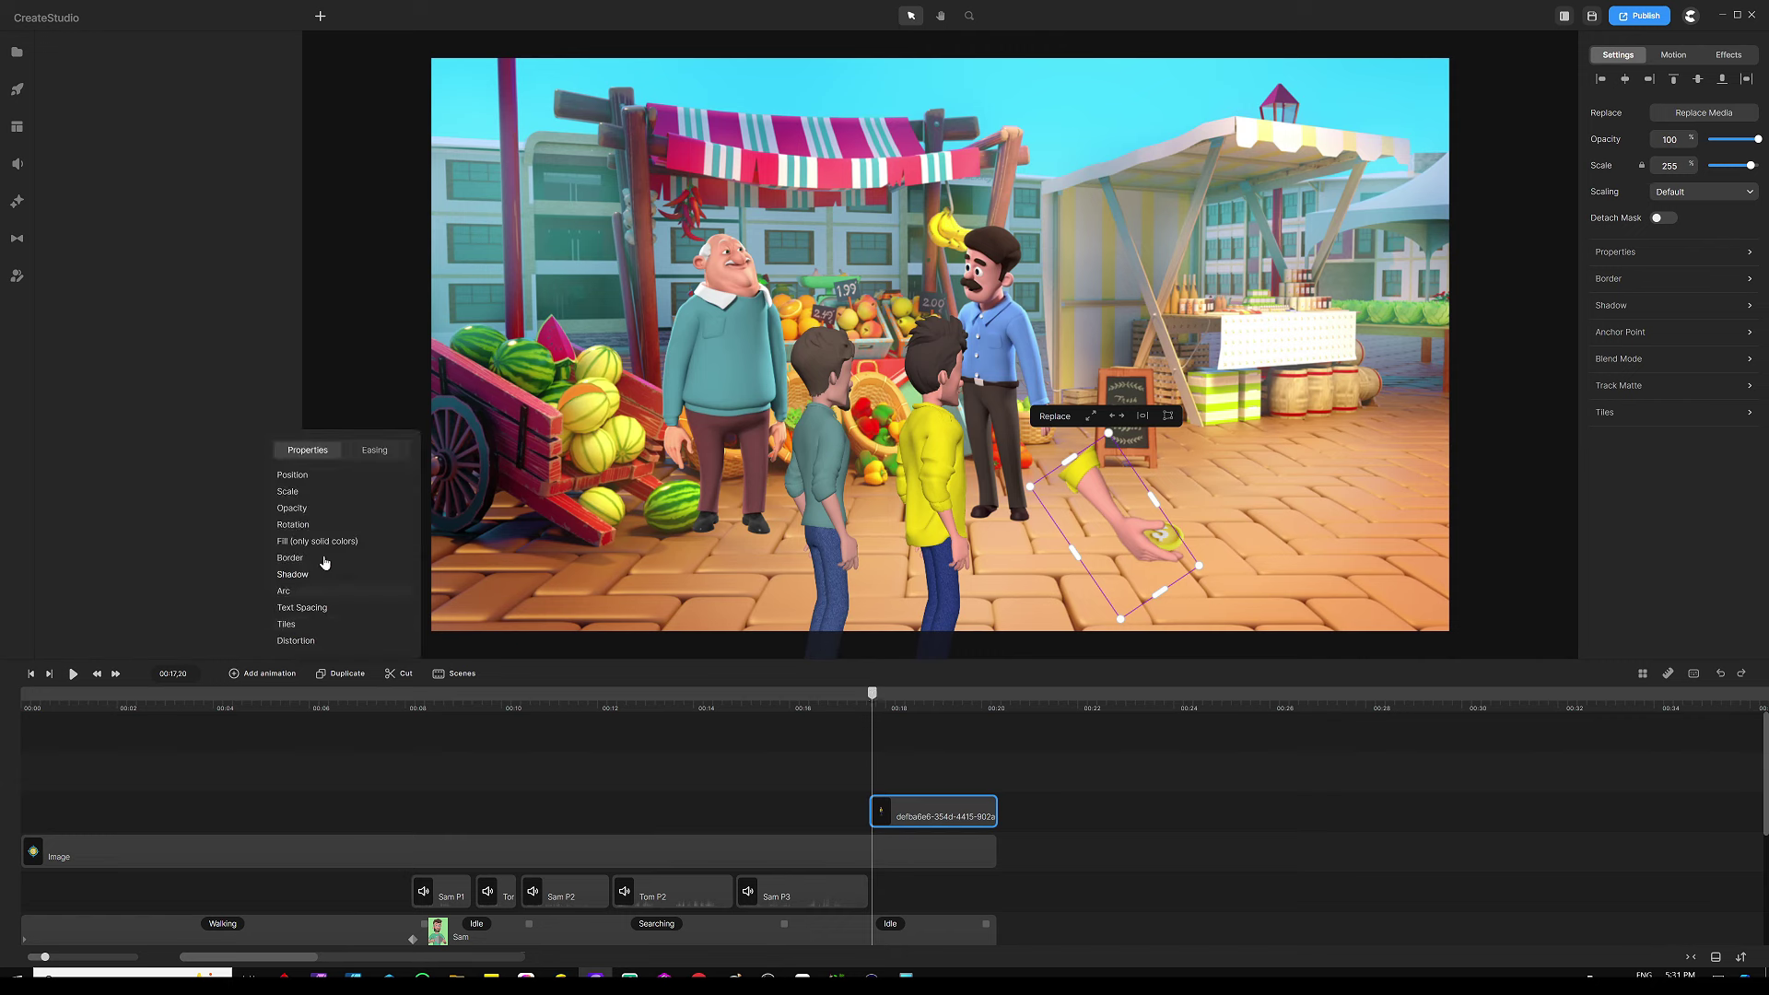
pyautogui.click(779, 752)
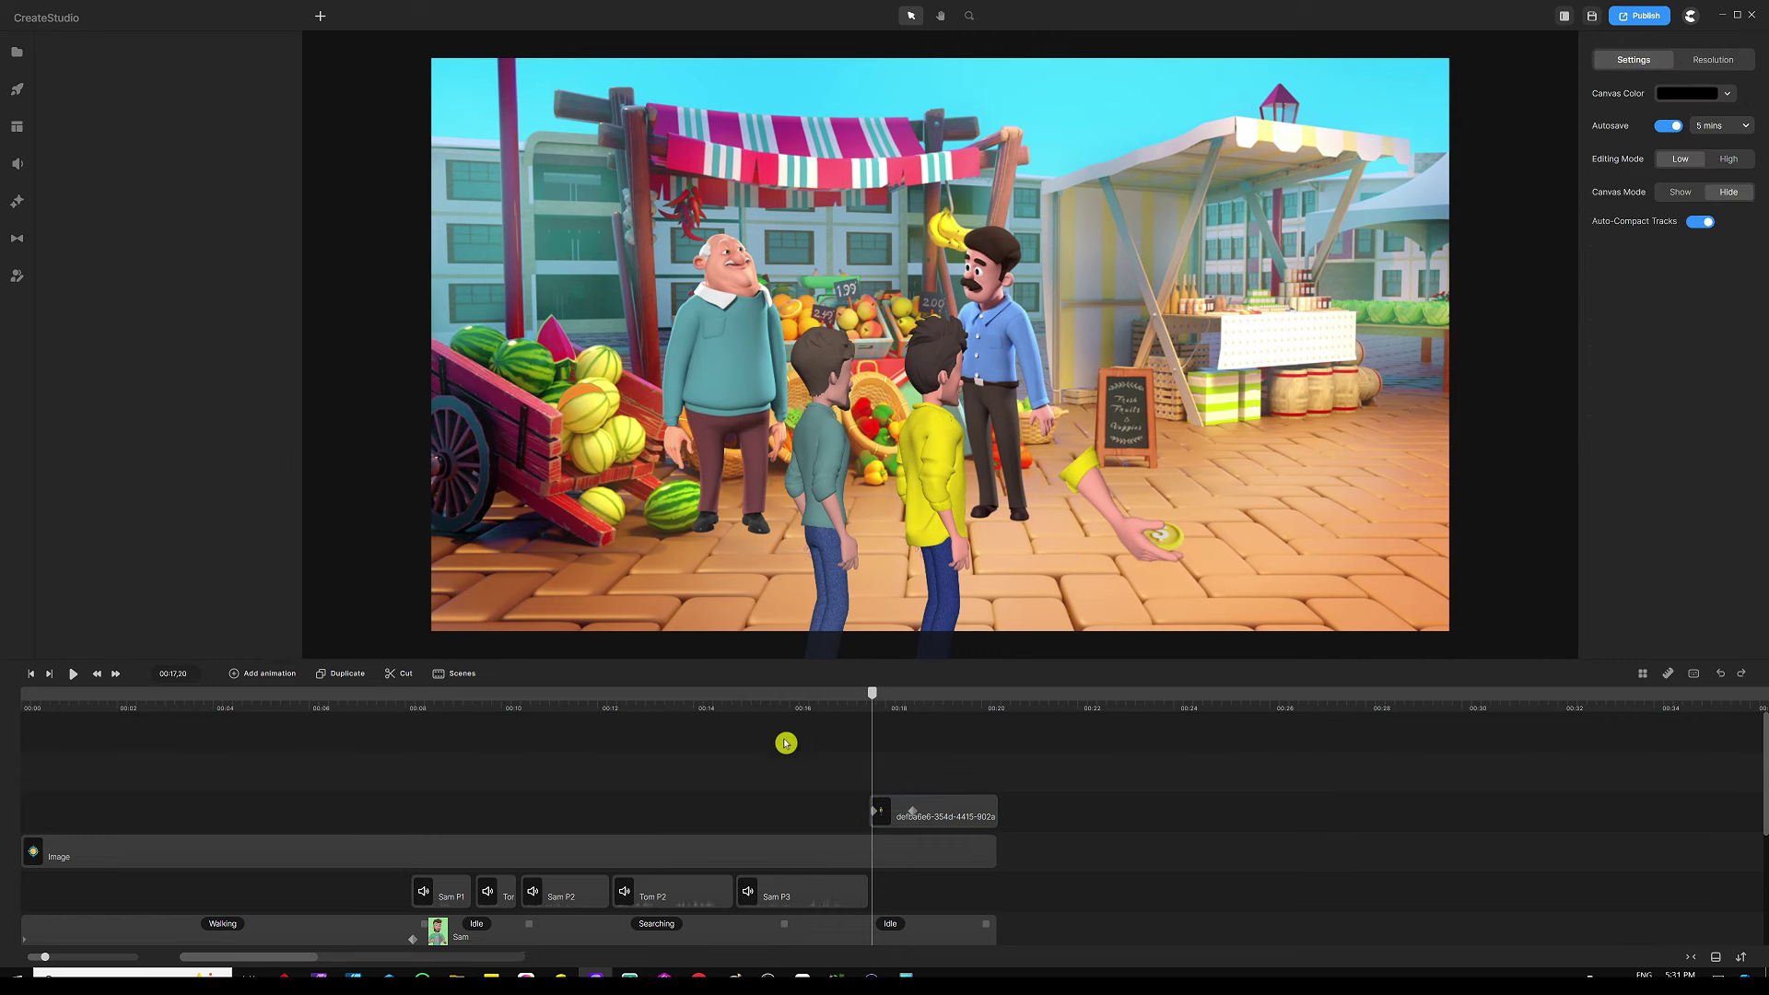
pyautogui.click(919, 823)
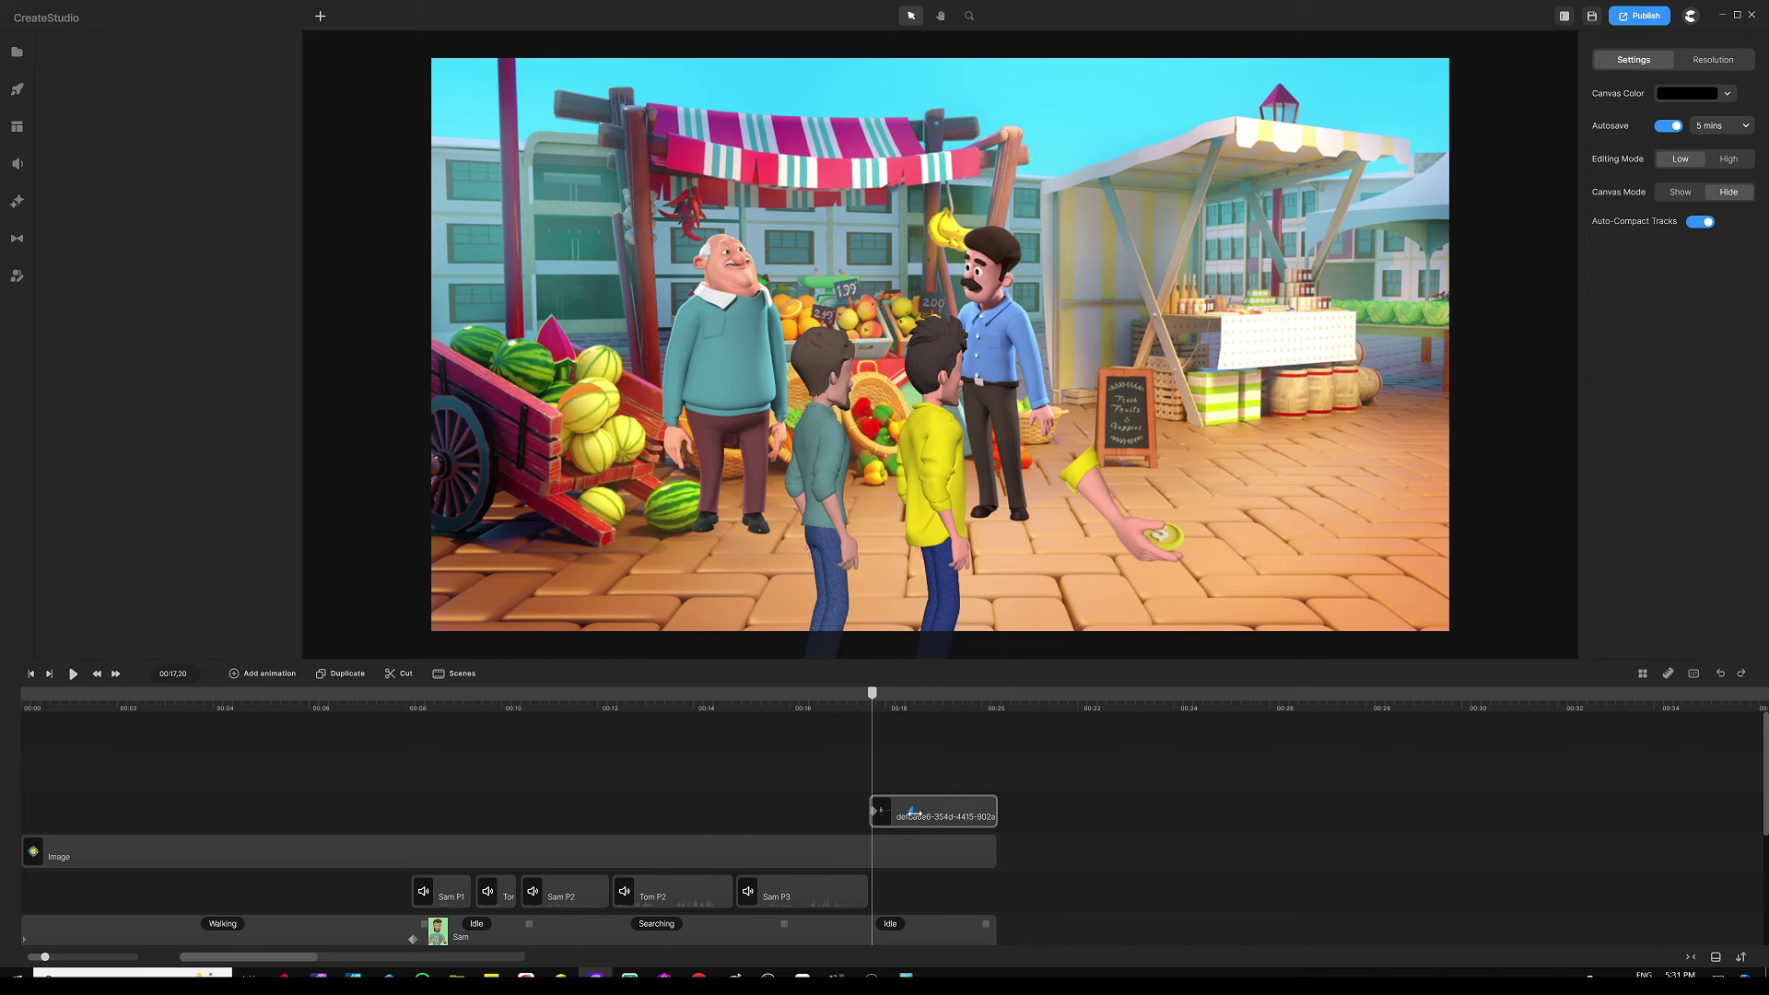
pyautogui.rightClick(878, 818)
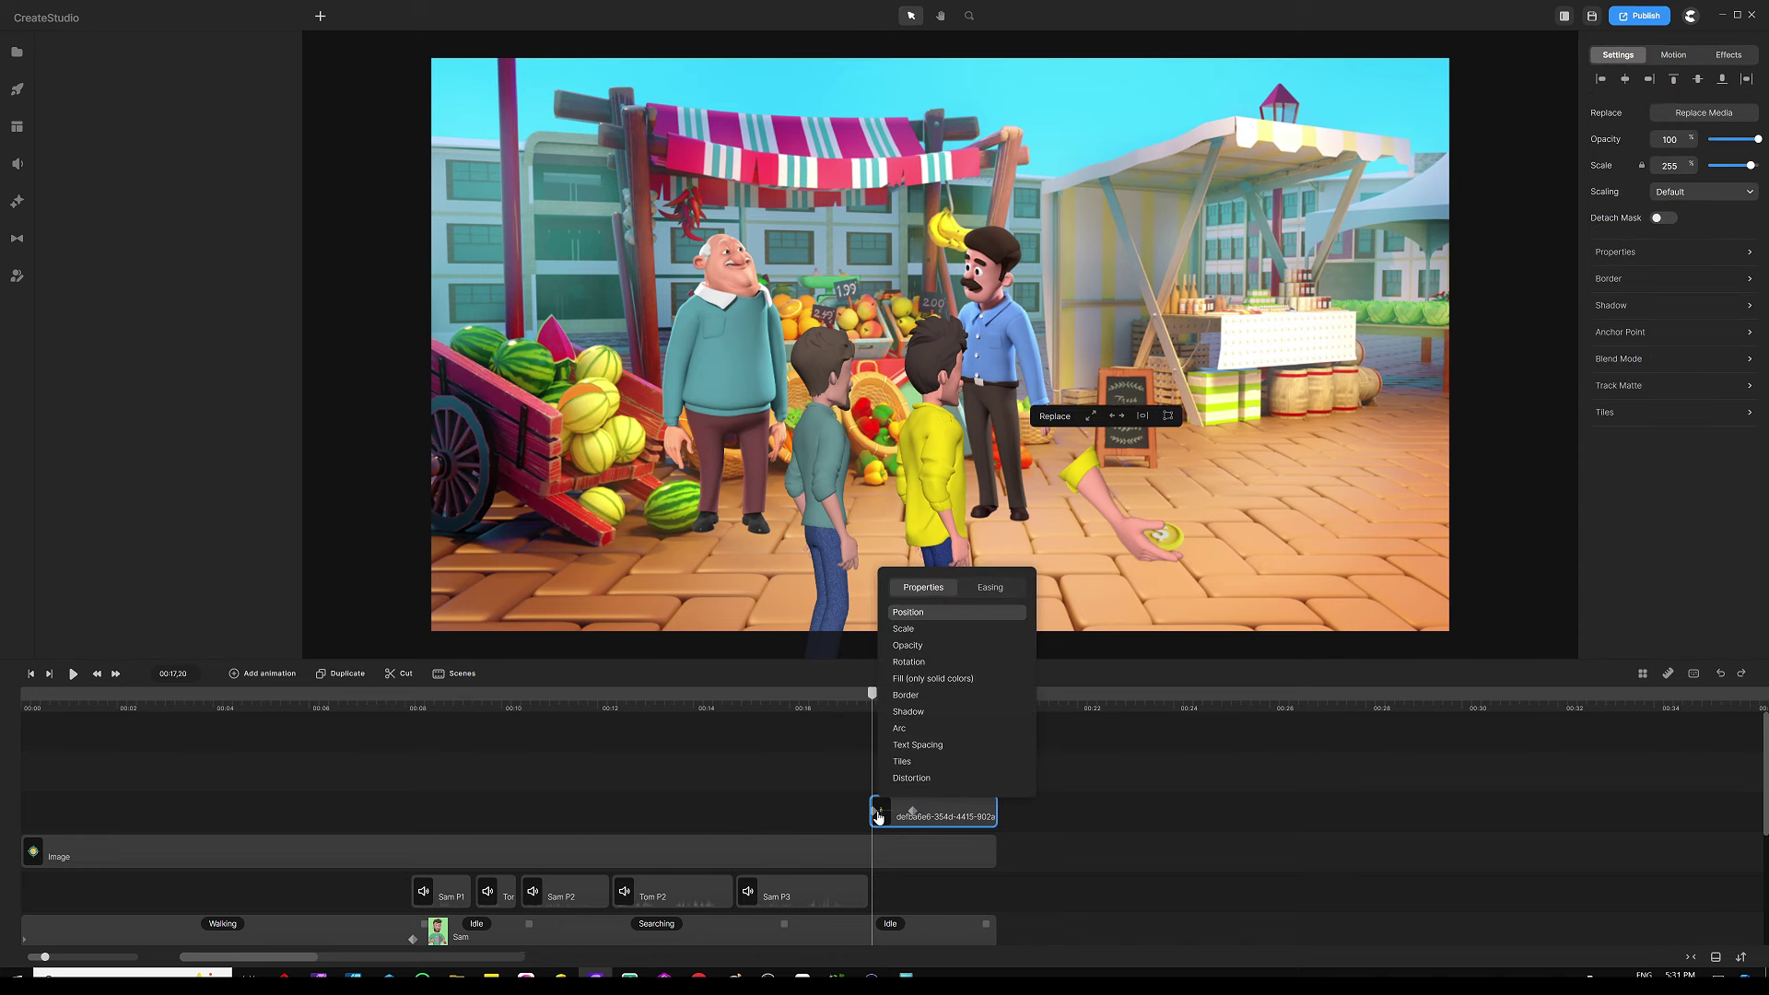
pyautogui.click(824, 781)
# Step: Move the arm up beside the mustached man at its first position keyframe, and scrub through the reach down to the coin
pyautogui.scroll(2, 1034, 701)
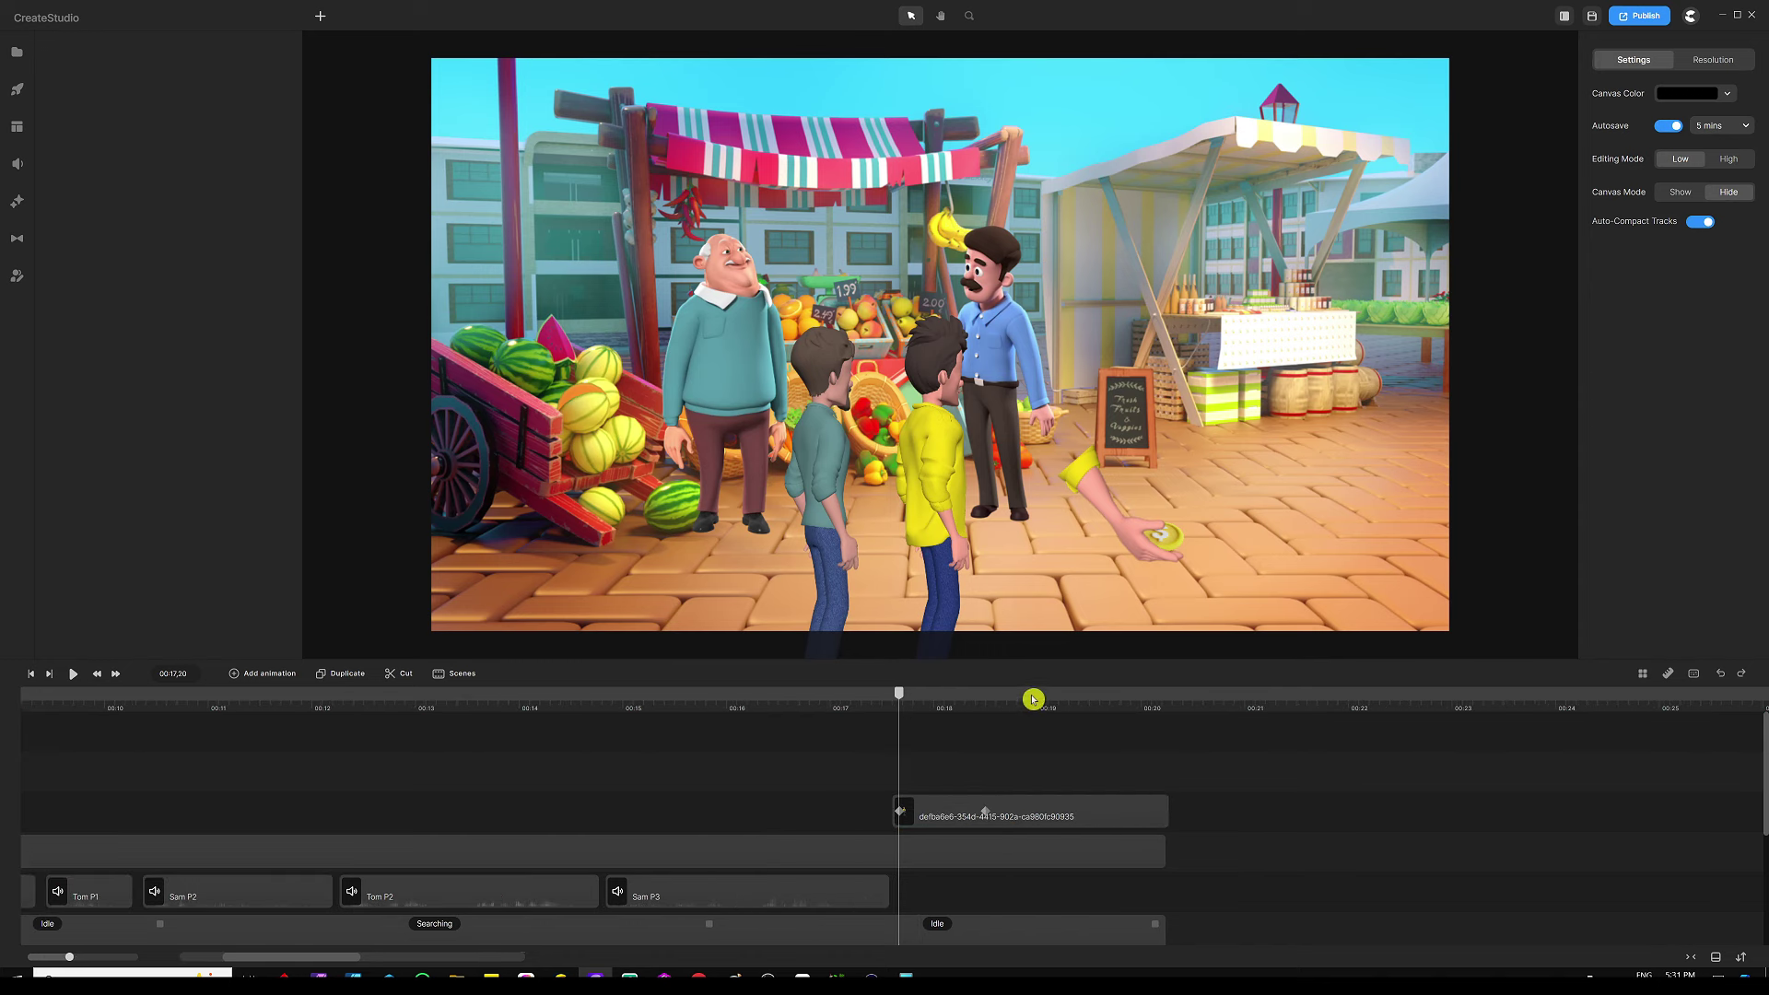
pyautogui.click(902, 813)
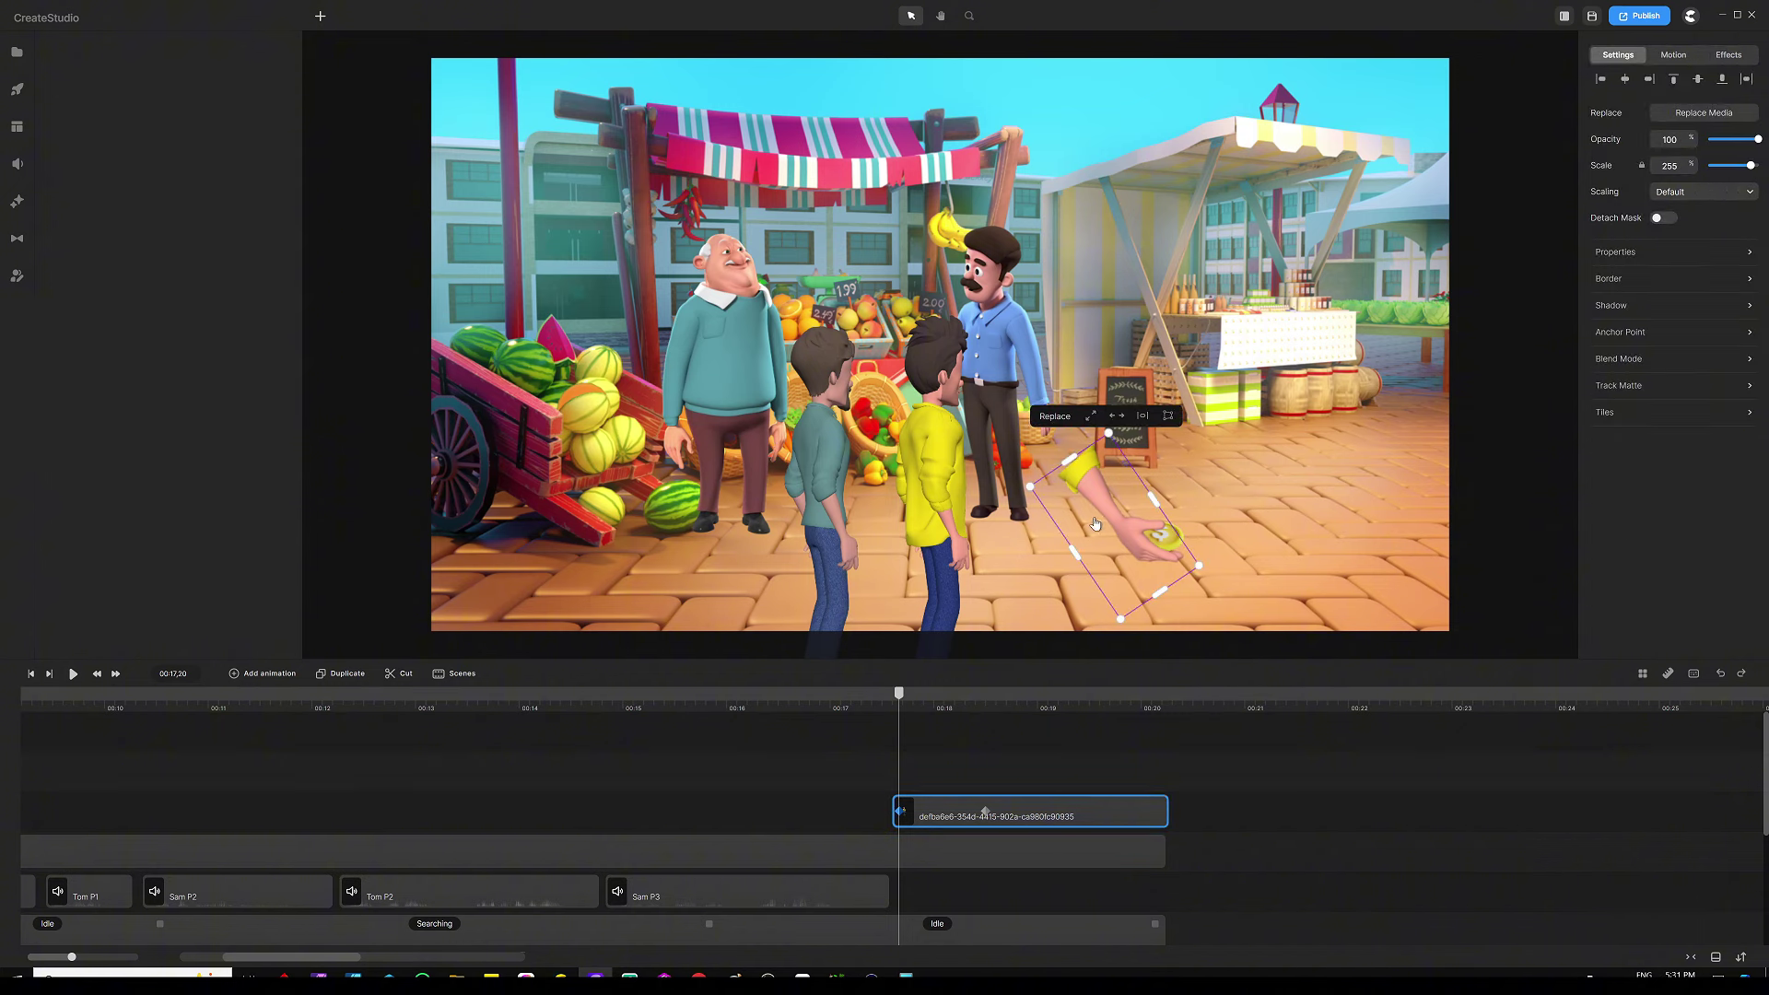
pyautogui.moveTo(1118, 525); pyautogui.dragTo(896, 272)
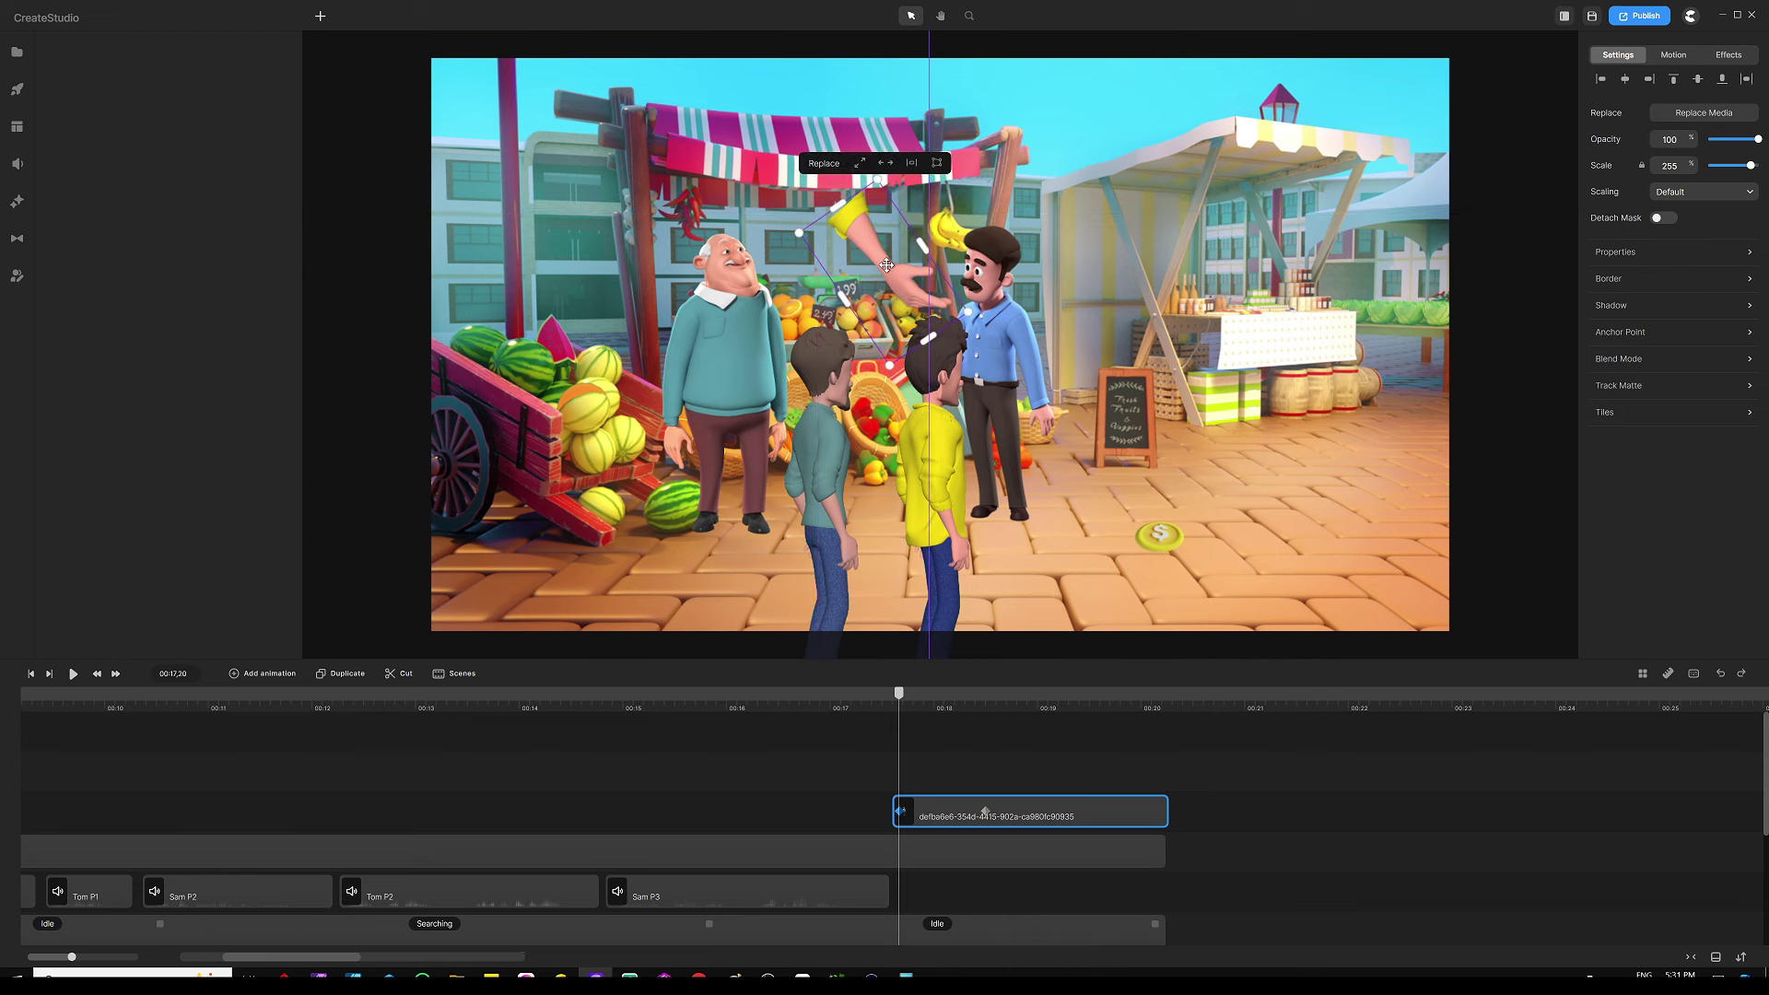
pyautogui.click(903, 689)
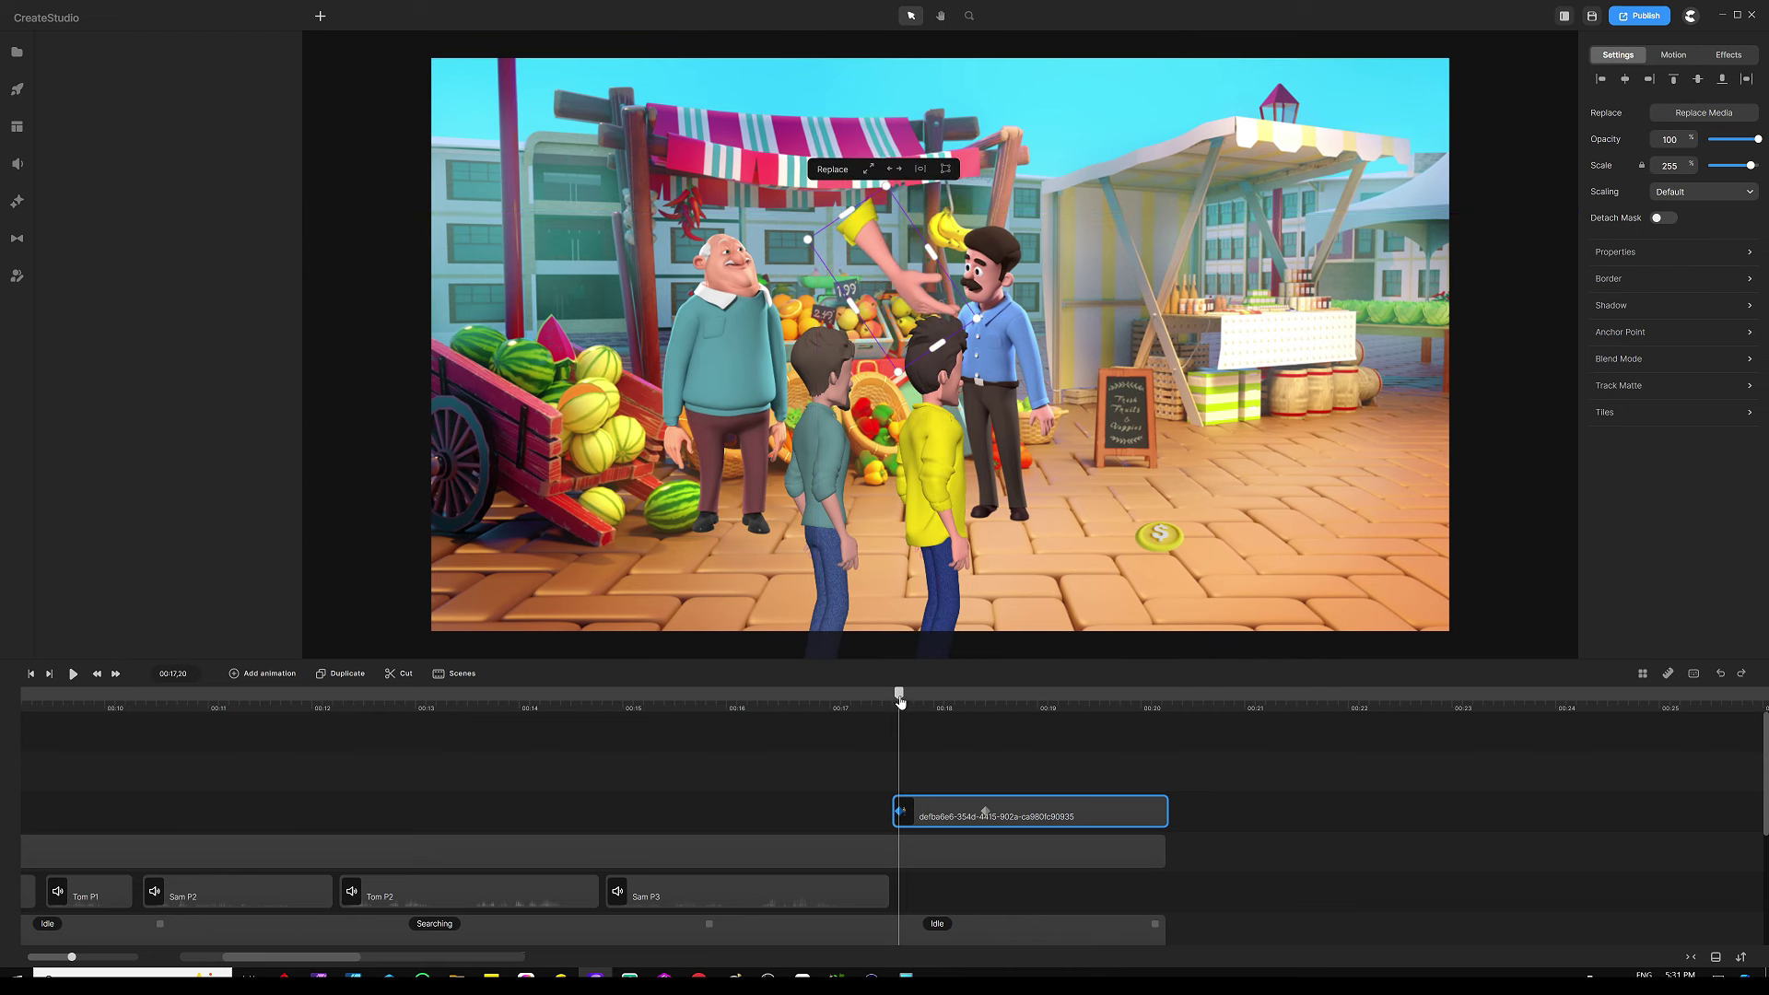
pyautogui.moveTo(900, 701); pyautogui.dragTo(993, 702)
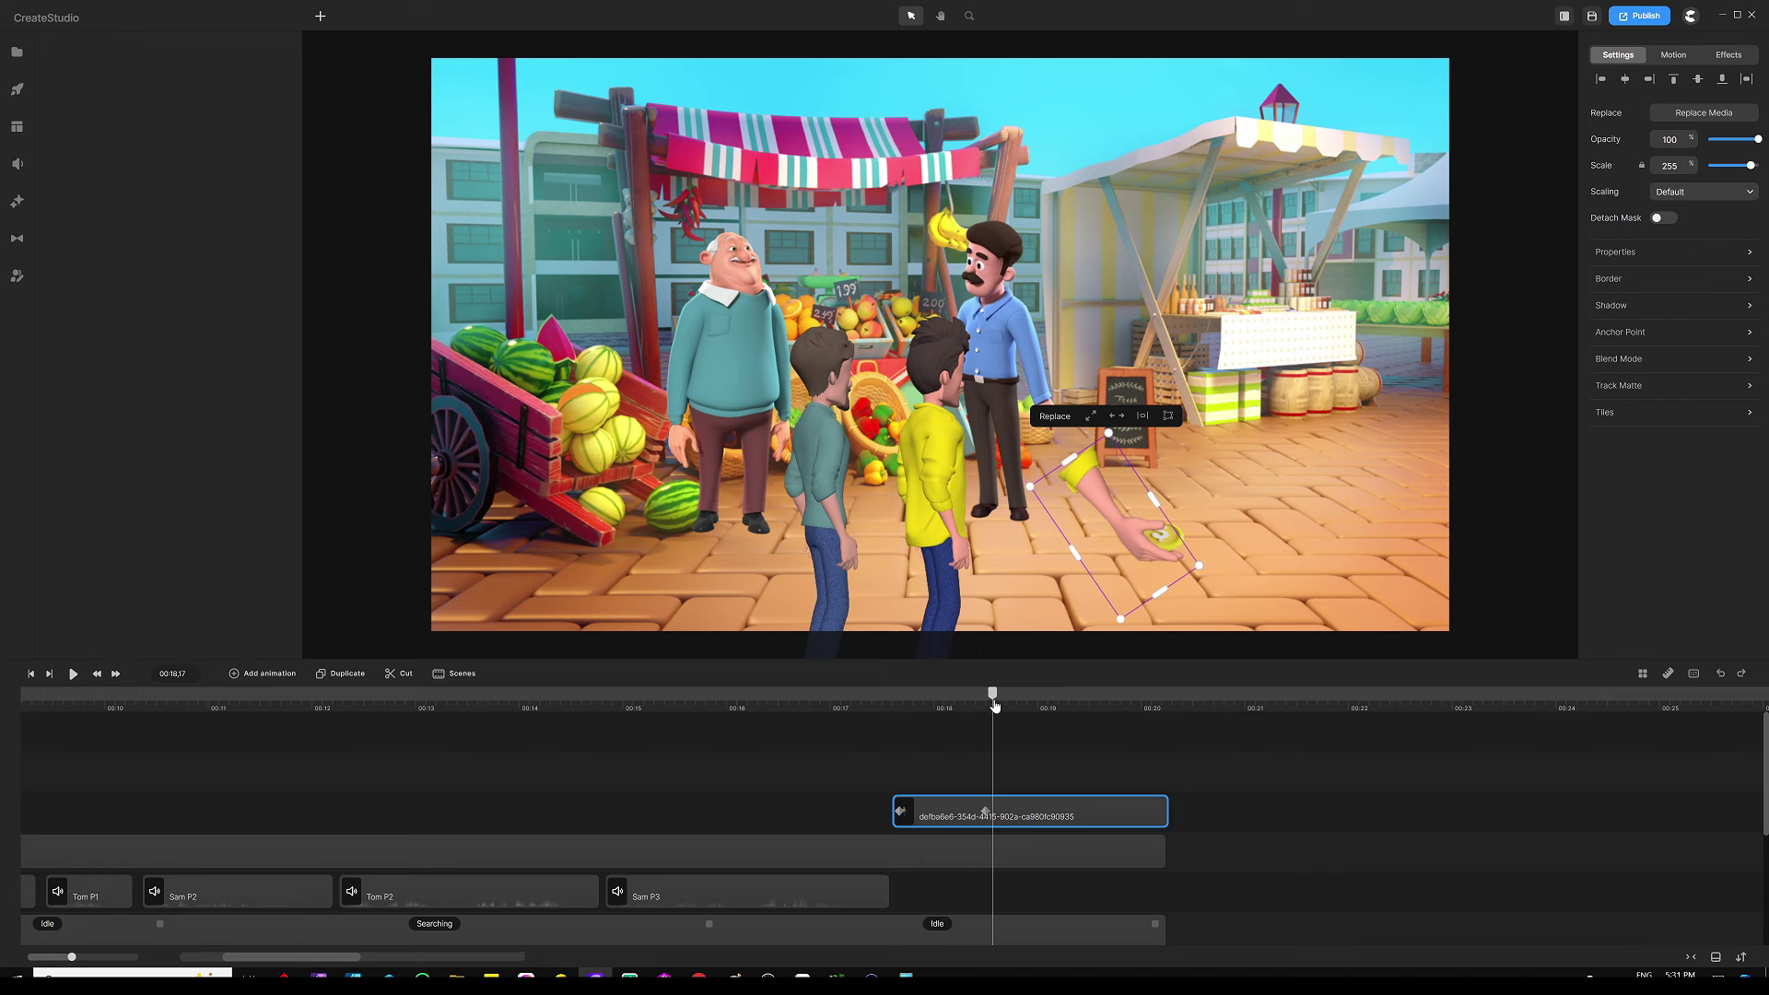
pyautogui.moveTo(995, 701); pyautogui.dragTo(989, 702)
pyautogui.moveTo(987, 701); pyautogui.dragTo(992, 699)
# Step: Group the masked arm layer with the coin image layer
pyautogui.moveTo(1038, 779); pyautogui.dragTo(1013, 855)
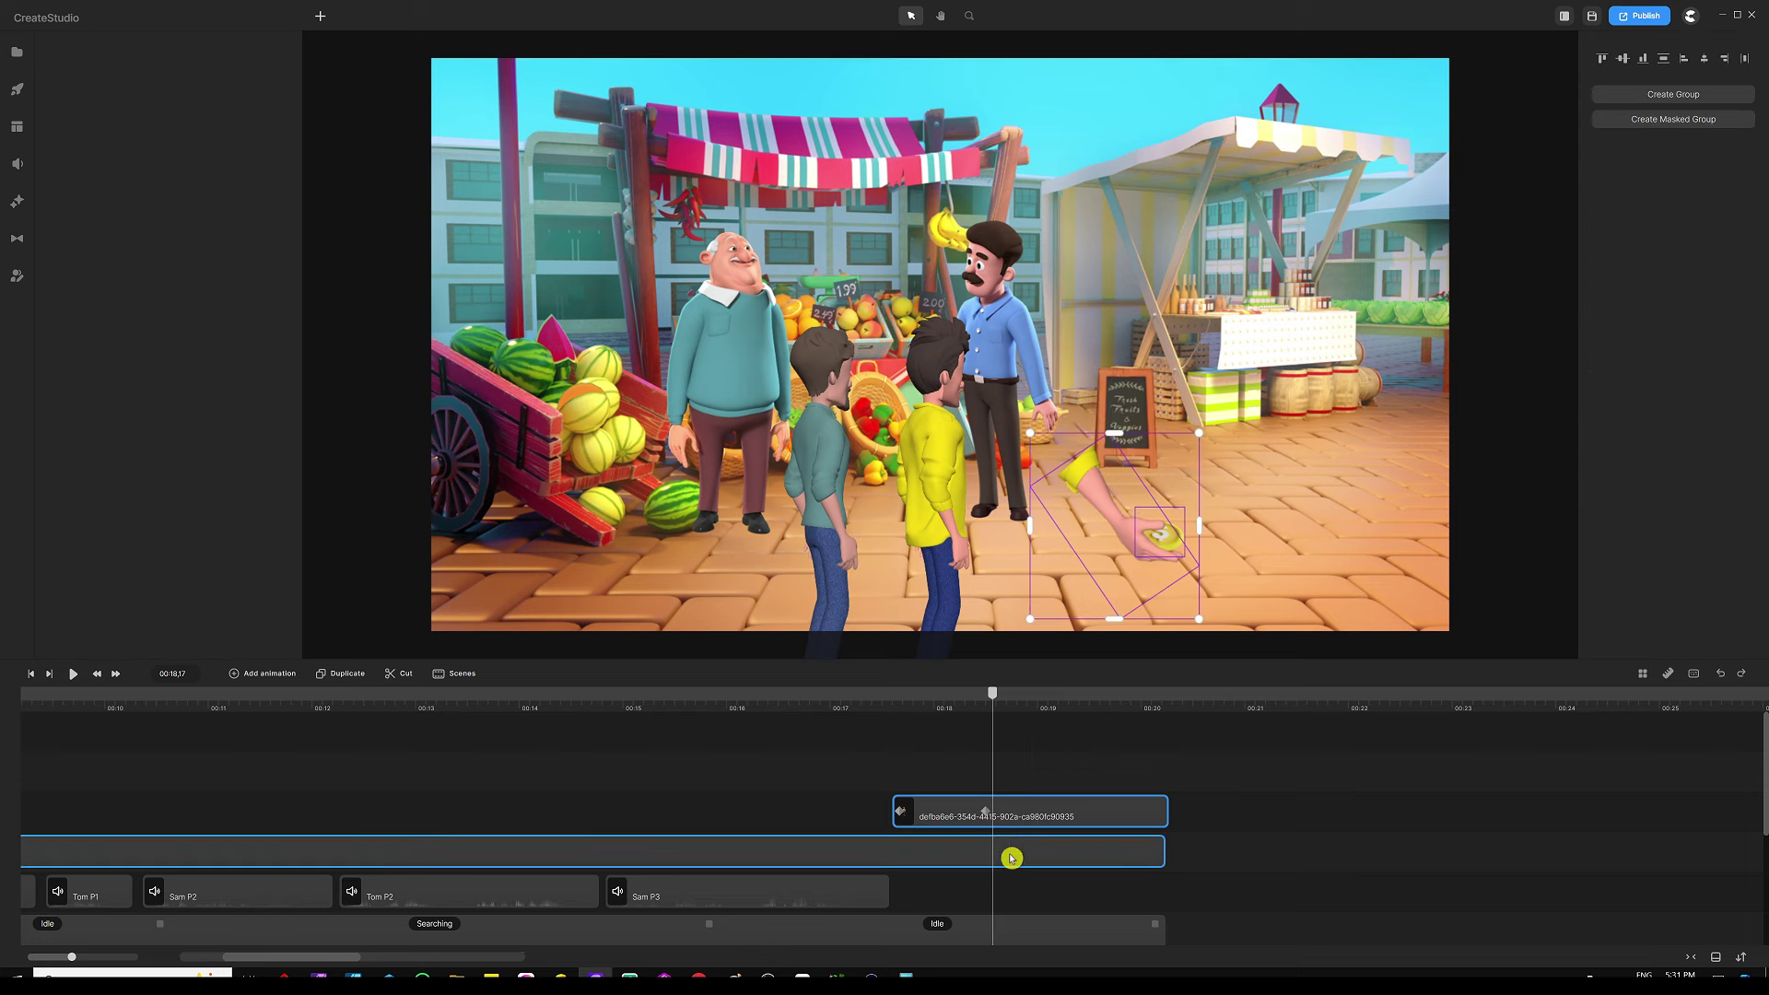
pyautogui.rightClick(1017, 855)
pyautogui.click(1039, 793)
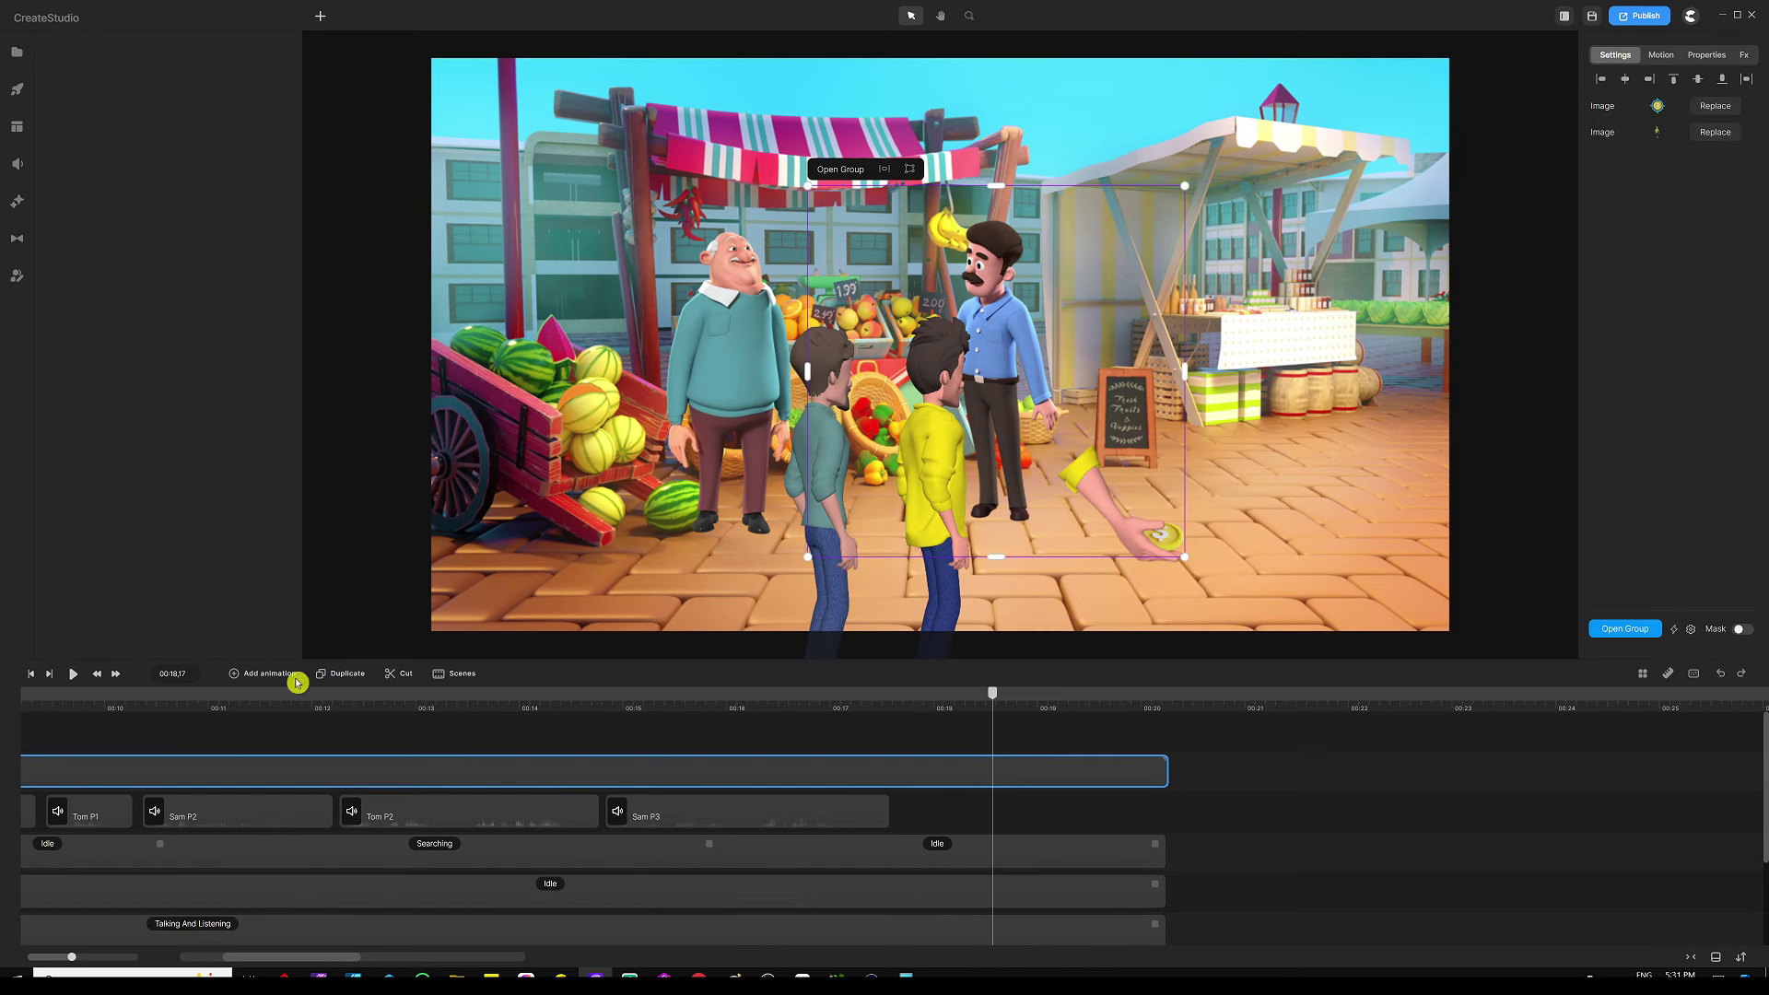
# Step: Add a position animation to the arm-and-coin group from about 18 to 19 seconds, ending beyond the canvas's upper-left edge
pyautogui.click(263, 676)
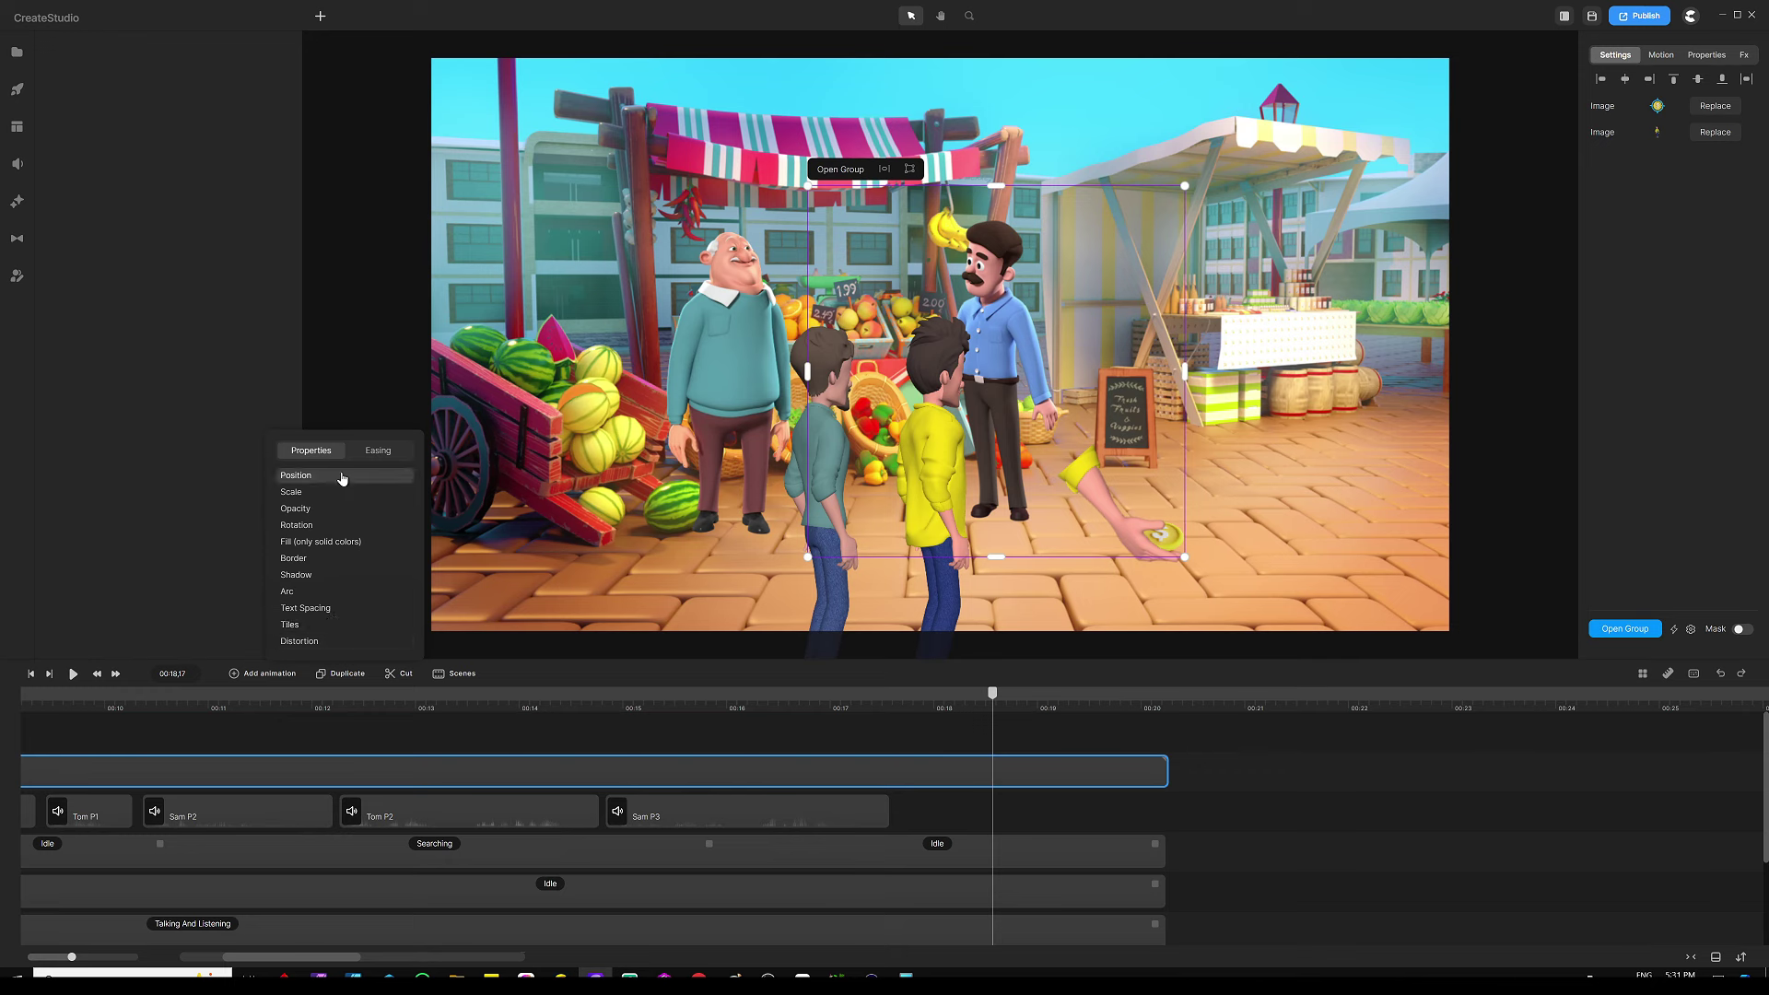
pyautogui.click(1082, 811)
pyautogui.click(1078, 771)
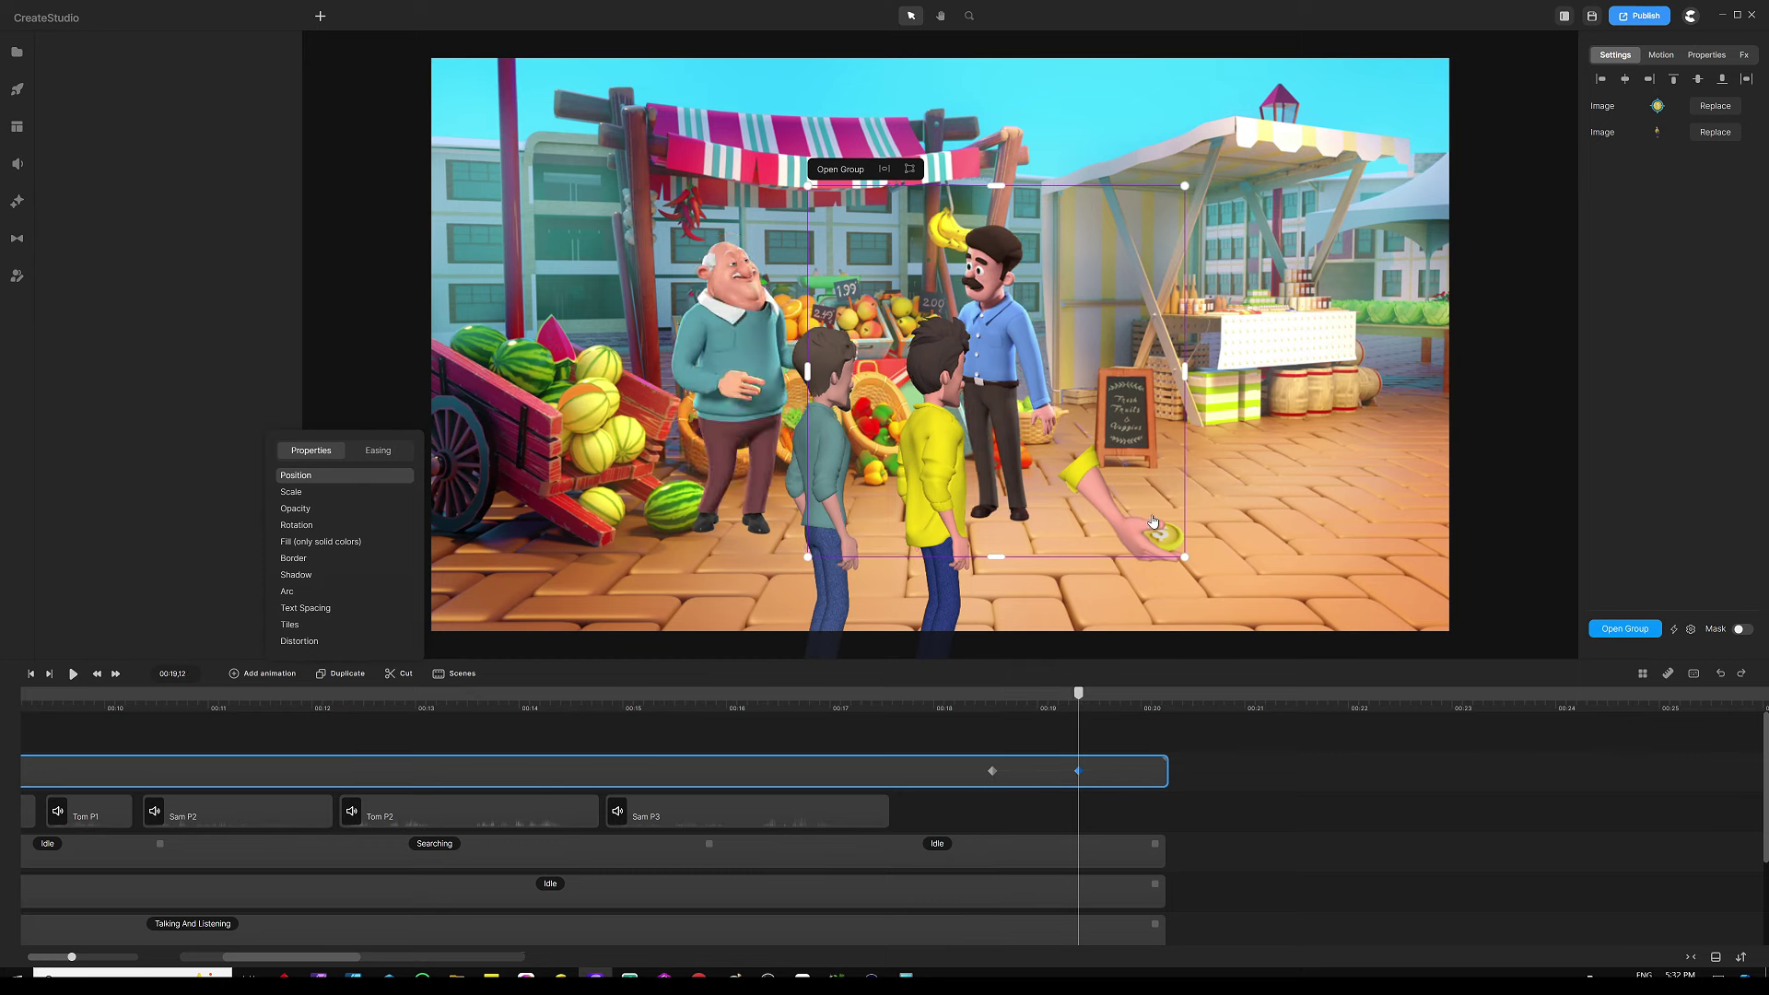
pyautogui.moveTo(1152, 522); pyautogui.dragTo(632, 19)
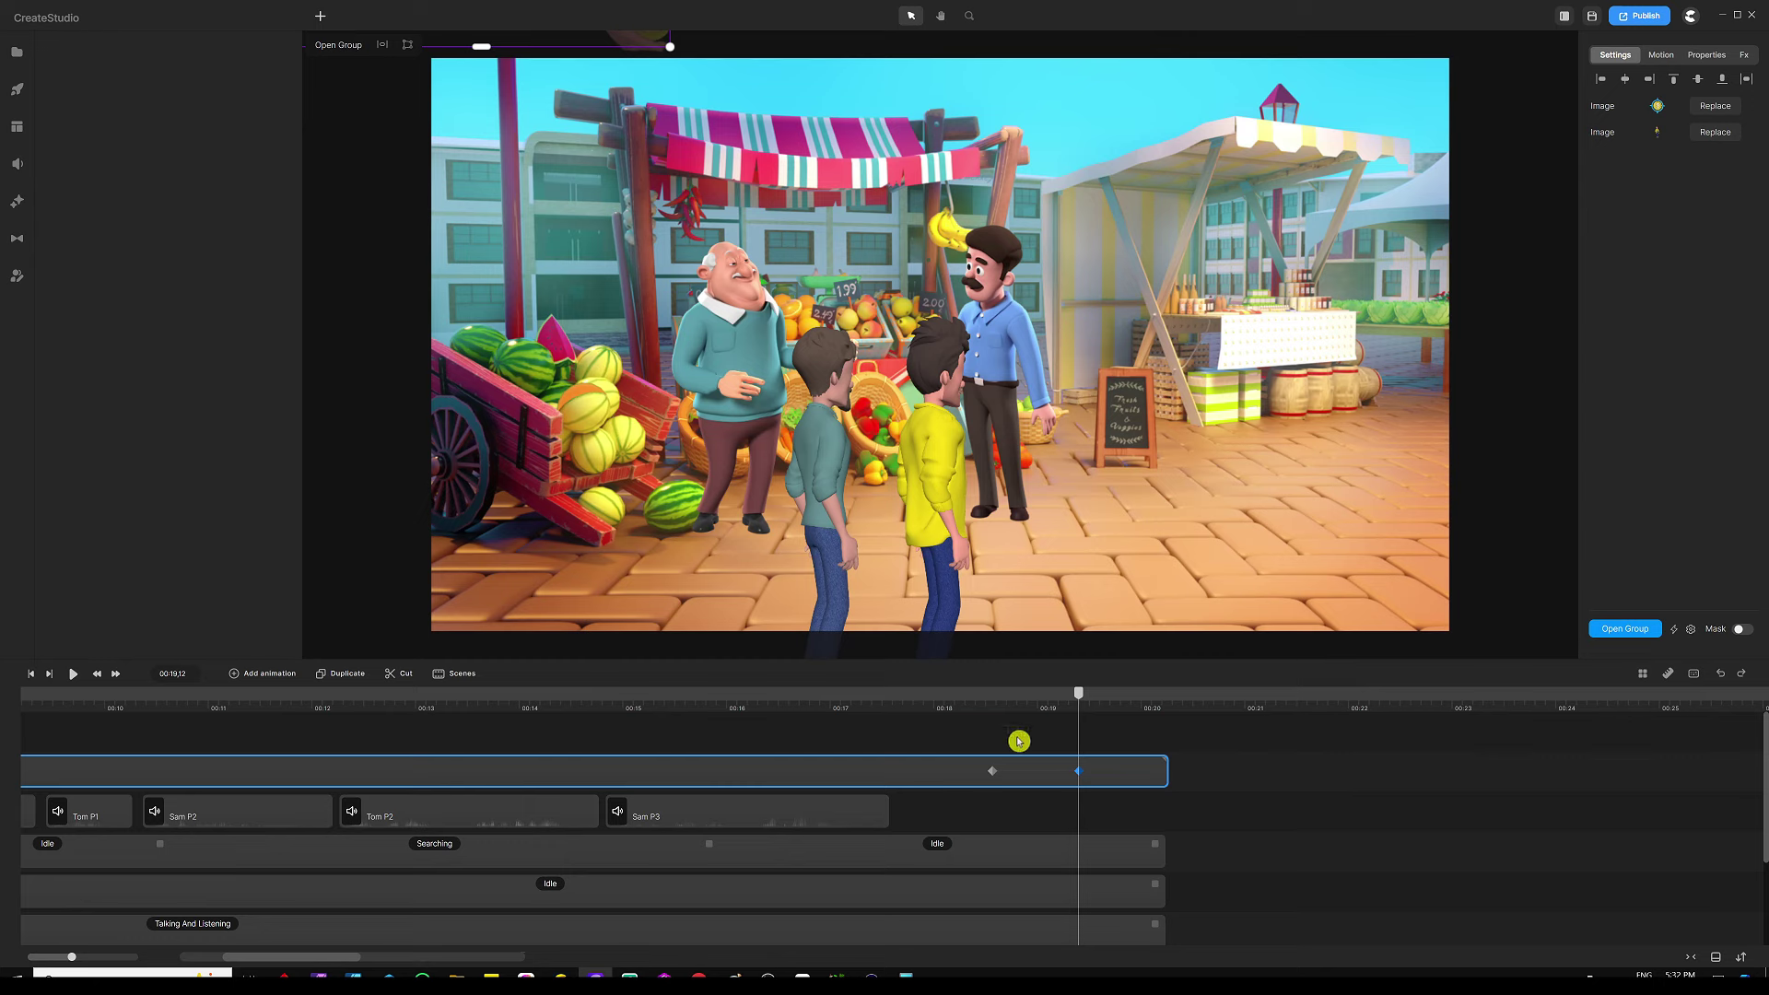
# Step: Play back the coin pickup animation from about 17 seconds to check the arm and coin movement
pyautogui.moveTo(1060, 701); pyautogui.dragTo(871, 700)
pyautogui.press('space')
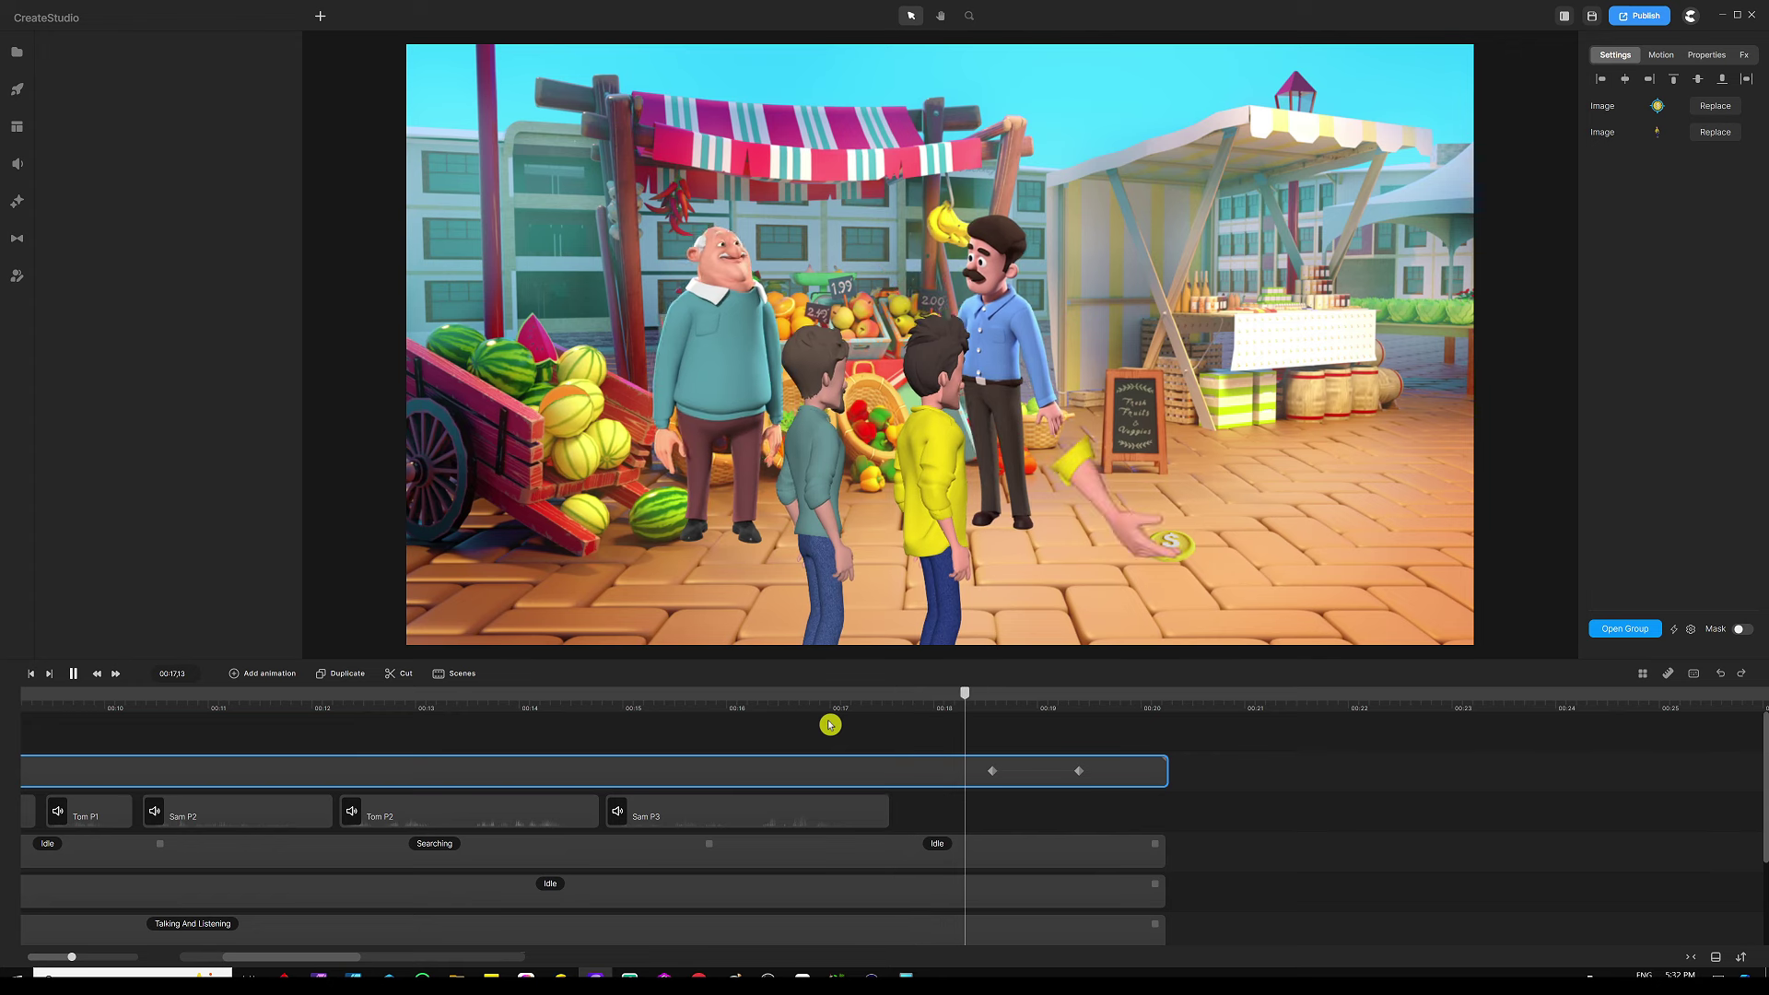
pyautogui.press('space')
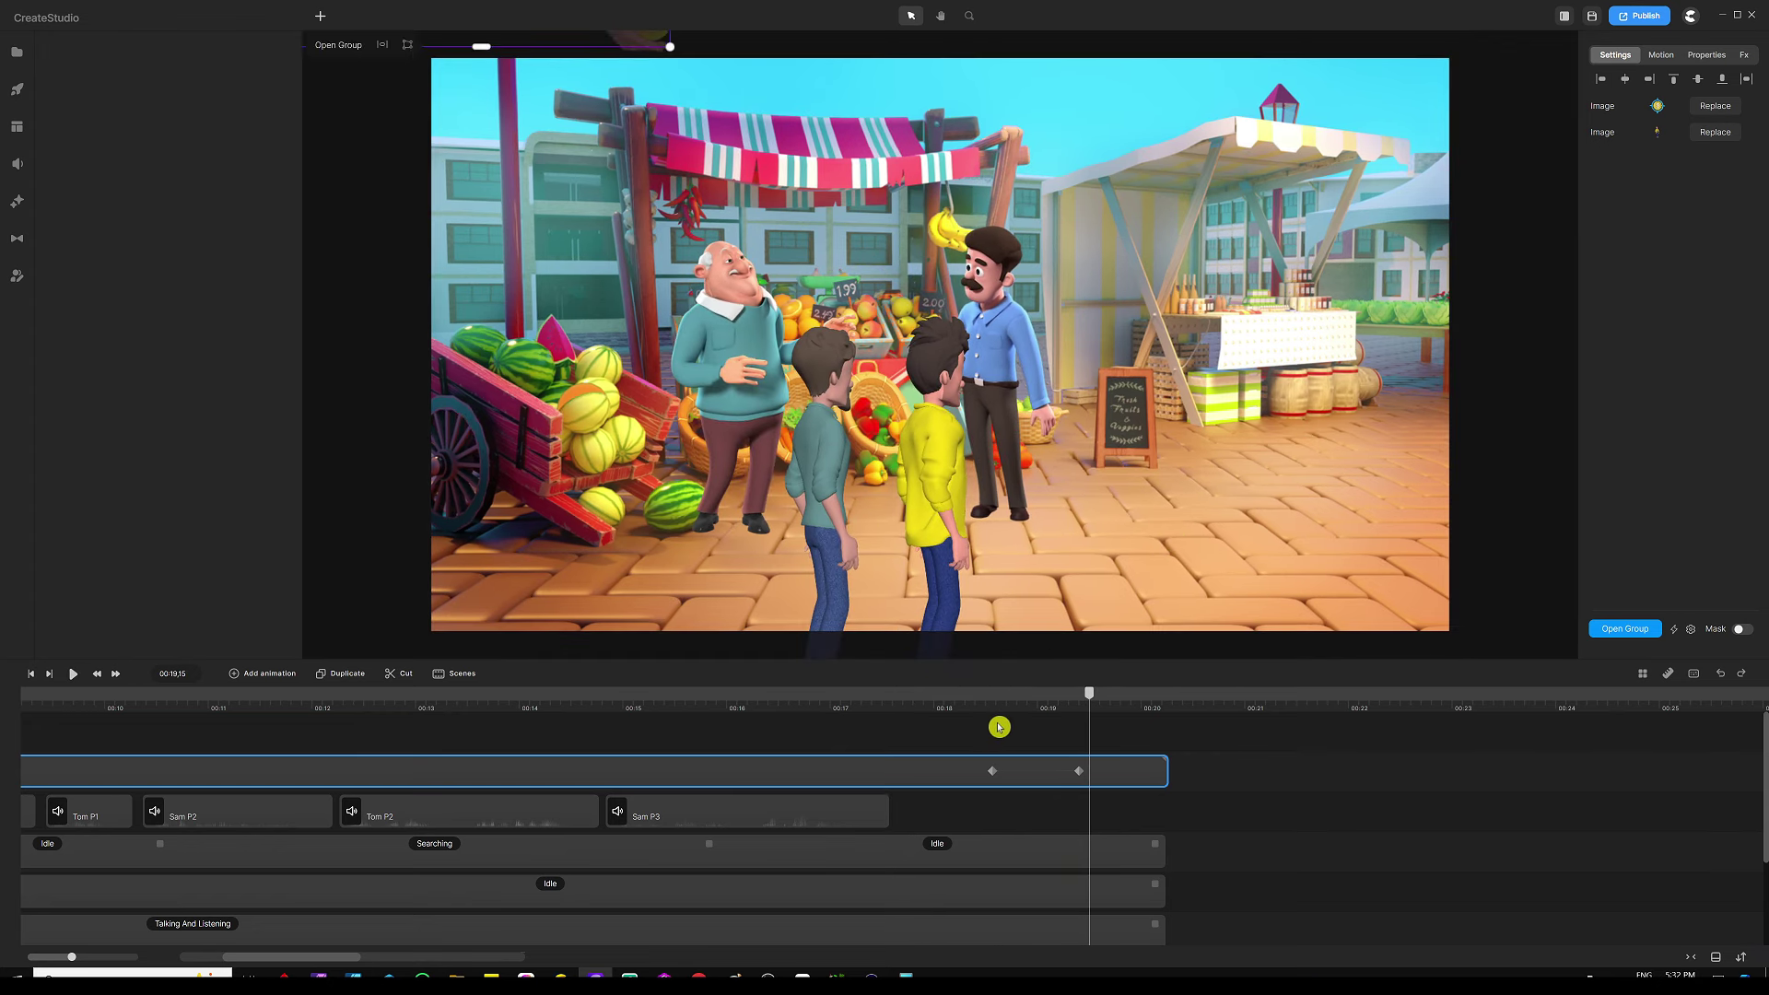
pyautogui.click(1000, 727)
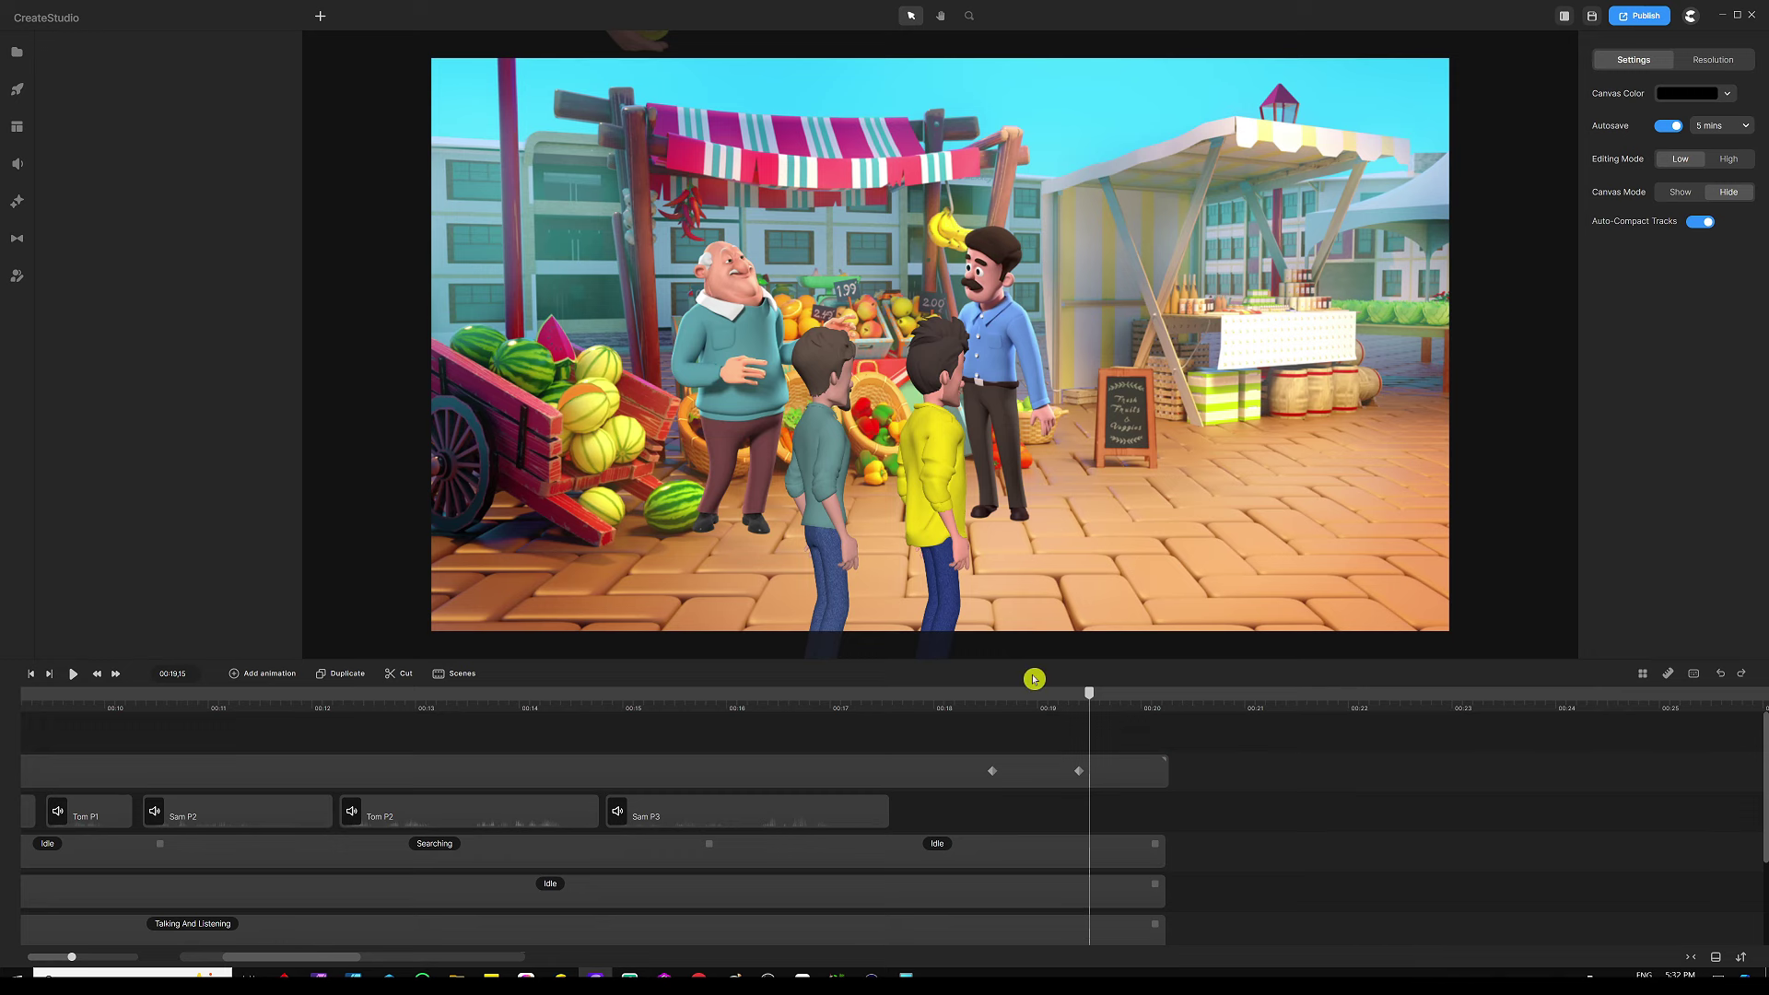
# Step: Return to the start of the timeline and add the Camera component to the scene
pyautogui.press('Home')
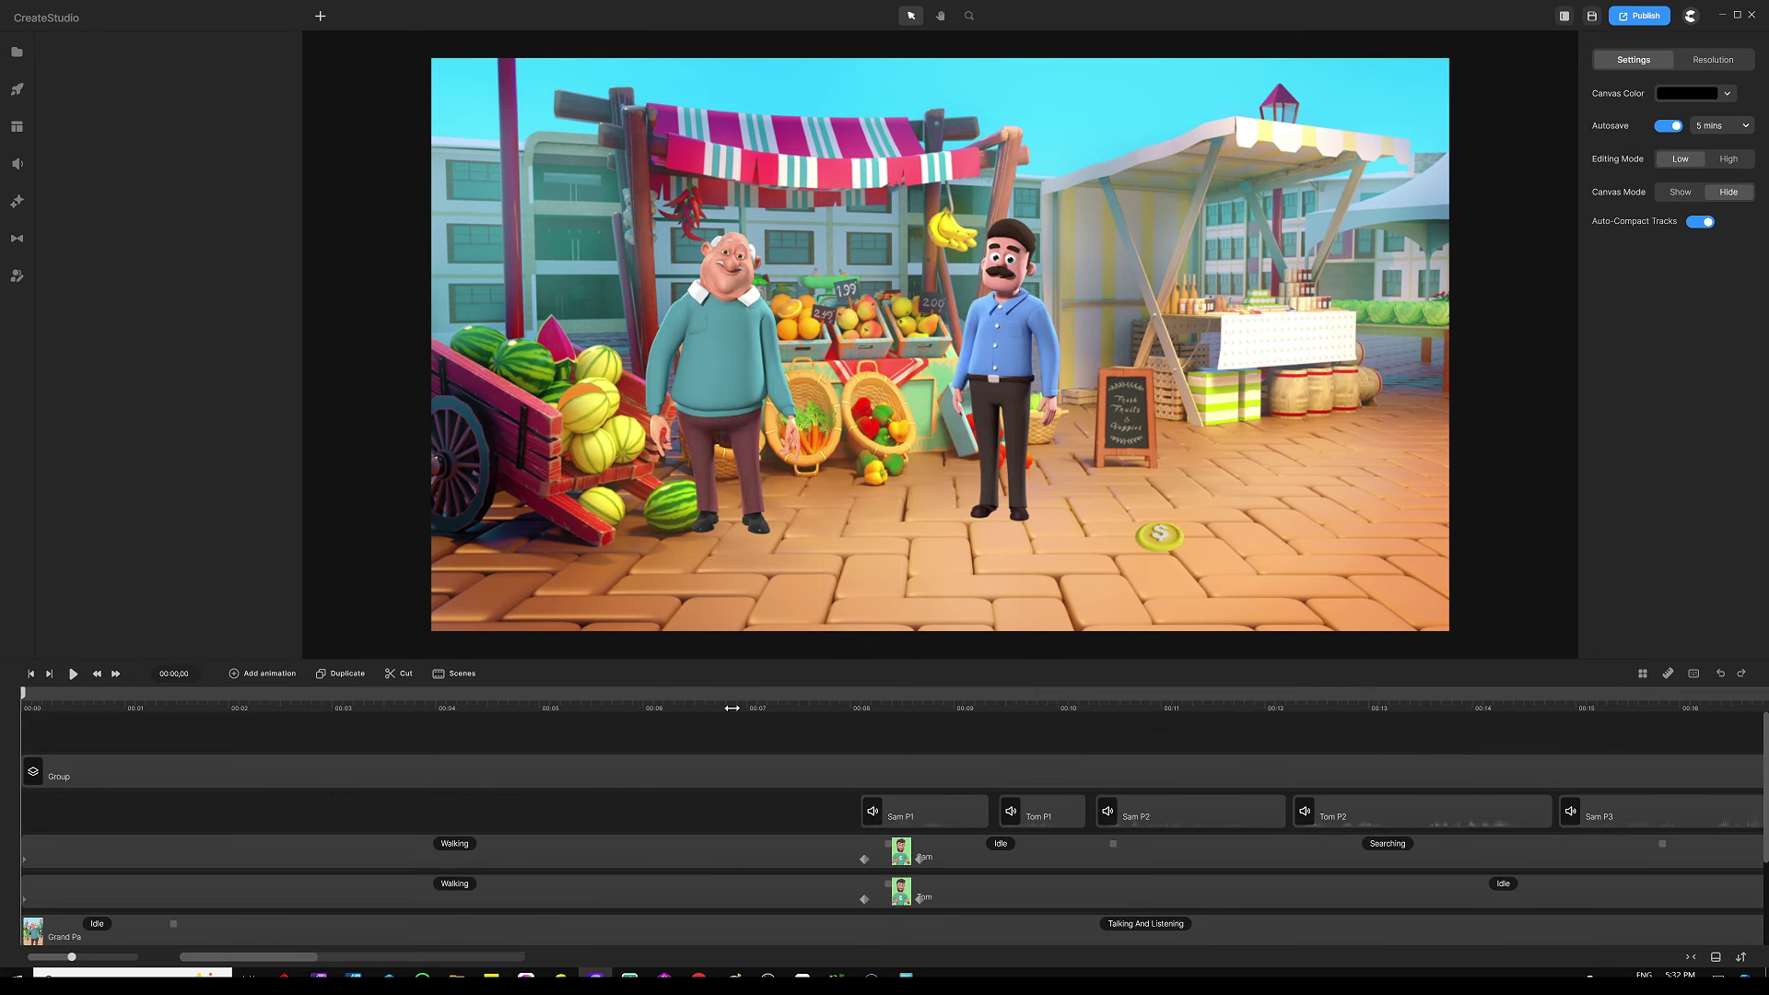
pyautogui.scroll(-3, 585, 710)
pyautogui.scroll(-1, 568, 703)
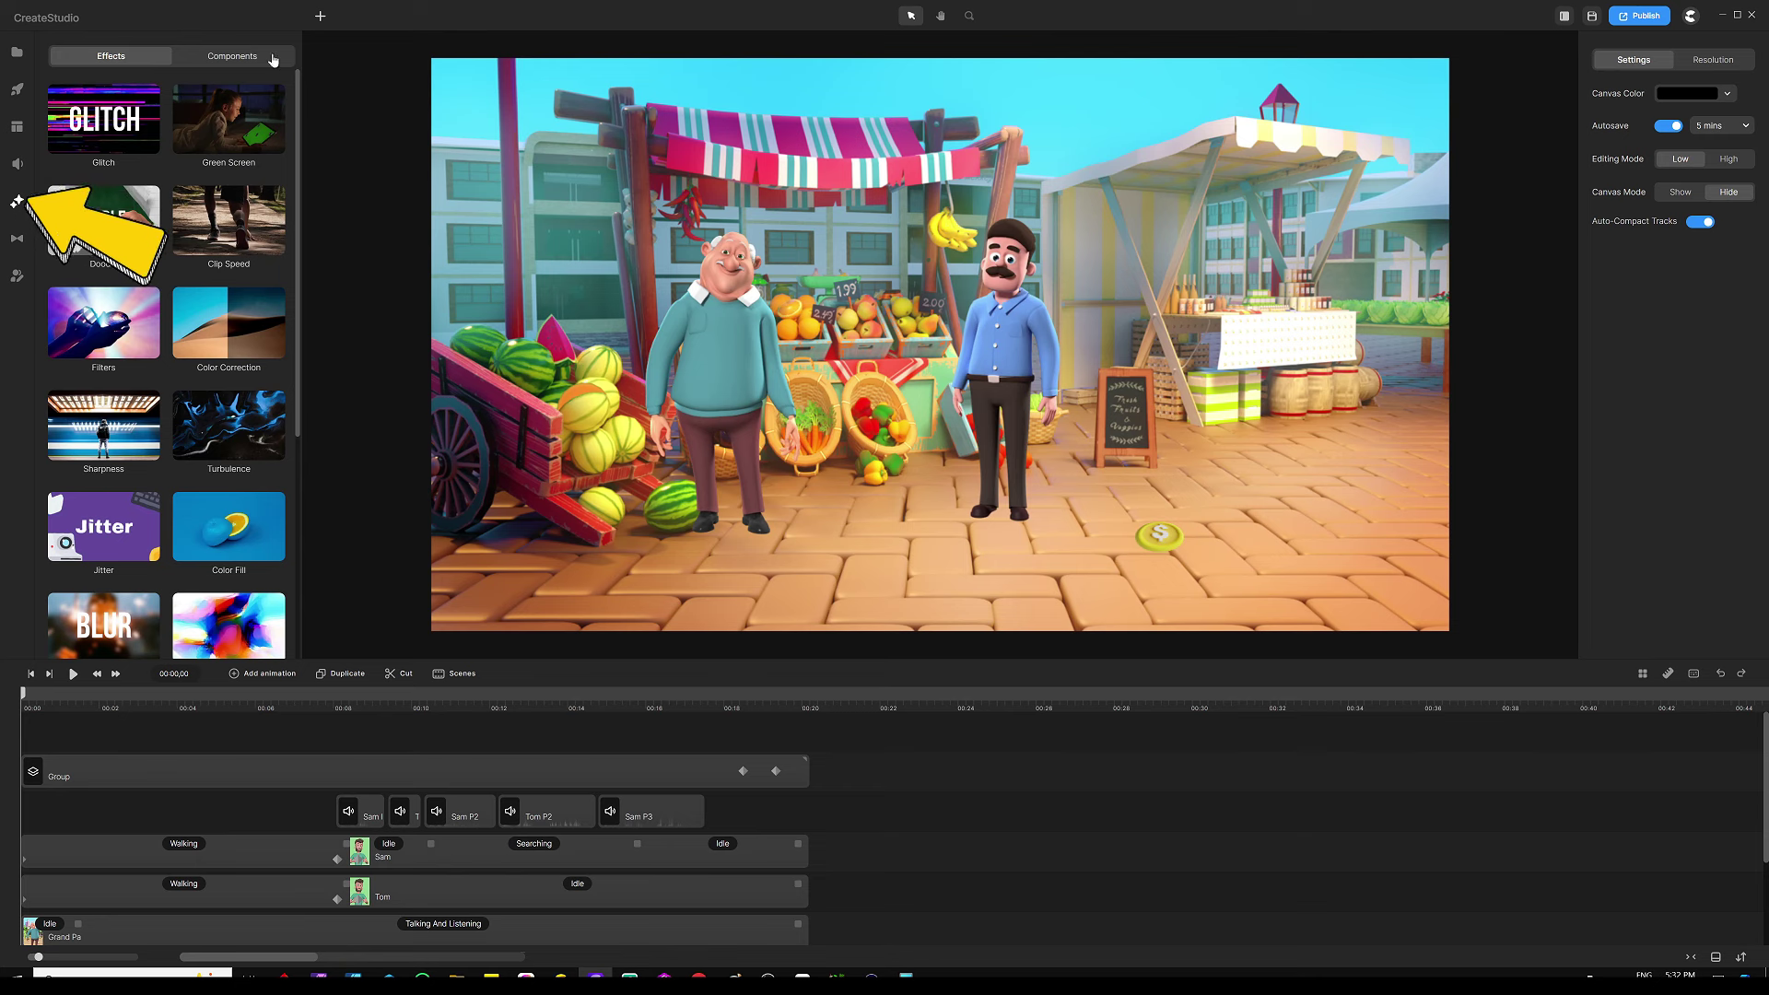
pyautogui.click(237, 57)
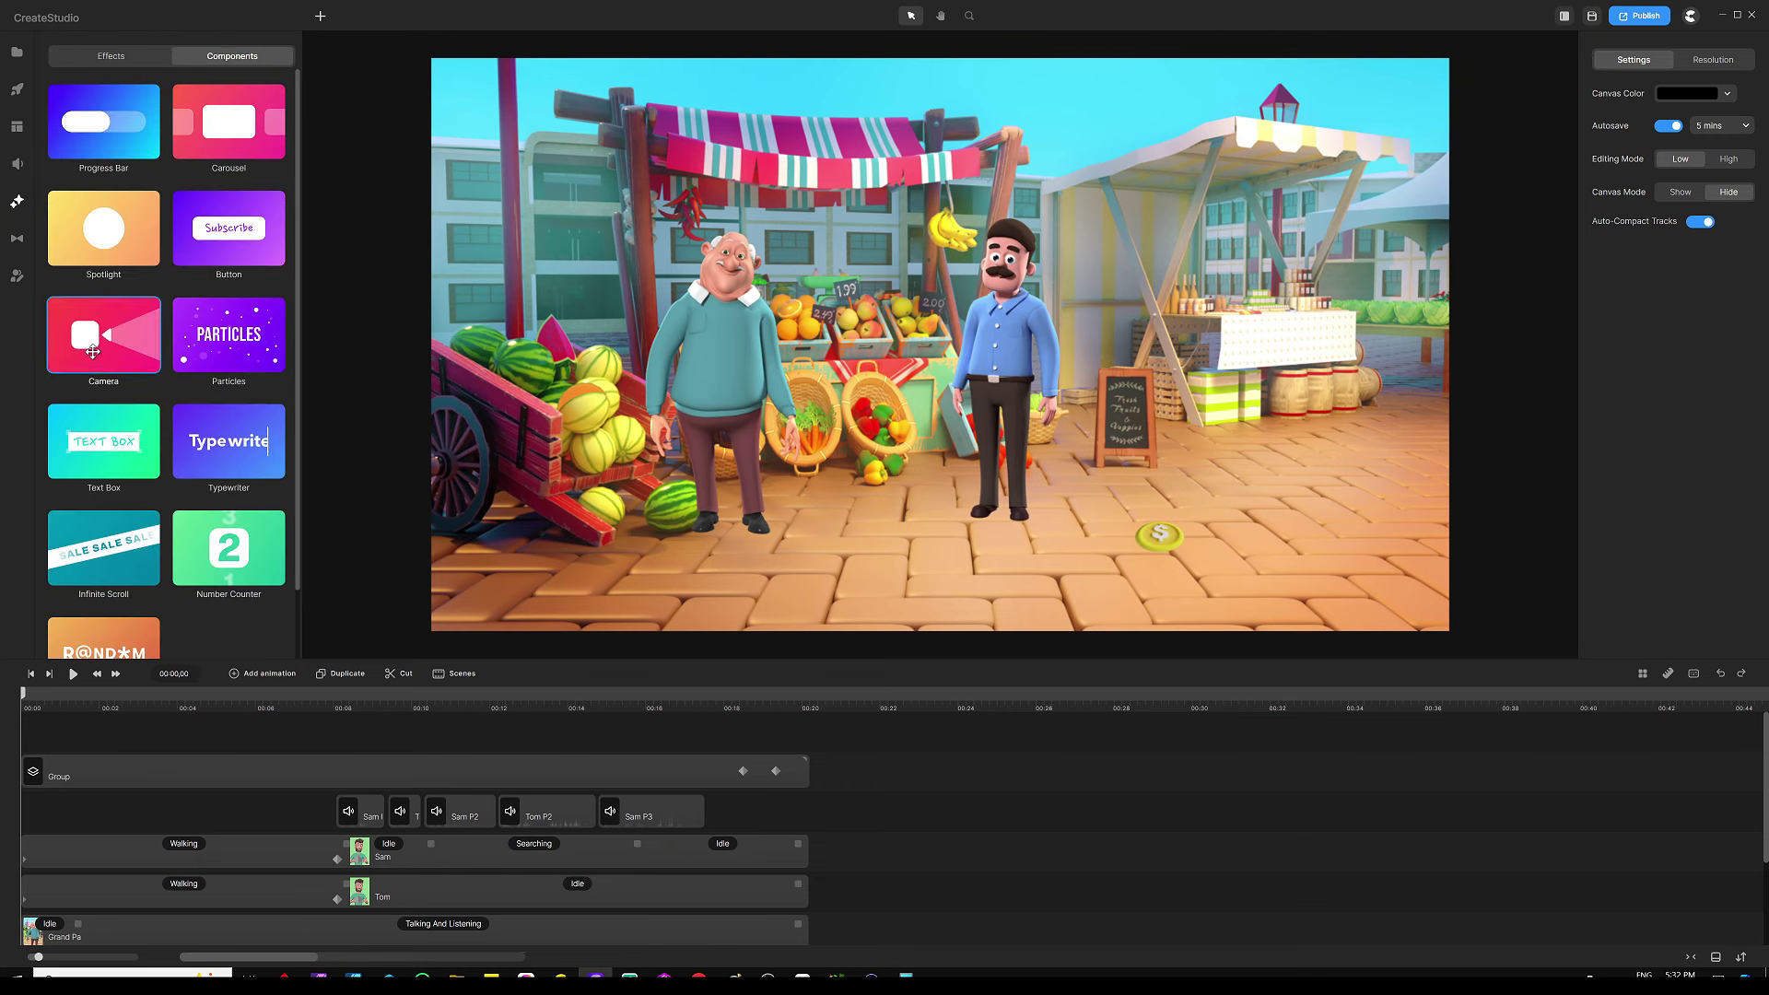
pyautogui.moveTo(103, 335); pyautogui.dragTo(772, 320)
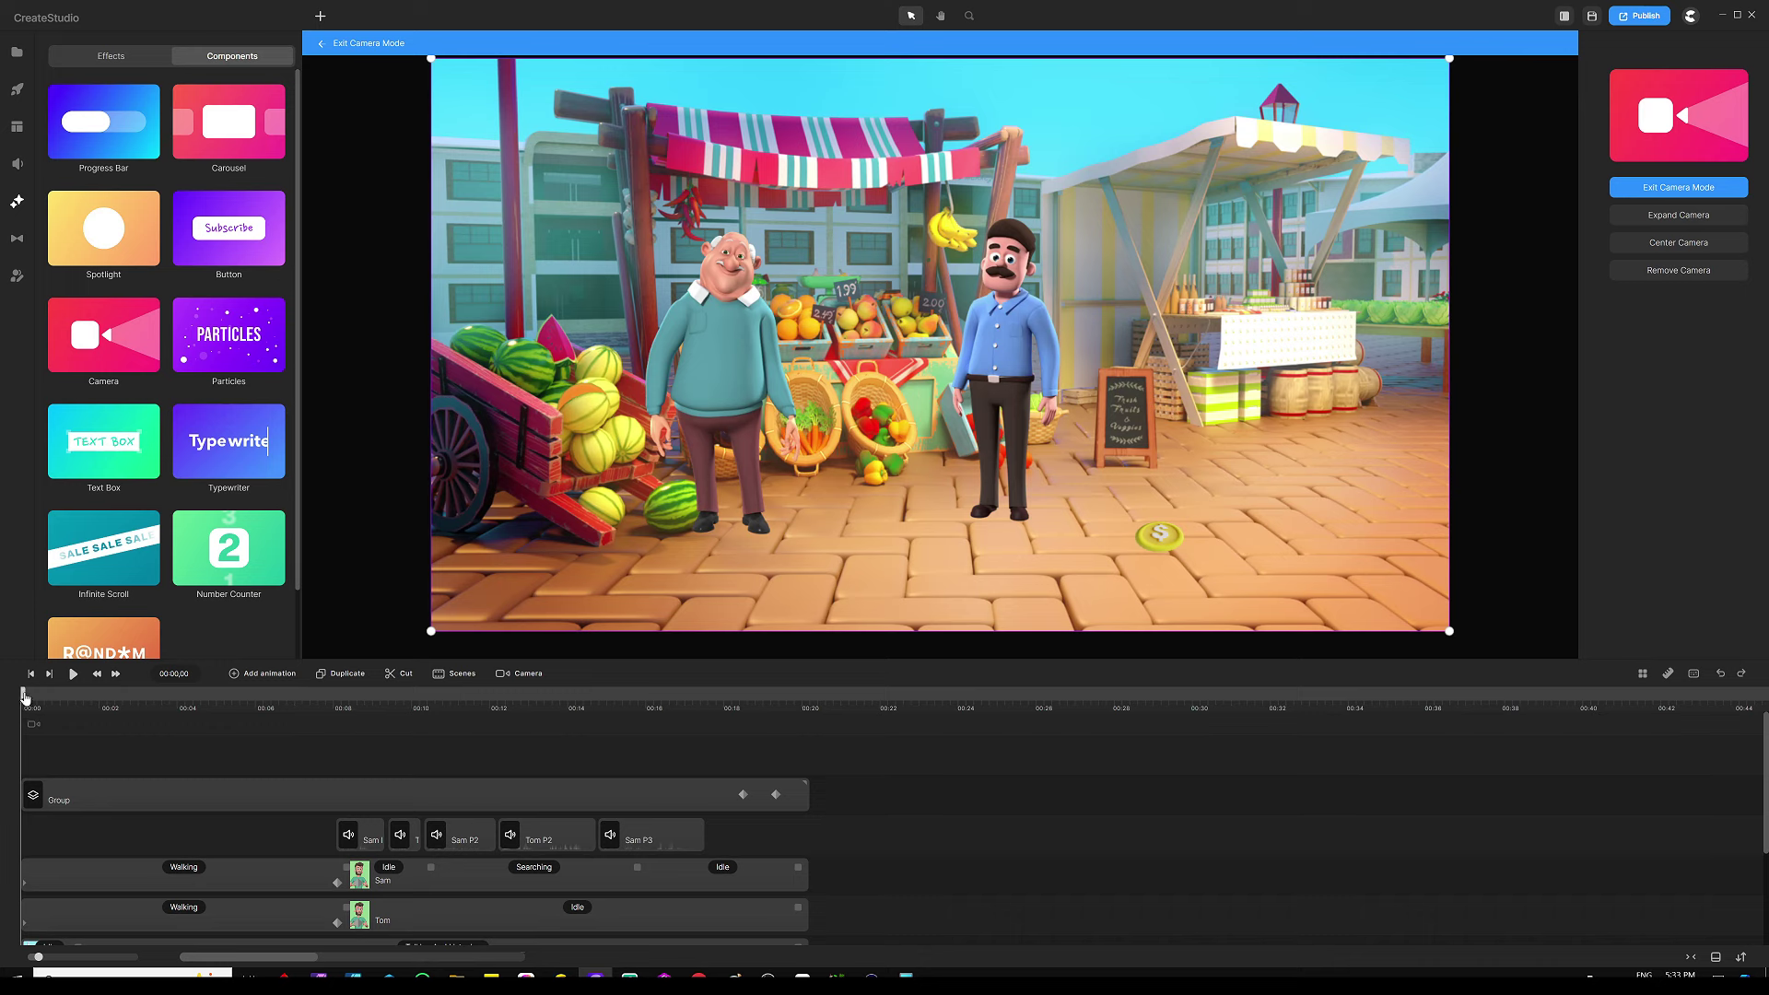
# Step: Add a camera animation at about 4 seconds that zooms in to frame Tom and Sam walking past the fruit cart
pyautogui.moveTo(25, 697); pyautogui.dragTo(194, 706)
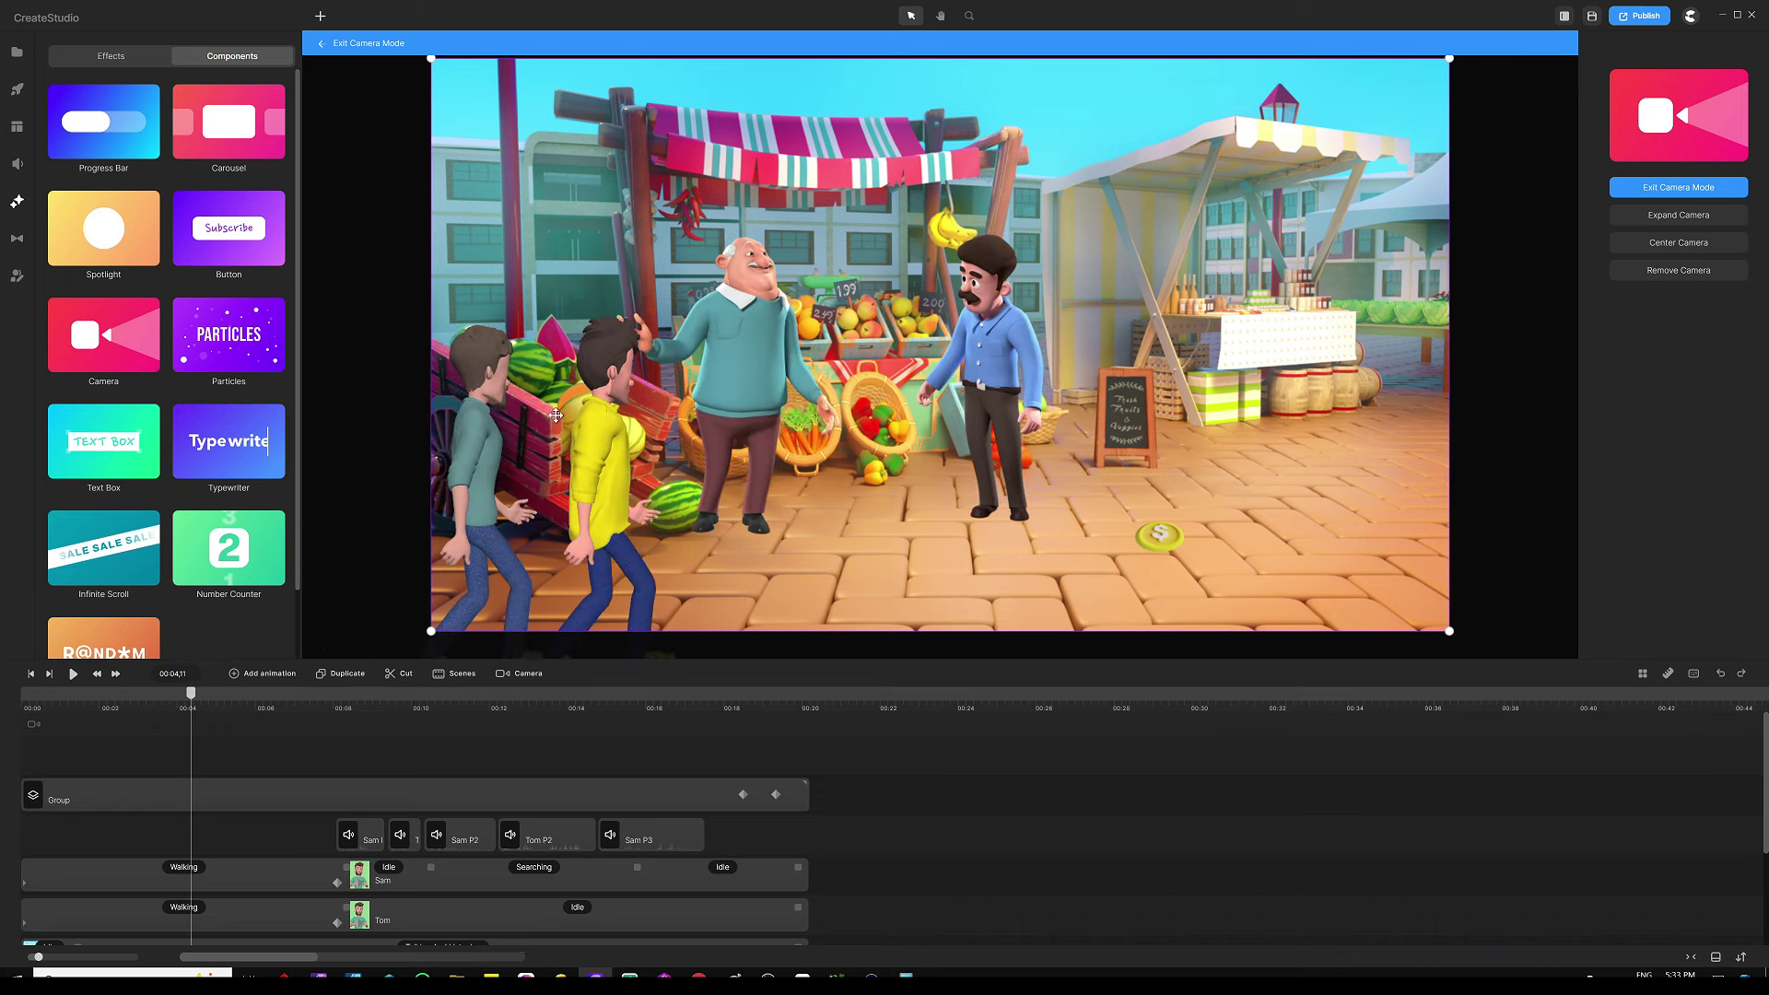
pyautogui.click(191, 700)
pyautogui.click(191, 723)
pyautogui.moveTo(191, 696); pyautogui.dragTo(241, 702)
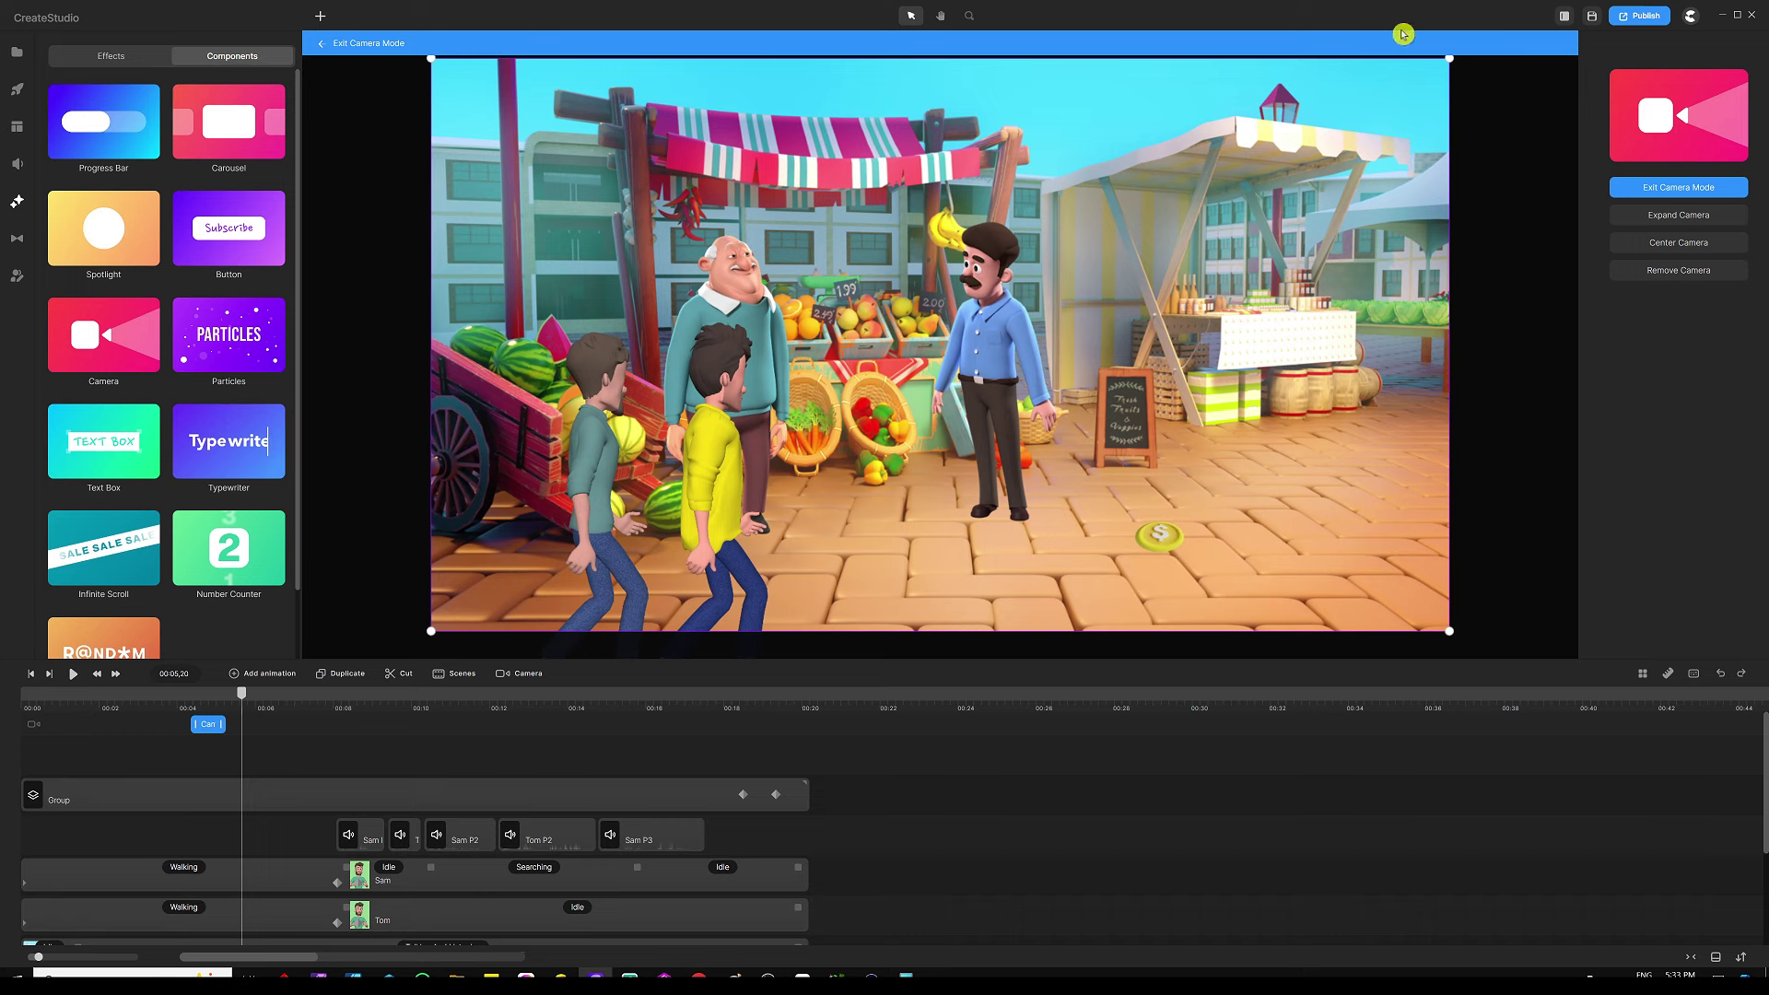
pyautogui.moveTo(1425, 70); pyautogui.dragTo(841, 336)
pyautogui.click(1478, 57)
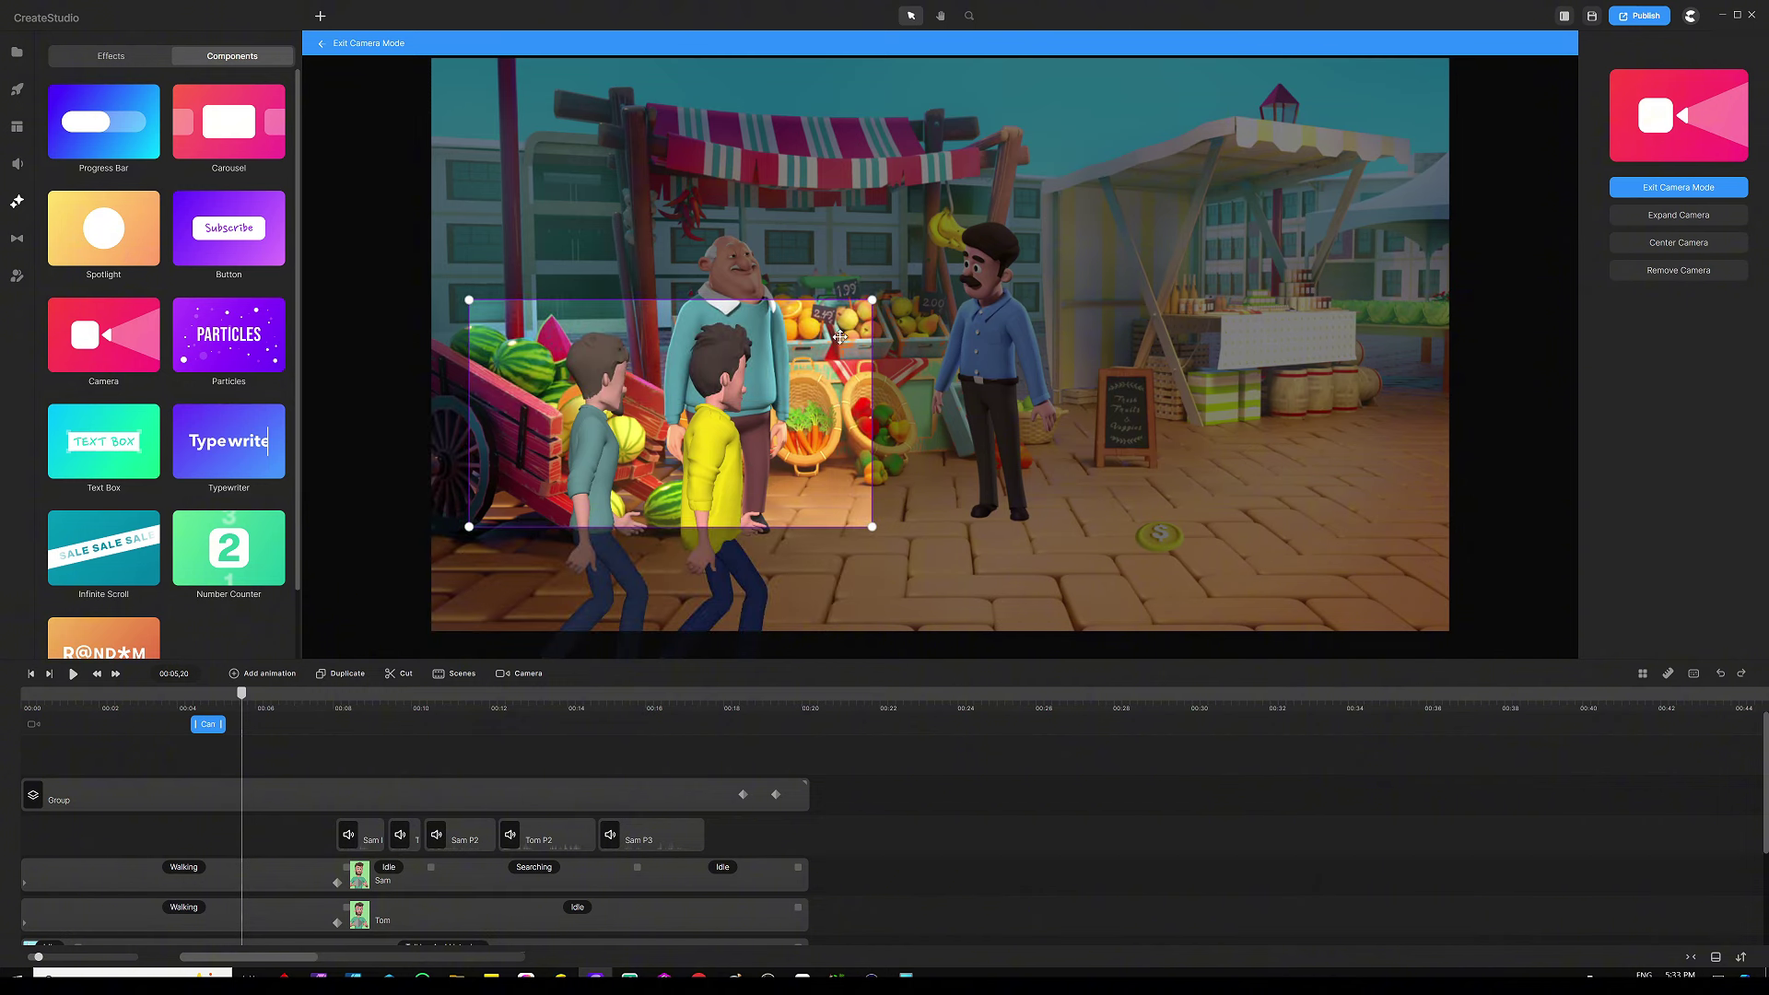
pyautogui.moveTo(752, 412); pyautogui.dragTo(744, 435)
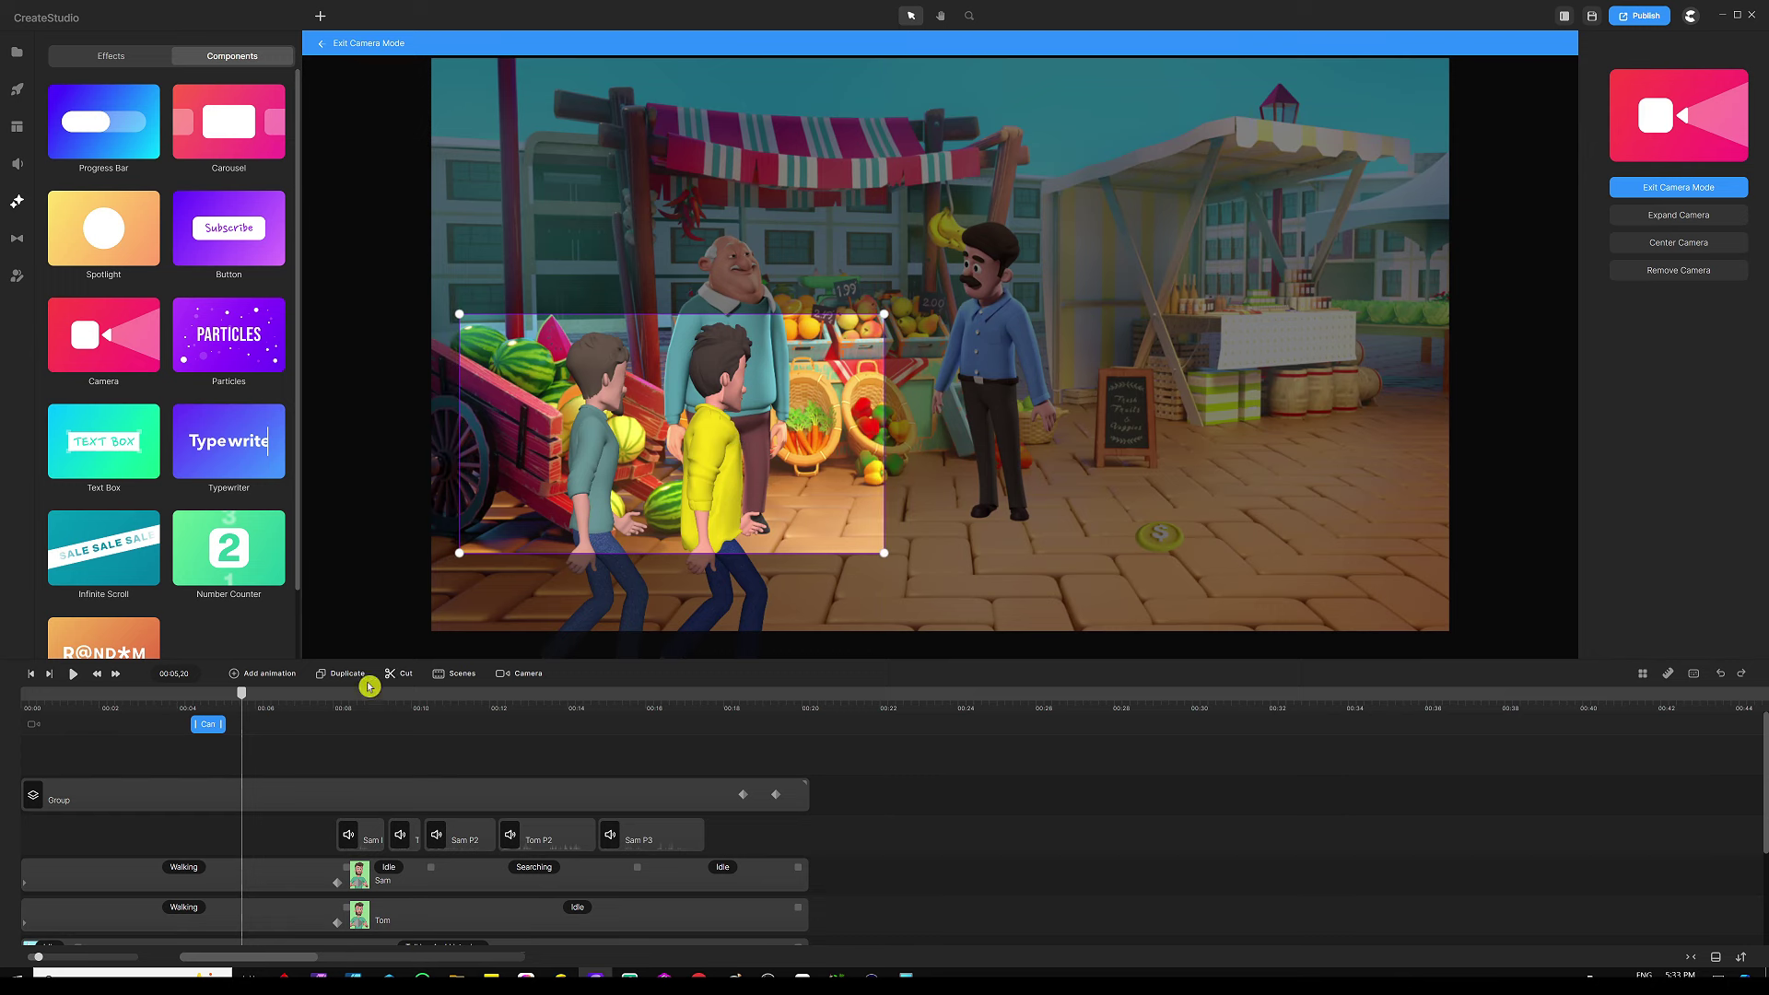
# Step: Add a second camera animation and place it directly after the first one on the camera track
pyautogui.click(277, 705)
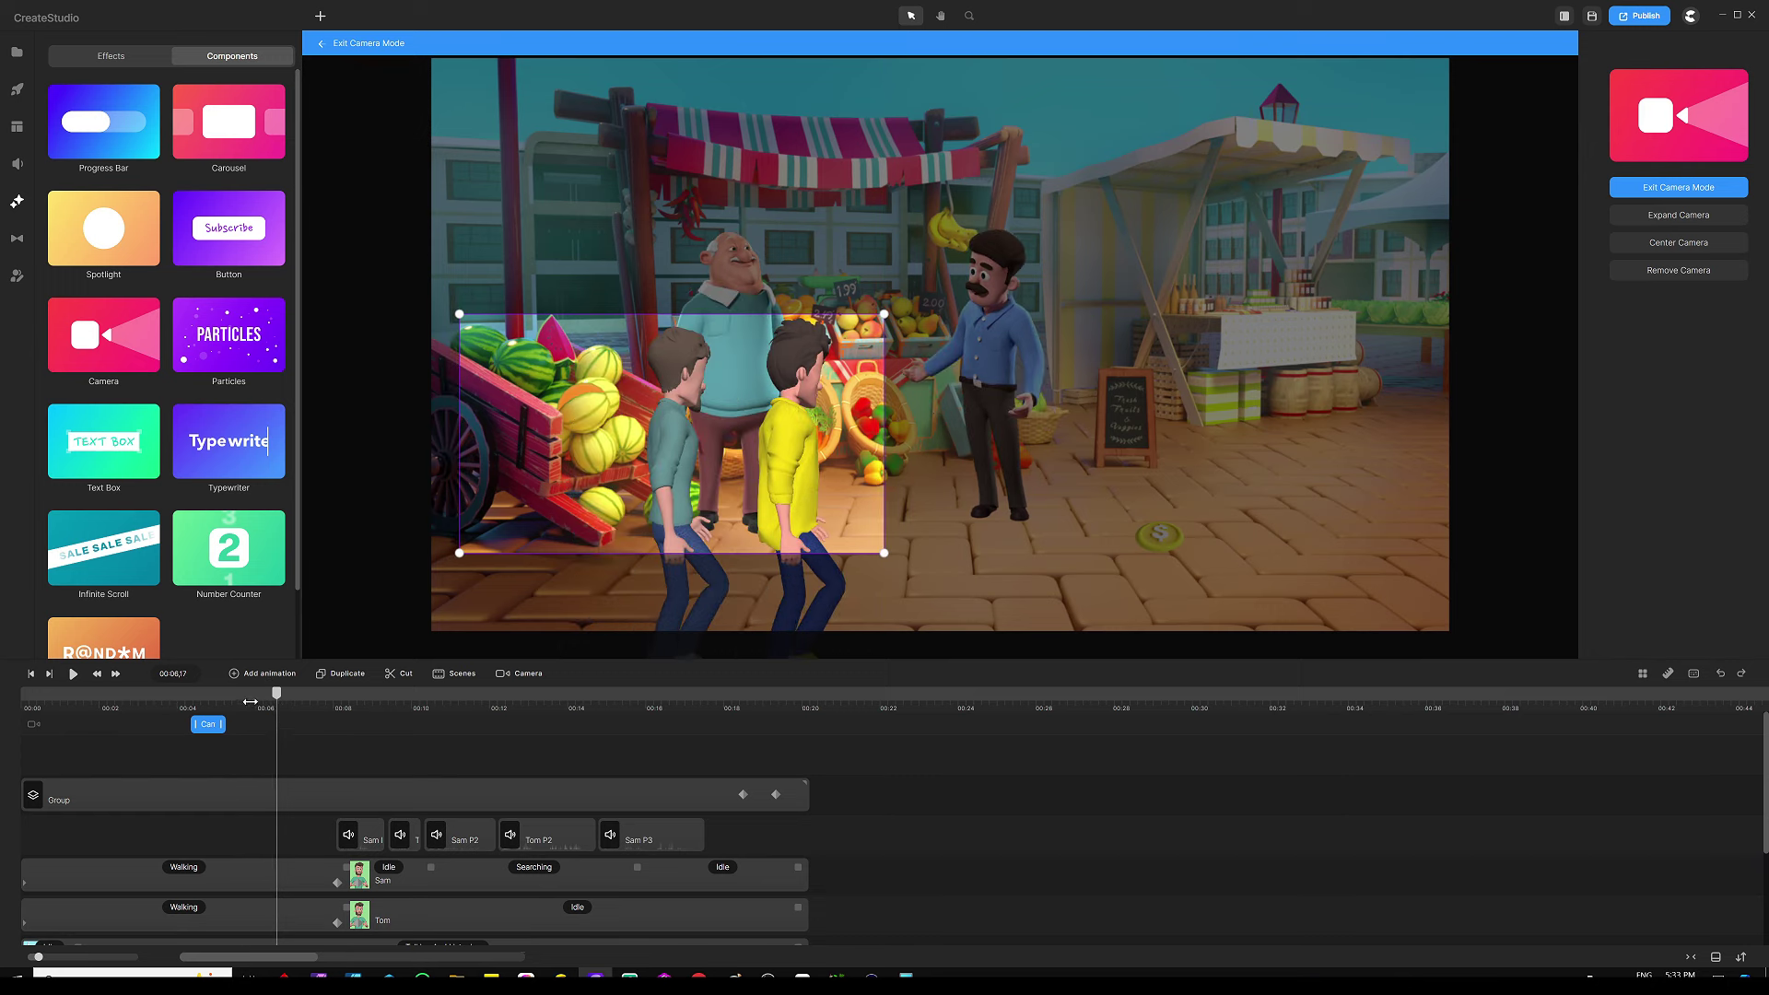
pyautogui.click(261, 705)
pyautogui.scroll(3, 260, 705)
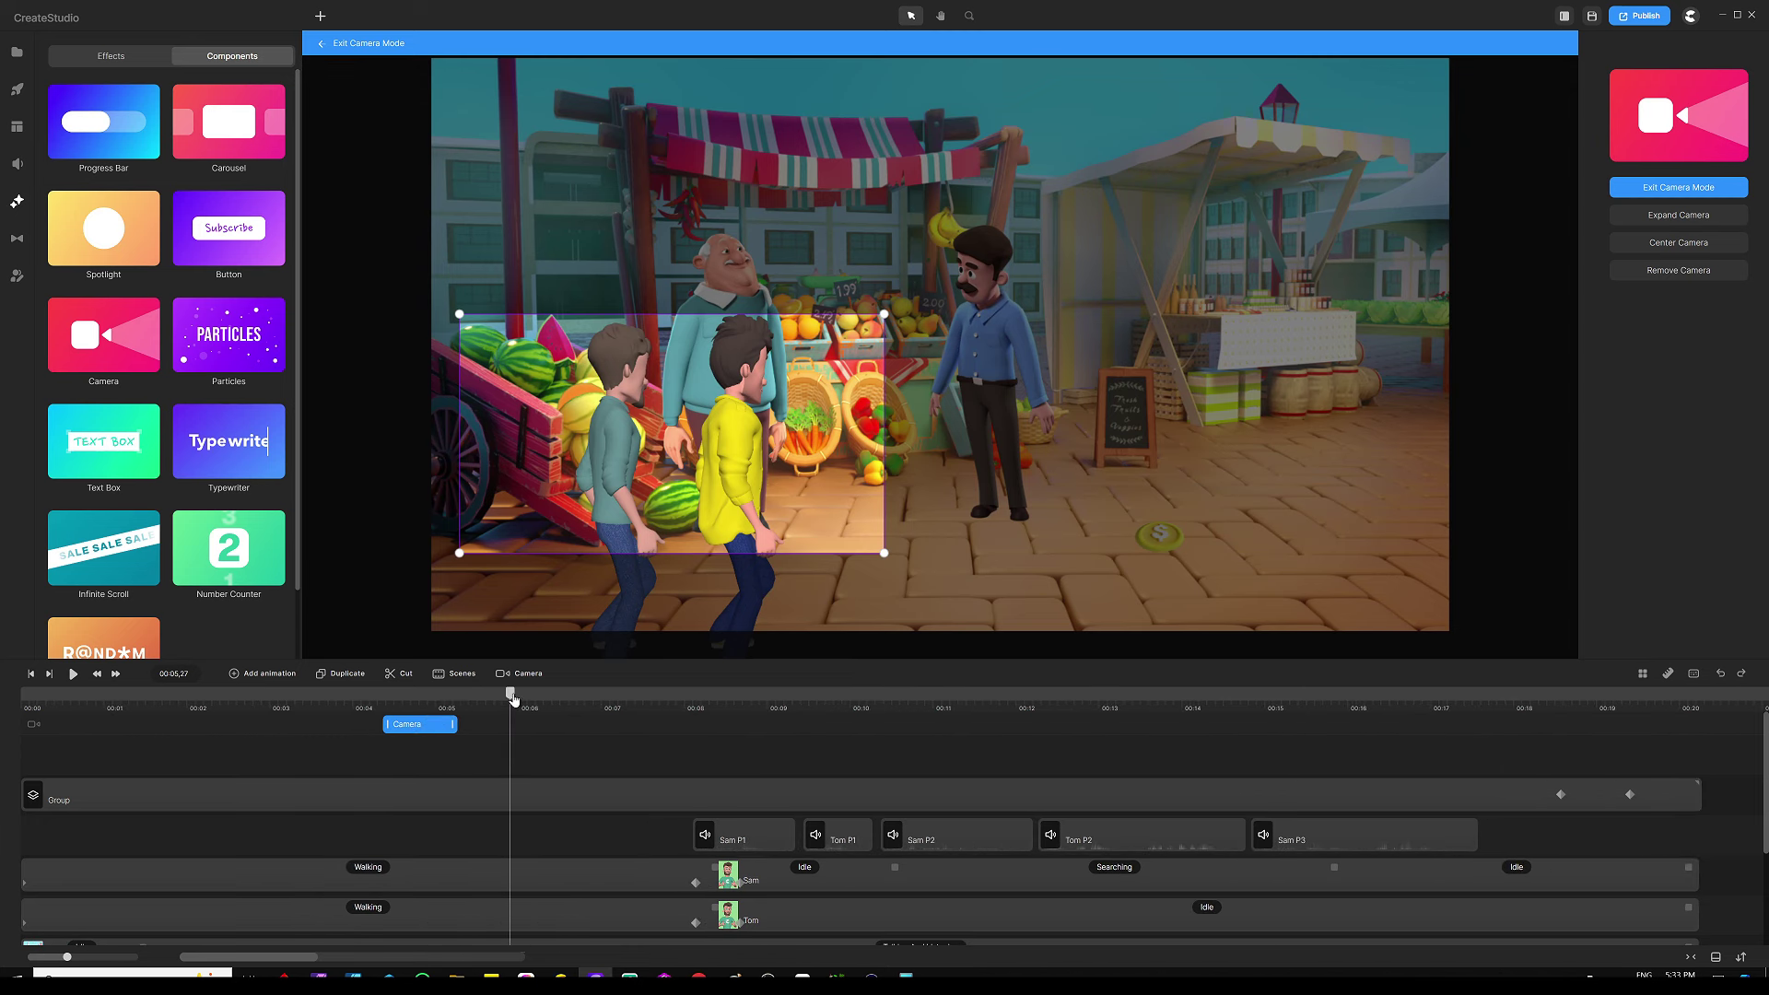
pyautogui.moveTo(513, 700); pyautogui.dragTo(460, 704)
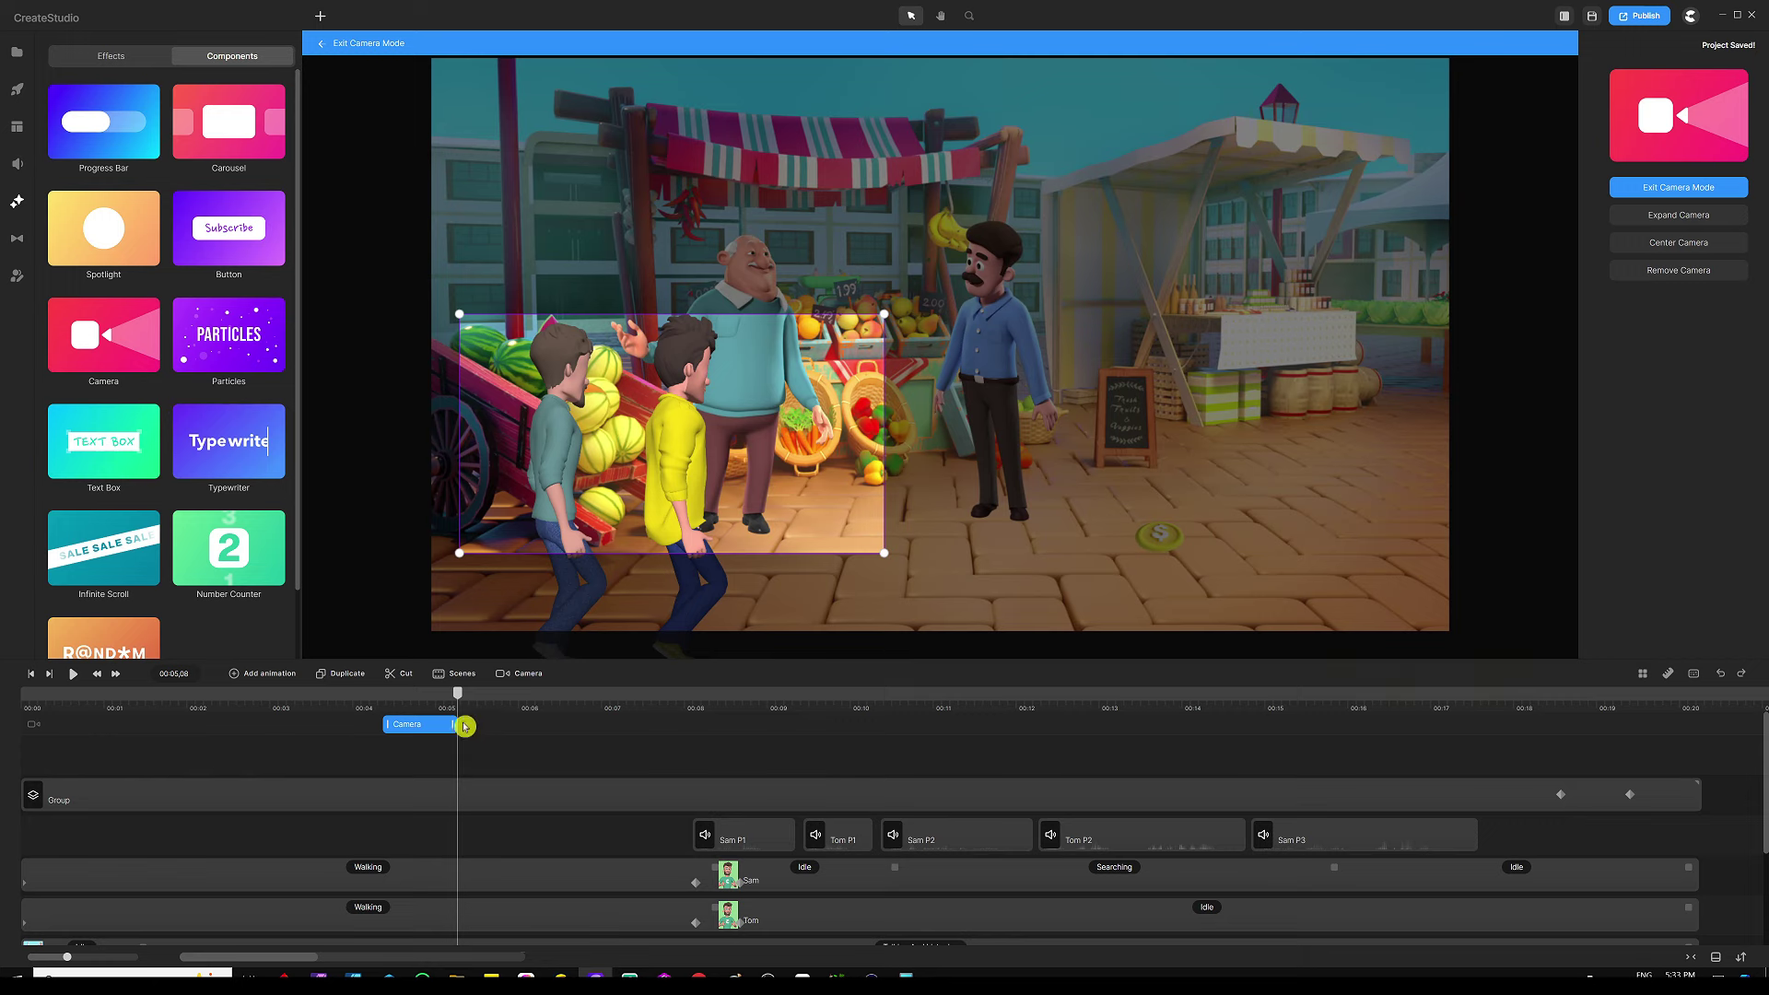
pyautogui.click(465, 727)
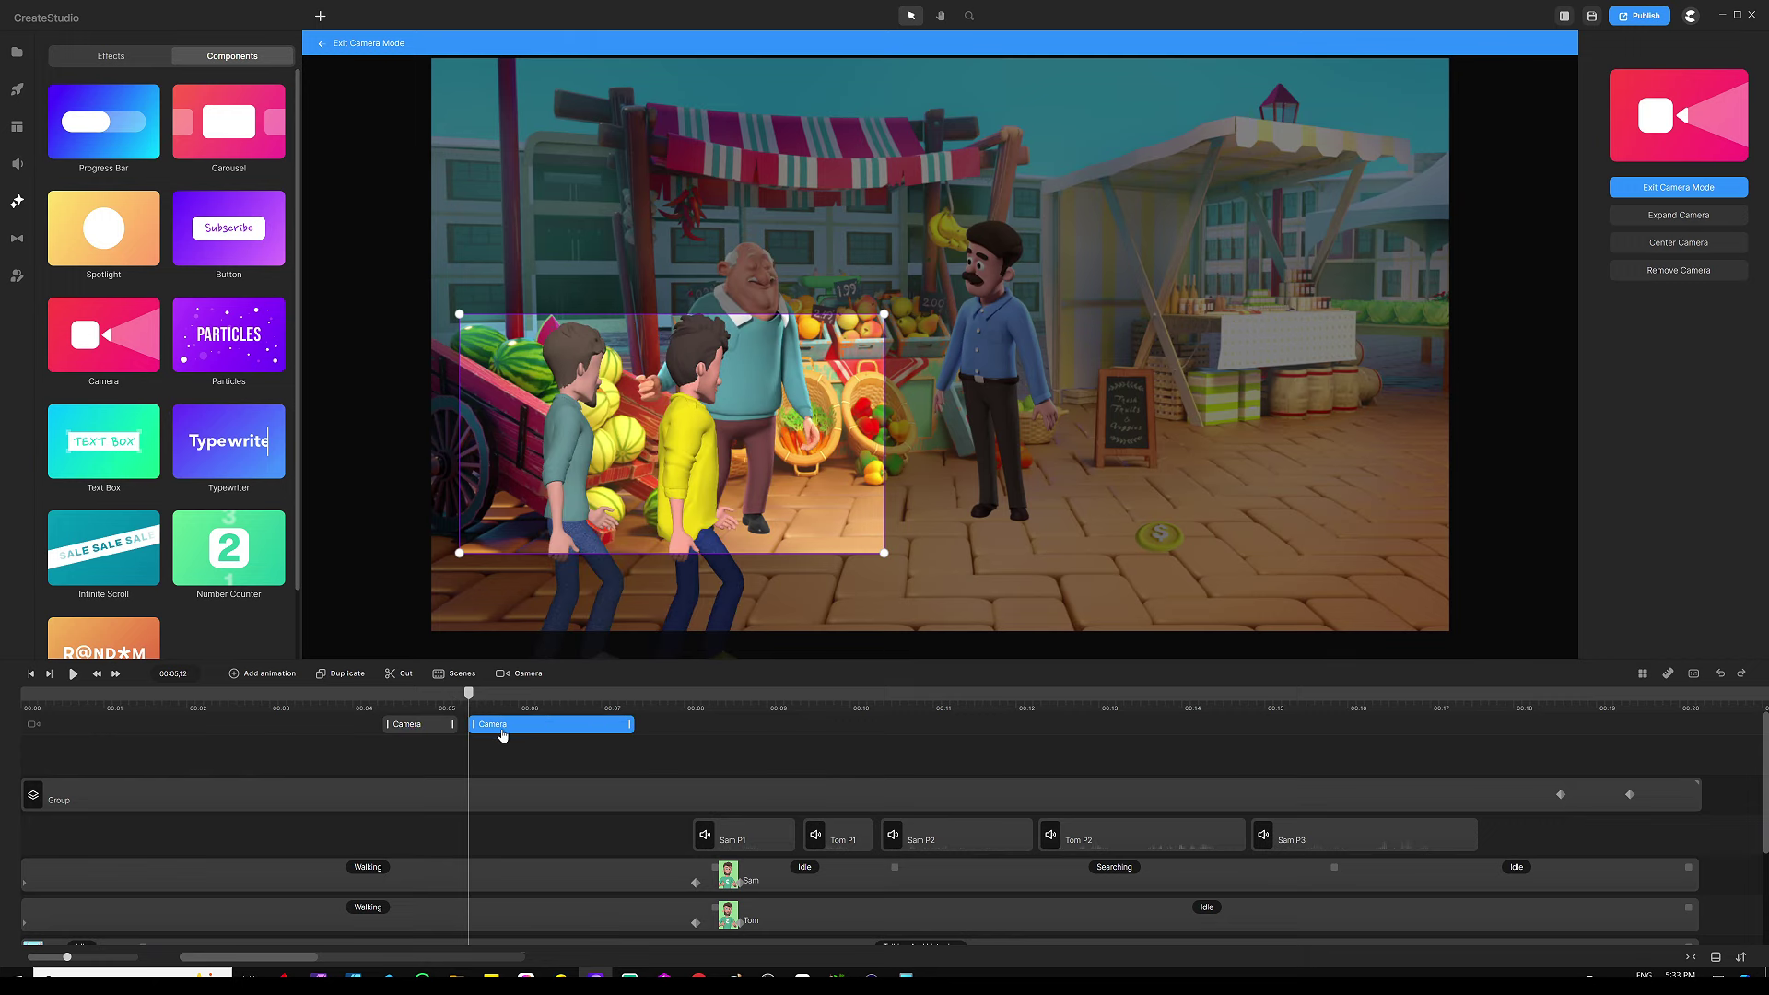
pyautogui.moveTo(520, 732)
pyautogui.mouseDown()
pyautogui.moveTo(469, 734)
pyautogui.moveTo(516, 733)
pyautogui.moveTo(485, 732)
pyautogui.mouseUp()
pyautogui.click(454, 748)
# Step: Extend the second camera animation to about 8 seconds, where the characters' walking movement ends
pyautogui.moveTo(473, 698); pyautogui.dragTo(697, 712)
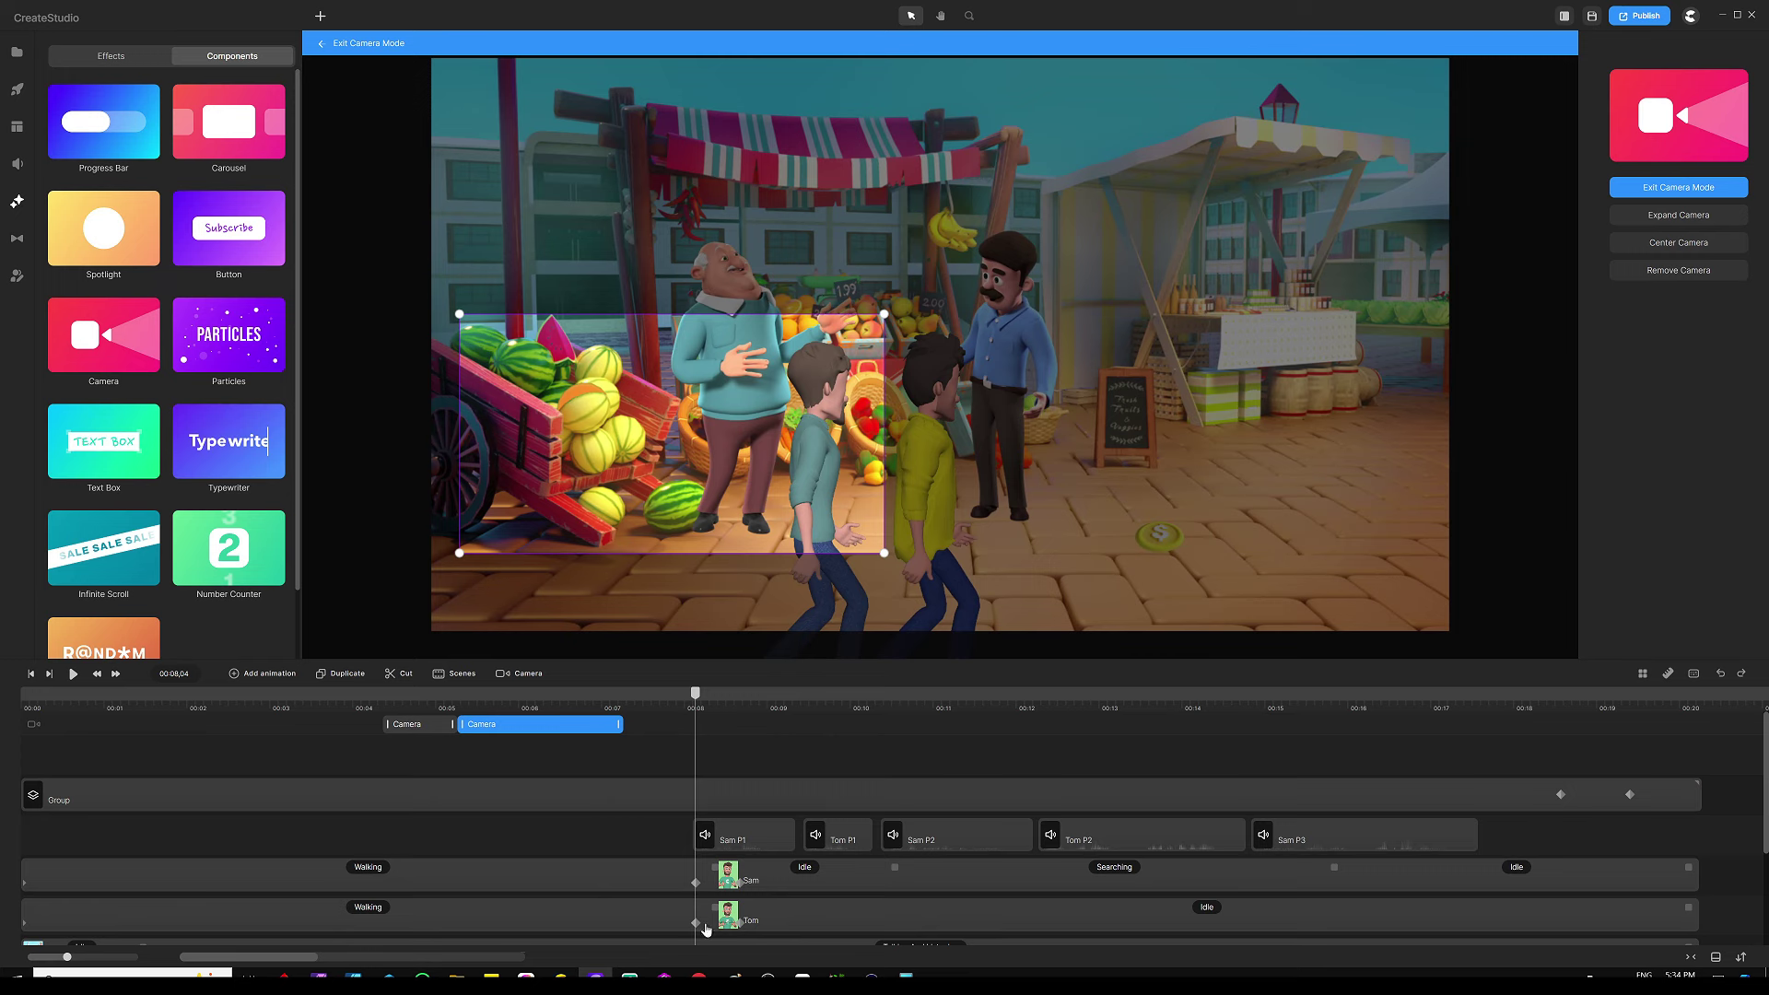
pyautogui.moveTo(699, 912); pyautogui.dragTo(701, 899)
pyautogui.moveTo(625, 724); pyautogui.dragTo(680, 725)
pyautogui.click(585, 781)
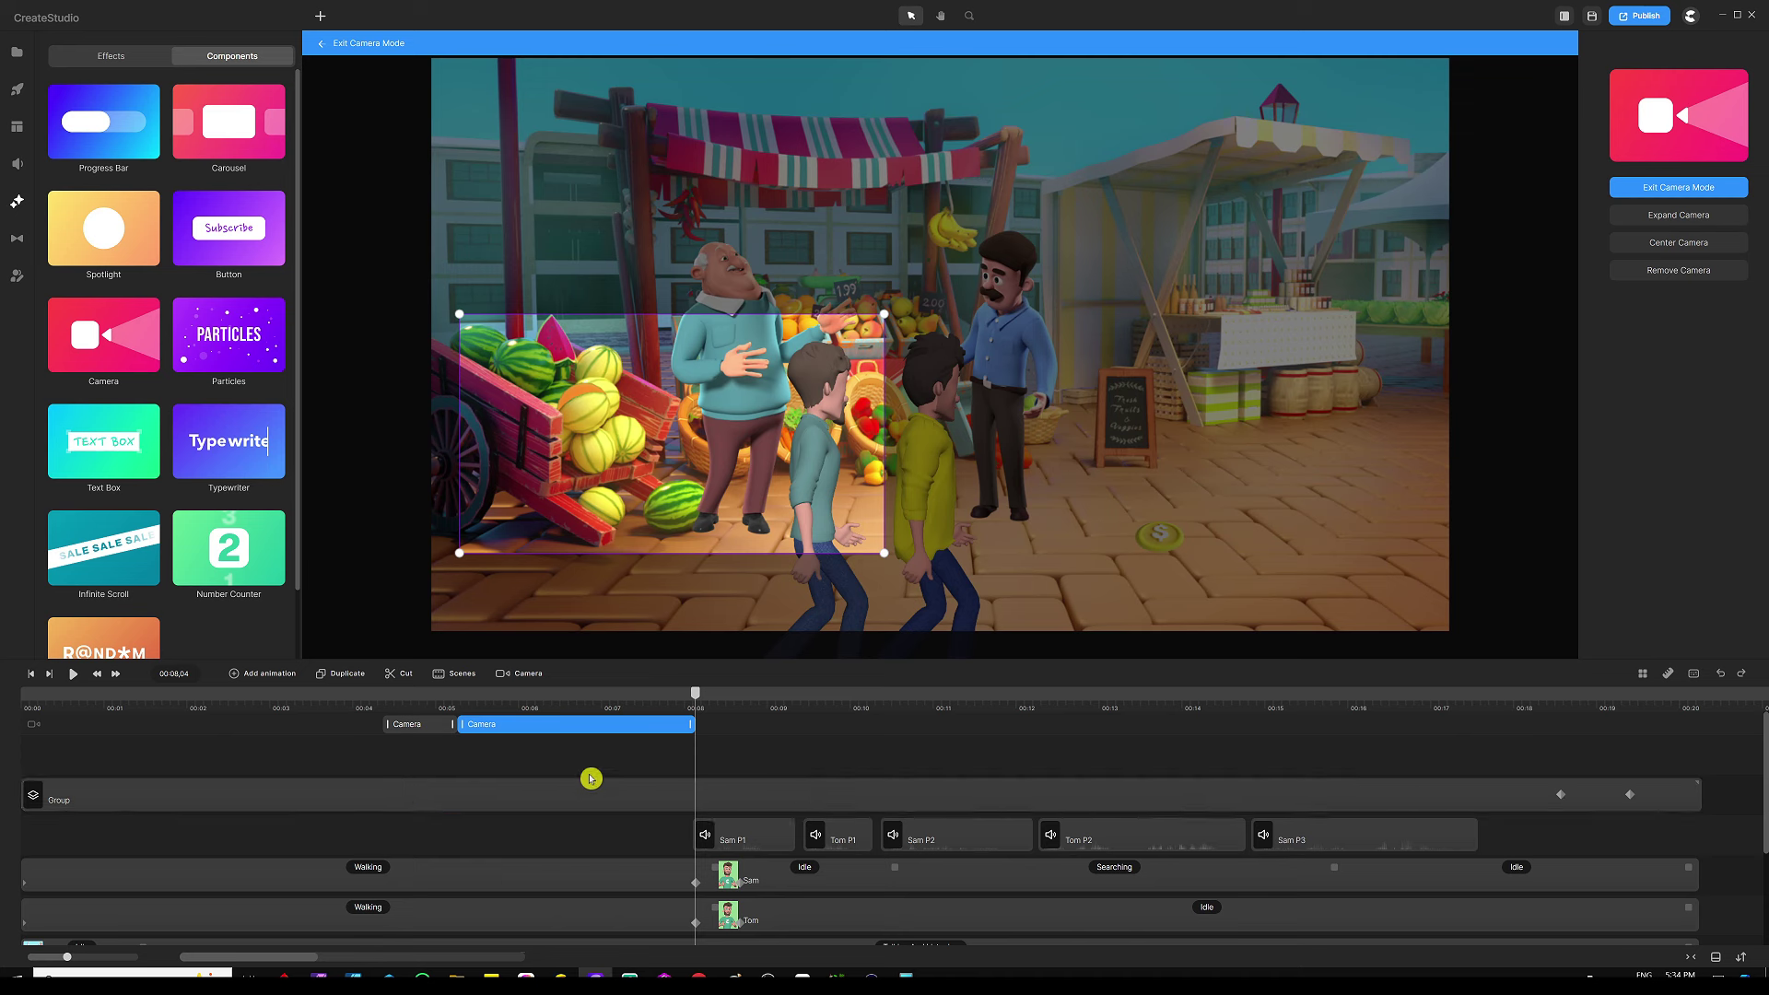
# Step: Set the second camera animation's easing to Linear
pyautogui.rightClick(572, 726)
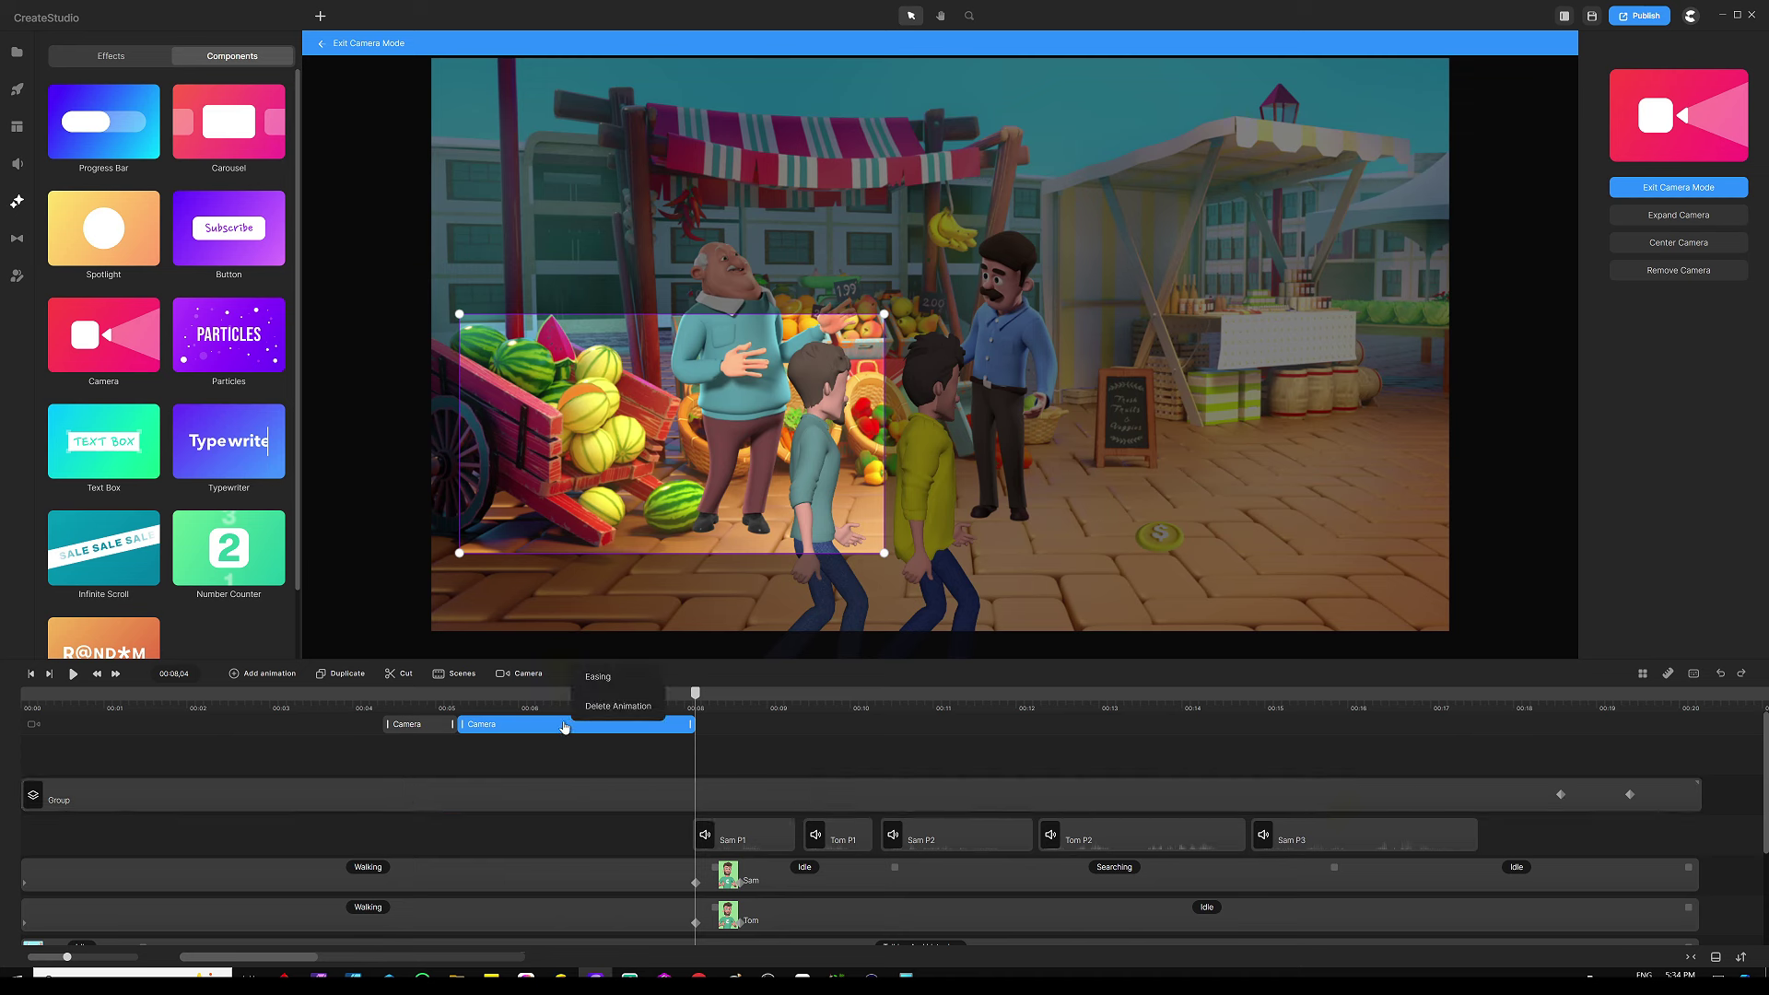
pyautogui.click(599, 677)
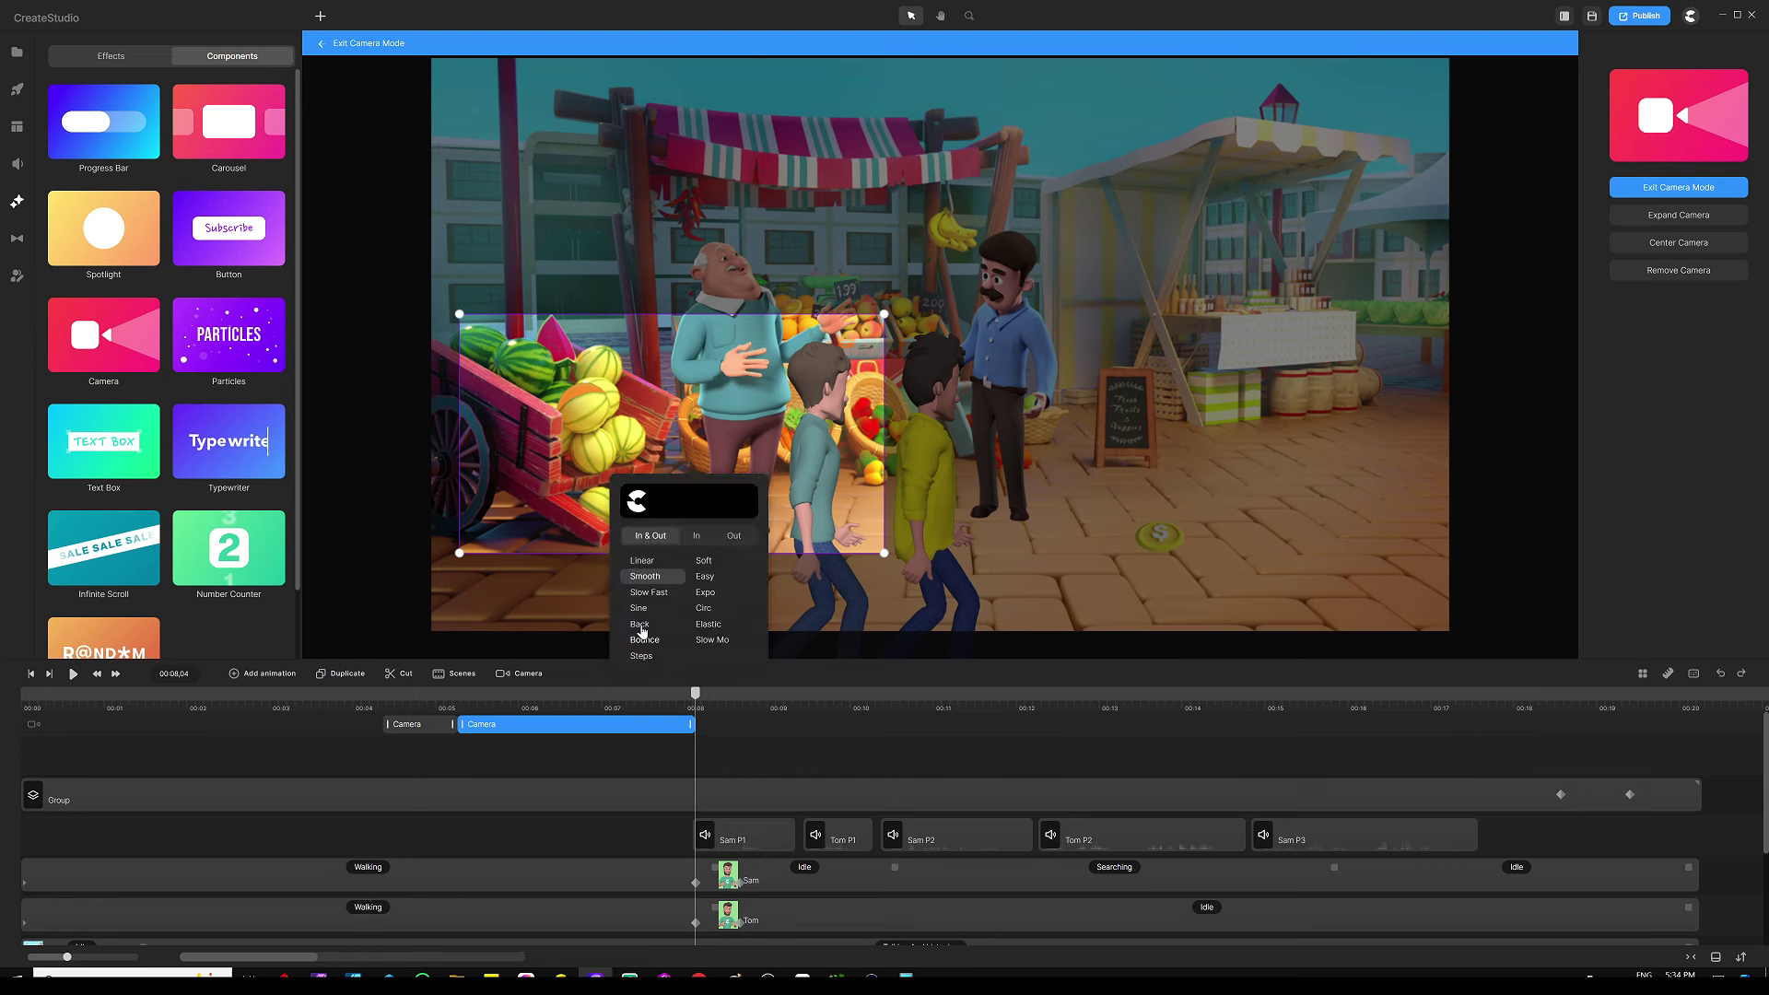
pyautogui.click(650, 562)
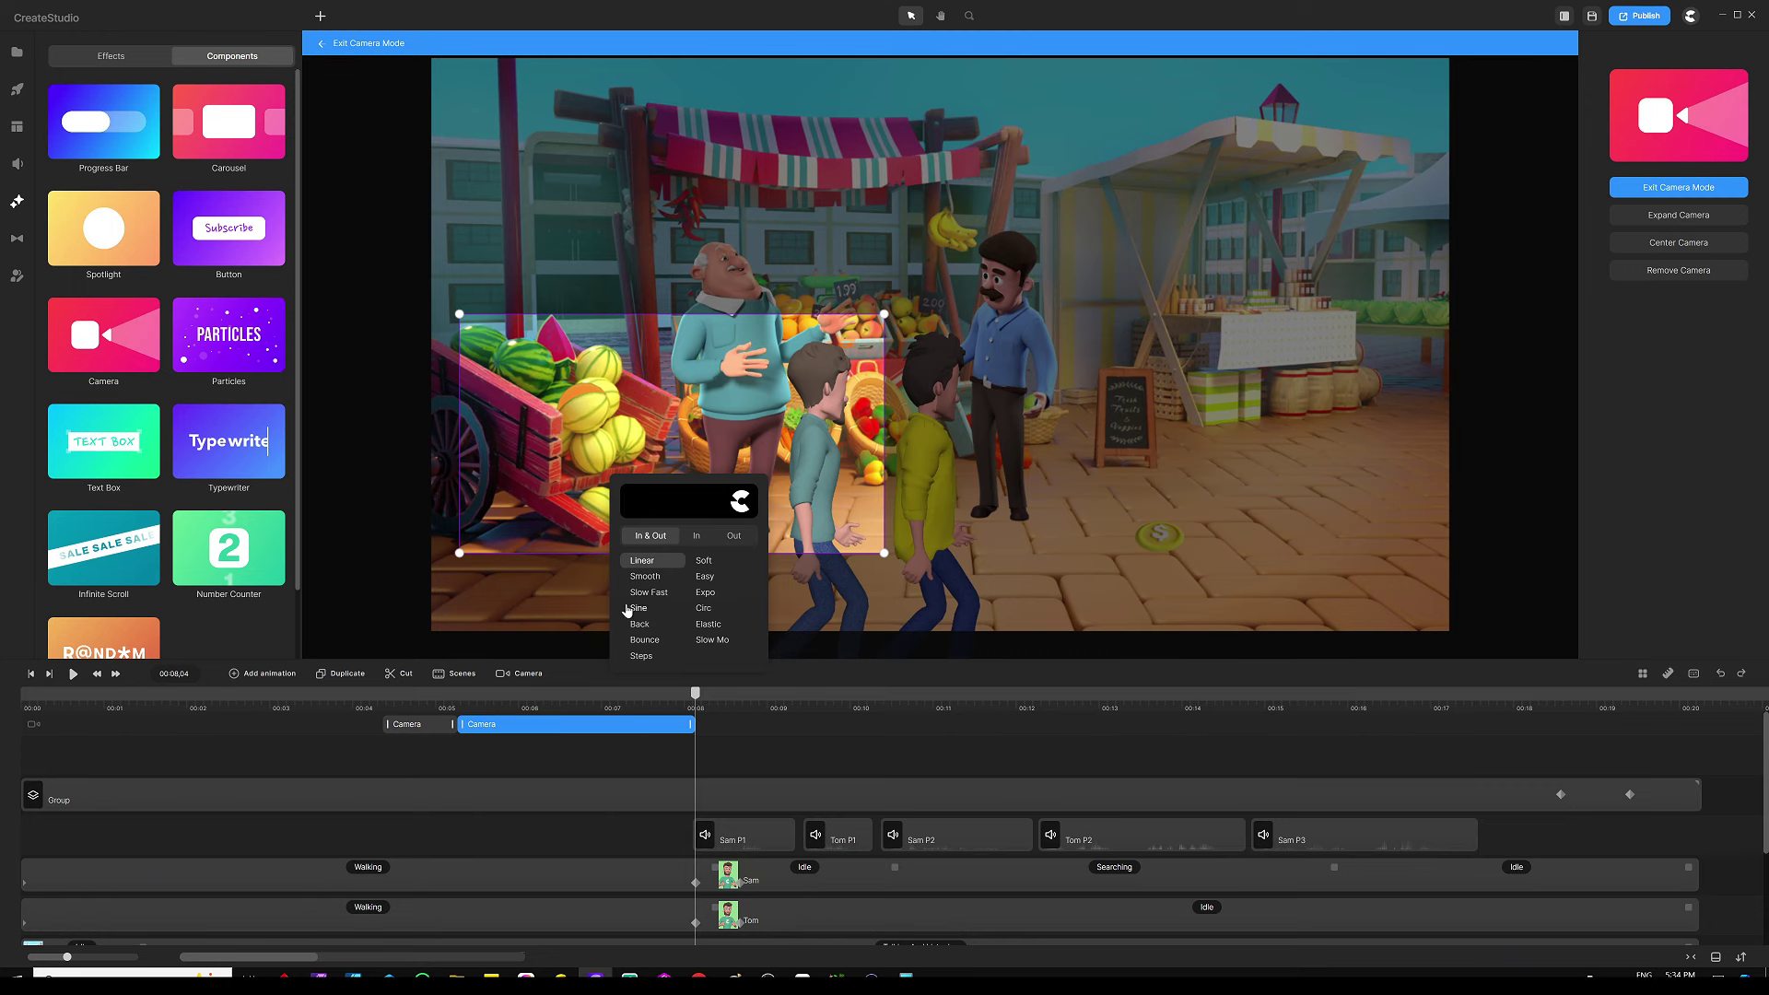
# Step: Shift the second camera animation's end framing at about 8 seconds so that Tom and Sam are centred in front of the fruit stall
pyautogui.click(612, 754)
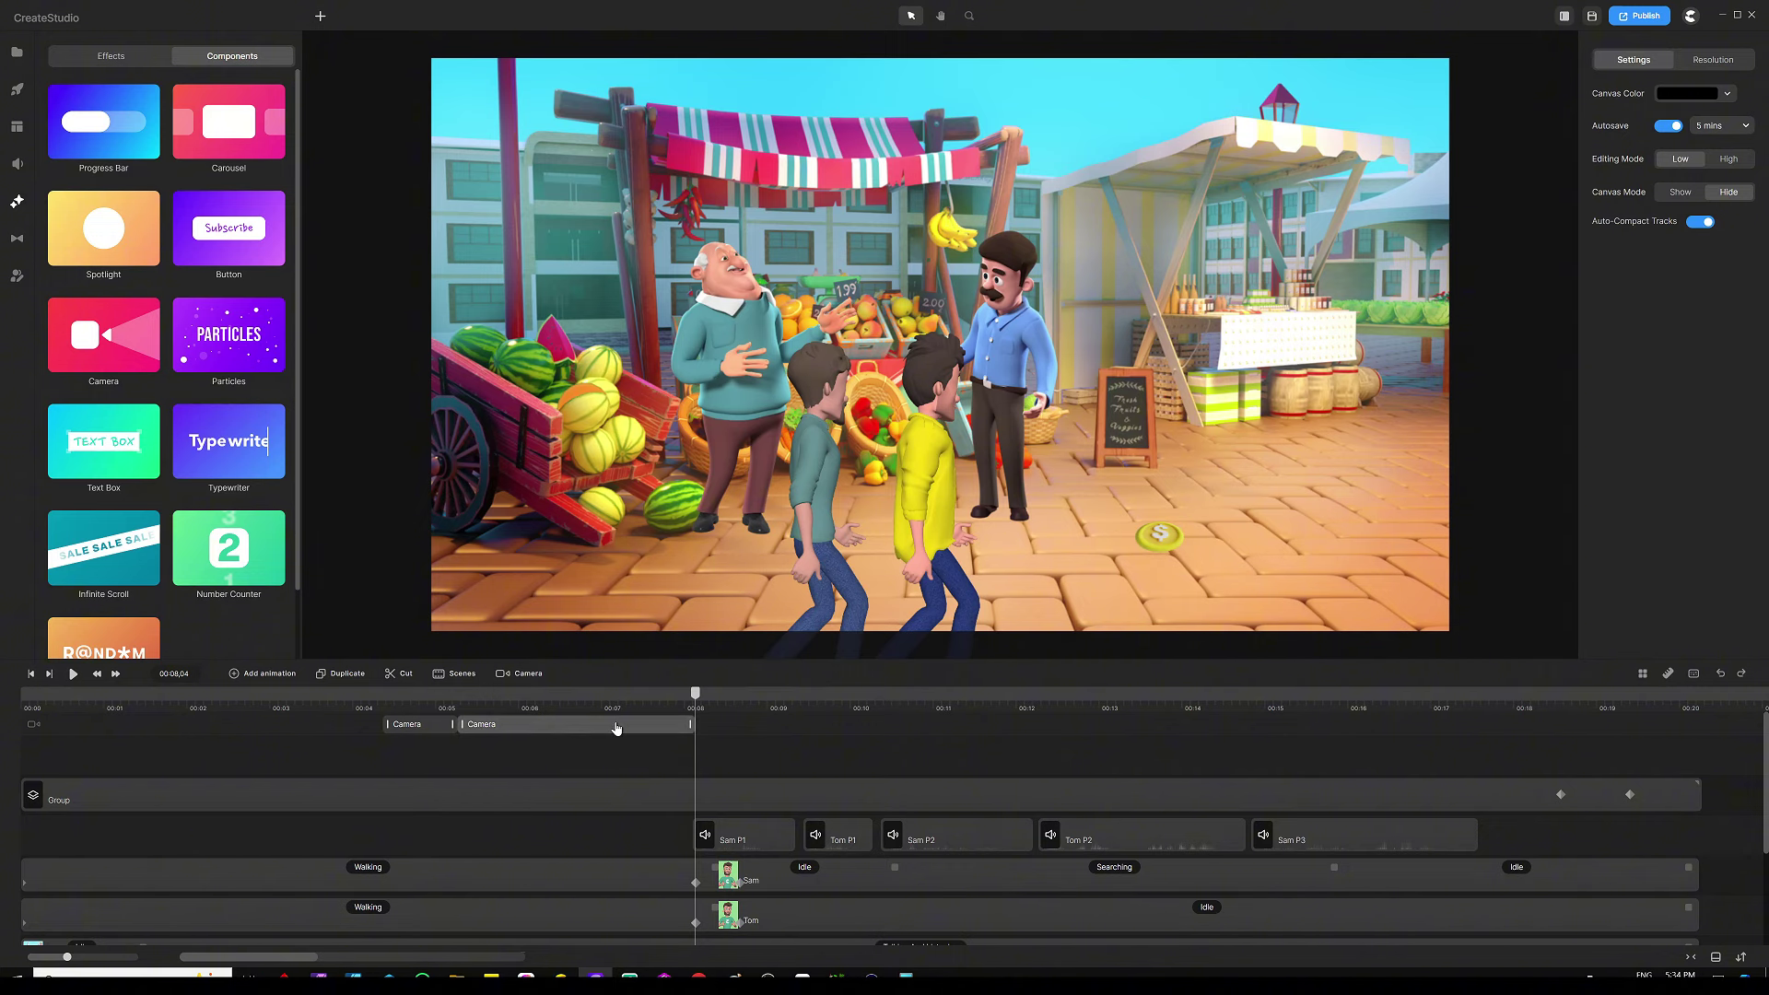
pyautogui.click(617, 728)
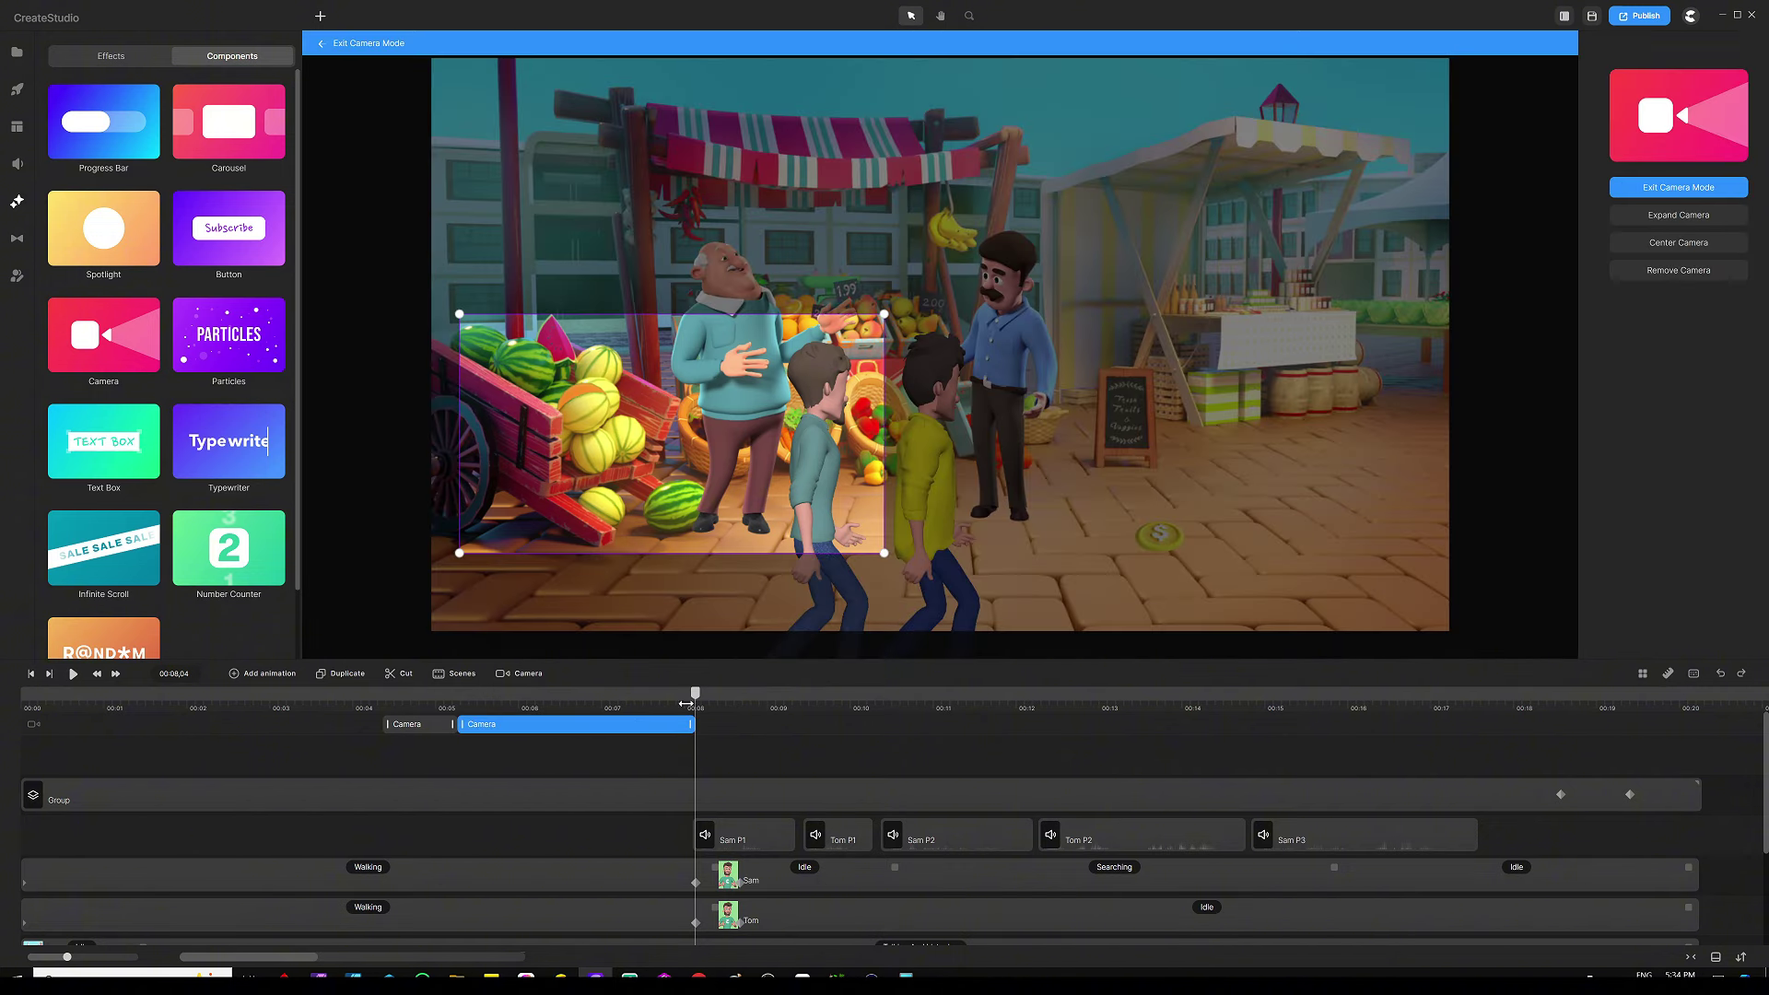
pyautogui.moveTo(695, 699); pyautogui.dragTo(718, 701)
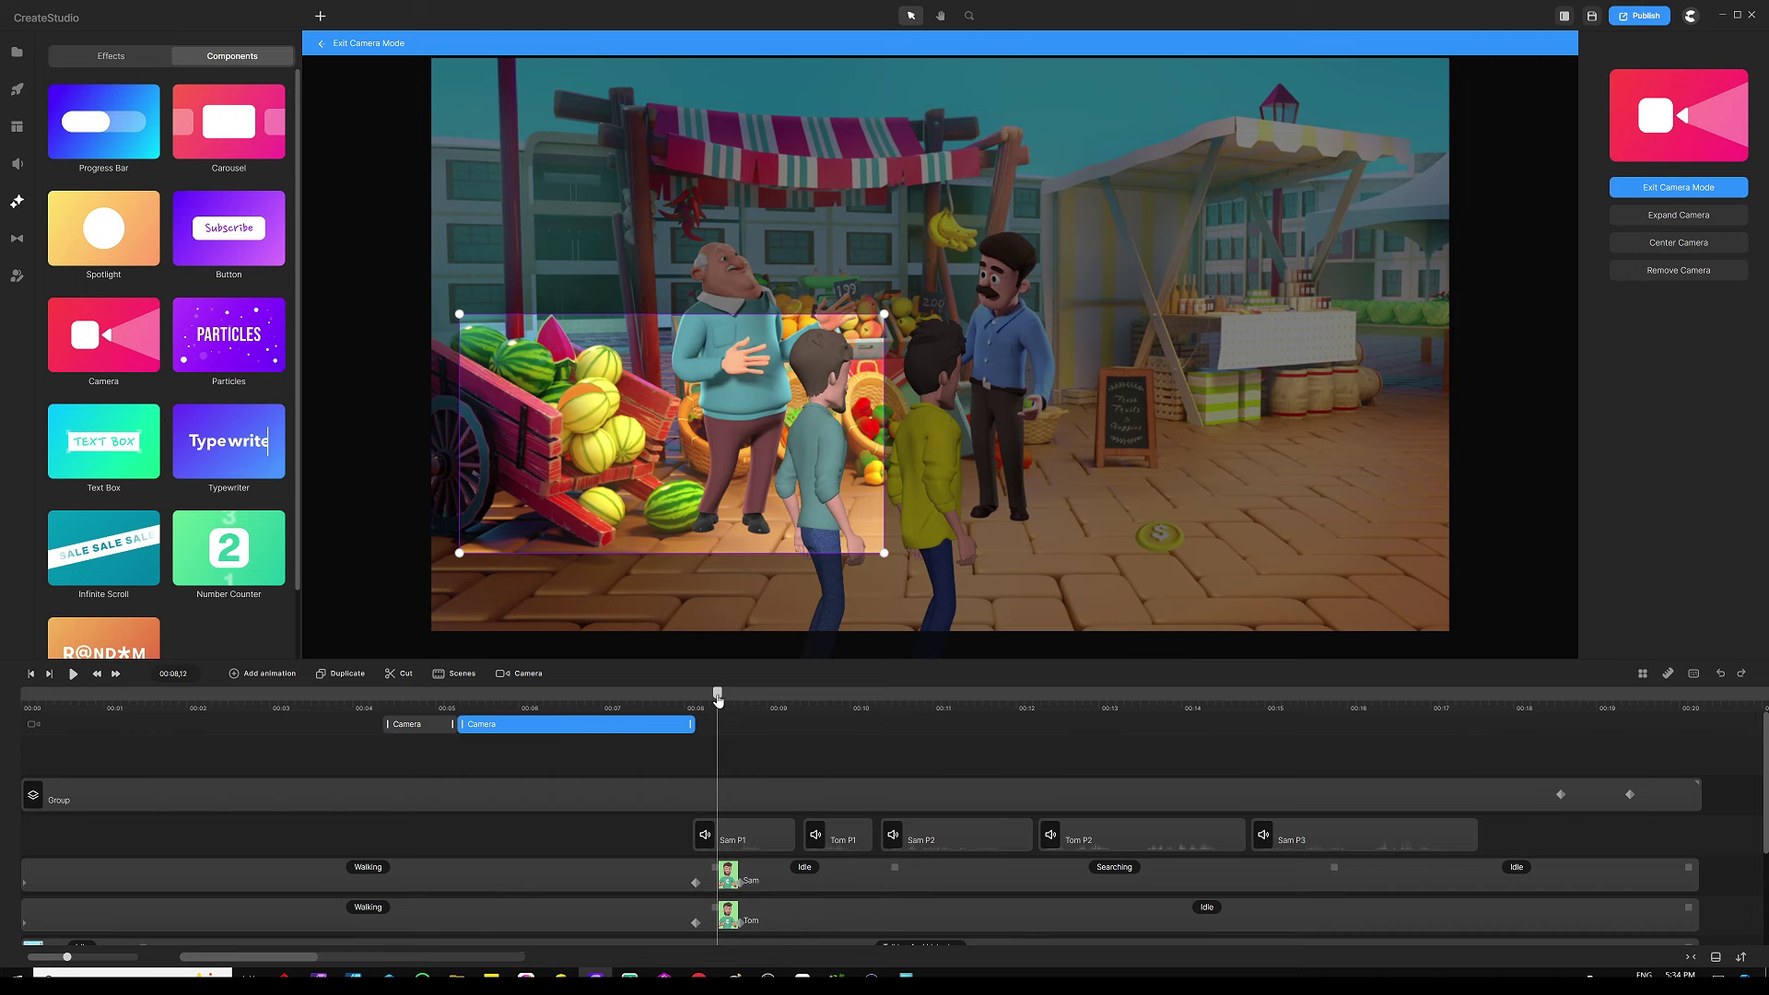
pyautogui.moveTo(591, 471); pyautogui.dragTo(824, 462)
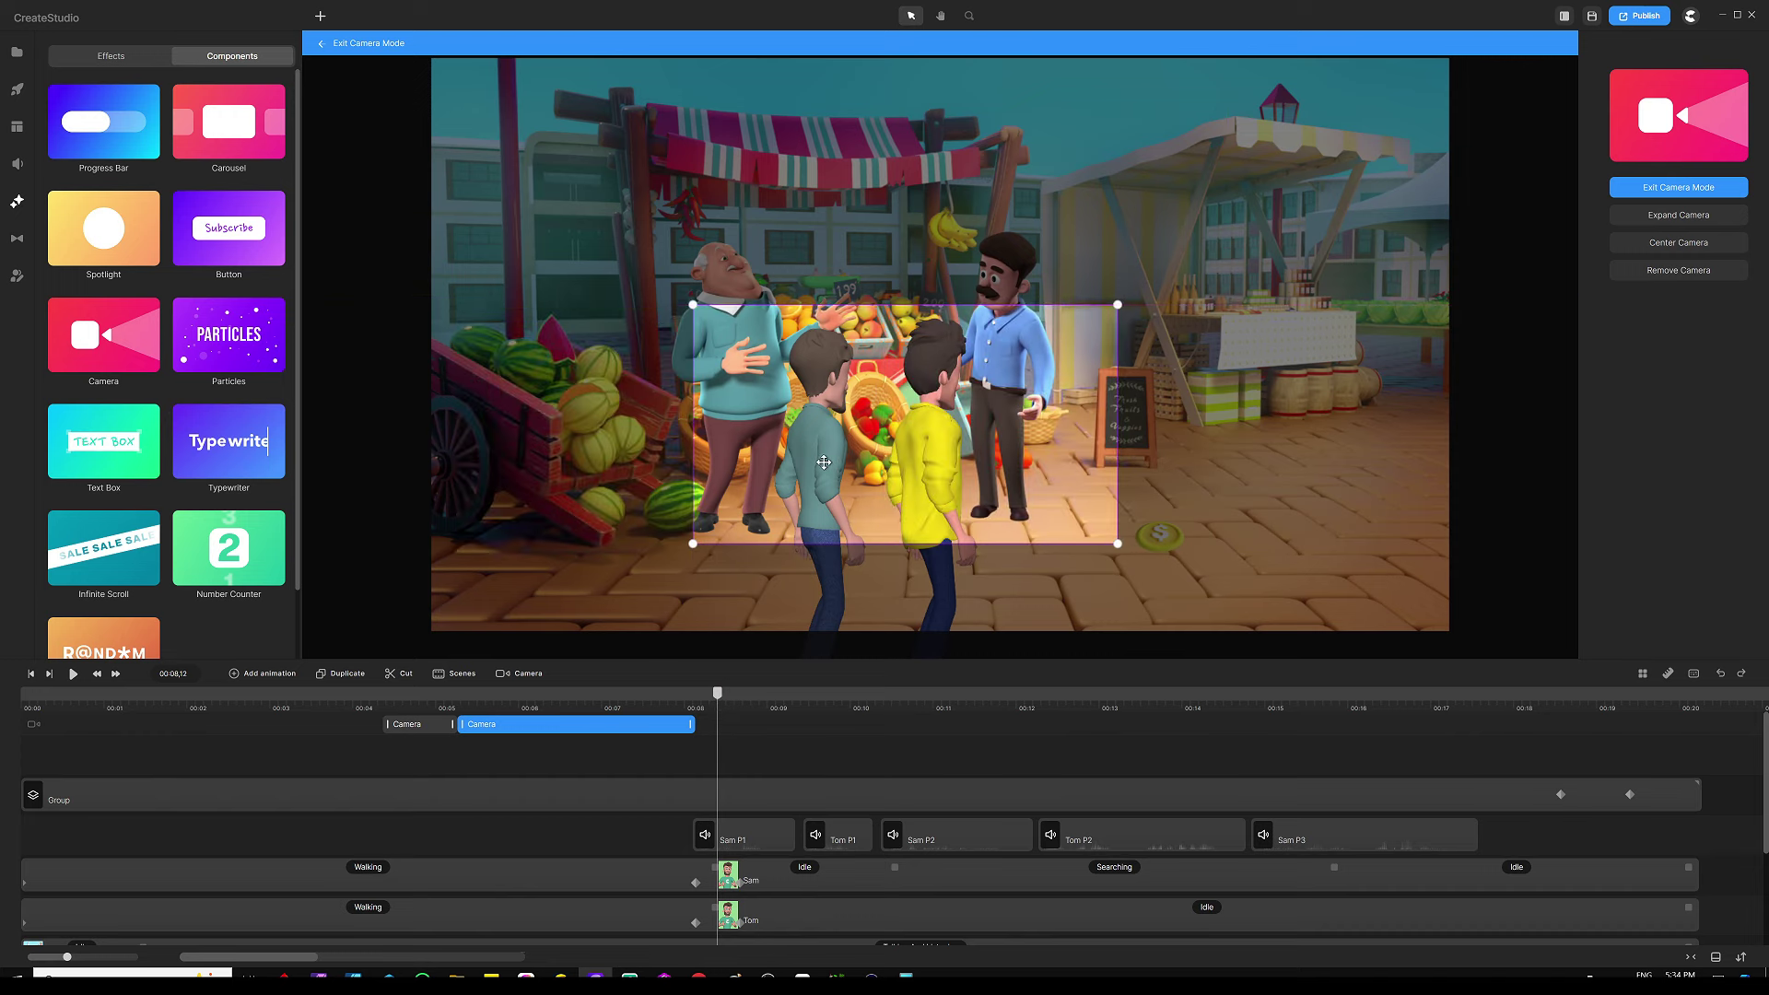
pyautogui.click(791, 744)
# Step: Play the scene from the start to check the first two camera moves following Tom and Sam
pyautogui.scroll(-4, 792, 716)
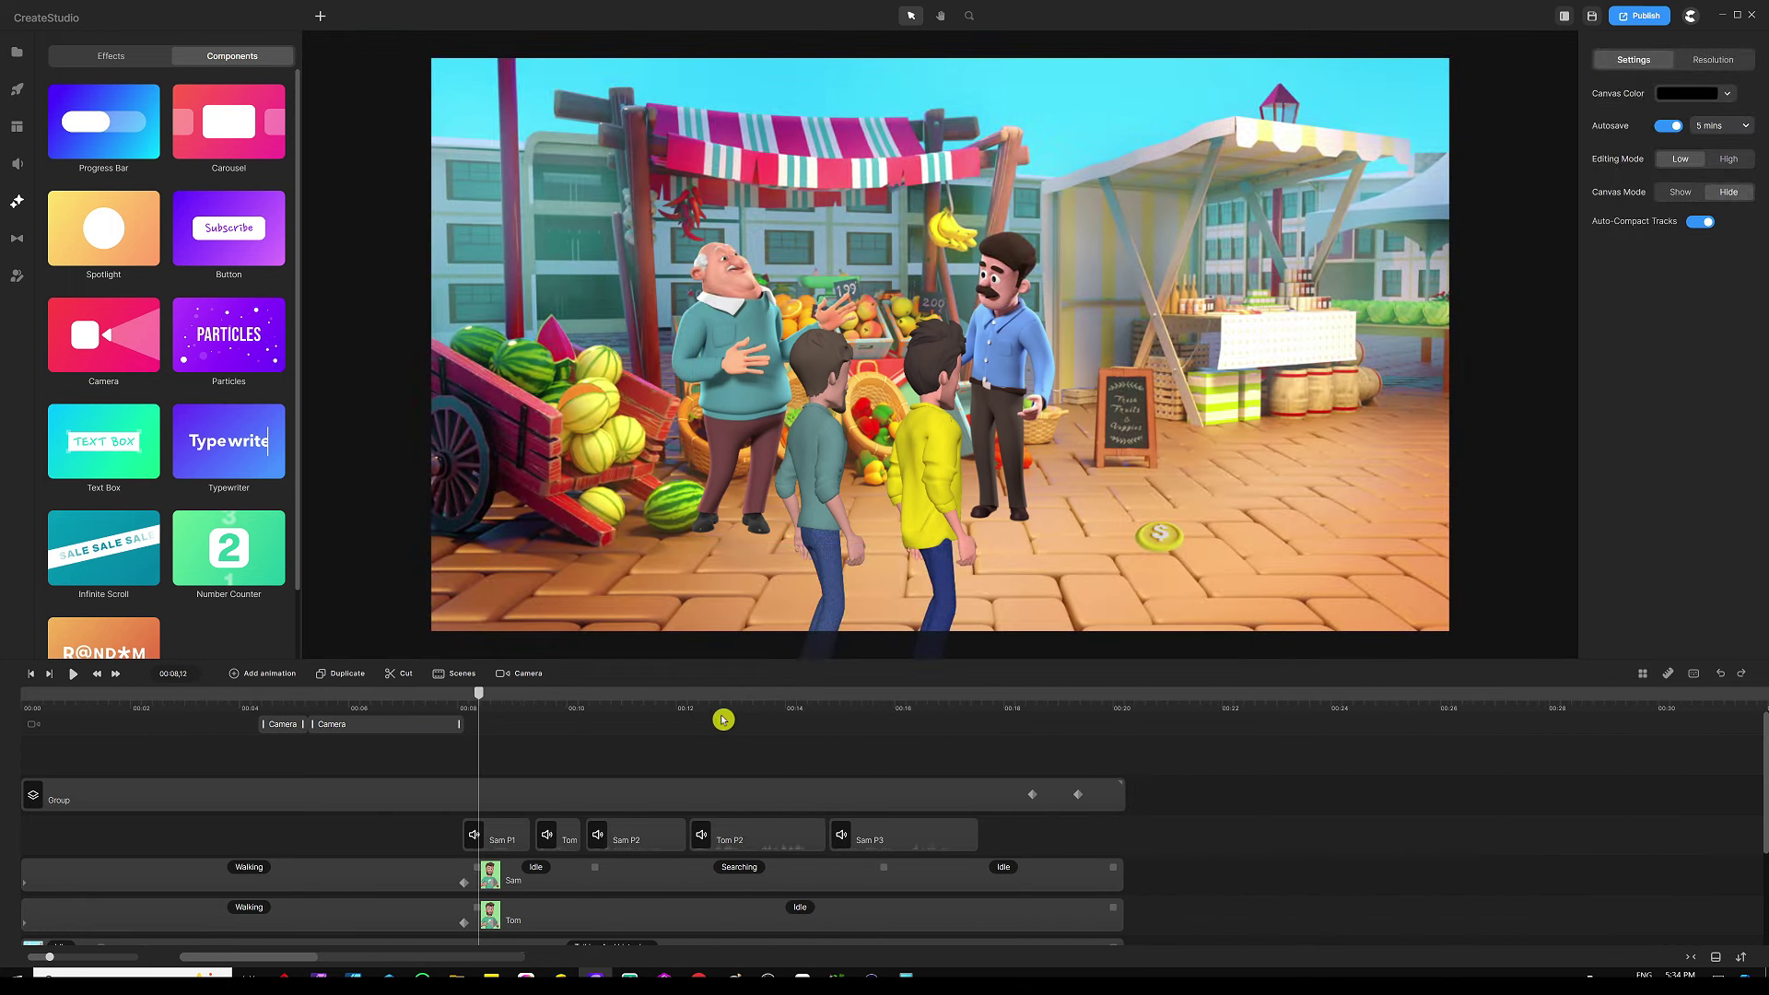
pyautogui.click(621, 782)
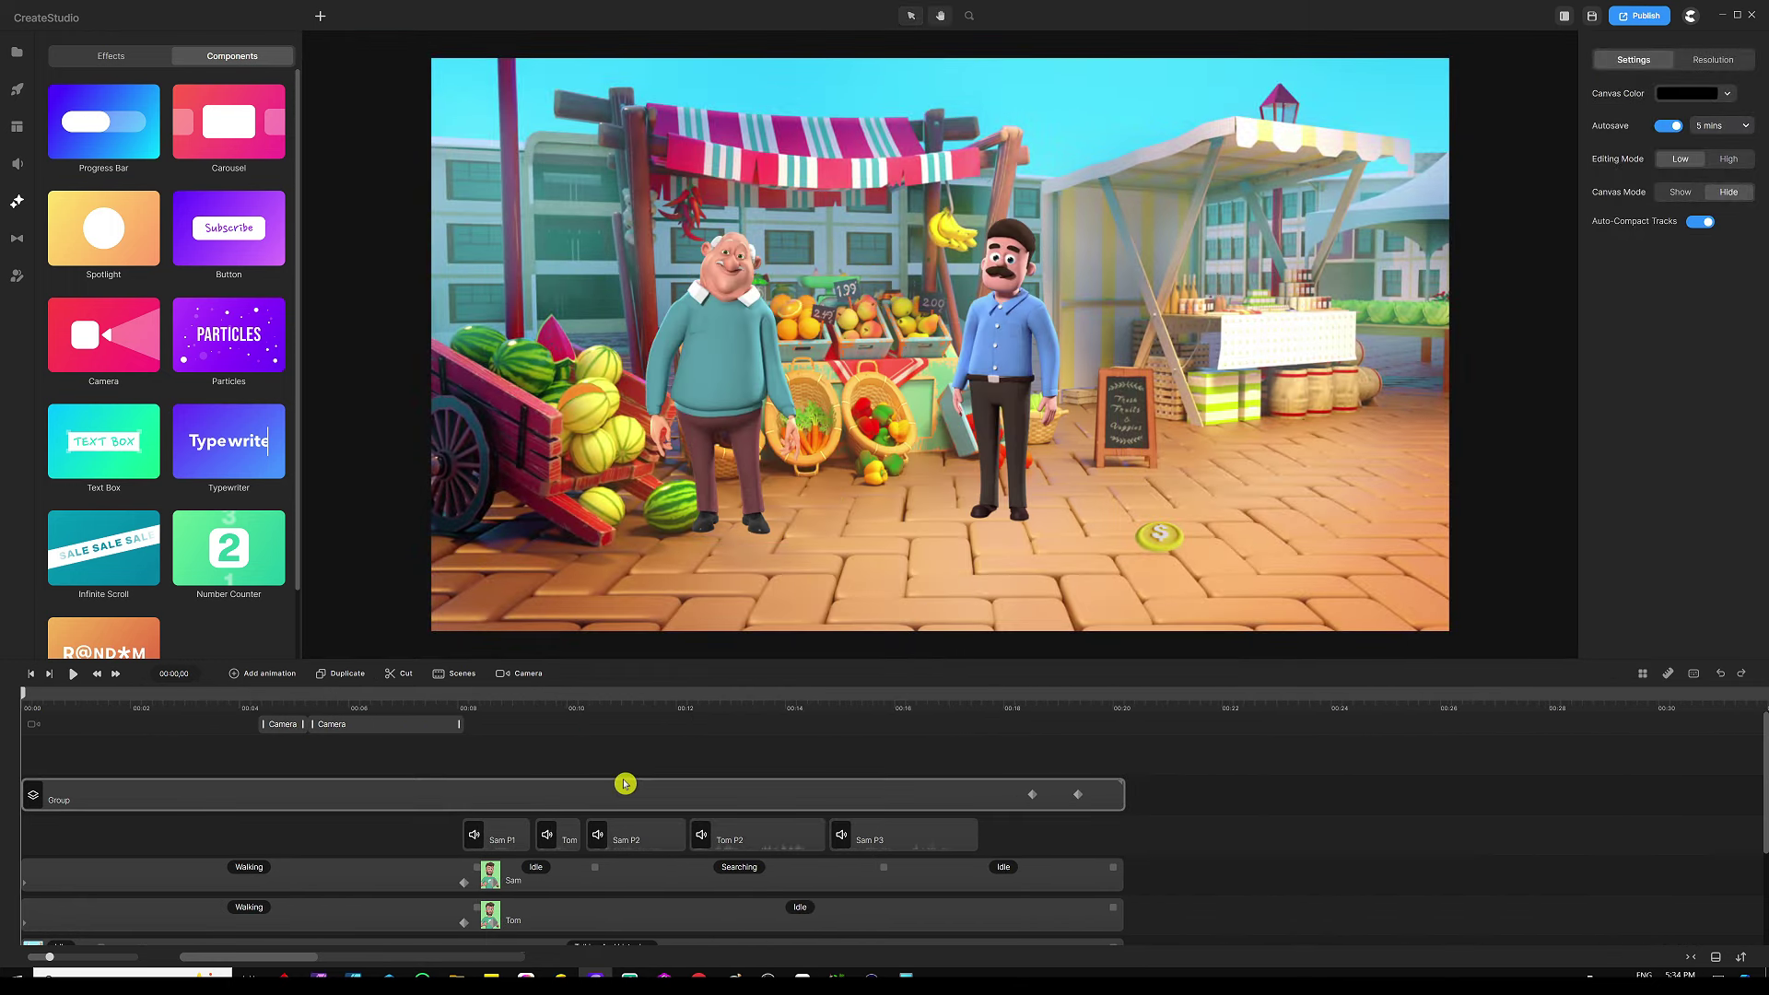
pyautogui.press('space')
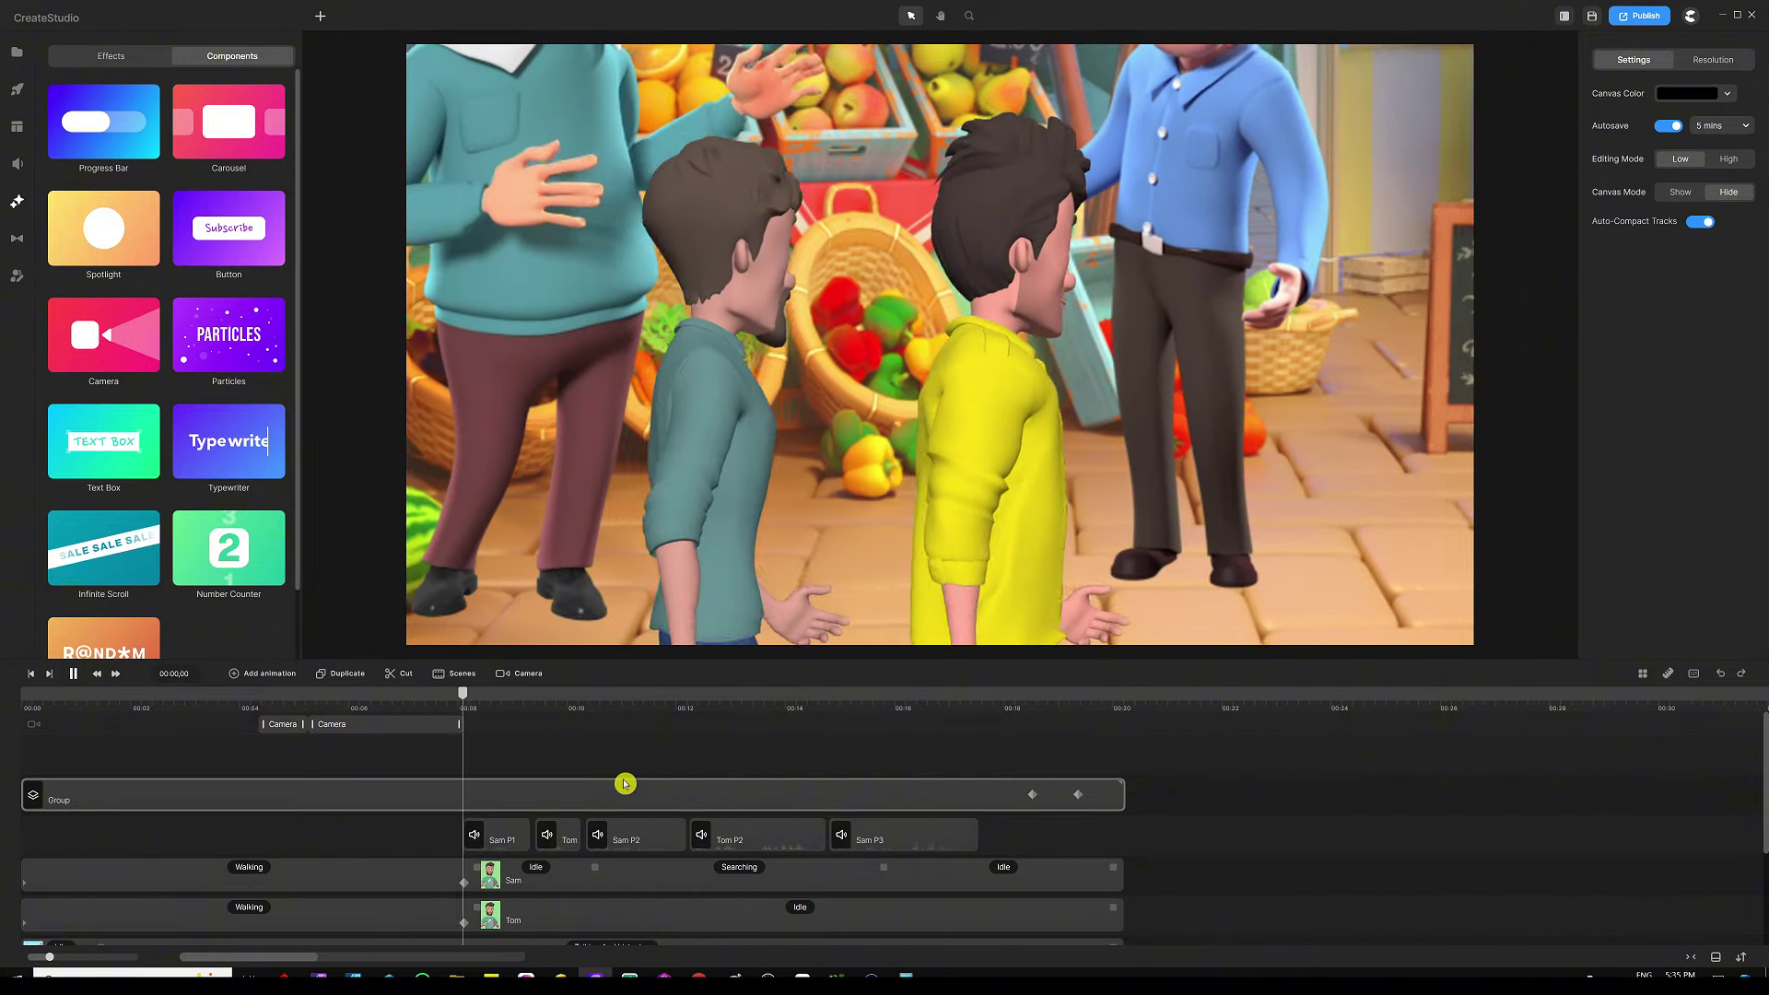
pyautogui.press('space')
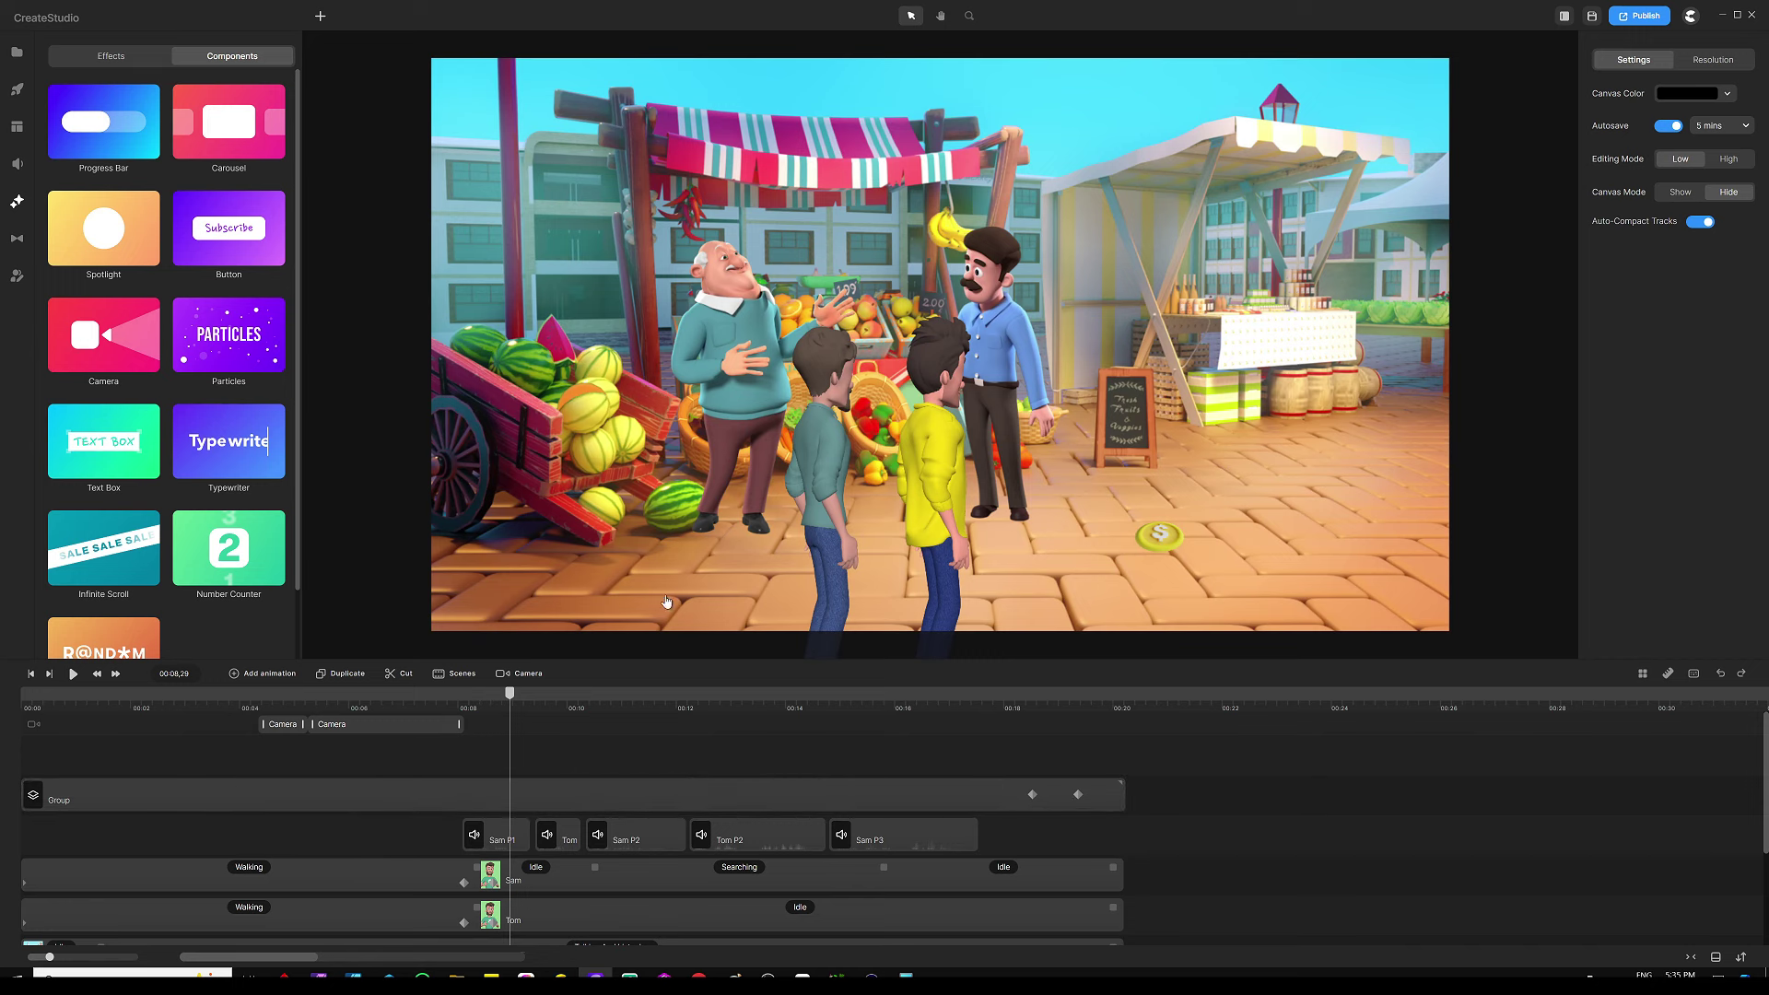
# Step: Add a third camera animation at about 9 seconds, where the Tom P1 audio starts, and shorten it to end at about 10 seconds
pyautogui.click(530, 706)
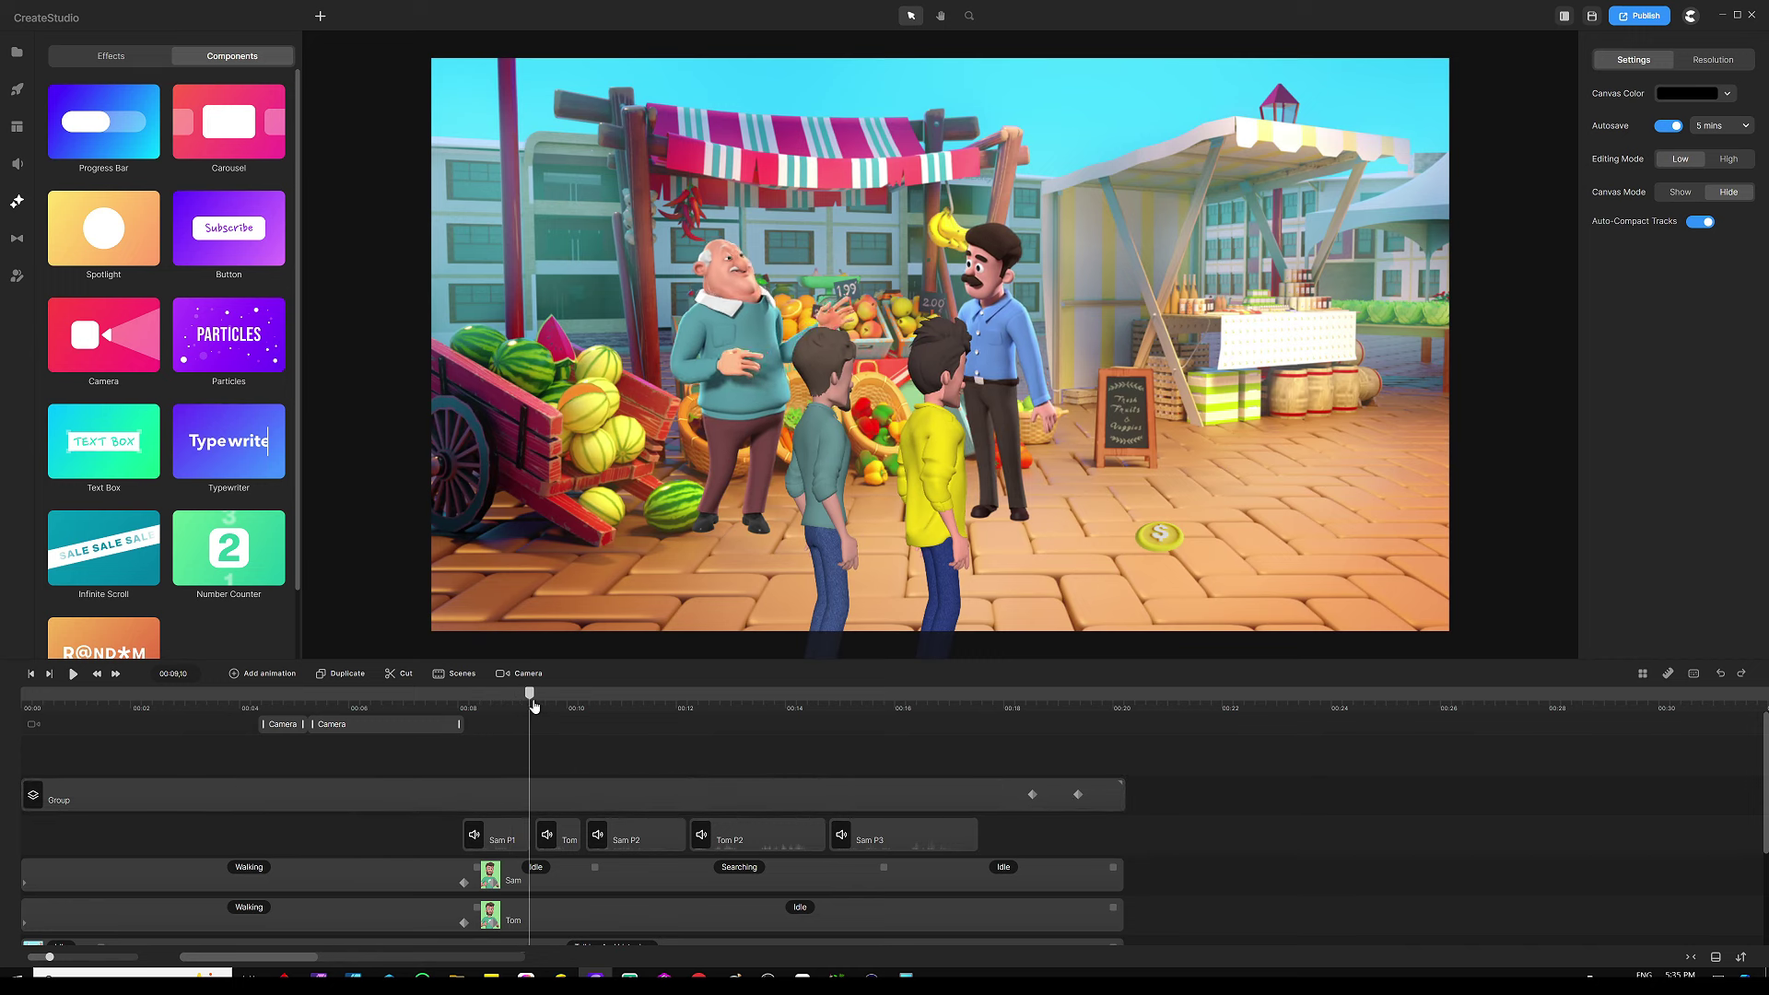
pyautogui.moveTo(535, 706); pyautogui.dragTo(539, 706)
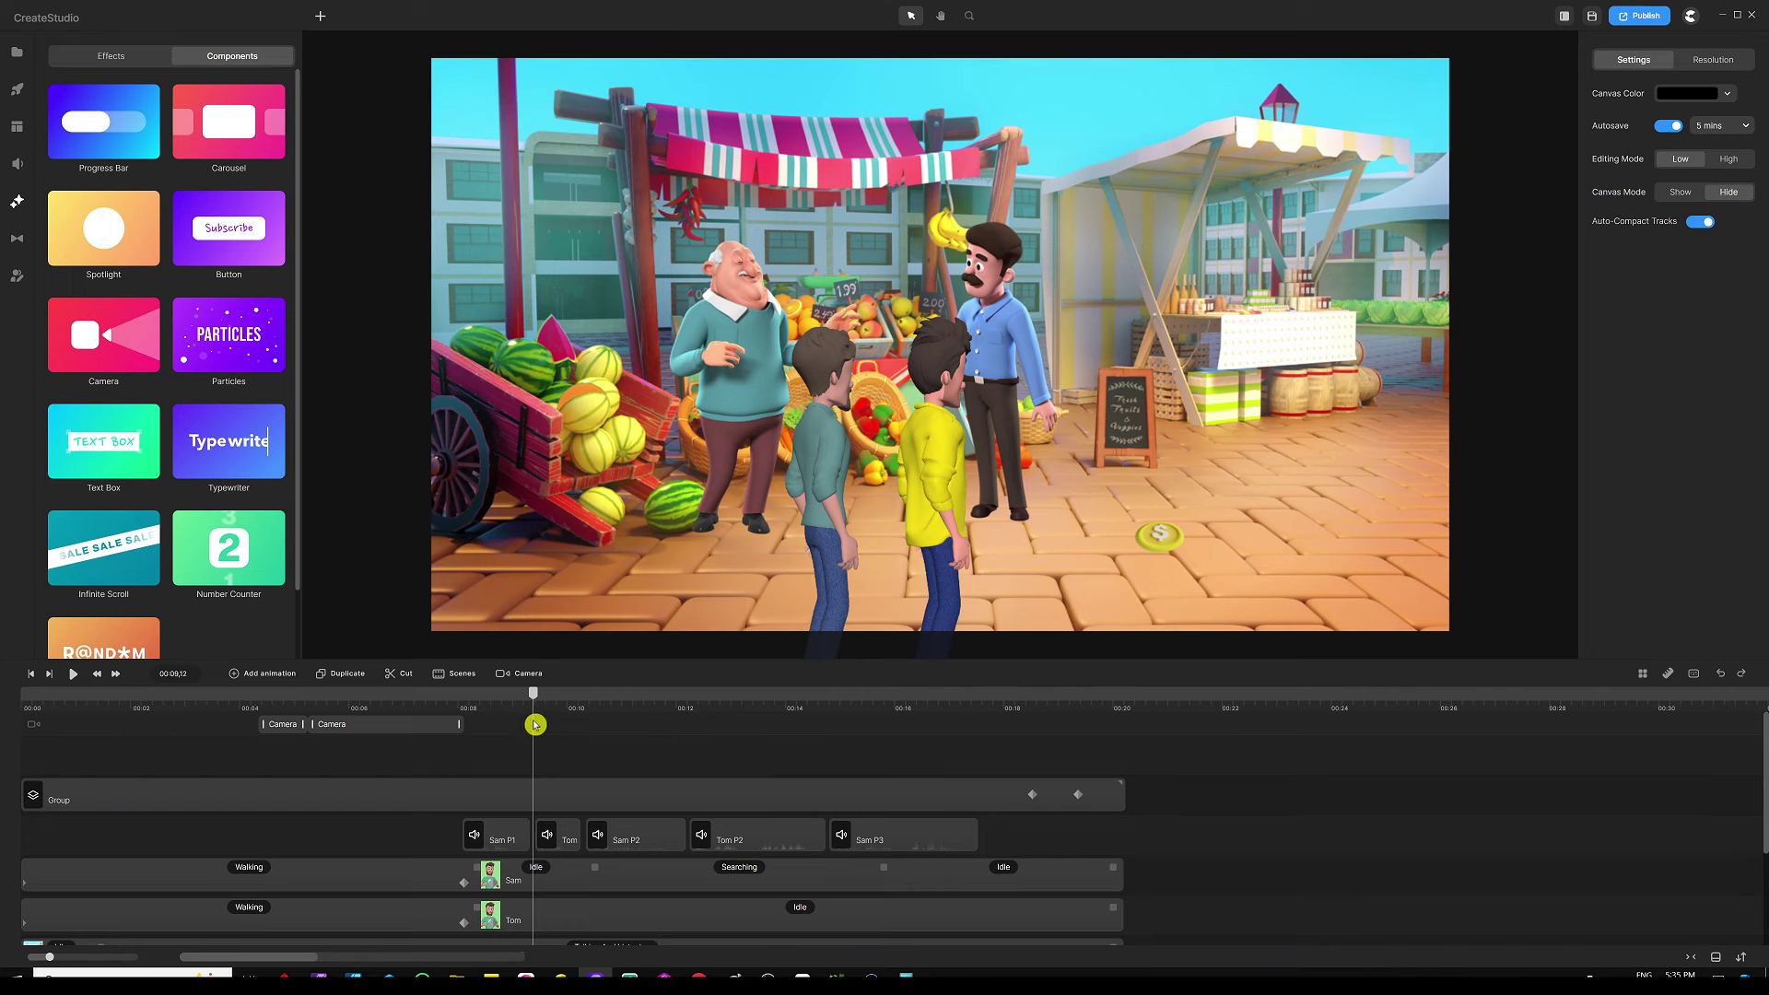
pyautogui.click(536, 726)
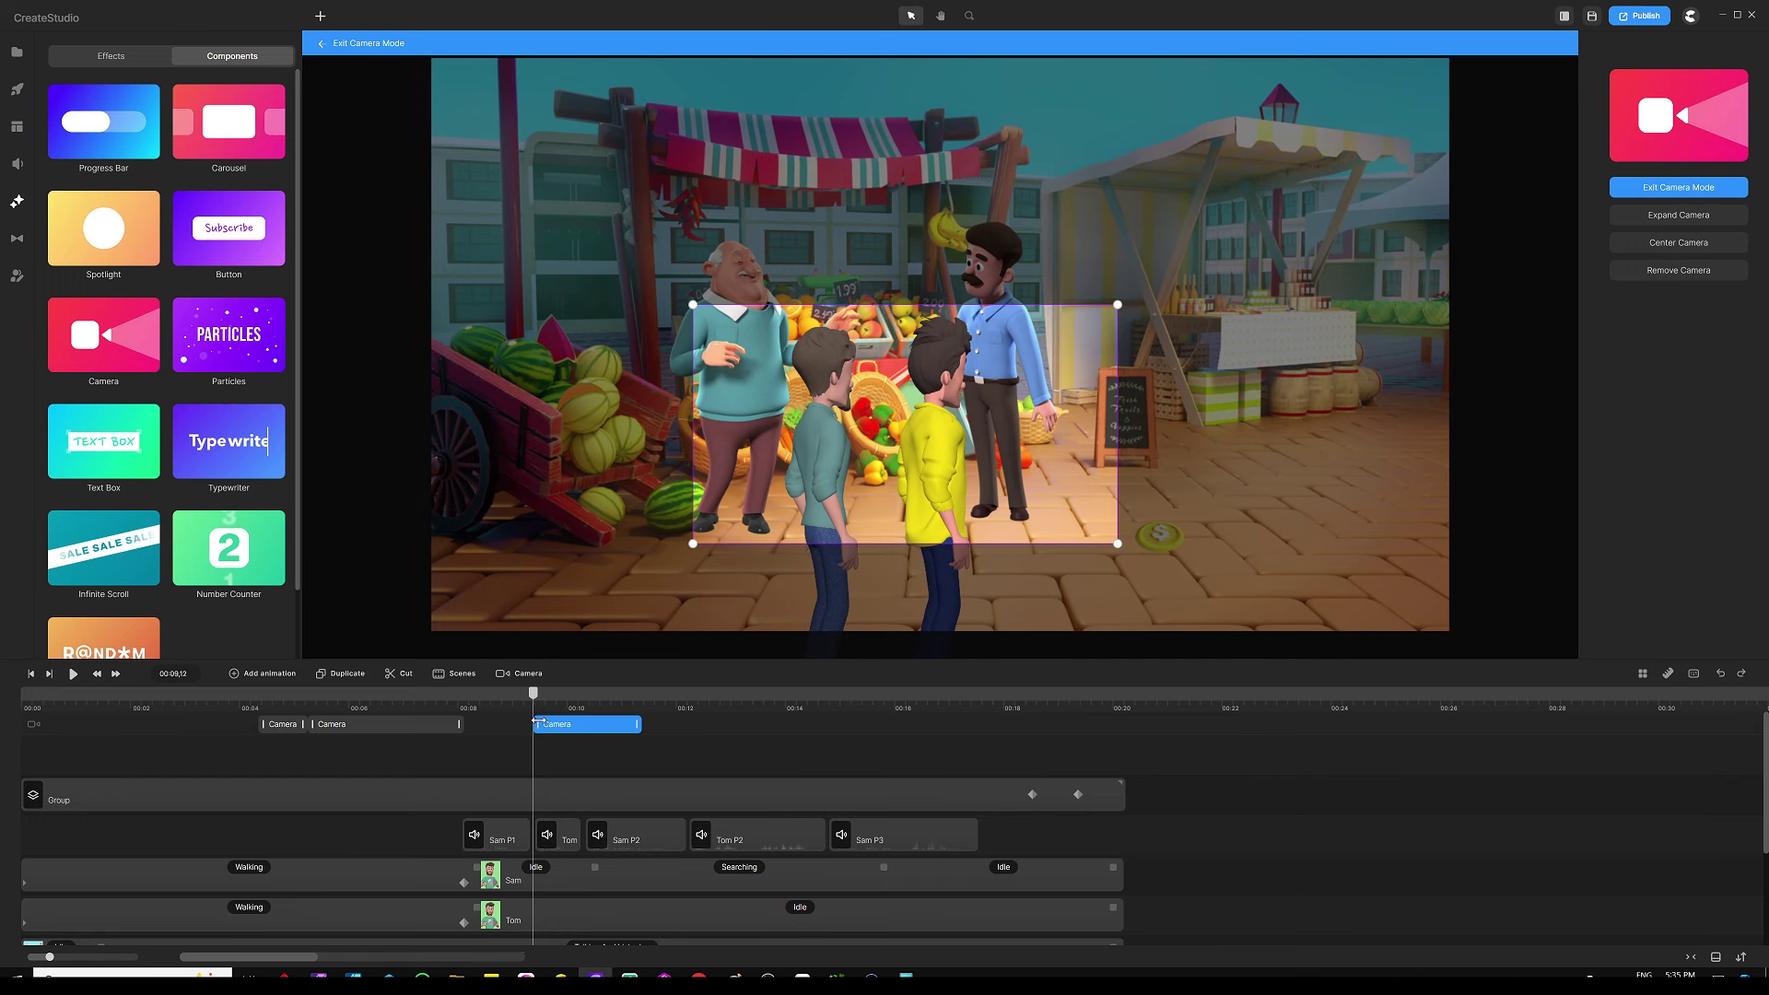
pyautogui.moveTo(604, 728)
pyautogui.mouseDown()
pyautogui.moveTo(622, 729)
pyautogui.moveTo(571, 724)
pyautogui.mouseUp()
# Step: Frame the third camera animation as a close-up of the coin on the ground
pyautogui.moveTo(535, 697); pyautogui.dragTo(605, 697)
pyautogui.moveTo(966, 442); pyautogui.dragTo(1123, 457)
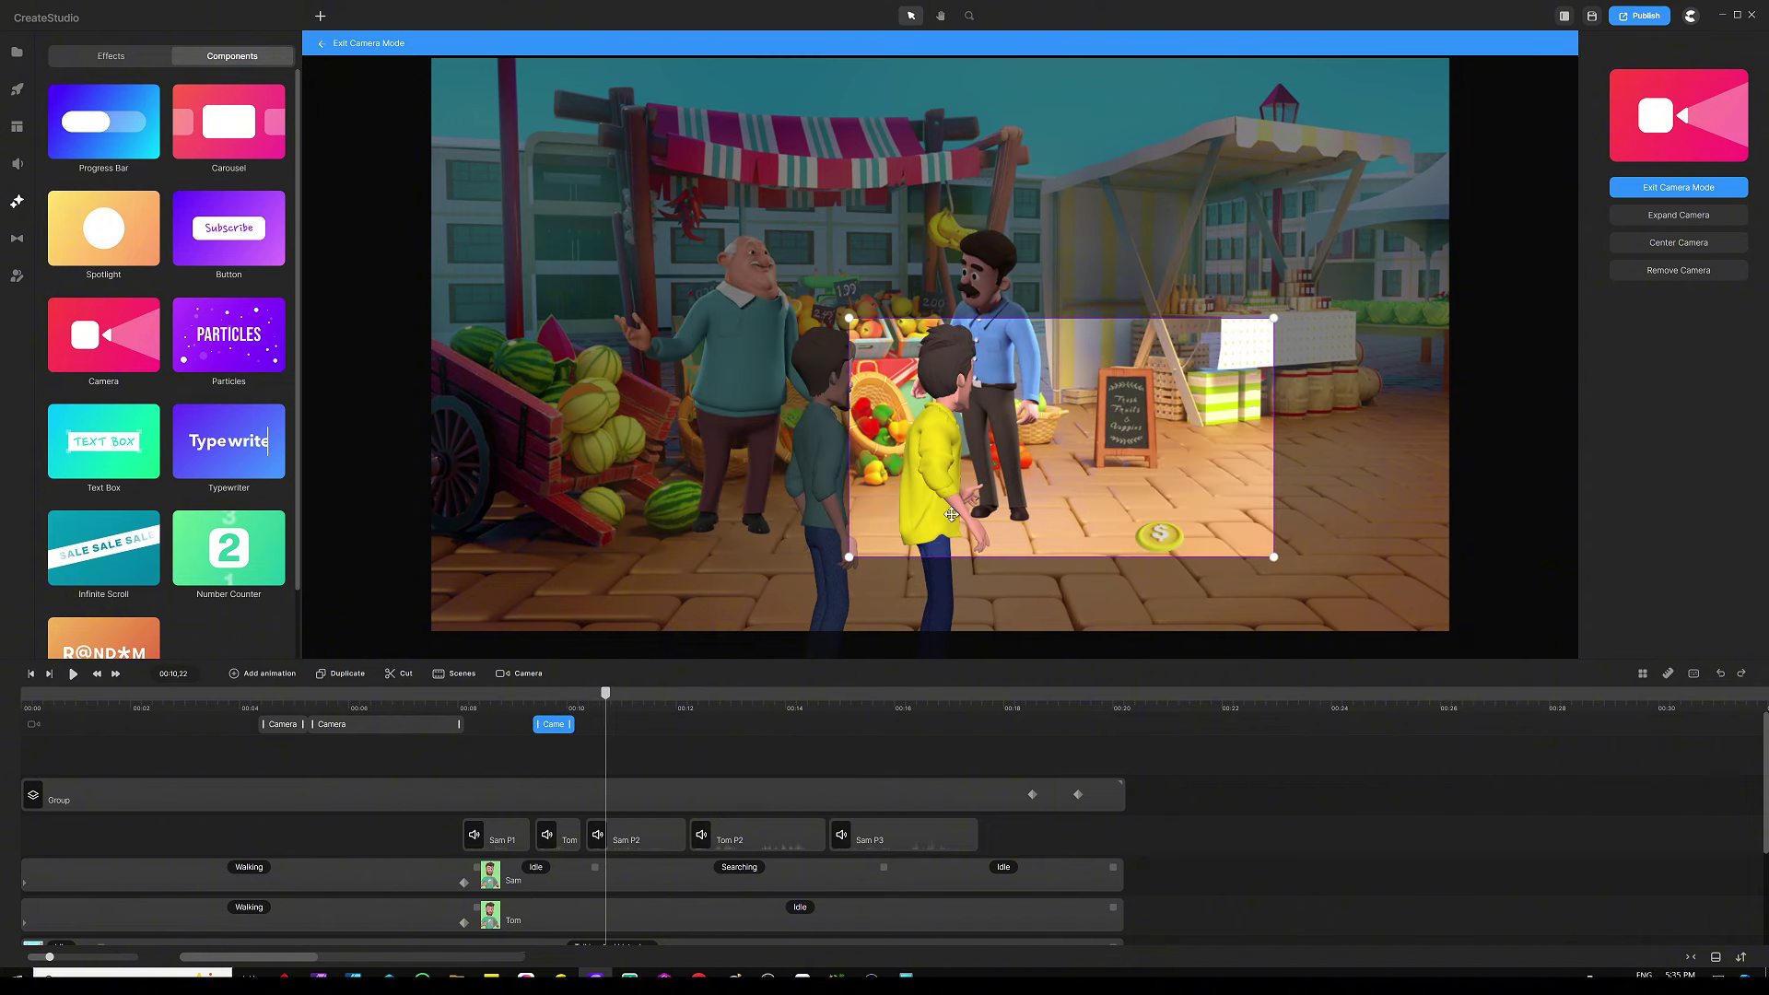
pyautogui.moveTo(849, 558); pyautogui.dragTo(1037, 446)
pyautogui.moveTo(1144, 400); pyautogui.dragTo(1157, 541)
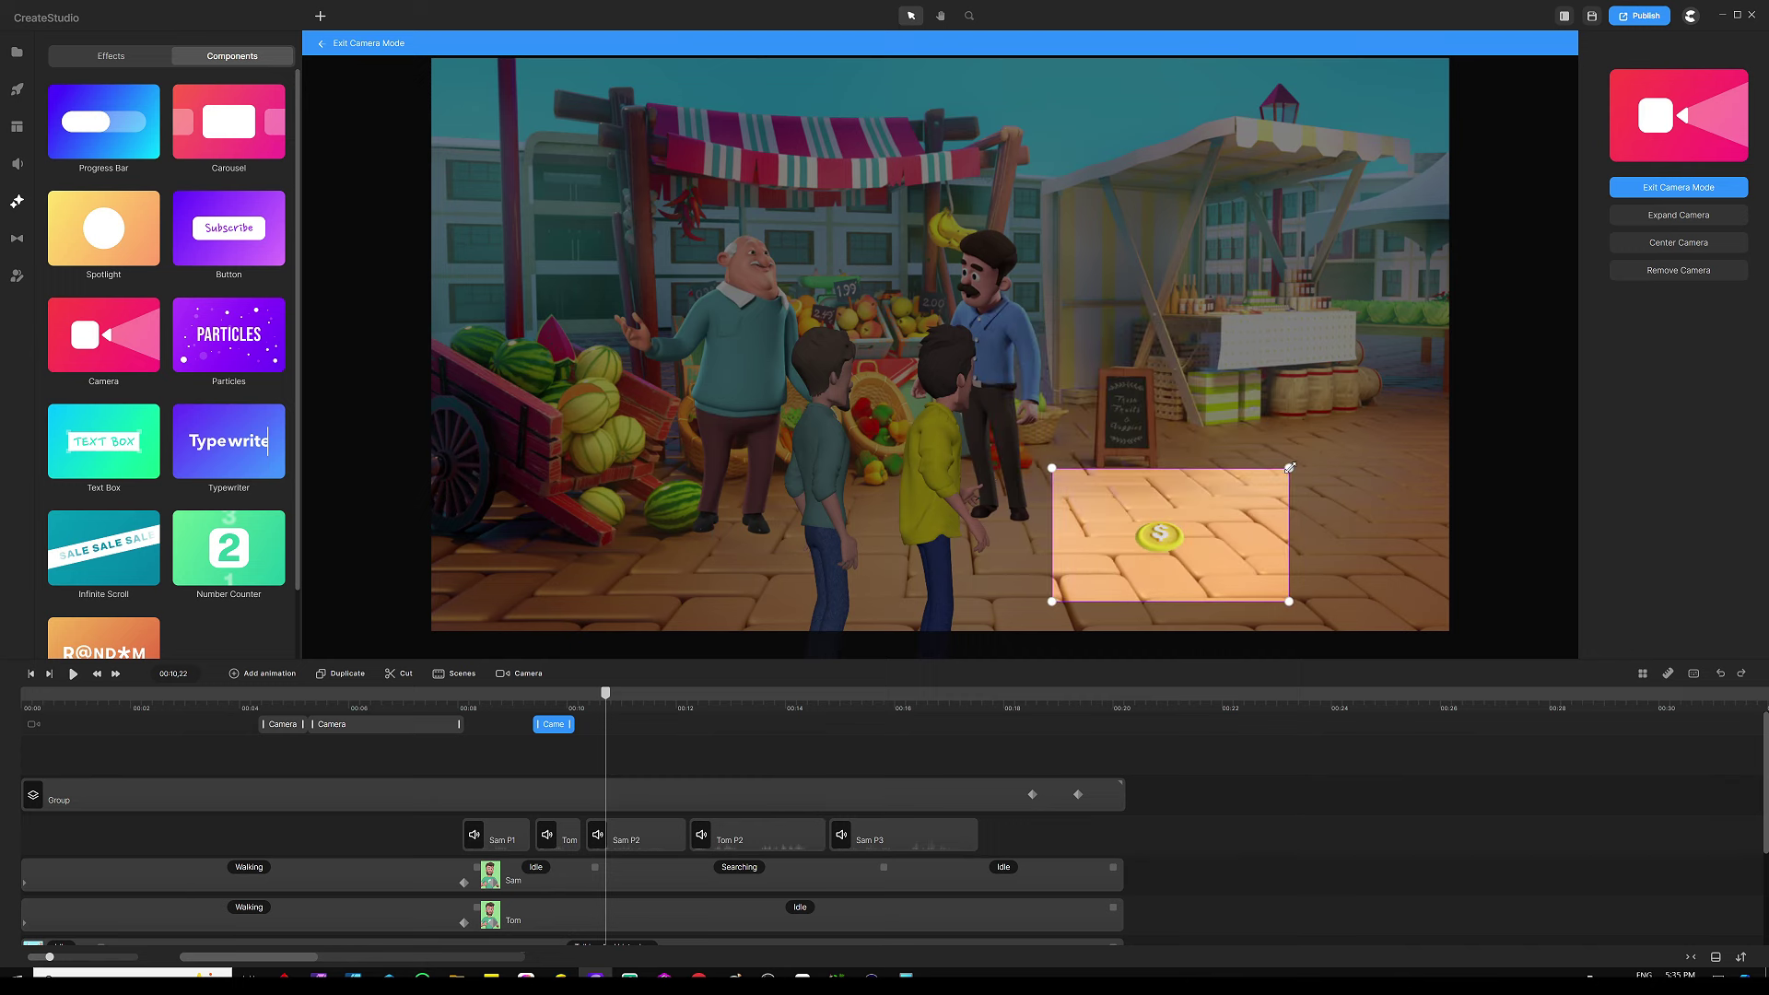
pyautogui.moveTo(1290, 468); pyautogui.dragTo(1259, 481)
pyautogui.moveTo(1182, 535); pyautogui.dragTo(1181, 528)
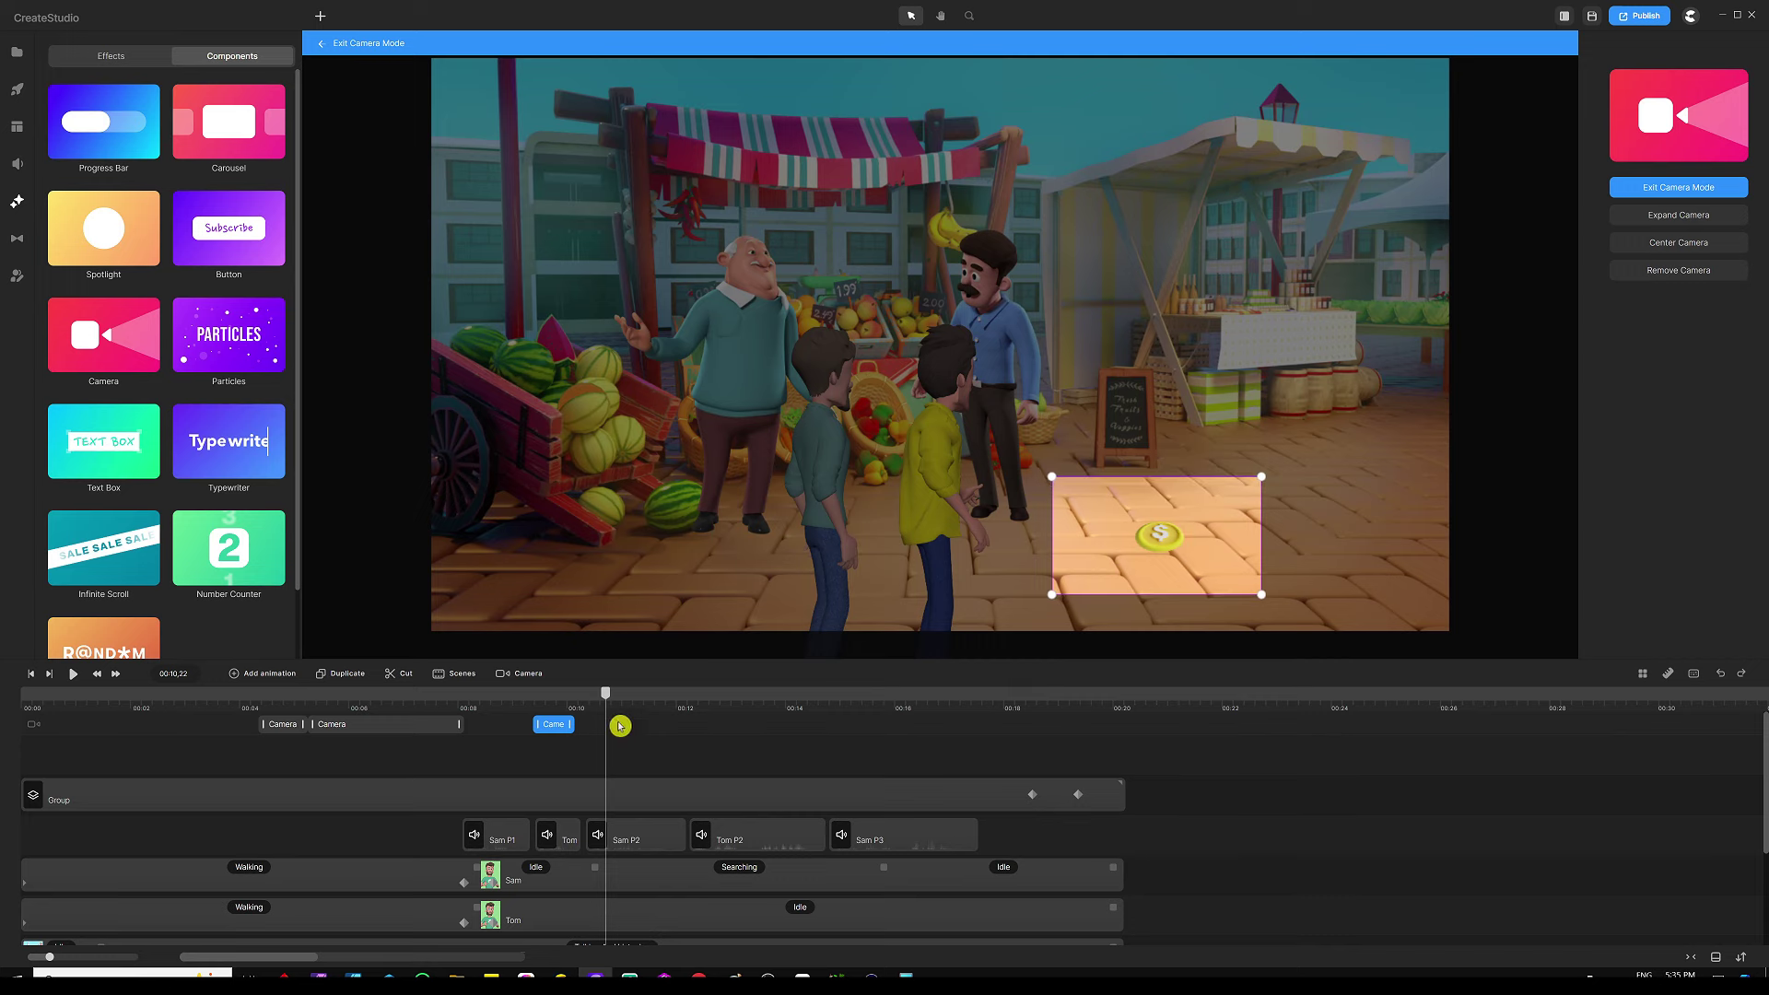
# Step: Play the scene from about 9 seconds to check the camera zoom onto the coin
pyautogui.click(524, 705)
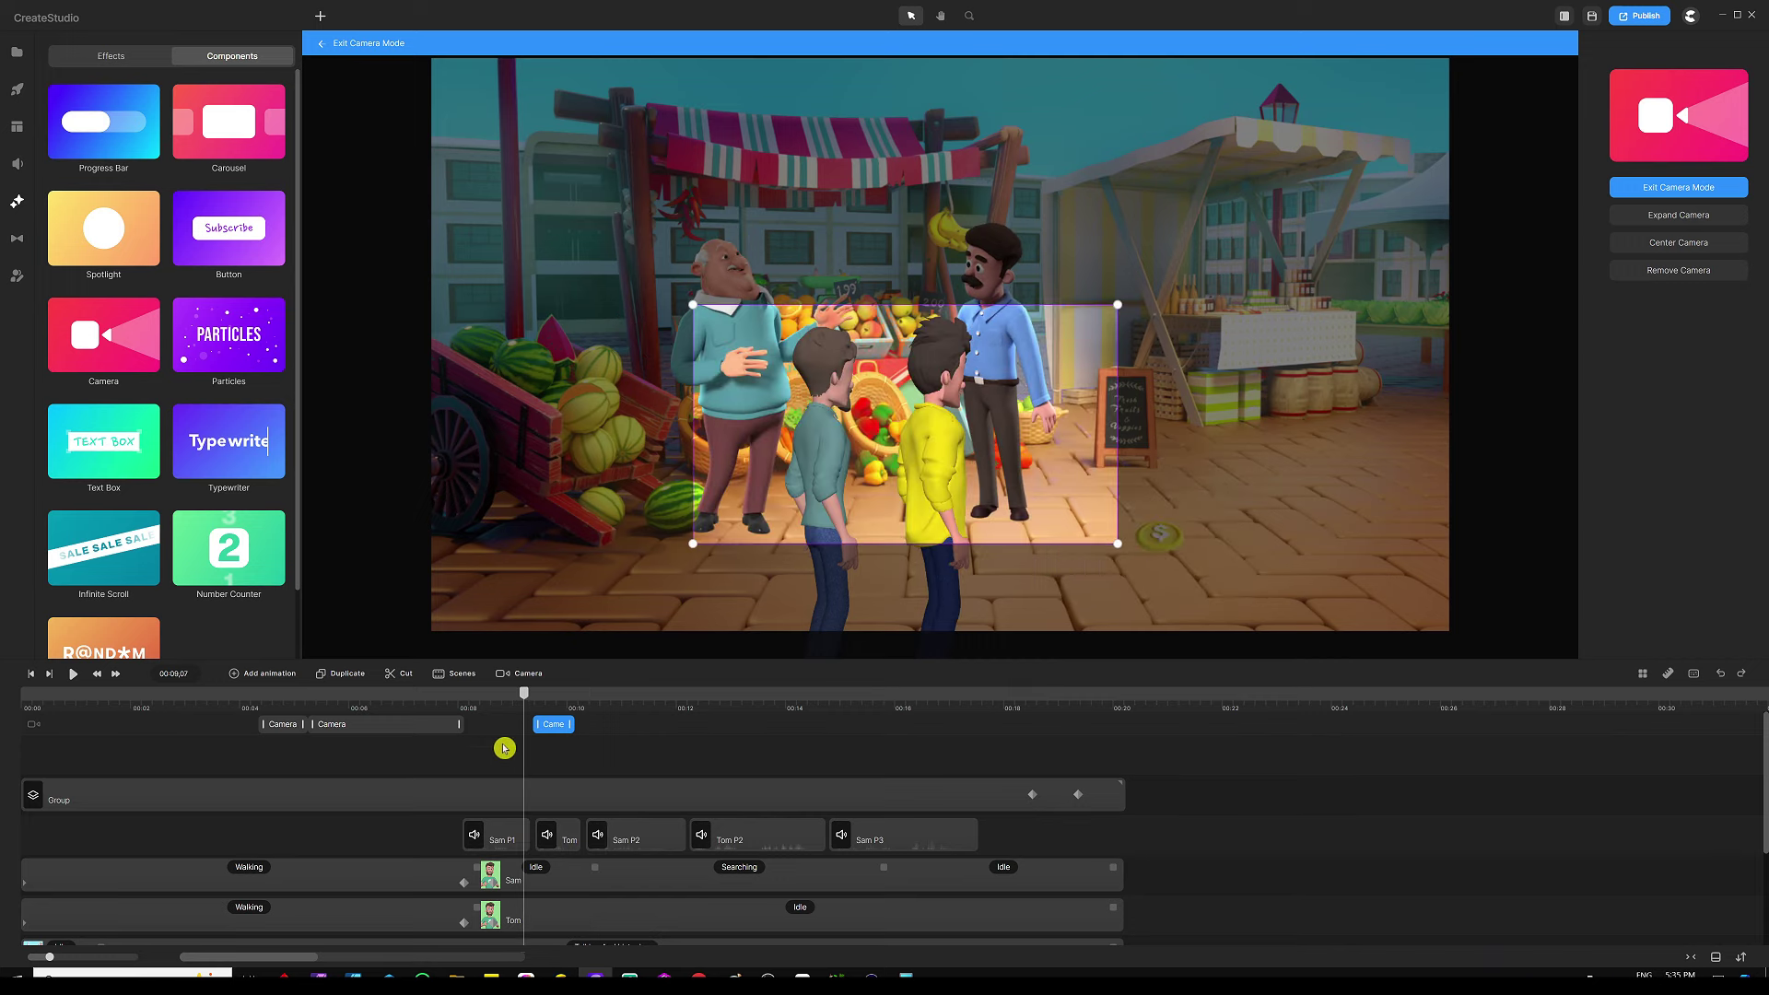
pyautogui.press('space')
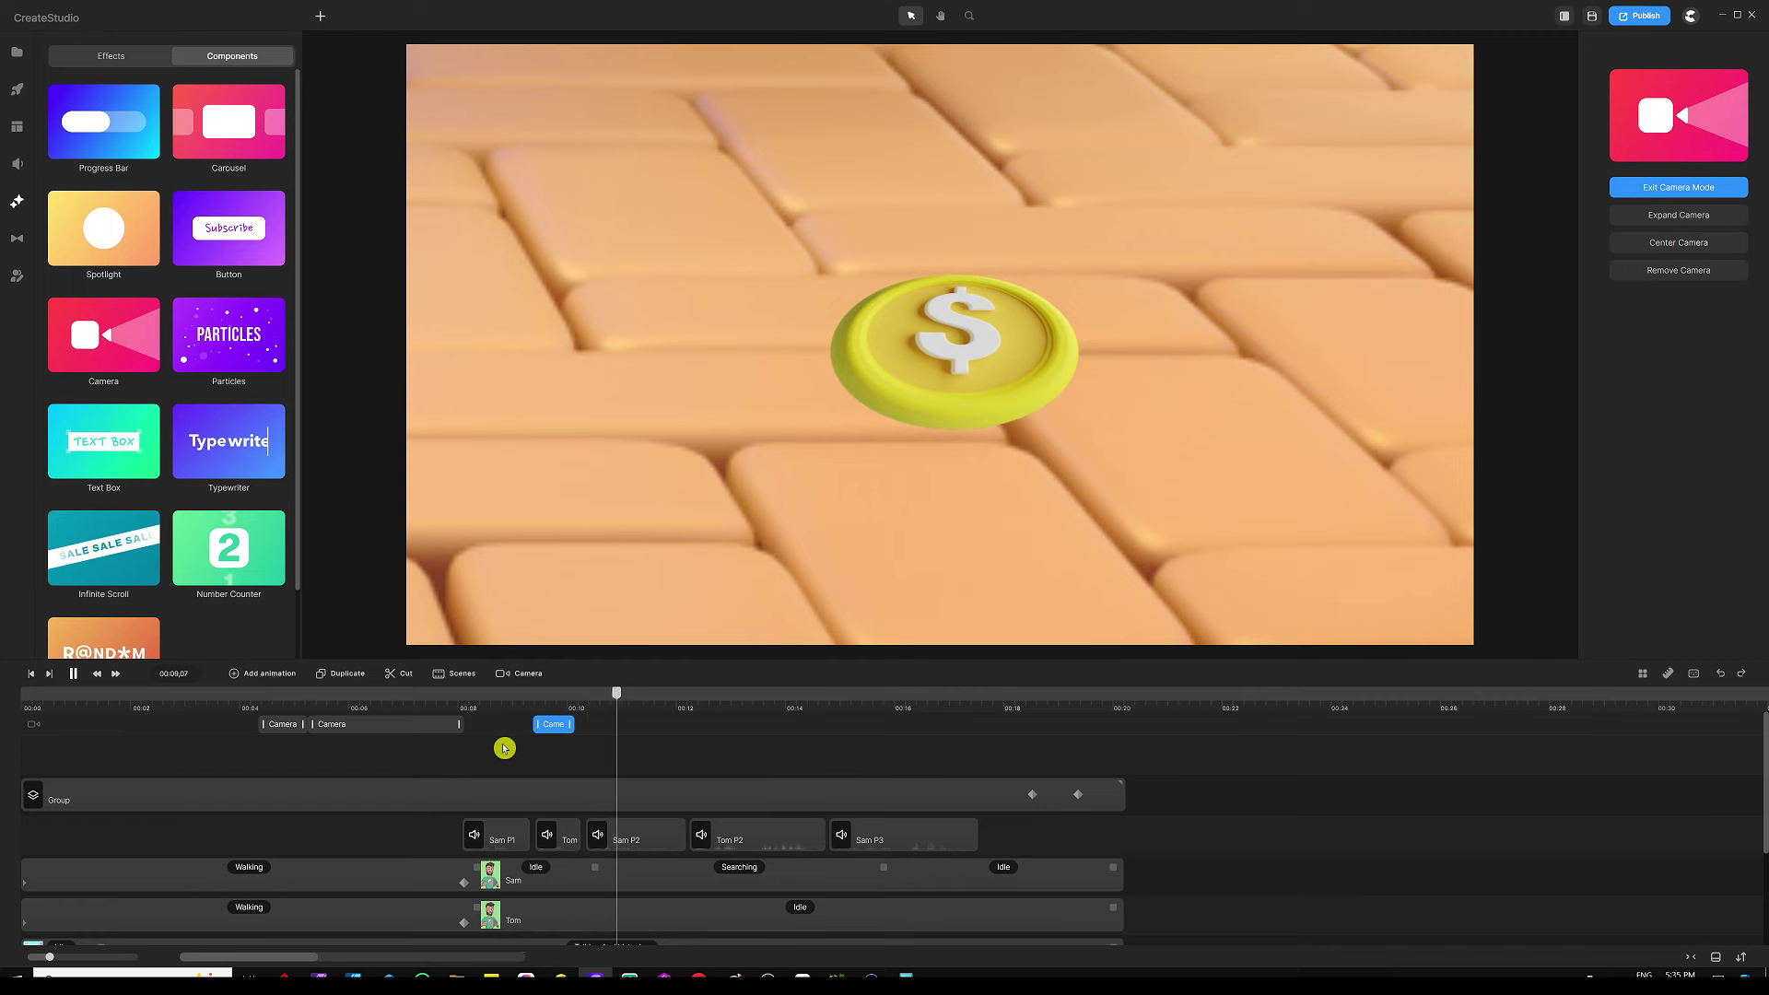
pyautogui.click(610, 708)
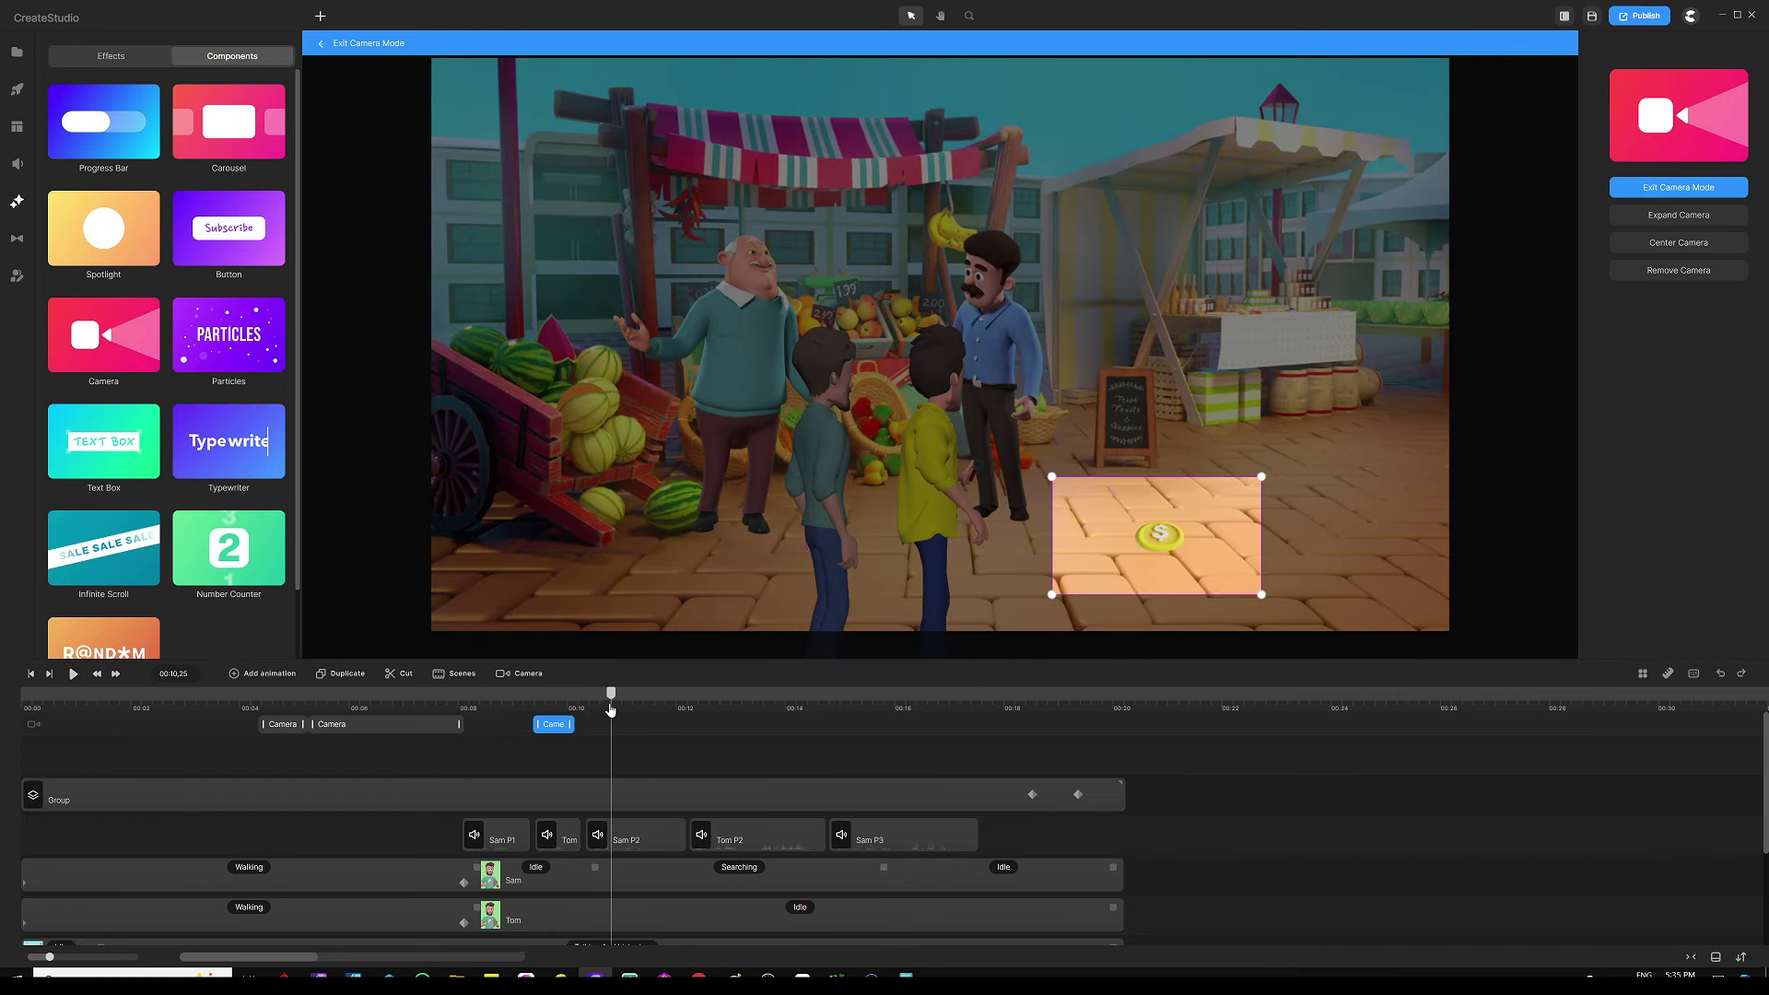
# Step: Add a fourth camera animation where the Sam P2 audio starts and shorten it to end at about 11.5 seconds
pyautogui.moveTo(610, 707); pyautogui.dragTo(585, 715)
pyautogui.click(604, 732)
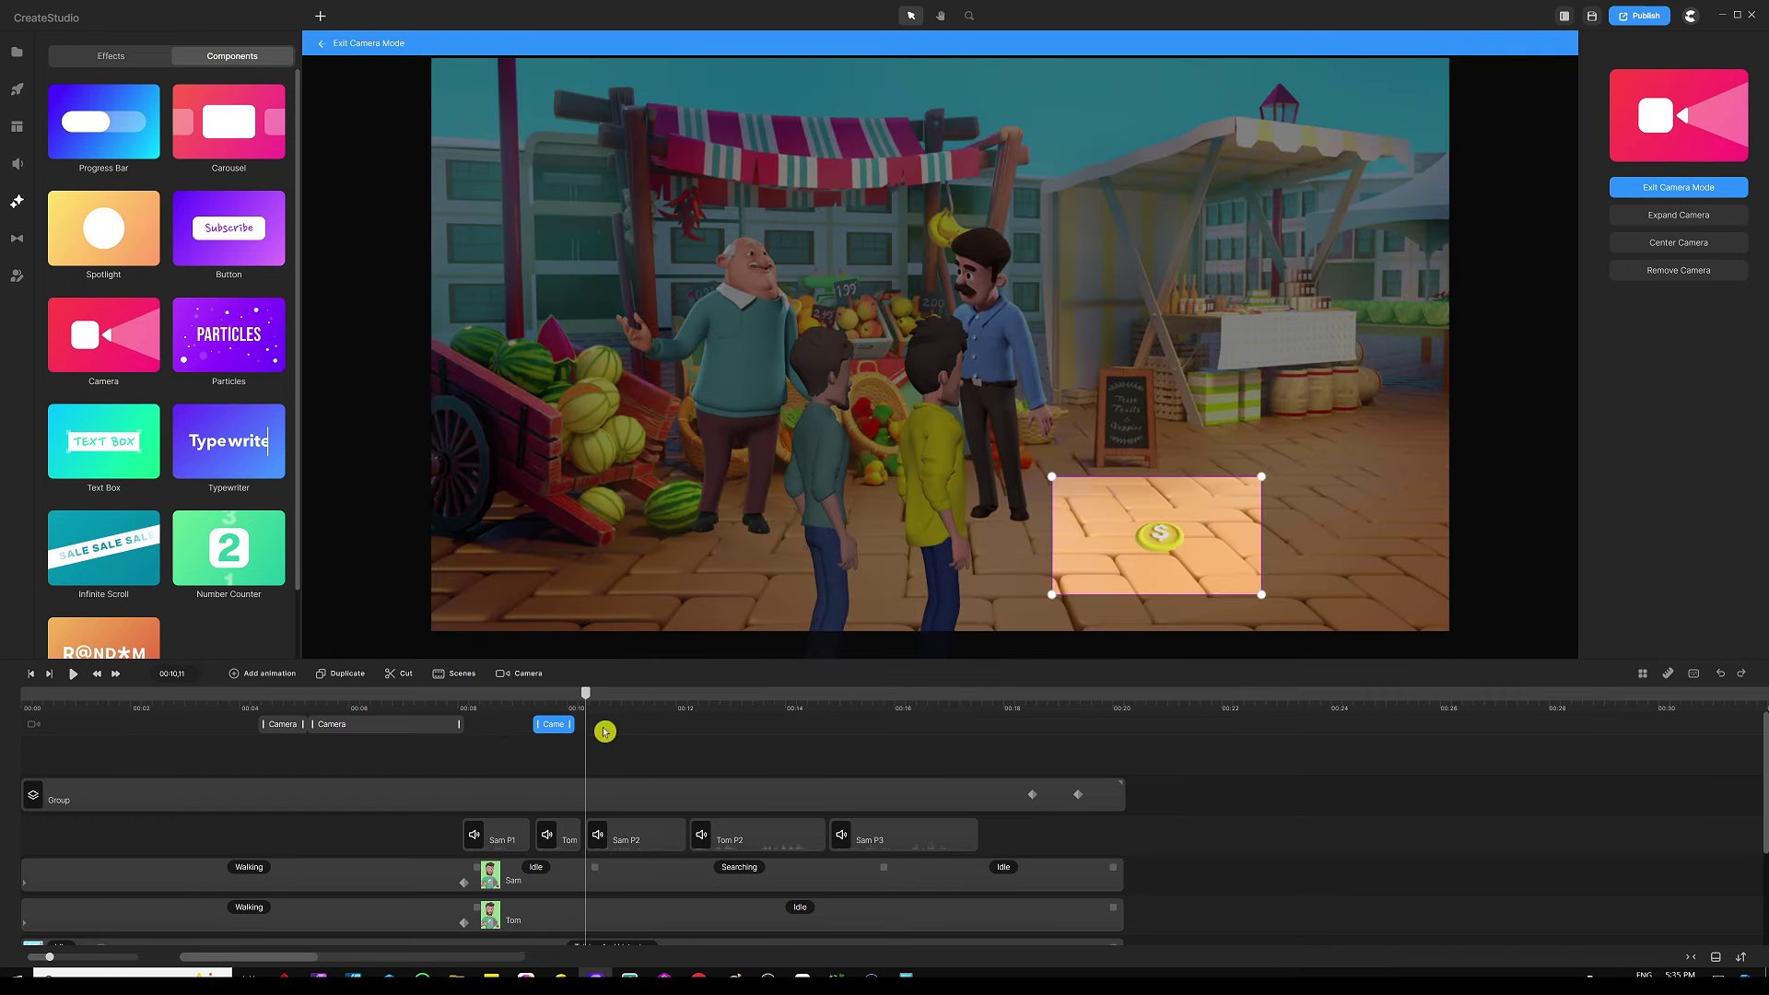
pyautogui.doubleClick(592, 727)
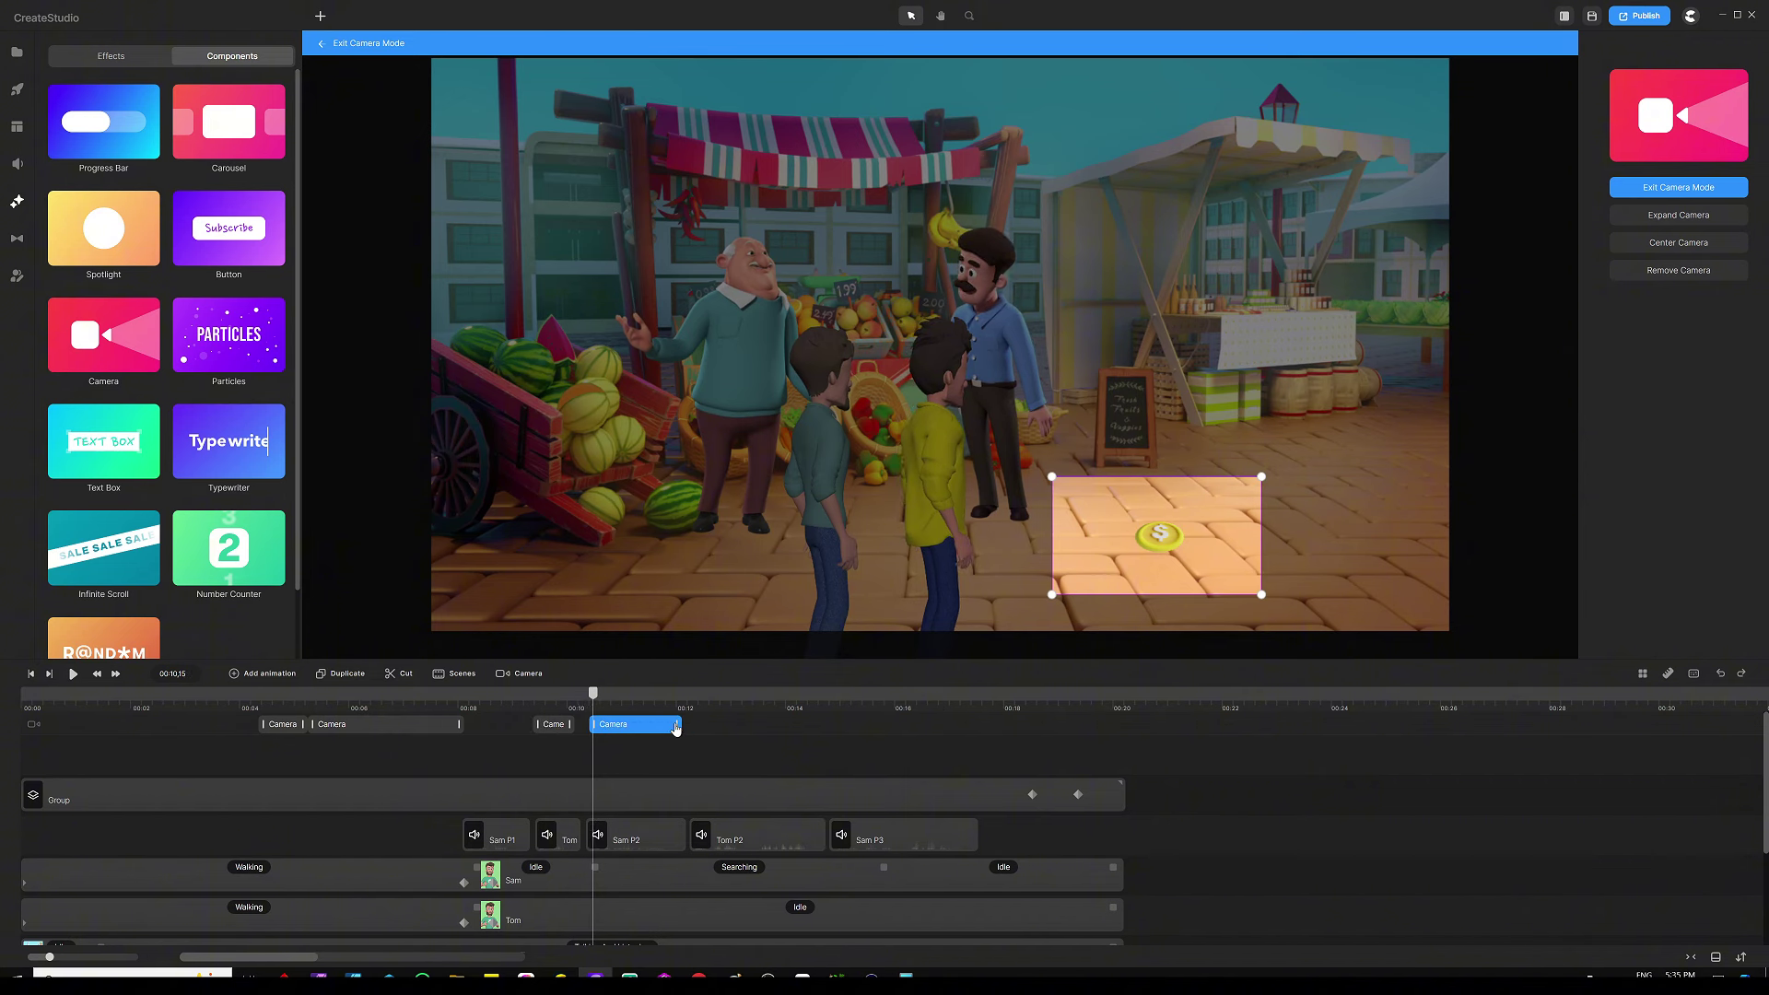
pyautogui.moveTo(675, 727); pyautogui.dragTo(654, 730)
# Step: Frame the fourth camera animation back on Tom and Sam, enlarging the view to include the fruit stall behind them
pyautogui.moveTo(594, 701); pyautogui.dragTo(662, 700)
pyautogui.moveTo(1176, 535); pyautogui.dragTo(938, 379)
pyautogui.moveTo(812, 437); pyautogui.dragTo(716, 560)
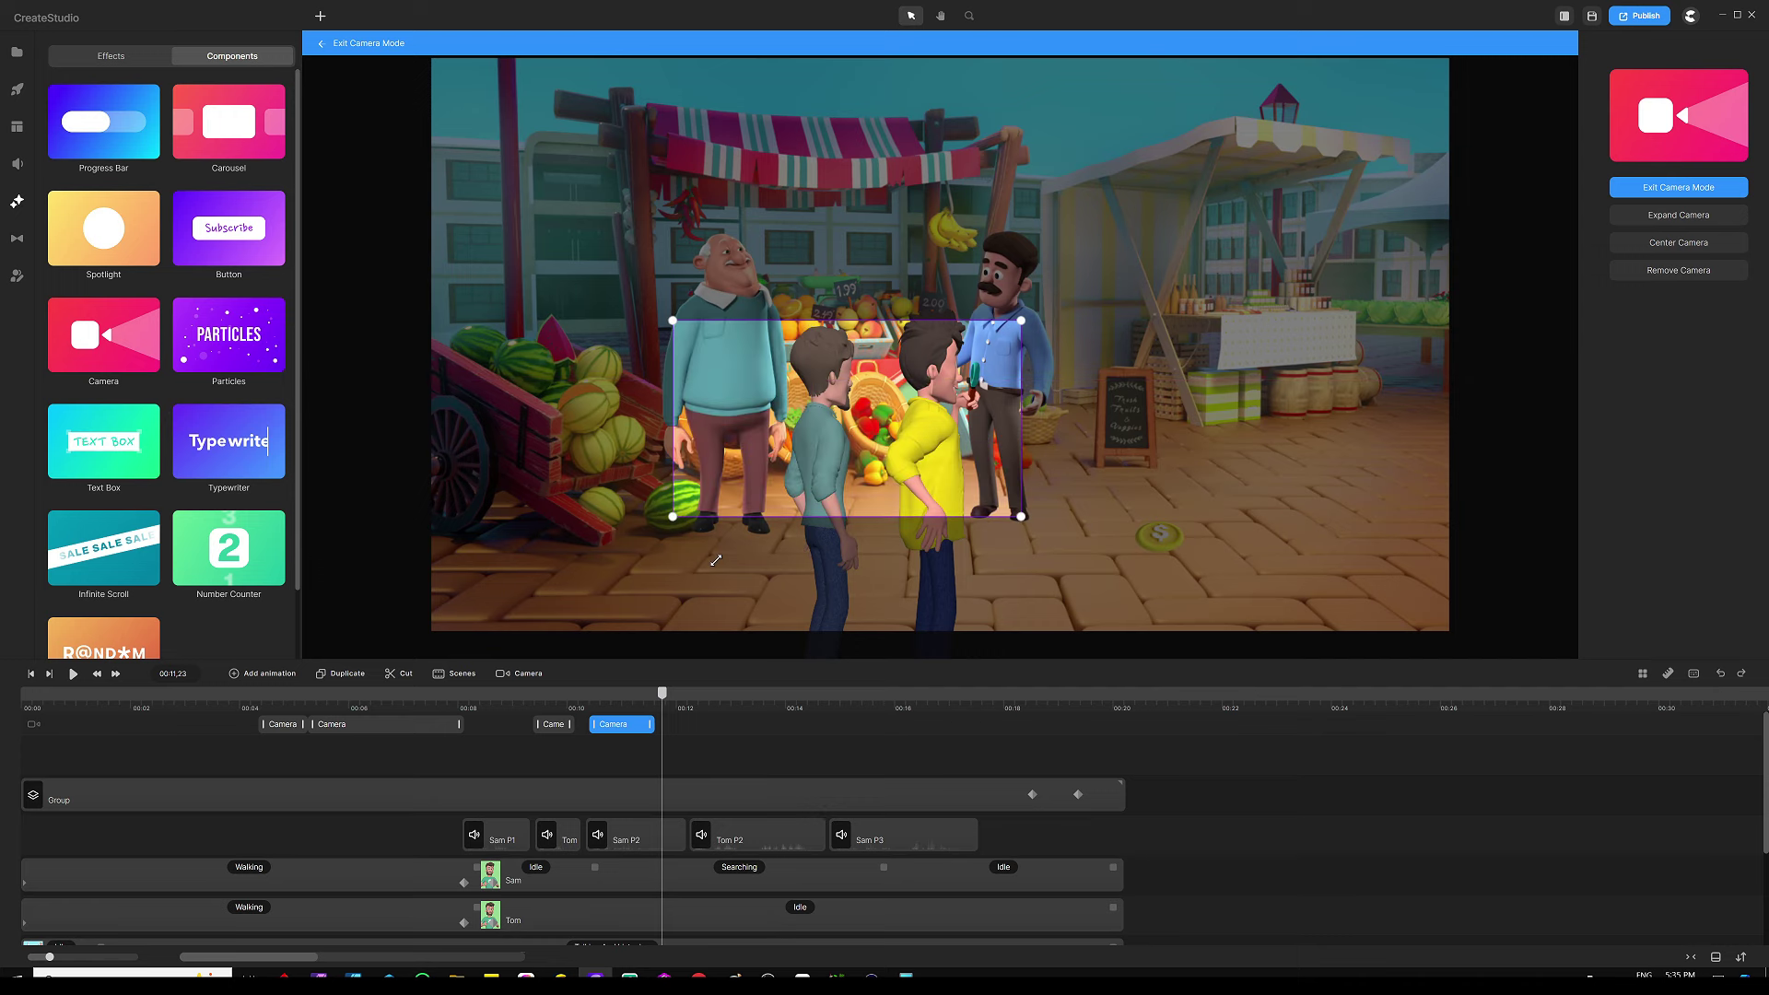
pyautogui.moveTo(1023, 323); pyautogui.dragTo(1072, 293)
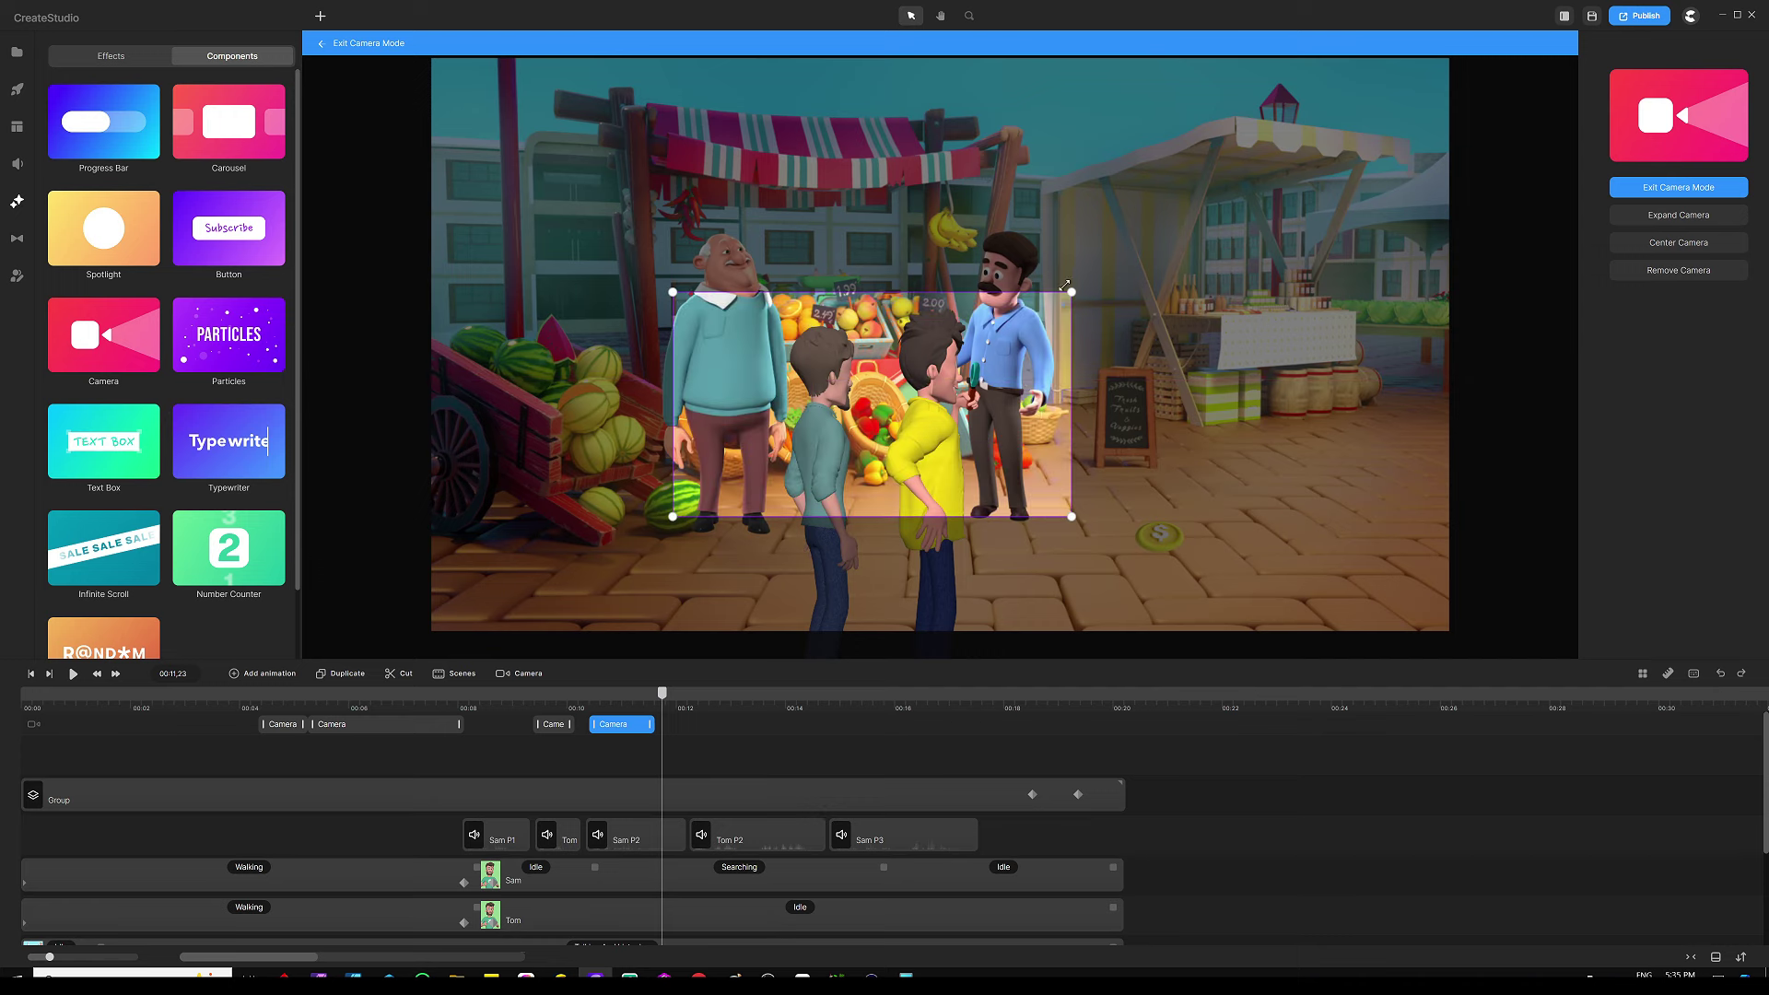
pyautogui.moveTo(866, 448); pyautogui.dragTo(898, 449)
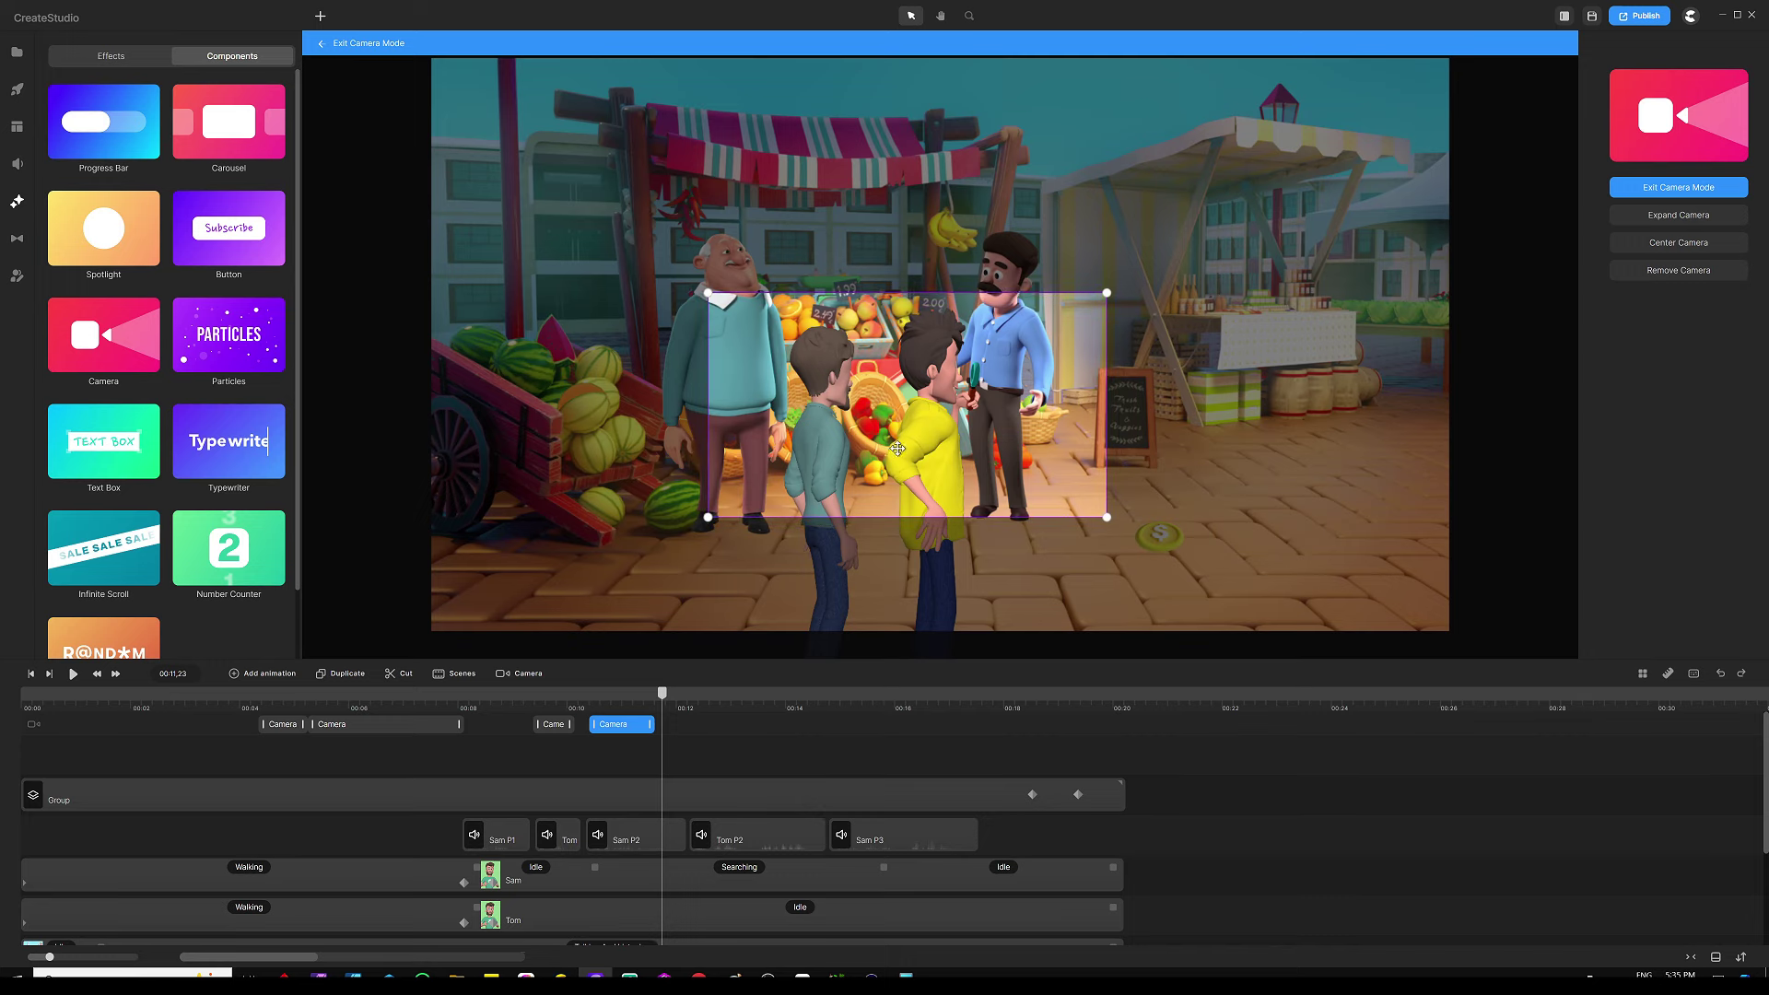
pyautogui.moveTo(1108, 518); pyautogui.dragTo(1107, 536)
# Step: Play the remaining scene, add a fifth camera animation at about 17 seconds near the end of Sam P3, and shorten it to under a second
pyautogui.press('space')
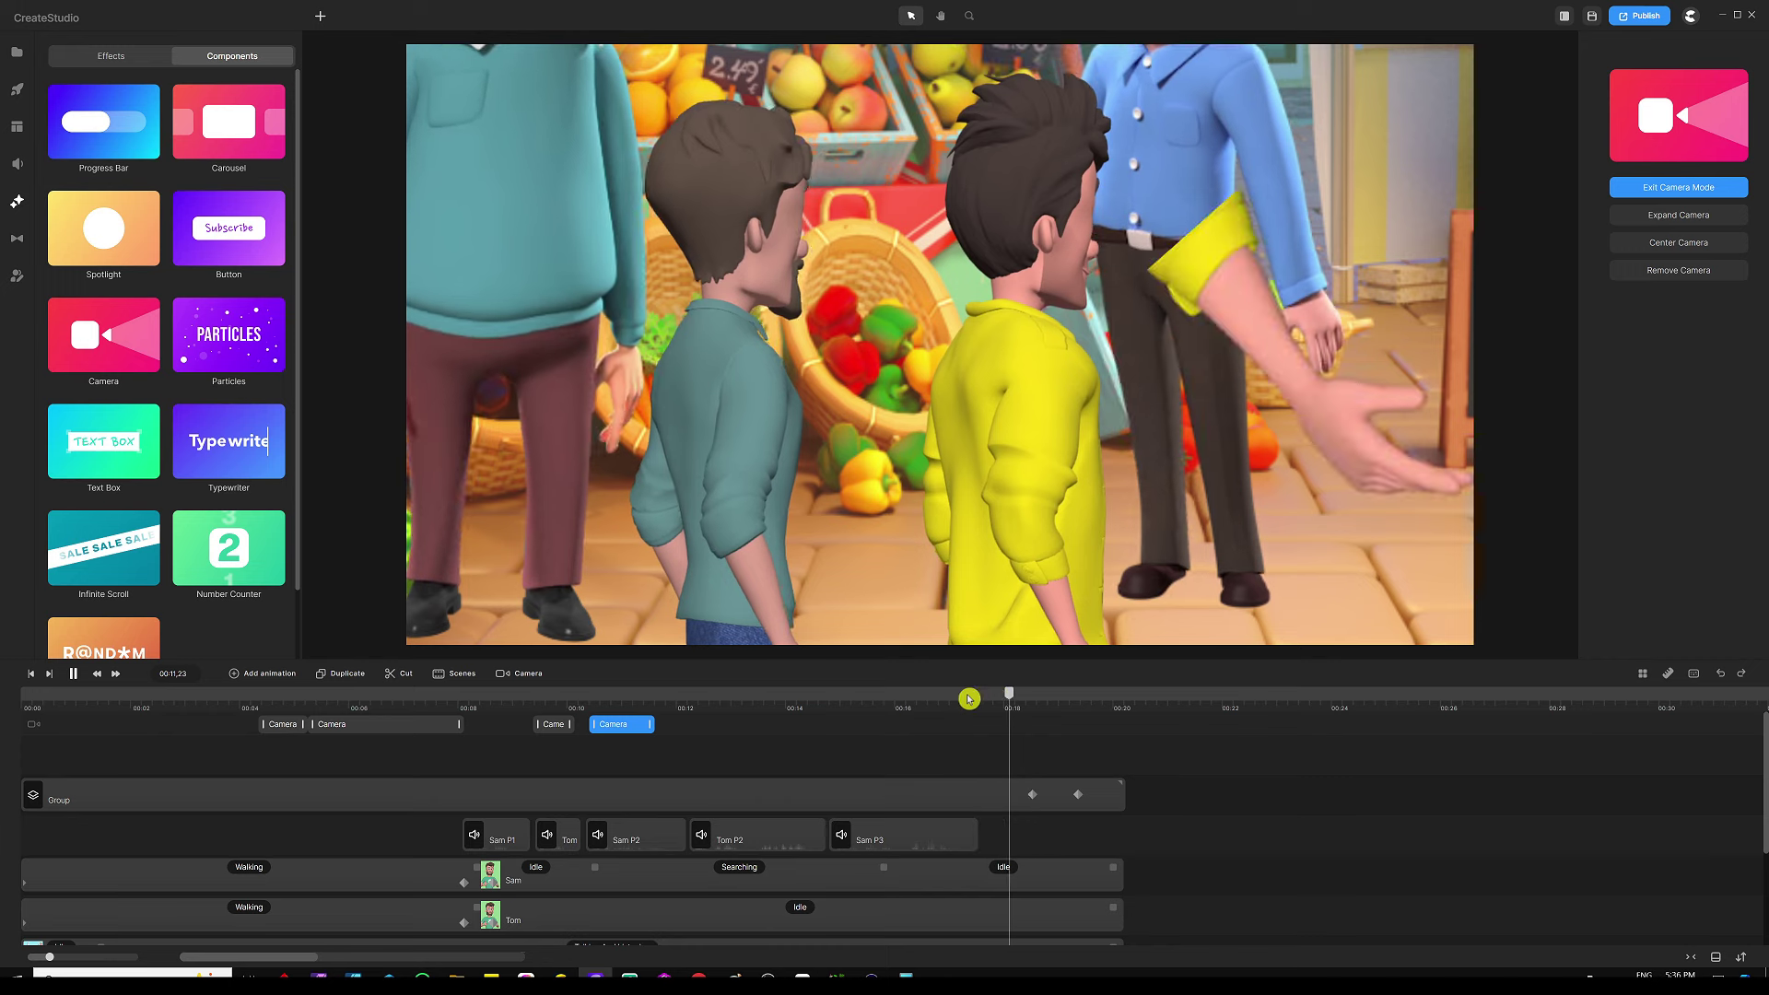
pyautogui.press('space')
pyautogui.moveTo(1023, 693); pyautogui.dragTo(975, 702)
pyautogui.moveTo(969, 704); pyautogui.dragTo(934, 727)
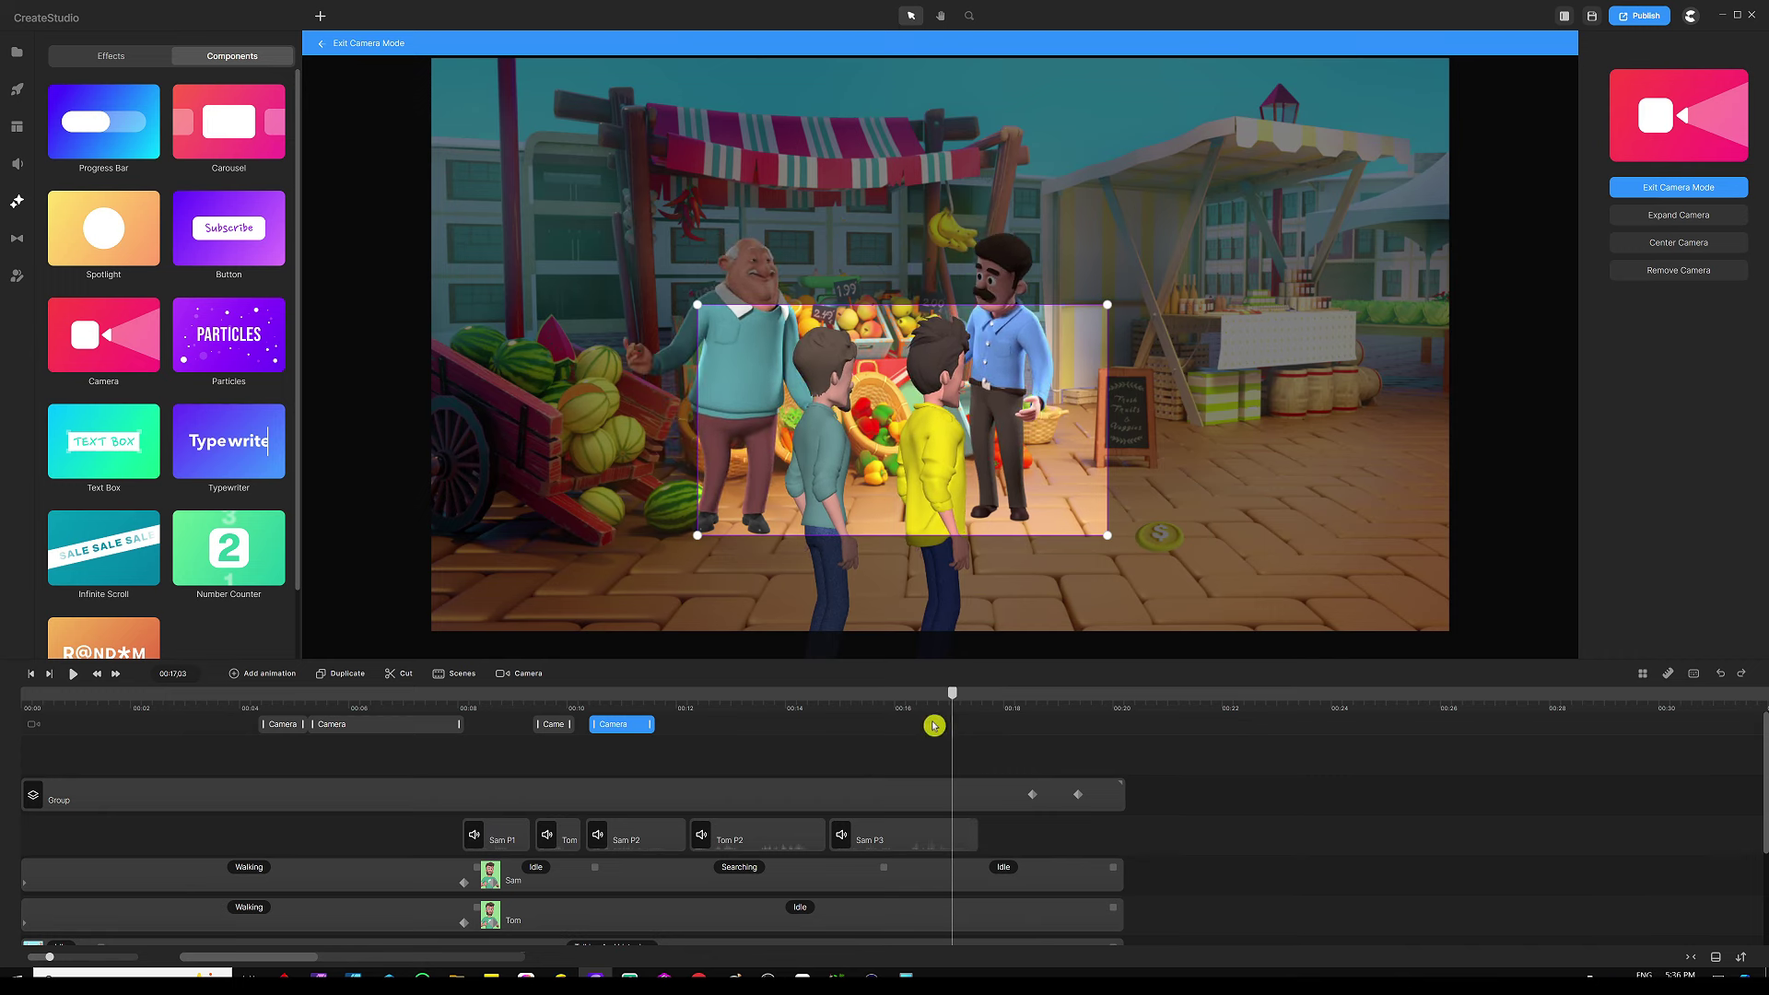
pyautogui.click(938, 722)
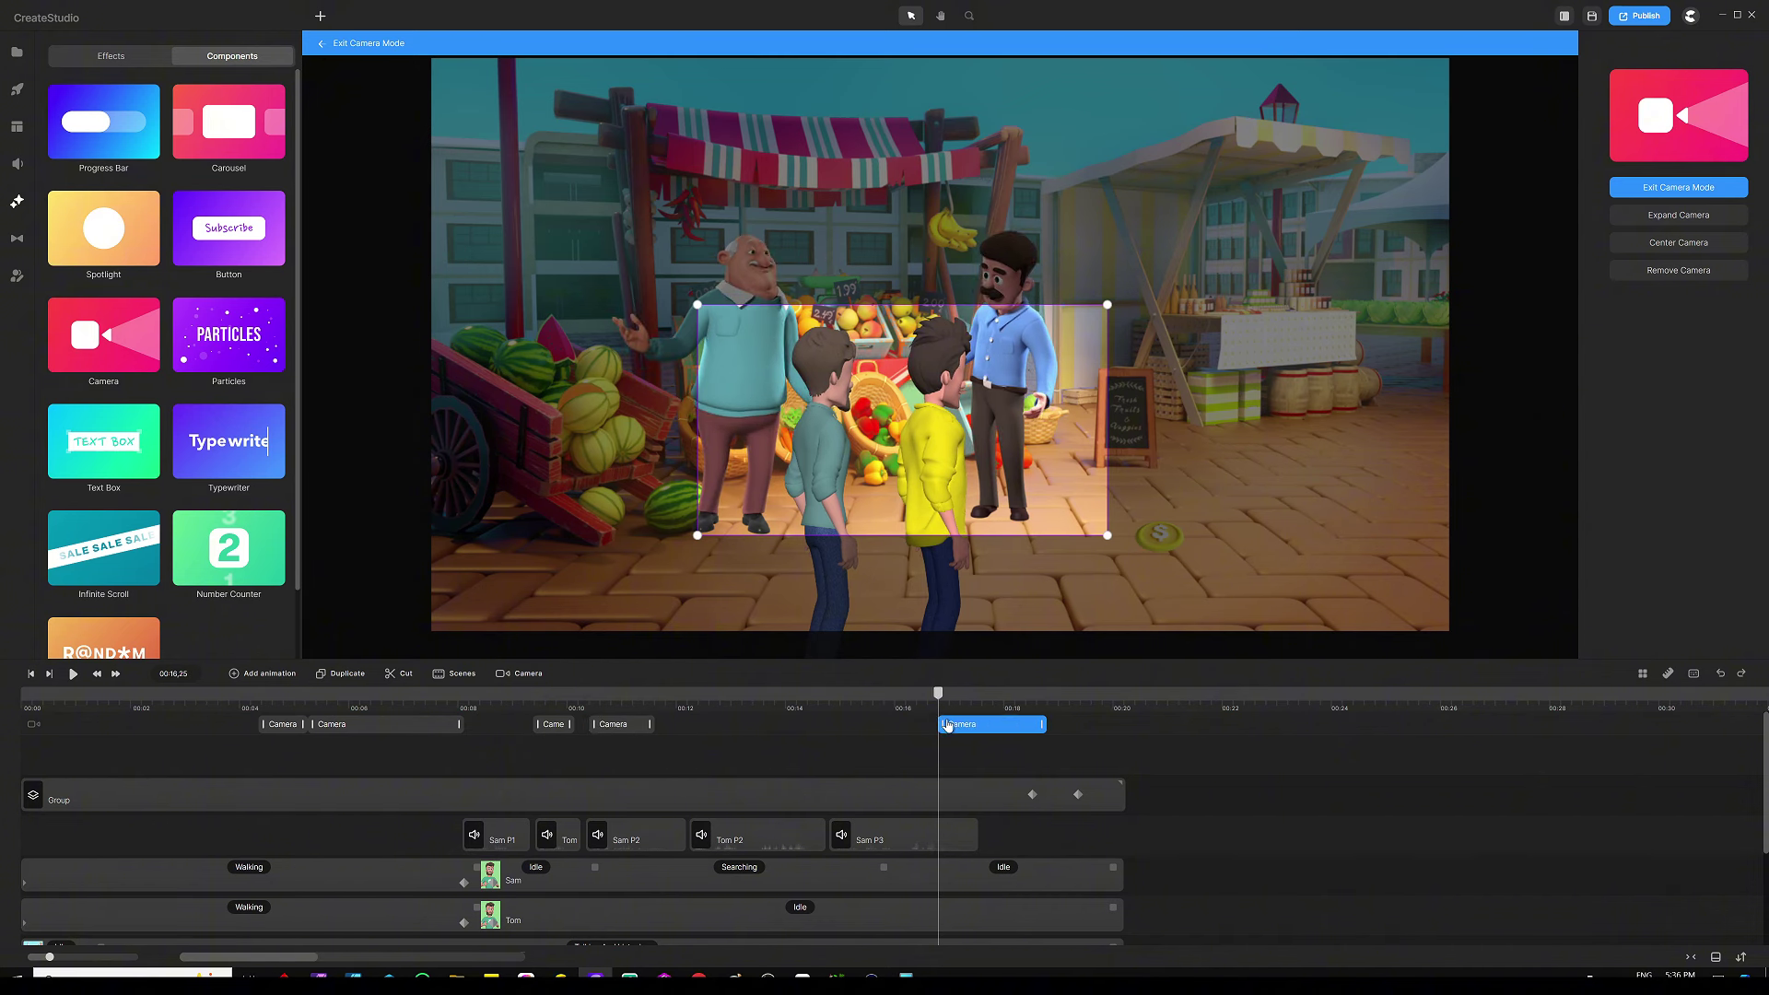
pyautogui.moveTo(1039, 725); pyautogui.dragTo(982, 699)
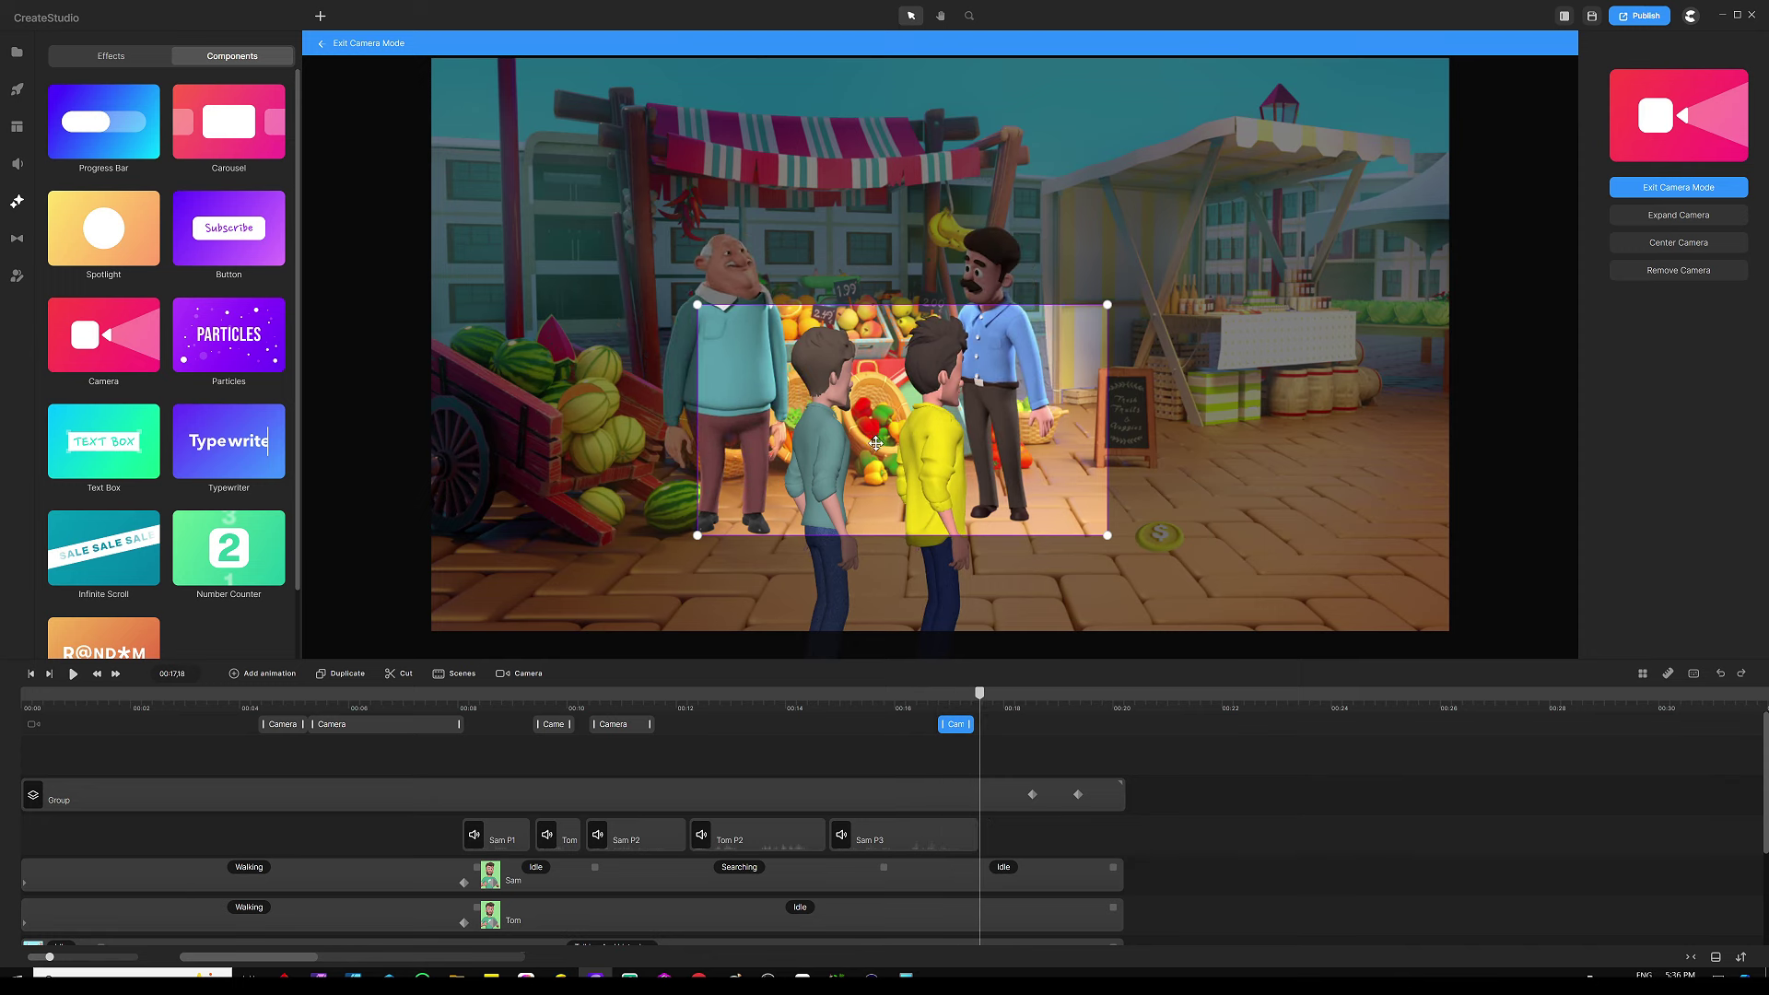
# Step: Frame the fifth camera animation closely on the coin so the hand picking it up at about 18 seconds stays in view
pyautogui.moveTo(875, 443); pyautogui.dragTo(1221, 408)
pyautogui.moveTo(1347, 336); pyautogui.dragTo(1153, 446)
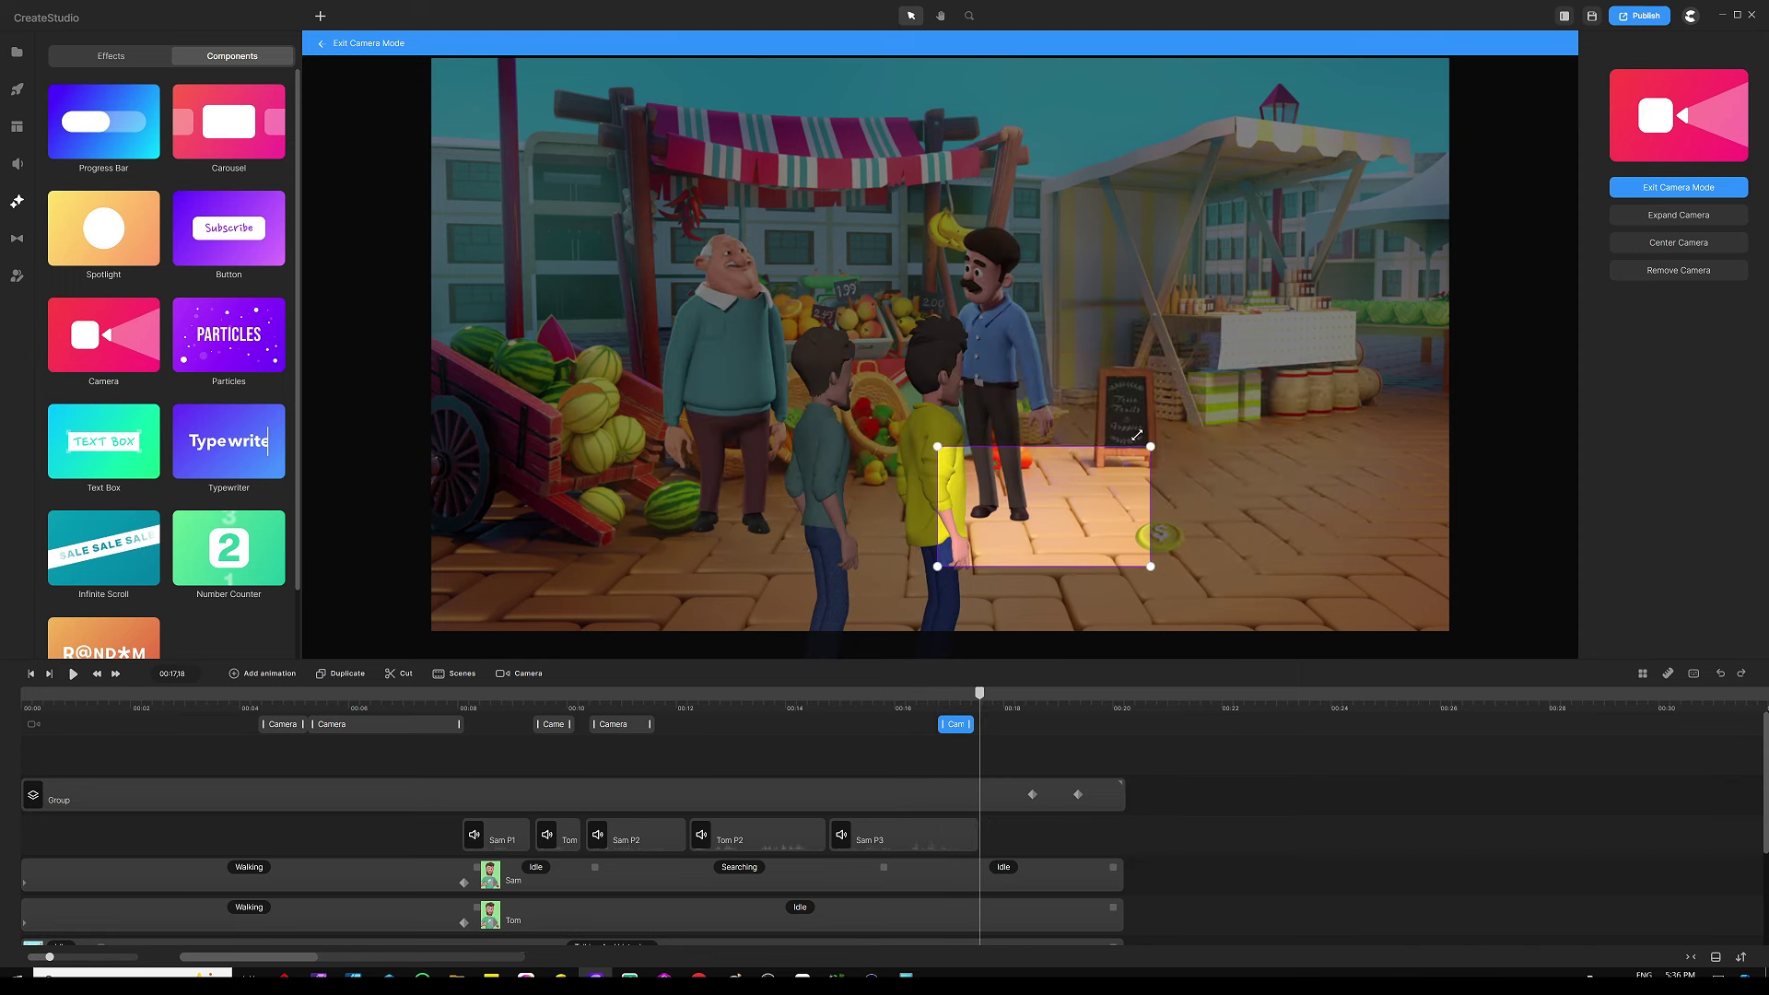
pyautogui.moveTo(1069, 502); pyautogui.dragTo(1201, 515)
pyautogui.moveTo(981, 702); pyautogui.dragTo(1026, 702)
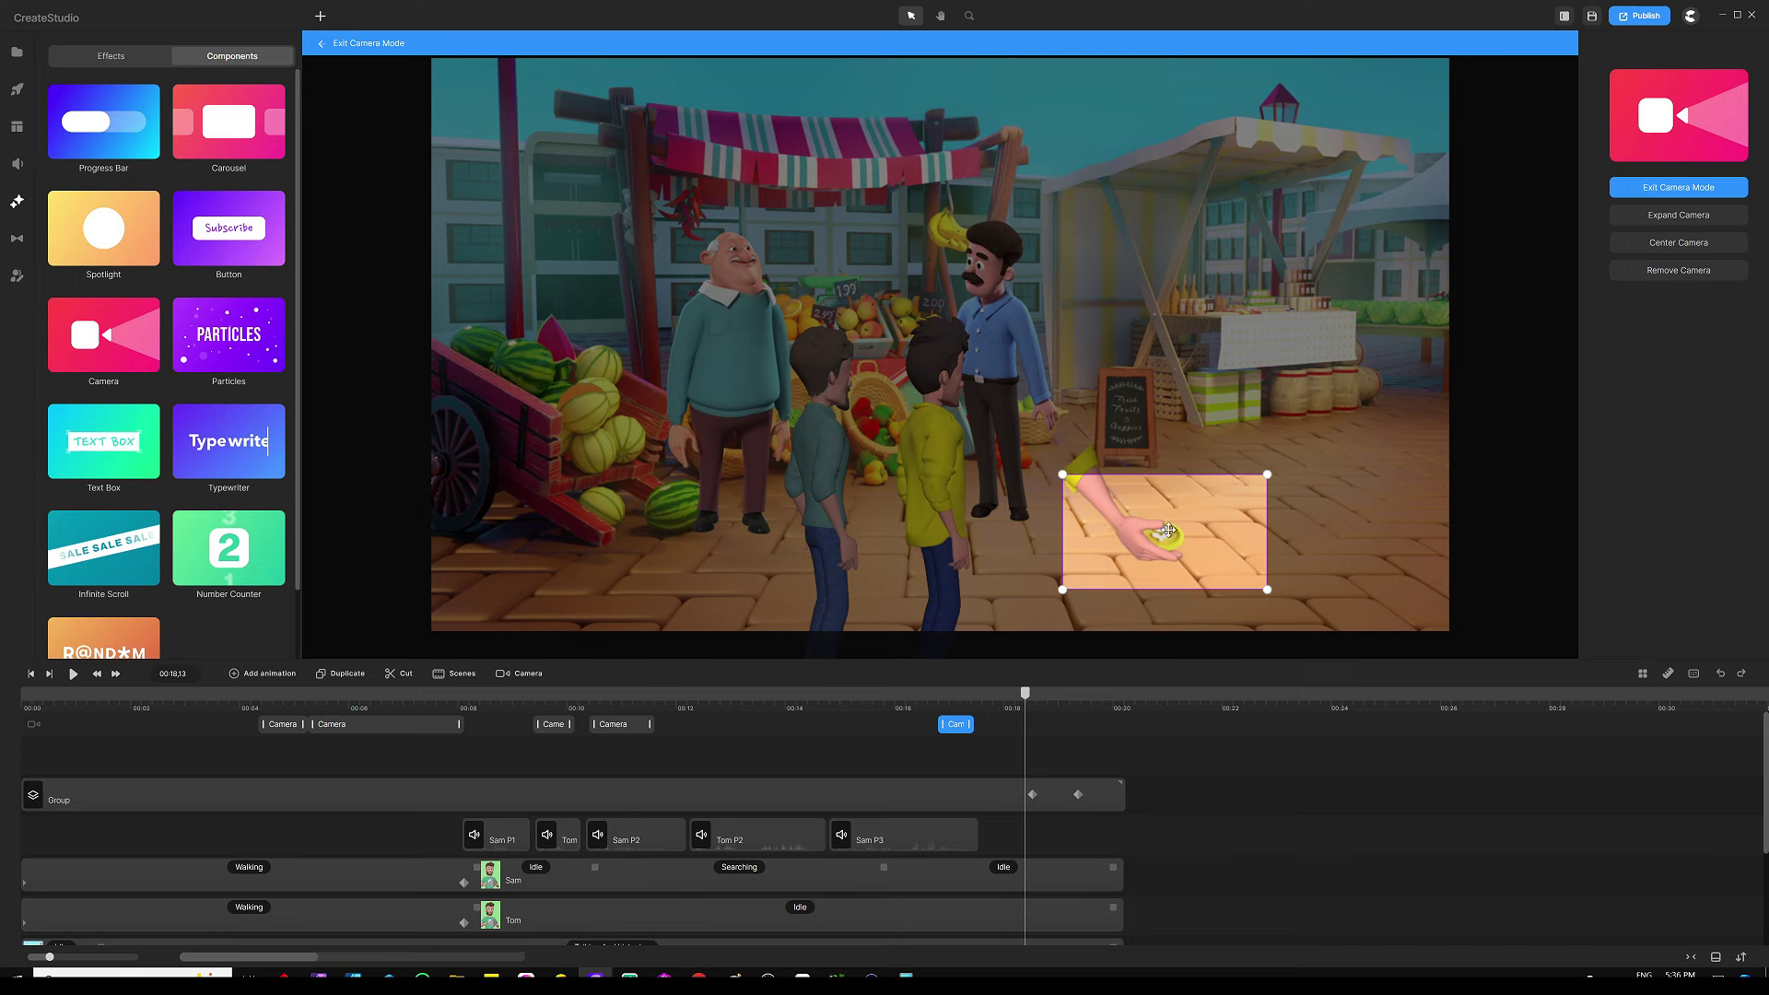
pyautogui.scroll(5, 1169, 530)
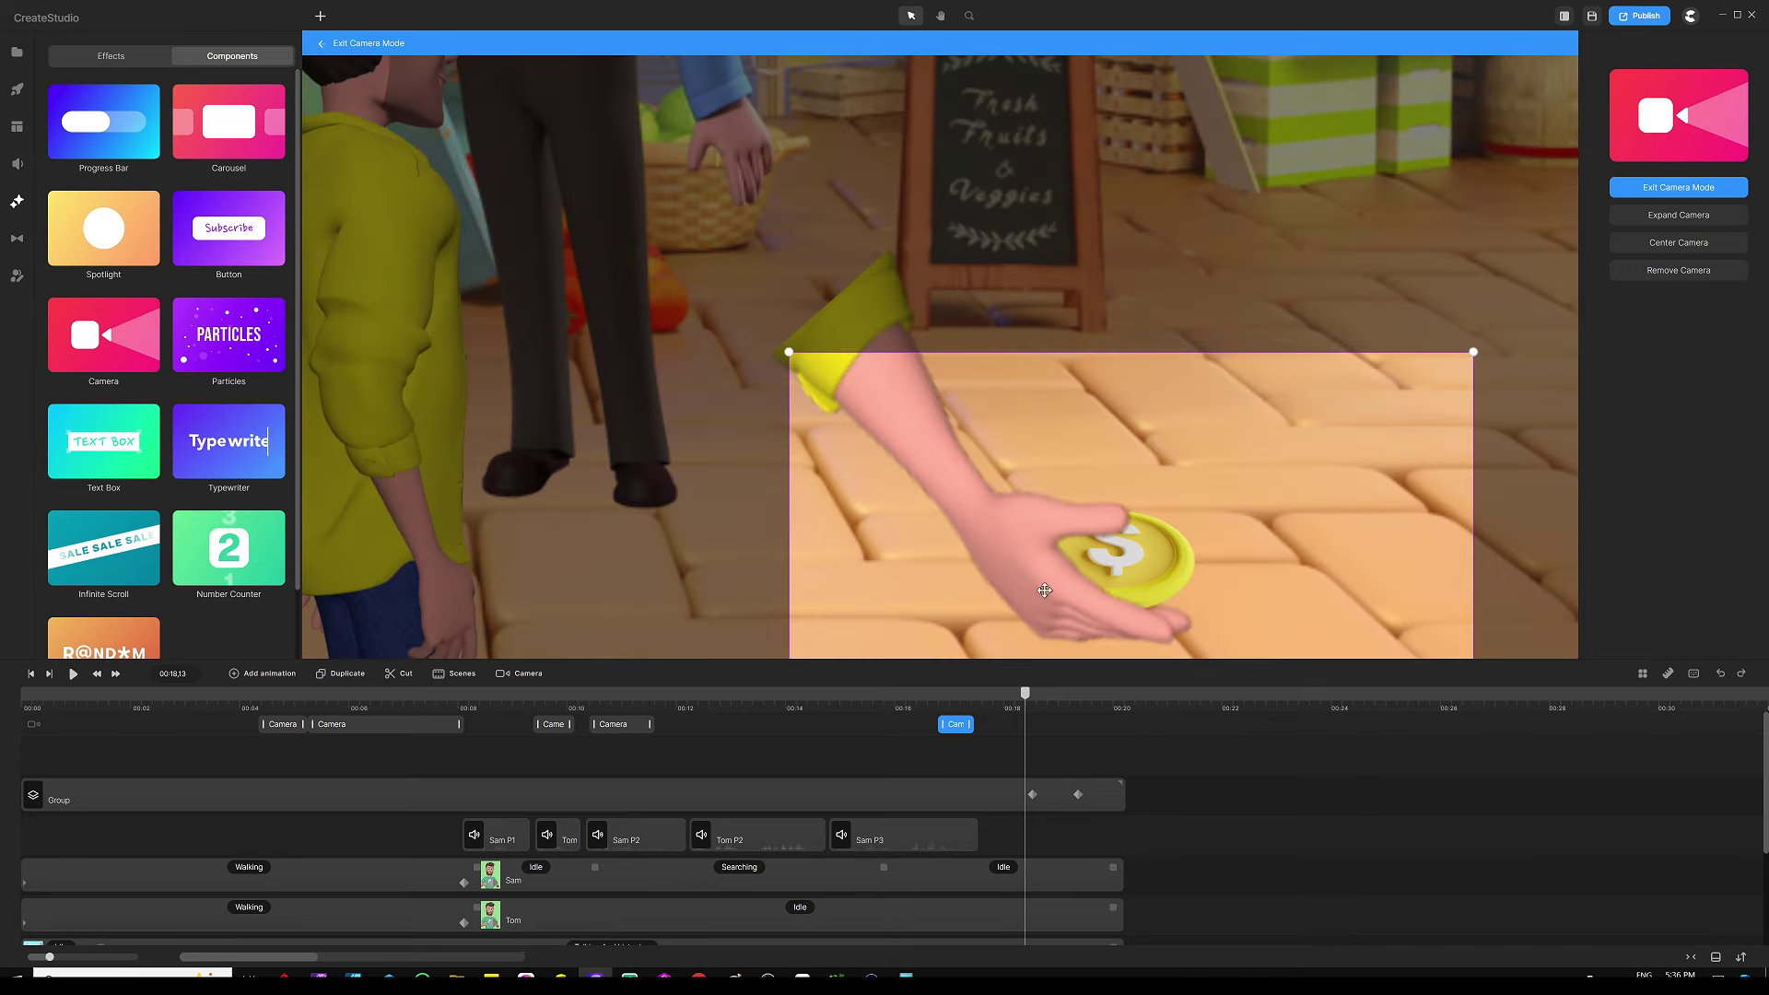
pyautogui.click(1015, 693)
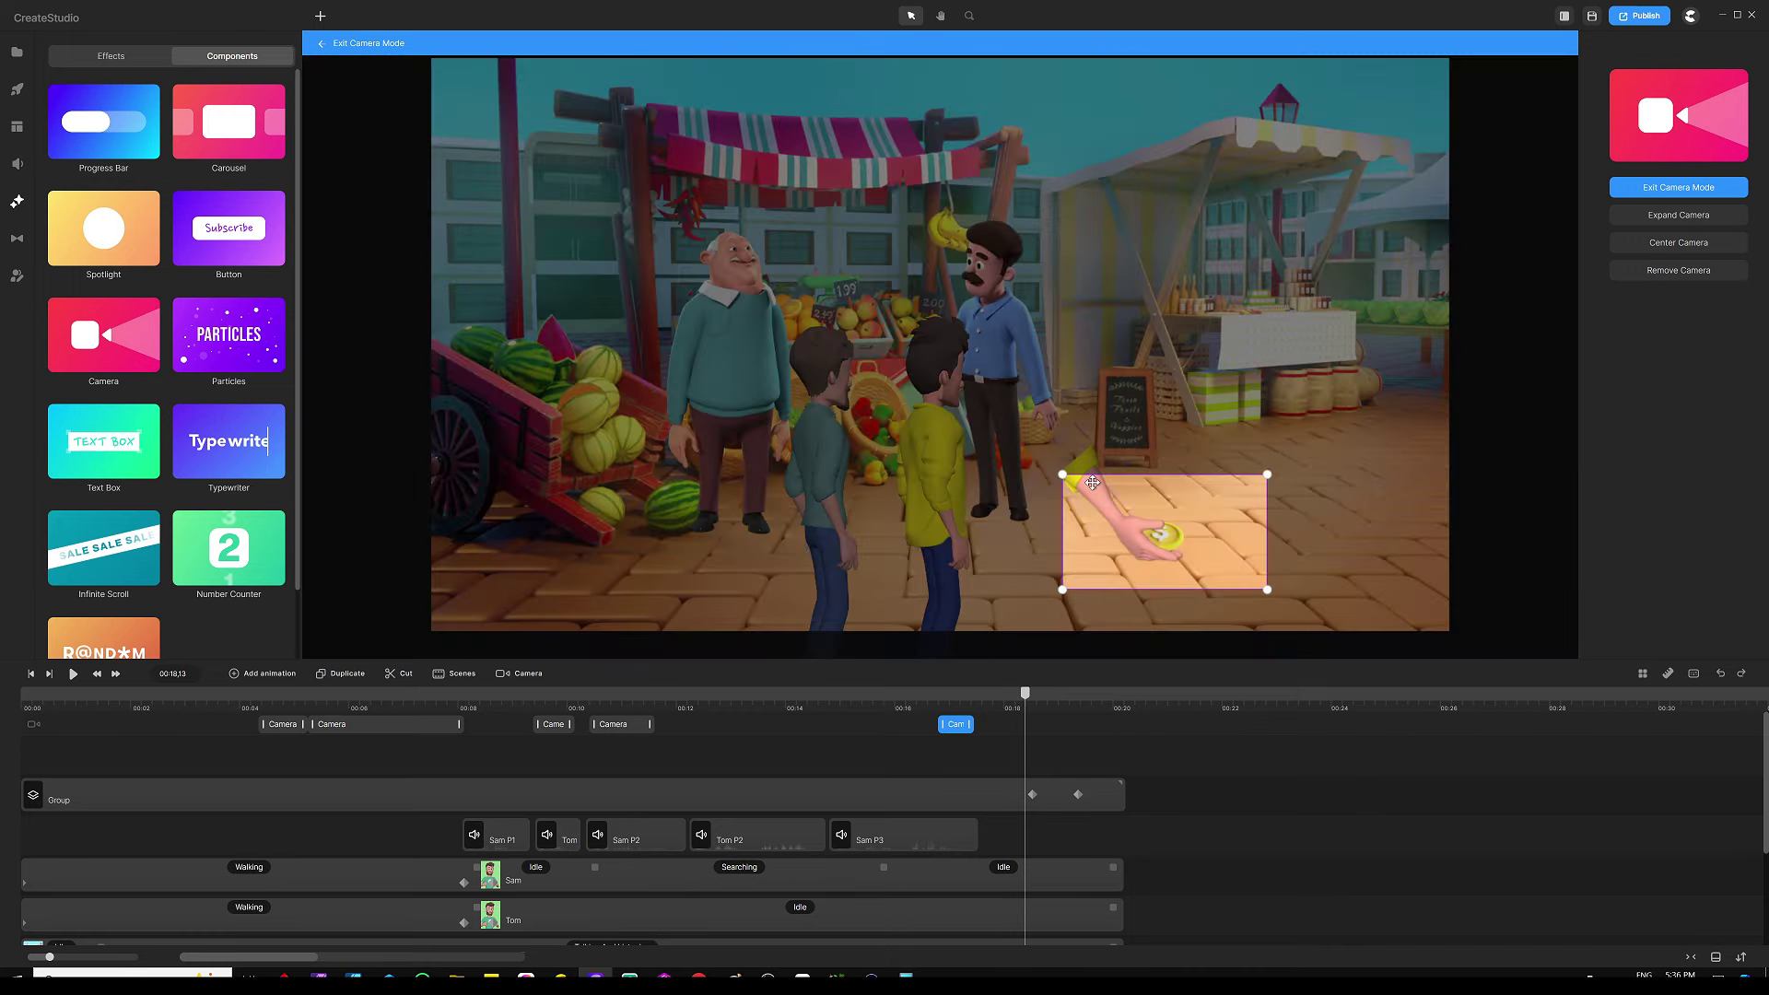
# Step: Add a sixth camera animation at the group's last keyframe, at about 19 seconds, and shorten it to about half a second
pyautogui.moveTo(1027, 693); pyautogui.dragTo(1081, 693)
pyautogui.click(1083, 727)
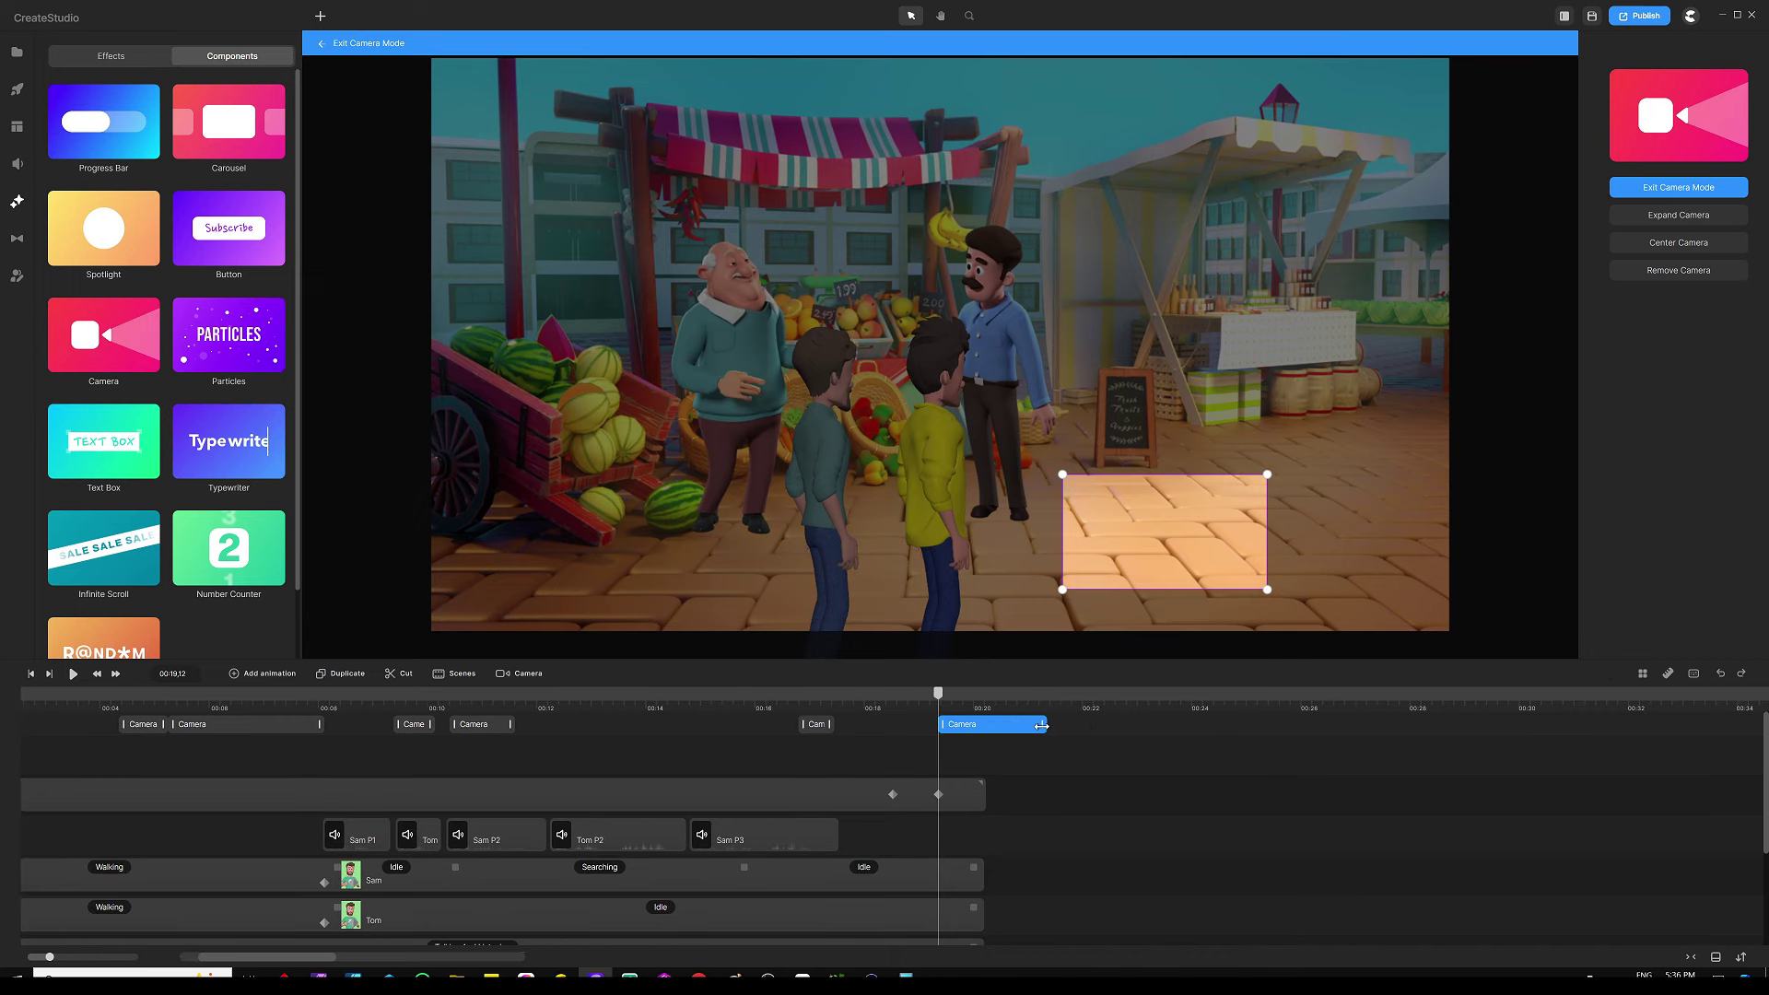
pyautogui.moveTo(1041, 726); pyautogui.dragTo(965, 728)
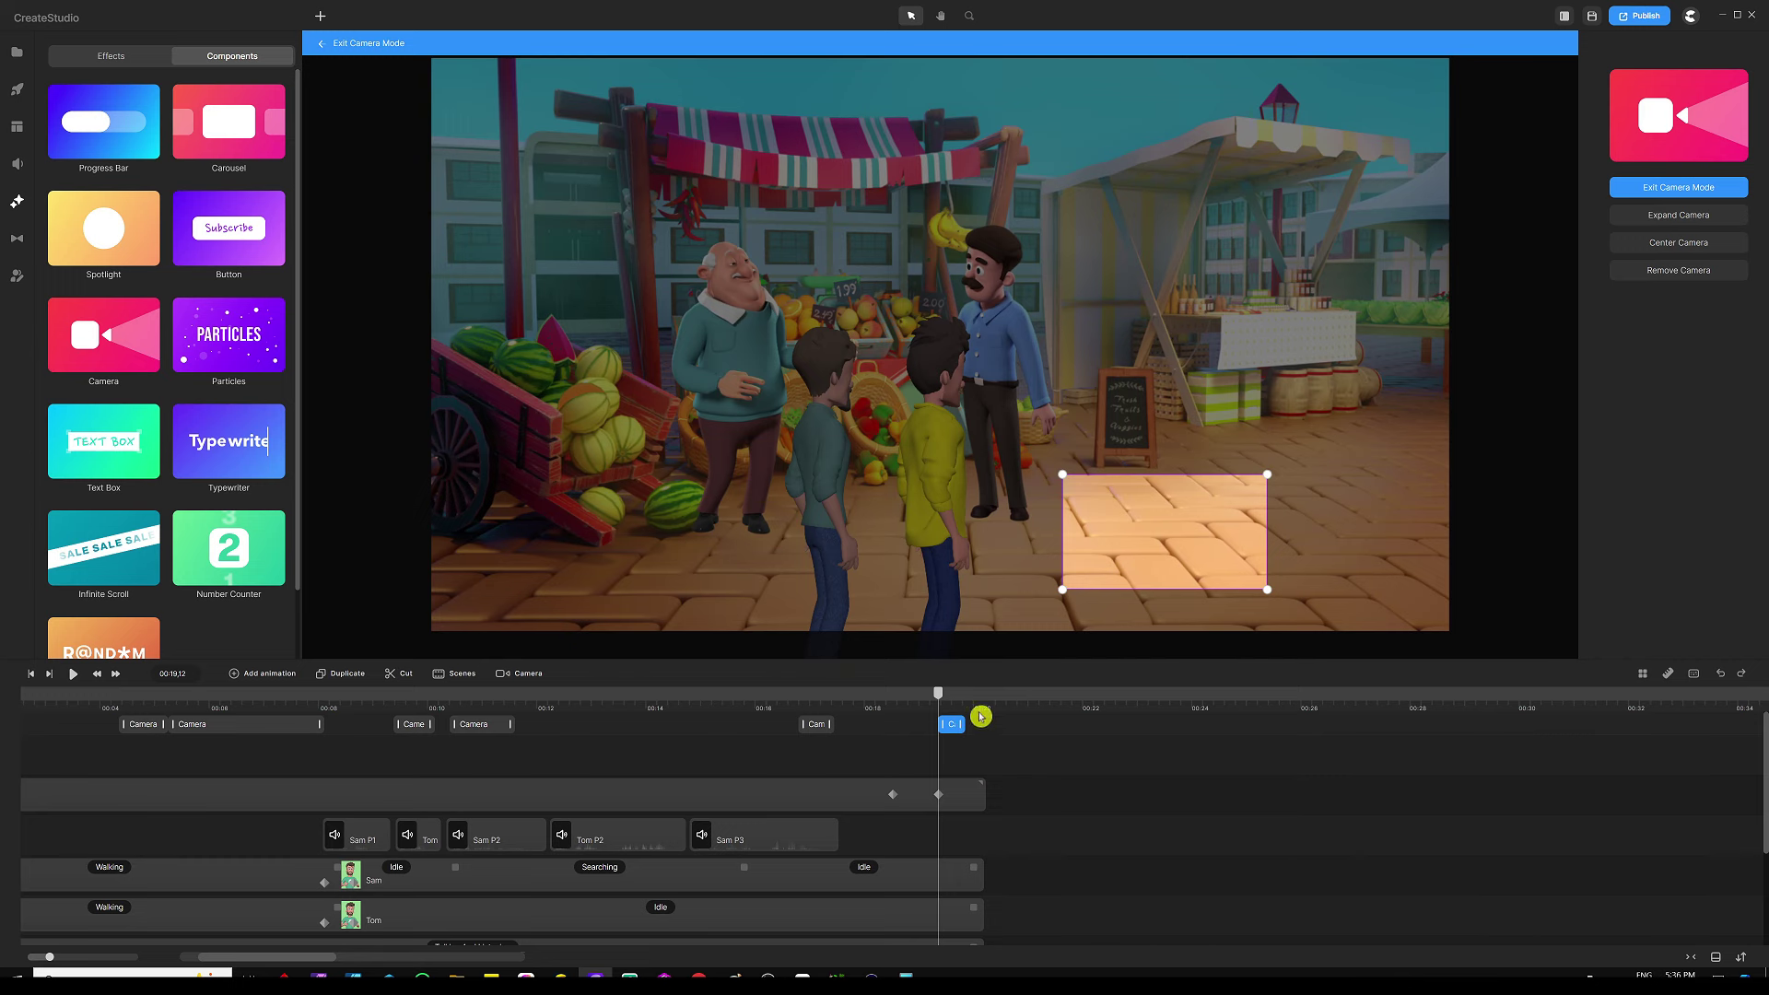
# Step: Shorten the sixth camera animation to a near-instant cut just after 19 seconds and expand its camera to the full scene
pyautogui.moveTo(940, 700); pyautogui.dragTo(910, 702)
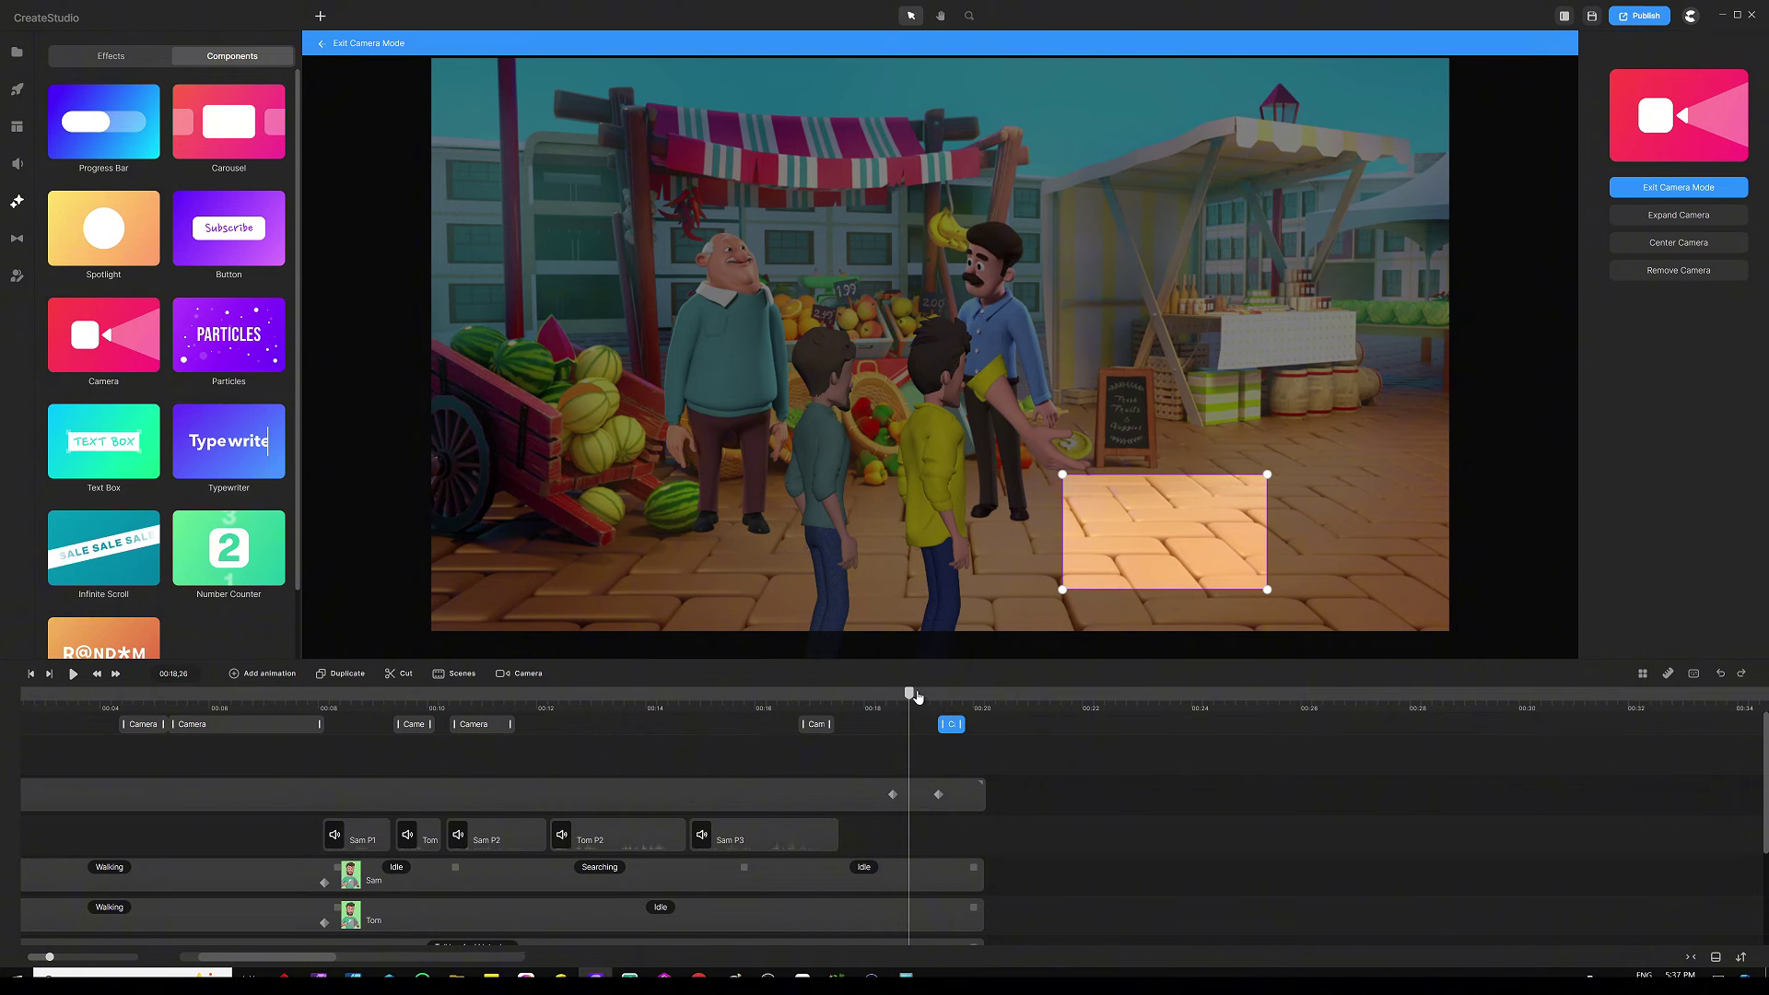
pyautogui.moveTo(918, 696); pyautogui.dragTo(960, 702)
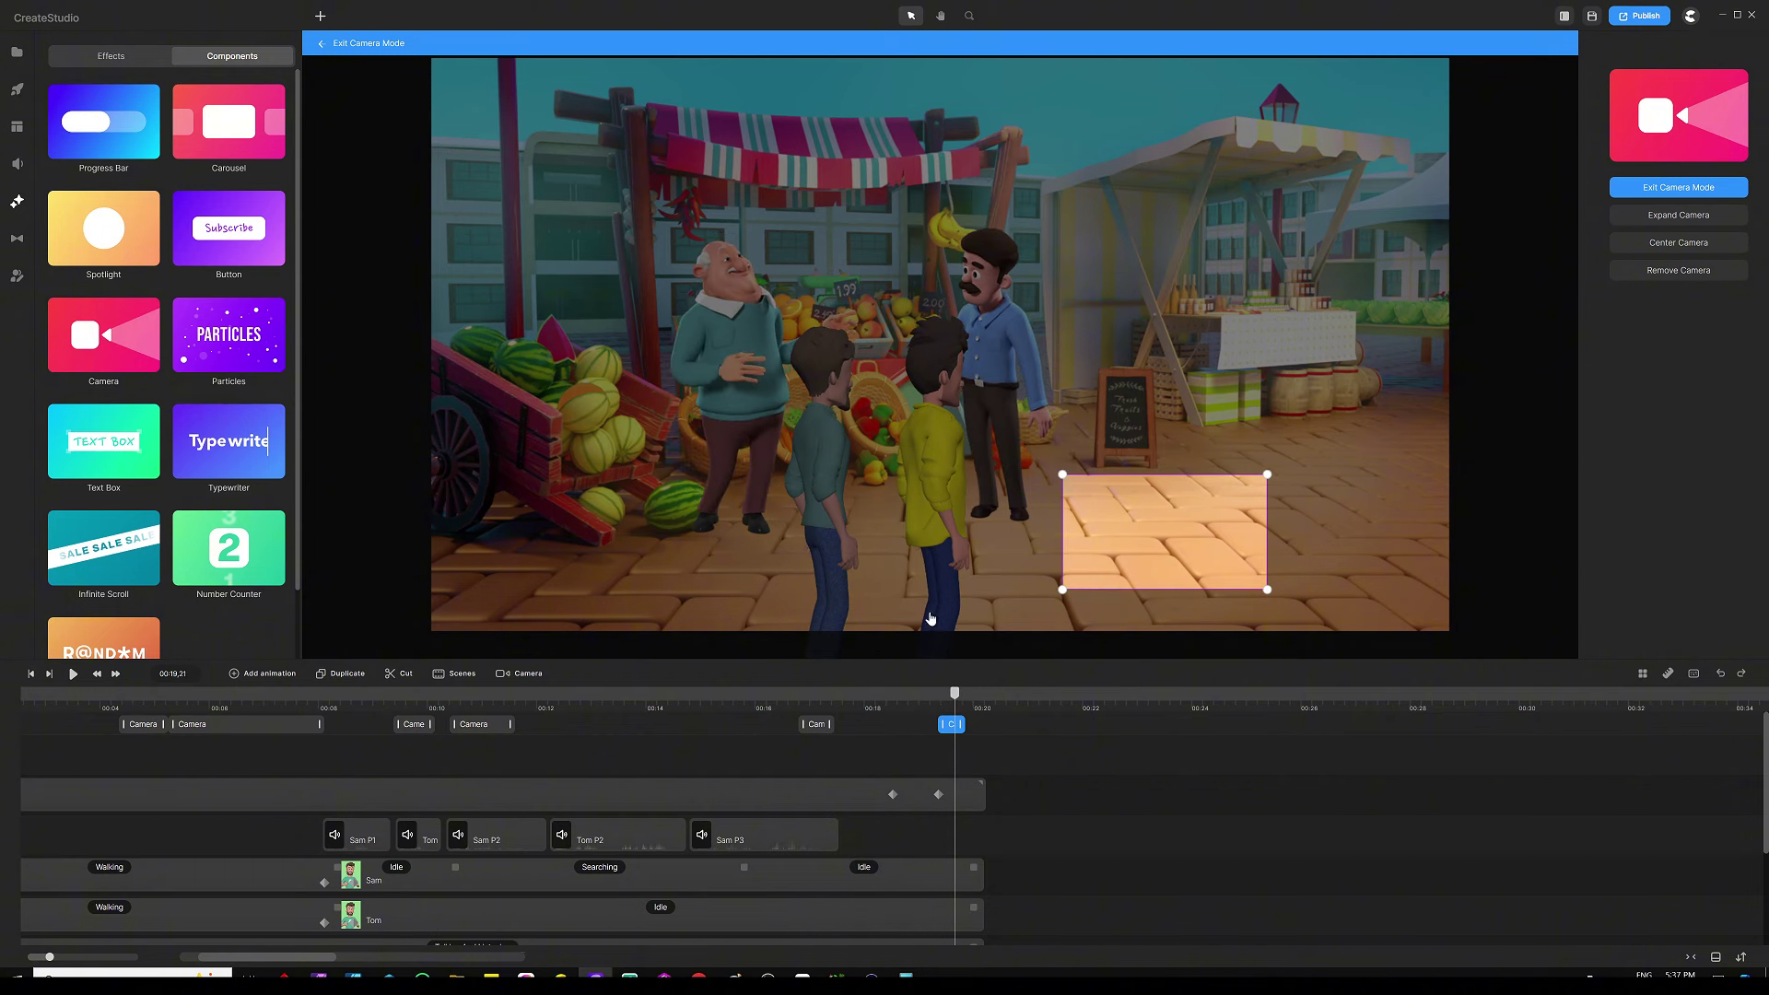
pyautogui.moveTo(957, 698); pyautogui.dragTo(961, 701)
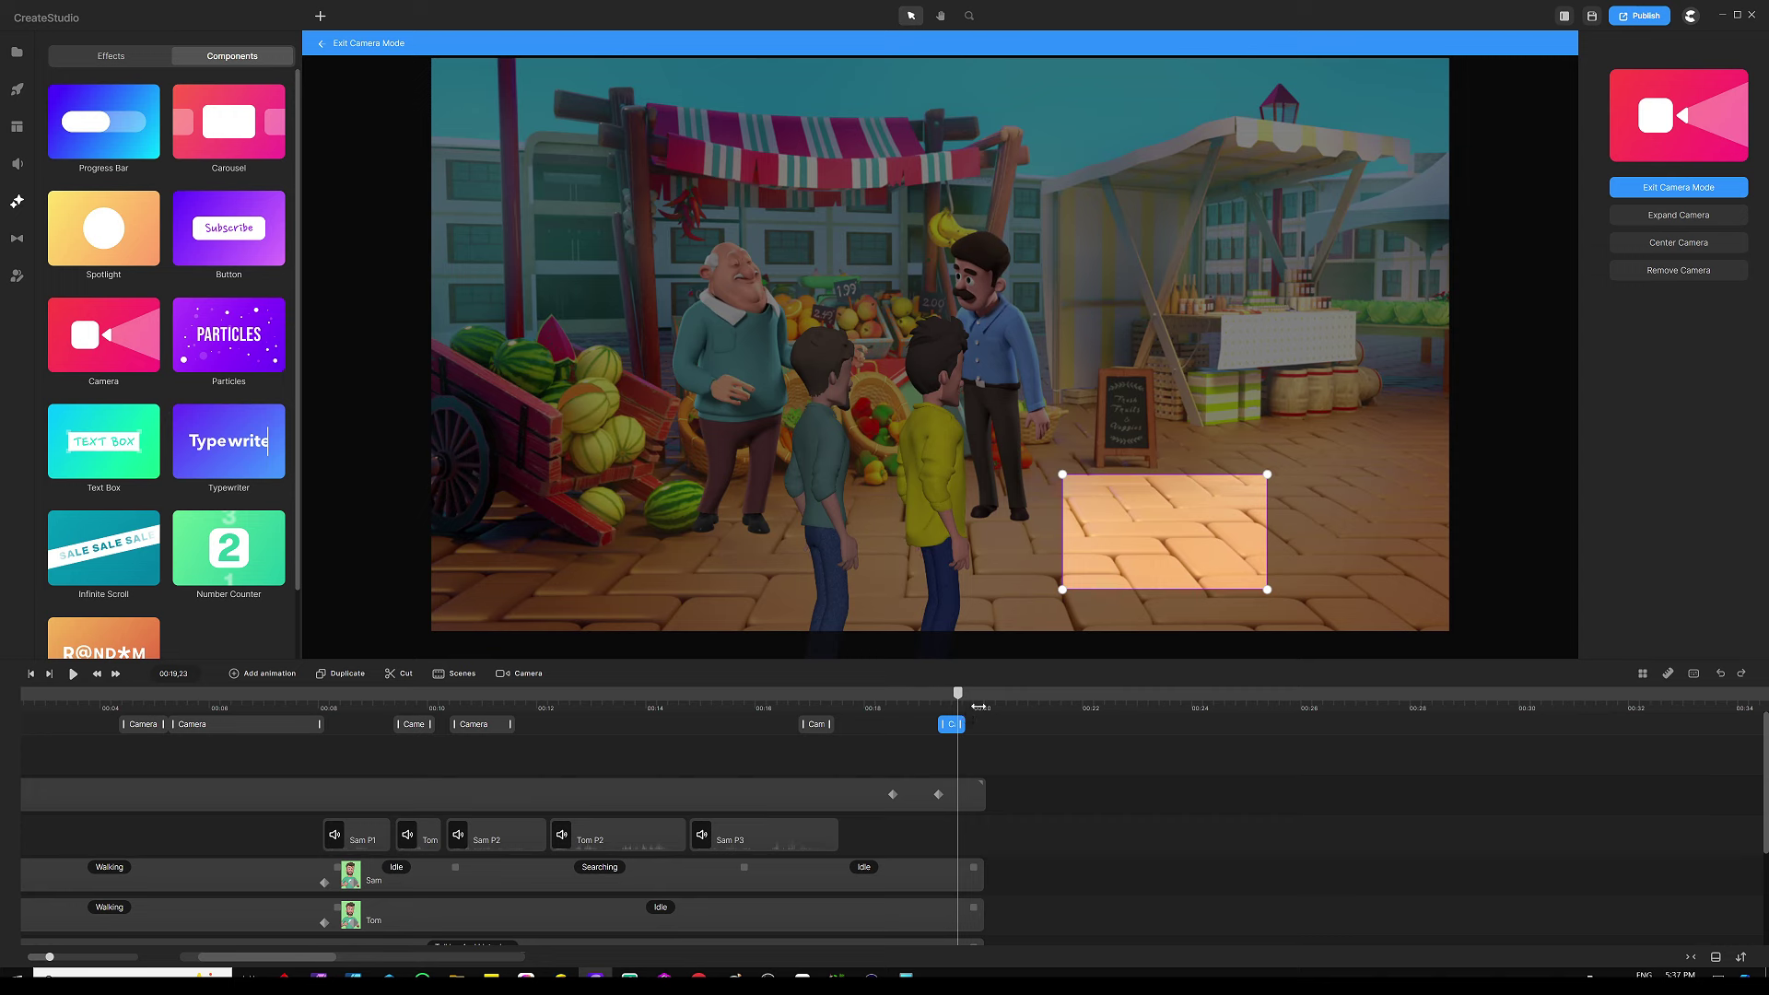
pyautogui.scroll(8, 979, 706)
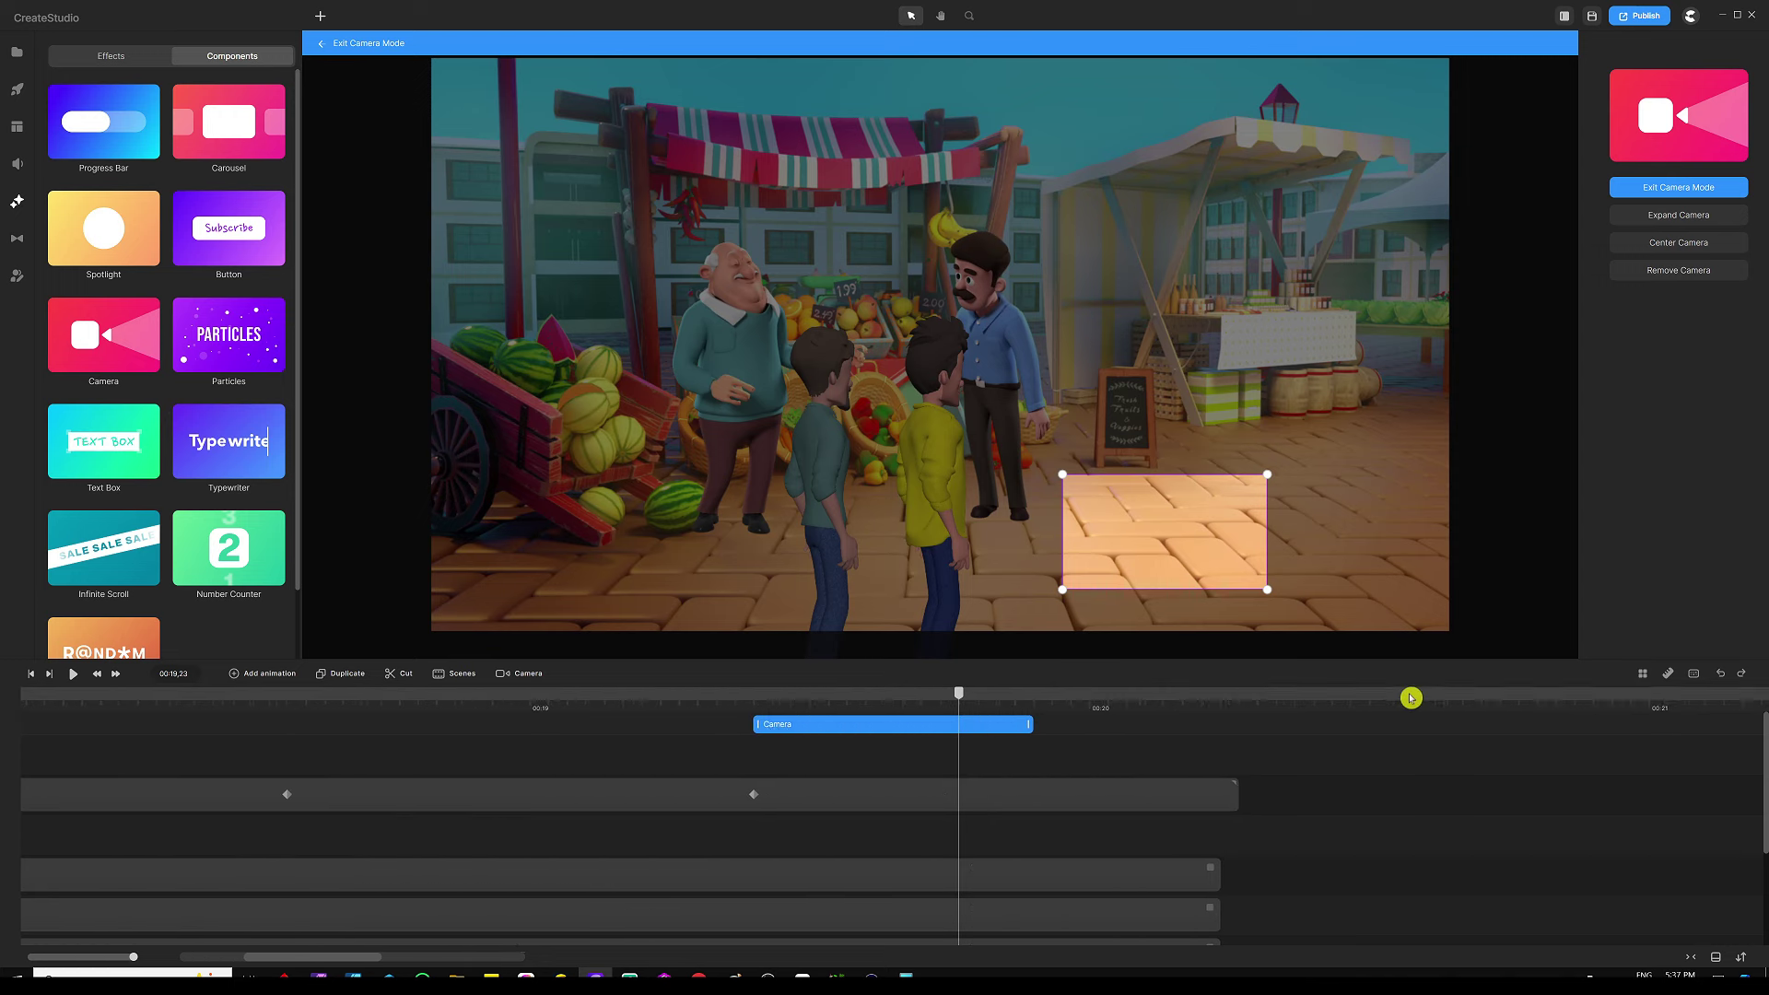
pyautogui.scroll(2, 1411, 697)
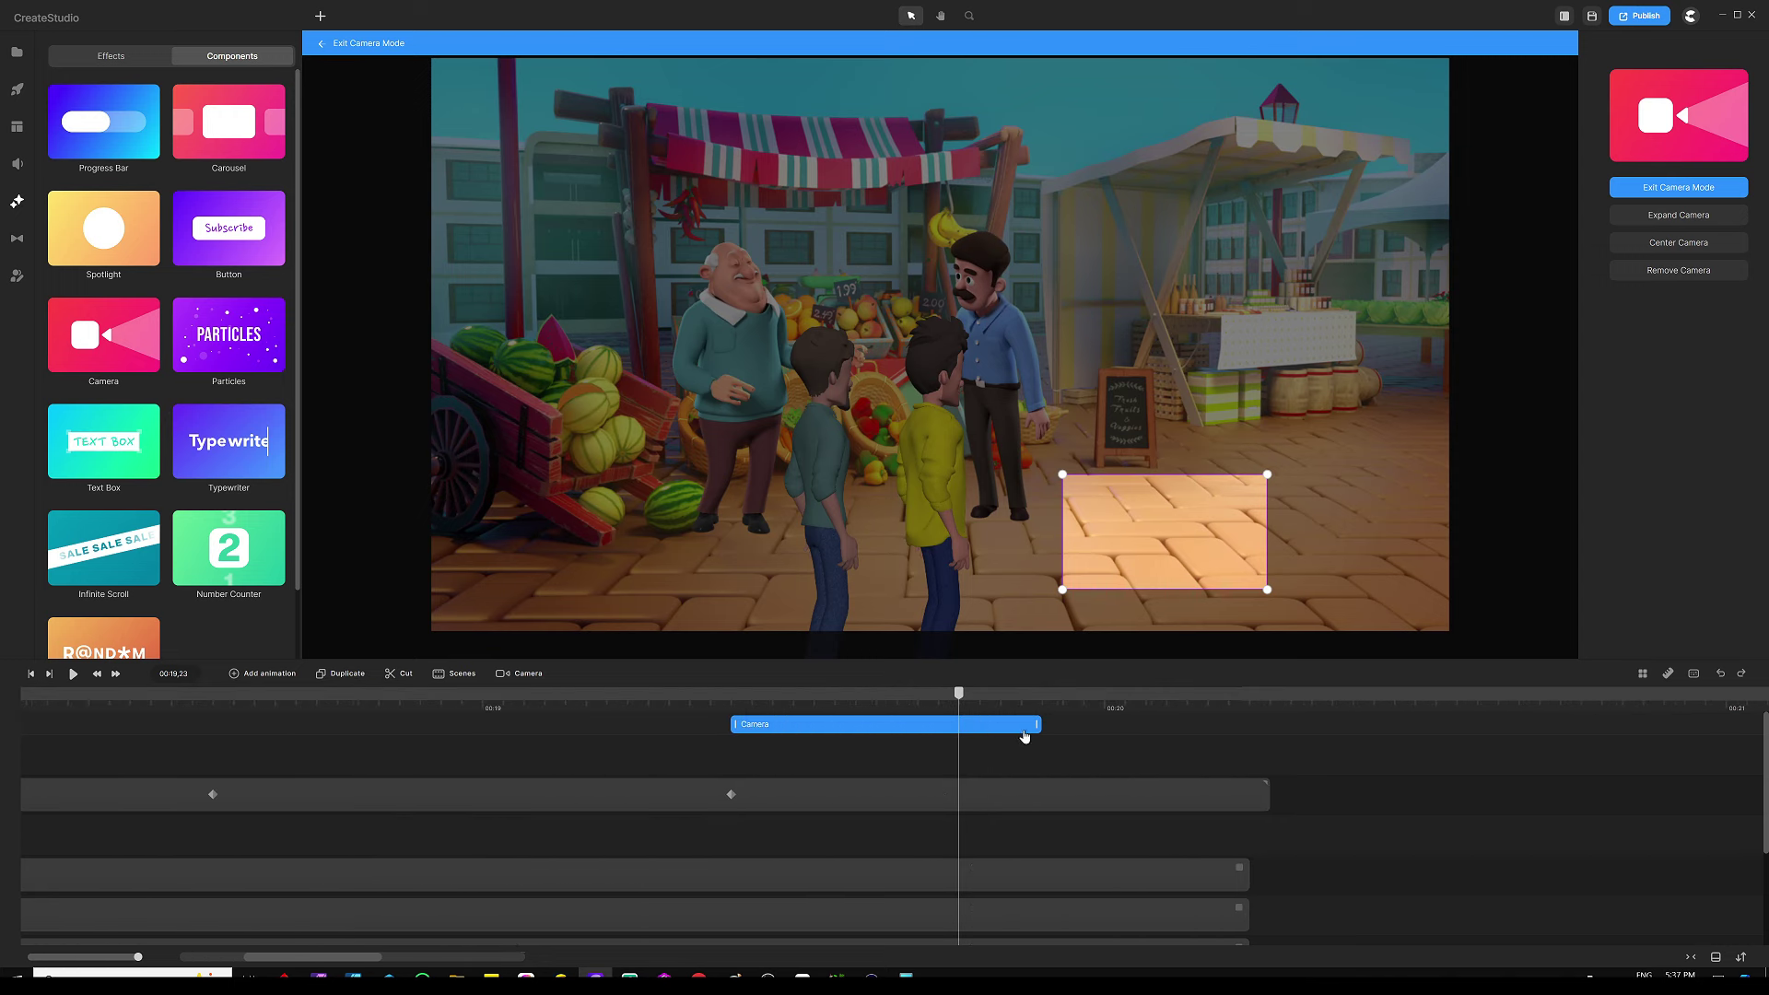
pyautogui.moveTo(1035, 725); pyautogui.dragTo(801, 719)
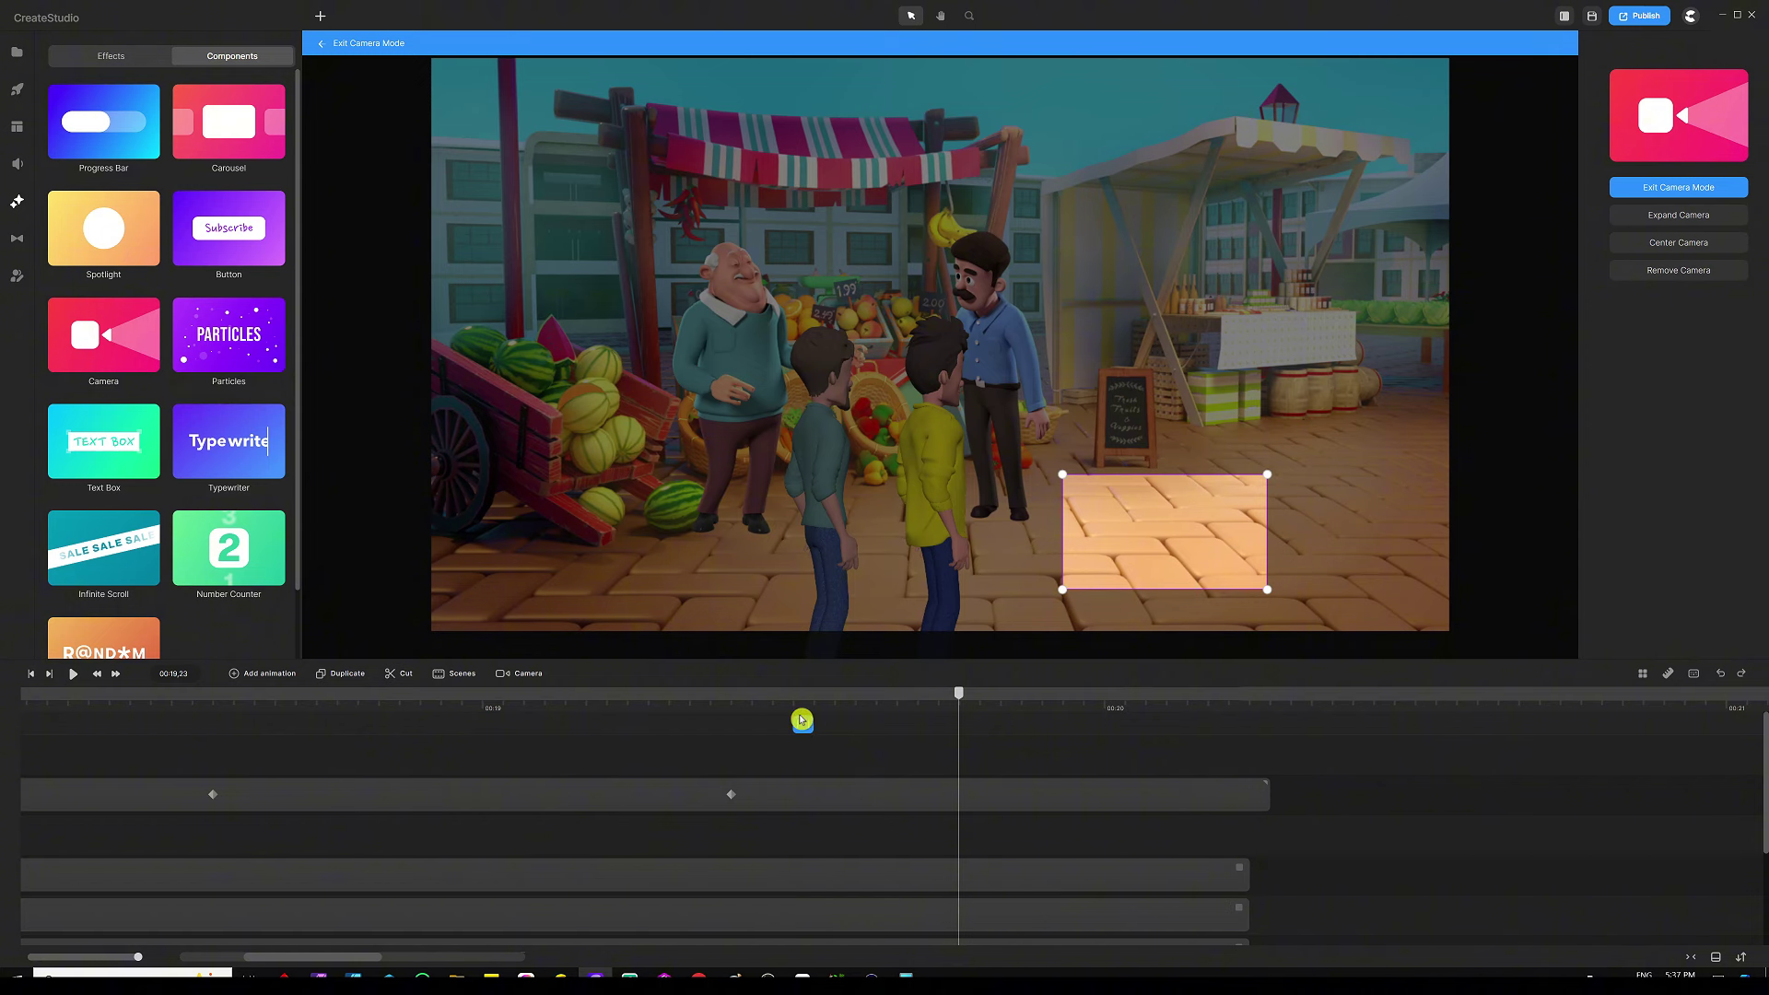
pyautogui.moveTo(967, 699); pyautogui.dragTo(925, 705)
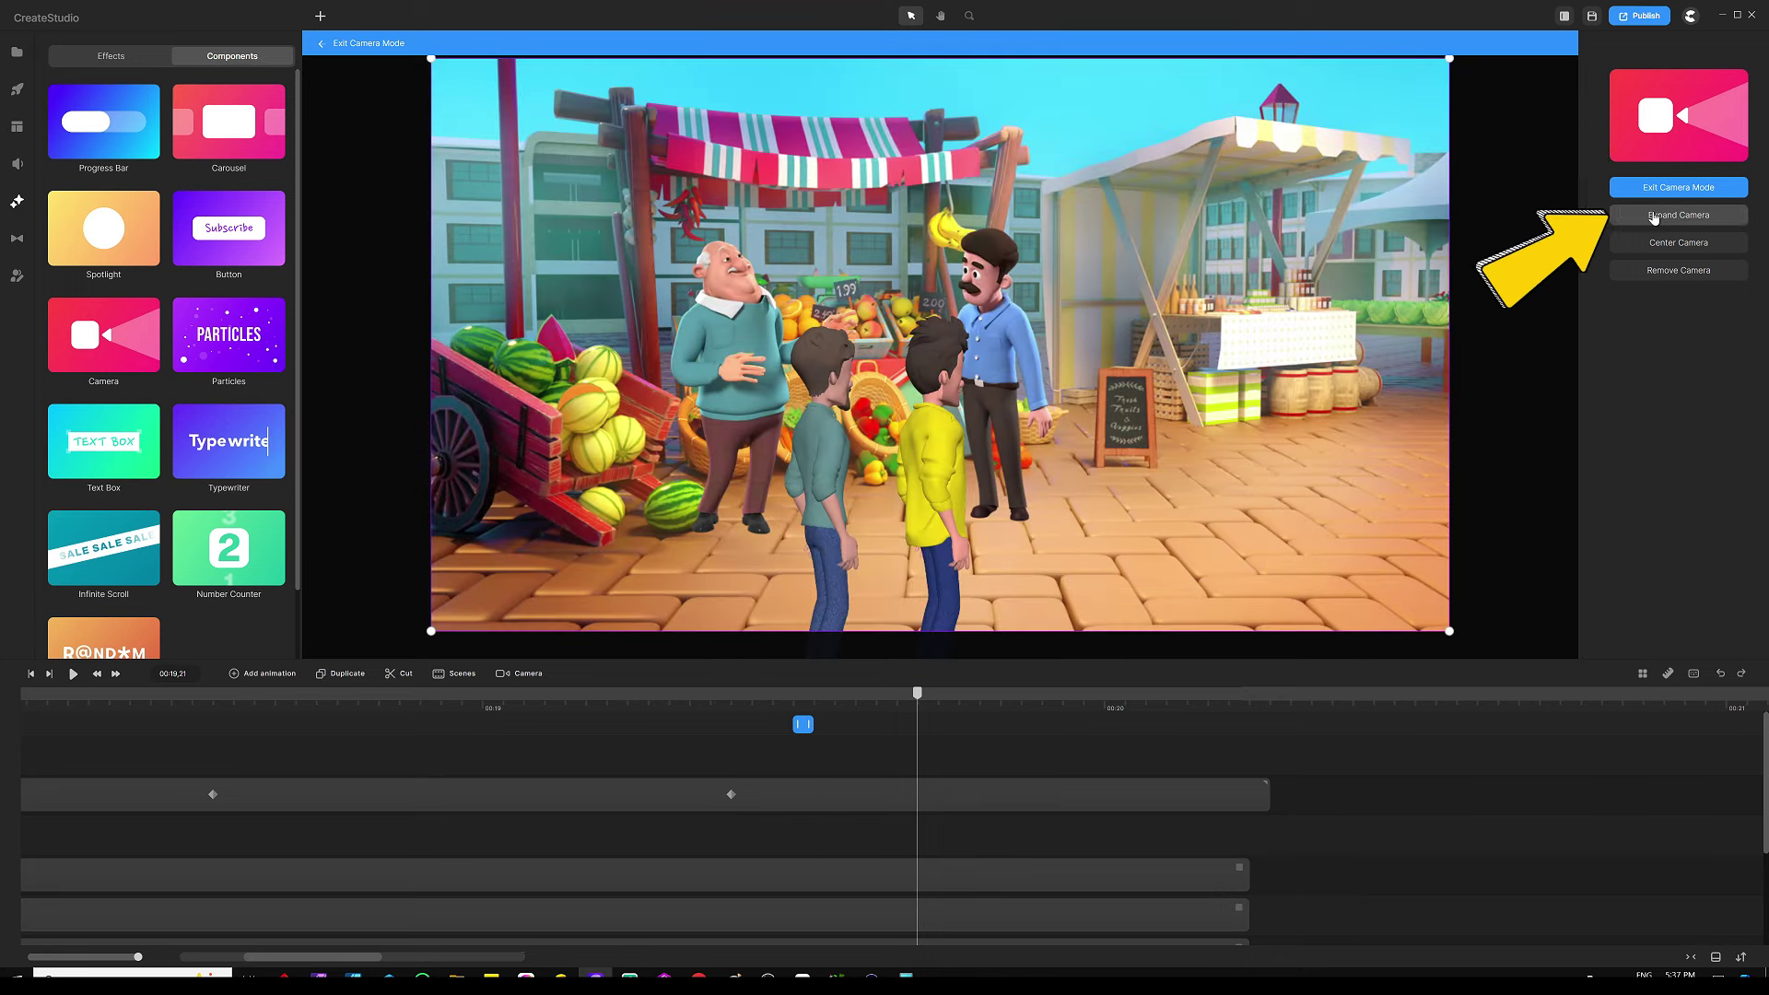
pyautogui.click(1651, 217)
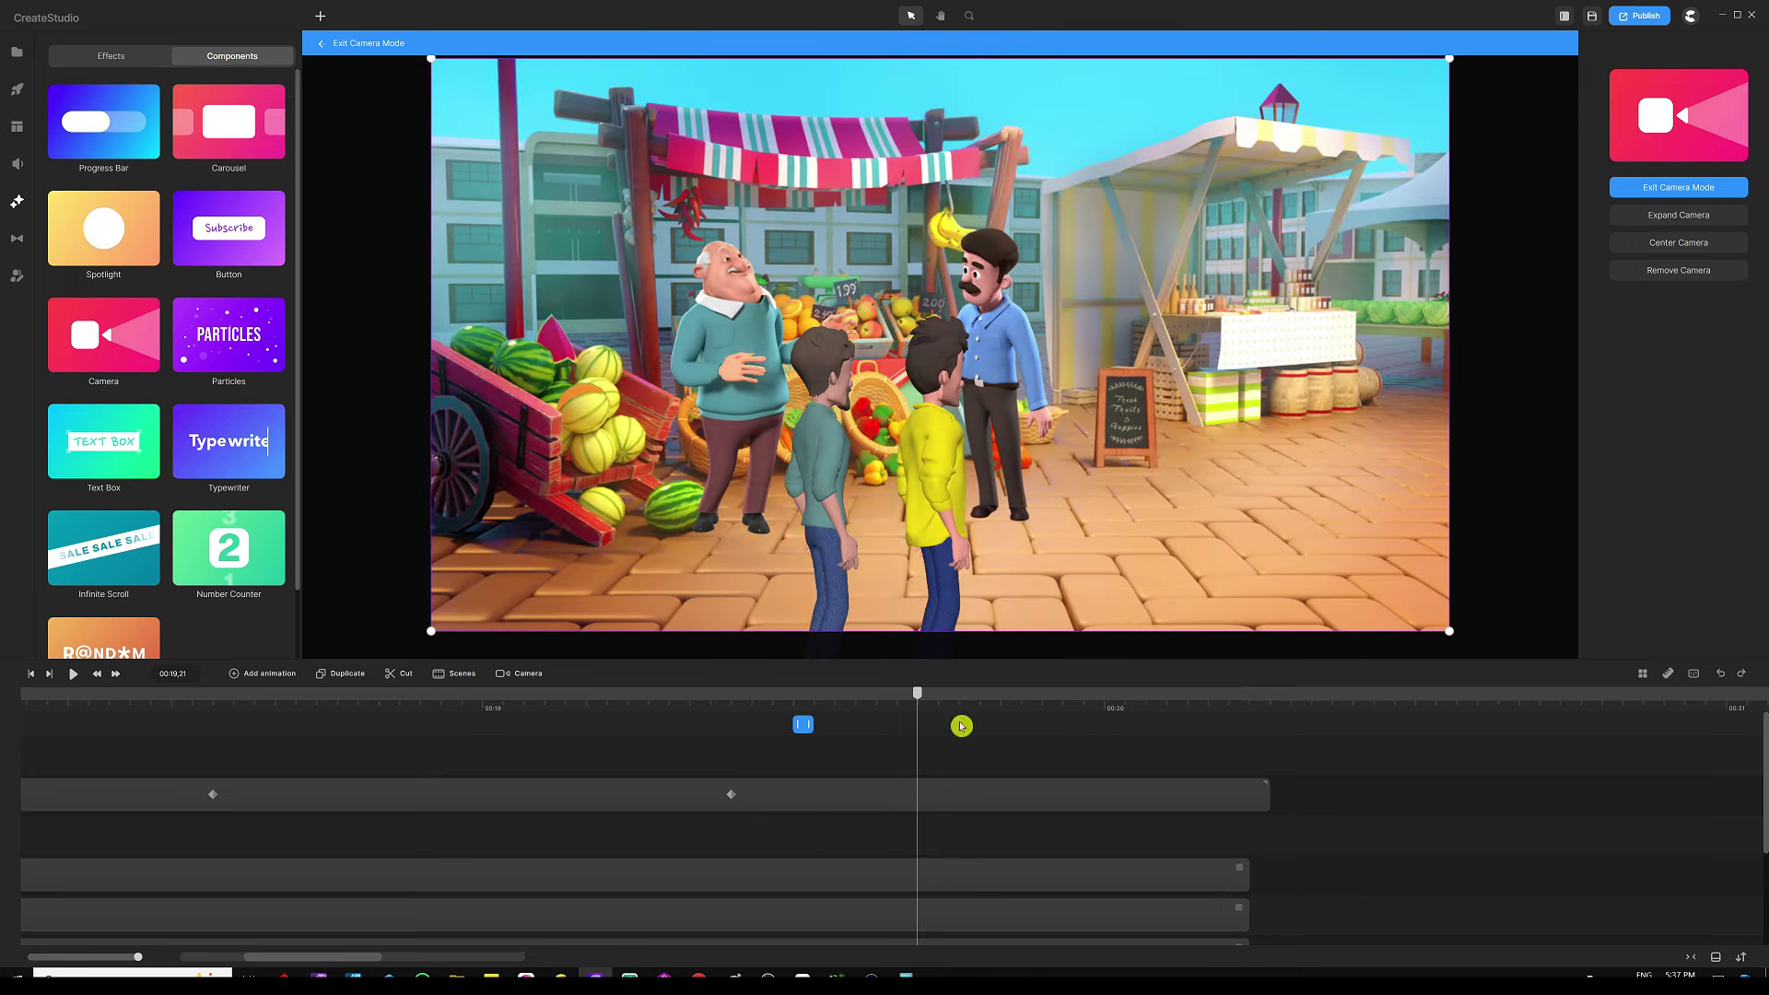
# Step: Exit camera mode and play the whole scene from the beginning to review all camera moves
pyautogui.scroll(-5, 980, 710)
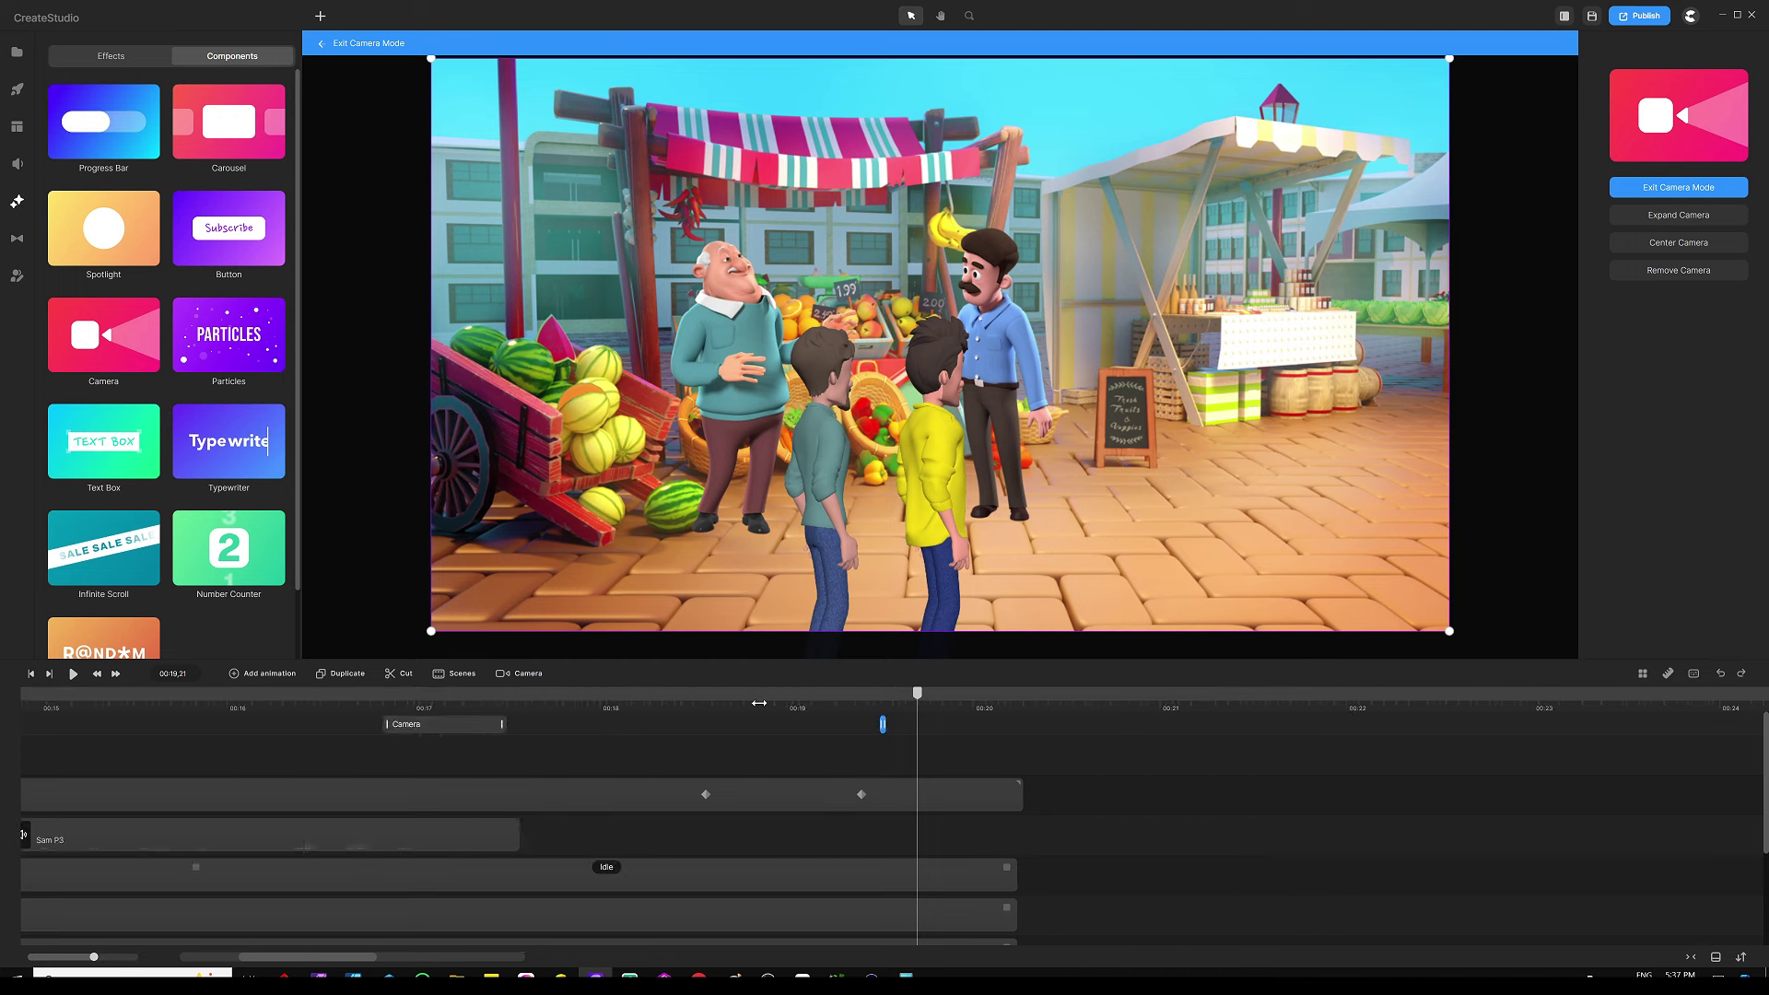
pyautogui.click(917, 743)
pyautogui.press('Home')
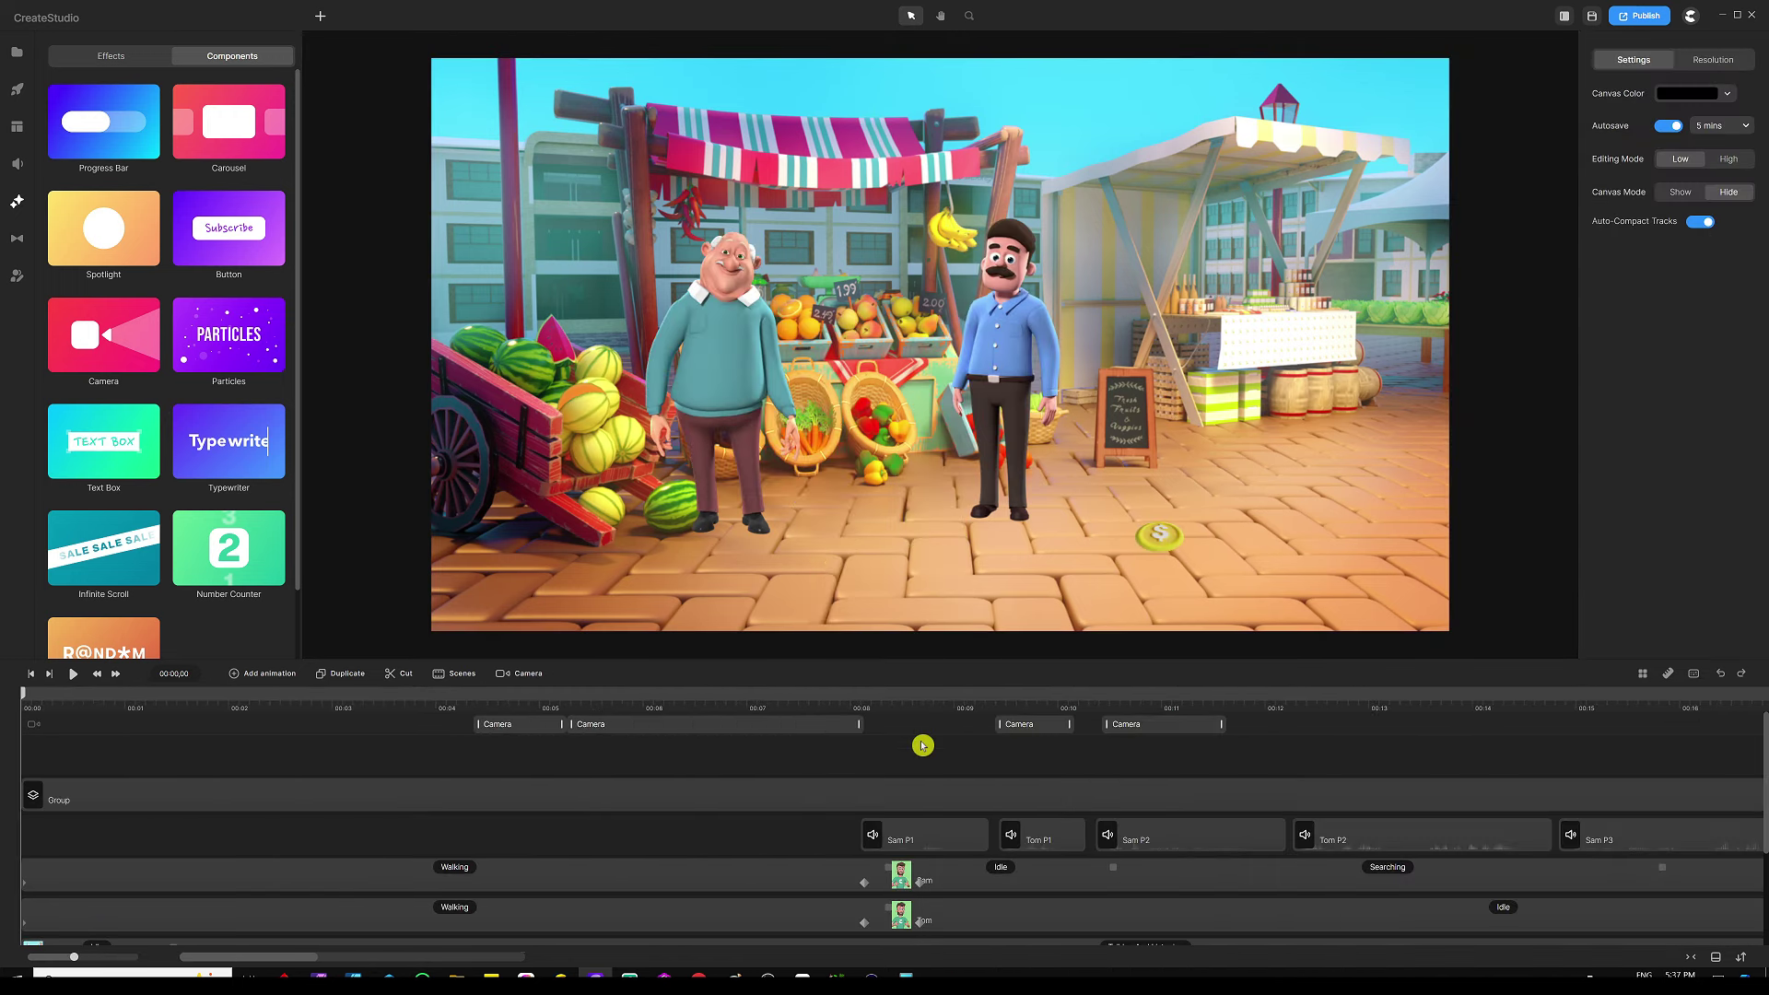
pyautogui.scroll(-5, 737, 751)
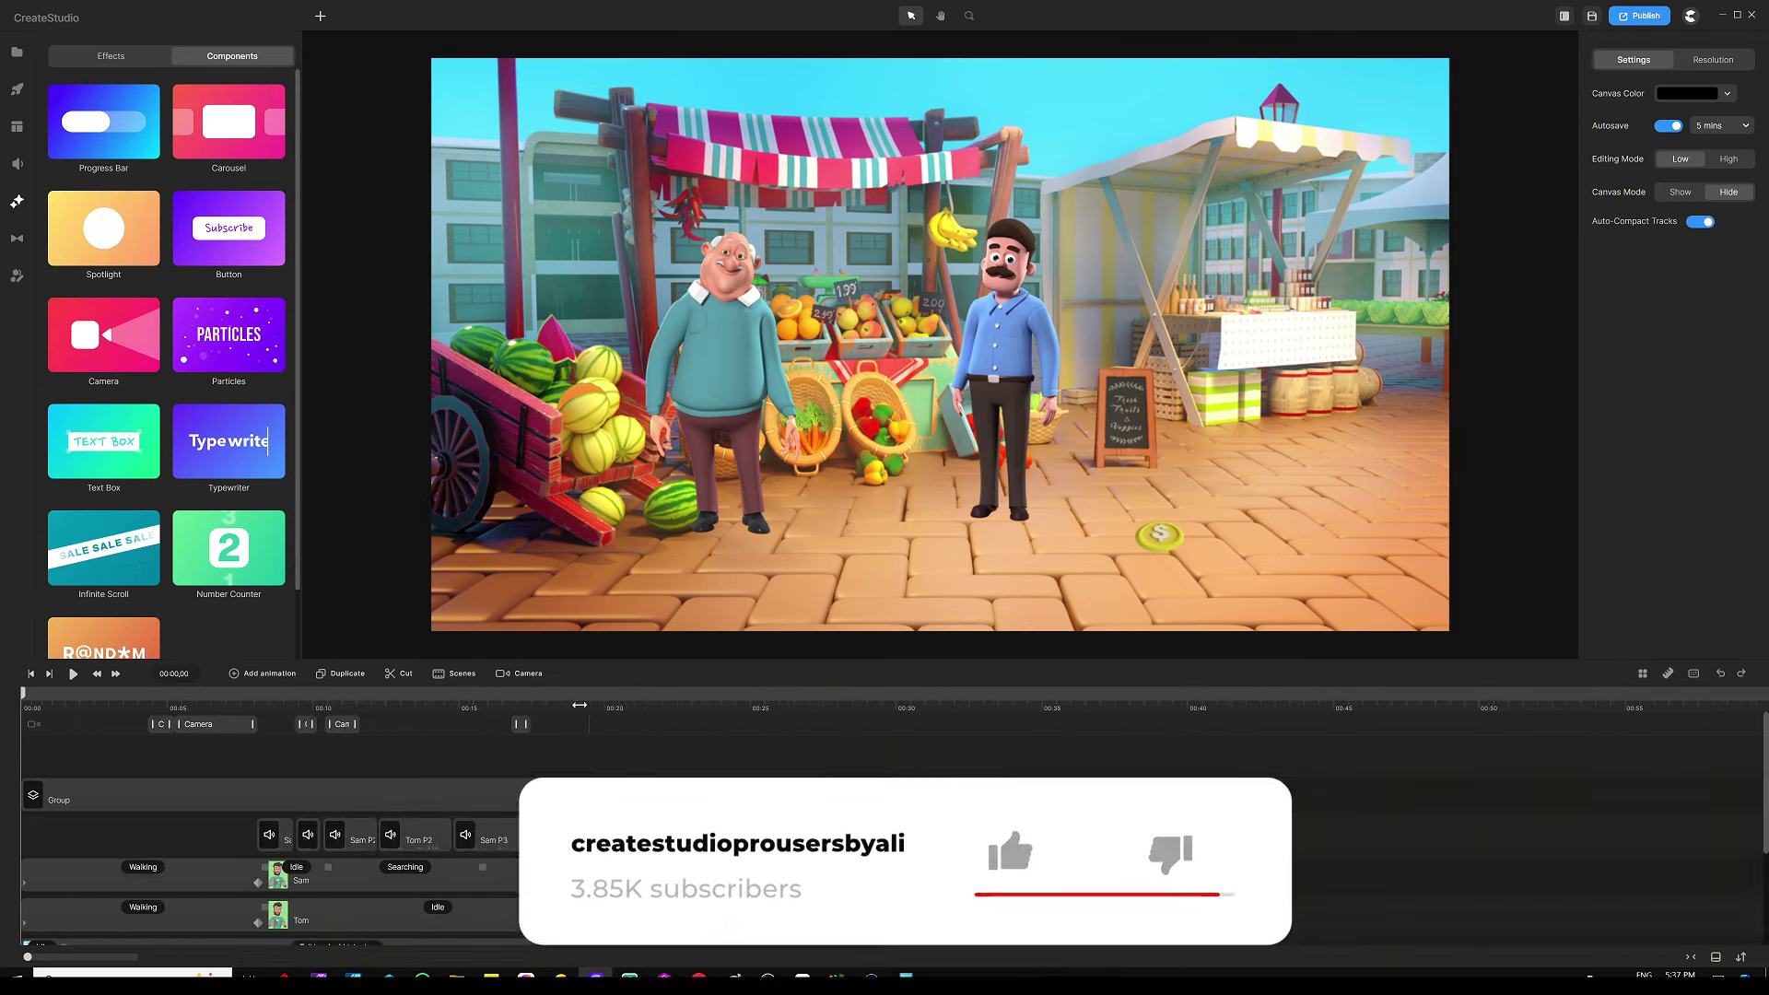
pyautogui.press('space')
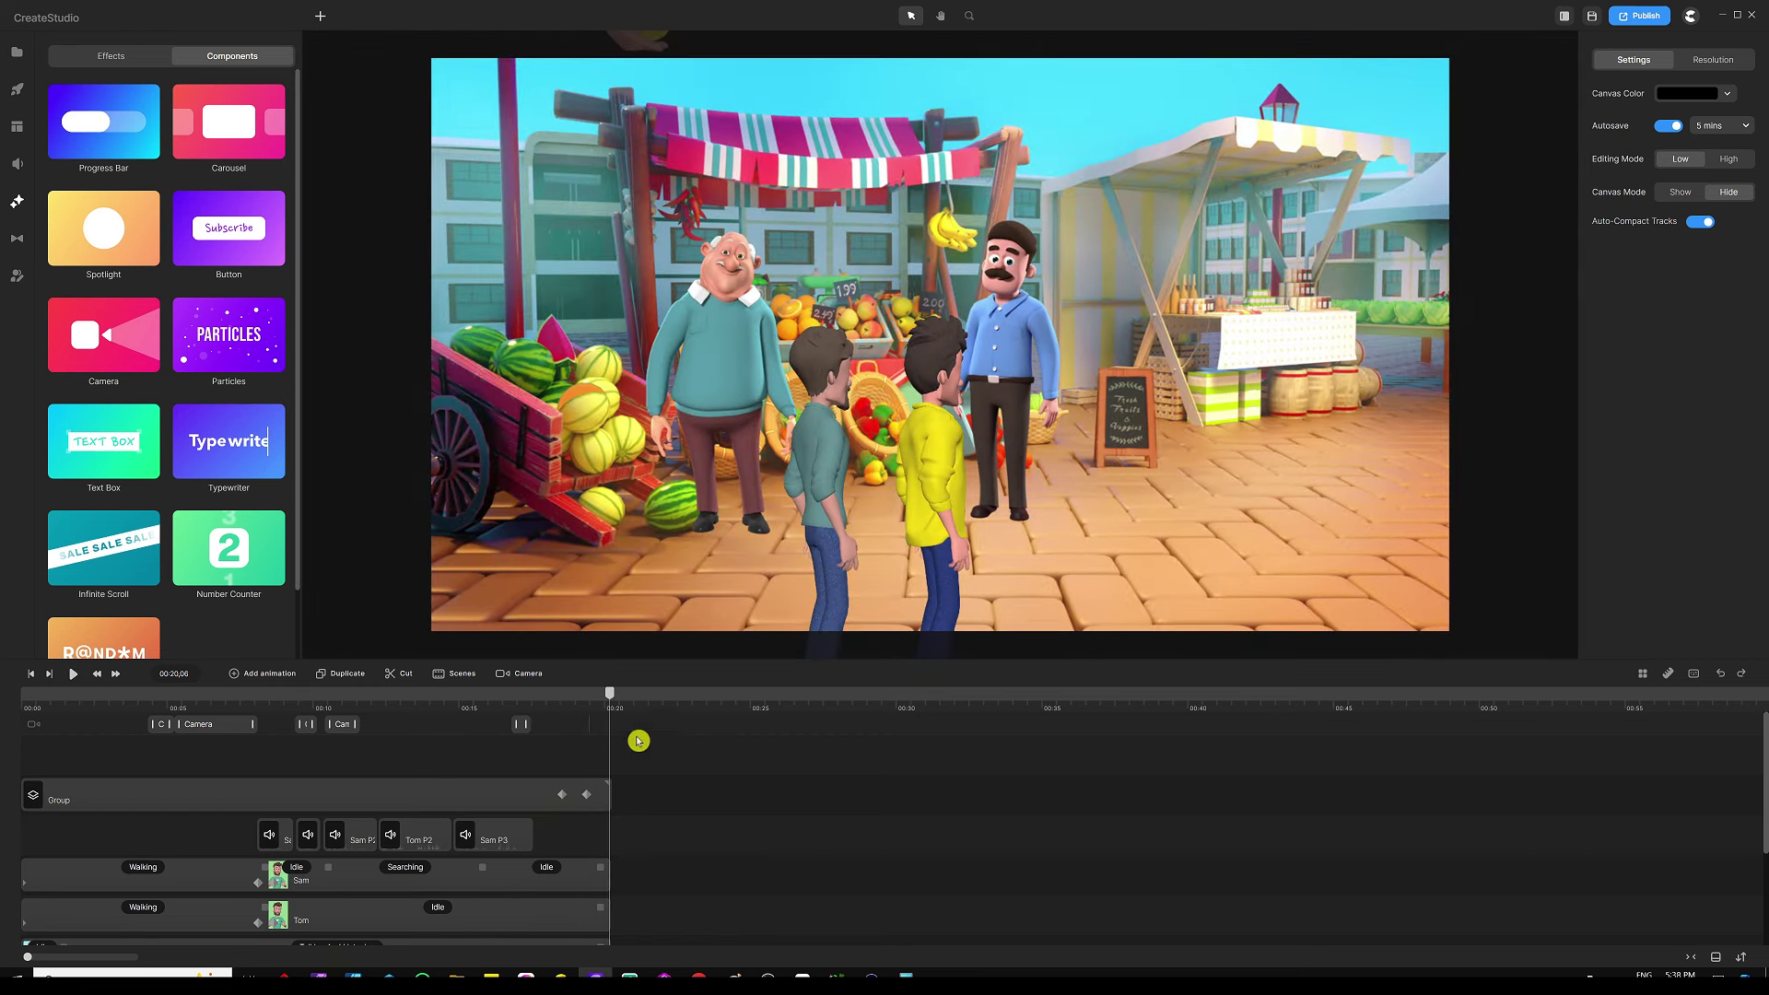
# Step: Replay the third camera animation from about 9 seconds and set the playhead just past its end, at about 10 seconds
pyautogui.scroll(3, 645, 706)
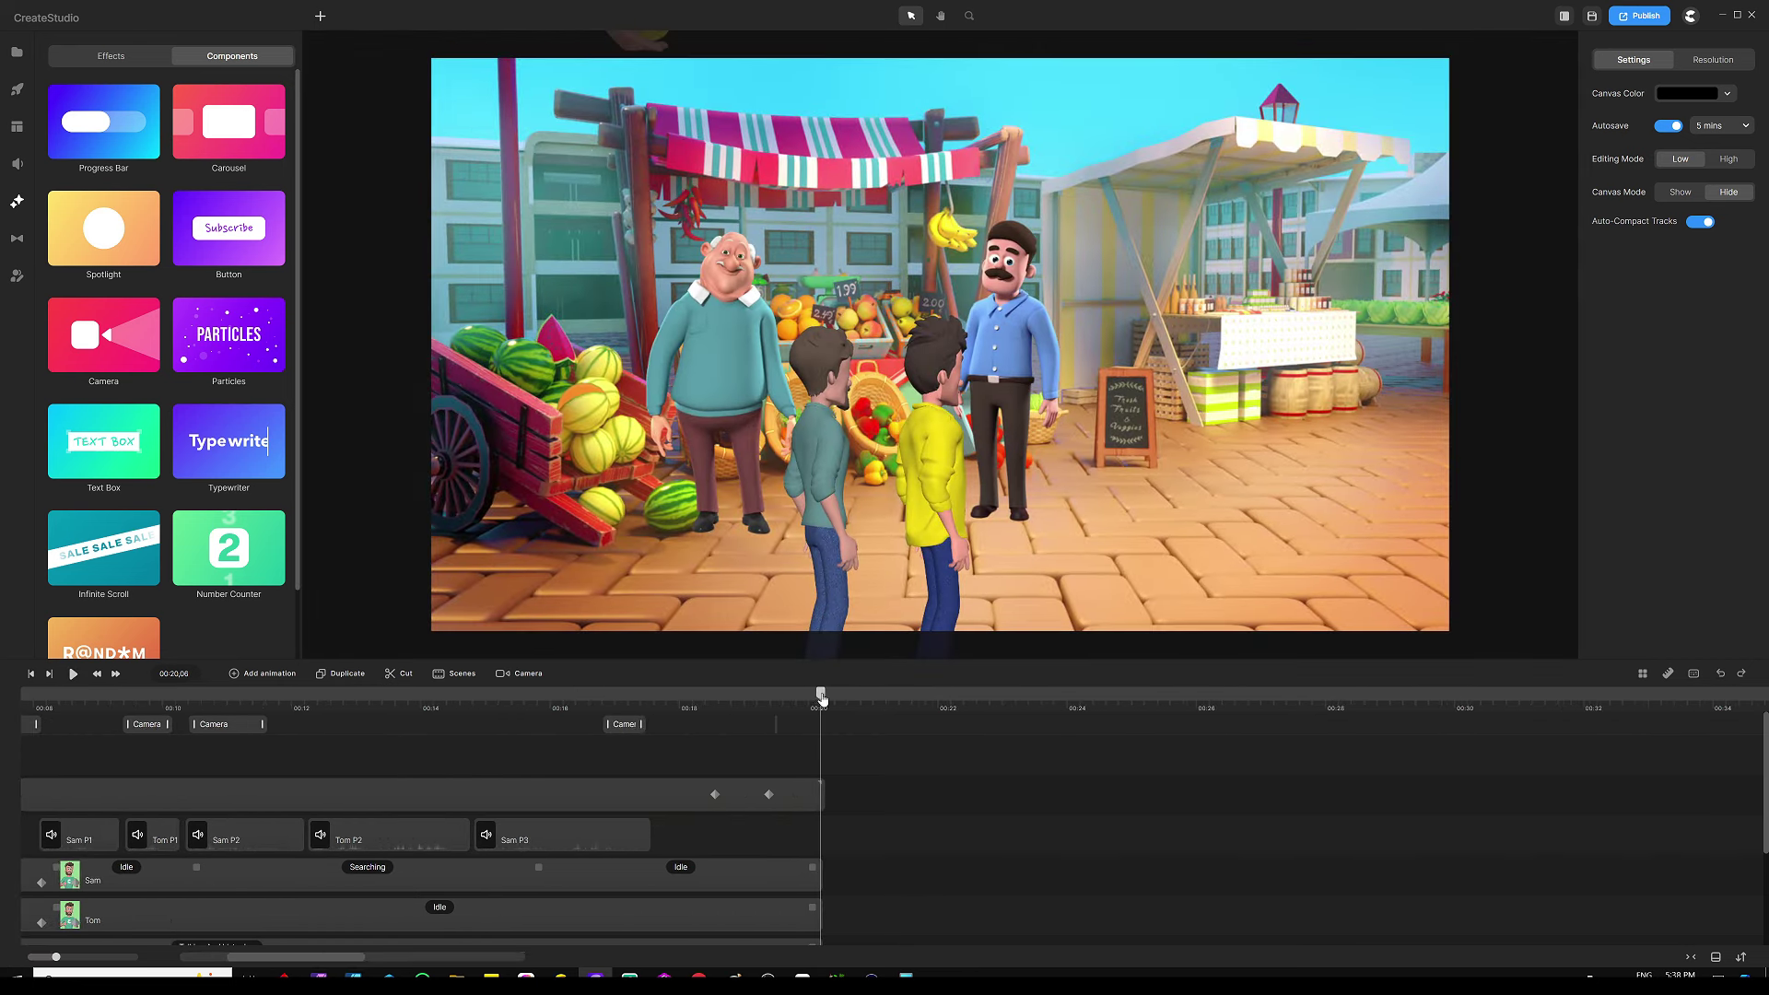
pyautogui.moveTo(821, 699); pyautogui.dragTo(291, 723)
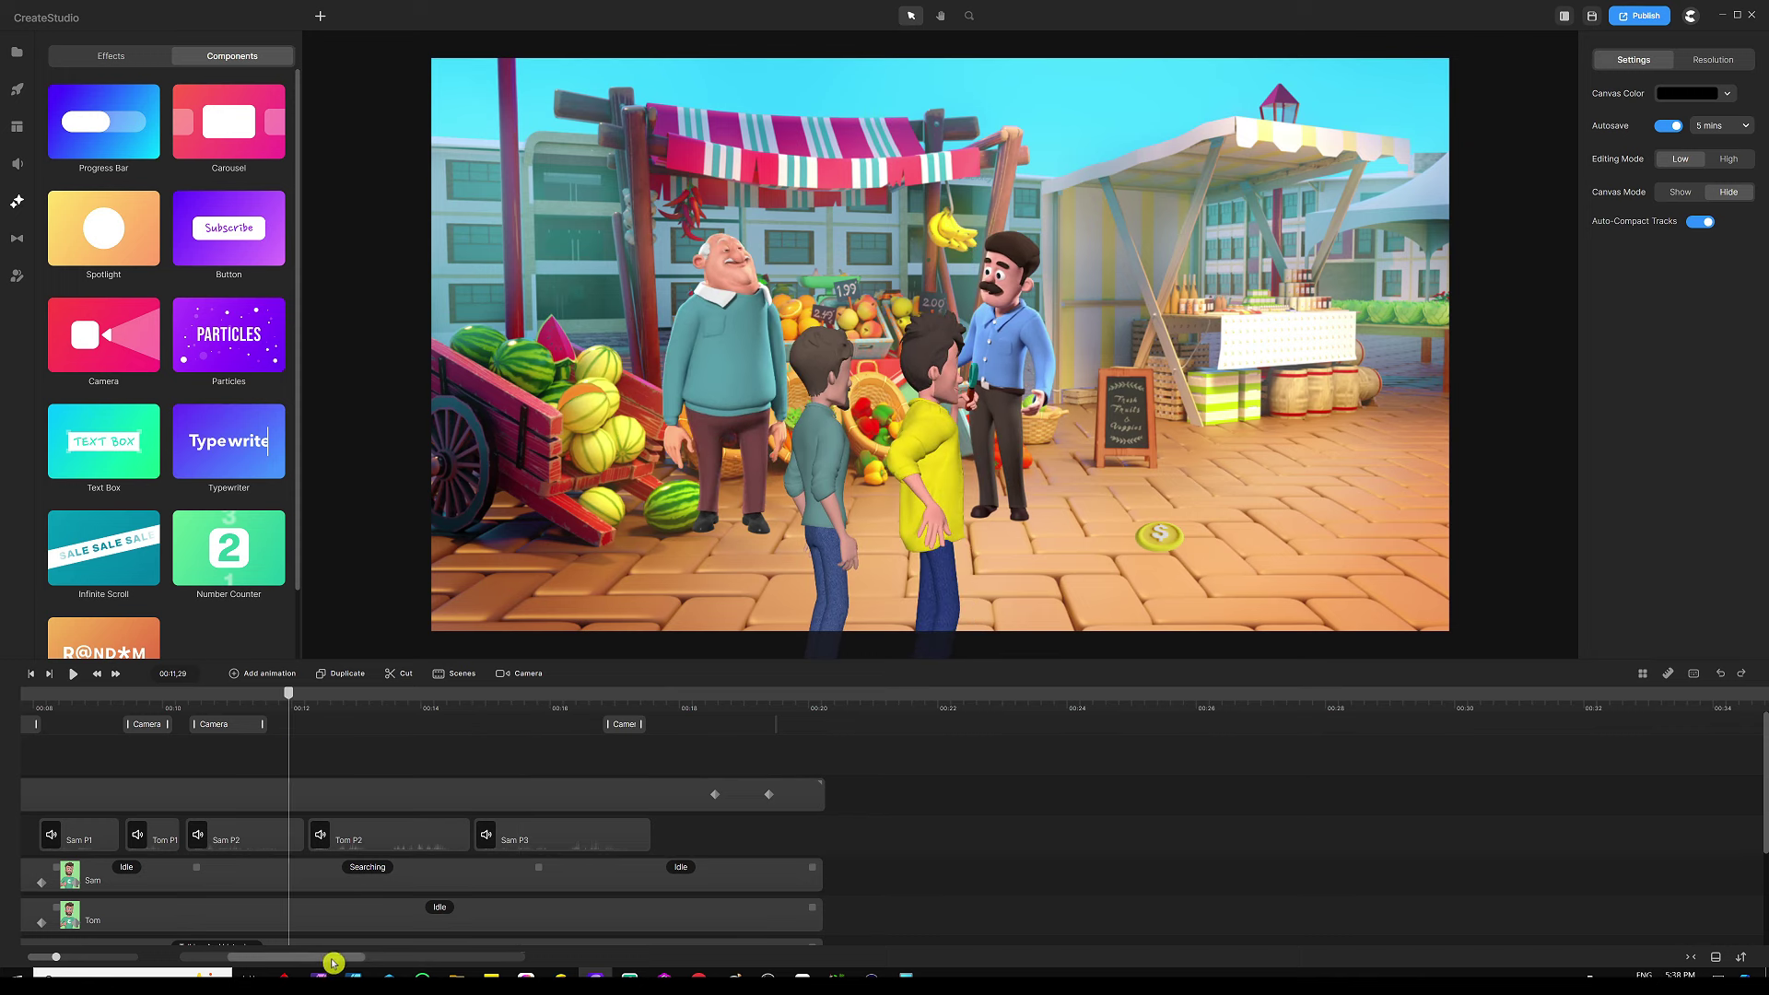
pyautogui.moveTo(334, 962); pyautogui.dragTo(298, 963)
pyautogui.moveTo(670, 695); pyautogui.dragTo(509, 700)
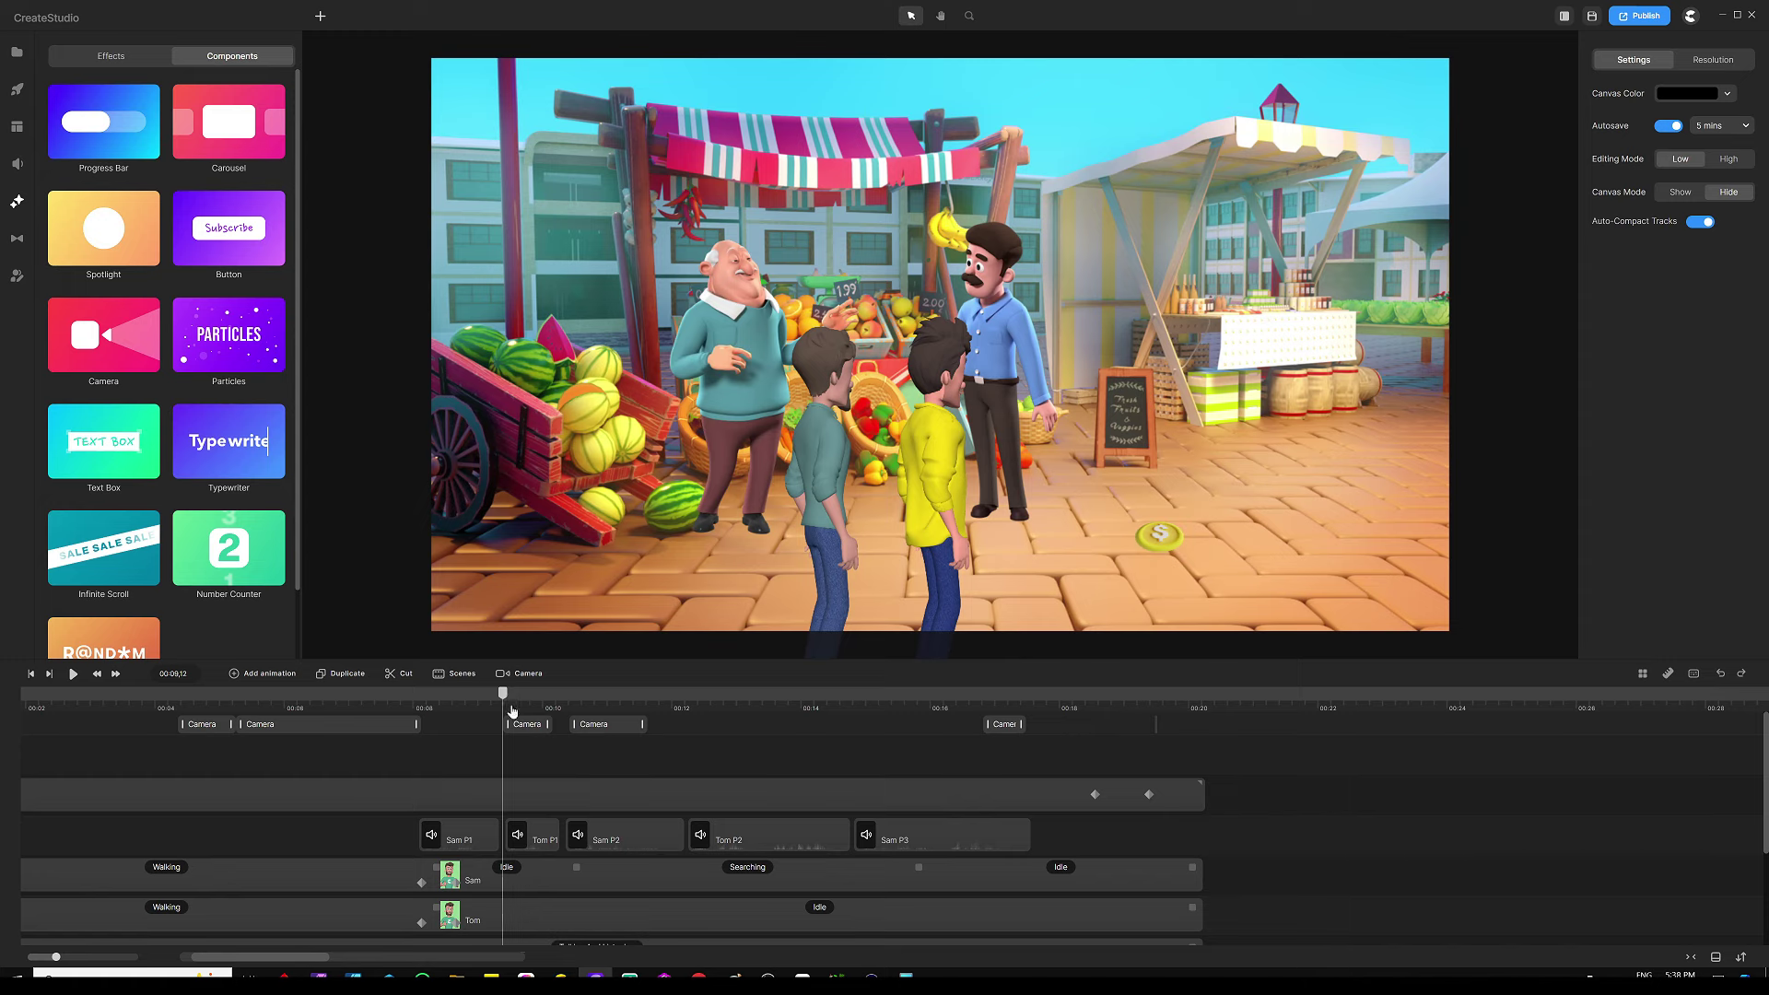
pyautogui.press('space')
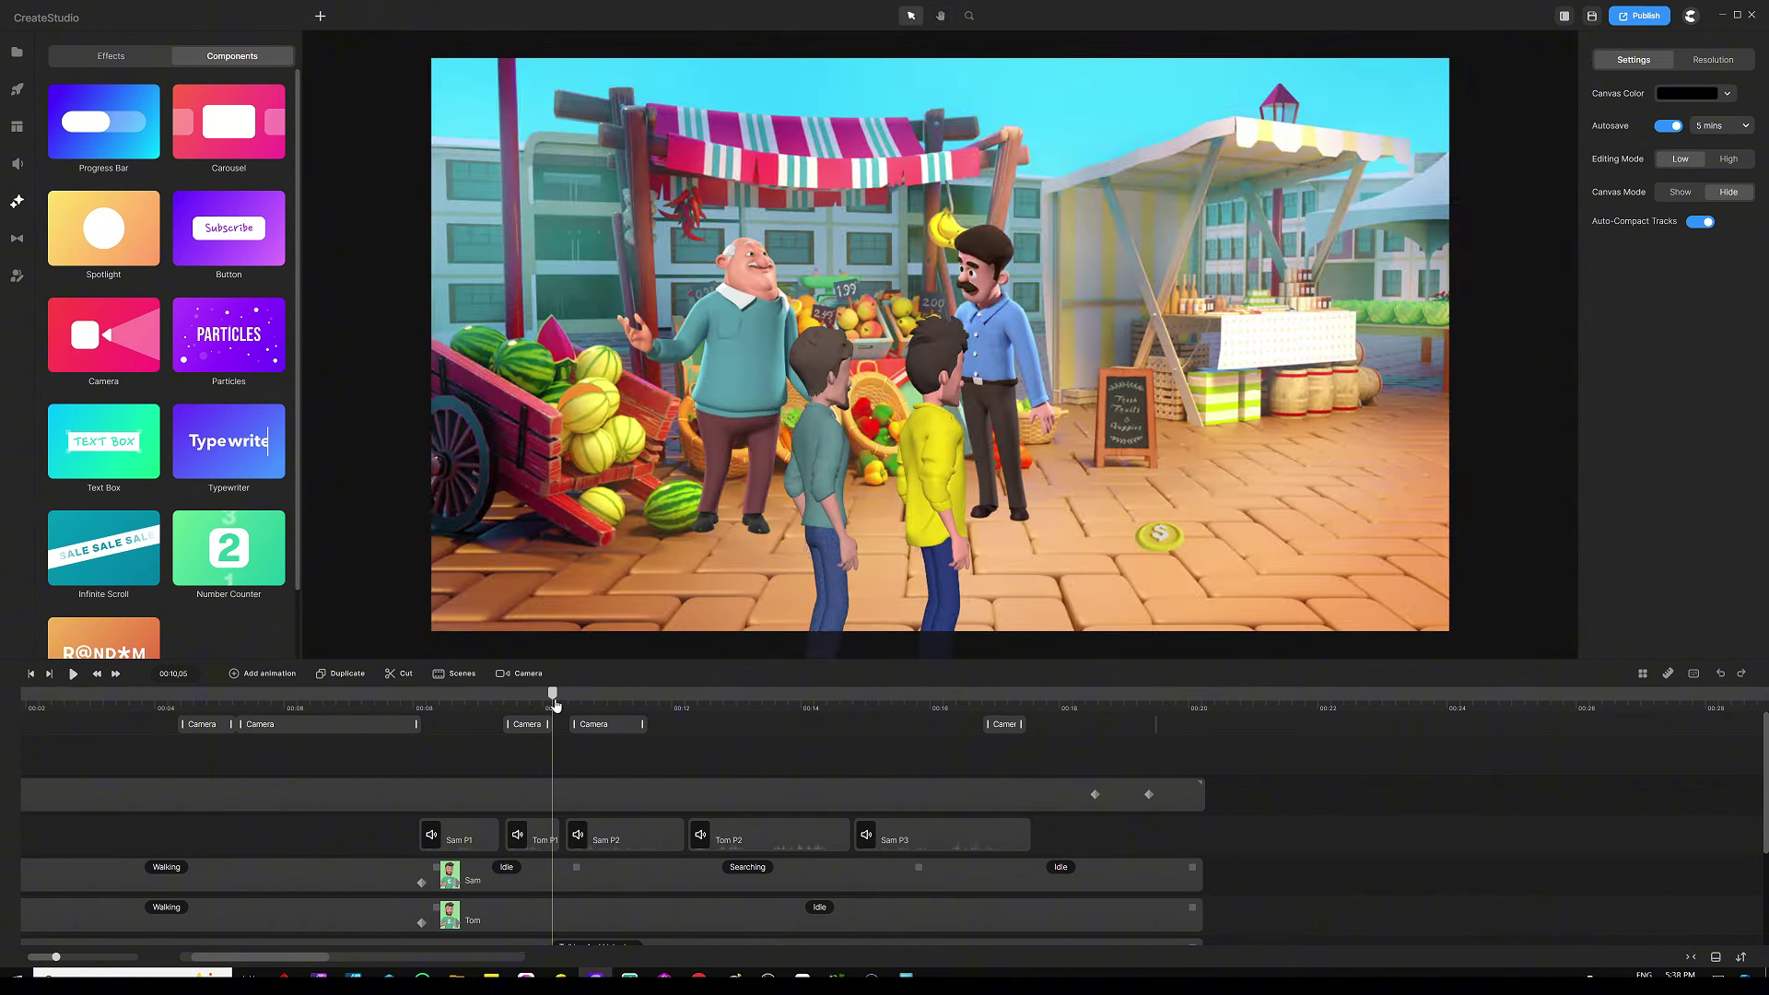
pyautogui.click(559, 702)
pyautogui.click(527, 725)
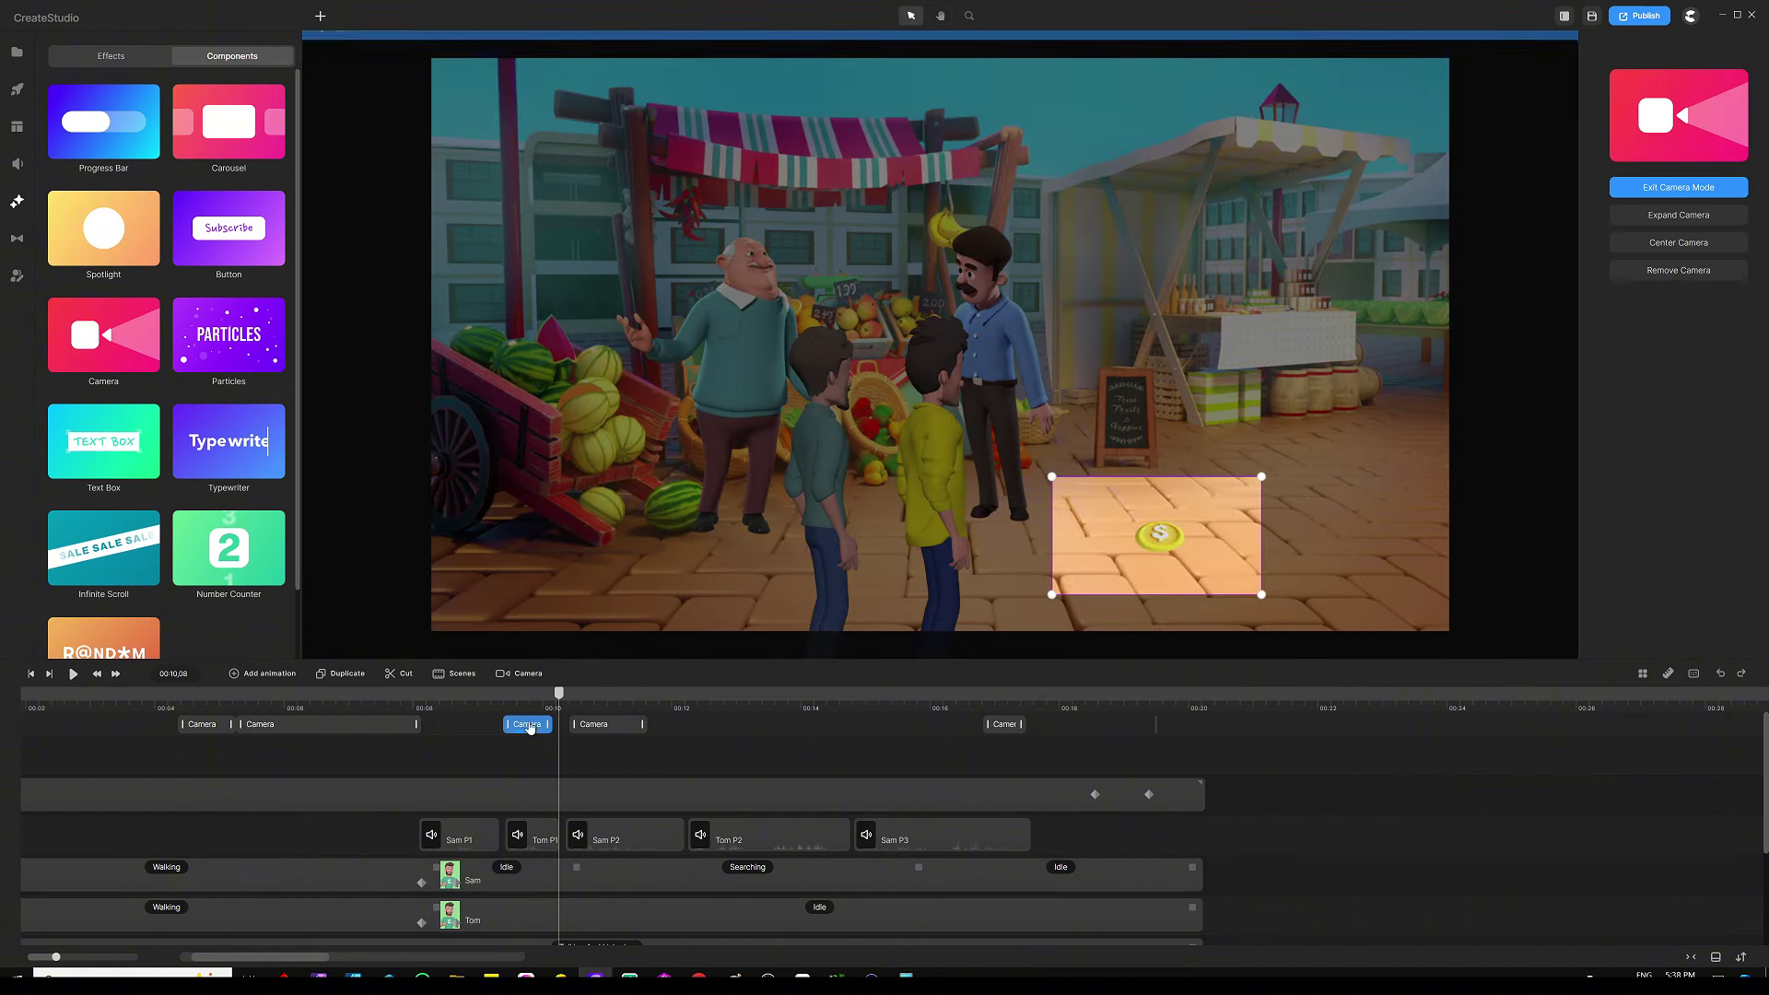
pyautogui.click(594, 770)
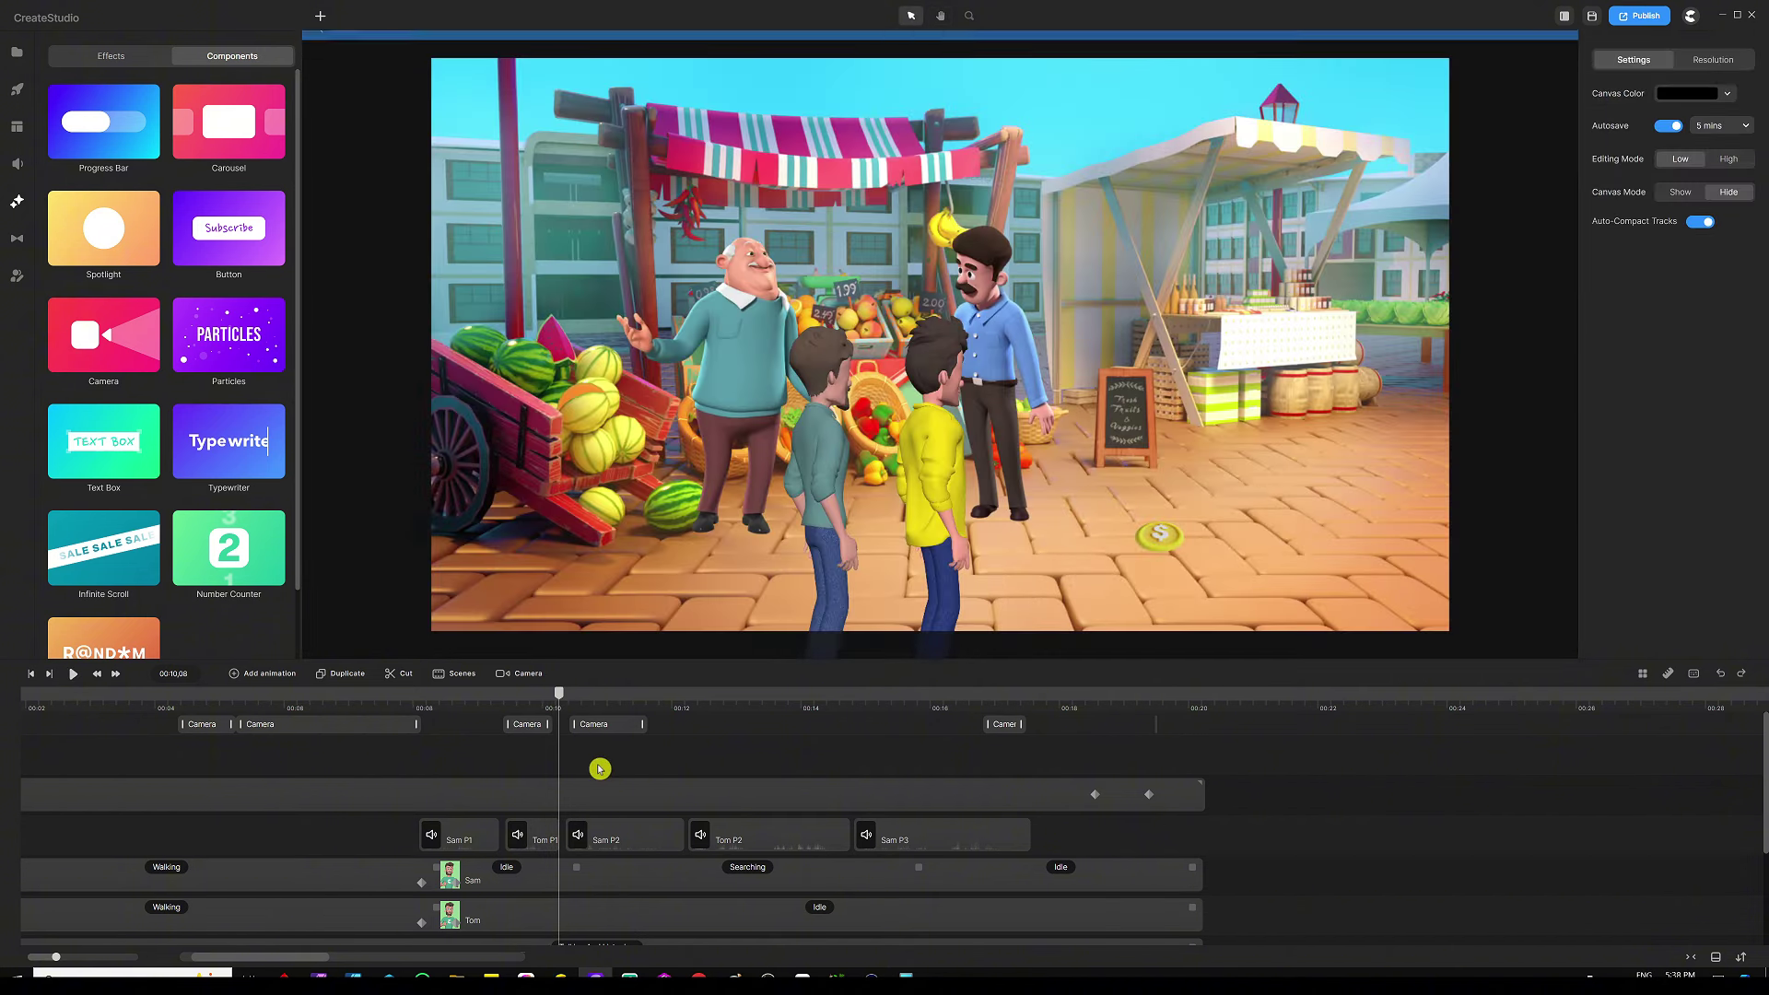
# Step: Leave the money search in the Studio library, open the Effects collection and filter it to Liquid Lines
pyautogui.click(19, 89)
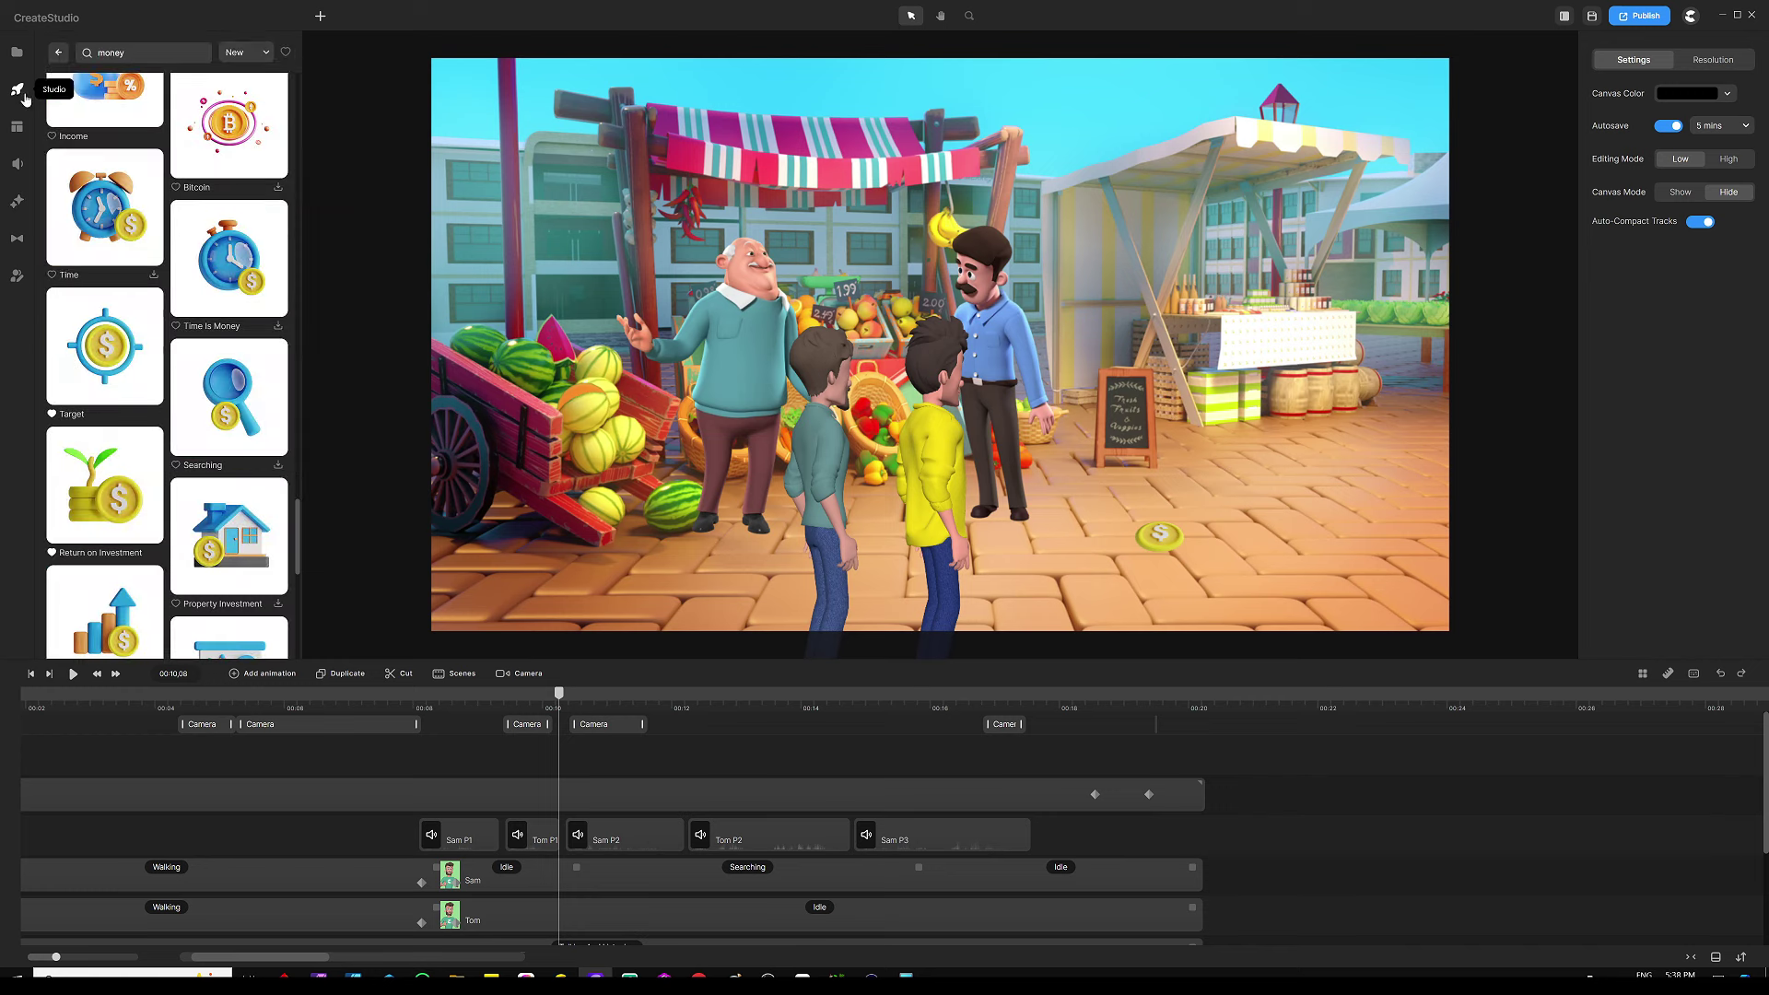
pyautogui.click(58, 53)
pyautogui.scroll(-10, 157, 267)
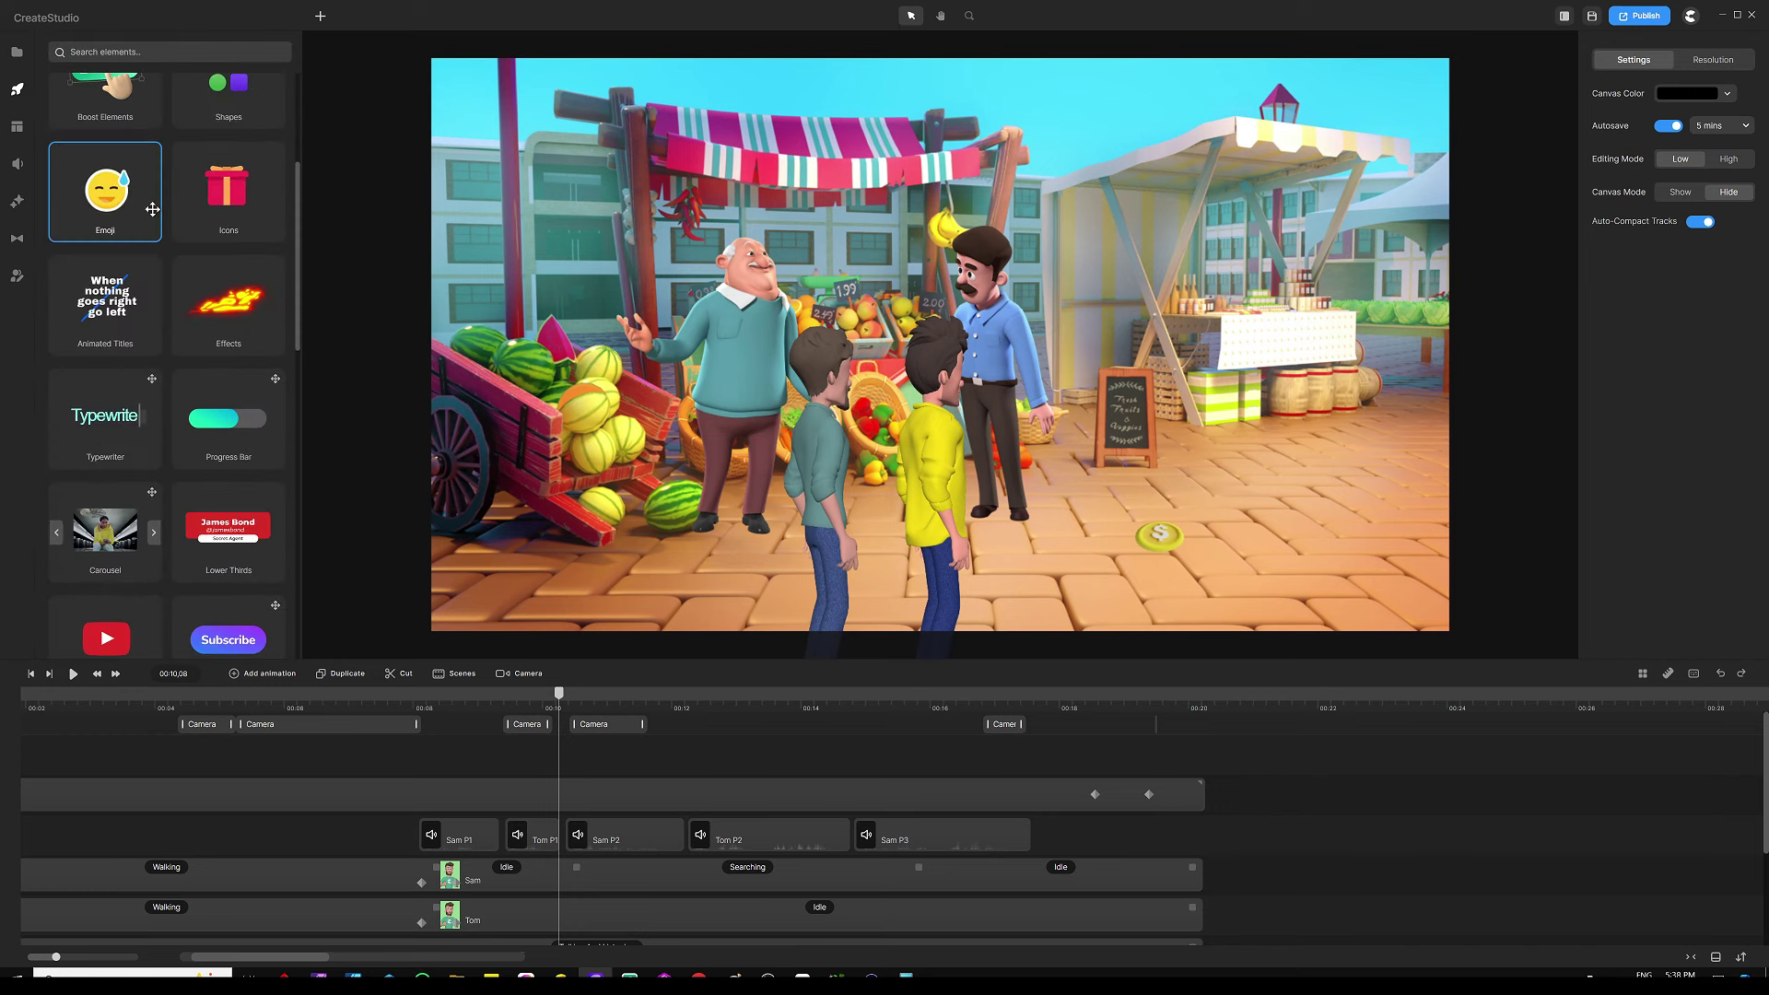
pyautogui.scroll(-3, 156, 268)
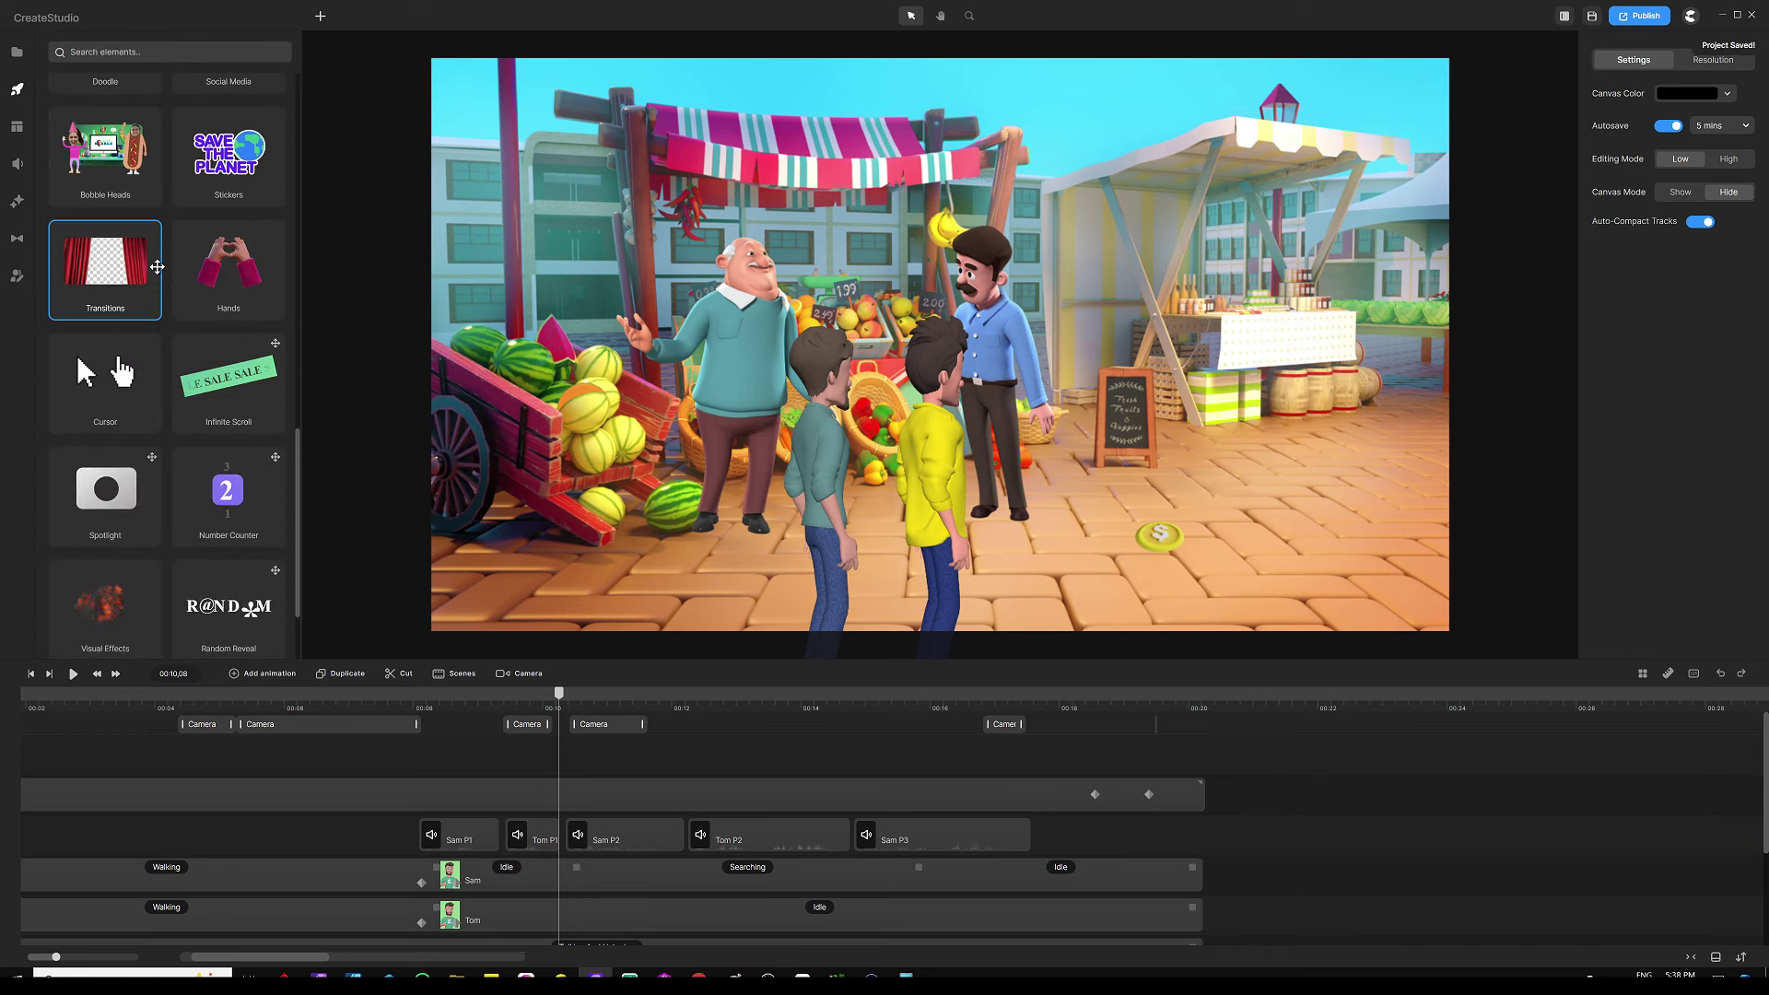
pyautogui.scroll(8, 157, 265)
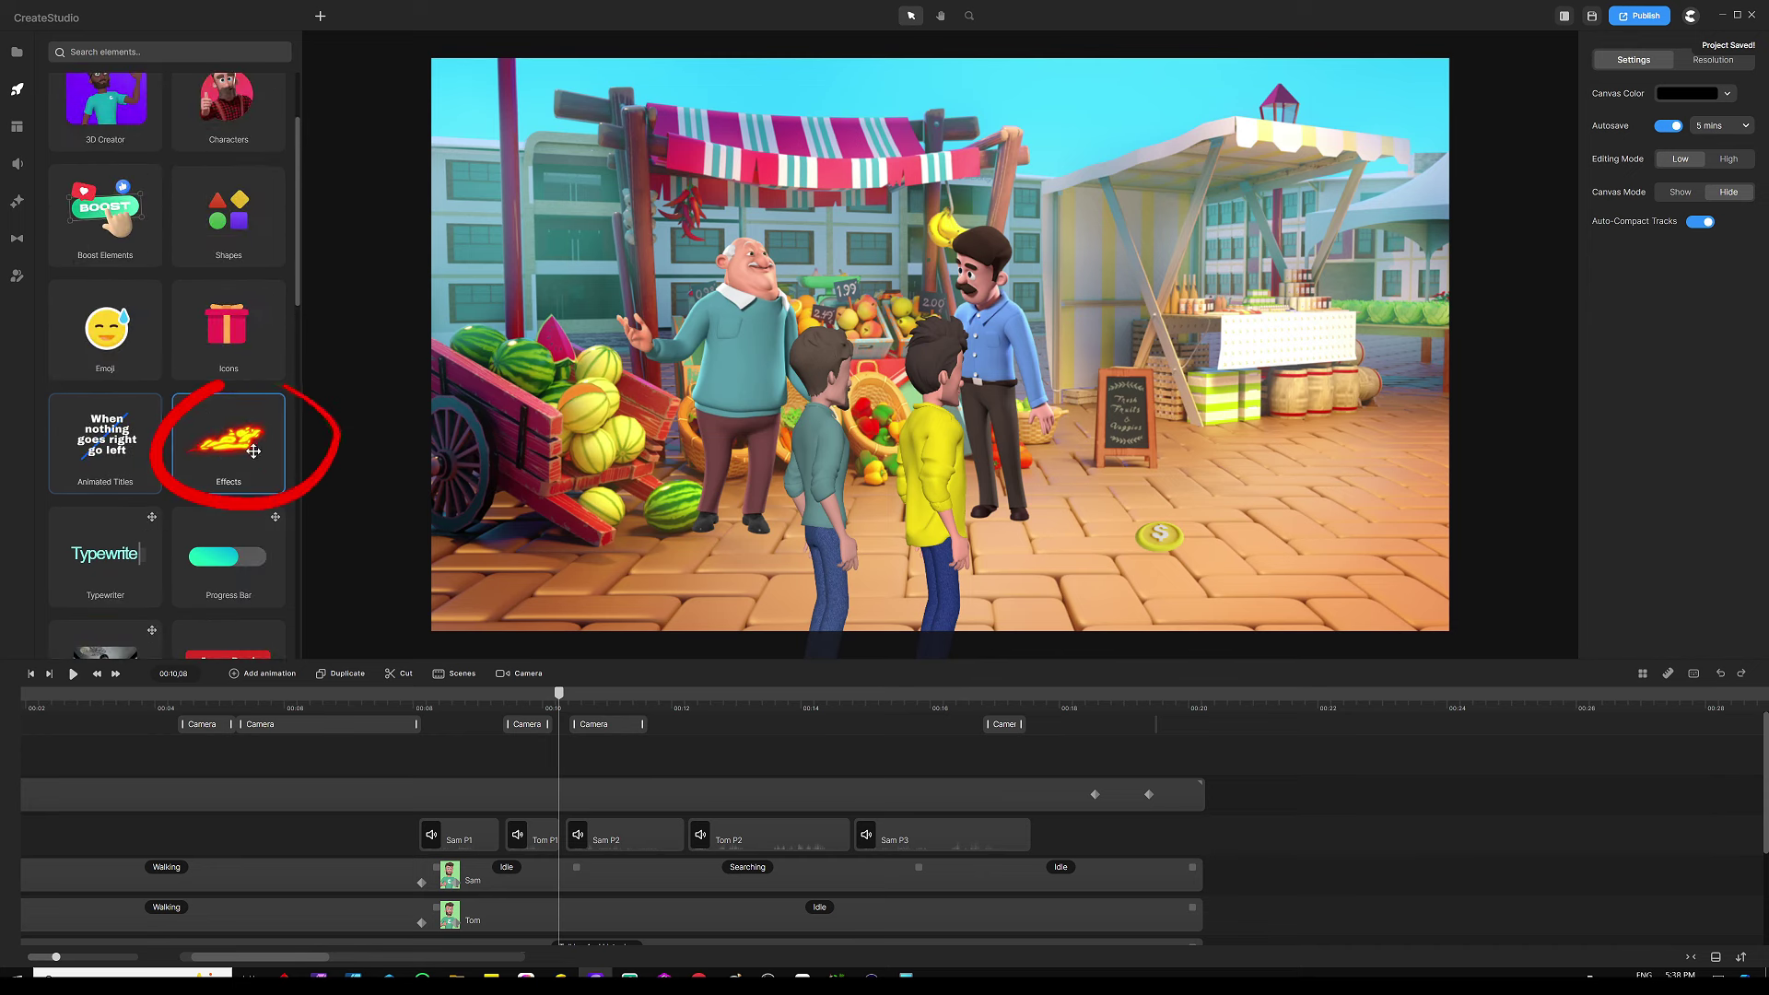
pyautogui.click(226, 446)
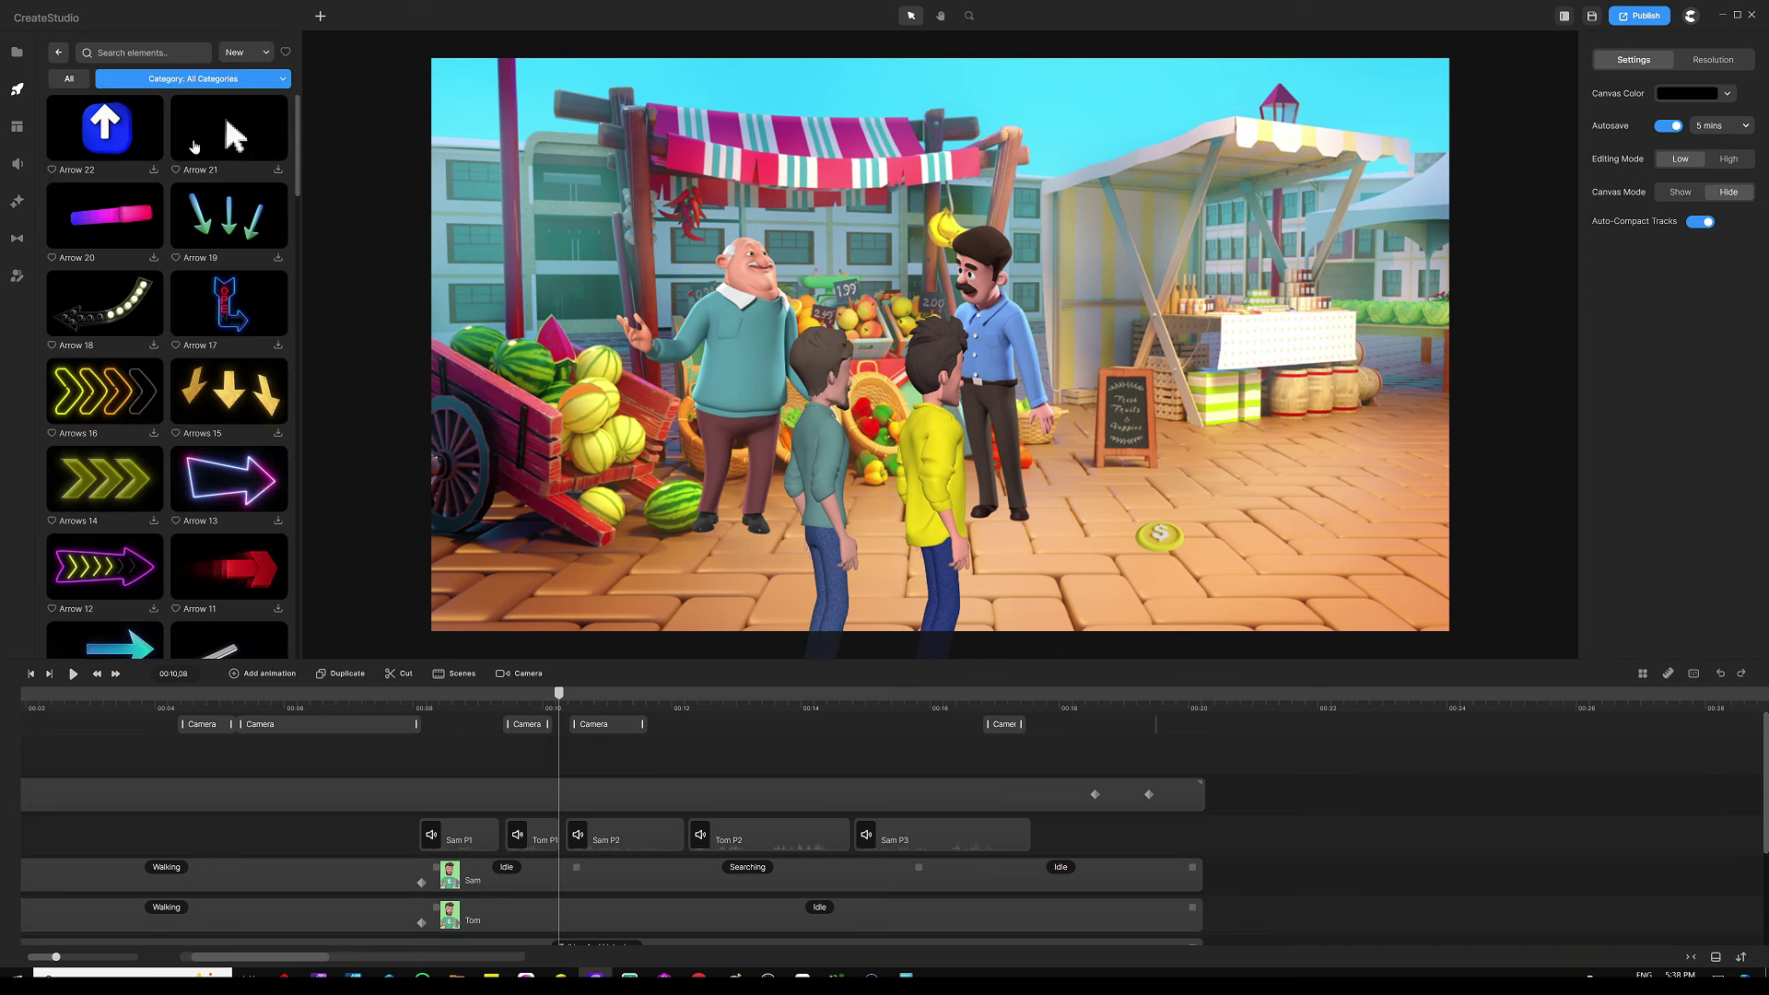
pyautogui.click(171, 82)
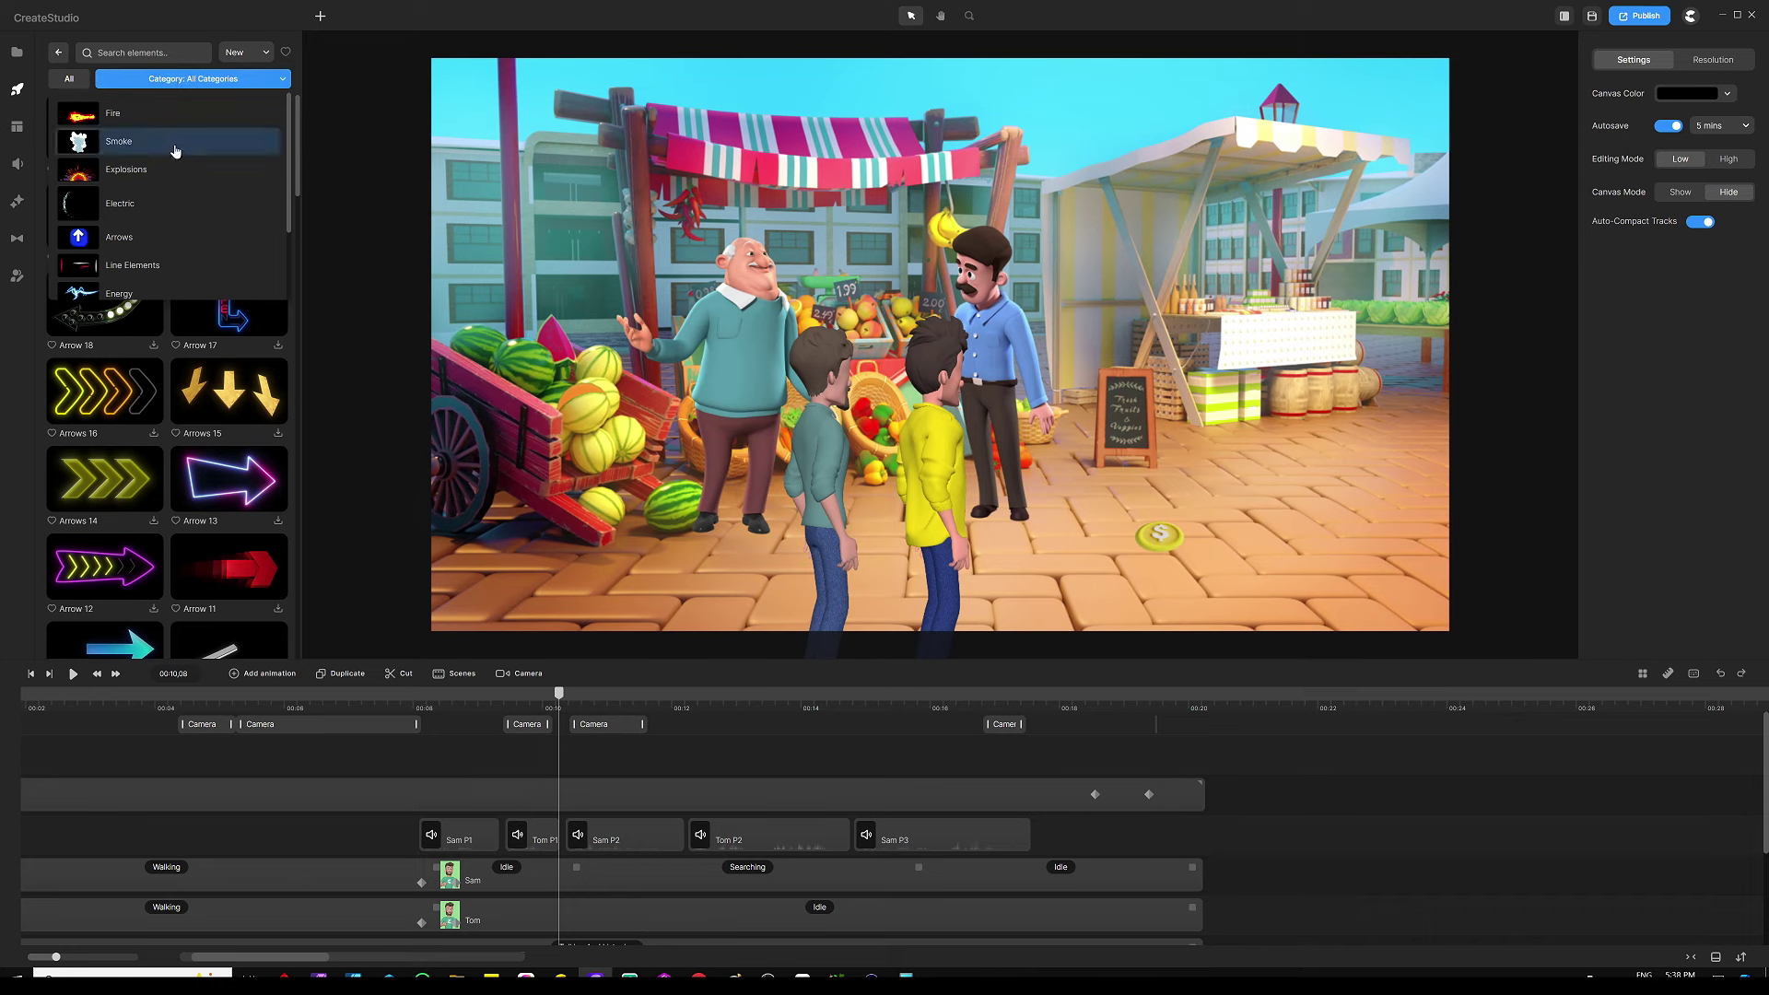
pyautogui.scroll(-2, 184, 147)
pyautogui.click(147, 222)
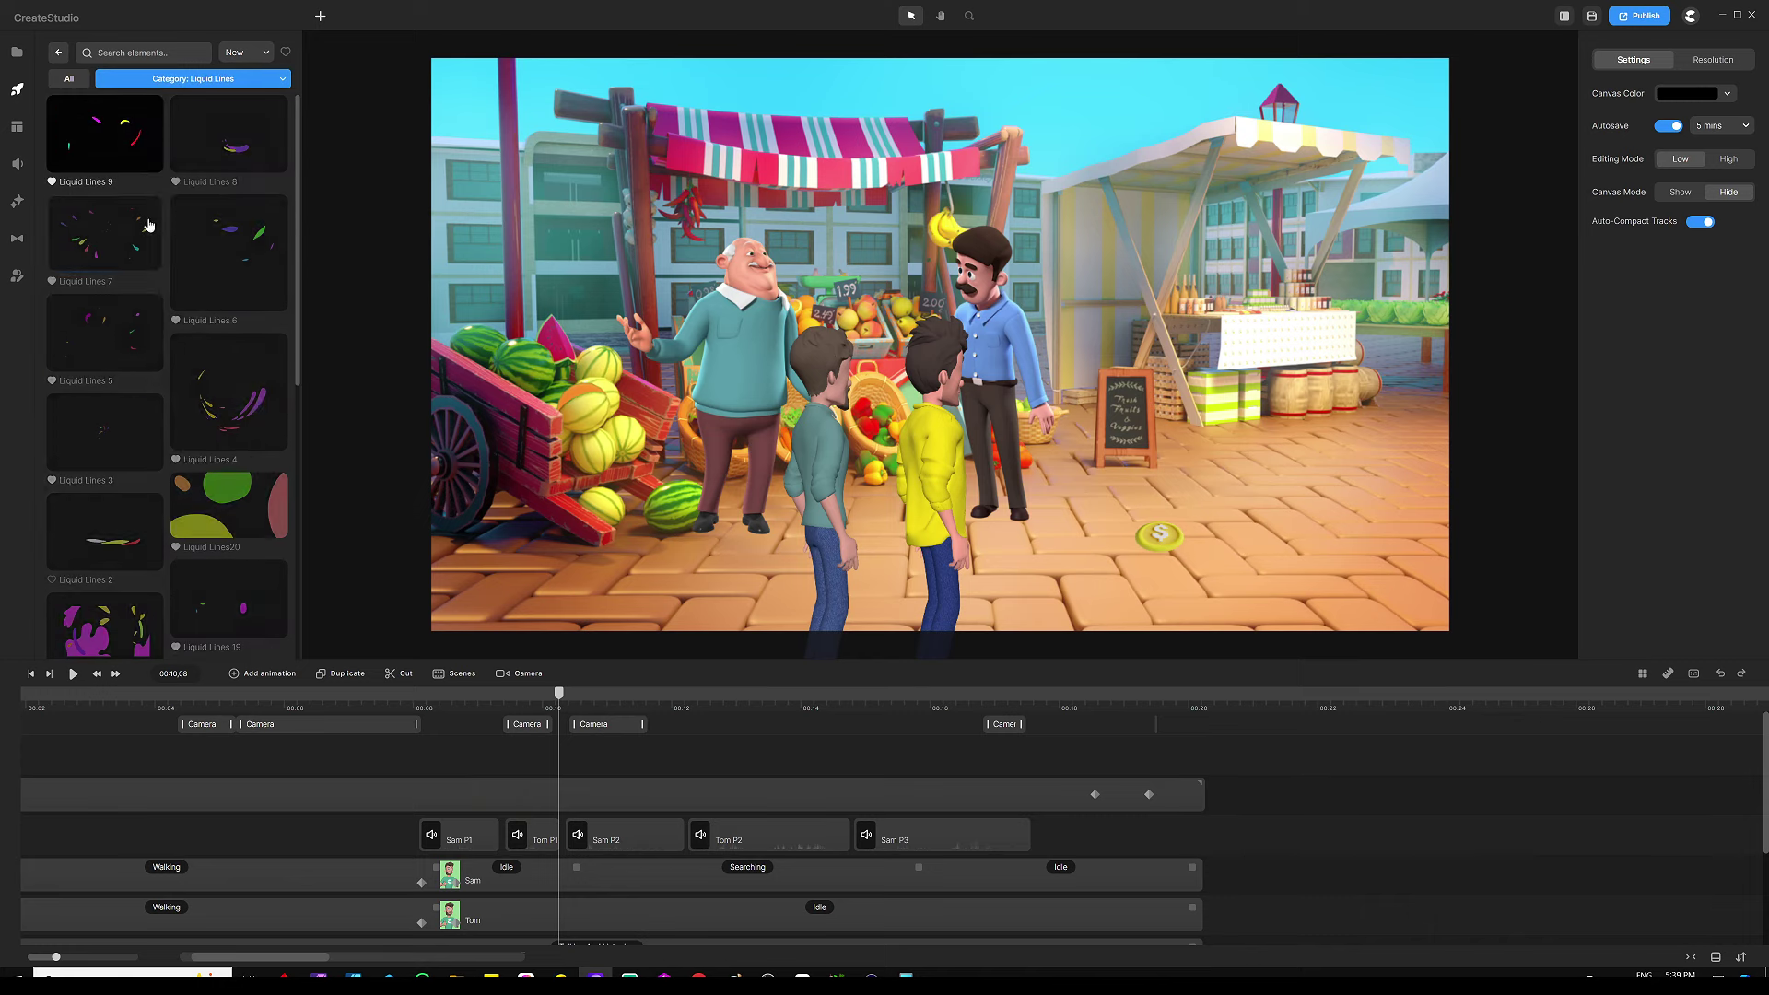
# Step: Add the Liquid Lines17 effect at the playhead and scale it to 14% directly over the coin
pyautogui.scroll(-3, 117, 353)
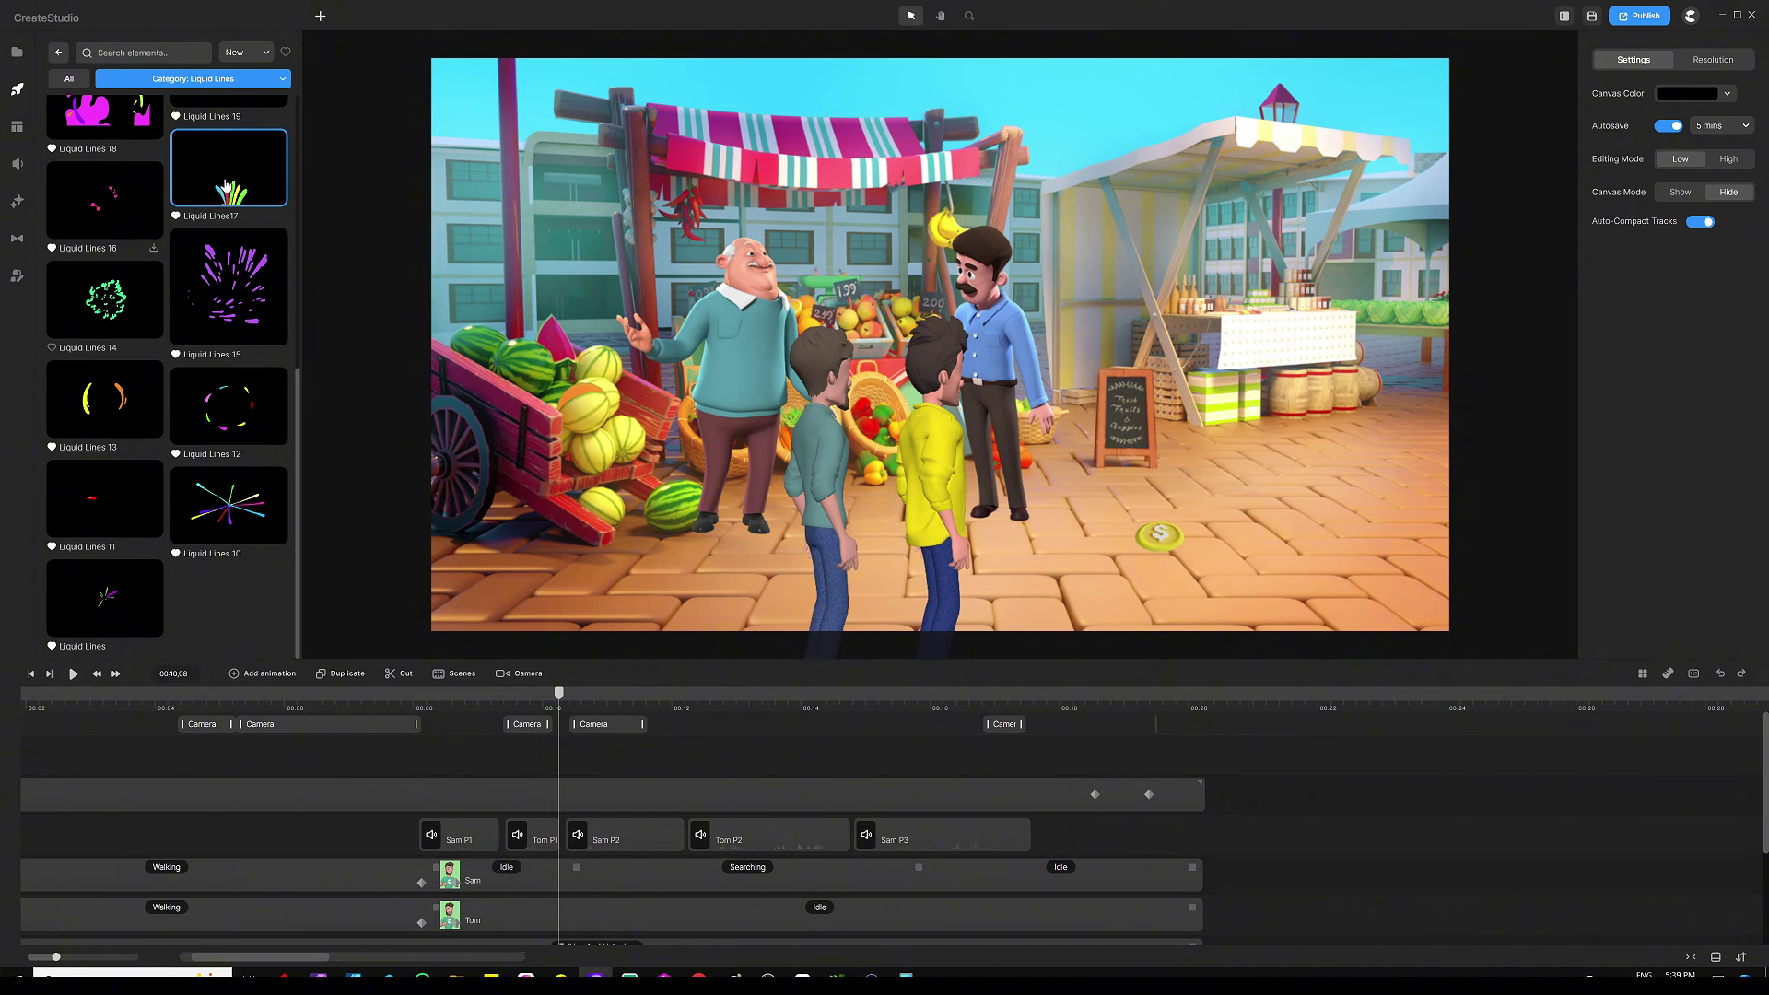
pyautogui.moveTo(219, 188); pyautogui.dragTo(591, 776)
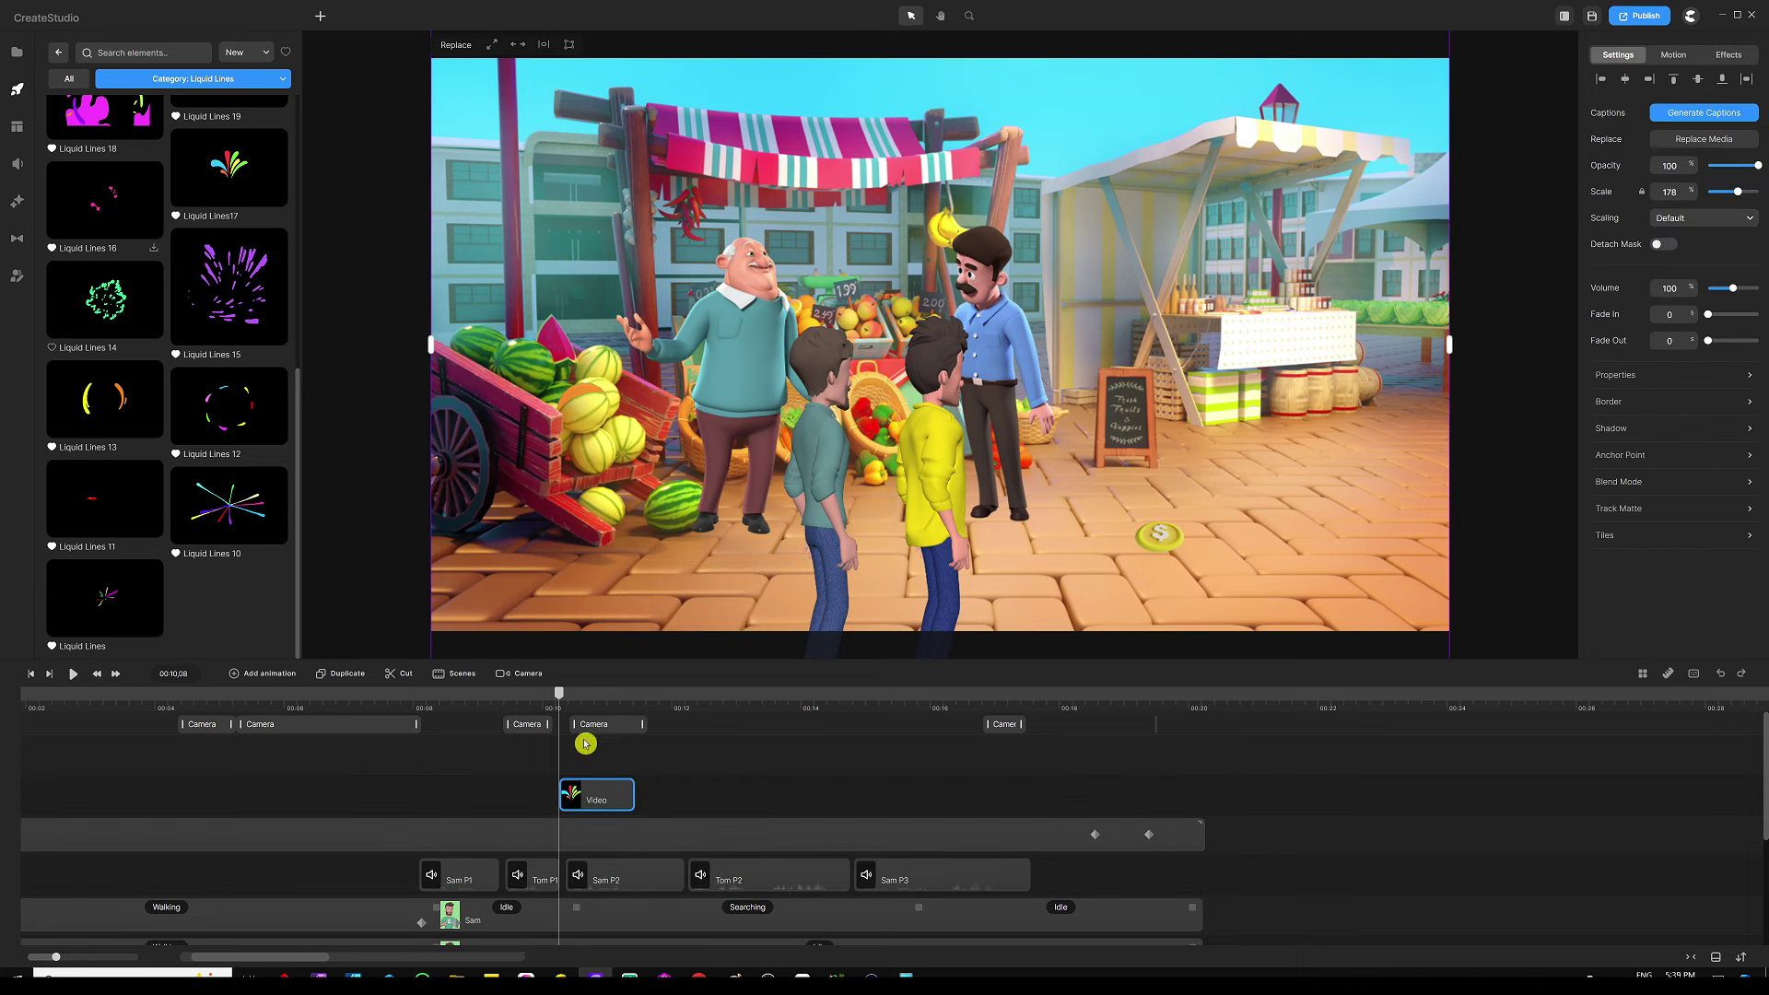
pyautogui.moveTo(563, 700); pyautogui.dragTo(587, 703)
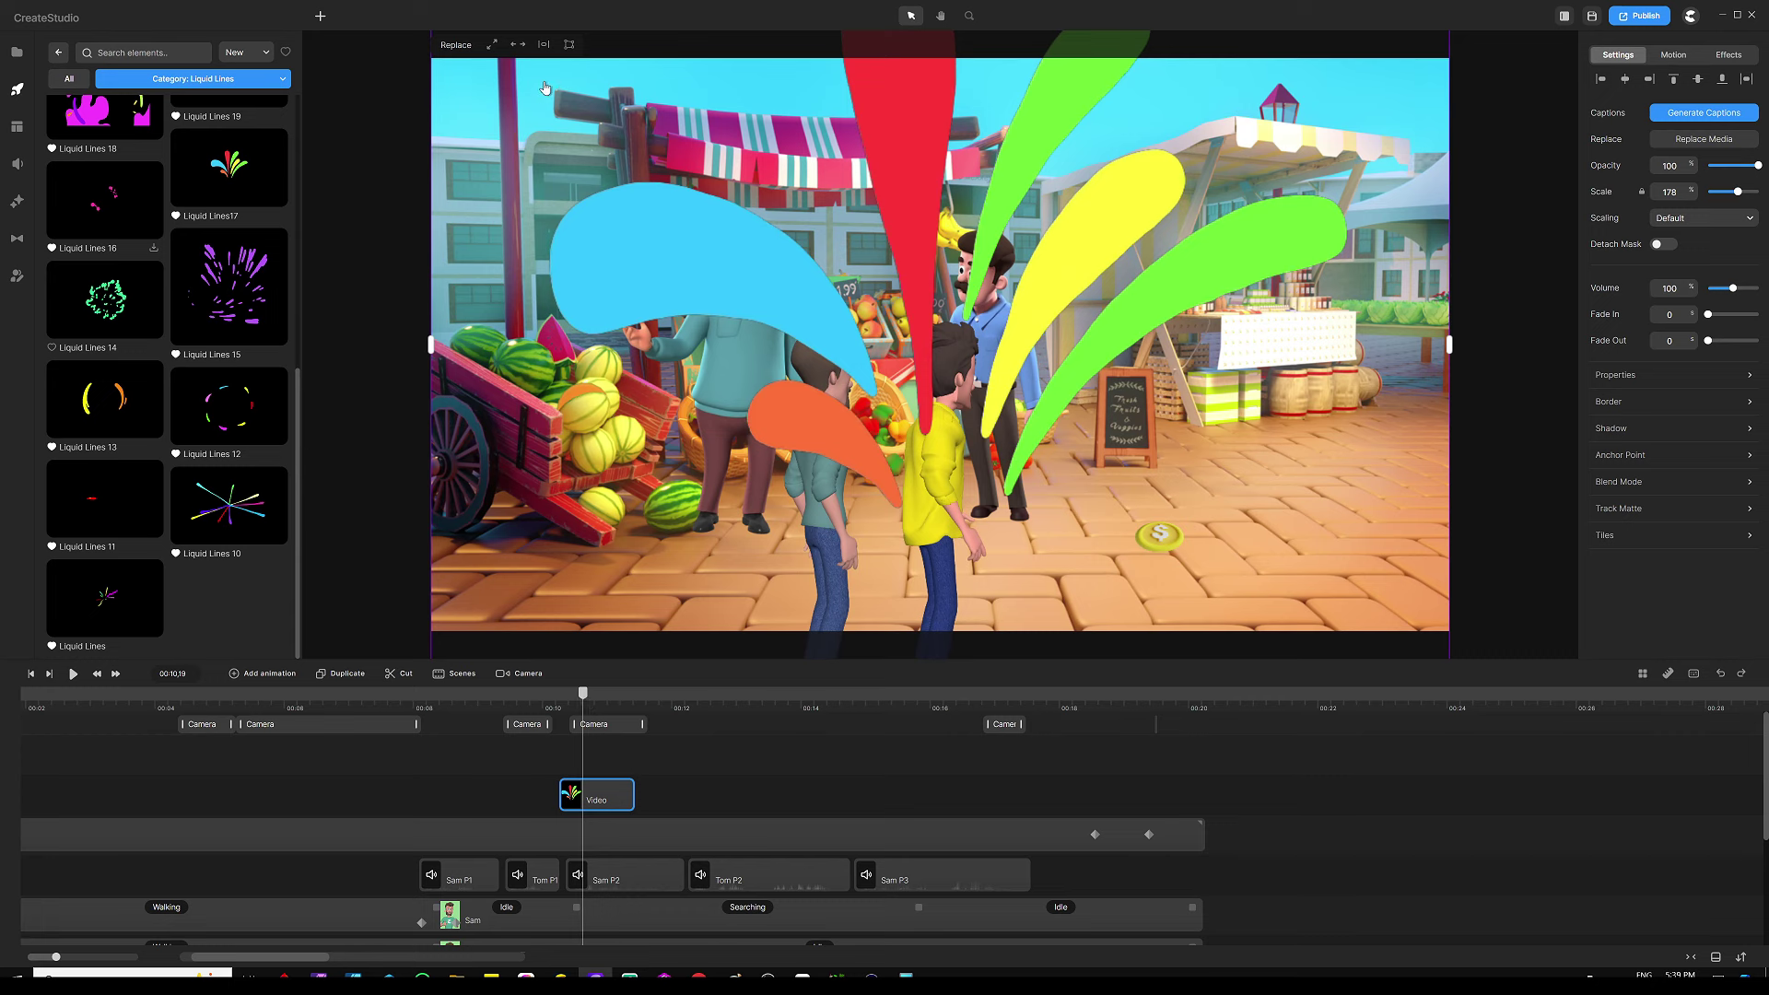
pyautogui.click(516, 46)
pyautogui.click(519, 45)
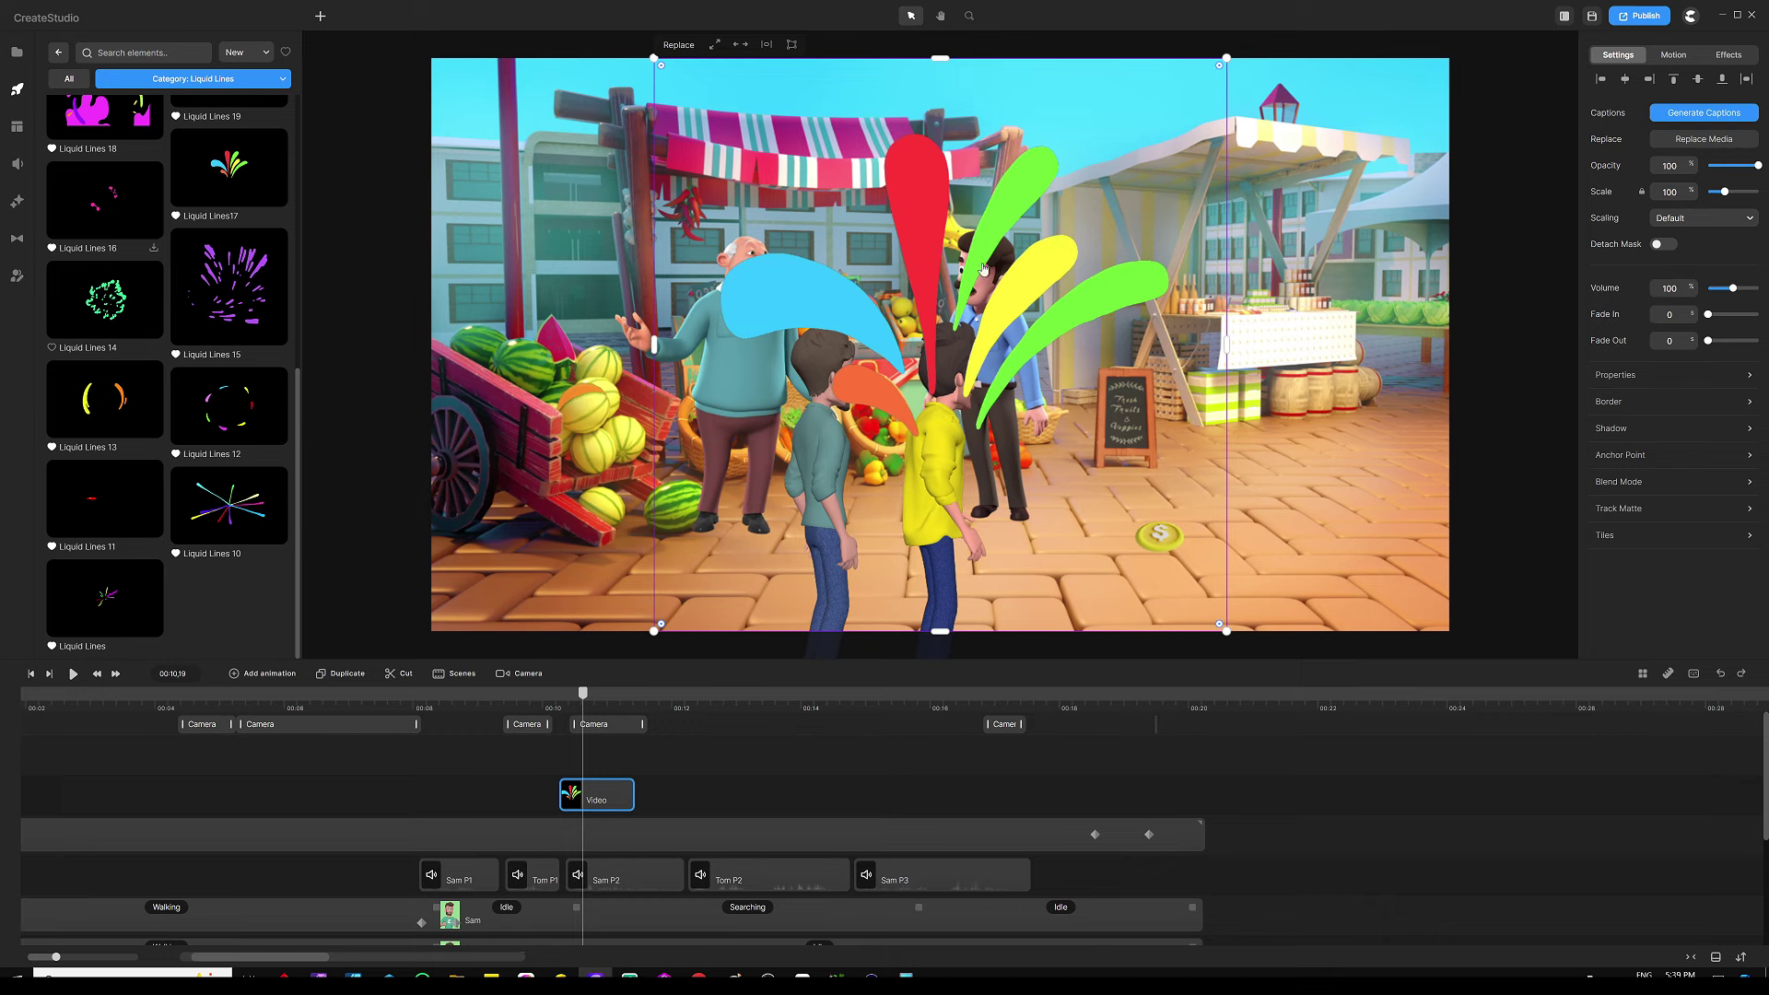
pyautogui.moveTo(1224, 57); pyautogui.dragTo(1195, 473)
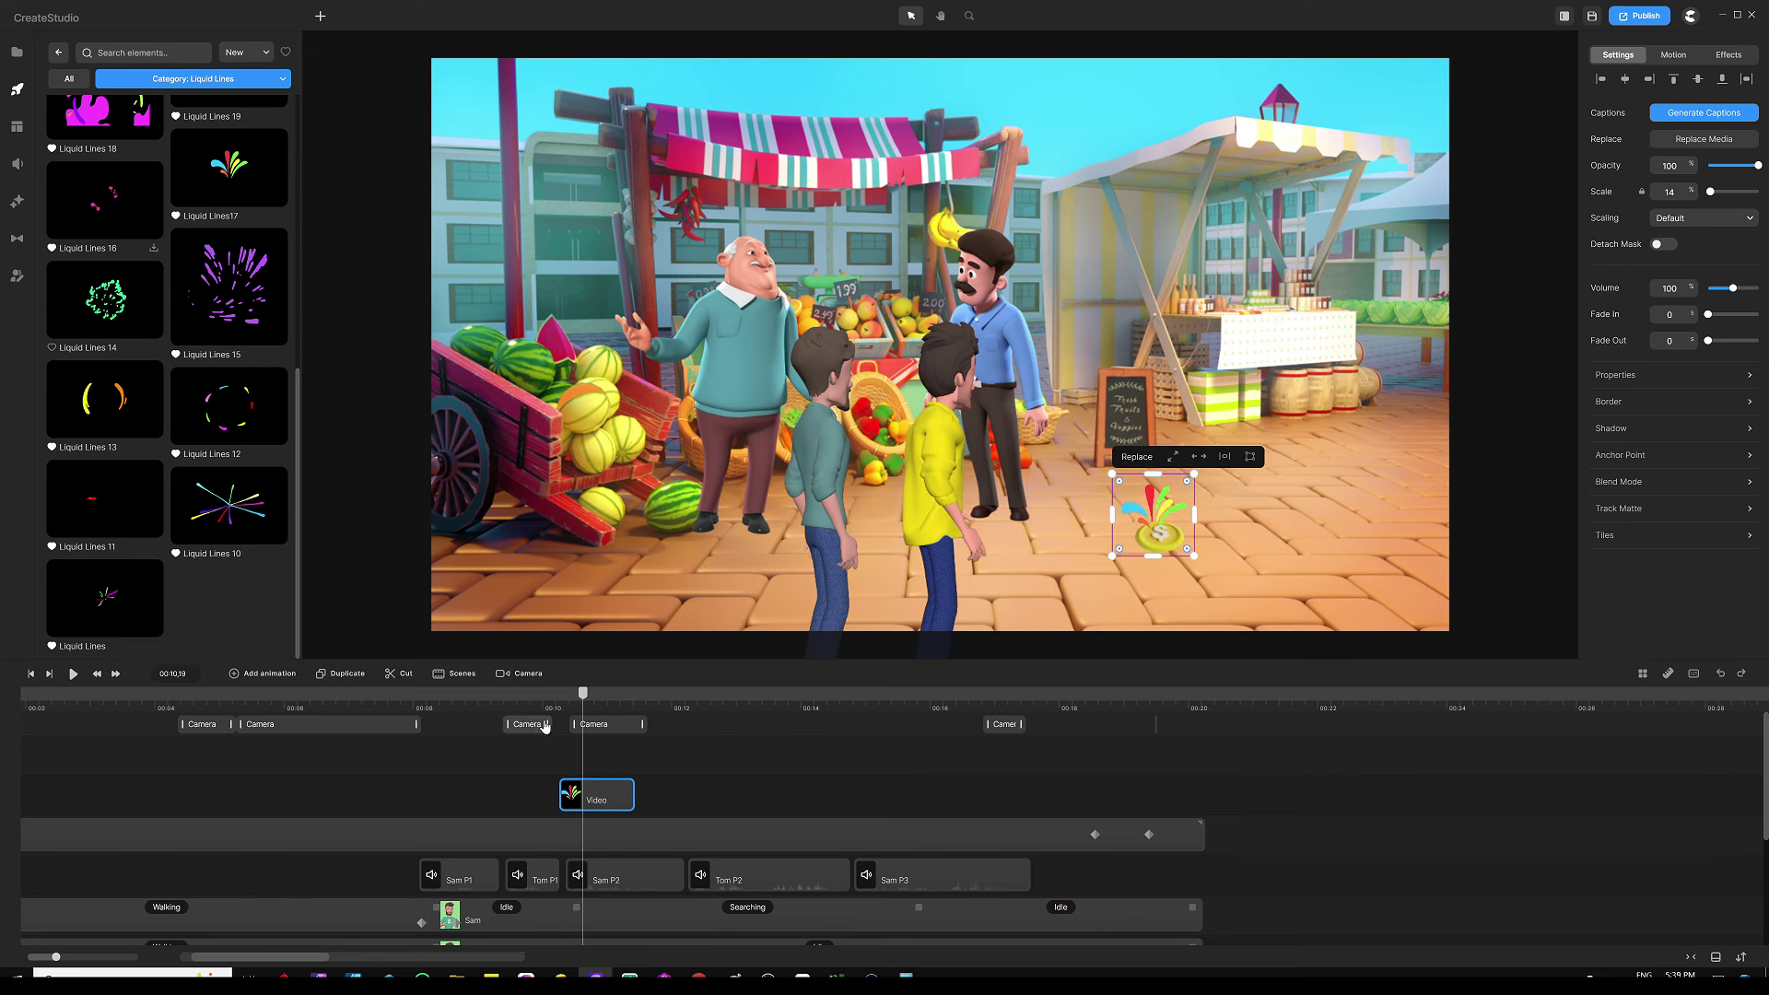
# Step: Preview the liquid effect with the camera move and shift its clip slightly earlier, to start at about 10 seconds
pyautogui.click(503, 724)
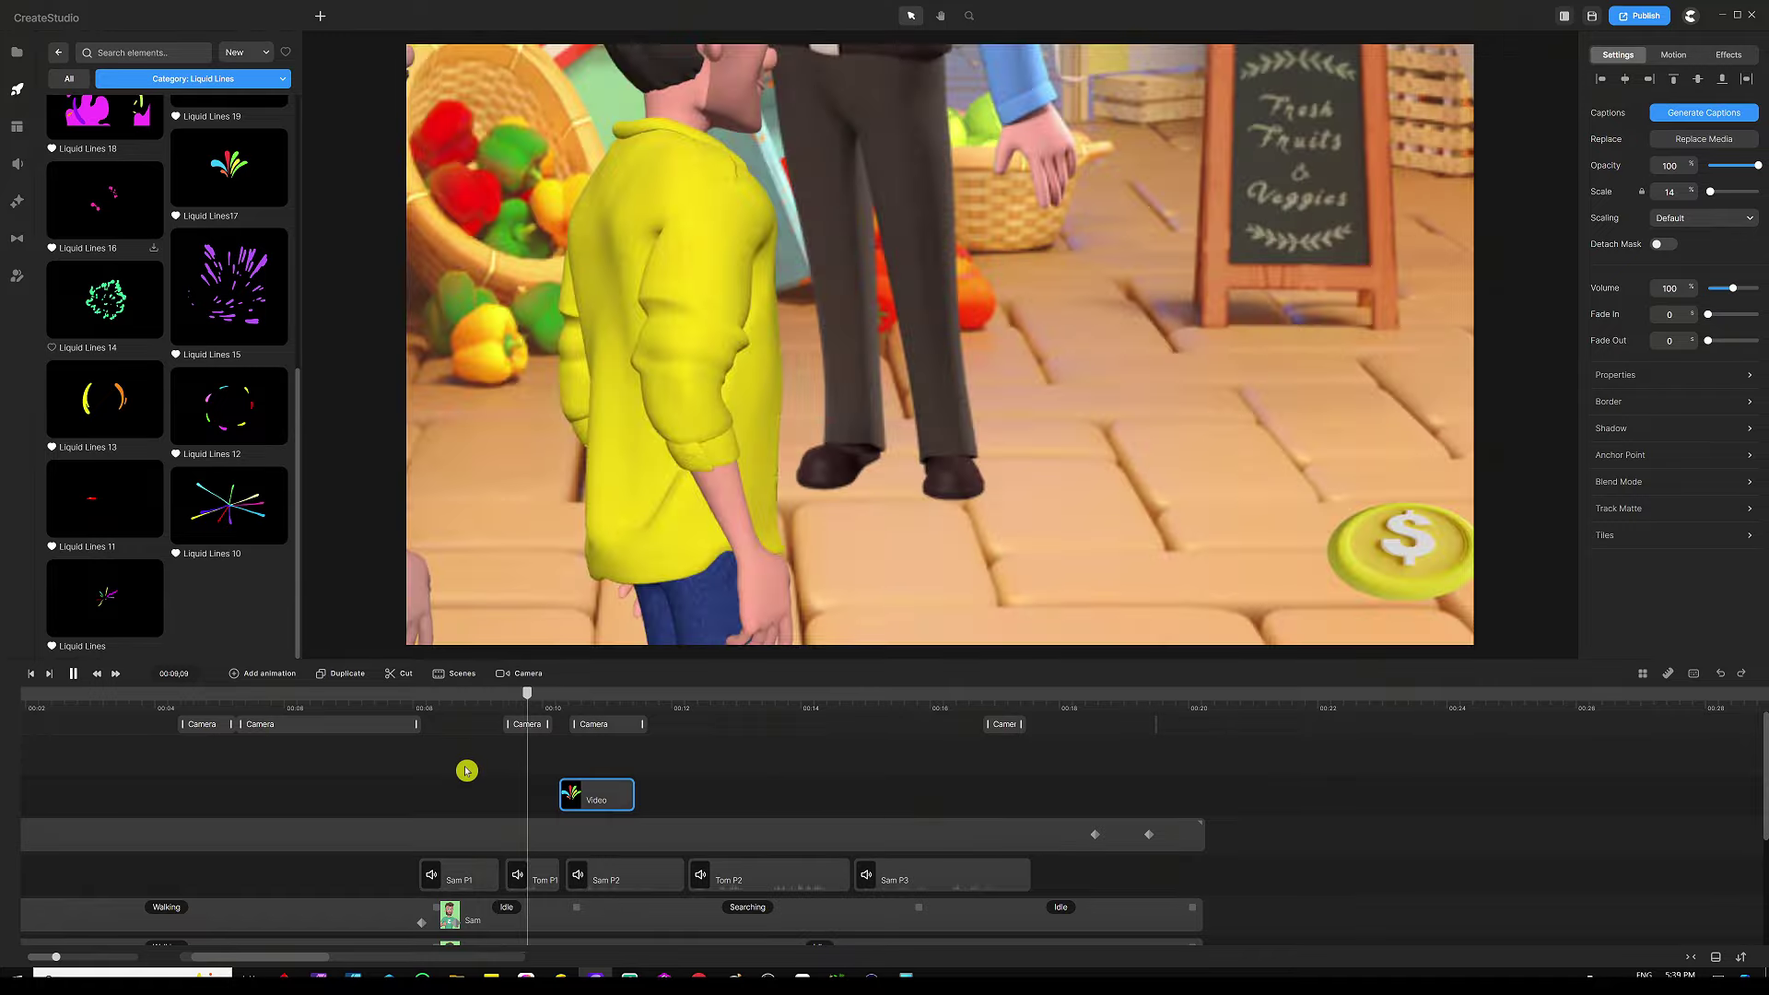
pyautogui.click(1177, 524)
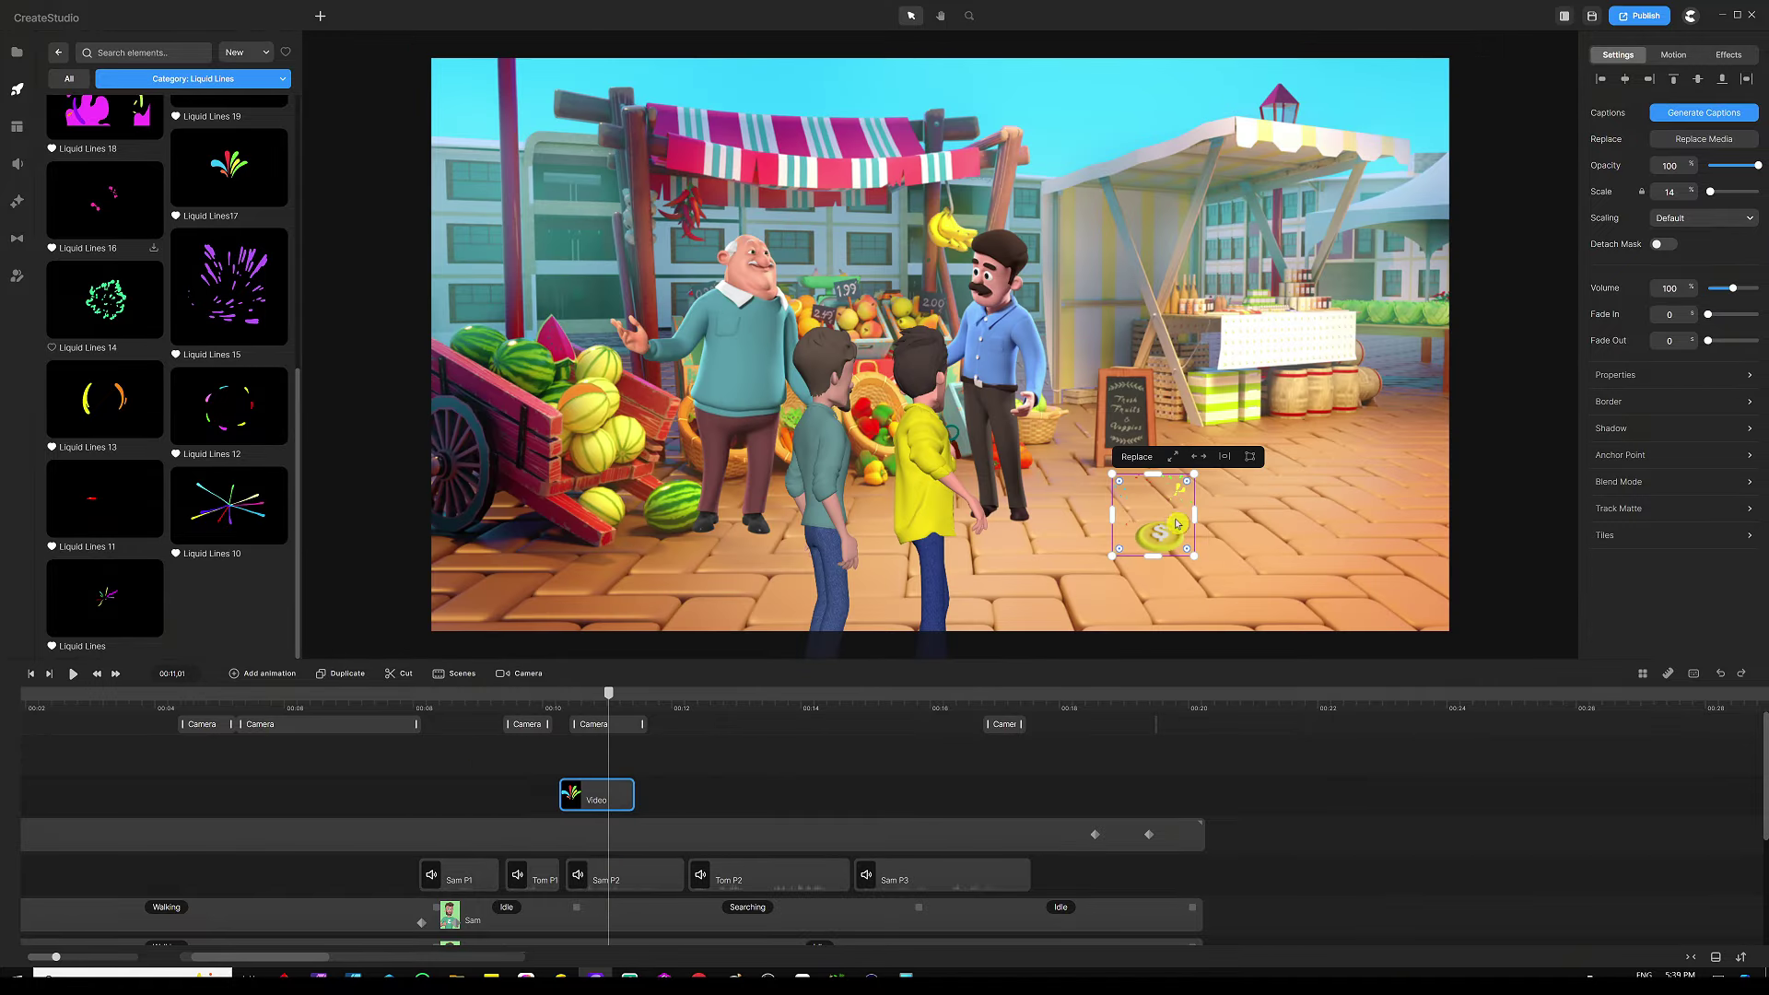
pyautogui.click(580, 793)
pyautogui.moveTo(581, 796); pyautogui.dragTo(571, 796)
# Step: Replay the camera move onto the coin from about 9 seconds to check when the liquid effect bursts out
pyautogui.click(502, 710)
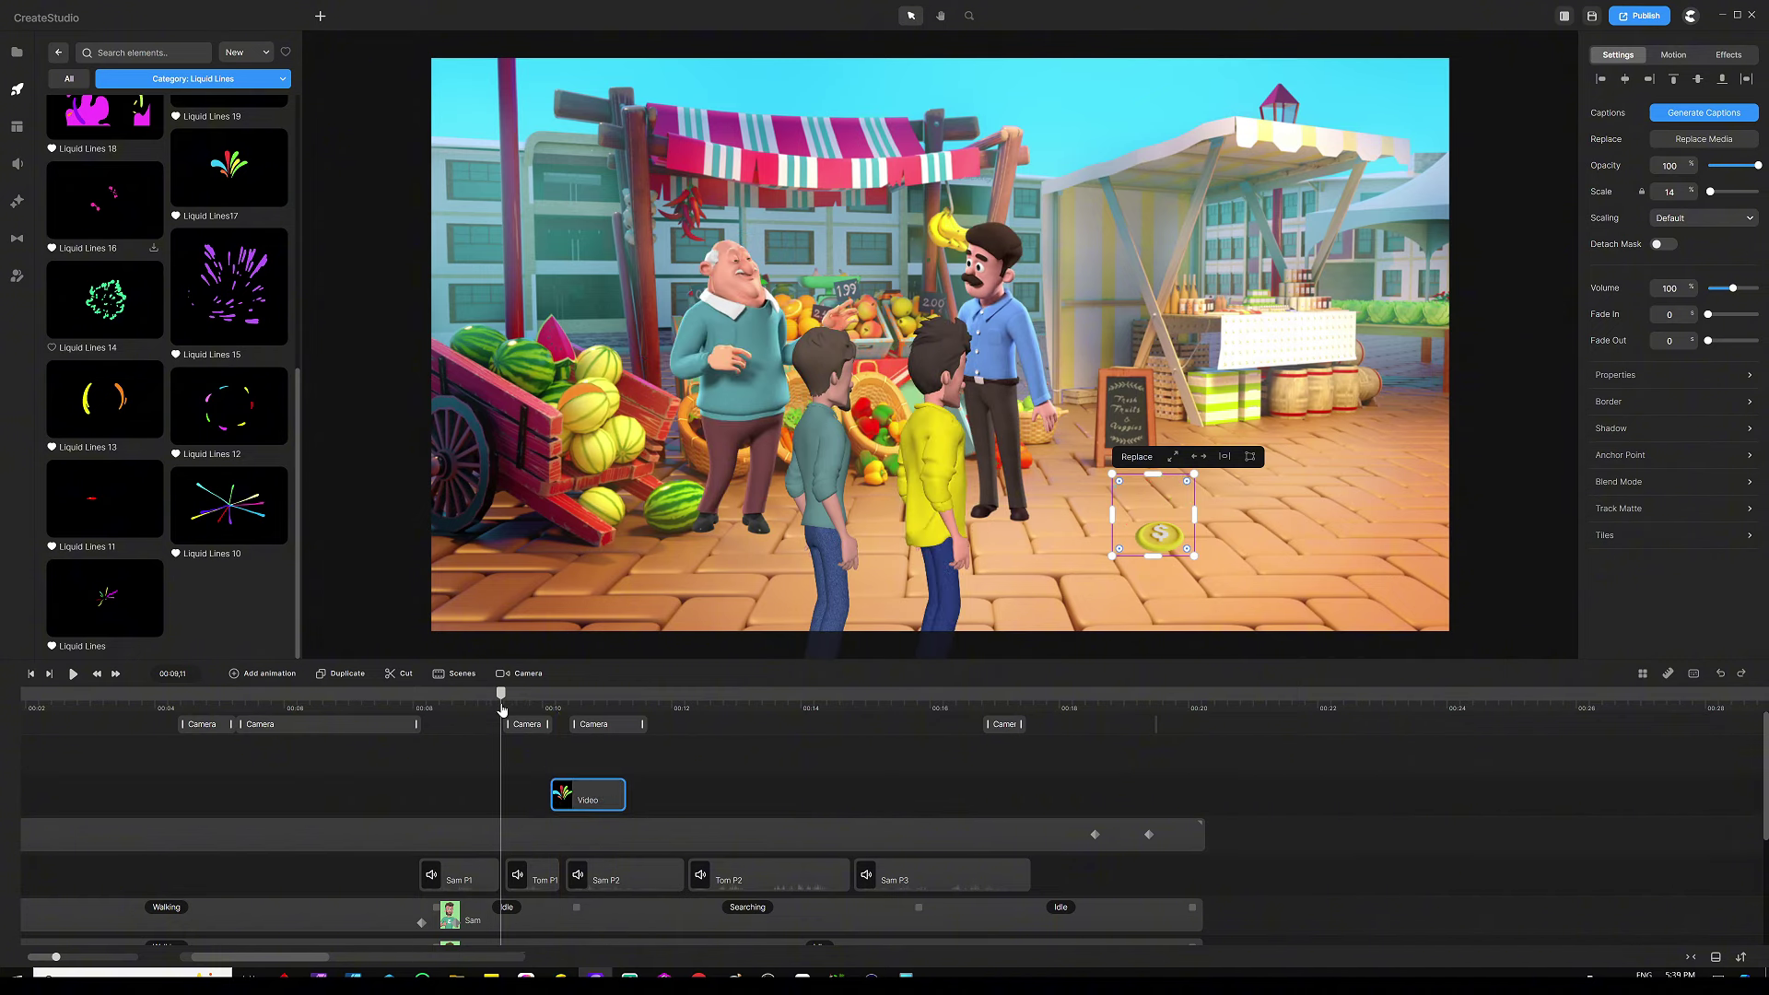
pyautogui.click(467, 793)
pyautogui.press('space')
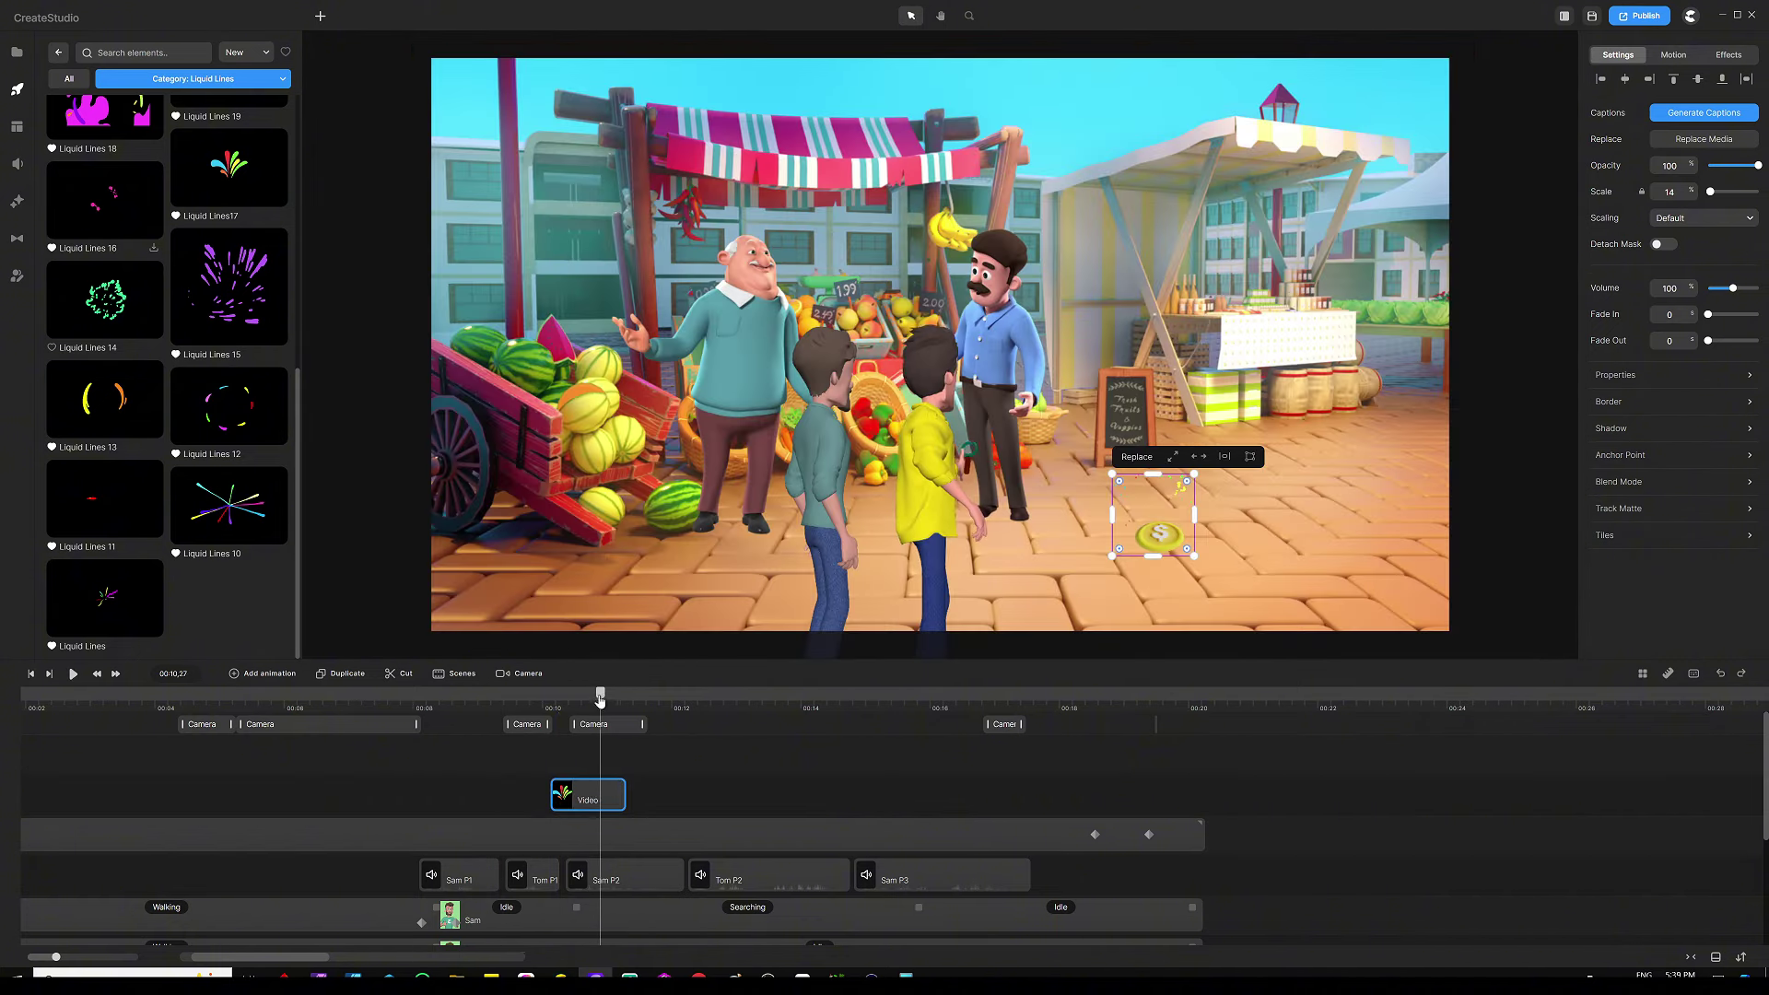
pyautogui.moveTo(602, 693); pyautogui.dragTo(563, 693)
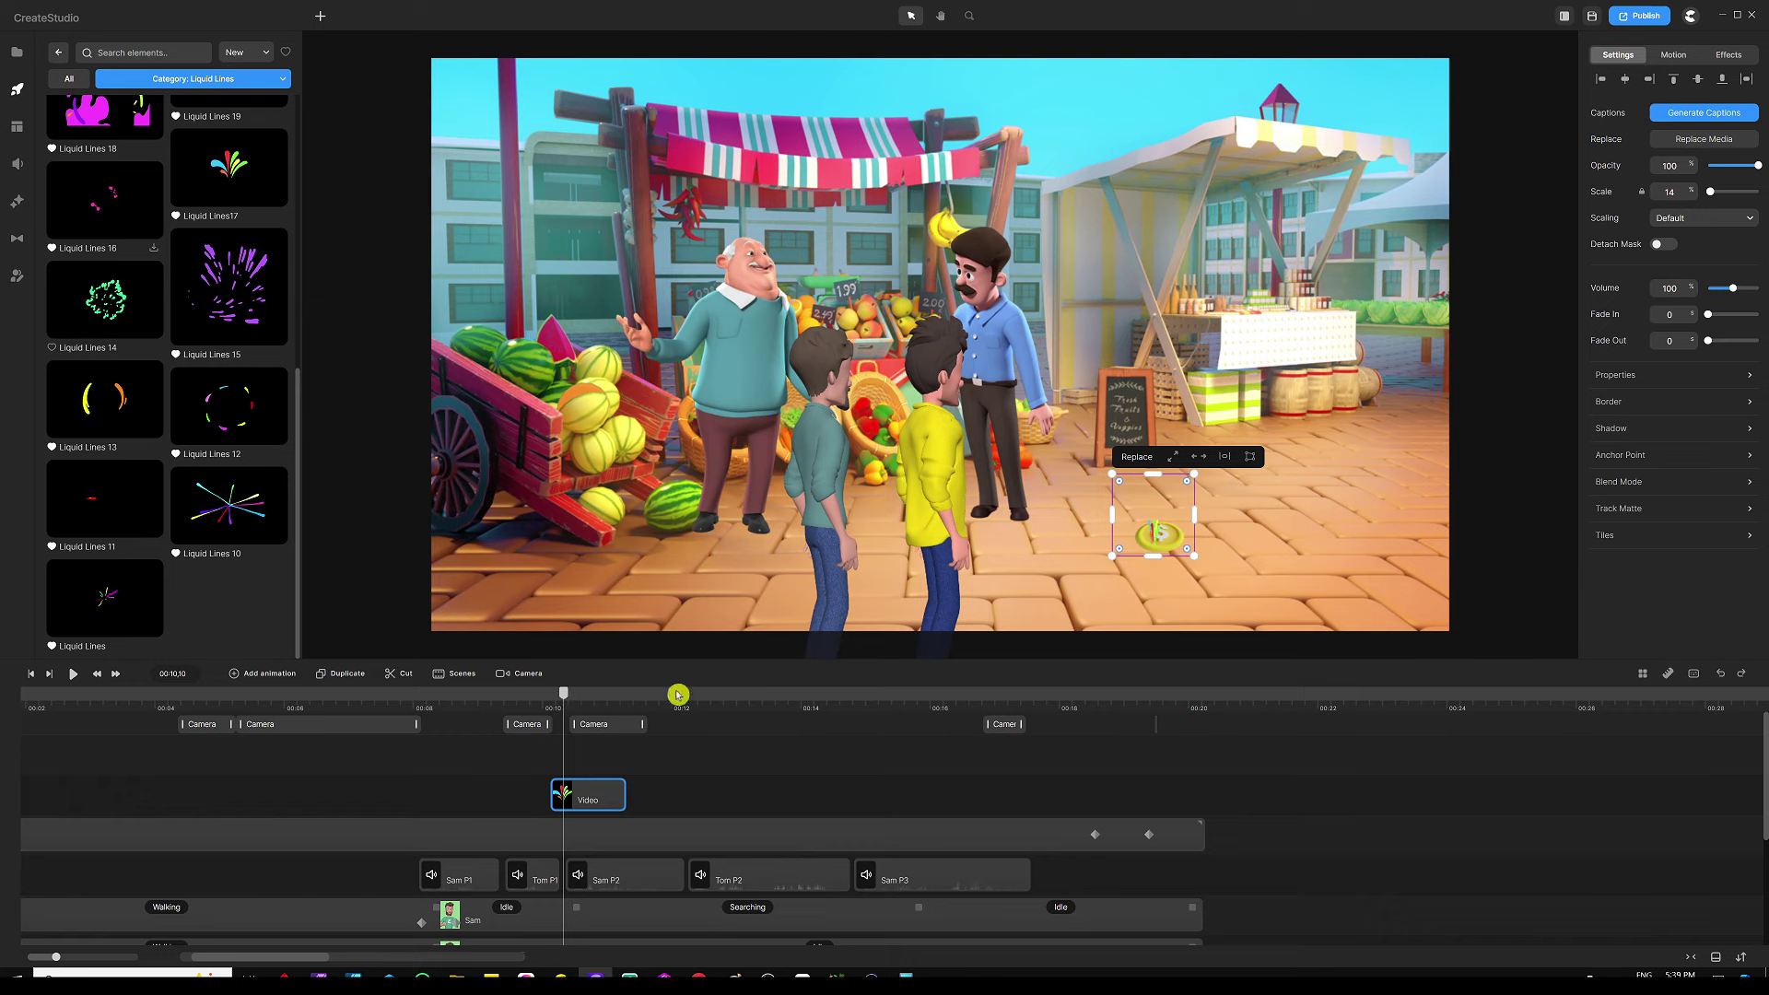
# Step: Move the liquid effect slightly upward over the coin so its streaks burst from the coin's dollar sign
pyautogui.moveTo(1162, 524); pyautogui.dragTo(1165, 504)
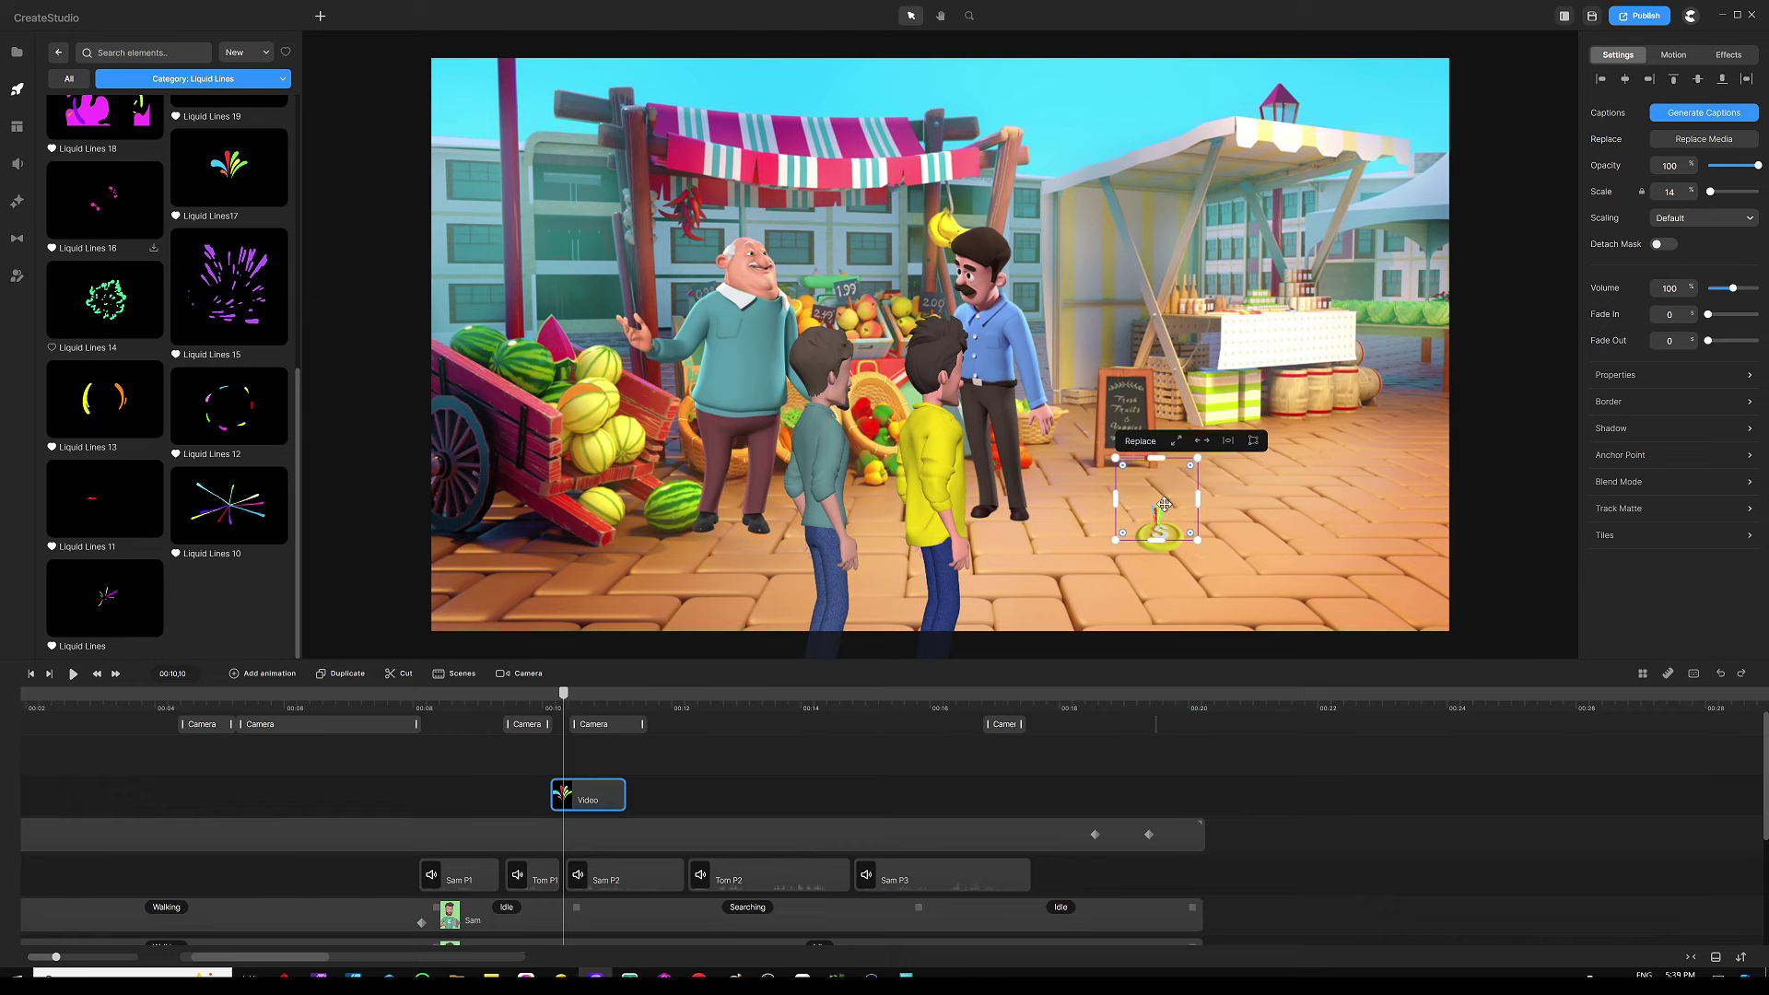
pyautogui.scroll(5, 1160, 511)
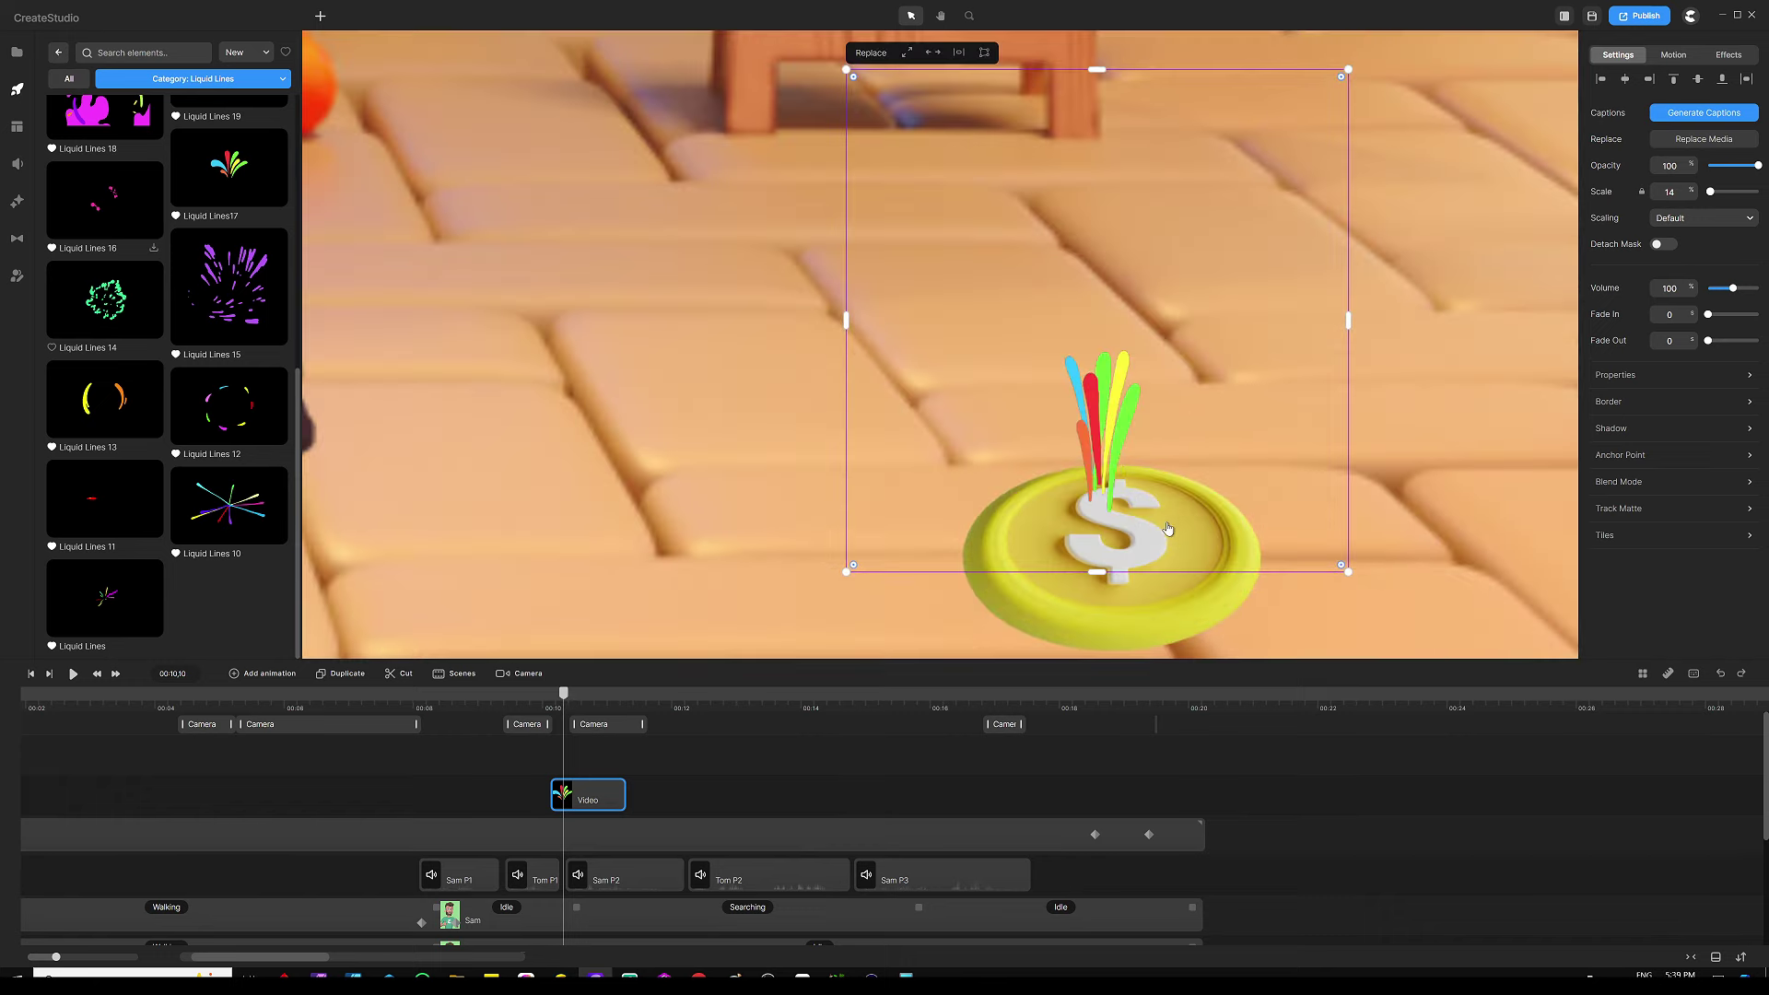
pyautogui.moveTo(1113, 458); pyautogui.dragTo(1115, 448)
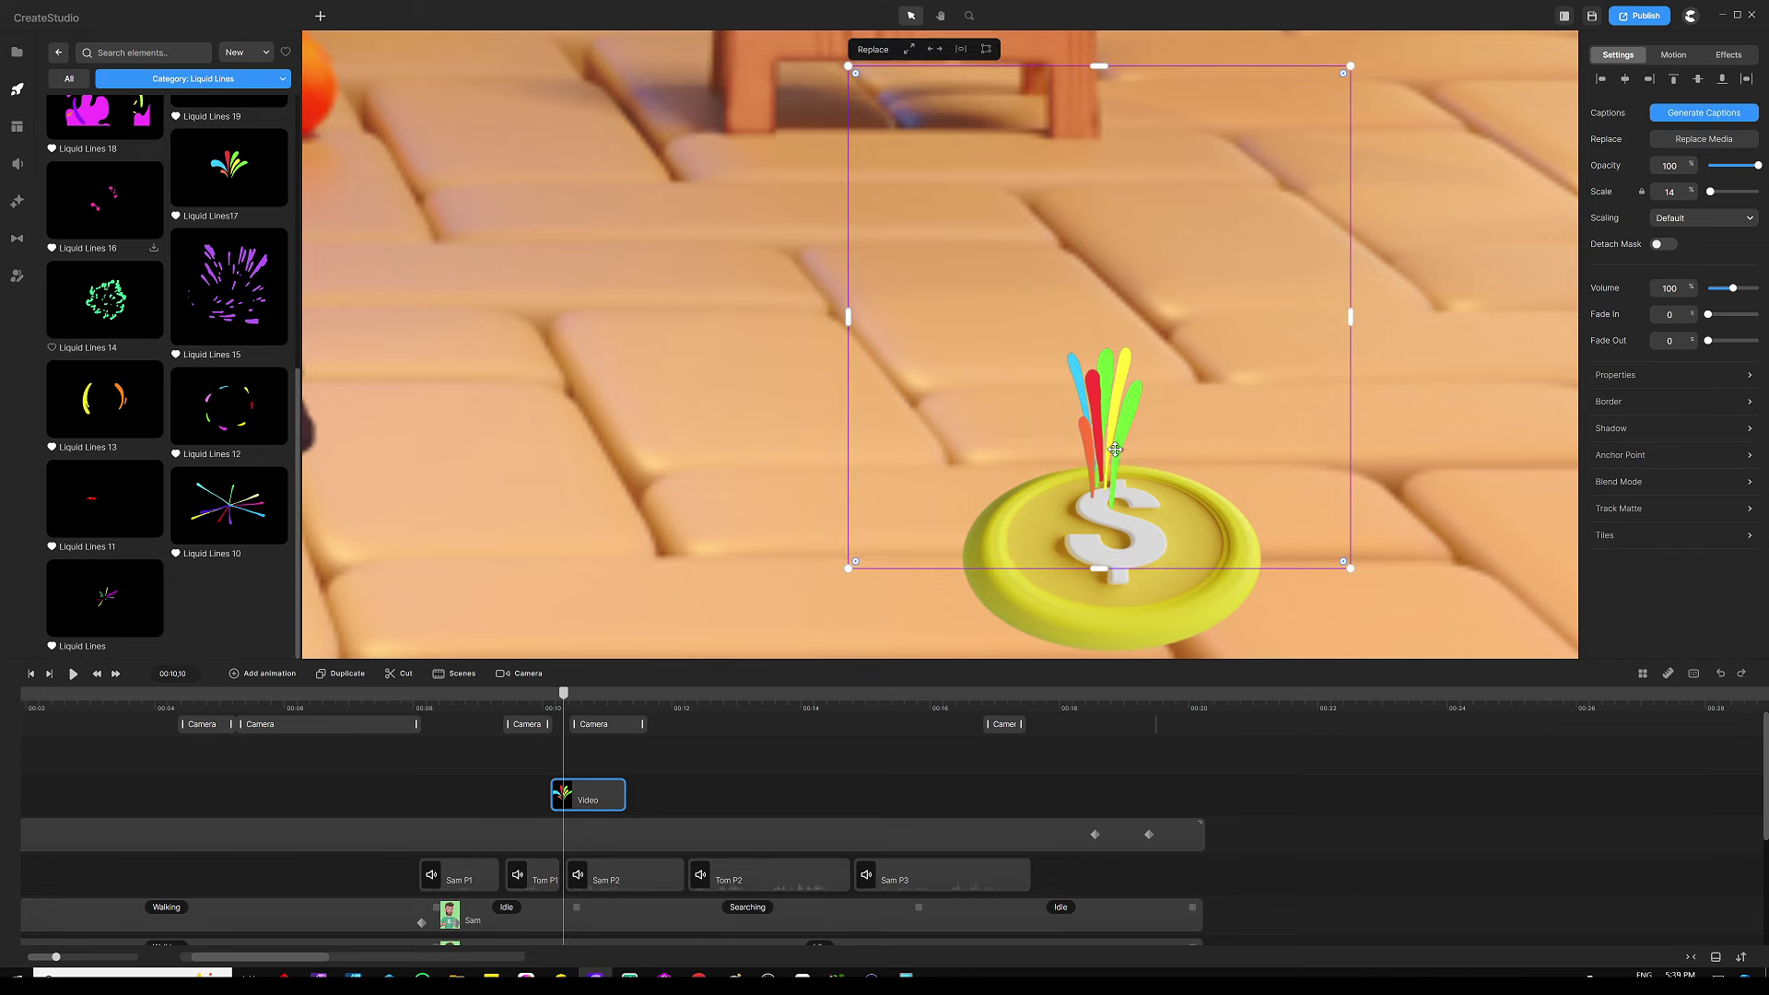
pyautogui.click(743, 770)
pyautogui.hotkey('ctrl', '0')
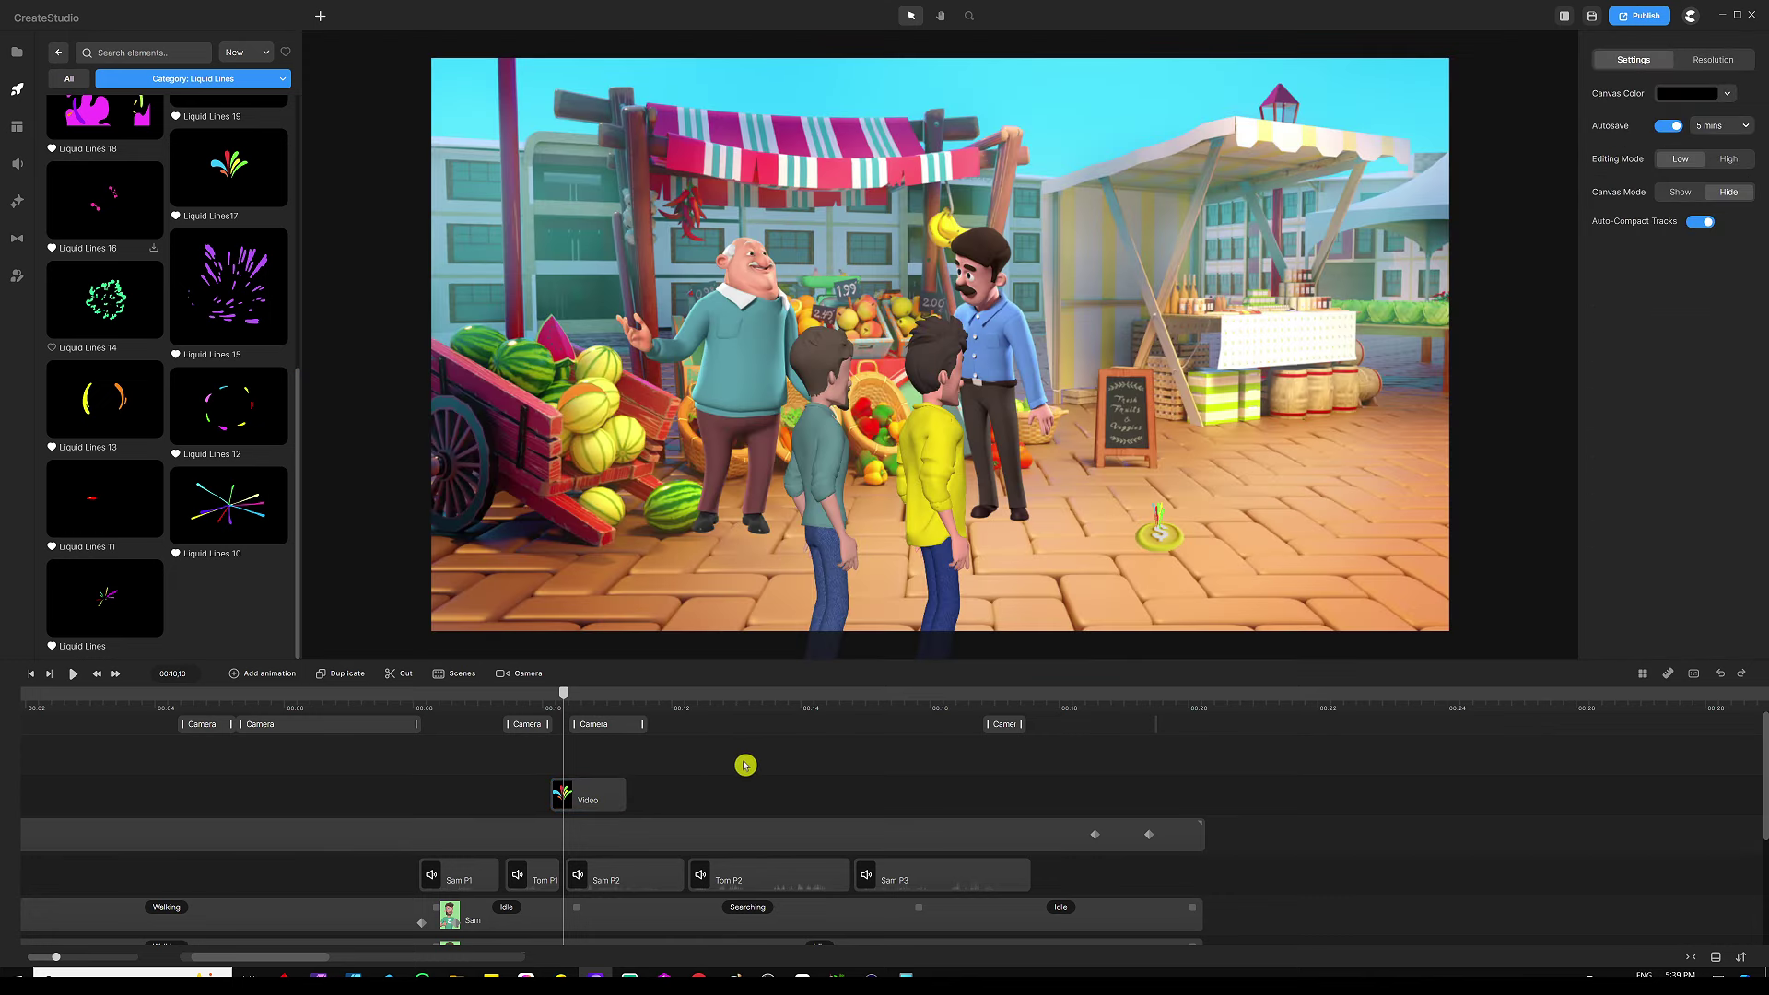
# Step: Search the full music library for "rede" and add Redemptions Walk below all other tracks, starting at 0 seconds
pyautogui.moveTo(742, 702); pyautogui.dragTo(619, 734)
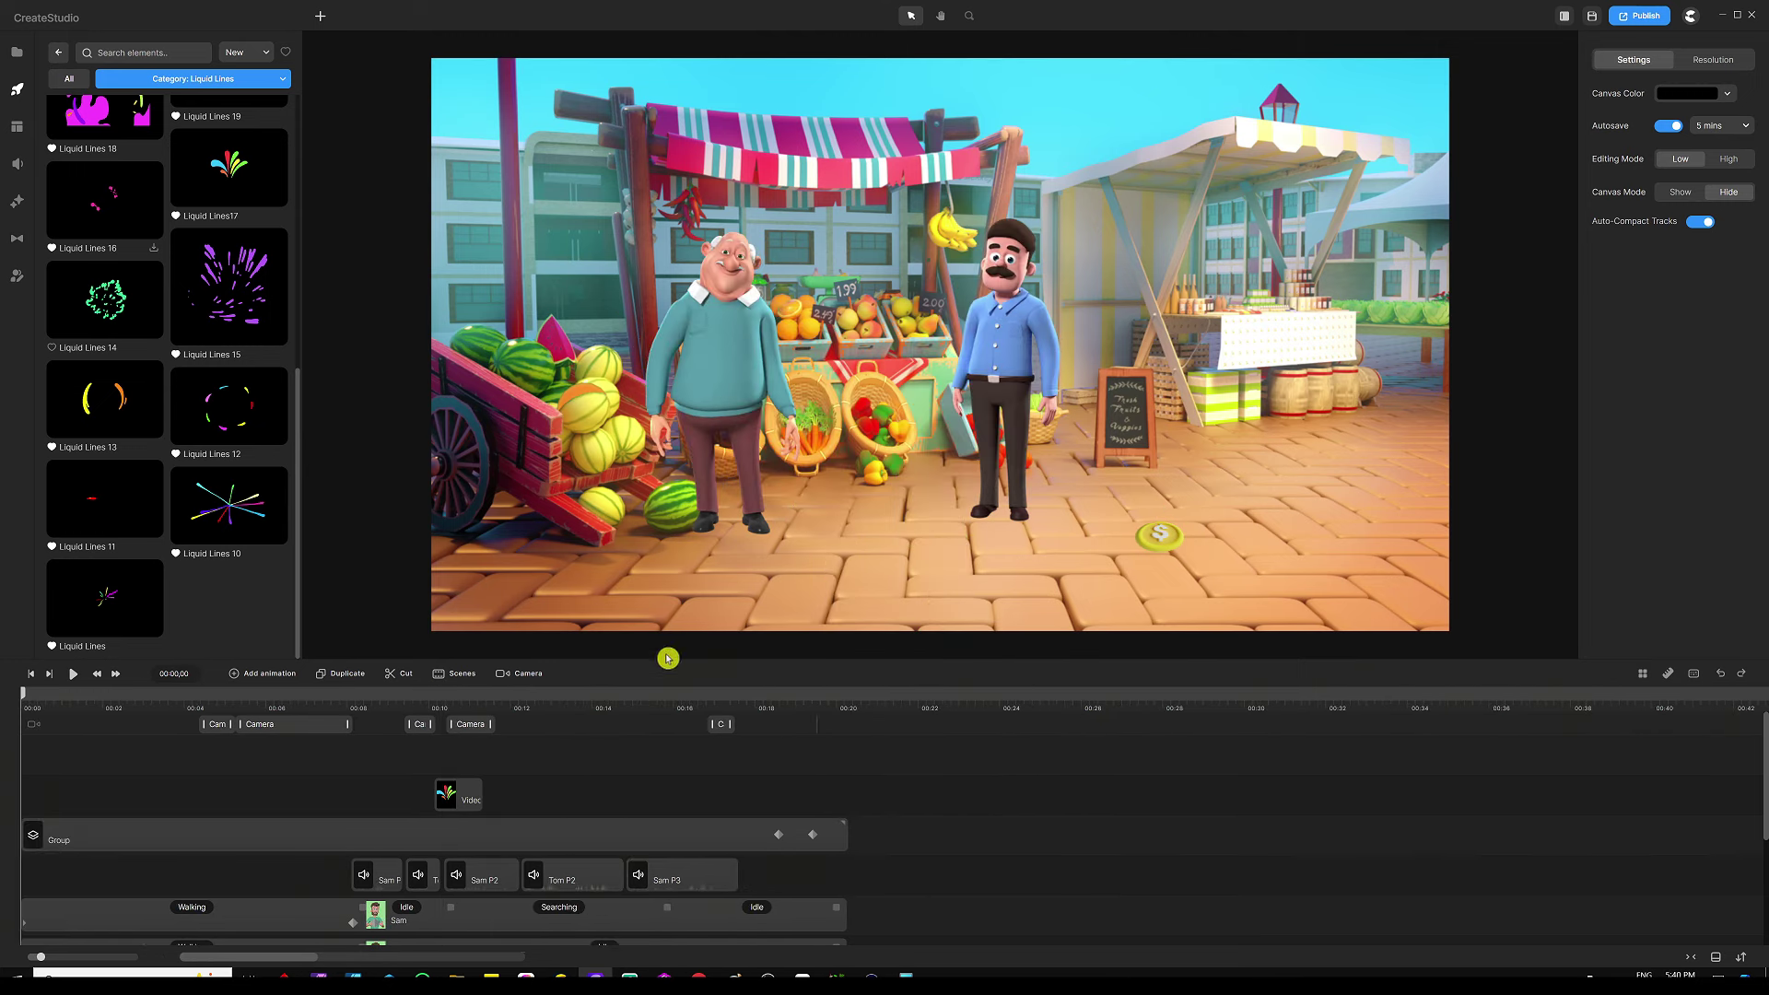
pyautogui.moveTo(664, 661); pyautogui.dragTo(684, 476)
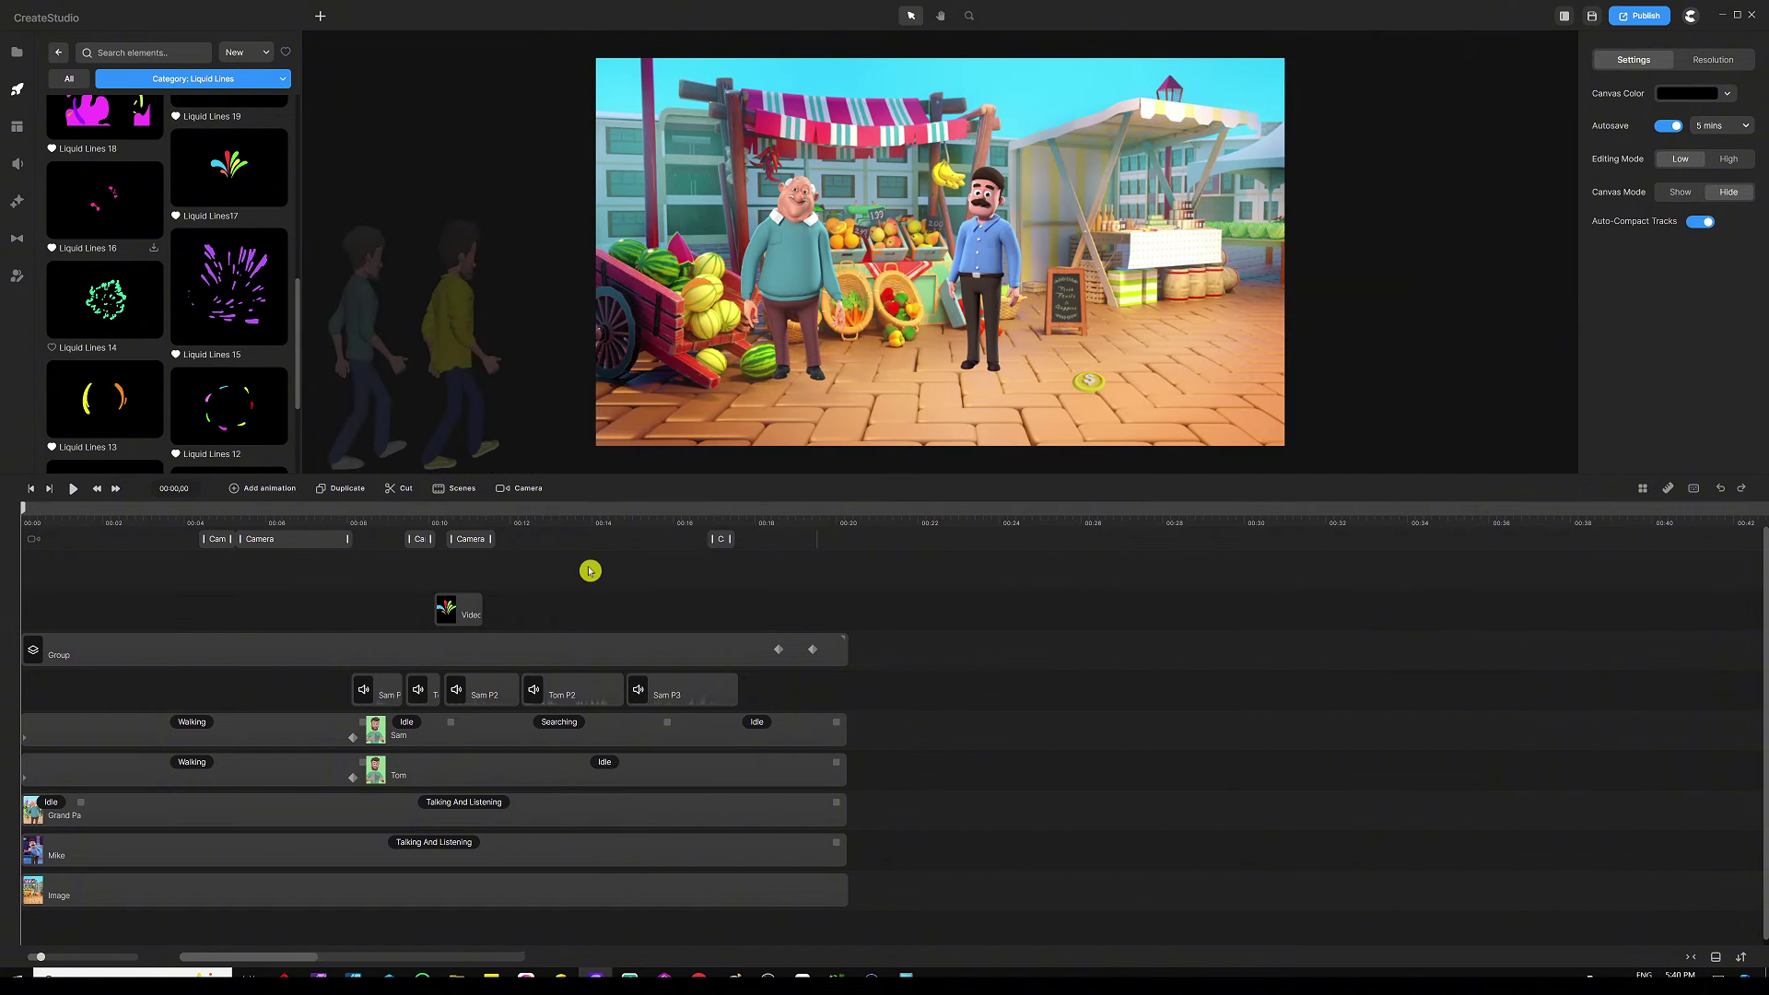
pyautogui.click(18, 164)
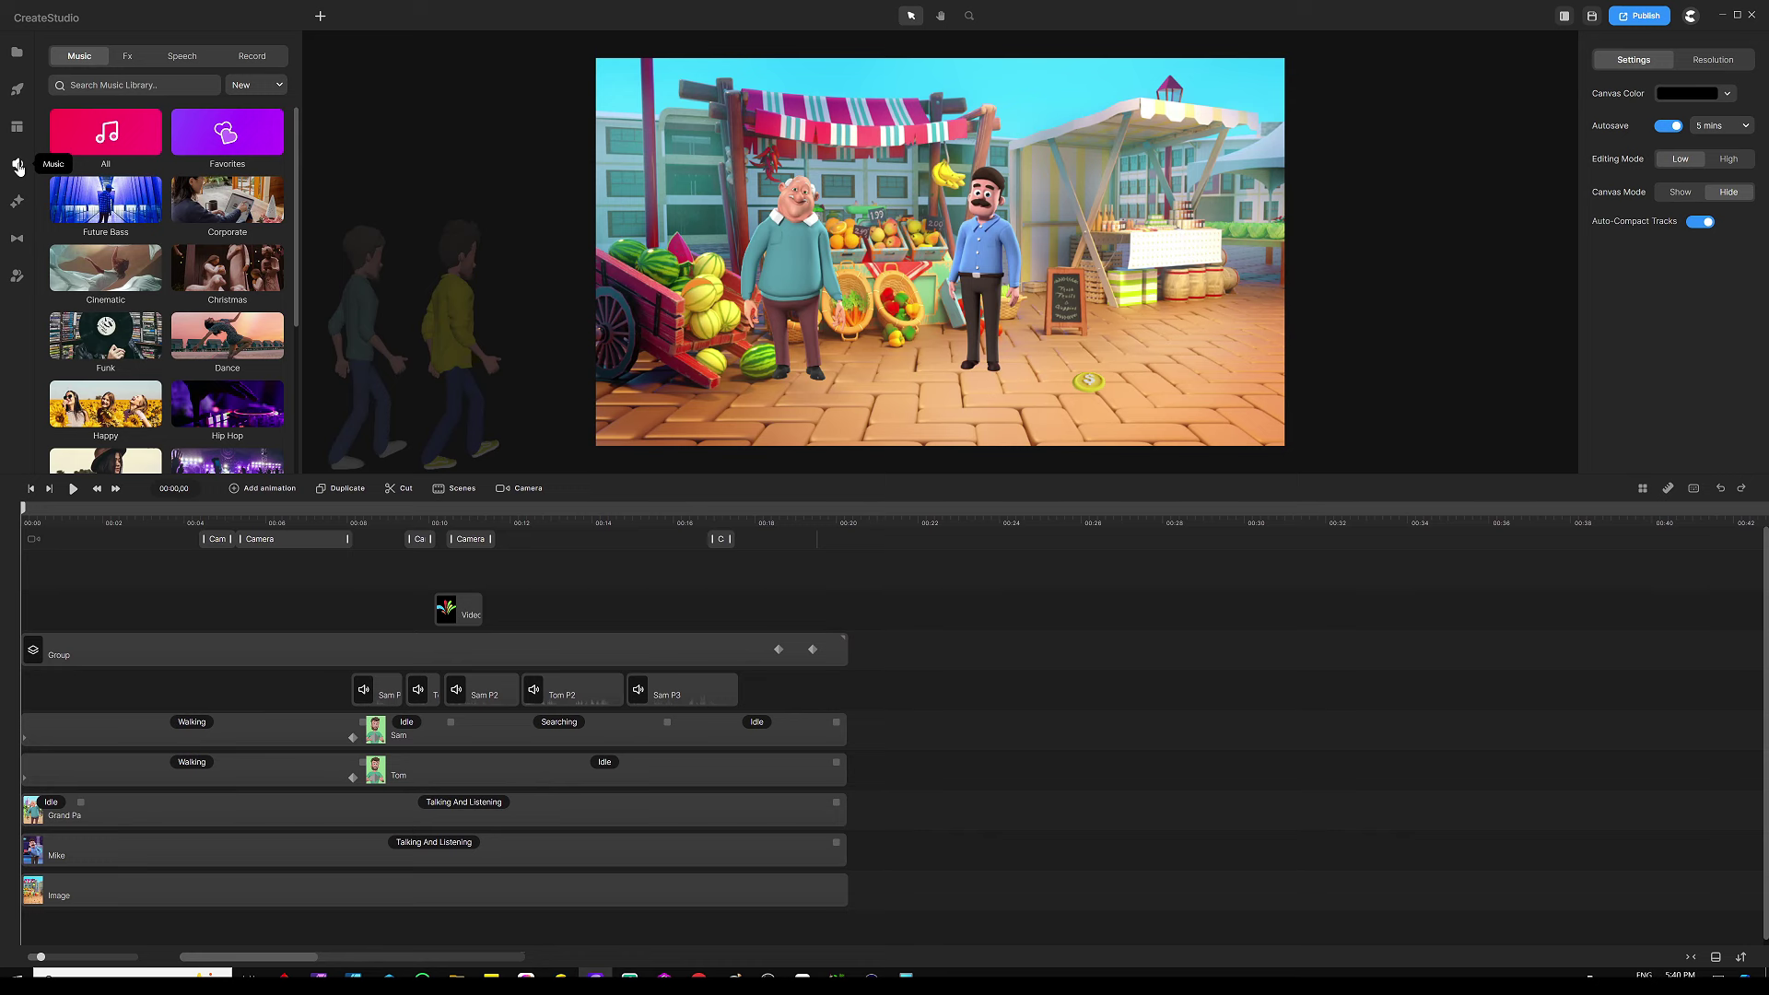
pyautogui.click(114, 137)
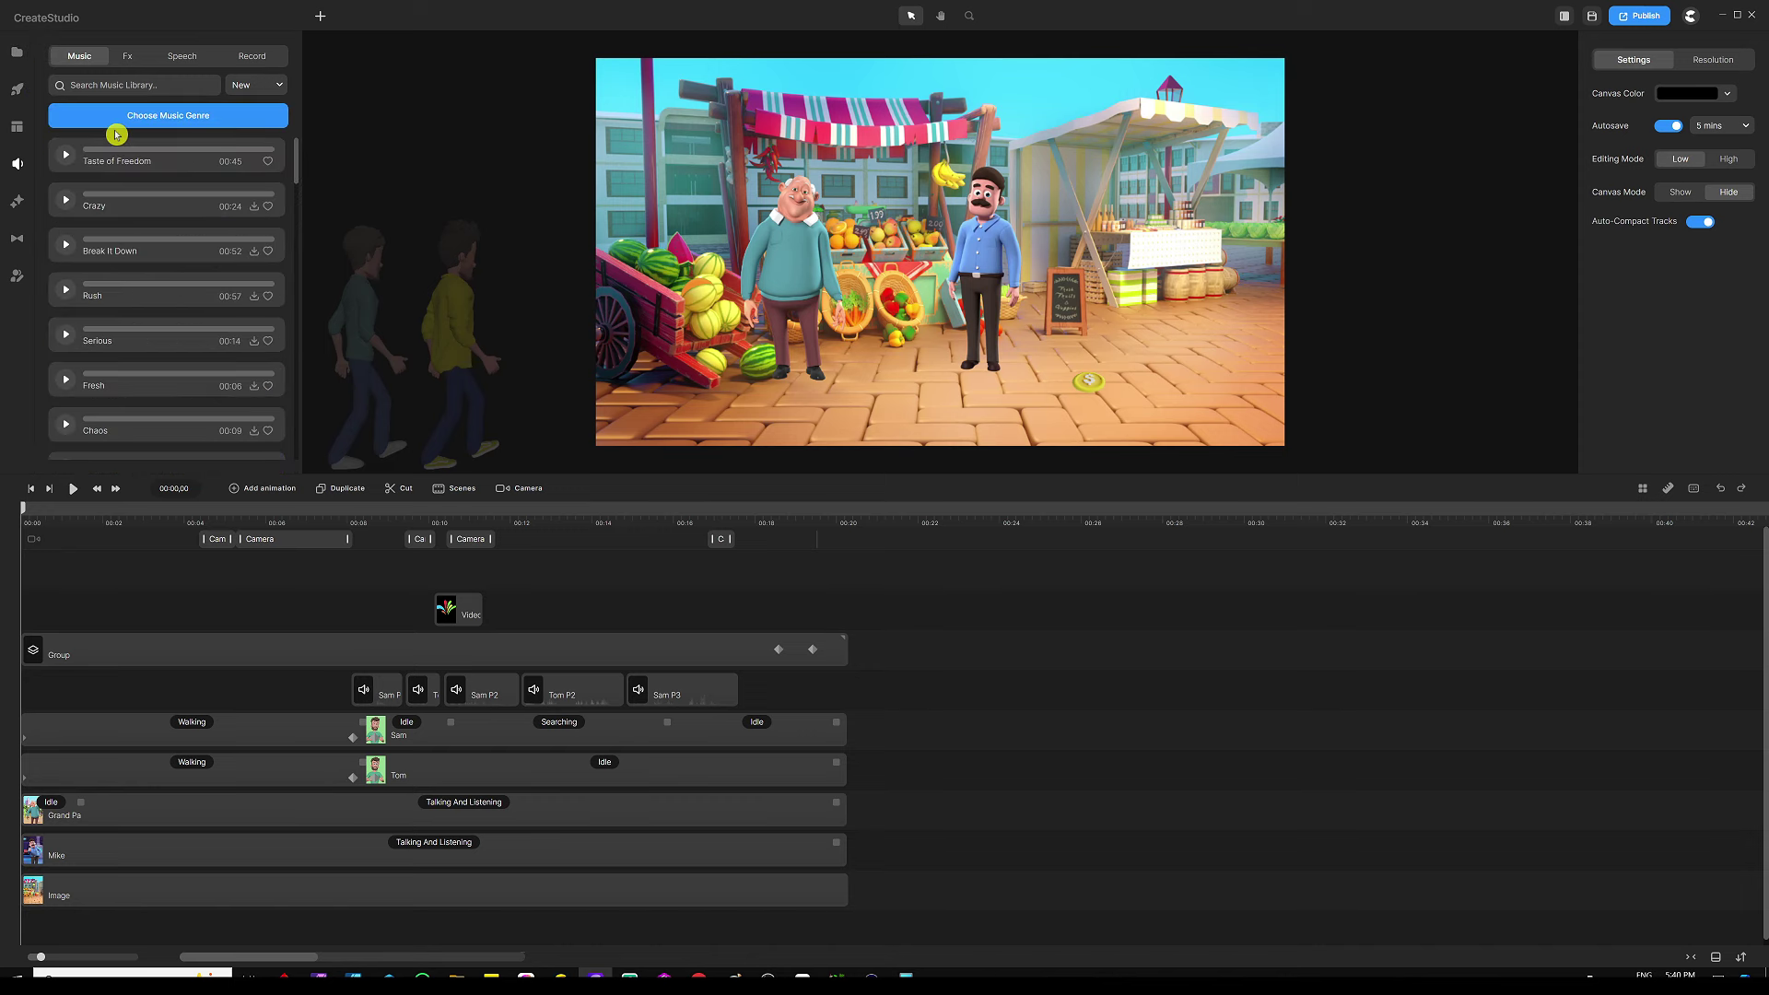
pyautogui.click(169, 86)
pyautogui.write('rede')
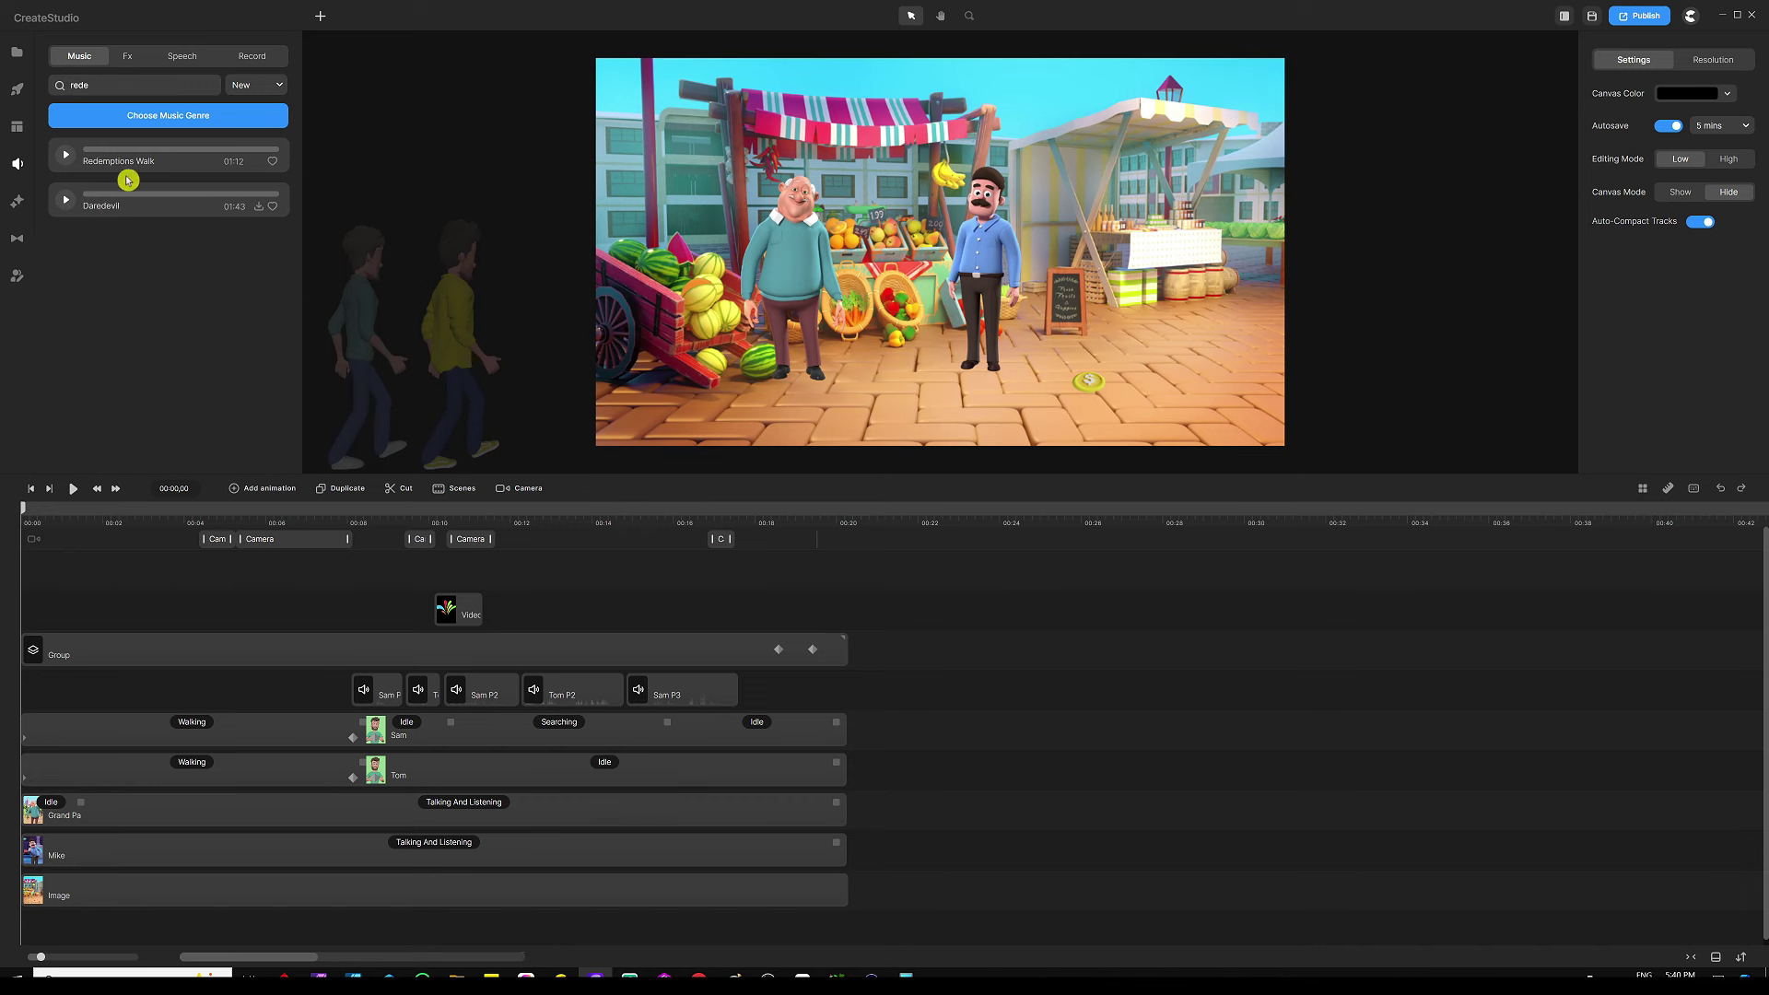
pyautogui.moveTo(173, 163); pyautogui.dragTo(44, 915)
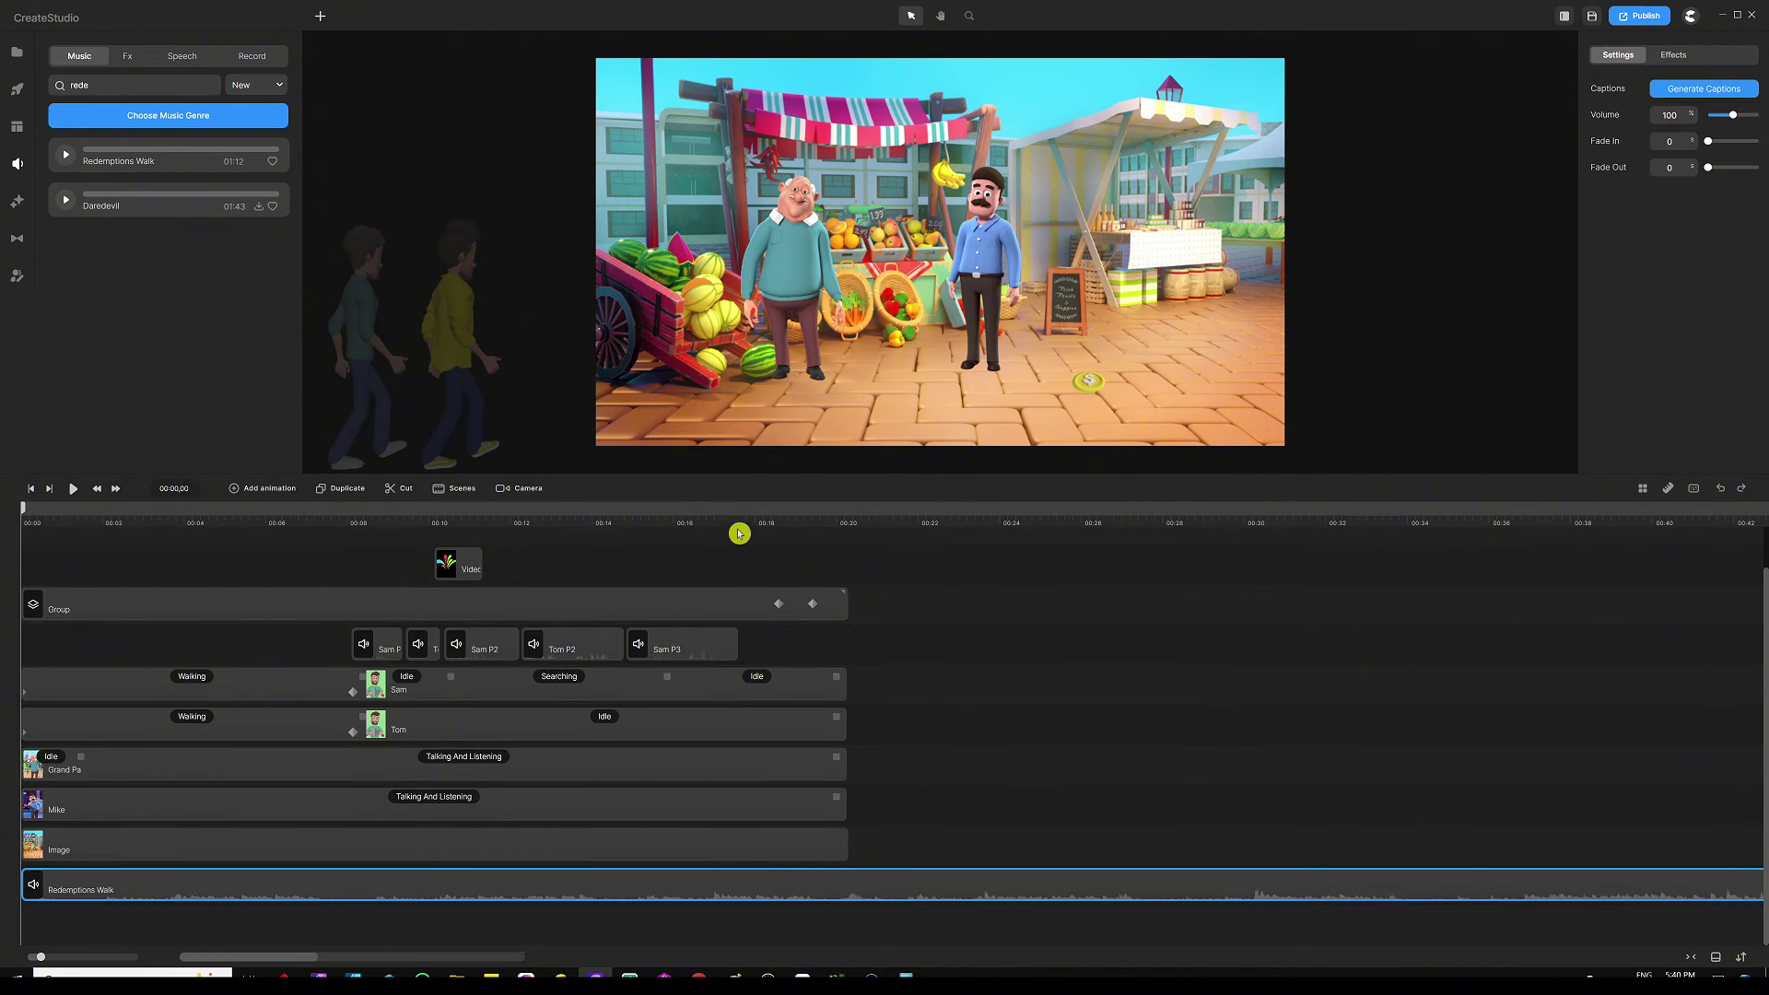
# Step: Cut the Redemptions Walk music at 00:20,08, where the scene's clips end, and delete the remainder
pyautogui.moveTo(706, 519); pyautogui.dragTo(601, 521)
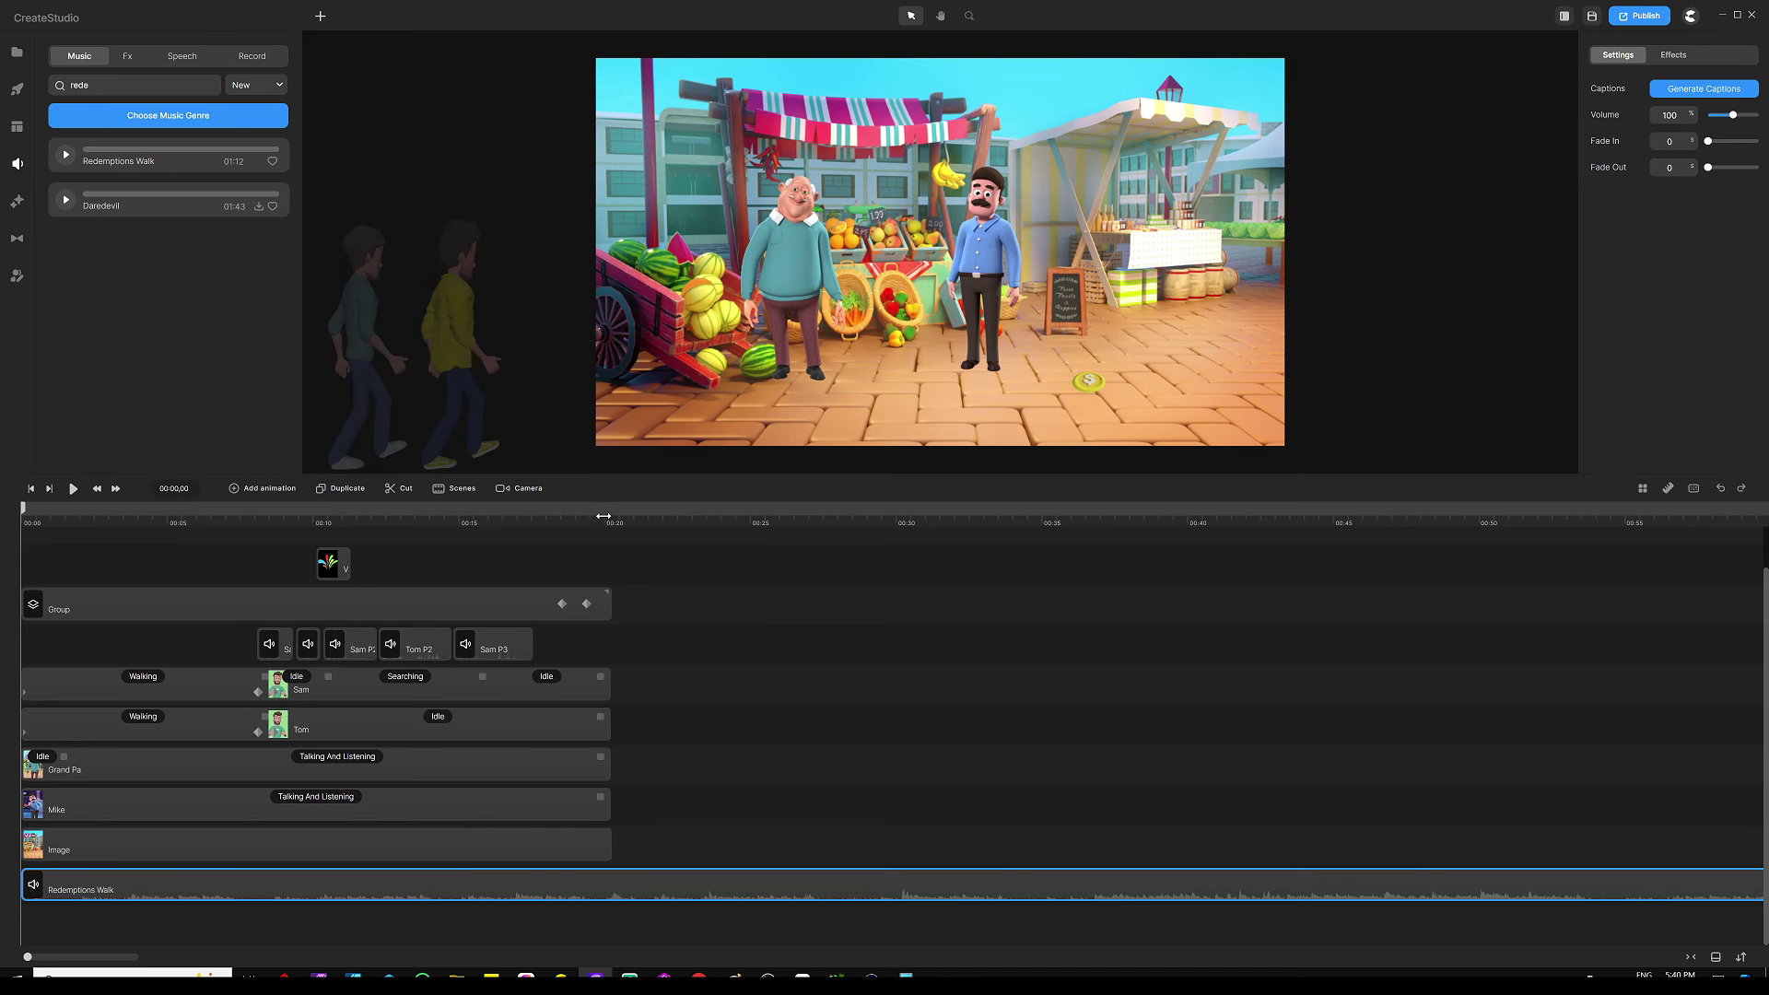
pyautogui.click(604, 518)
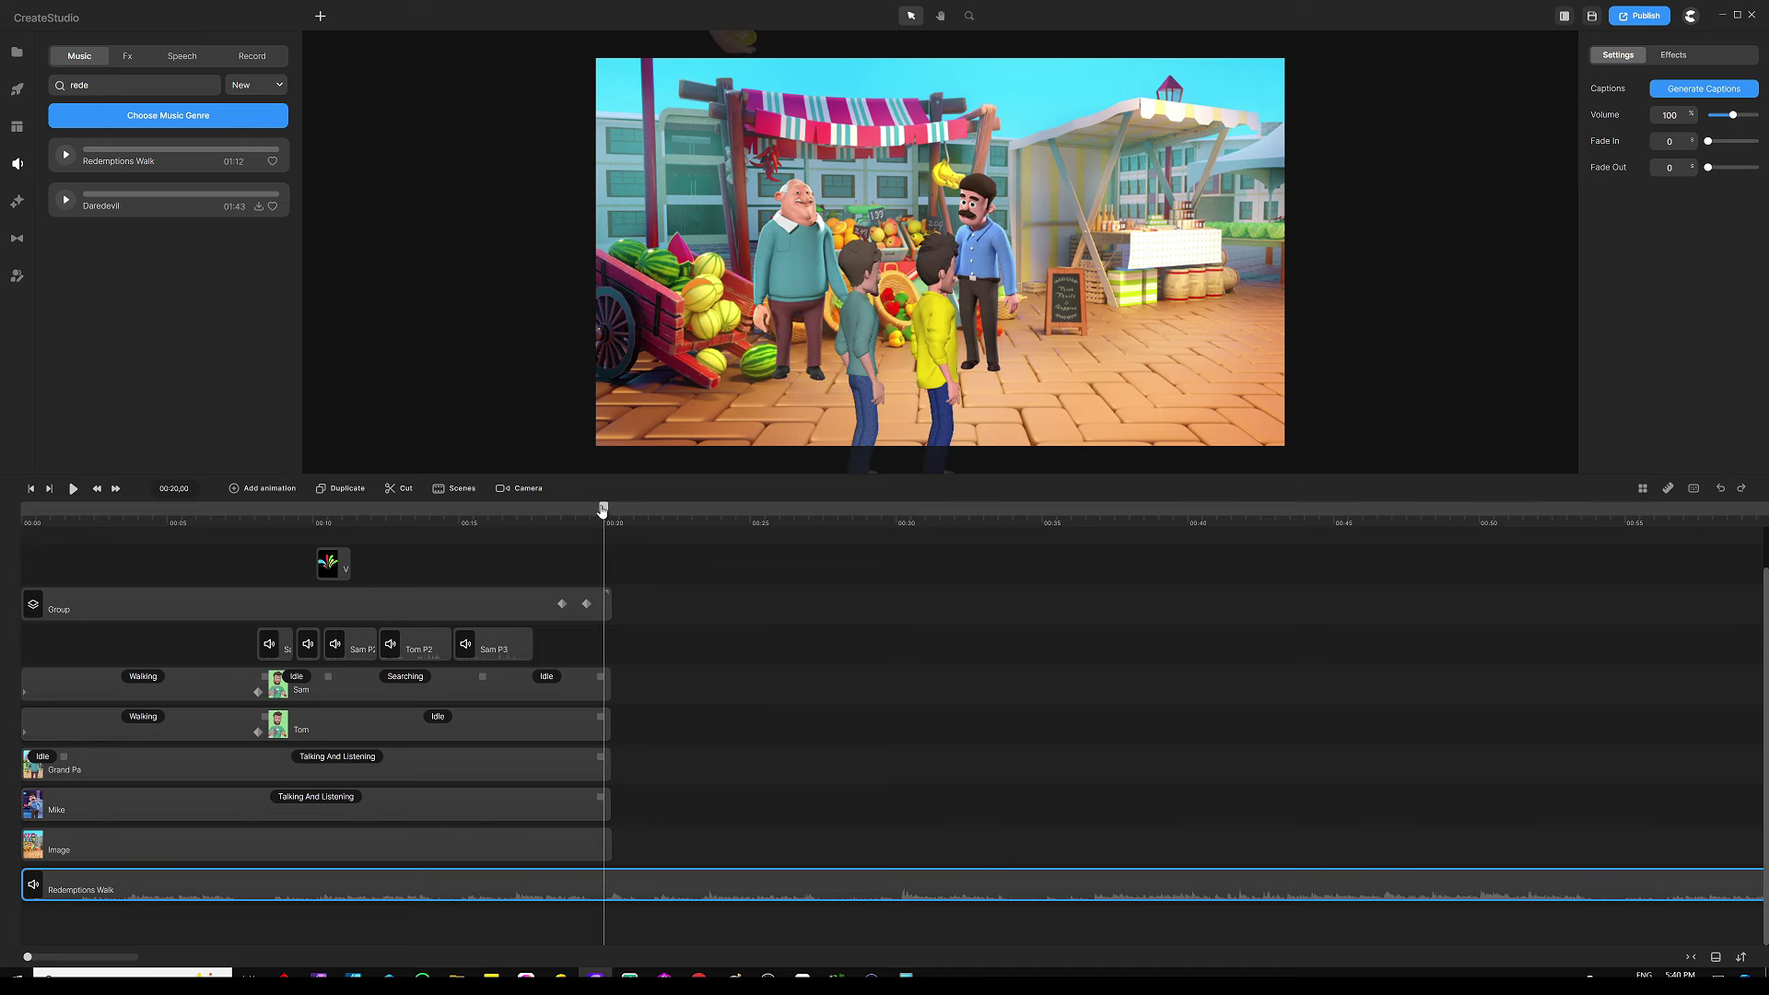
pyautogui.moveTo(603, 510); pyautogui.dragTo(611, 510)
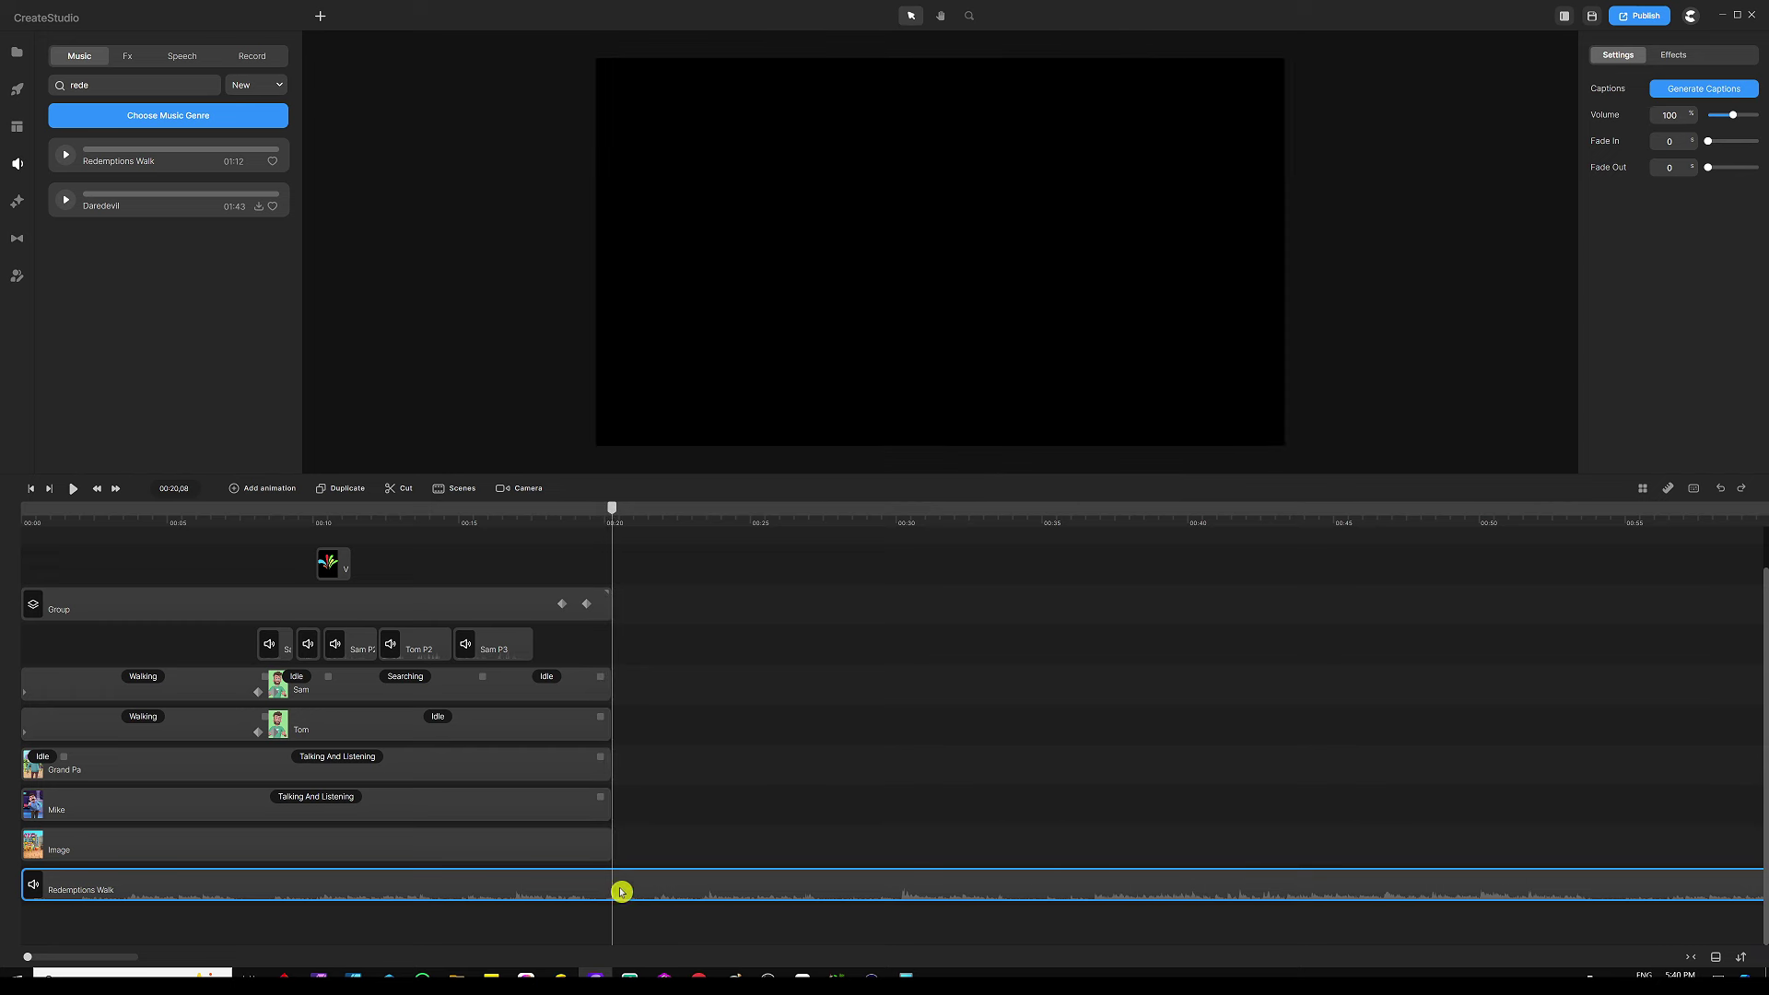
pyautogui.click(395, 495)
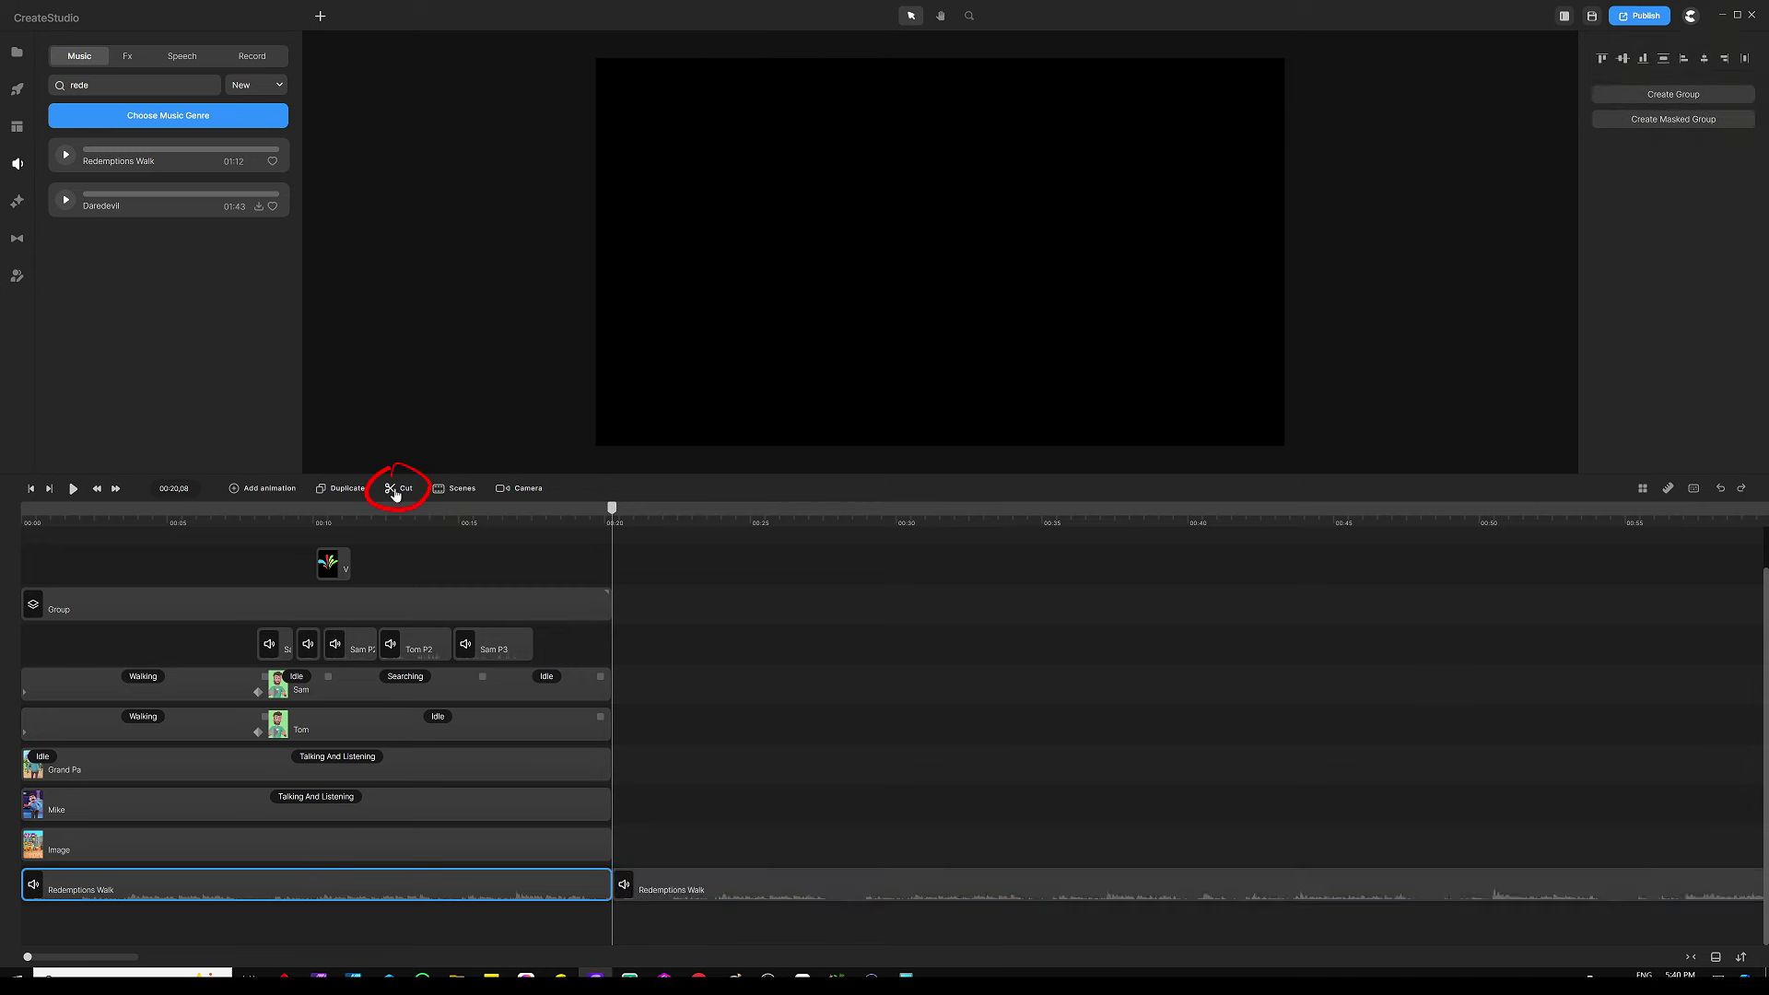
pyautogui.press('Delete')
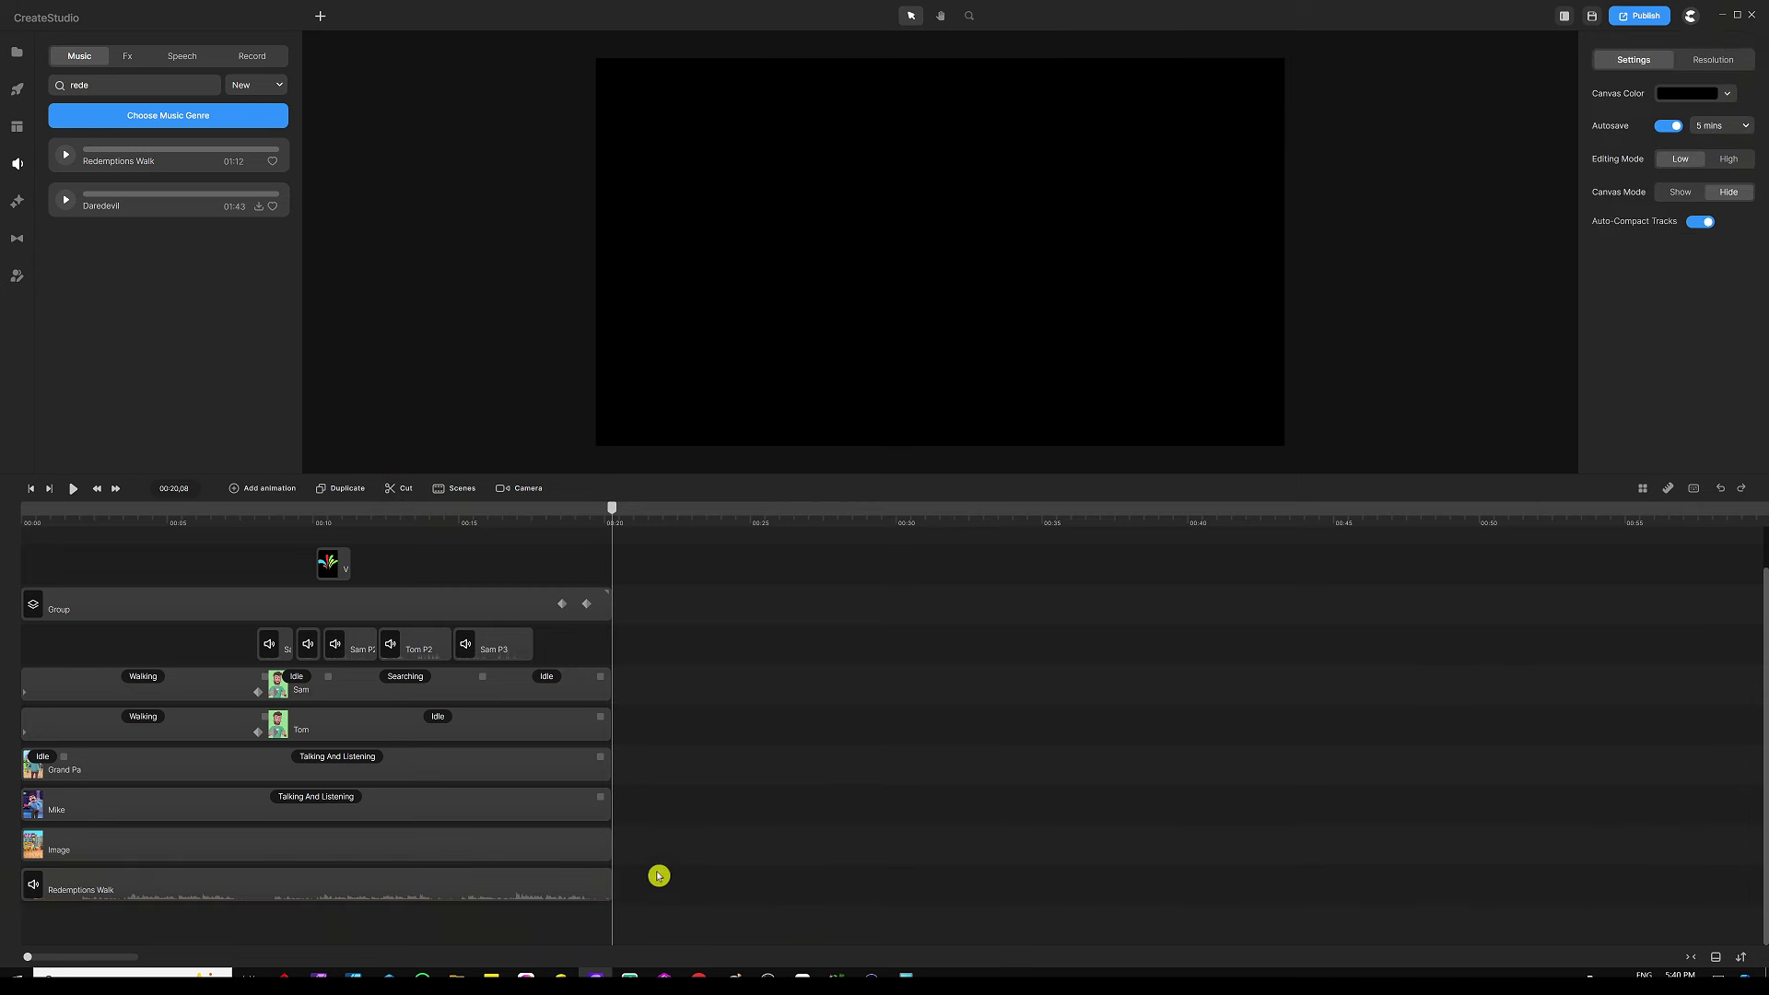
# Step: Set the Redemptions Walk clip's volume to 35% and its fade-out to 3.5 seconds
pyautogui.click(556, 882)
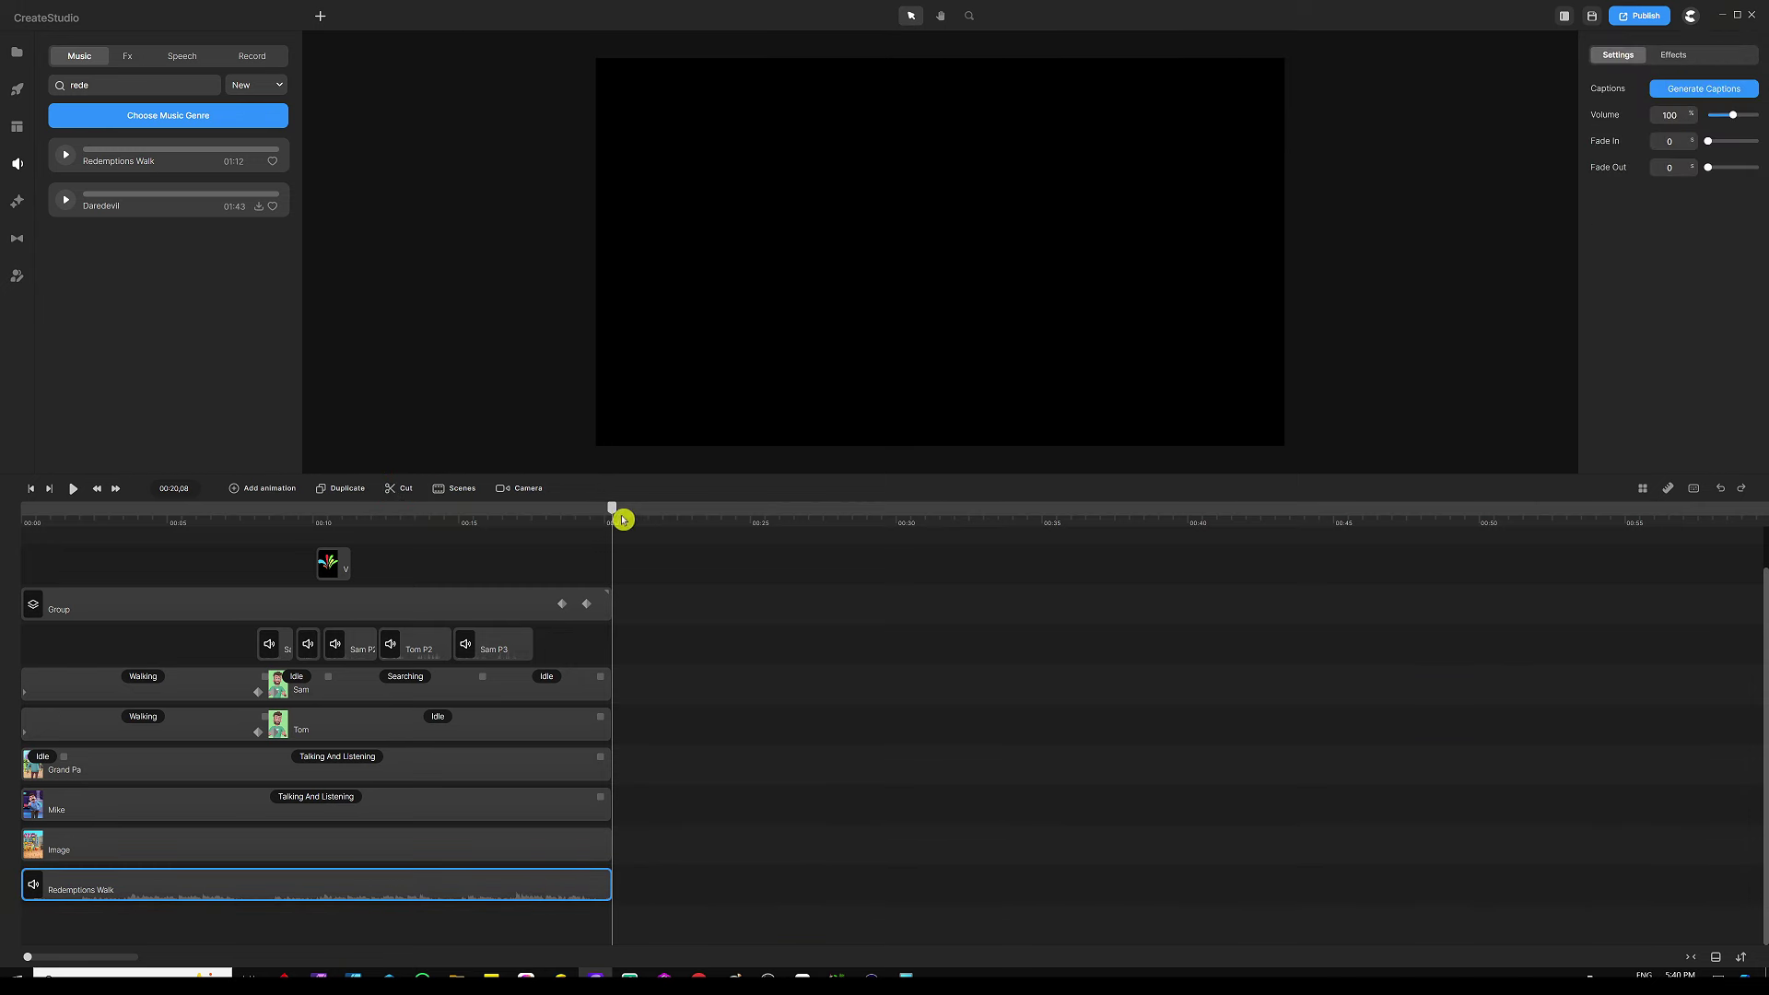
pyautogui.click(567, 521)
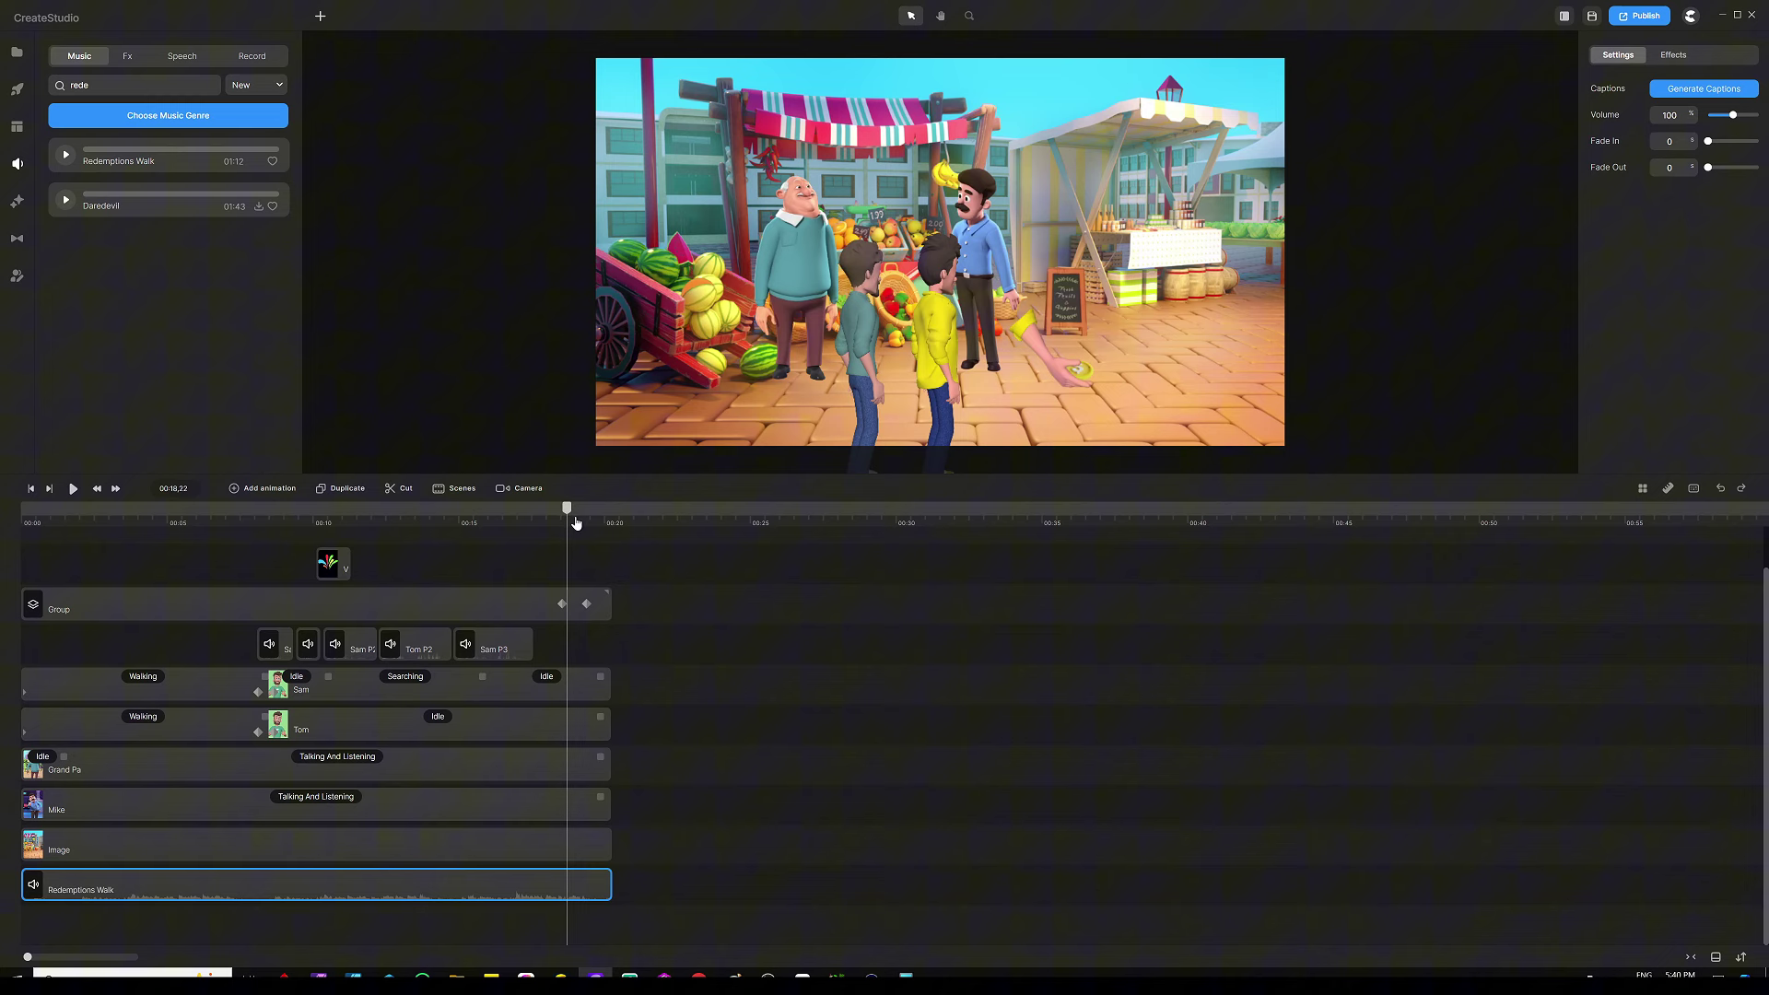
pyautogui.click(627, 600)
pyautogui.moveTo(1682, 116); pyautogui.dragTo(1628, 117)
# Step: Add the TurkeyMarket ambience from the Music and SFX media folder below the music track, starting at 0 seconds
pyautogui.press('Home')
pyautogui.moveTo(683, 476); pyautogui.dragTo(683, 558)
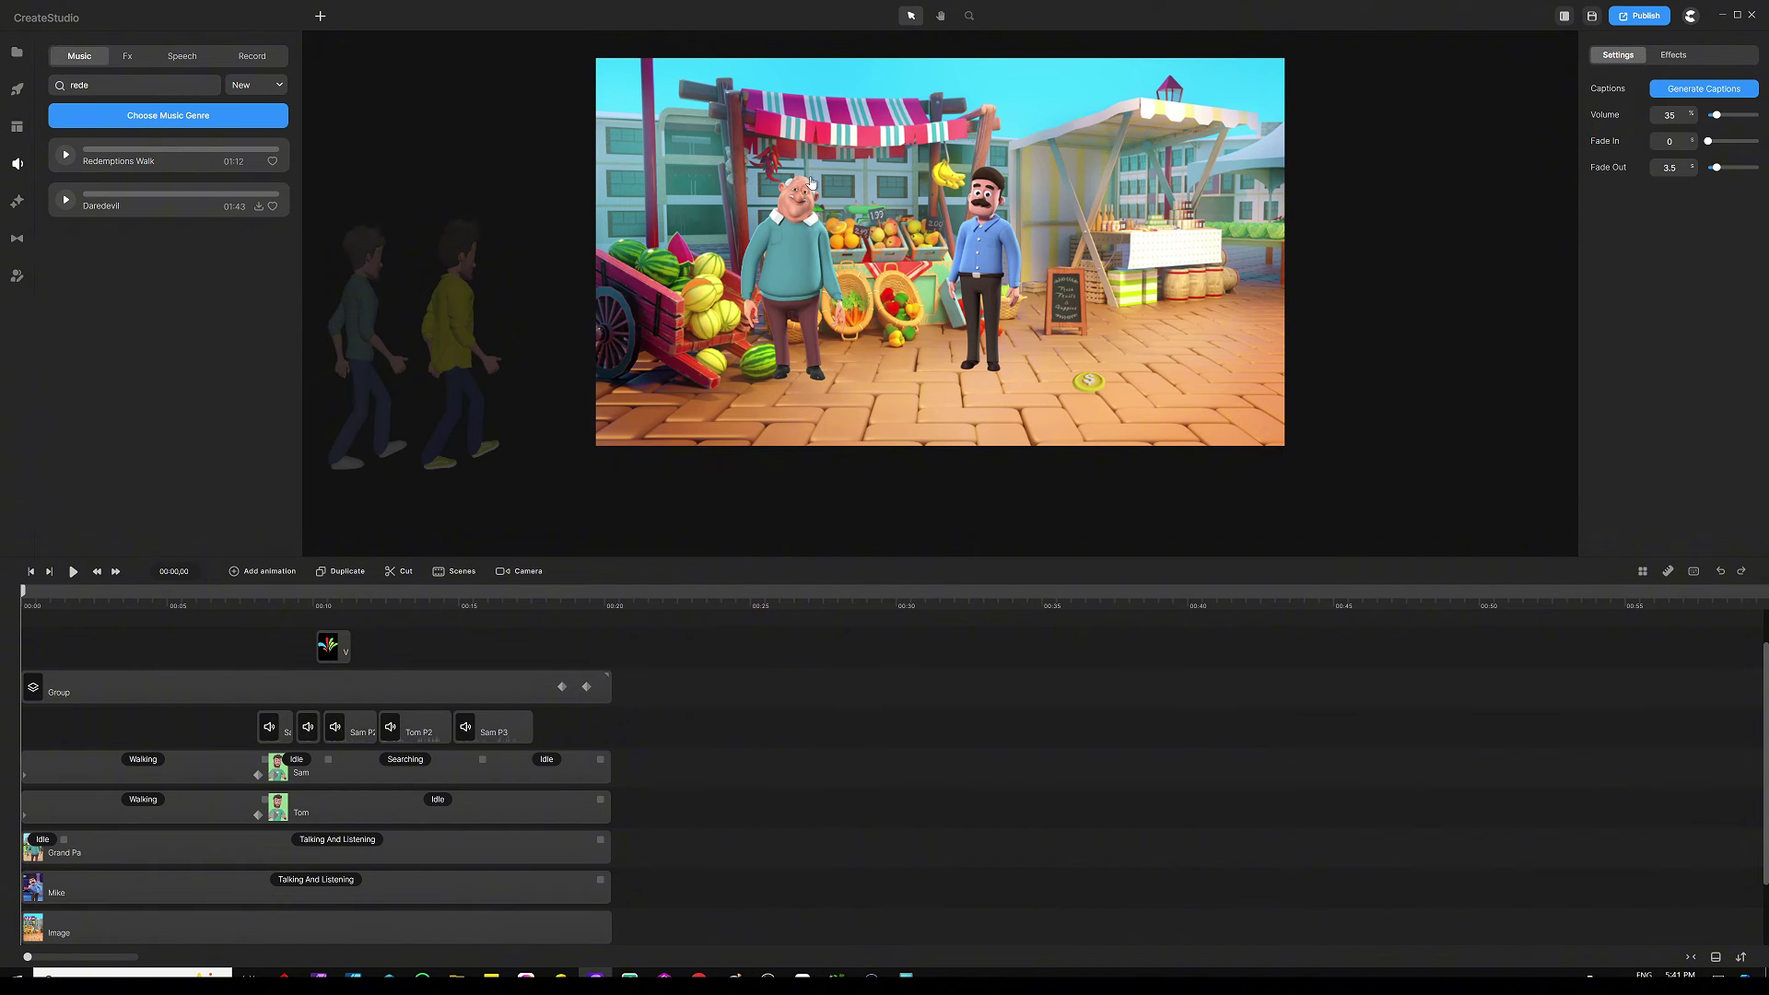
pyautogui.click(20, 55)
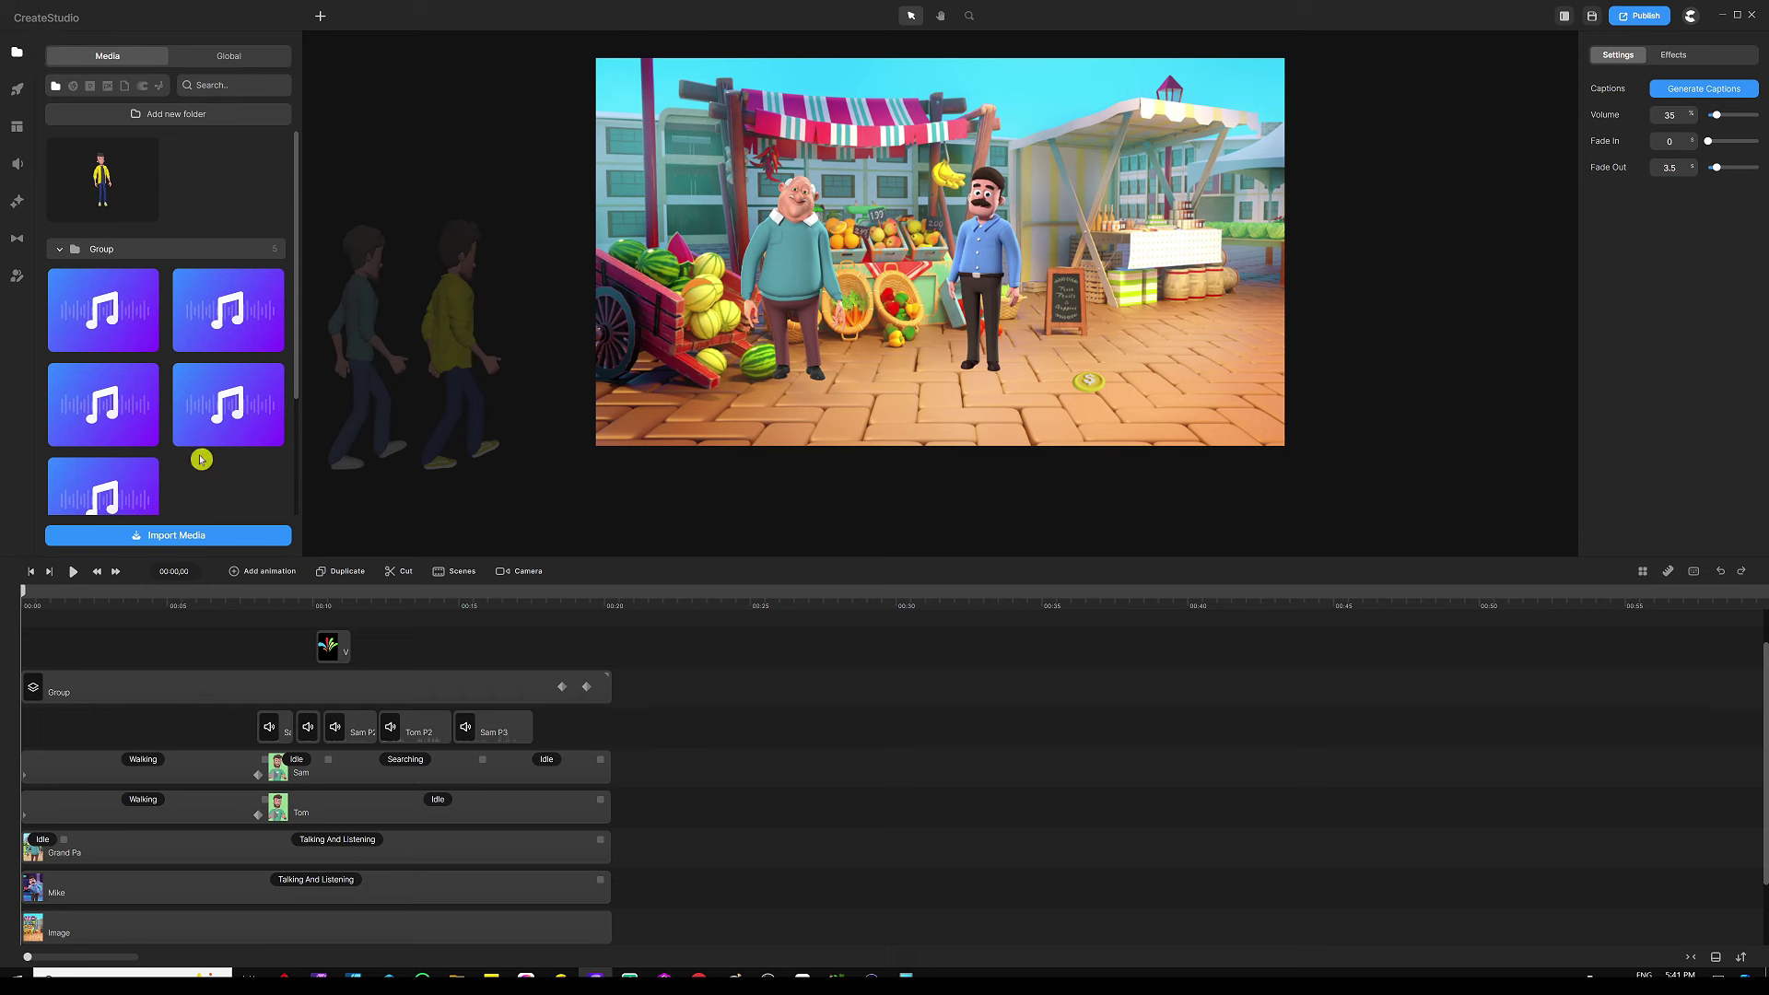
pyautogui.scroll(-2, 111, 460)
pyautogui.moveTo(81, 468); pyautogui.dragTo(169, 912)
pyautogui.moveTo(48, 935)
pyautogui.mouseDown()
pyautogui.moveTo(743, 834)
pyautogui.moveTo(786, 767)
pyautogui.moveTo(120, 942)
pyautogui.moveTo(71, 921)
pyautogui.mouseUp()
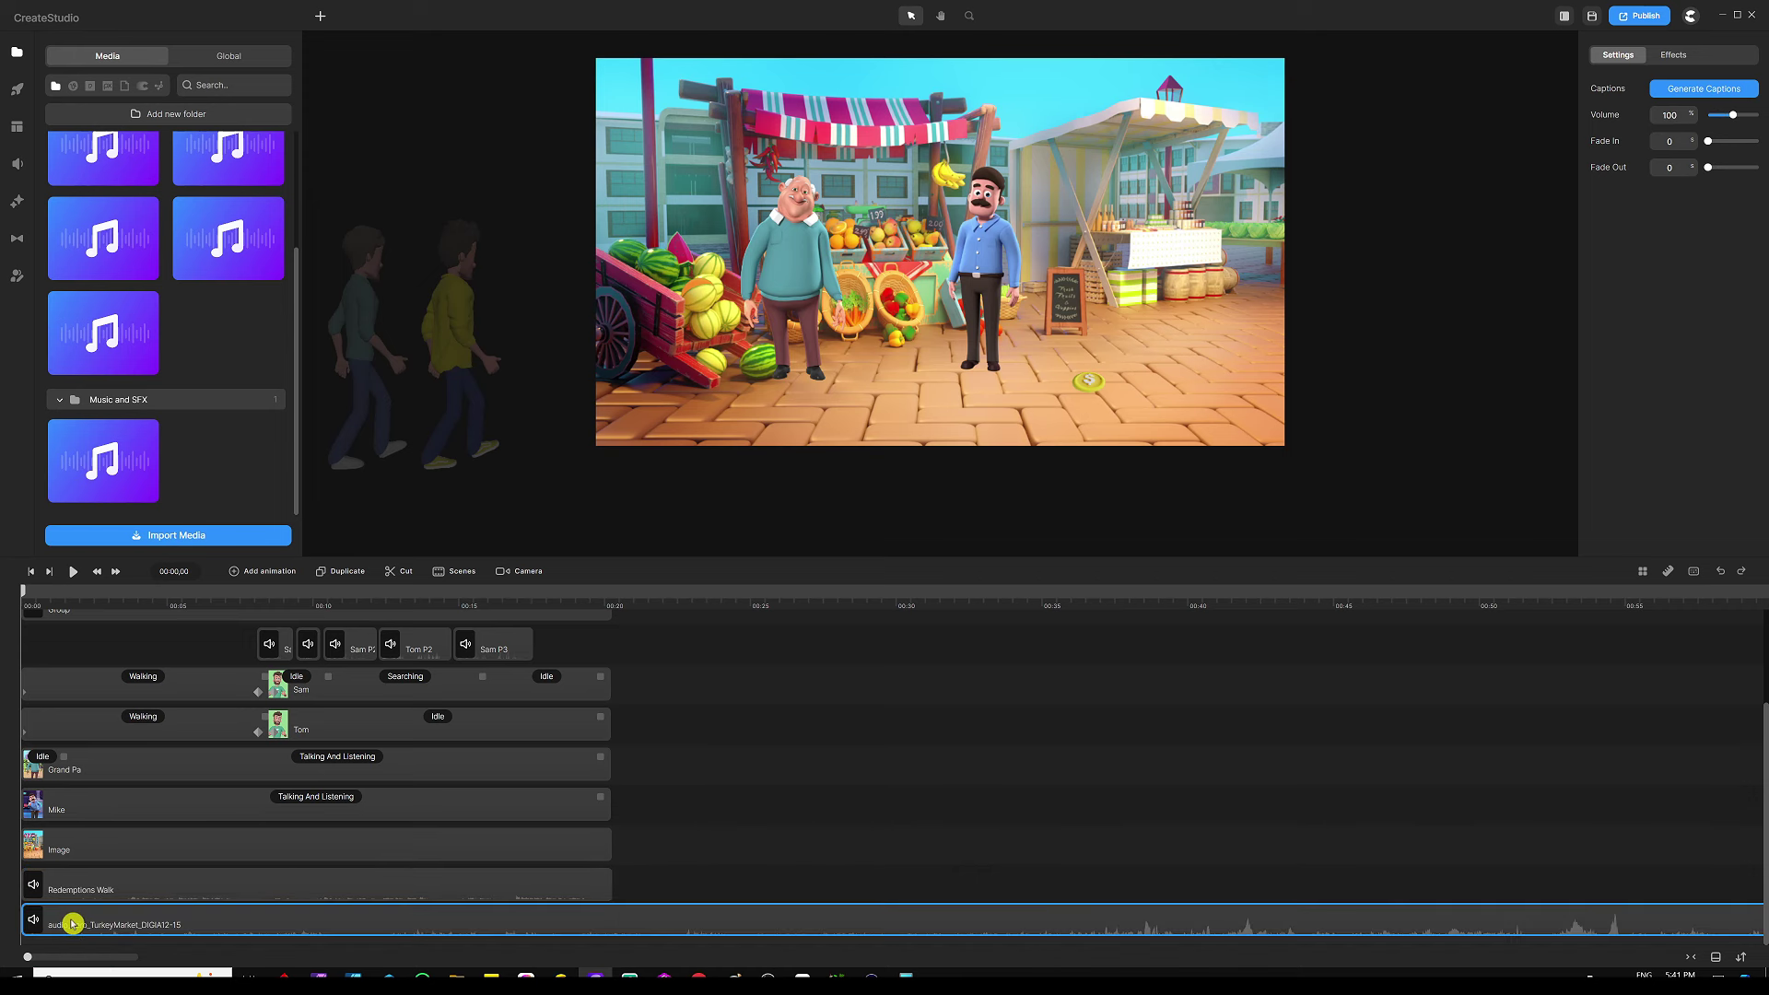
# Step: Cut the TurkeyMarket ambience at 00:20,08 to match the scene's end and delete the excess part
pyautogui.click(592, 599)
pyautogui.click(613, 601)
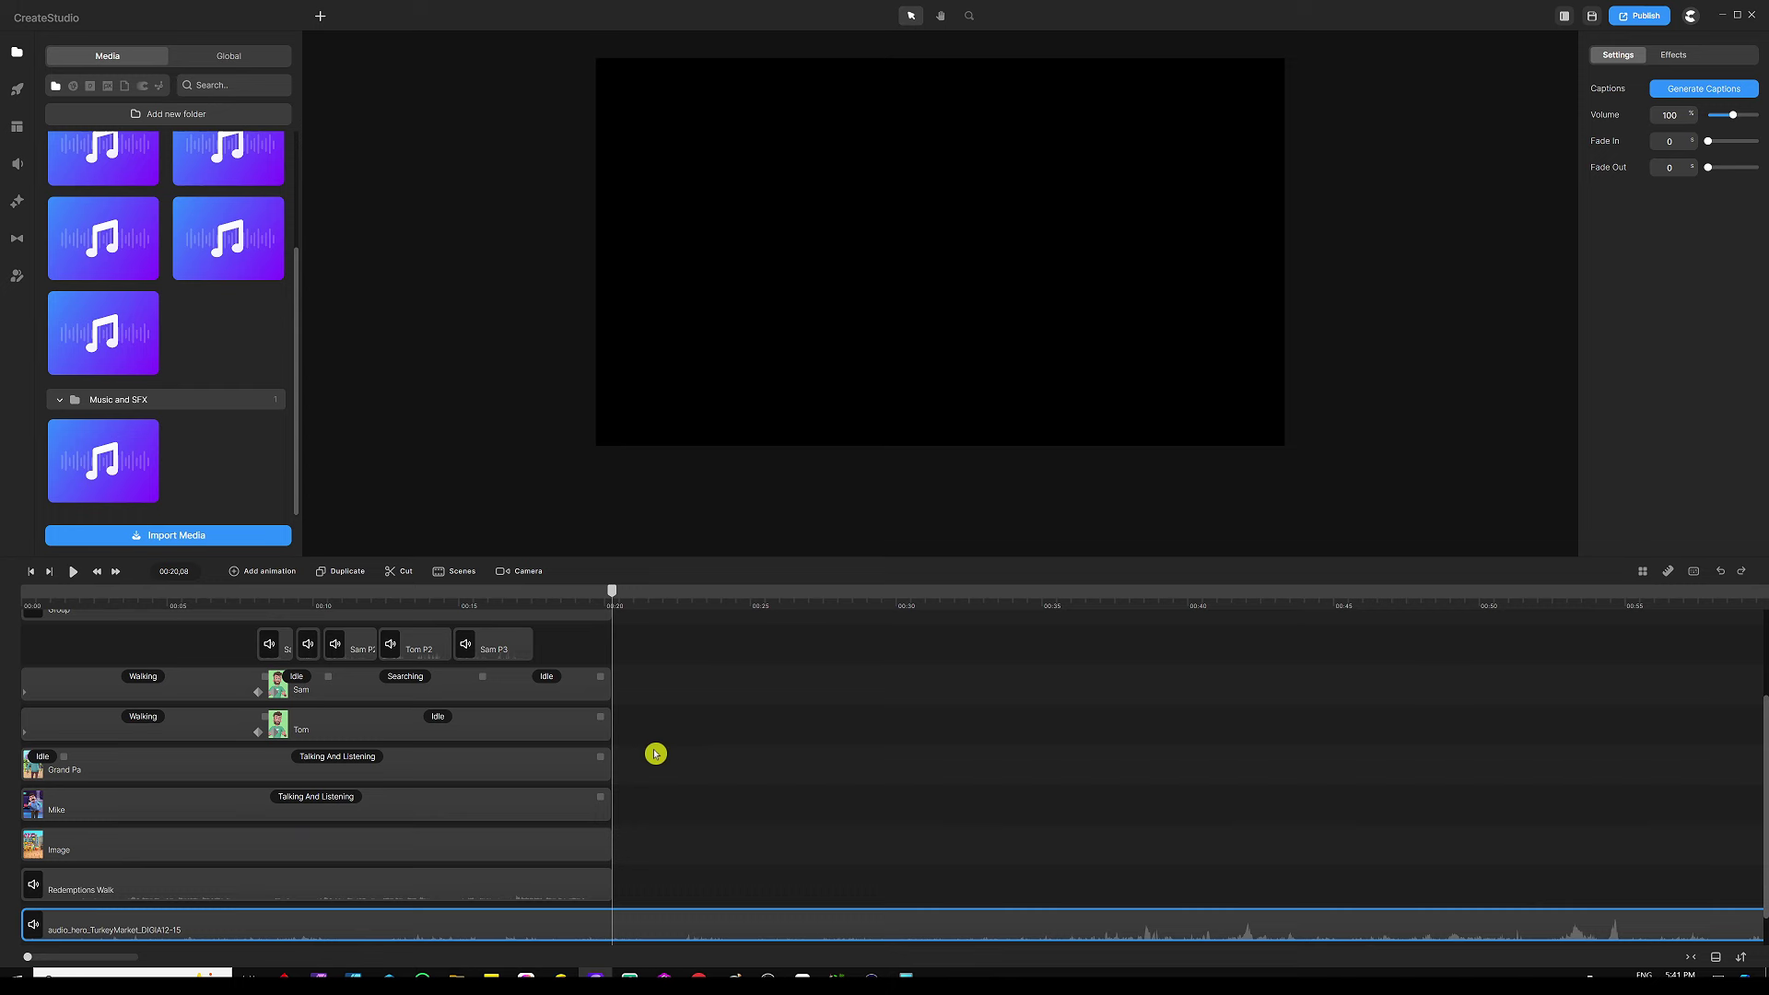
pyautogui.click(405, 573)
pyautogui.press('Delete')
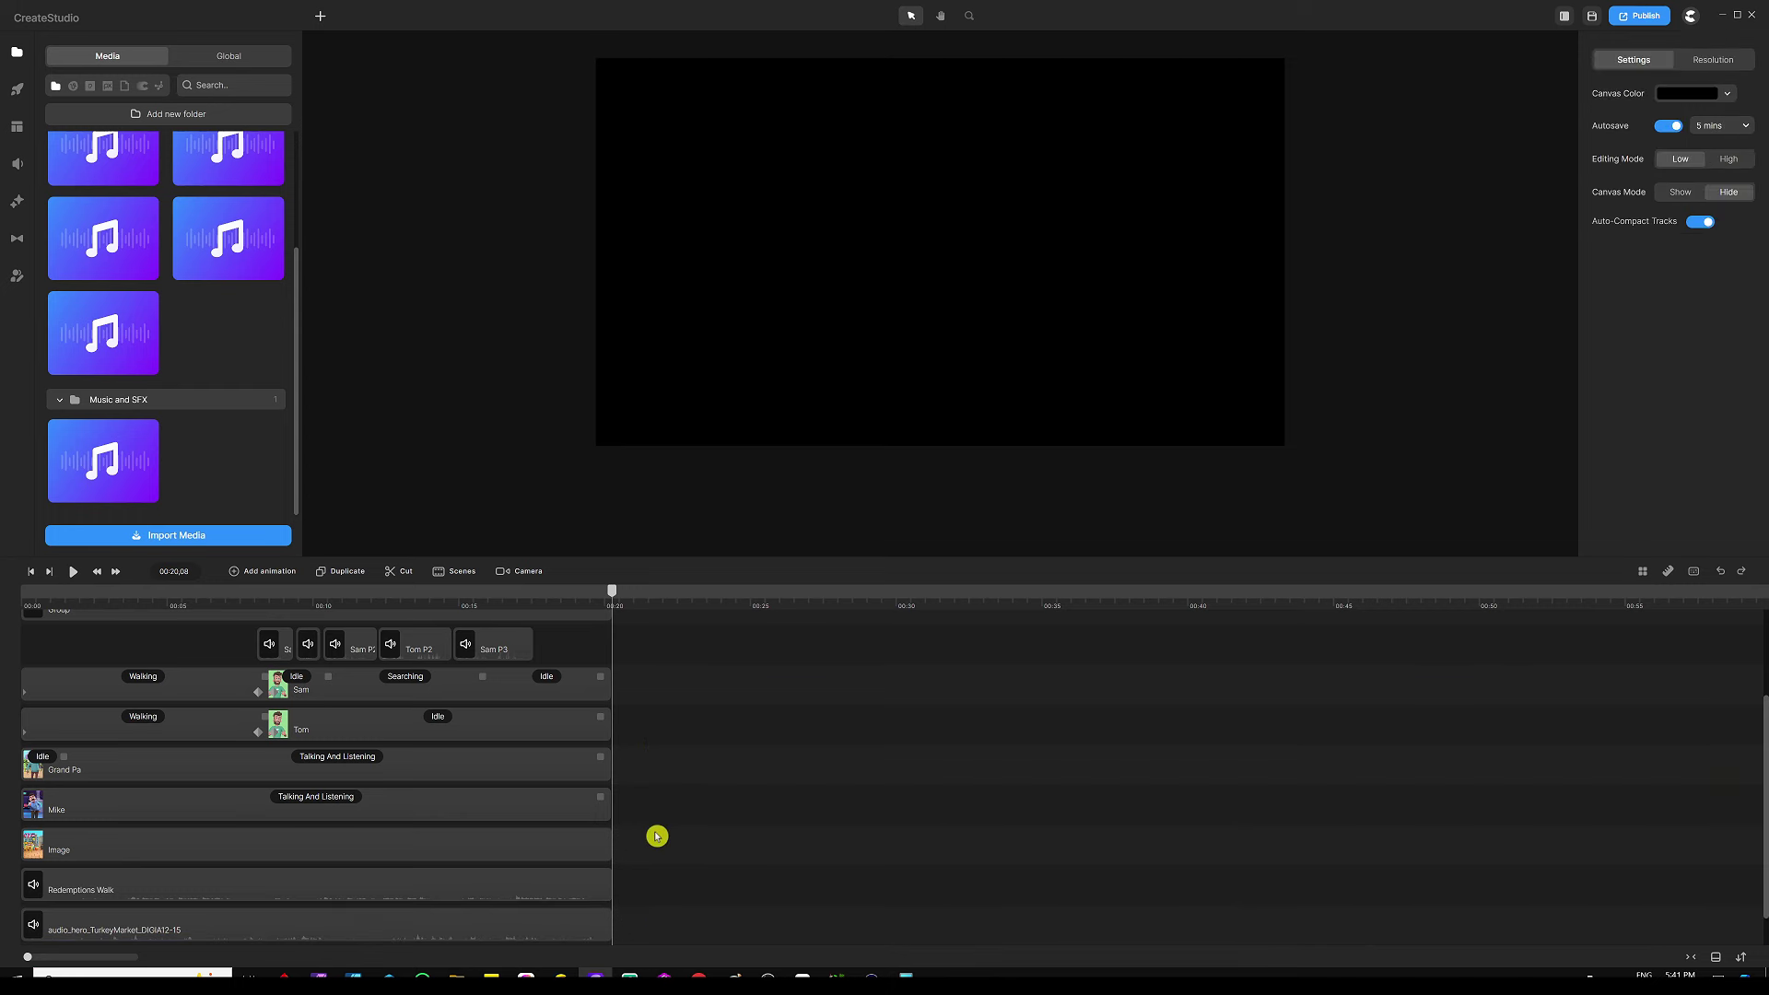
# Step: Lower the TurkeyMarket ambience clip's volume and give it a fade-out
pyautogui.click(591, 937)
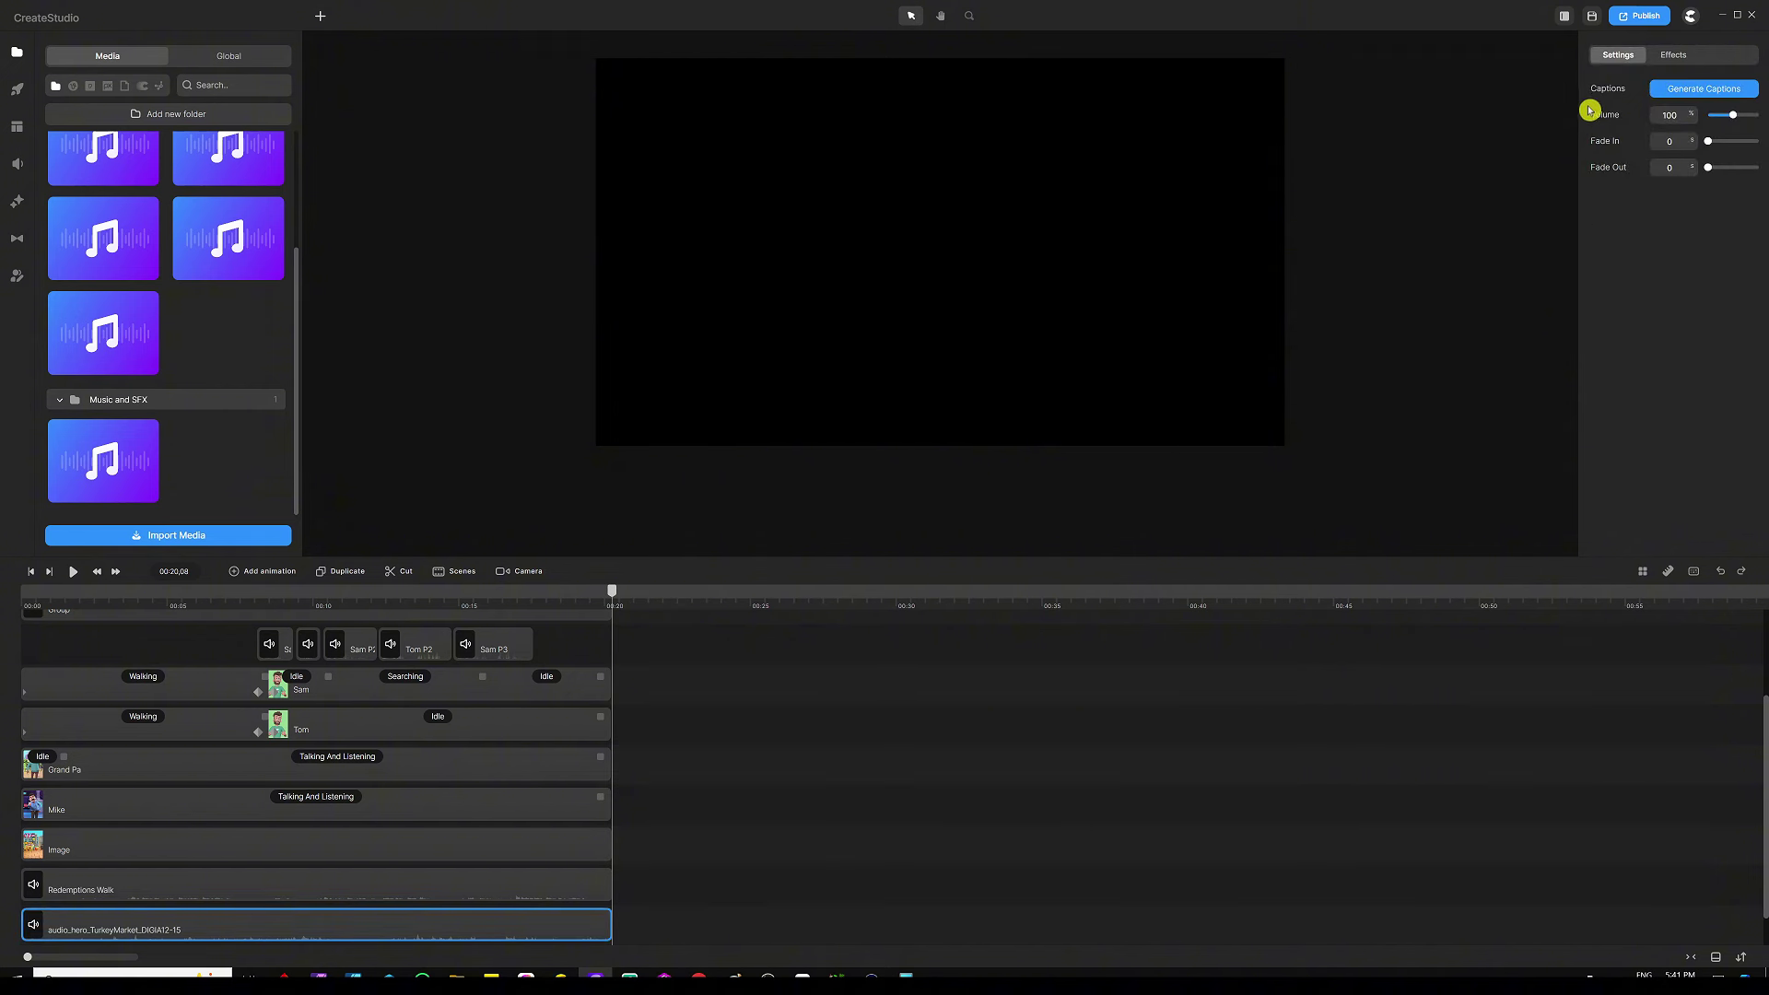
pyautogui.moveTo(1679, 116); pyautogui.dragTo(1647, 118)
pyautogui.moveTo(1661, 167); pyautogui.dragTo(1637, 196)
pyautogui.click(766, 675)
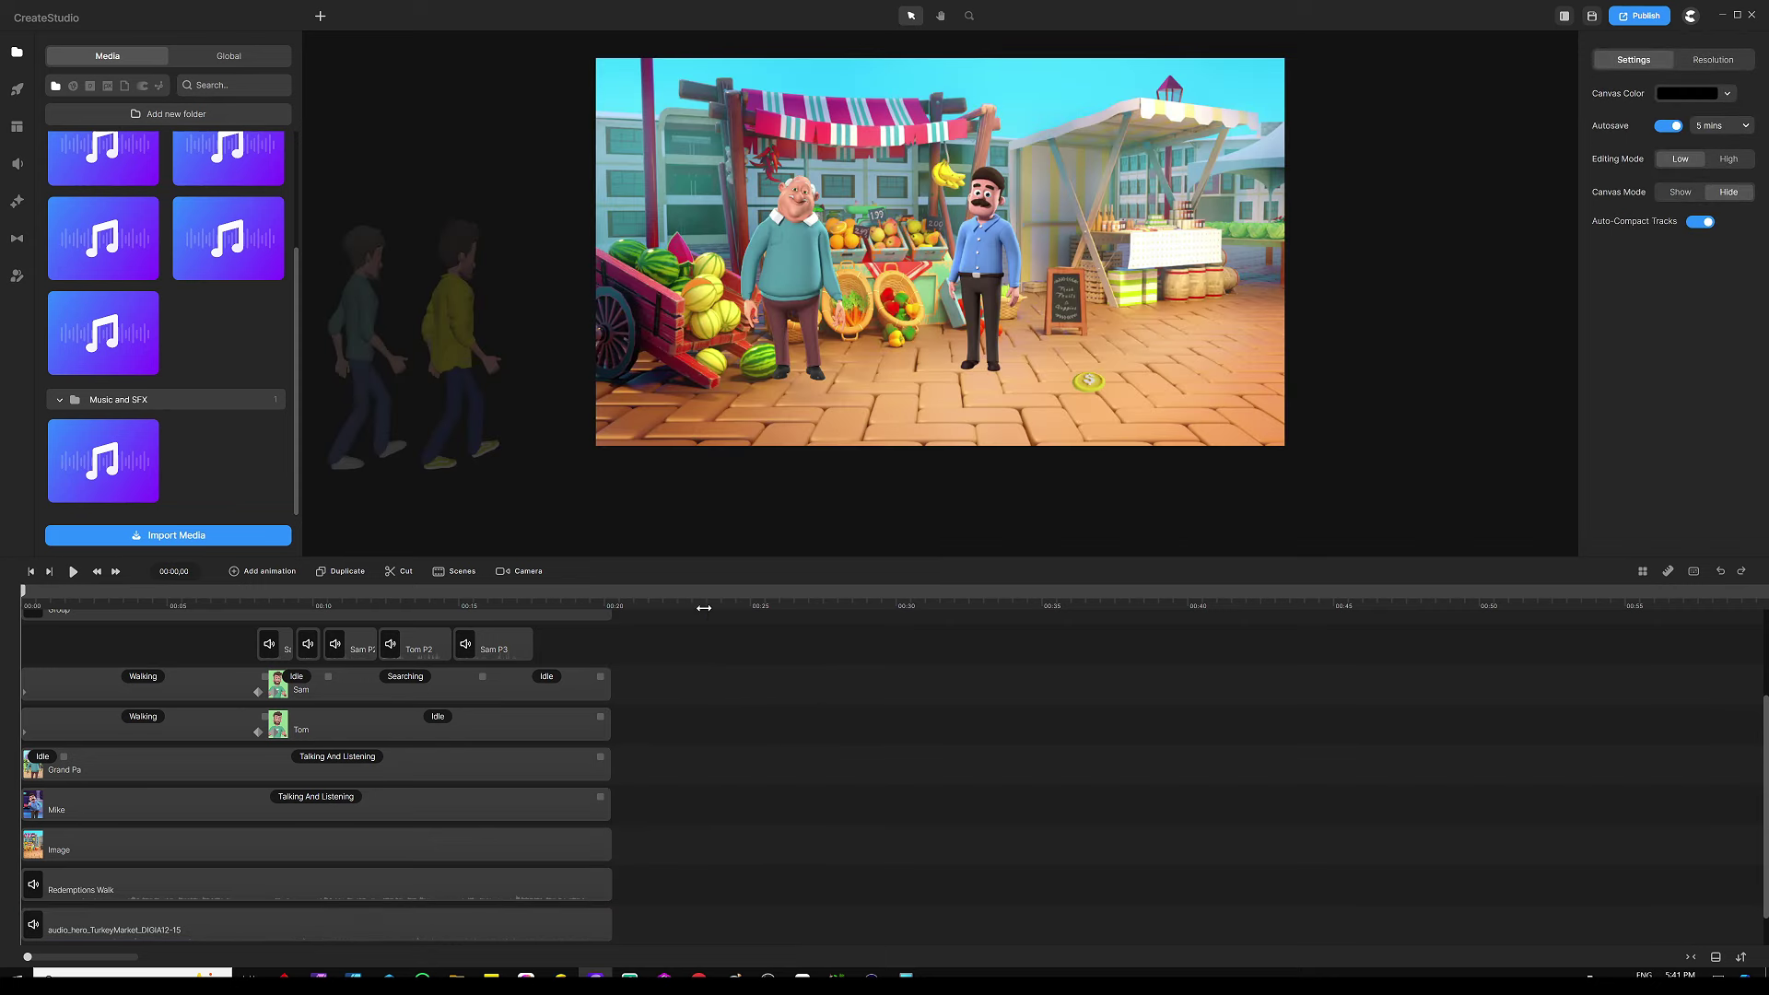
# Step: Enlarge the preview area and play the whole scene from the start to check it with the music and ambience
pyautogui.click(731, 569)
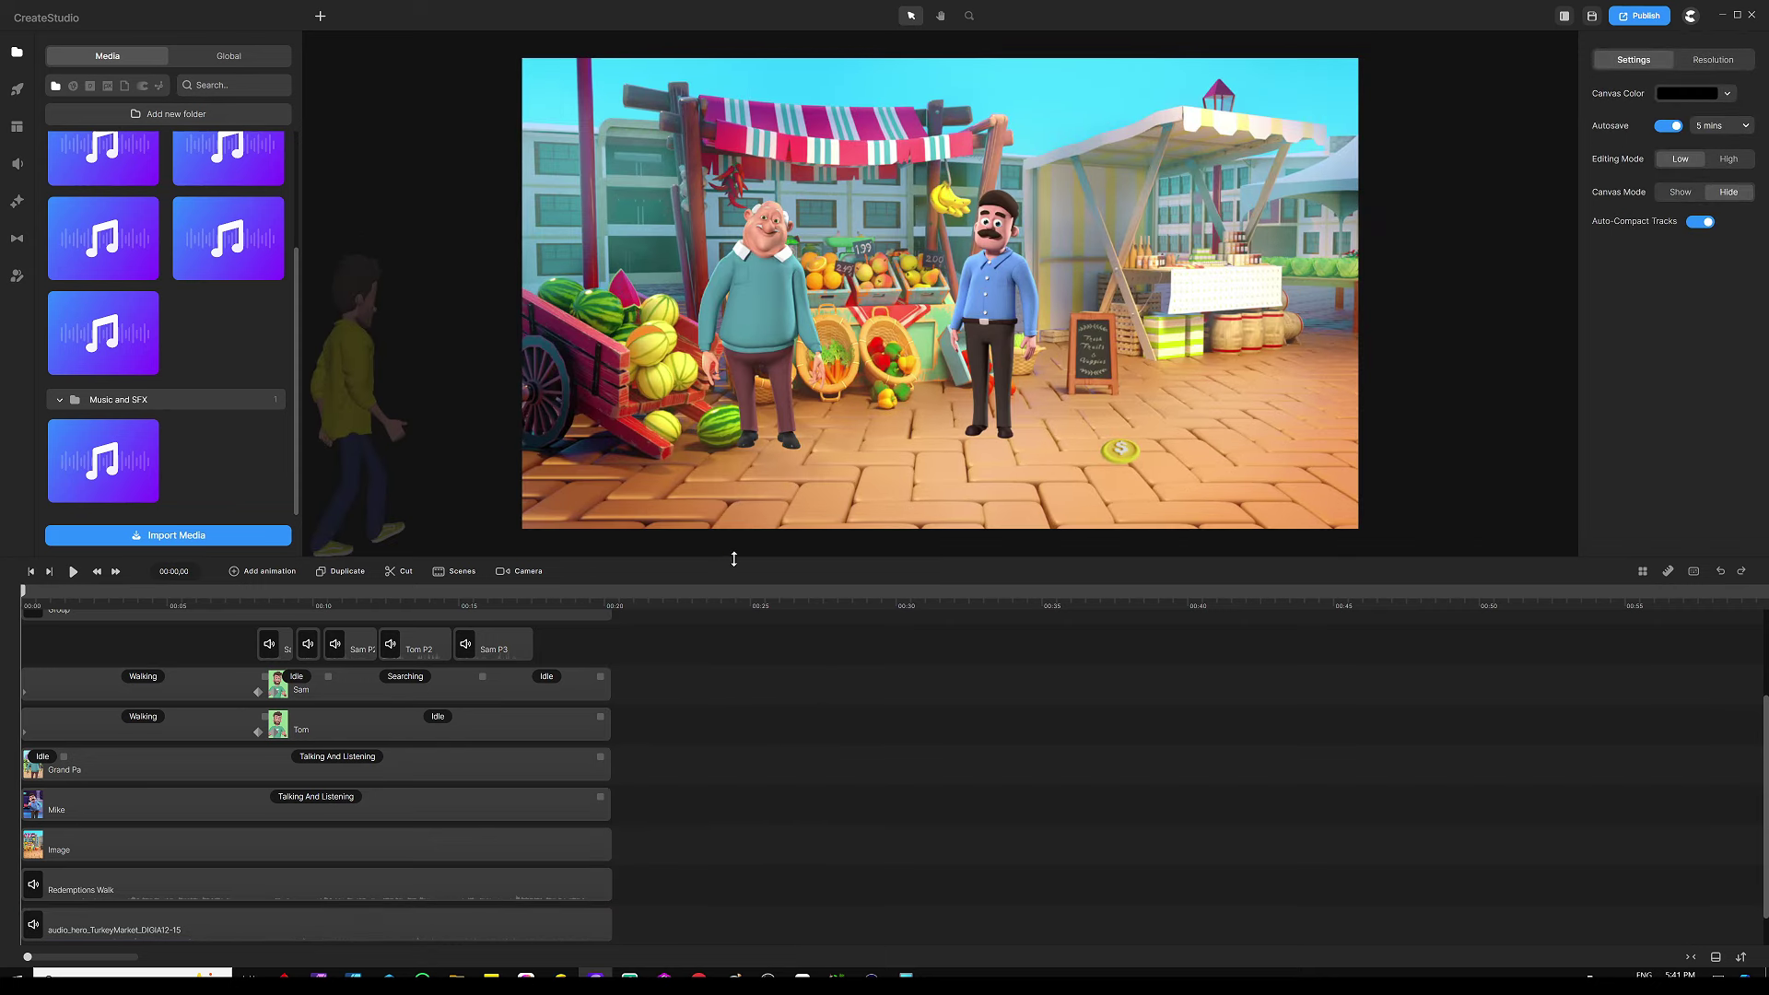
pyautogui.moveTo(734, 558); pyautogui.dragTo(731, 601)
pyautogui.click(738, 711)
pyautogui.press('space')
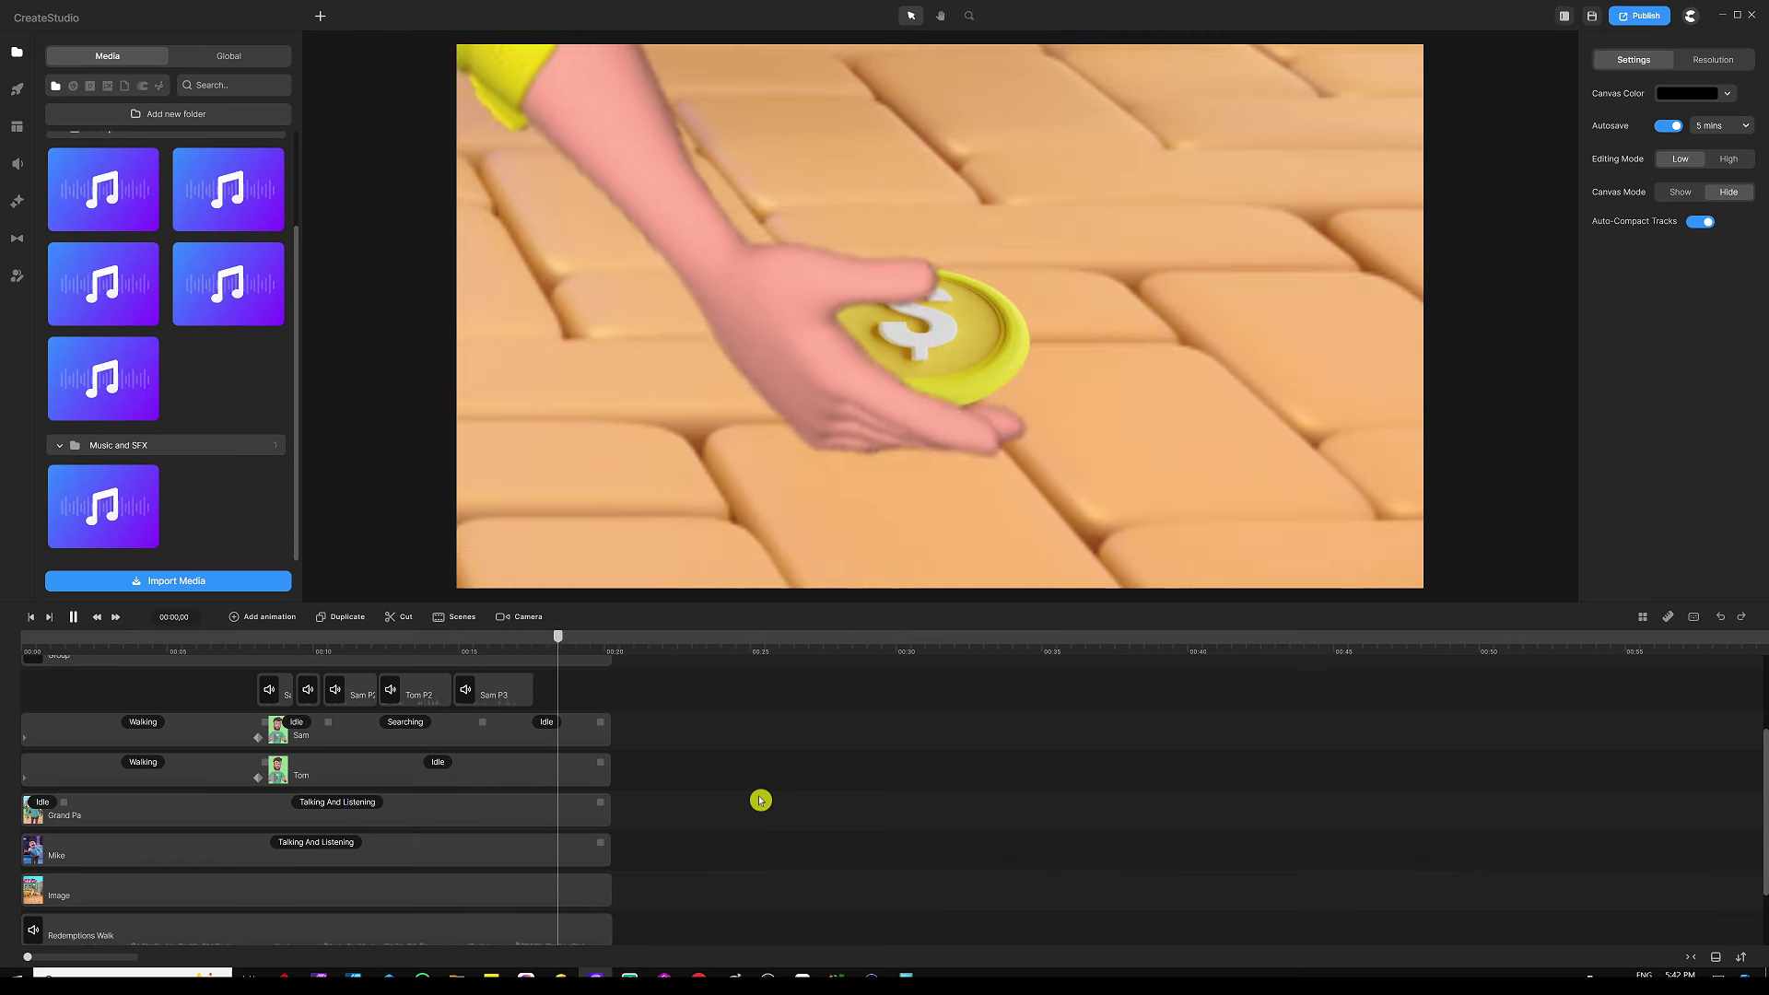
pyautogui.press('space')
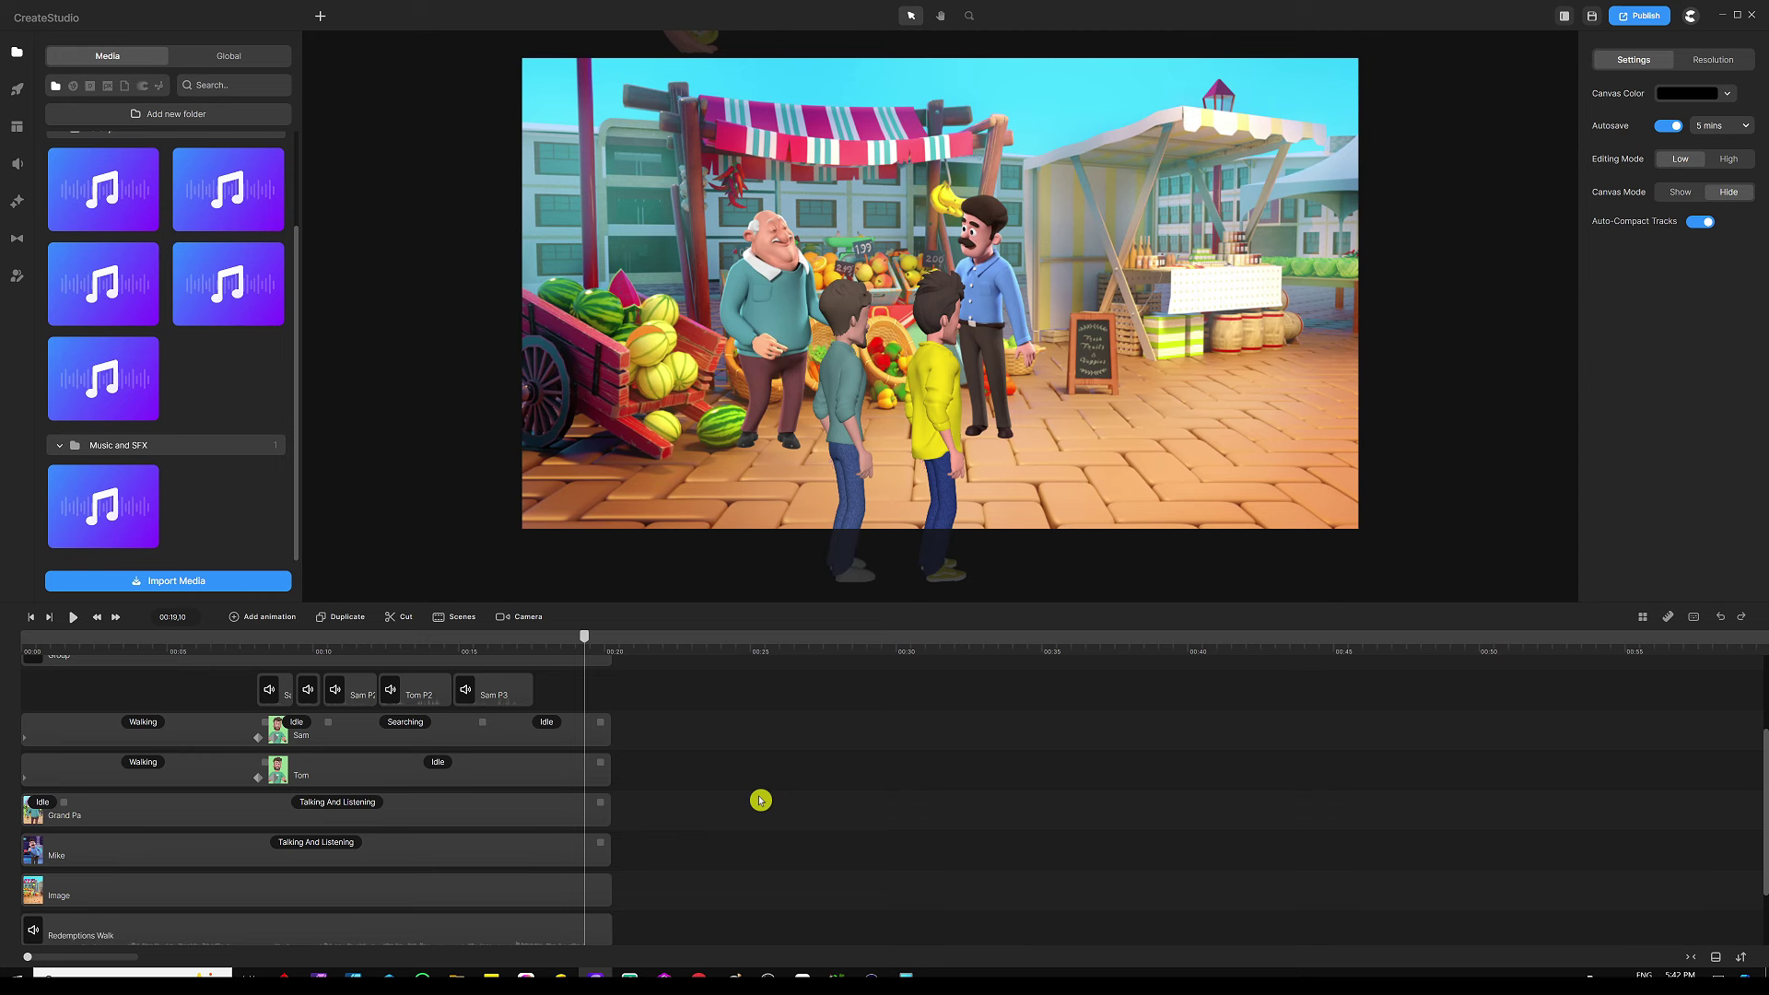